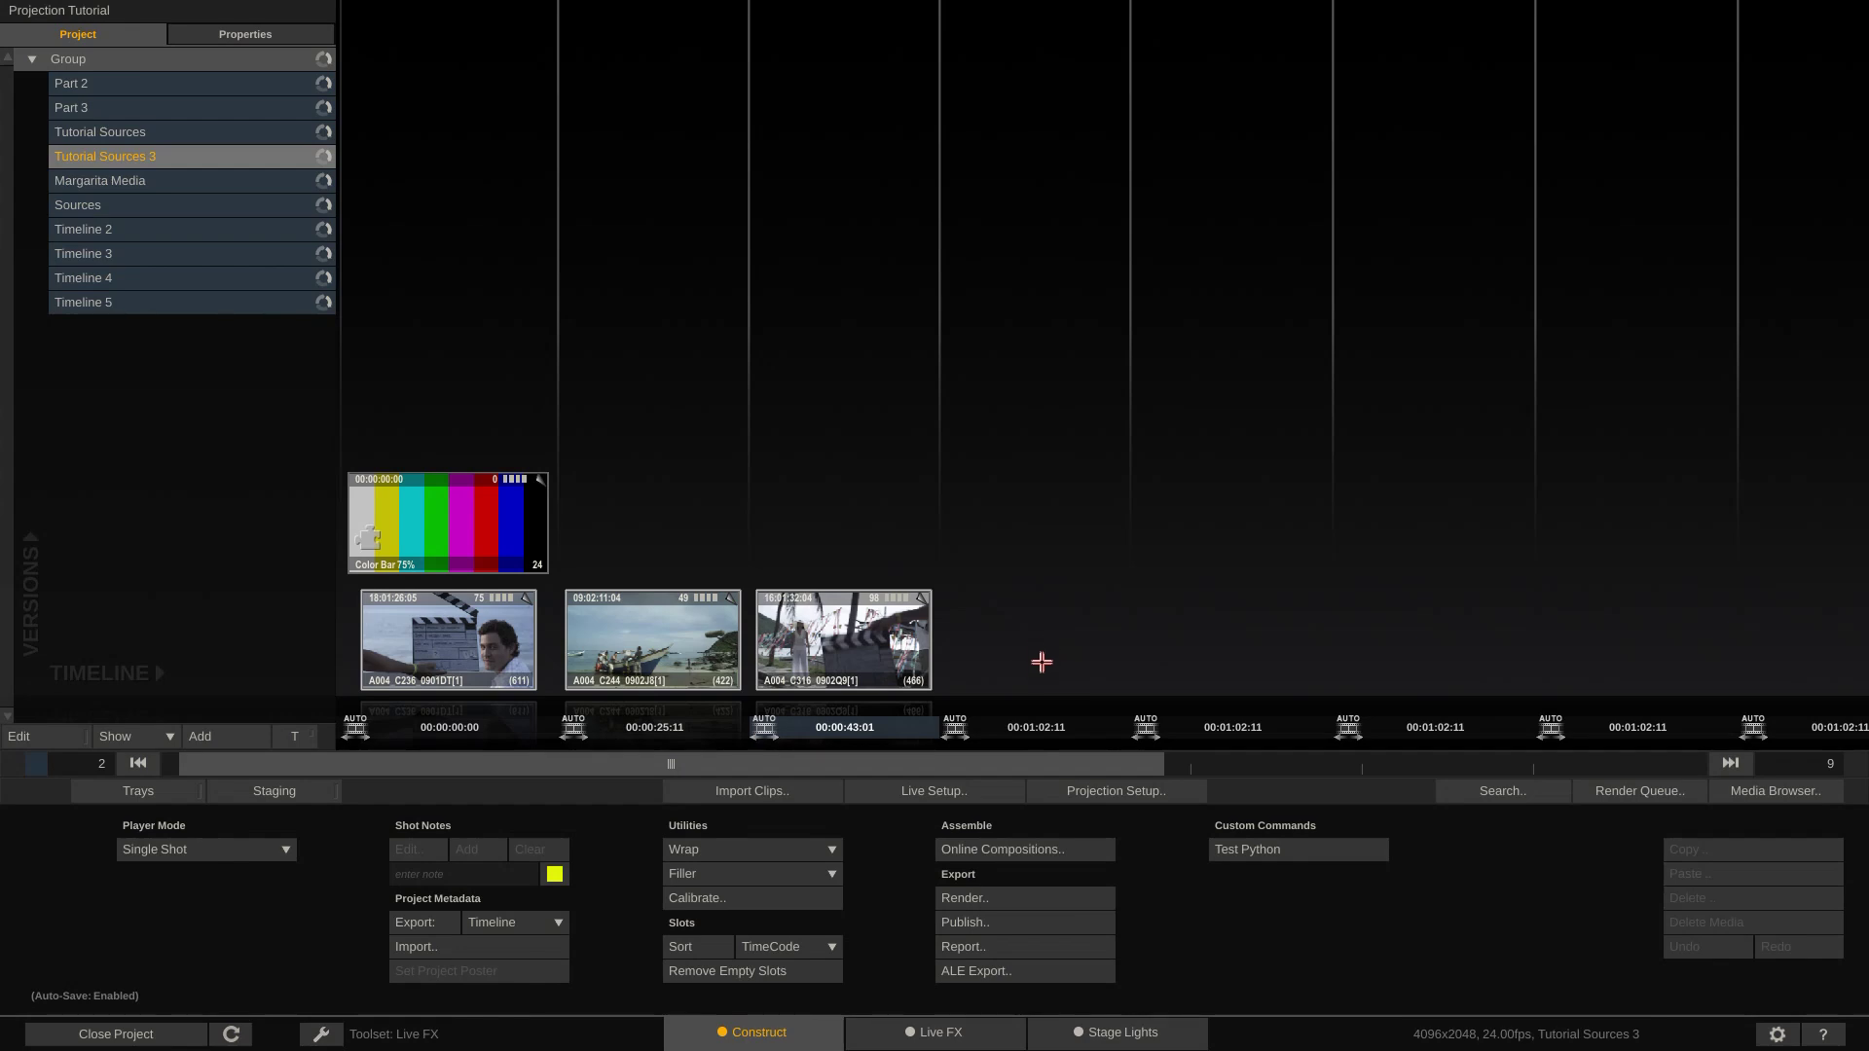
Step: Wrap the three timeline clips into a new LFX Switcher shot and play it in the Live FX tab
left_click_drag(1043, 666, 335, 613)
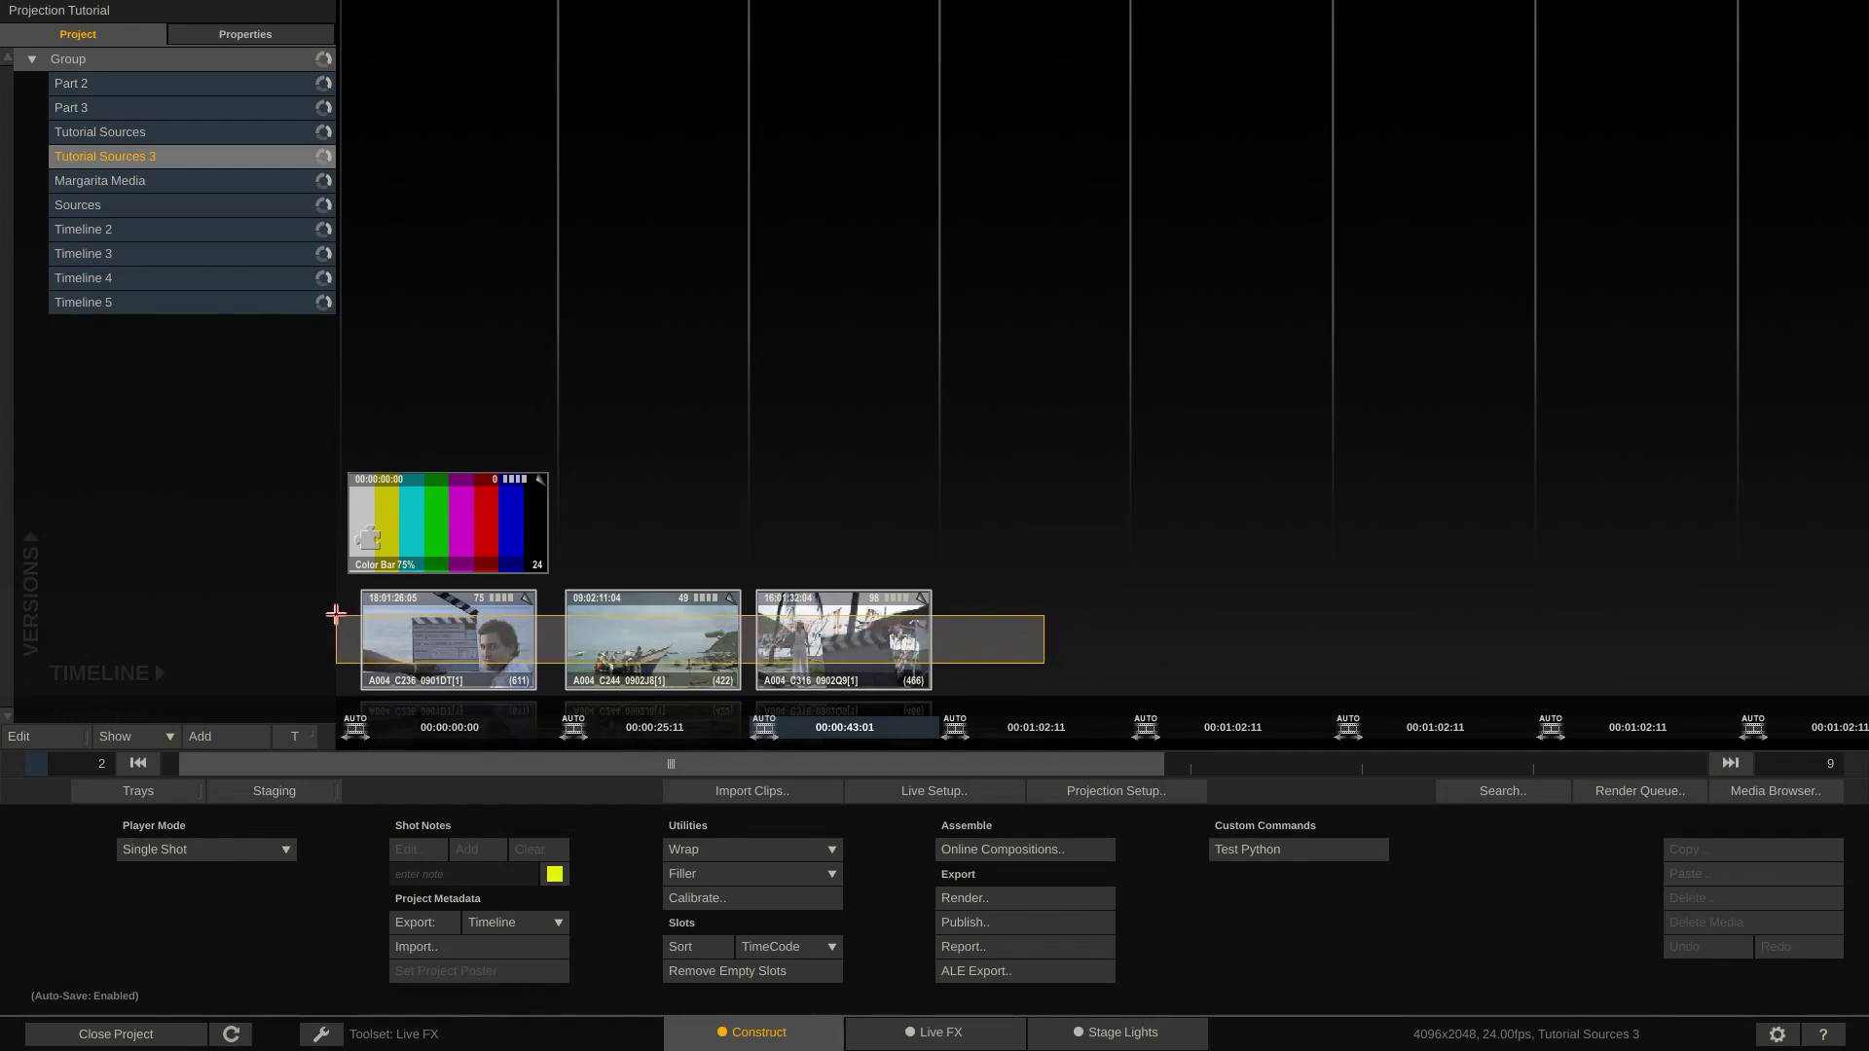
left_click(760, 850)
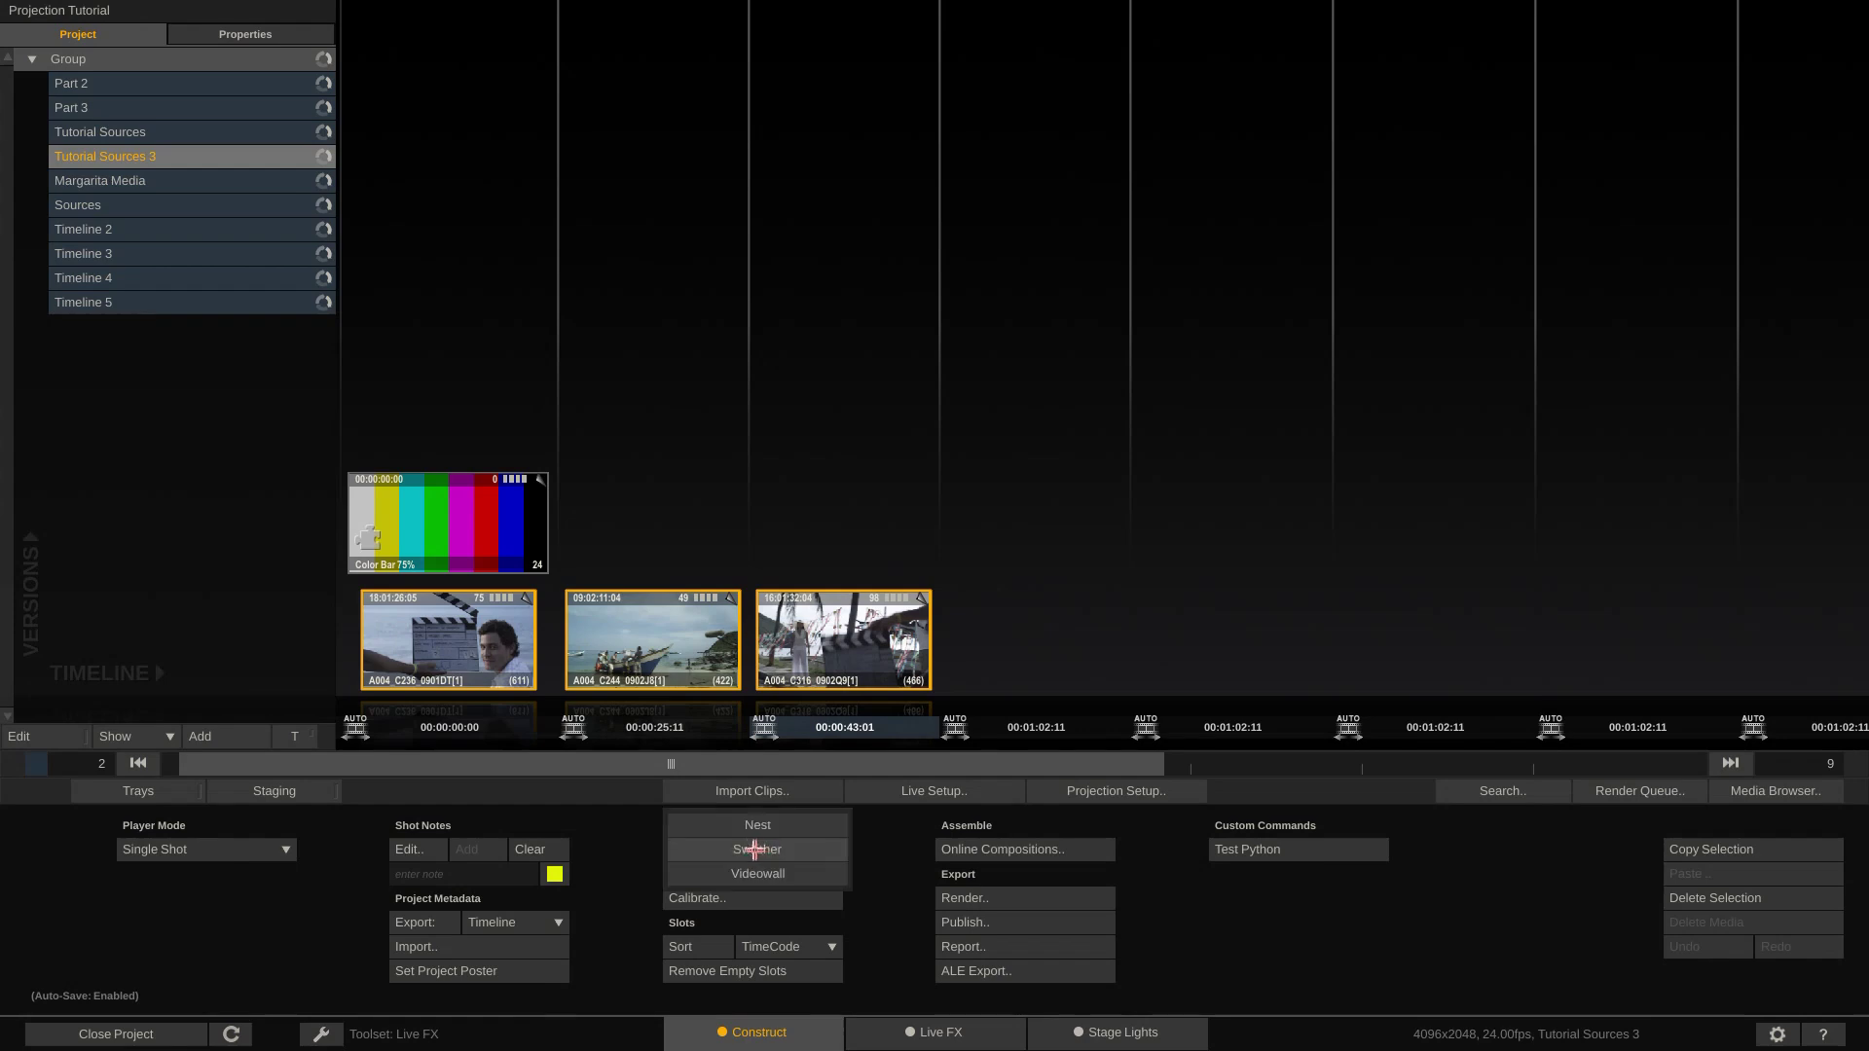
left_click(745, 849)
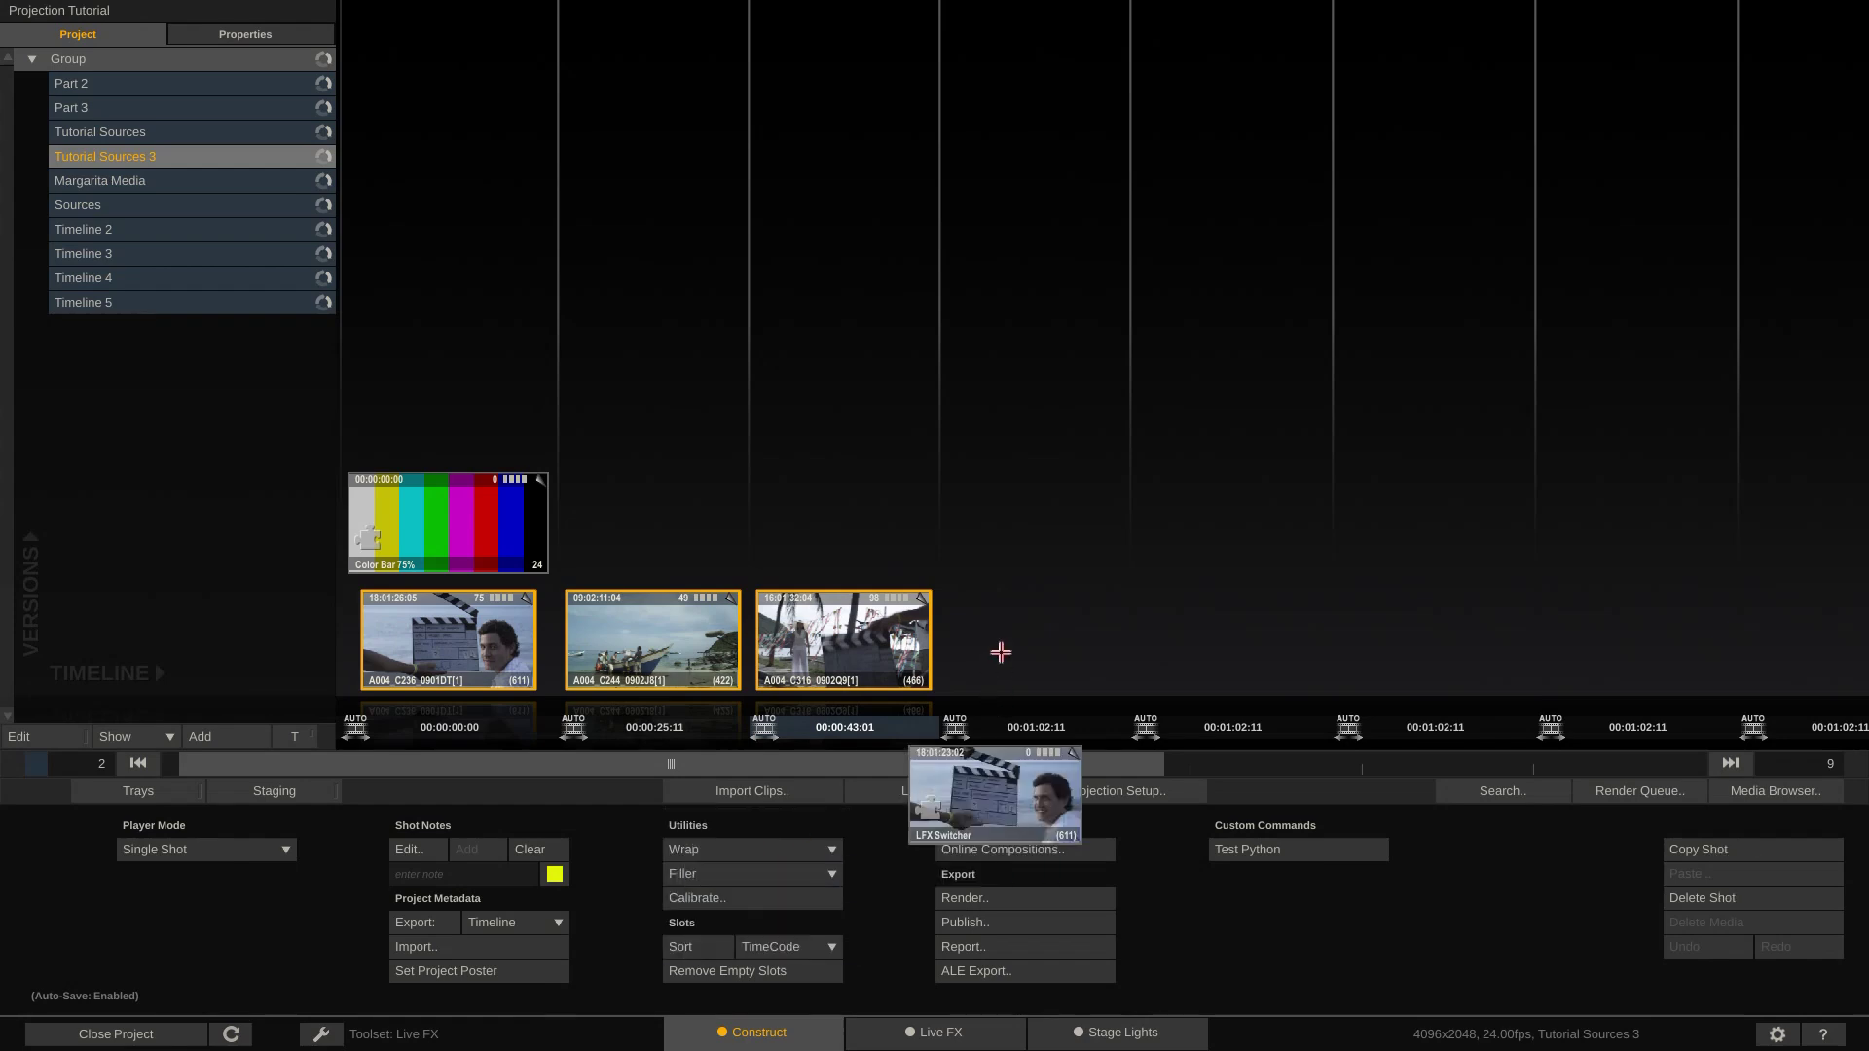
left_click(1037, 611)
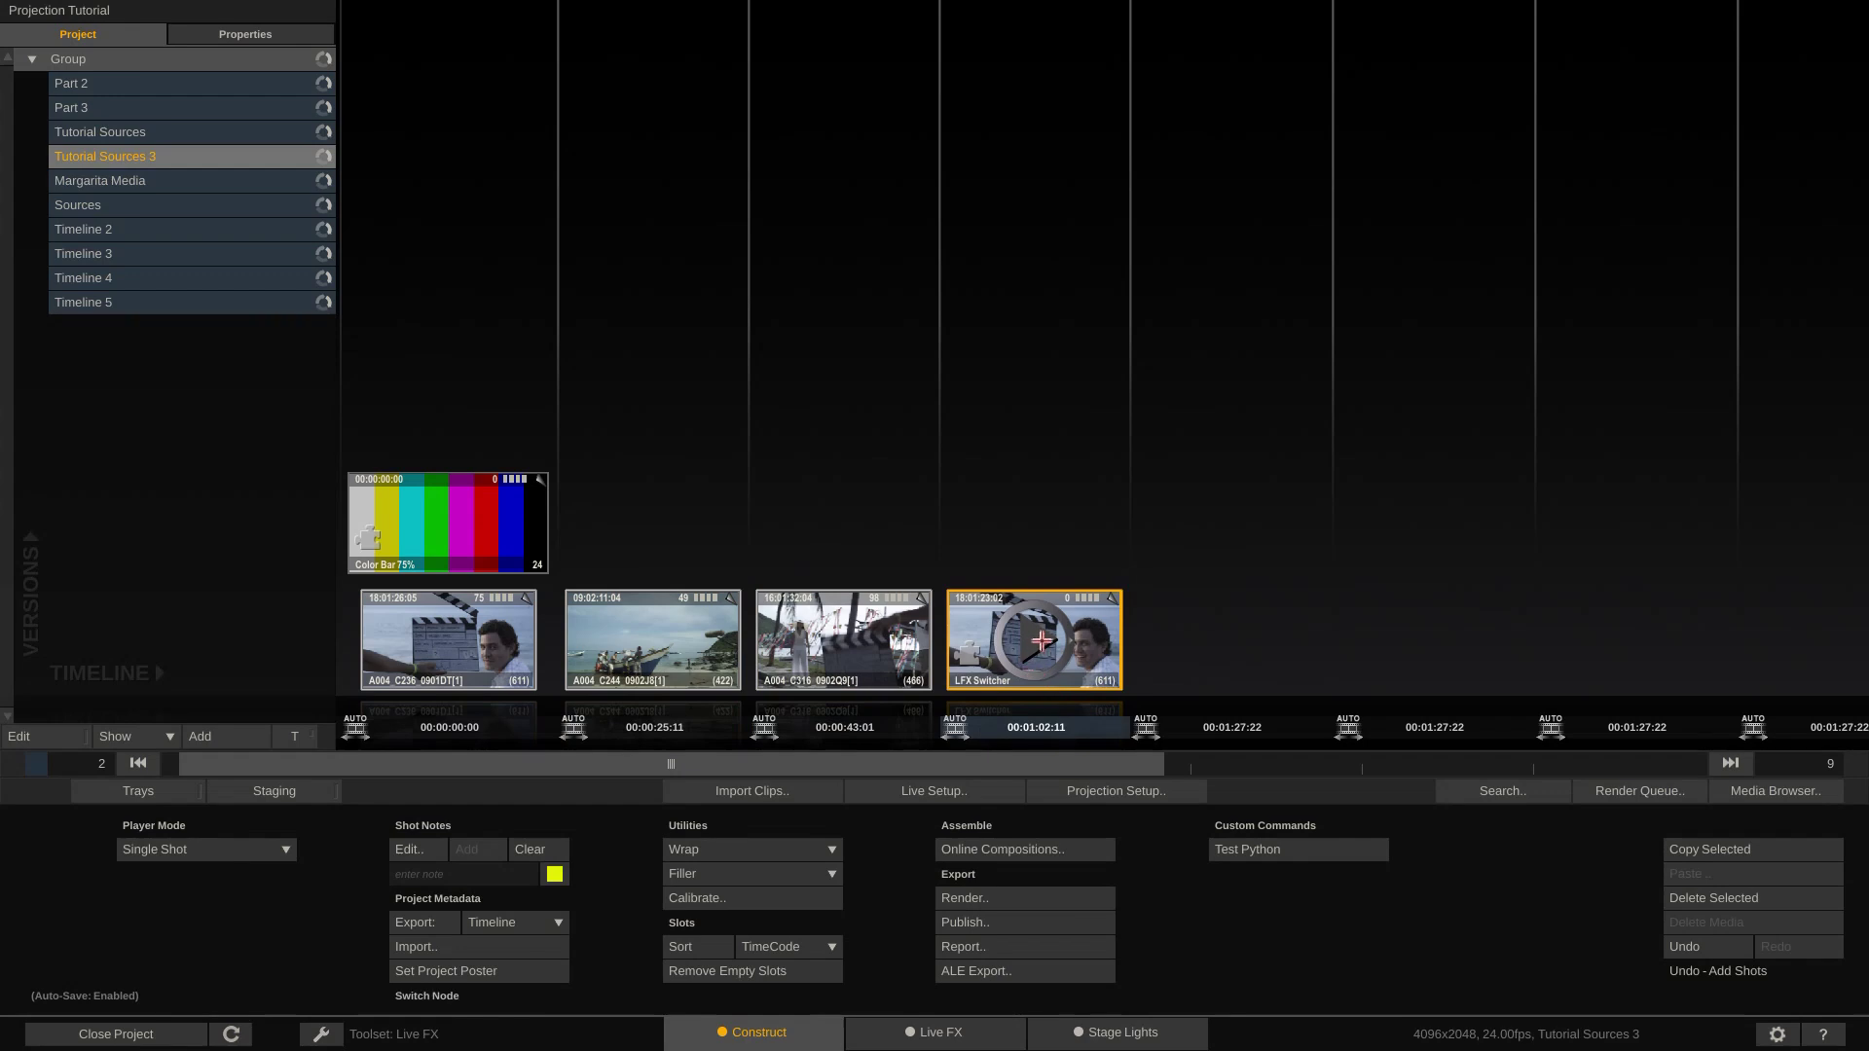
left_click(1037, 640)
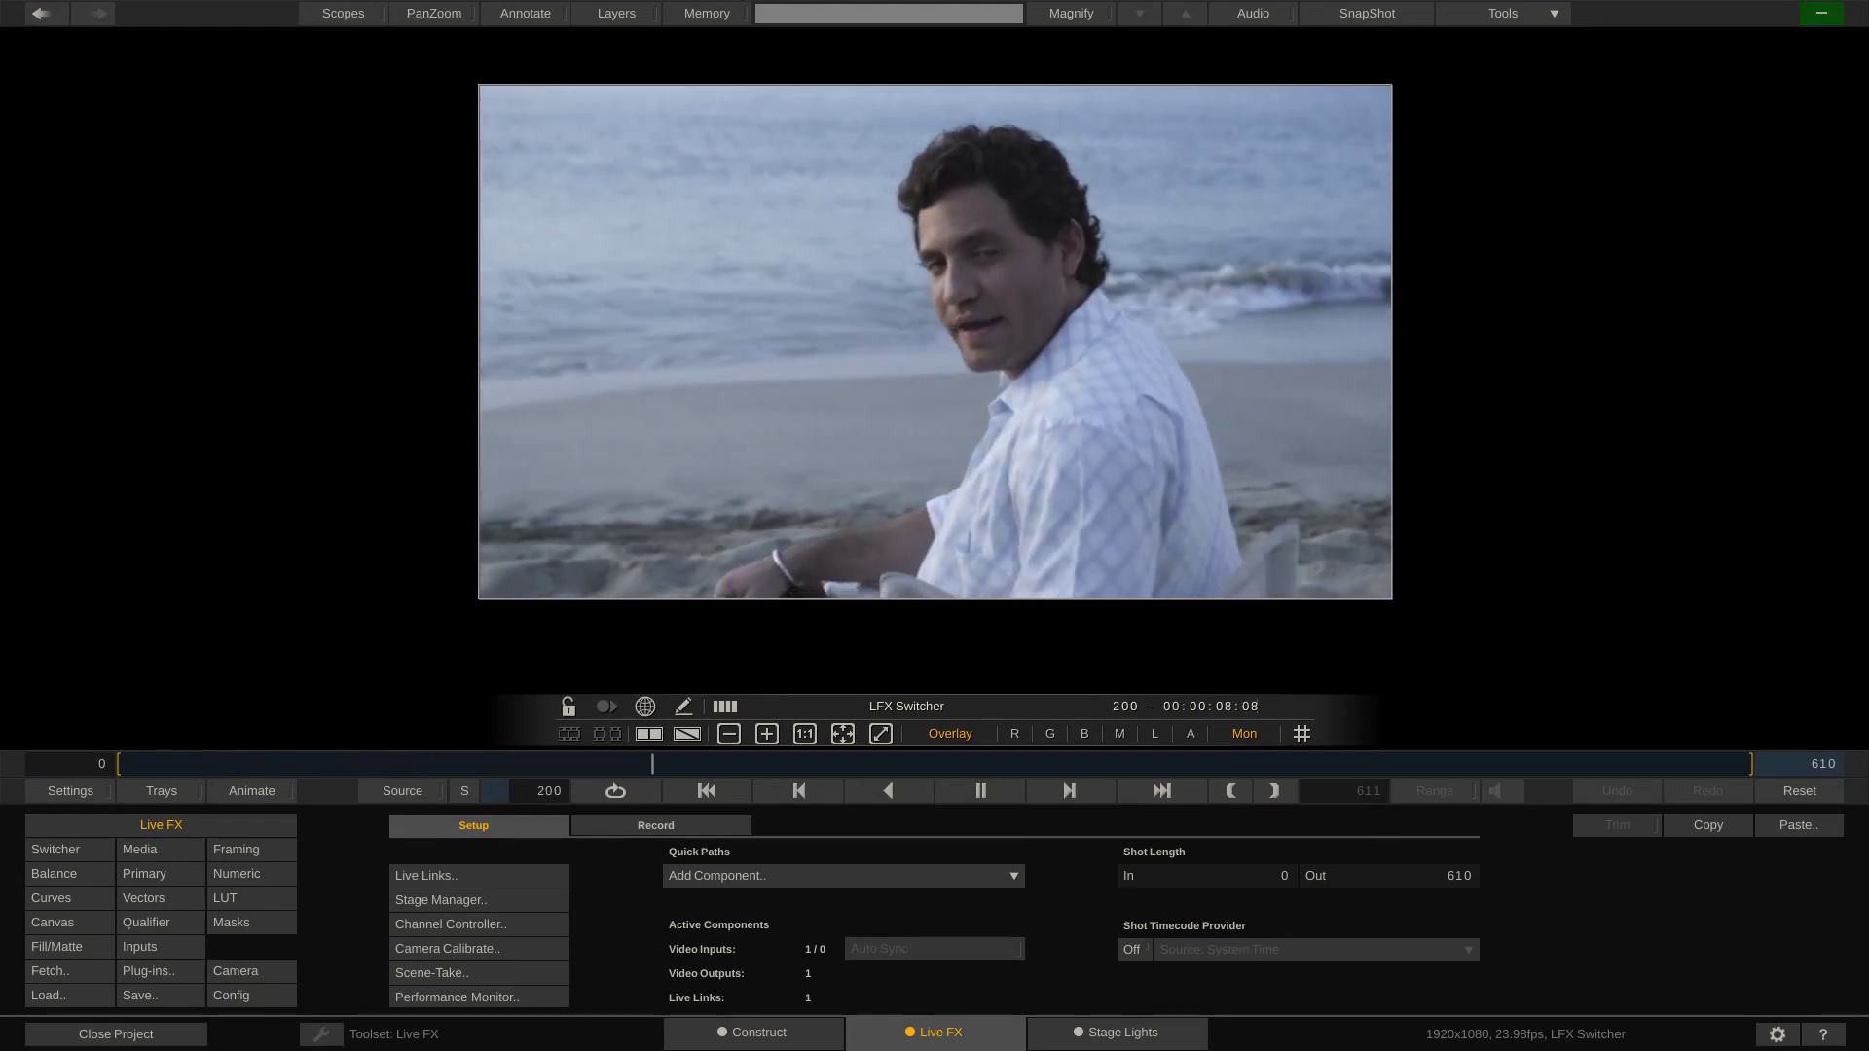
Step: Open the switcher's Channel Controller and move it up and to the left
left_click(50, 848)
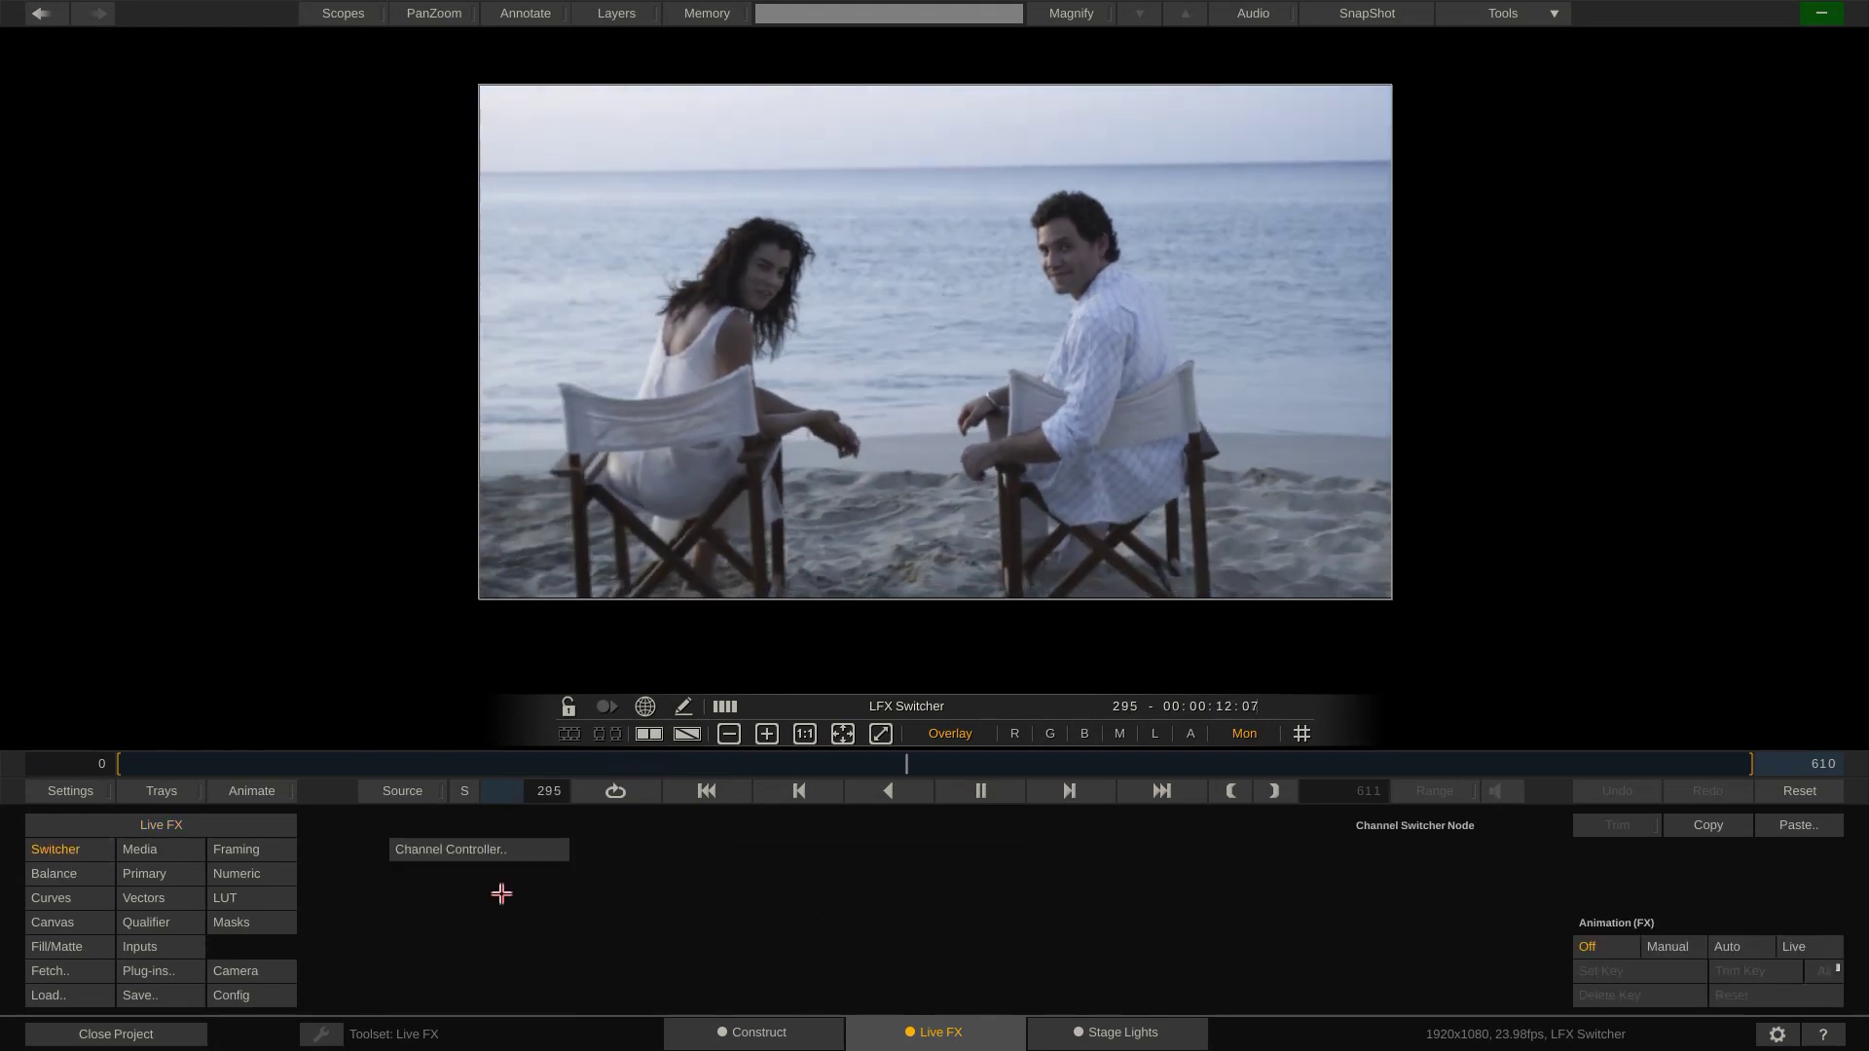
left_click(479, 849)
mouse_move(417, 109)
left_mouse_down()
mouse_move(376, 105)
mouse_move(402, 96)
left_mouse_up()
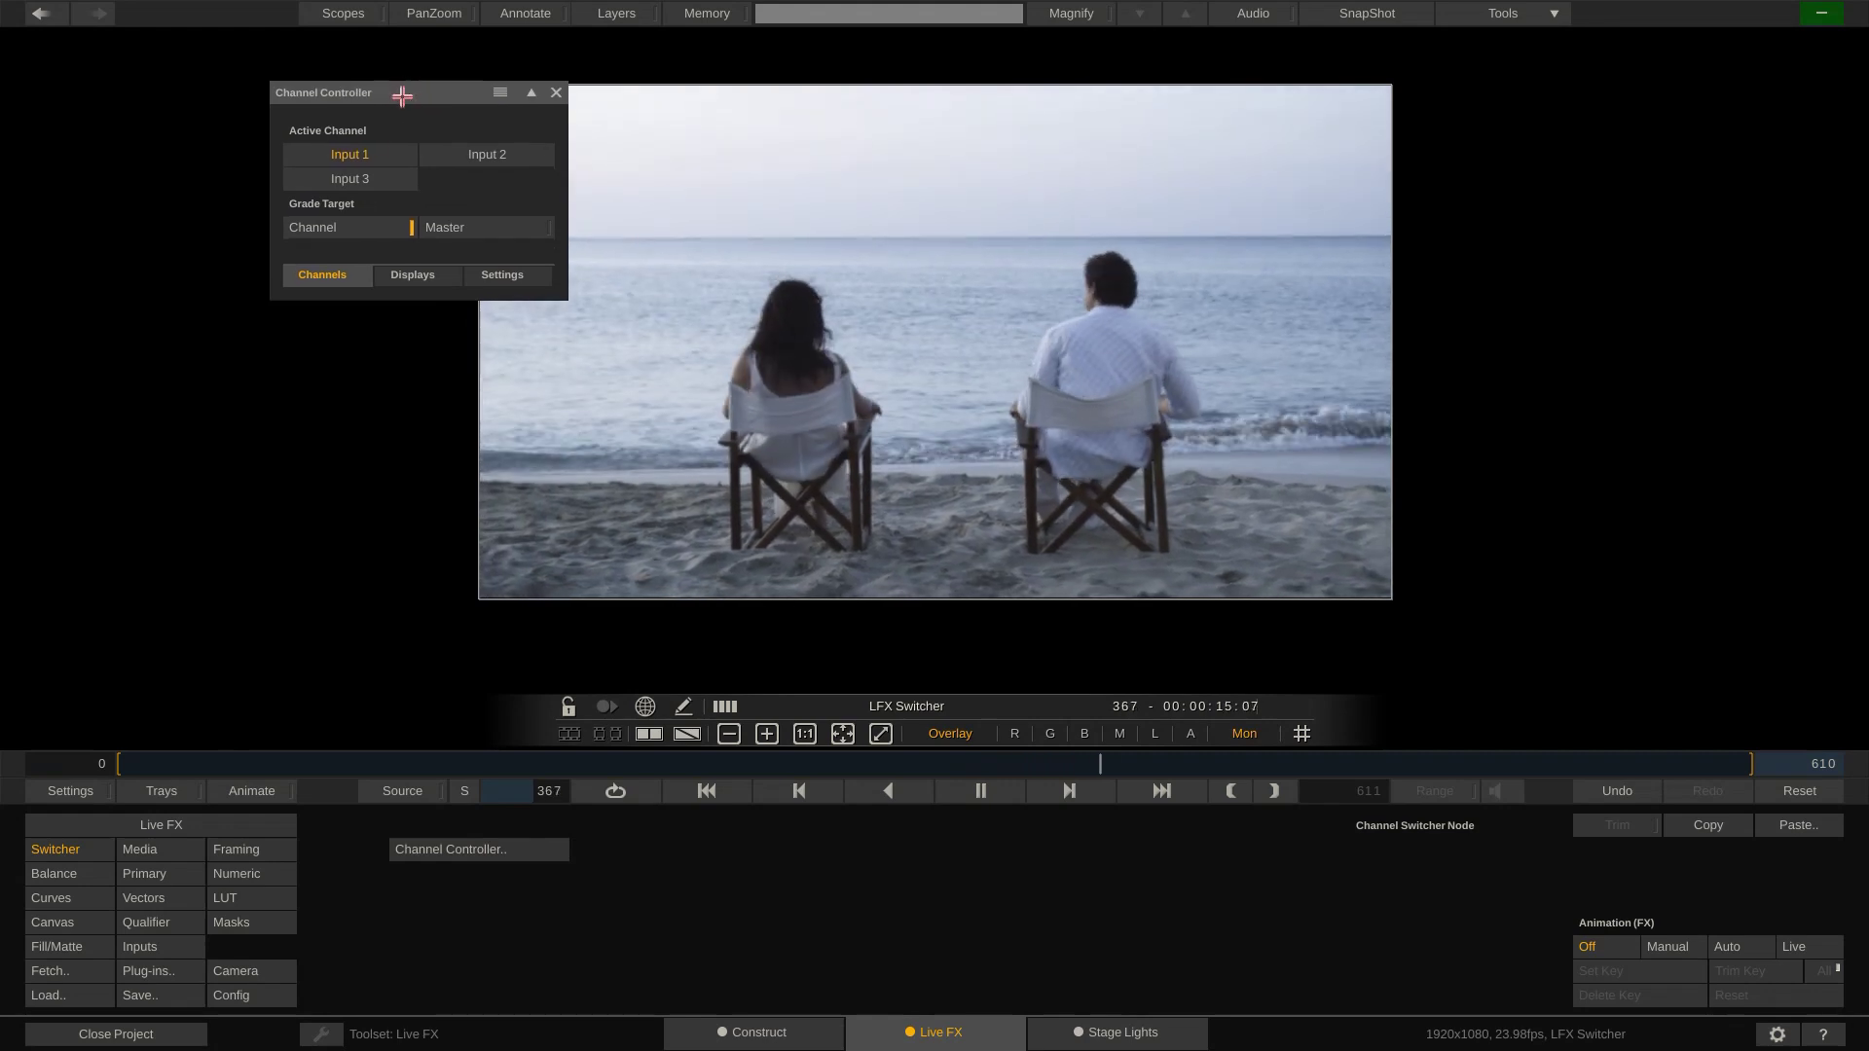
Step: Review the controller's Displays routing and its videowall Settings tab
left_click(188, 821)
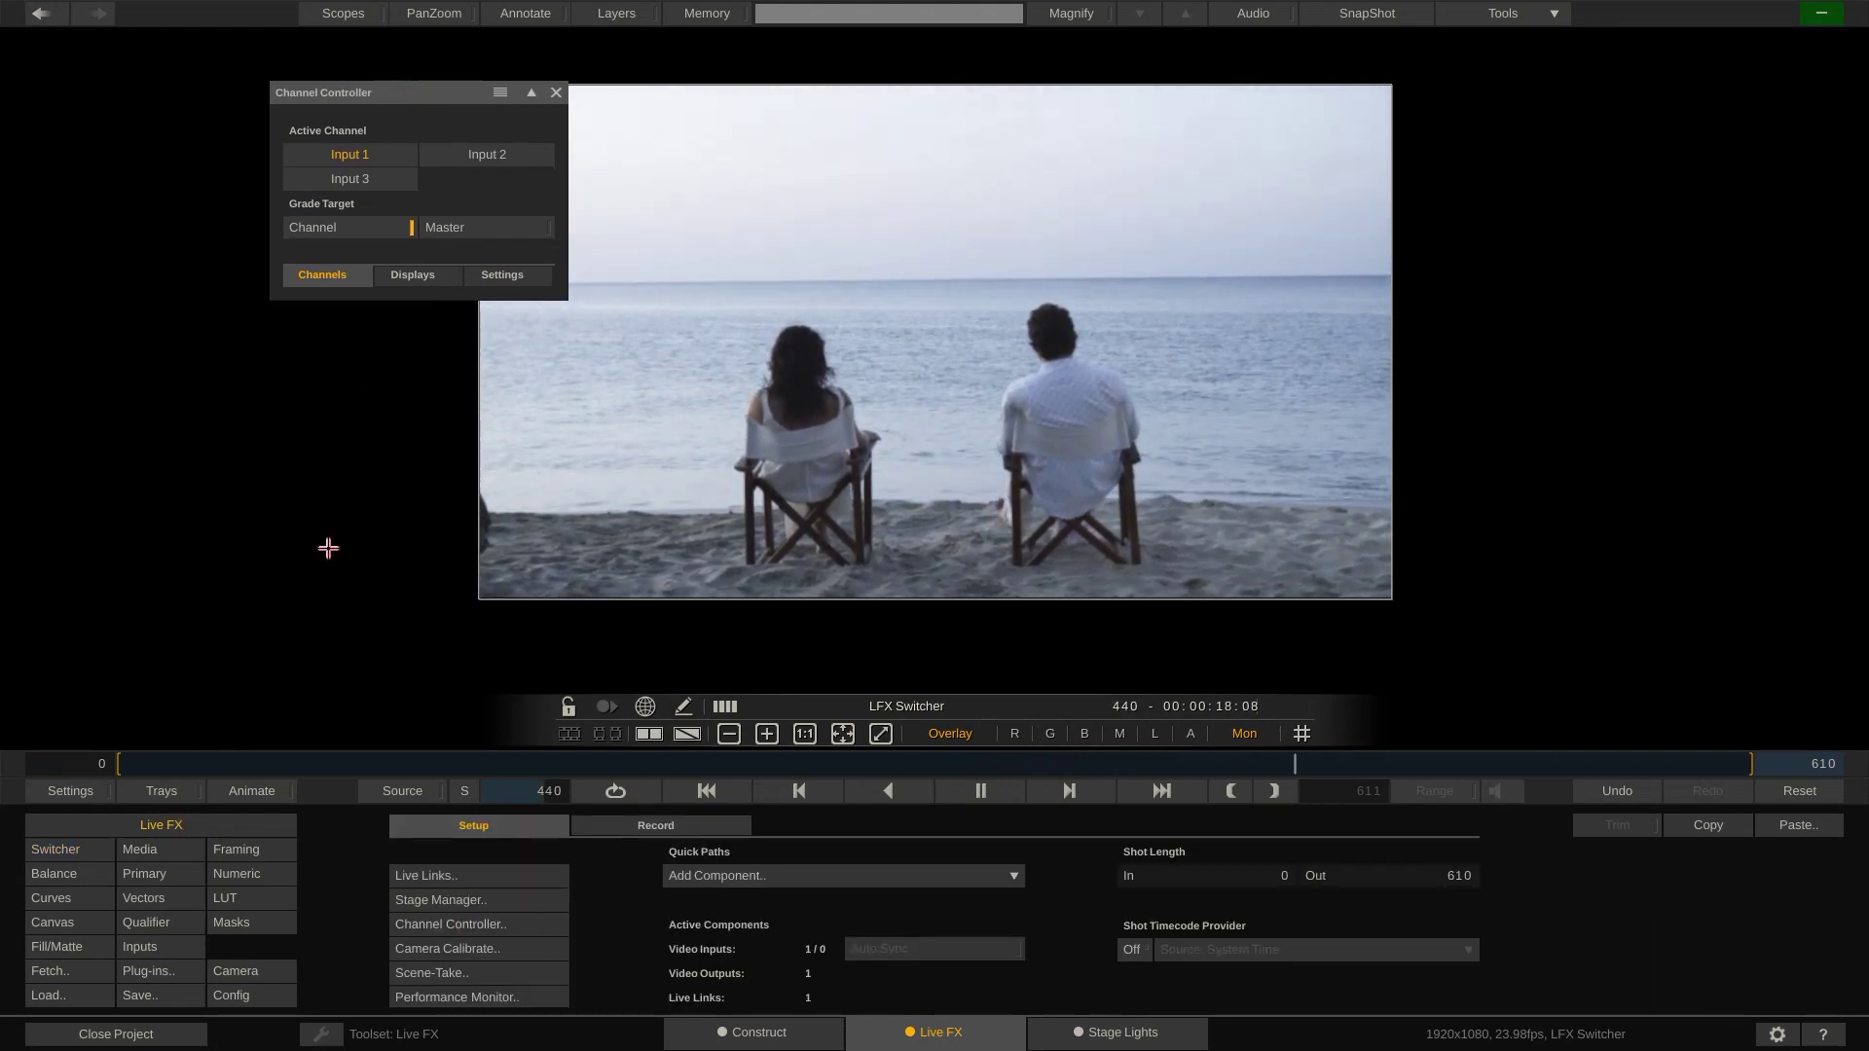
right_click(327, 450)
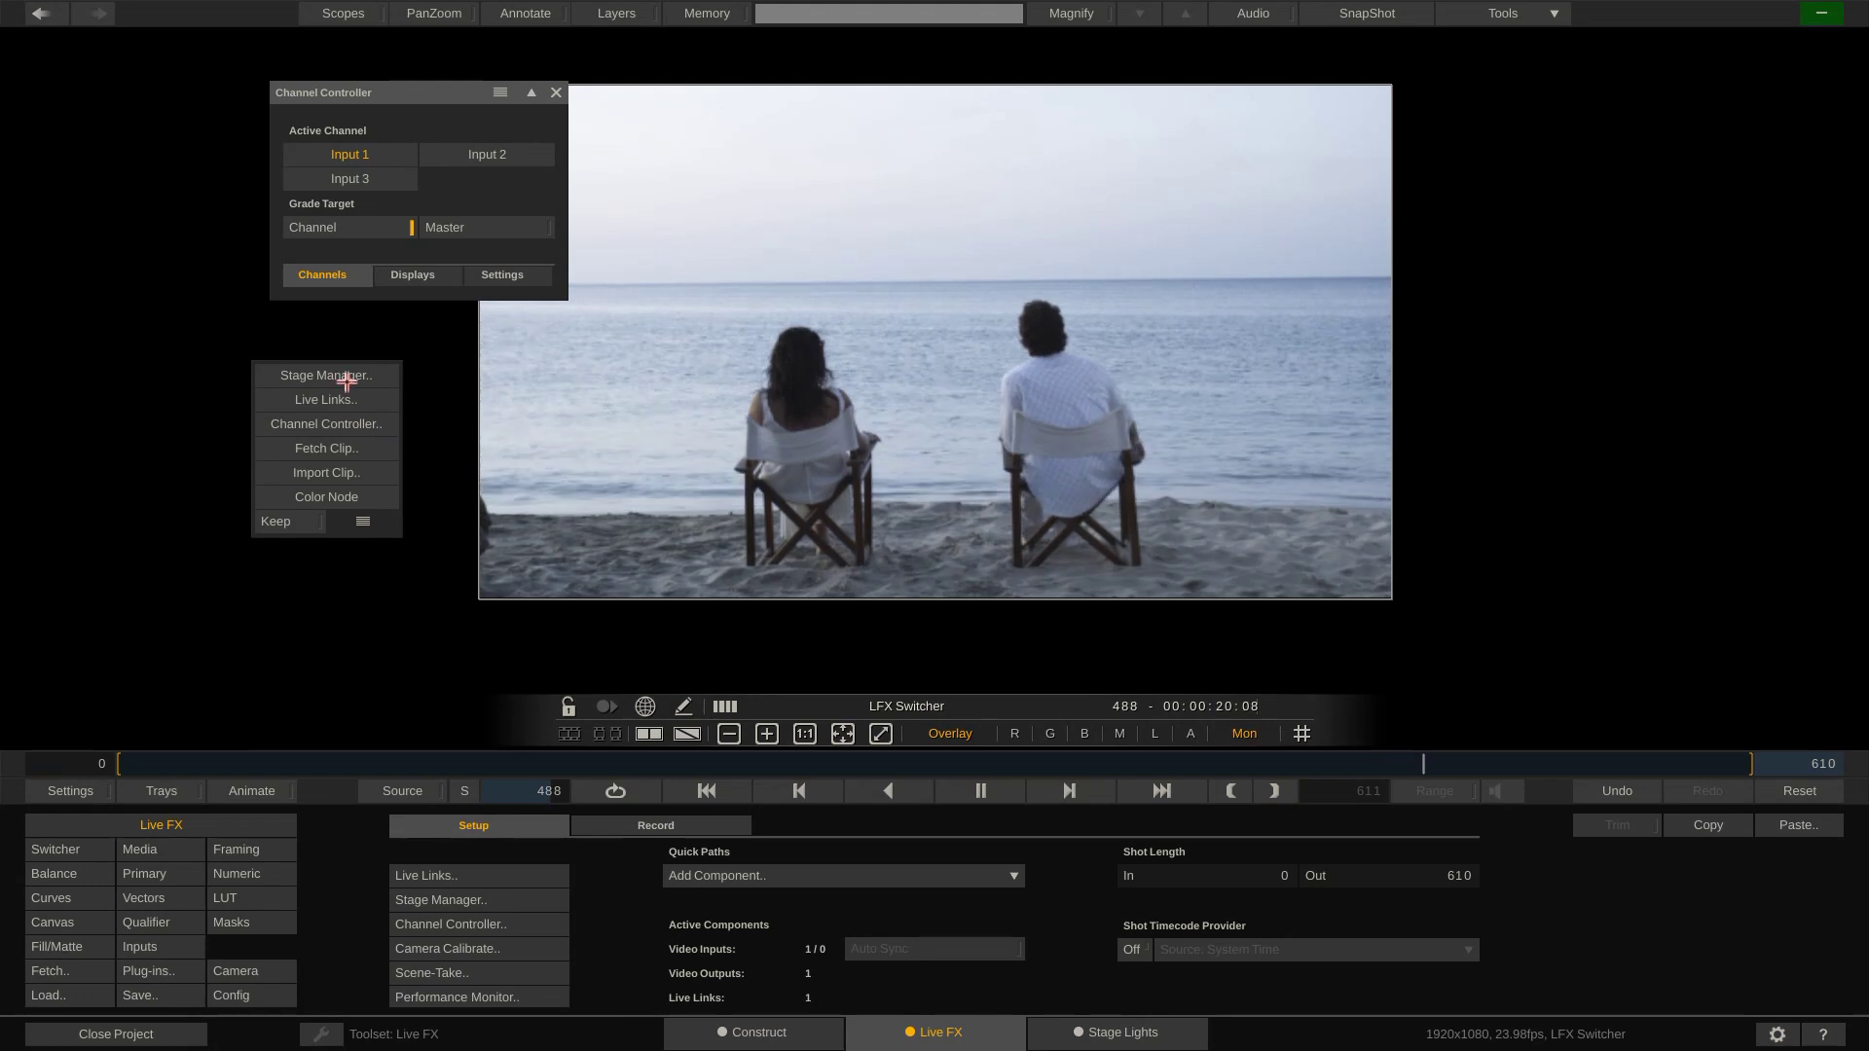
left_click(40, 850)
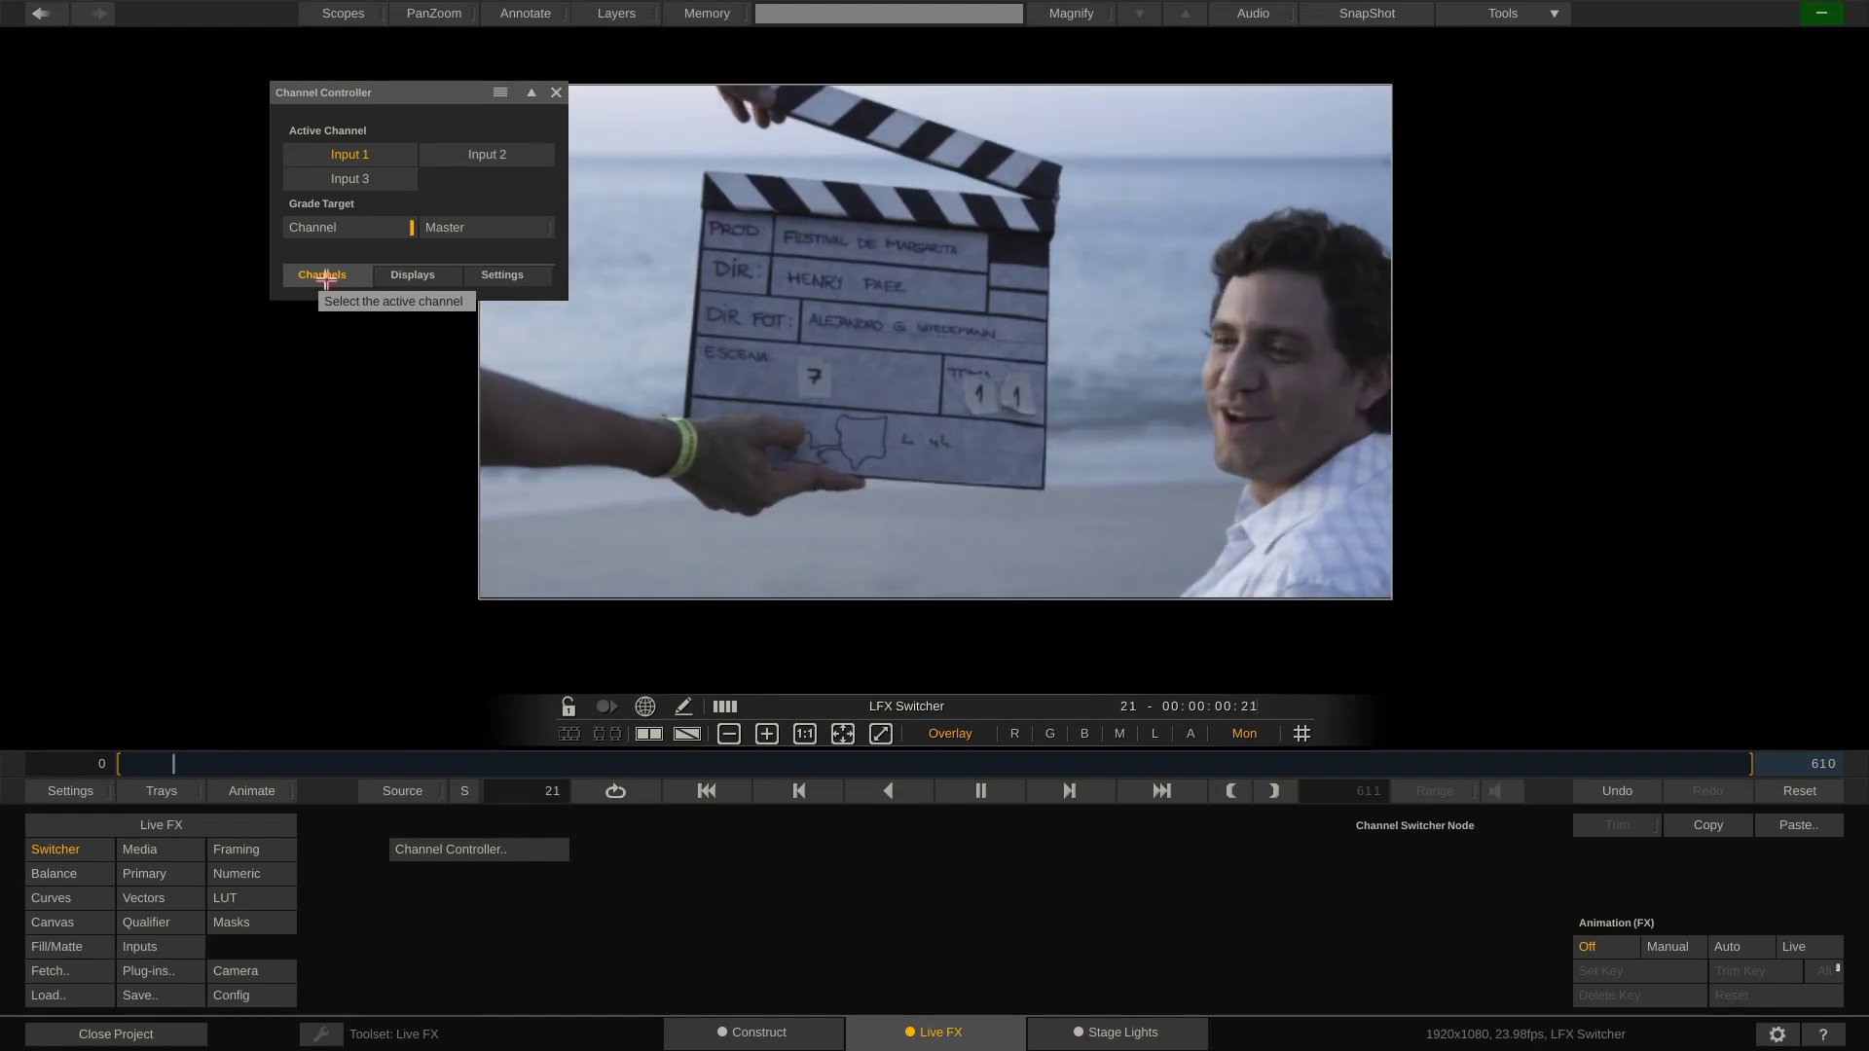
left_click(412, 275)
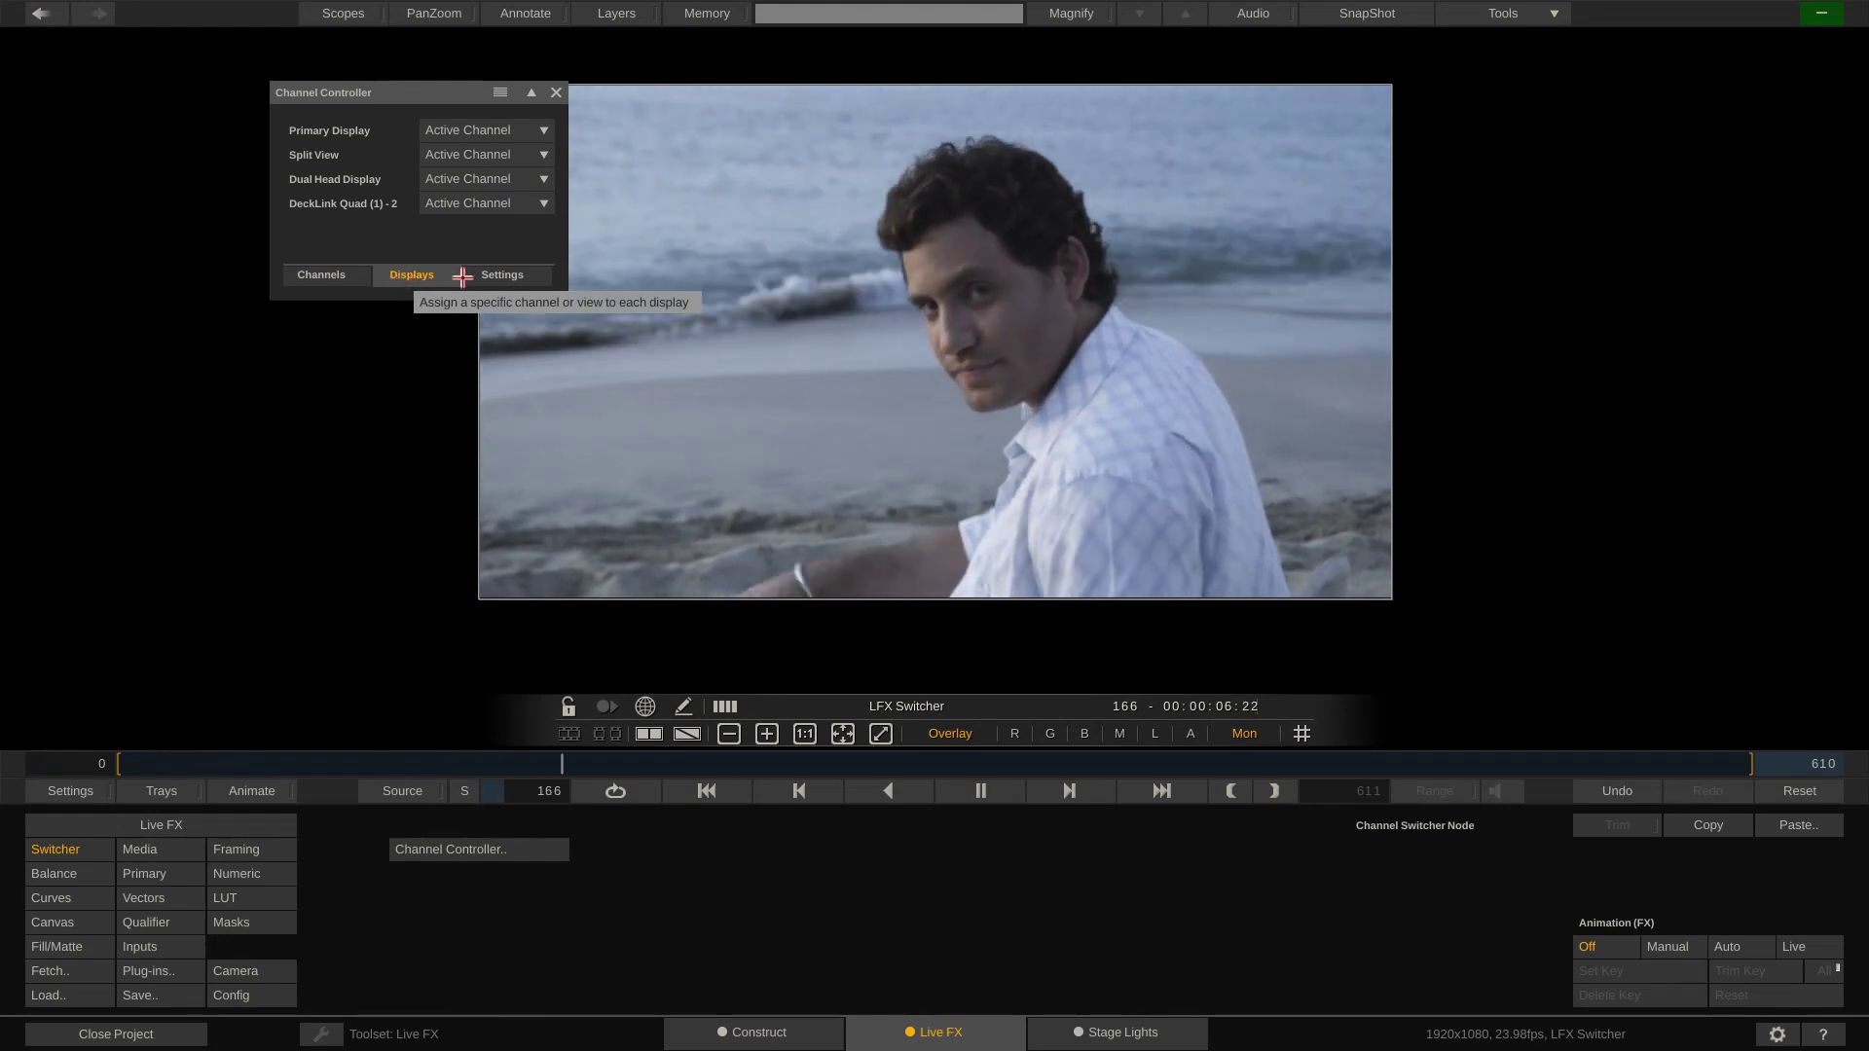
left_click(503, 277)
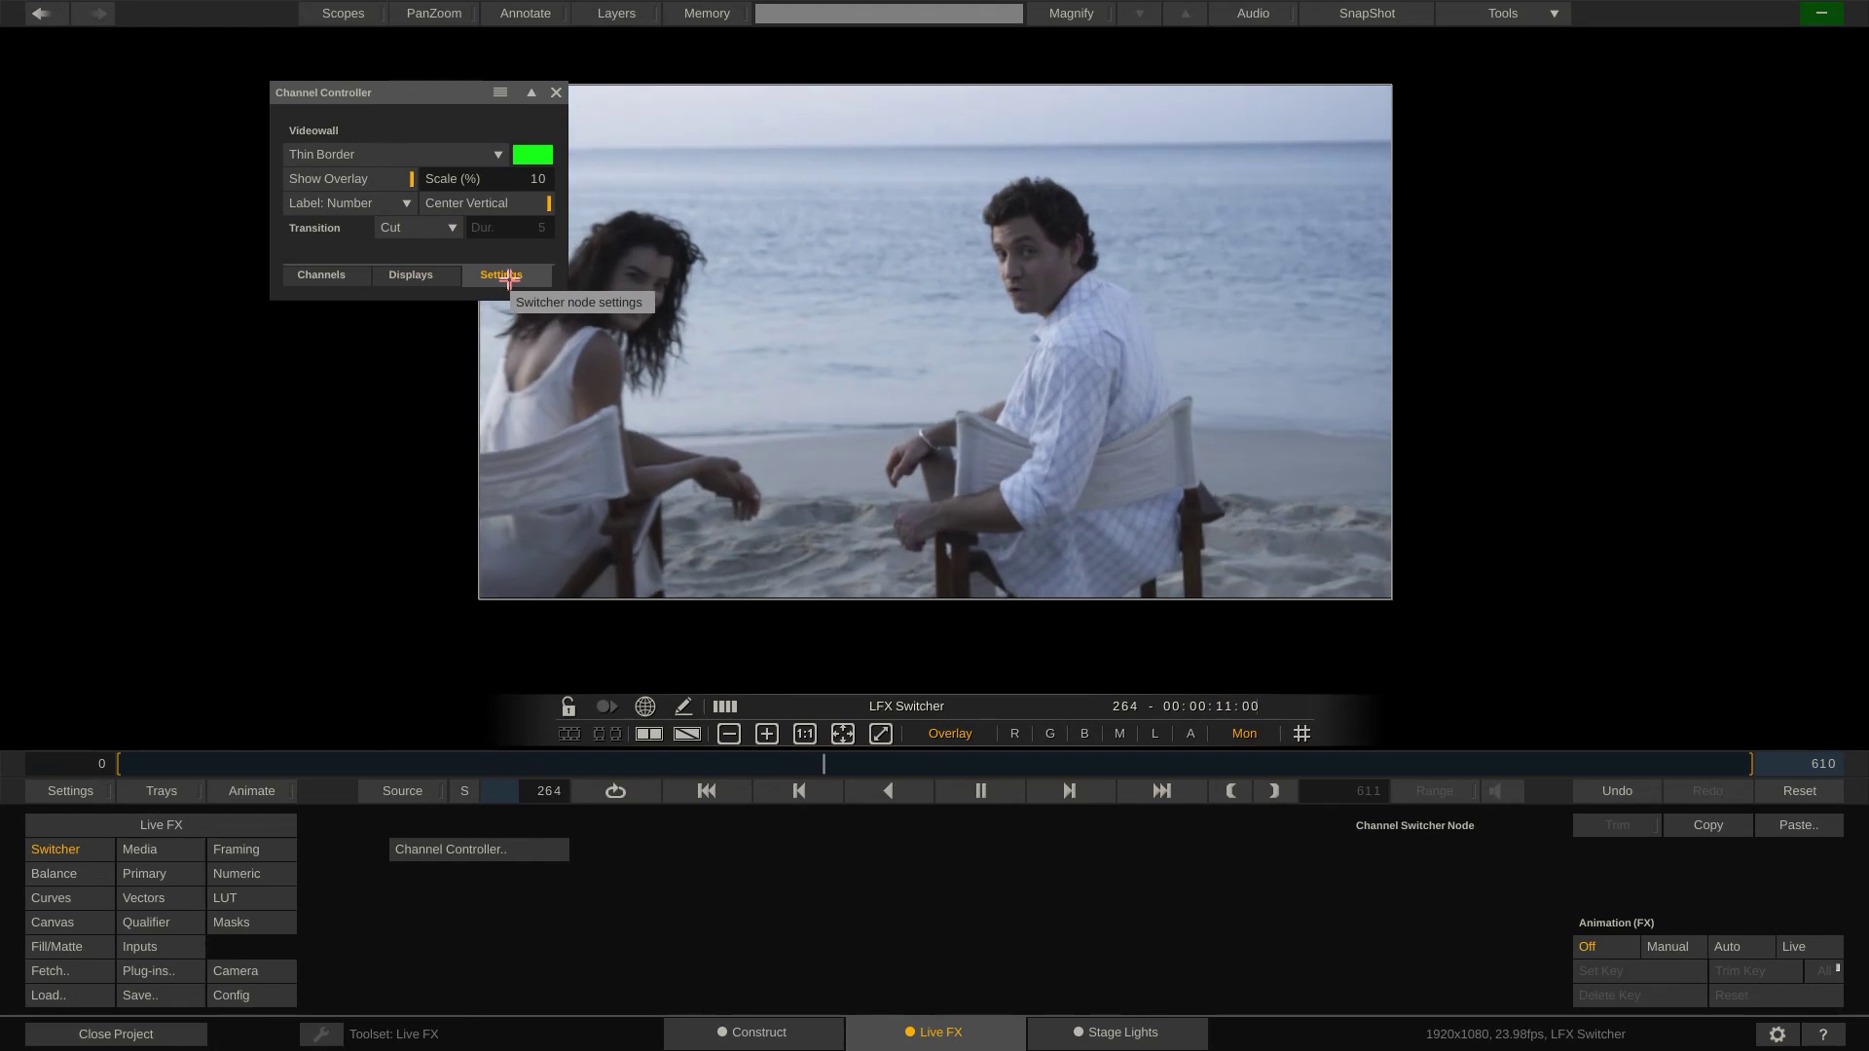
Step: Cycle the active channel through Inputs 1, 2 and 3, ending on Input 2
left_click(319, 277)
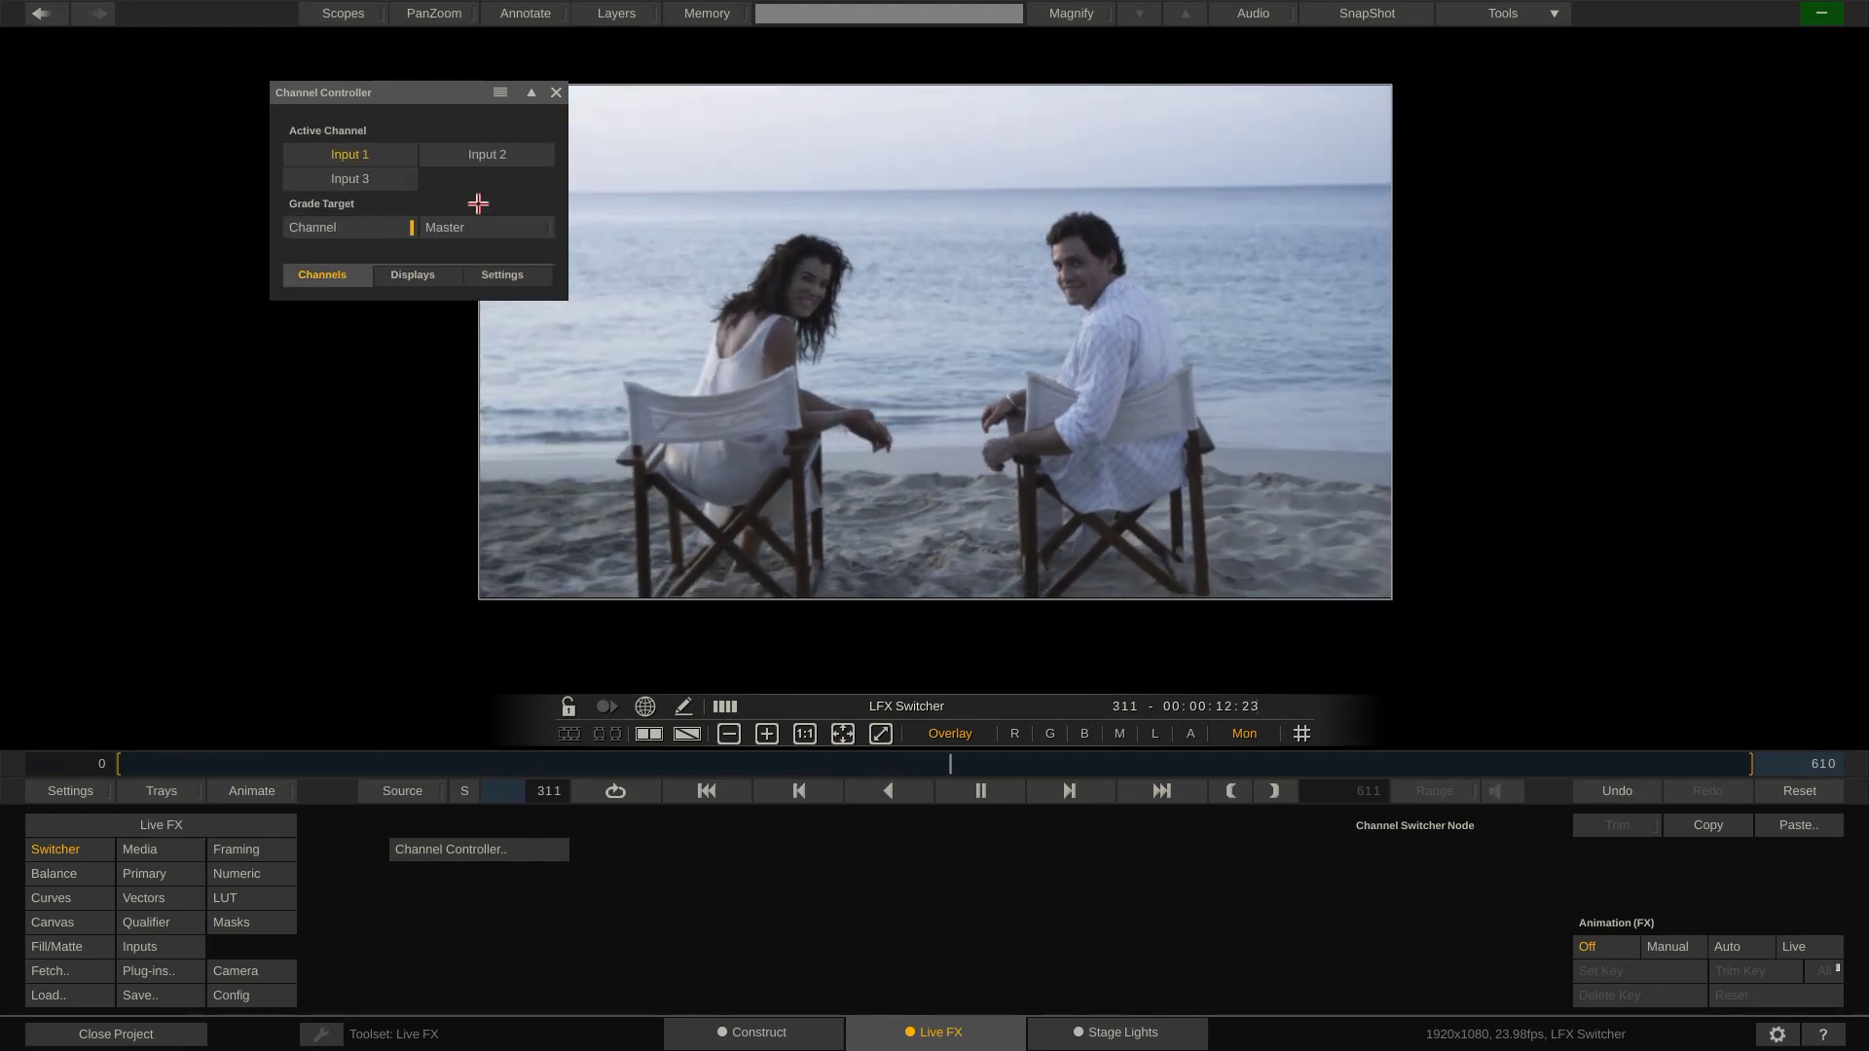
left_click(480, 156)
left_click(367, 179)
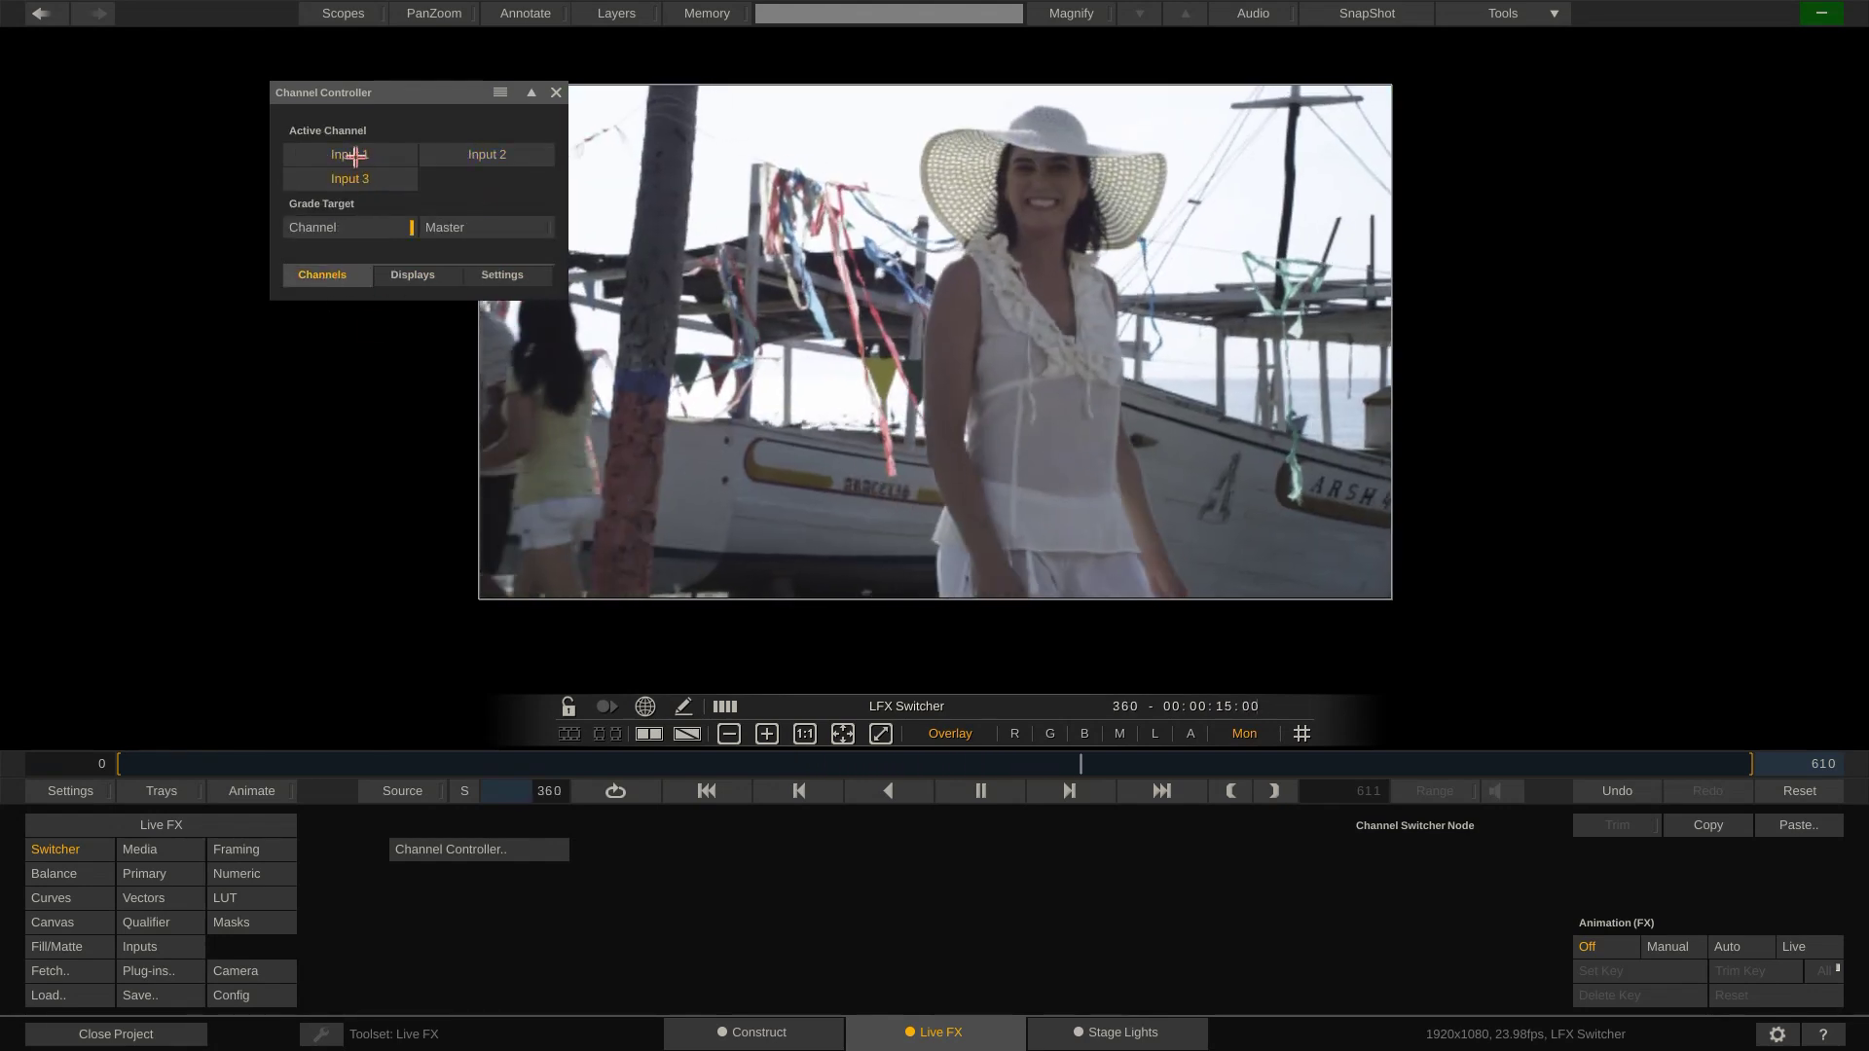
left_click(365, 156)
left_click(464, 156)
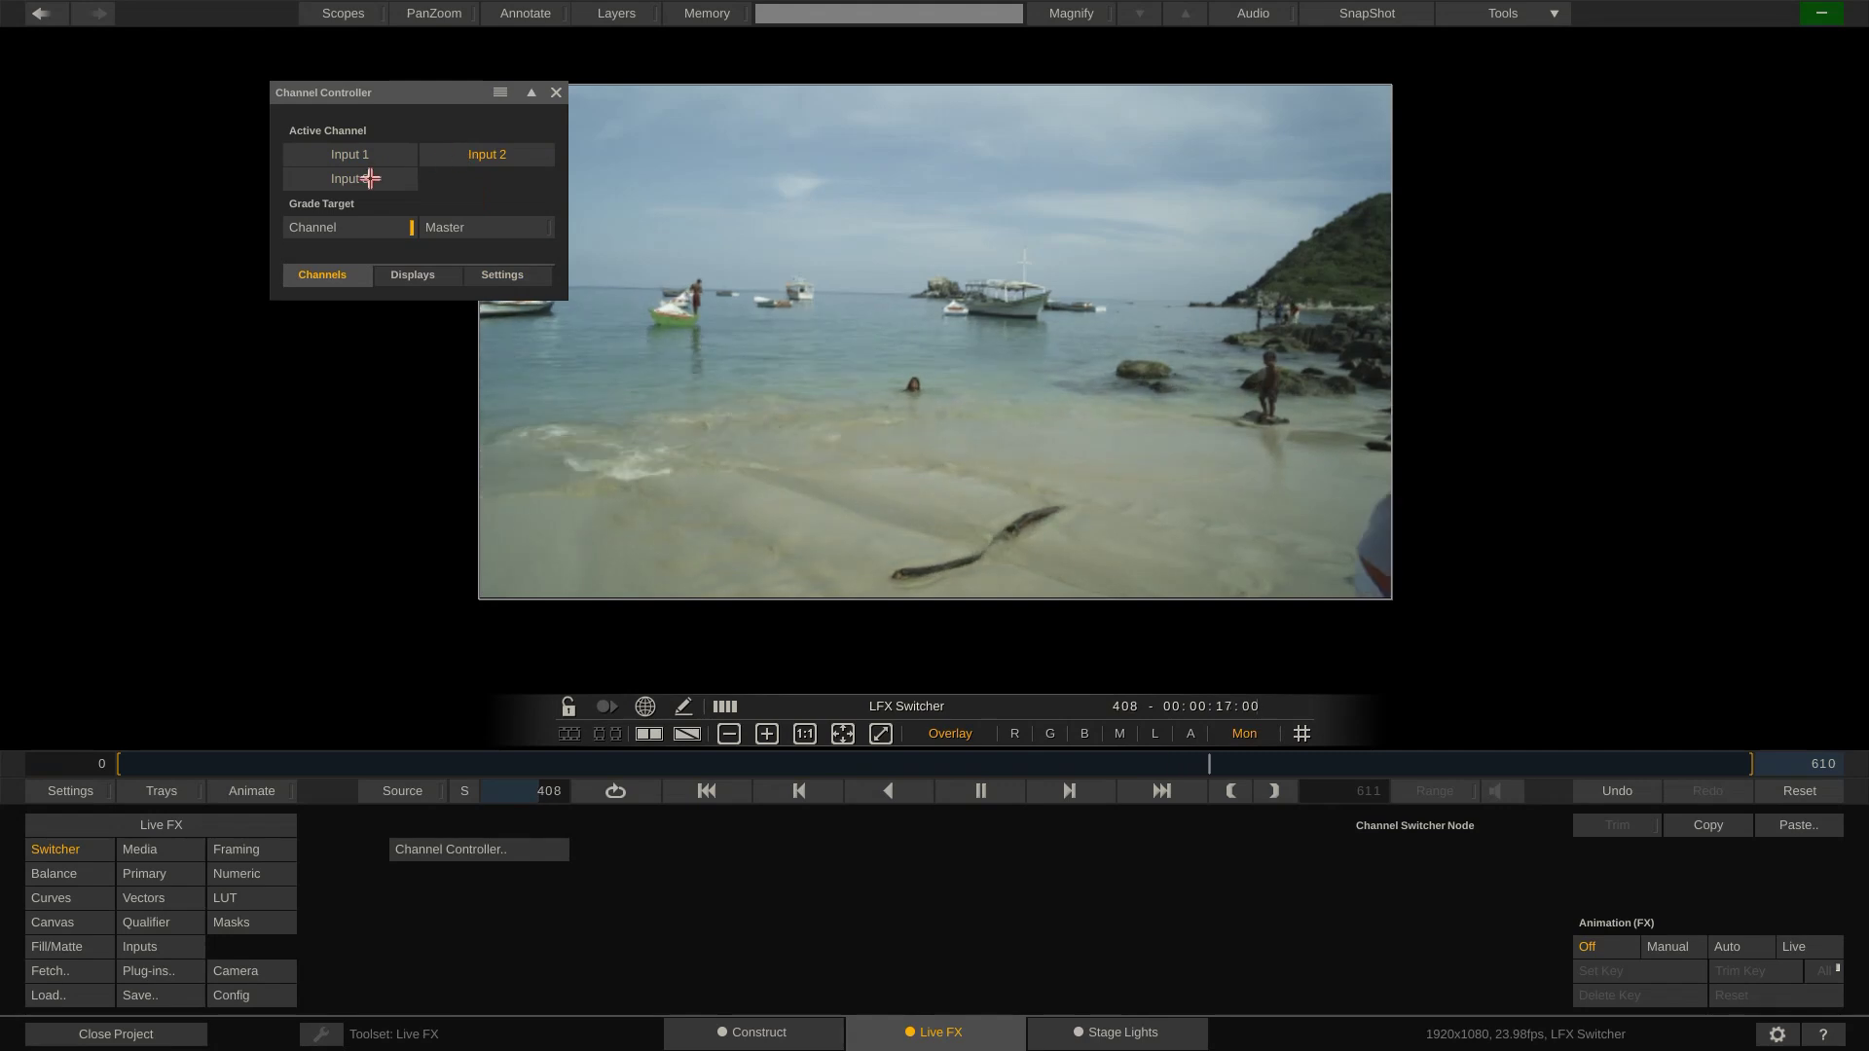
left_click(369, 178)
left_click(368, 156)
left_click(474, 155)
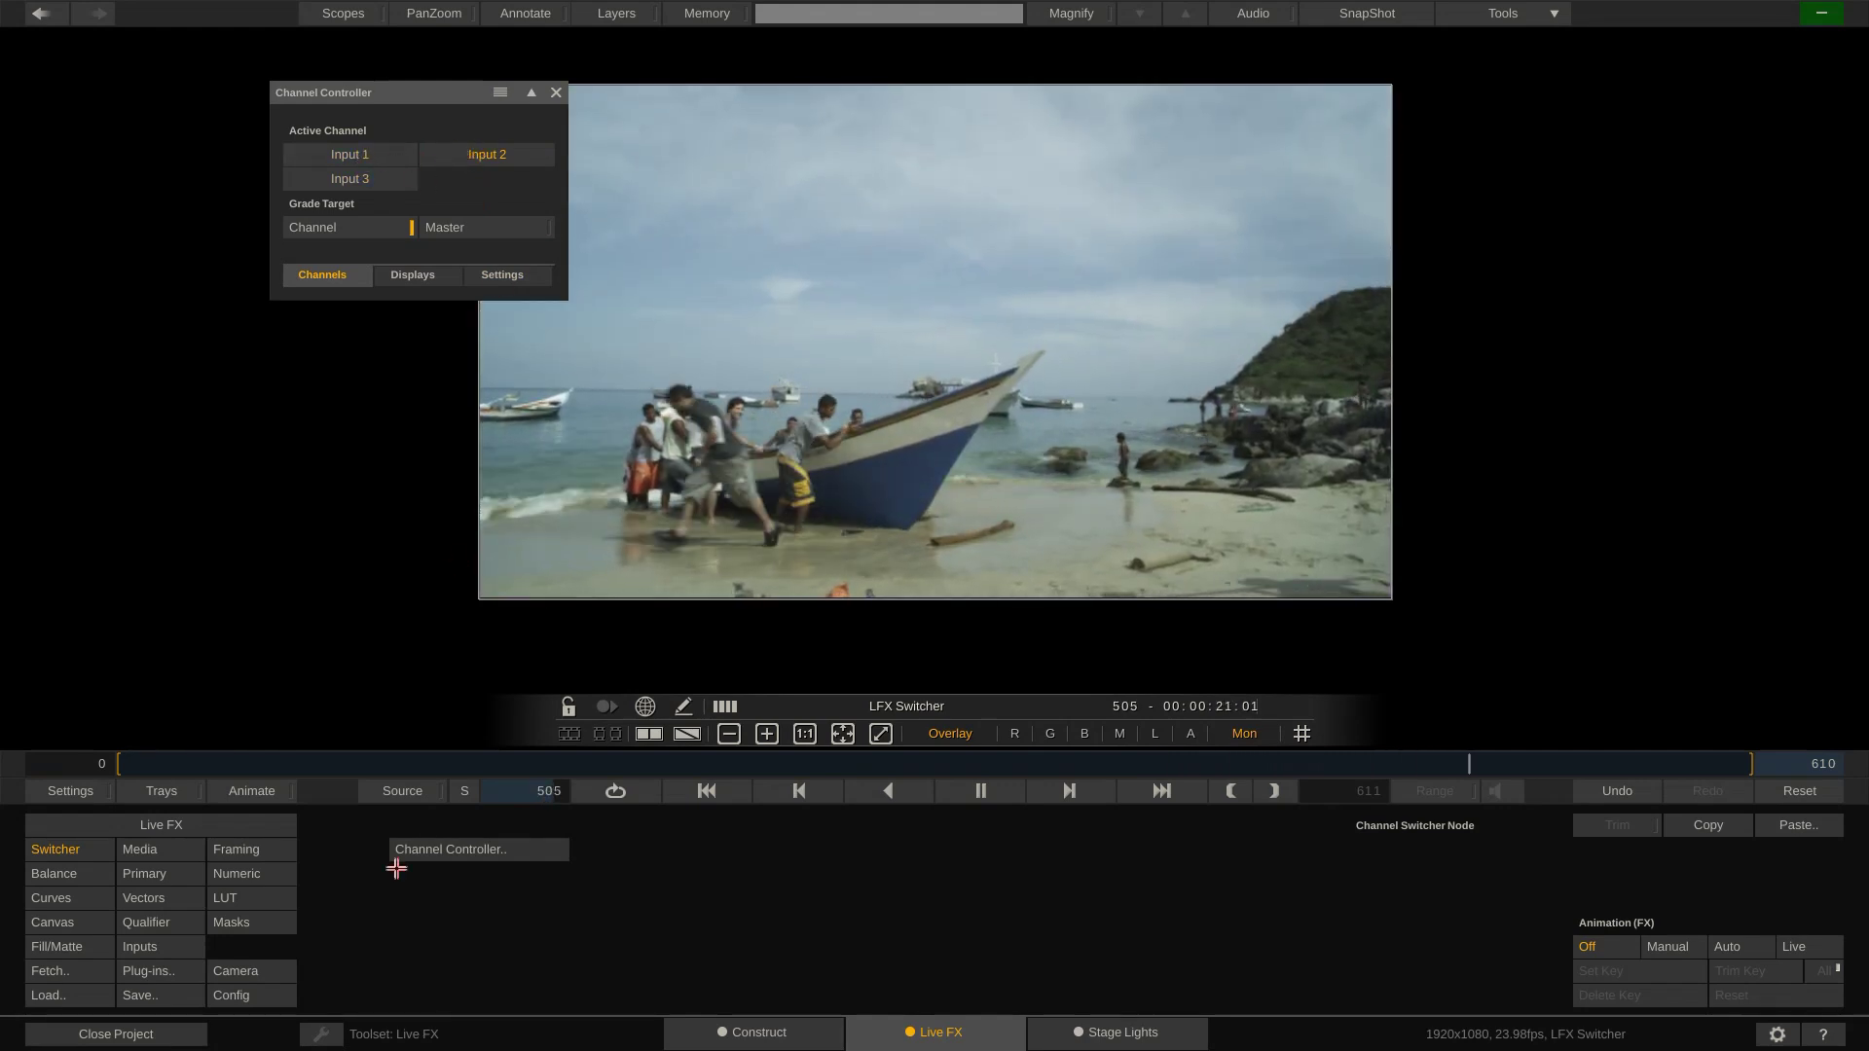
Step: Raise Input 2's red Balance offset, compare it with Input 1, then reset it to zero
left_click(77, 876)
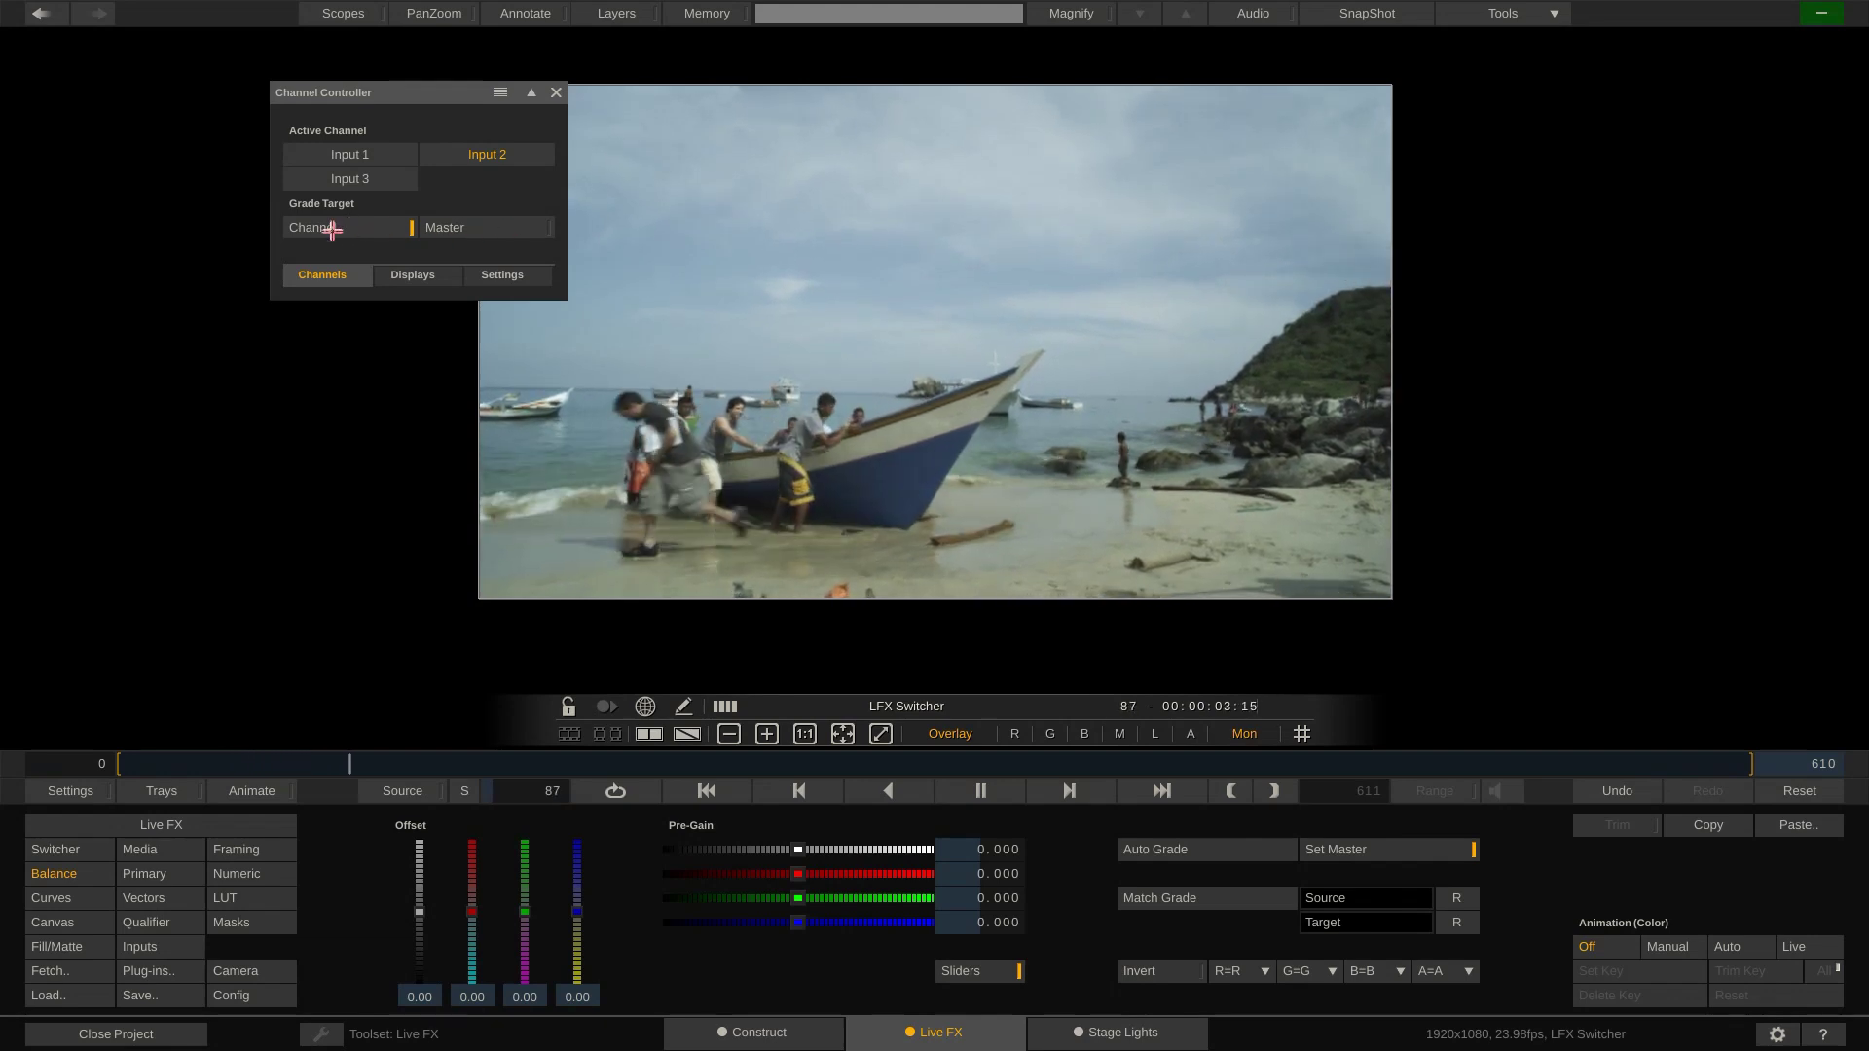
left_click_drag(473, 912, 526, 920)
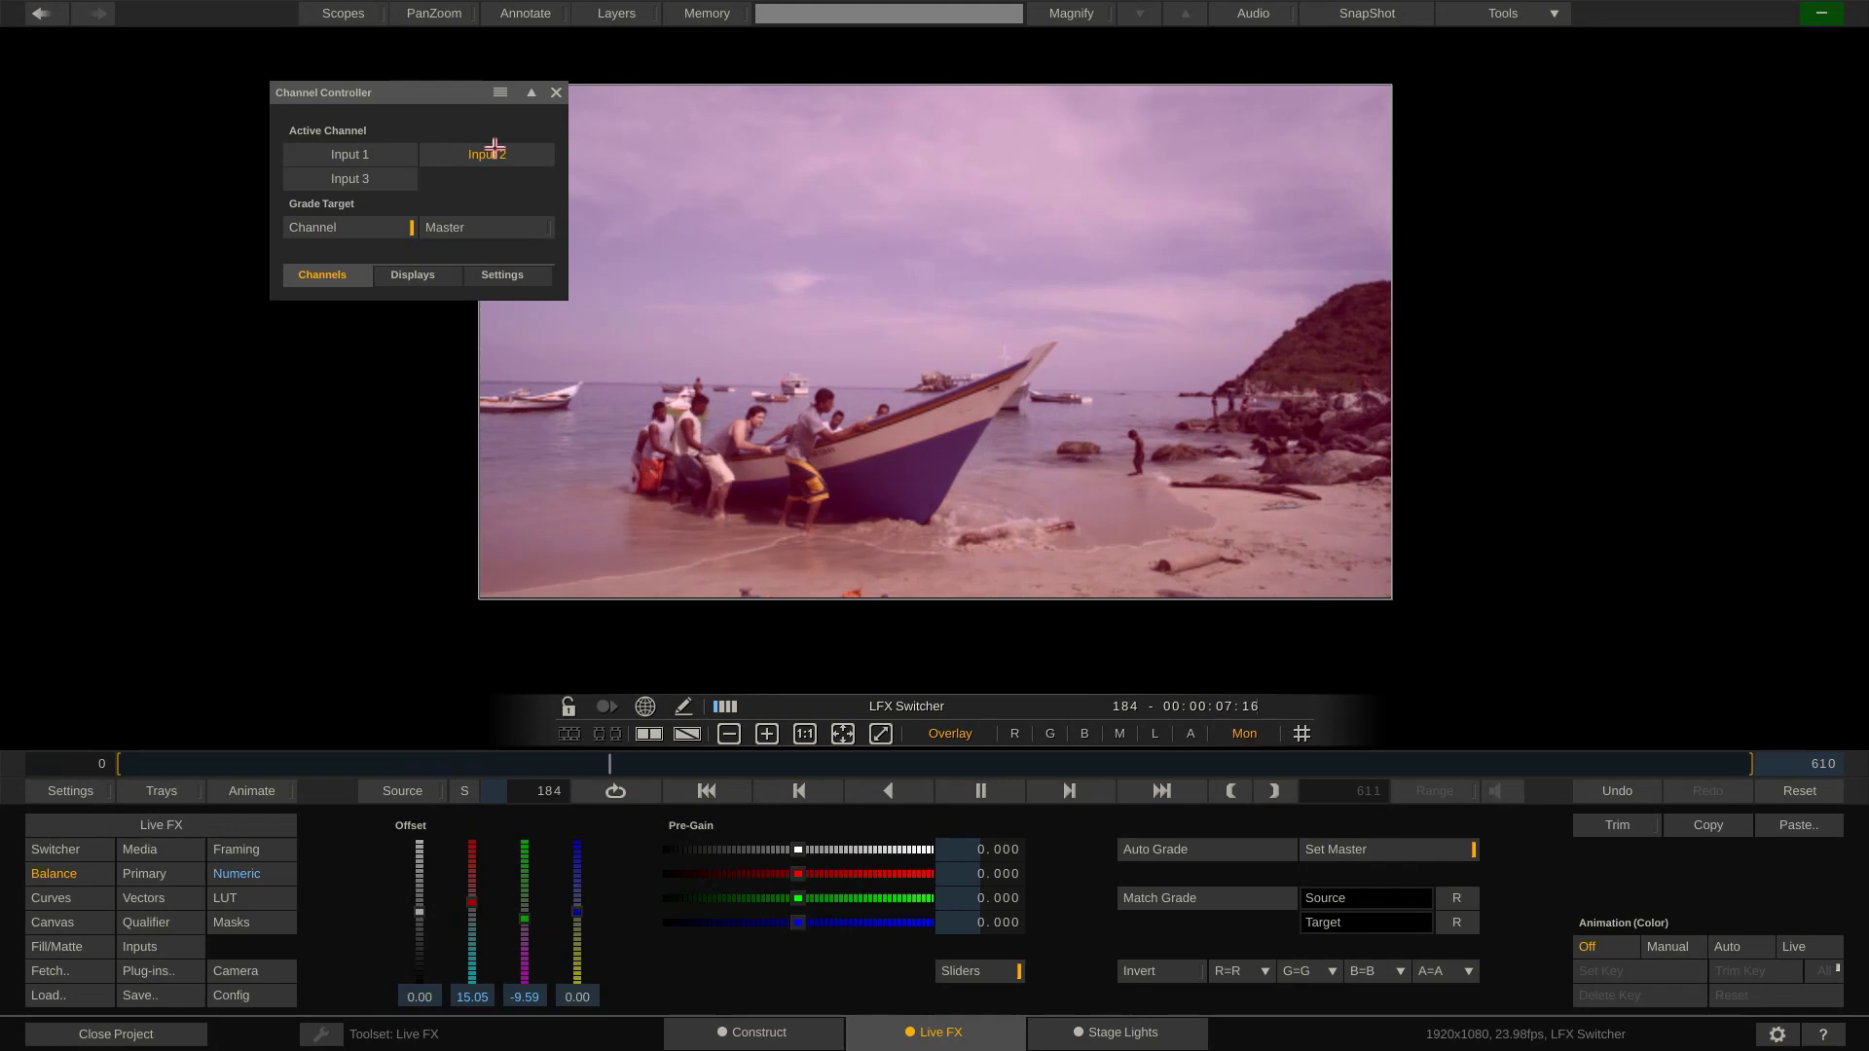
left_click(378, 154)
left_click(451, 152)
left_click(379, 155)
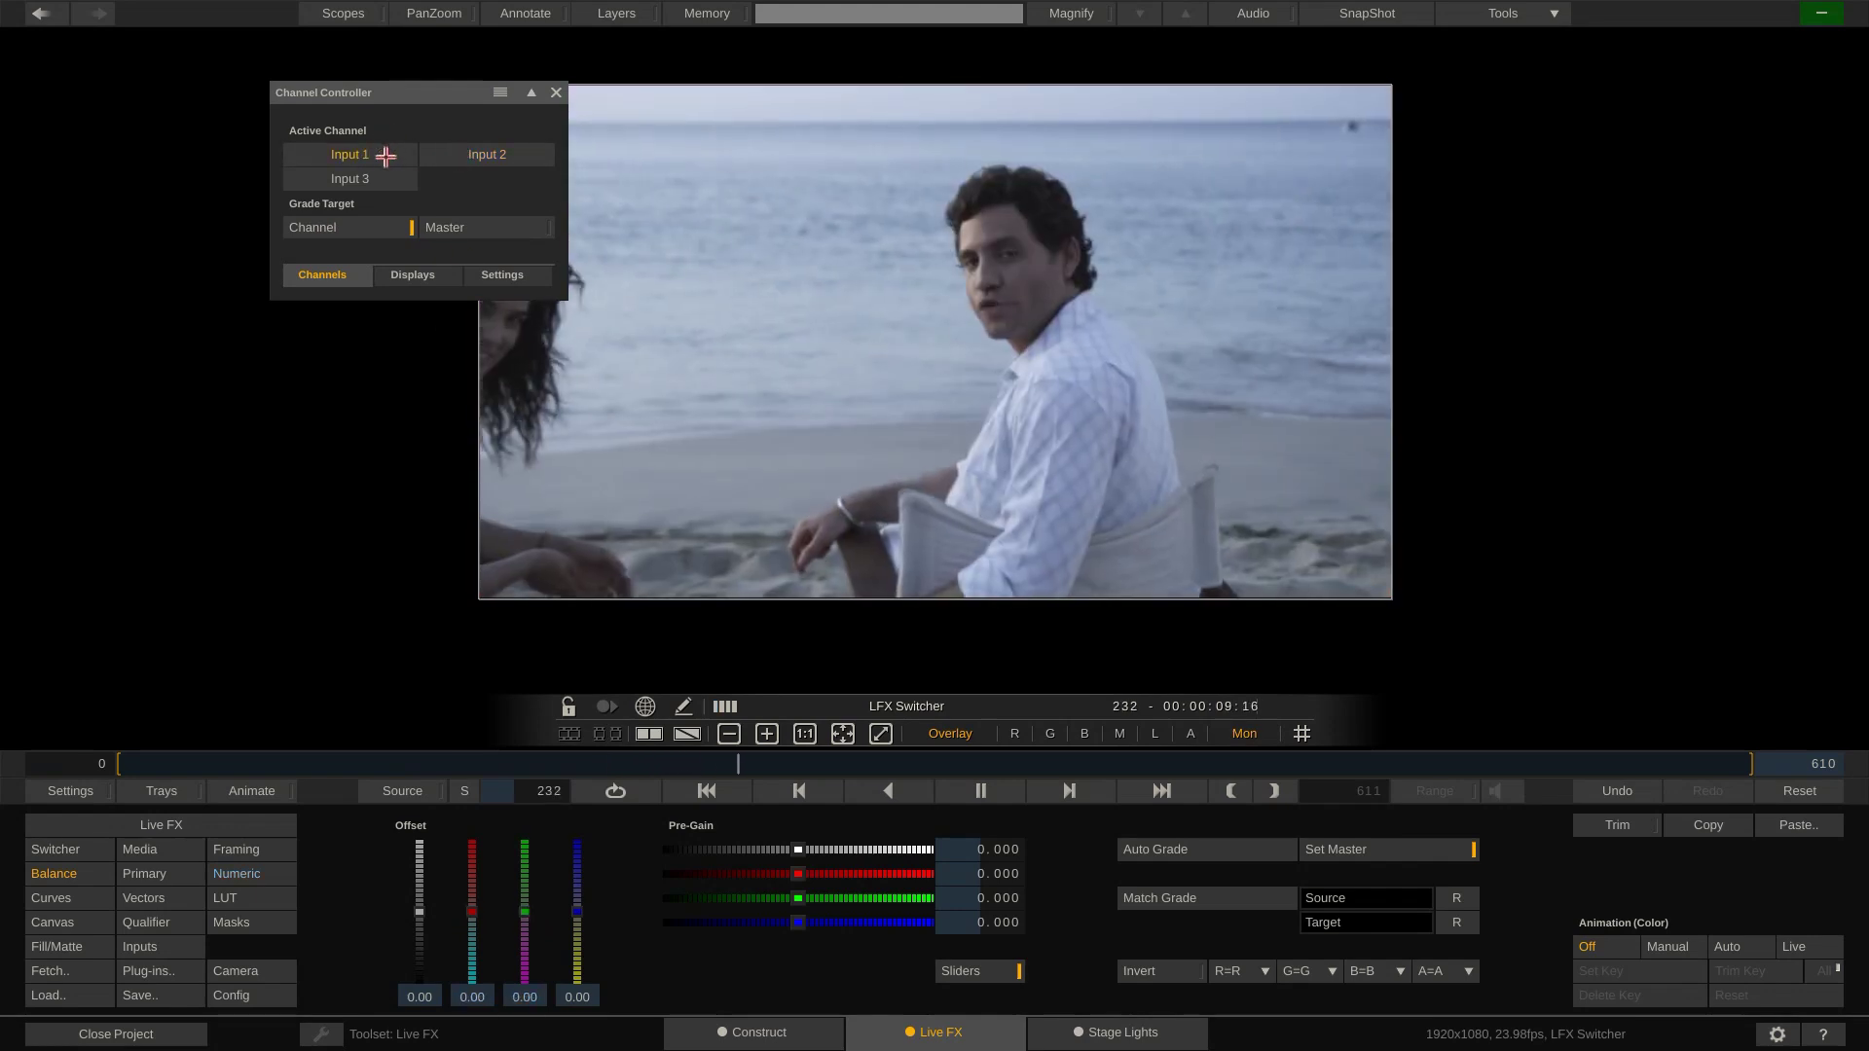
left_click(478, 156)
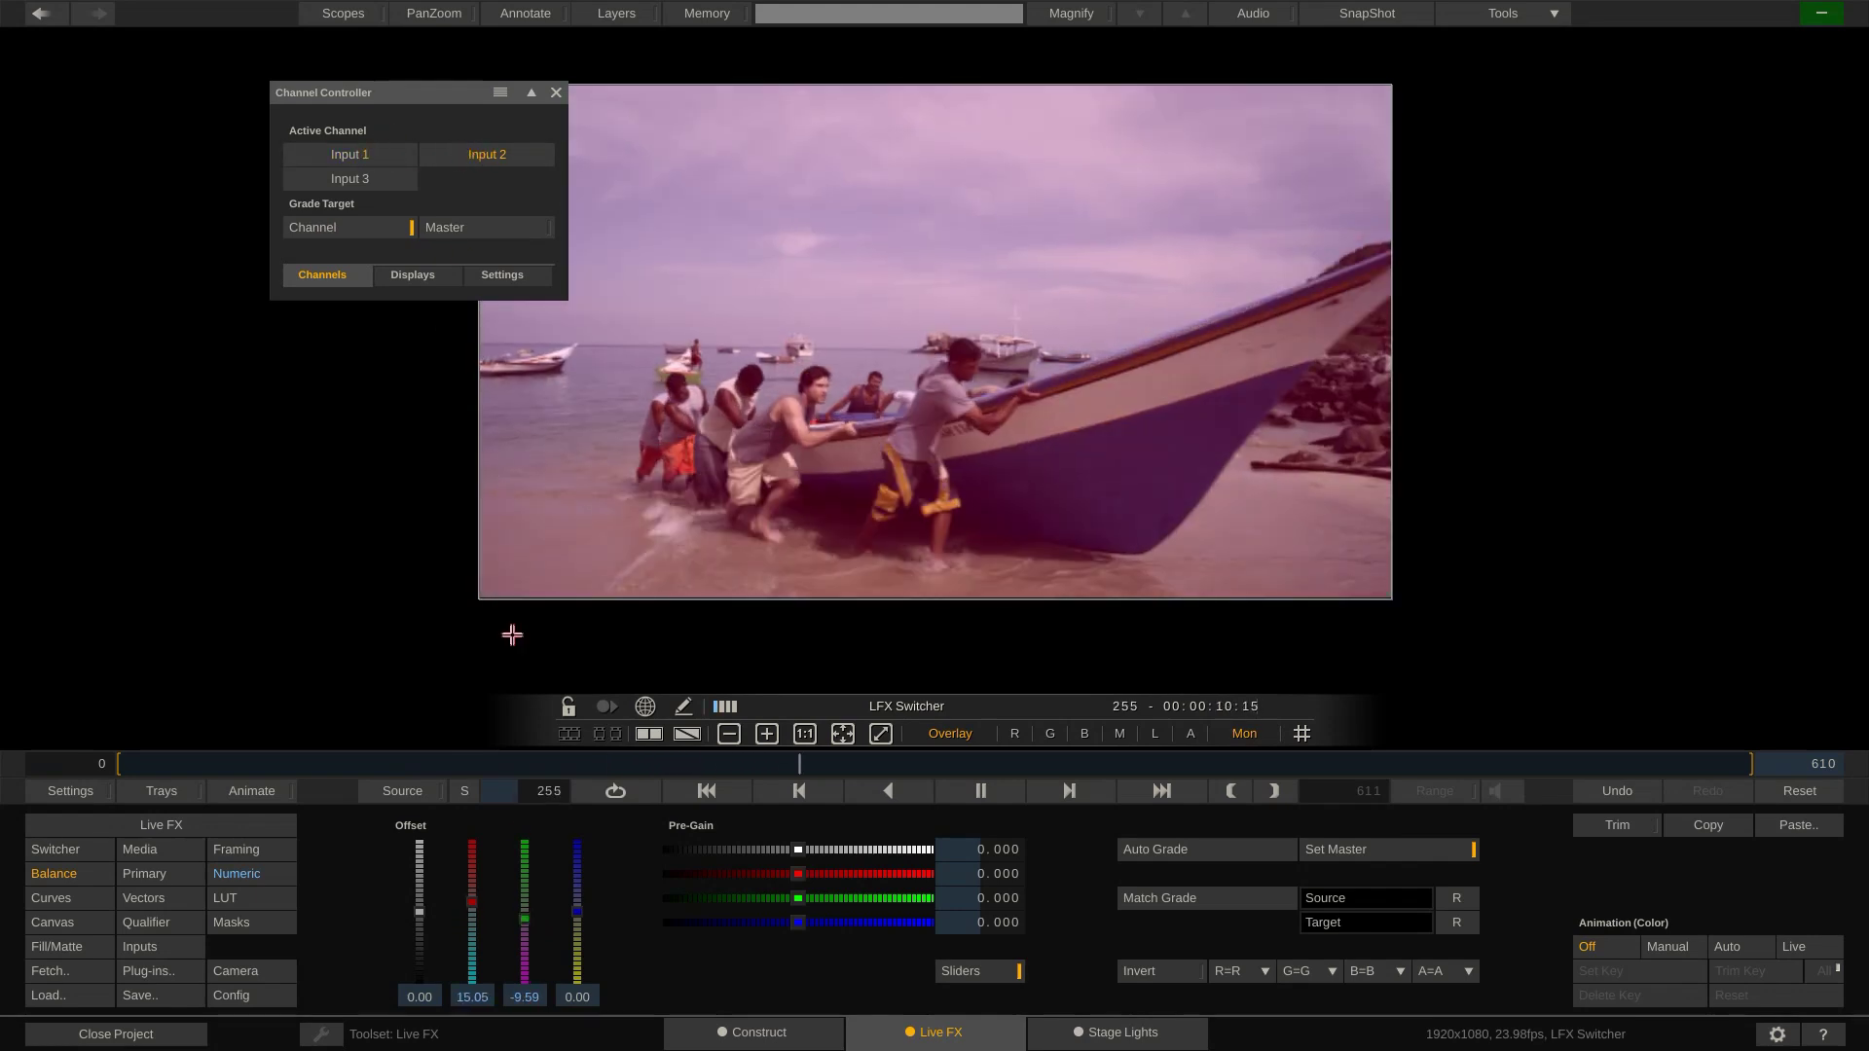
left_click(1779, 790)
left_click(1779, 790)
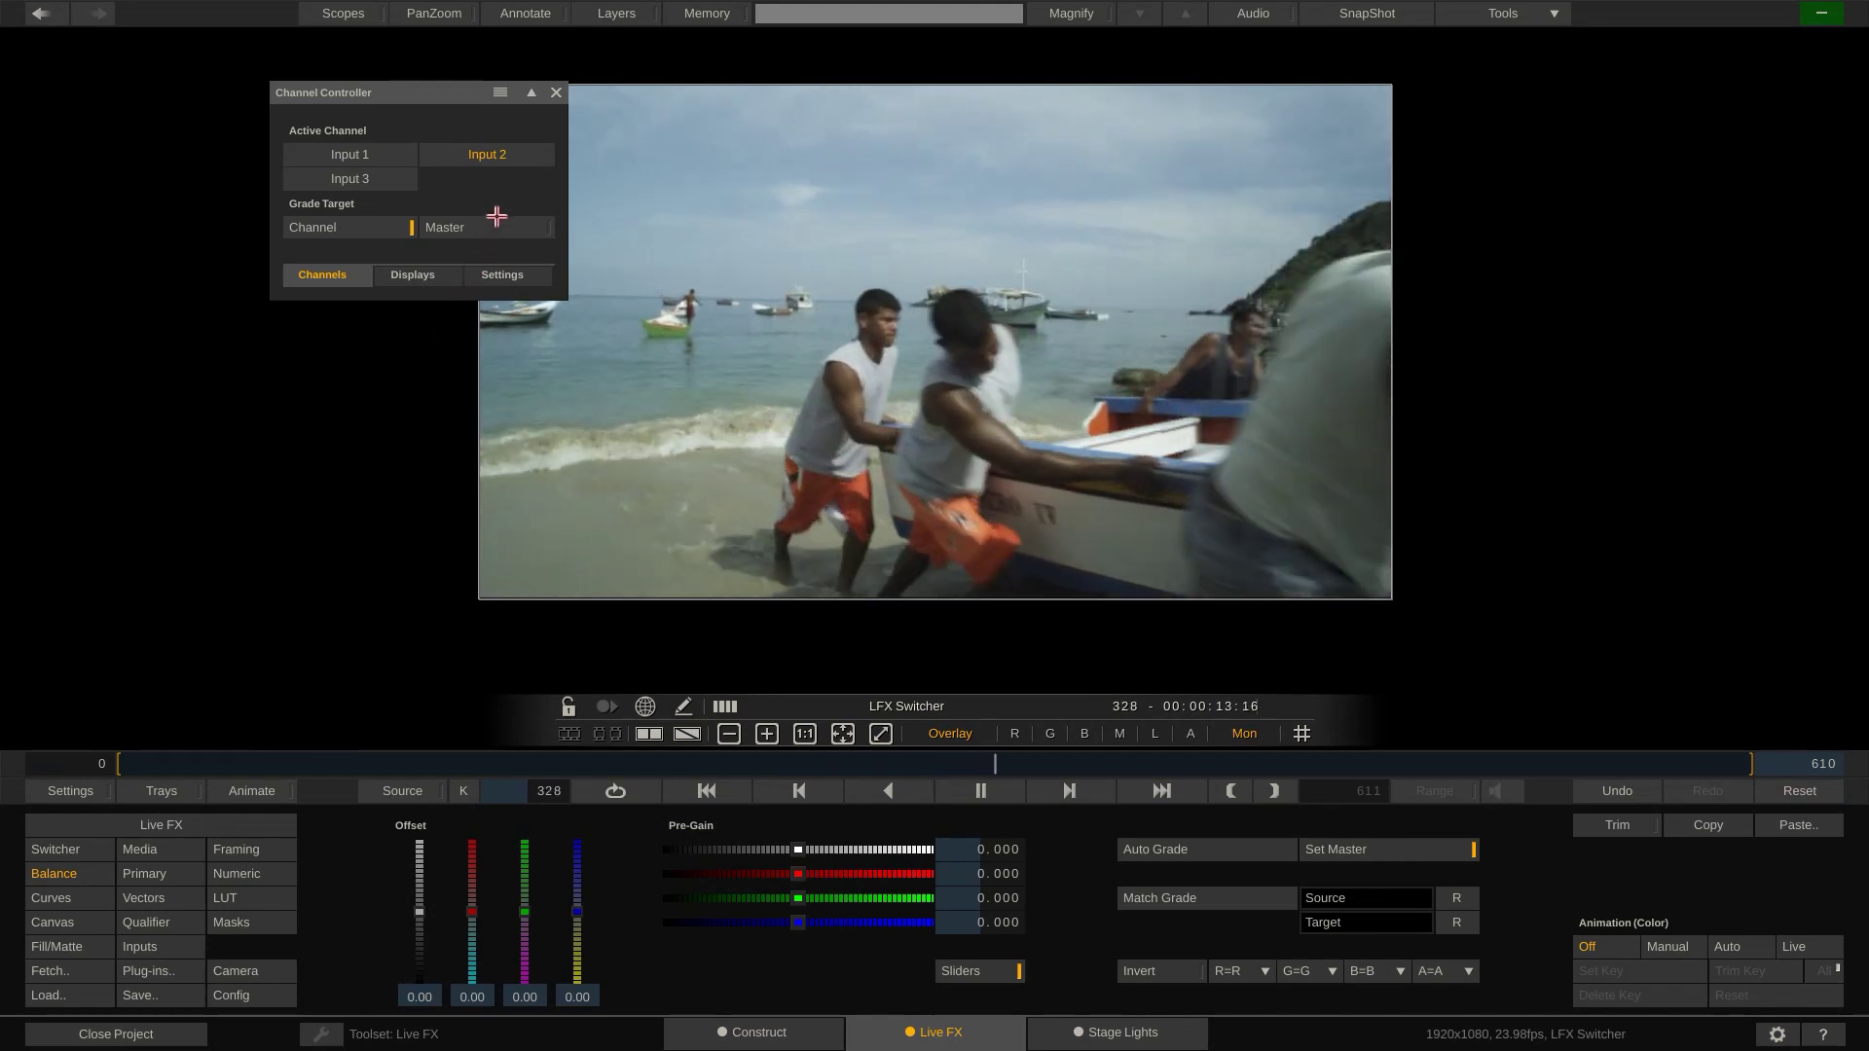
Step: Push a green Master offset, check it on all inputs, reset it and return to Input 1
left_click(490, 227)
left_click_drag(526, 912, 576, 923)
left_click(370, 154)
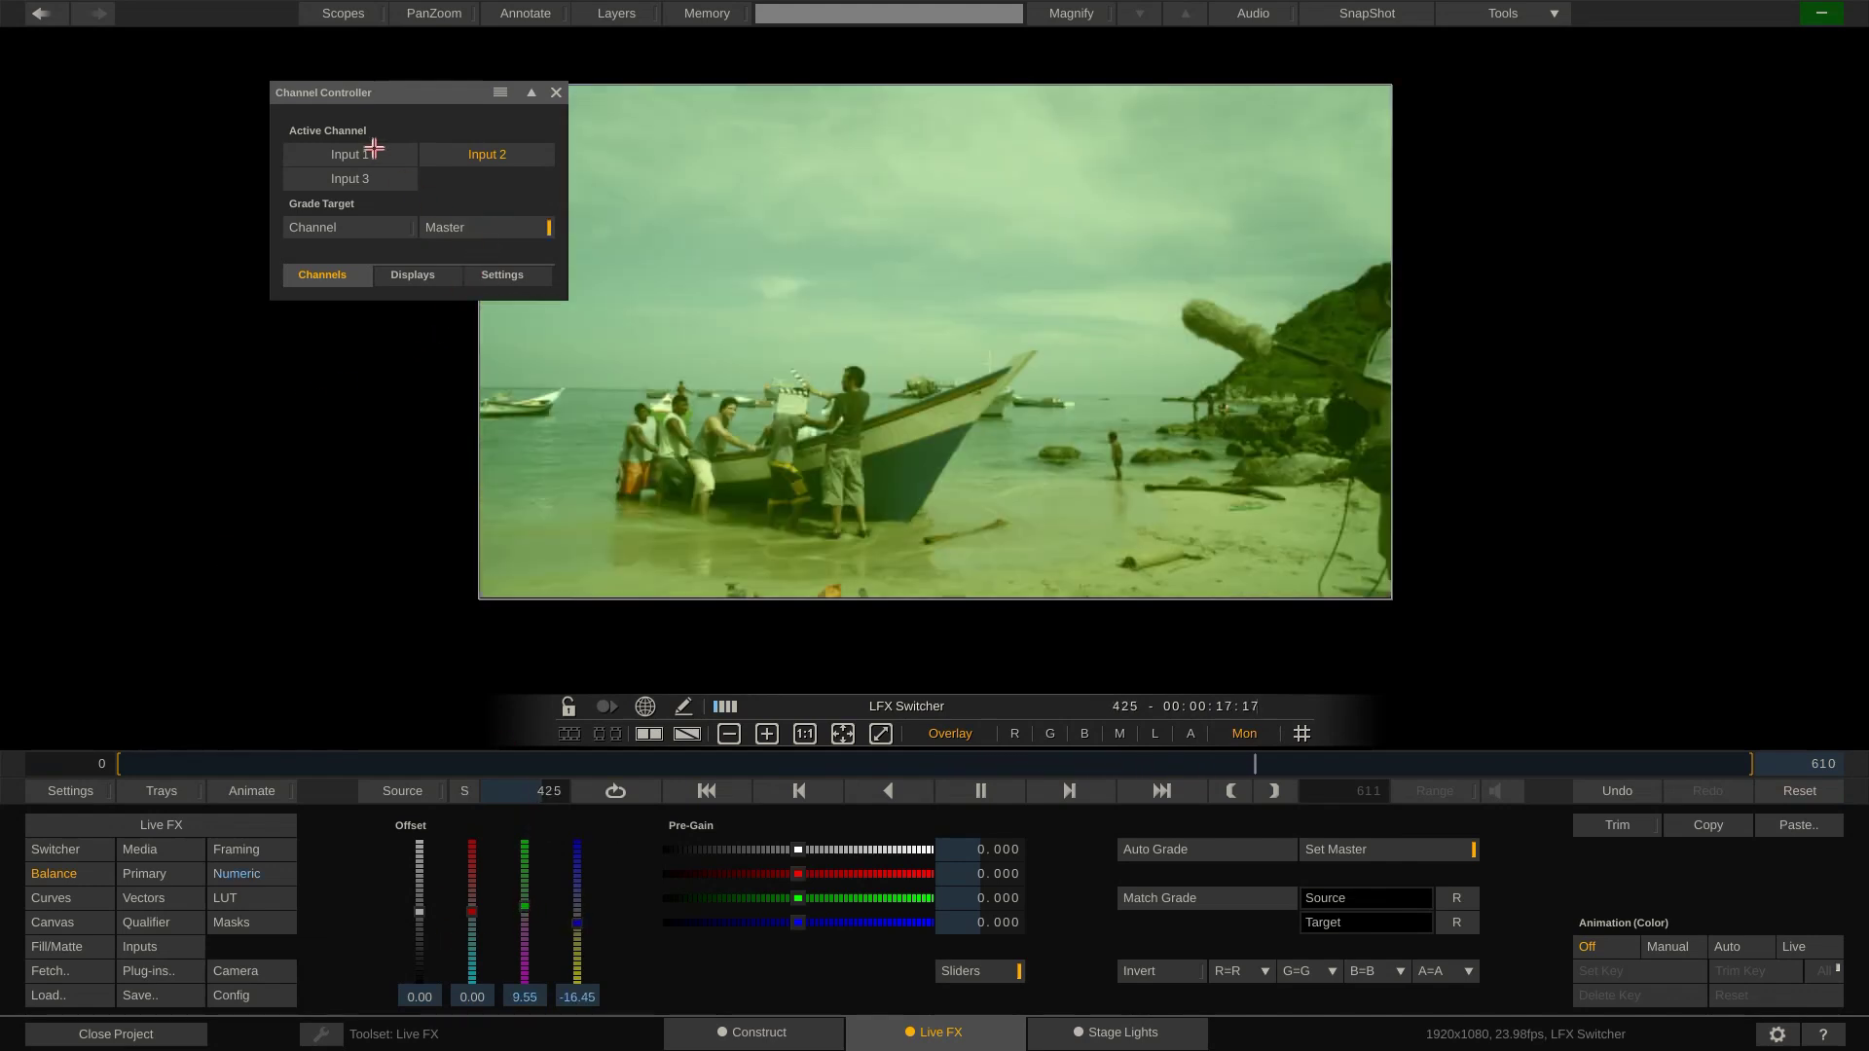
left_click(370, 178)
left_click(367, 151)
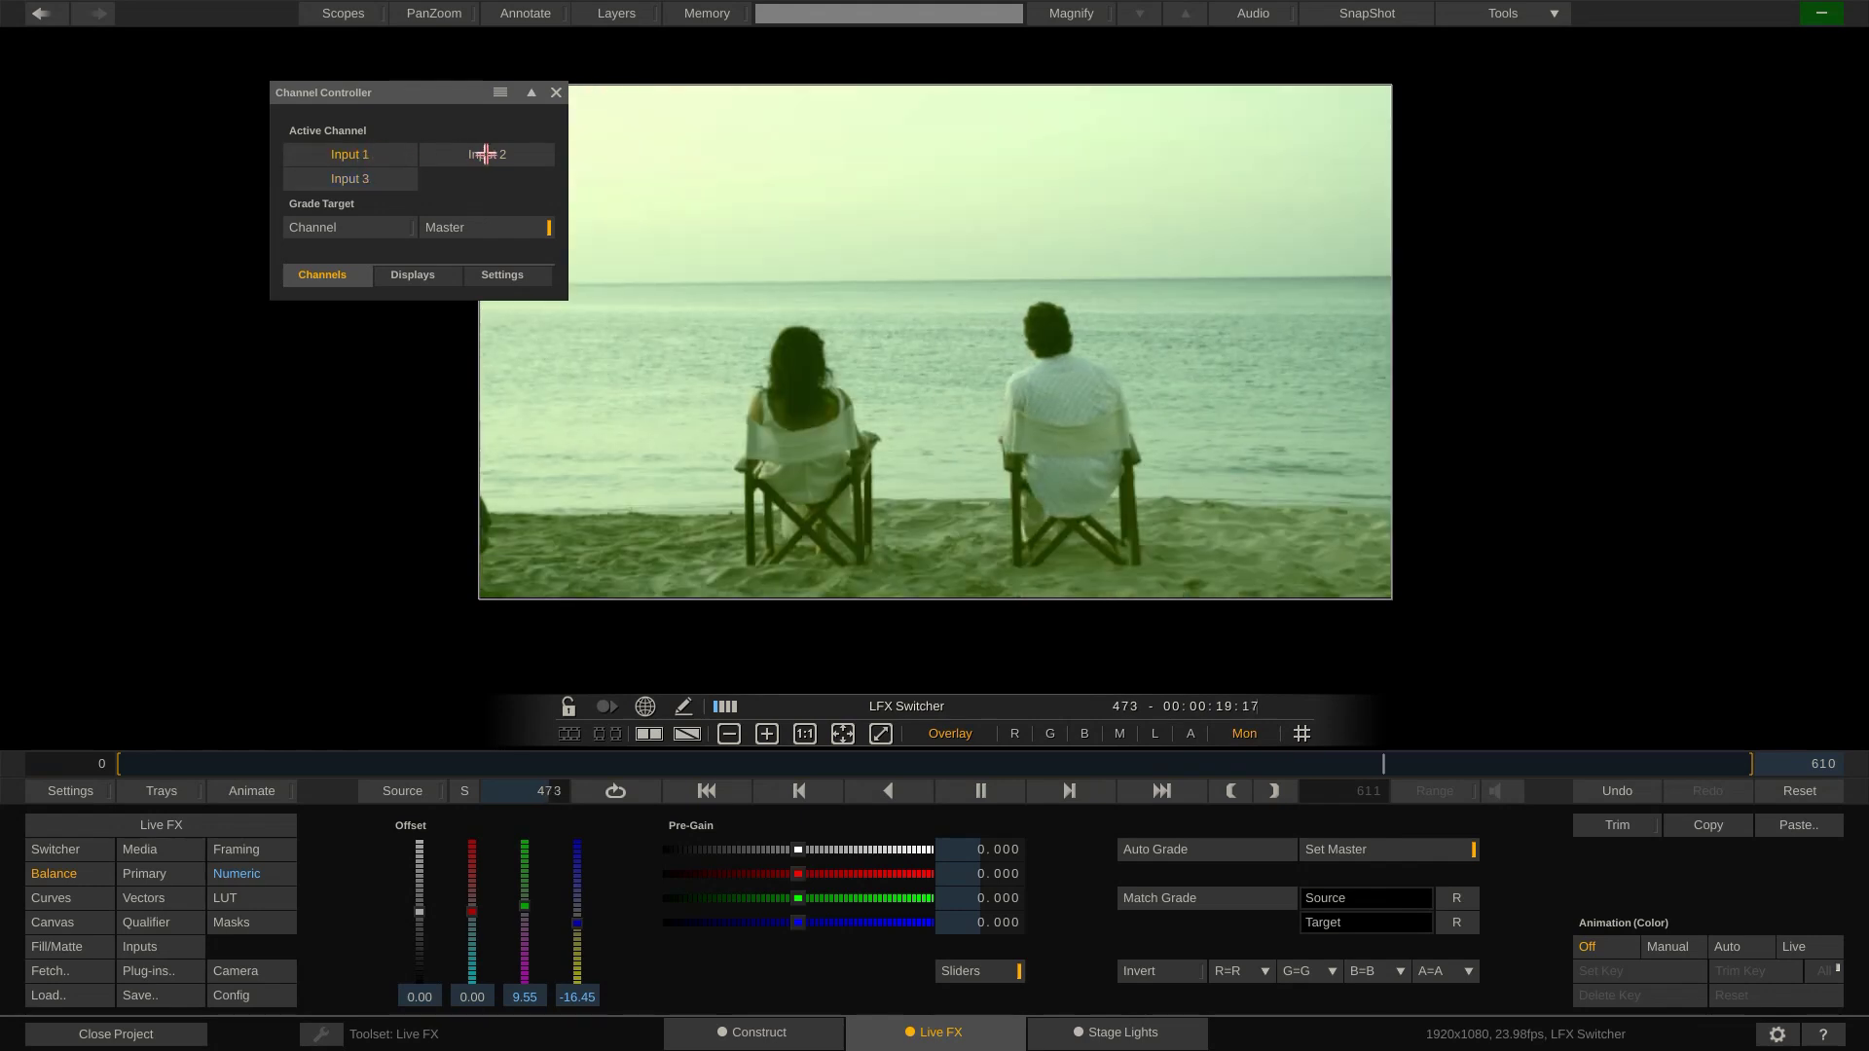
left_click(476, 159)
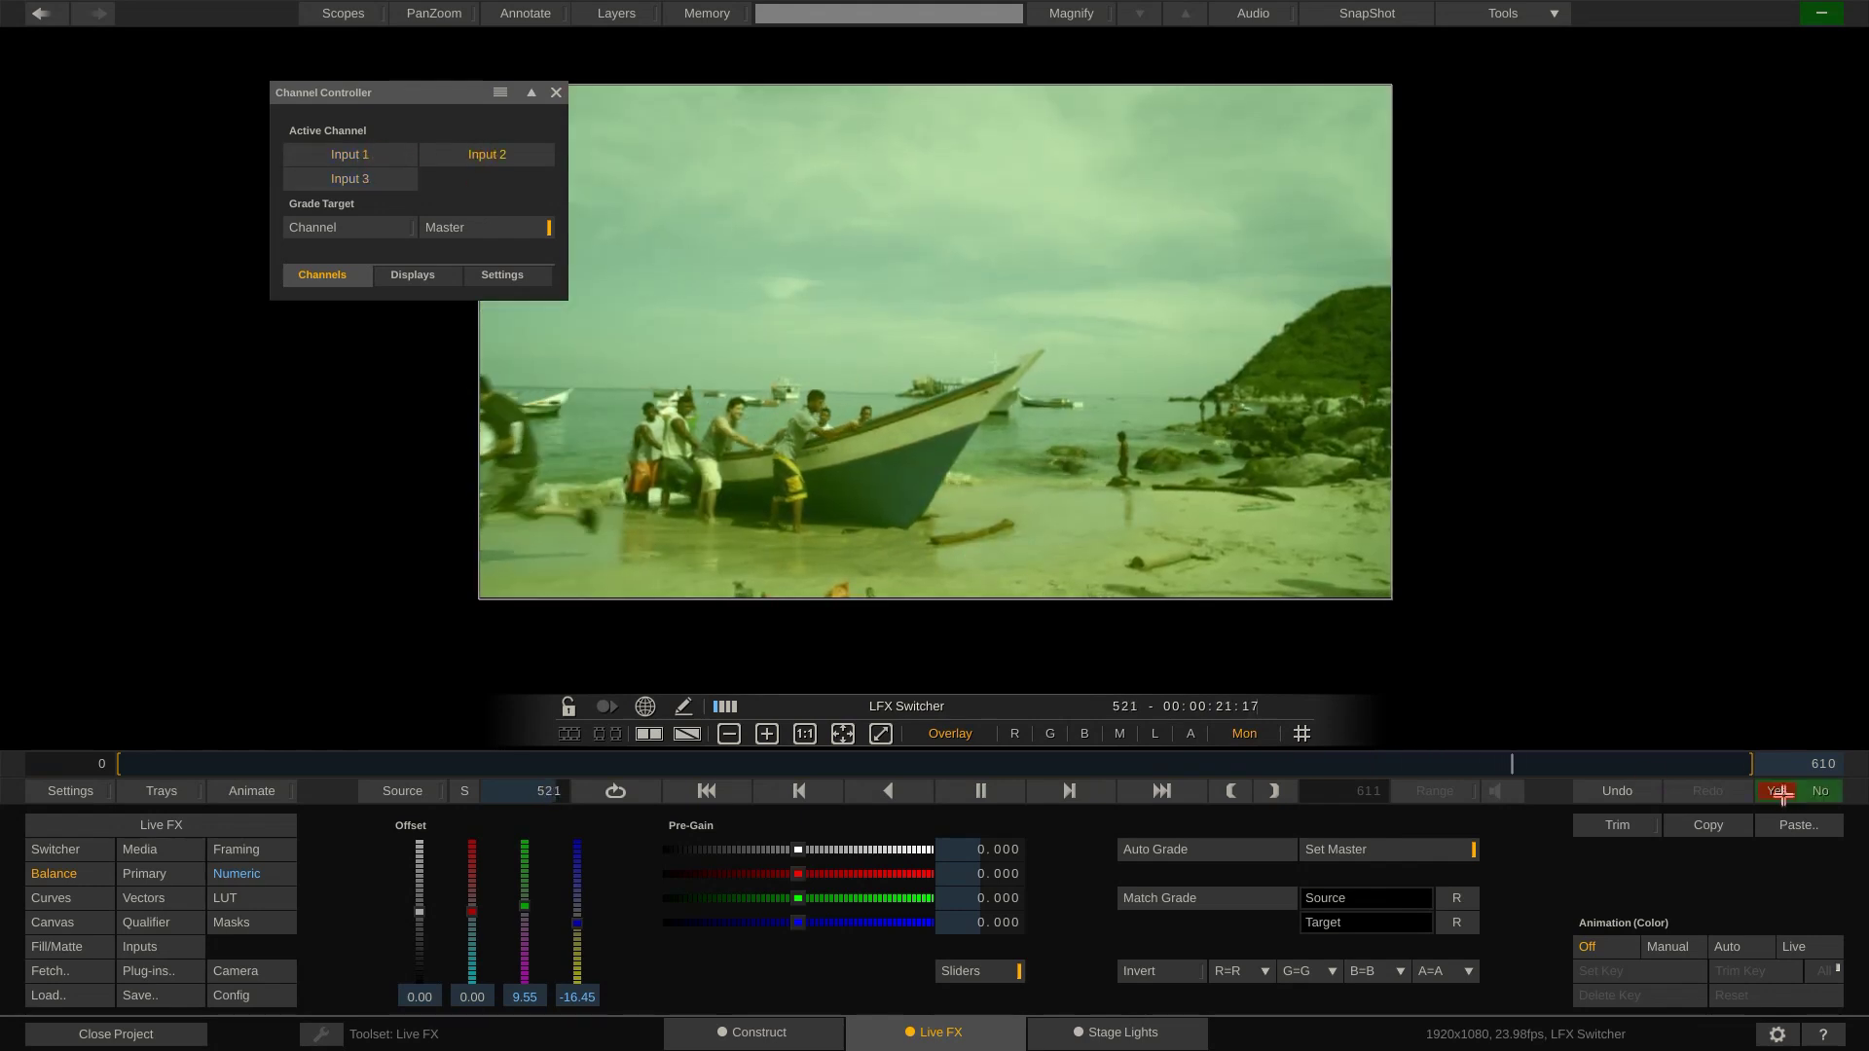
left_click(1798, 790)
left_click(342, 158)
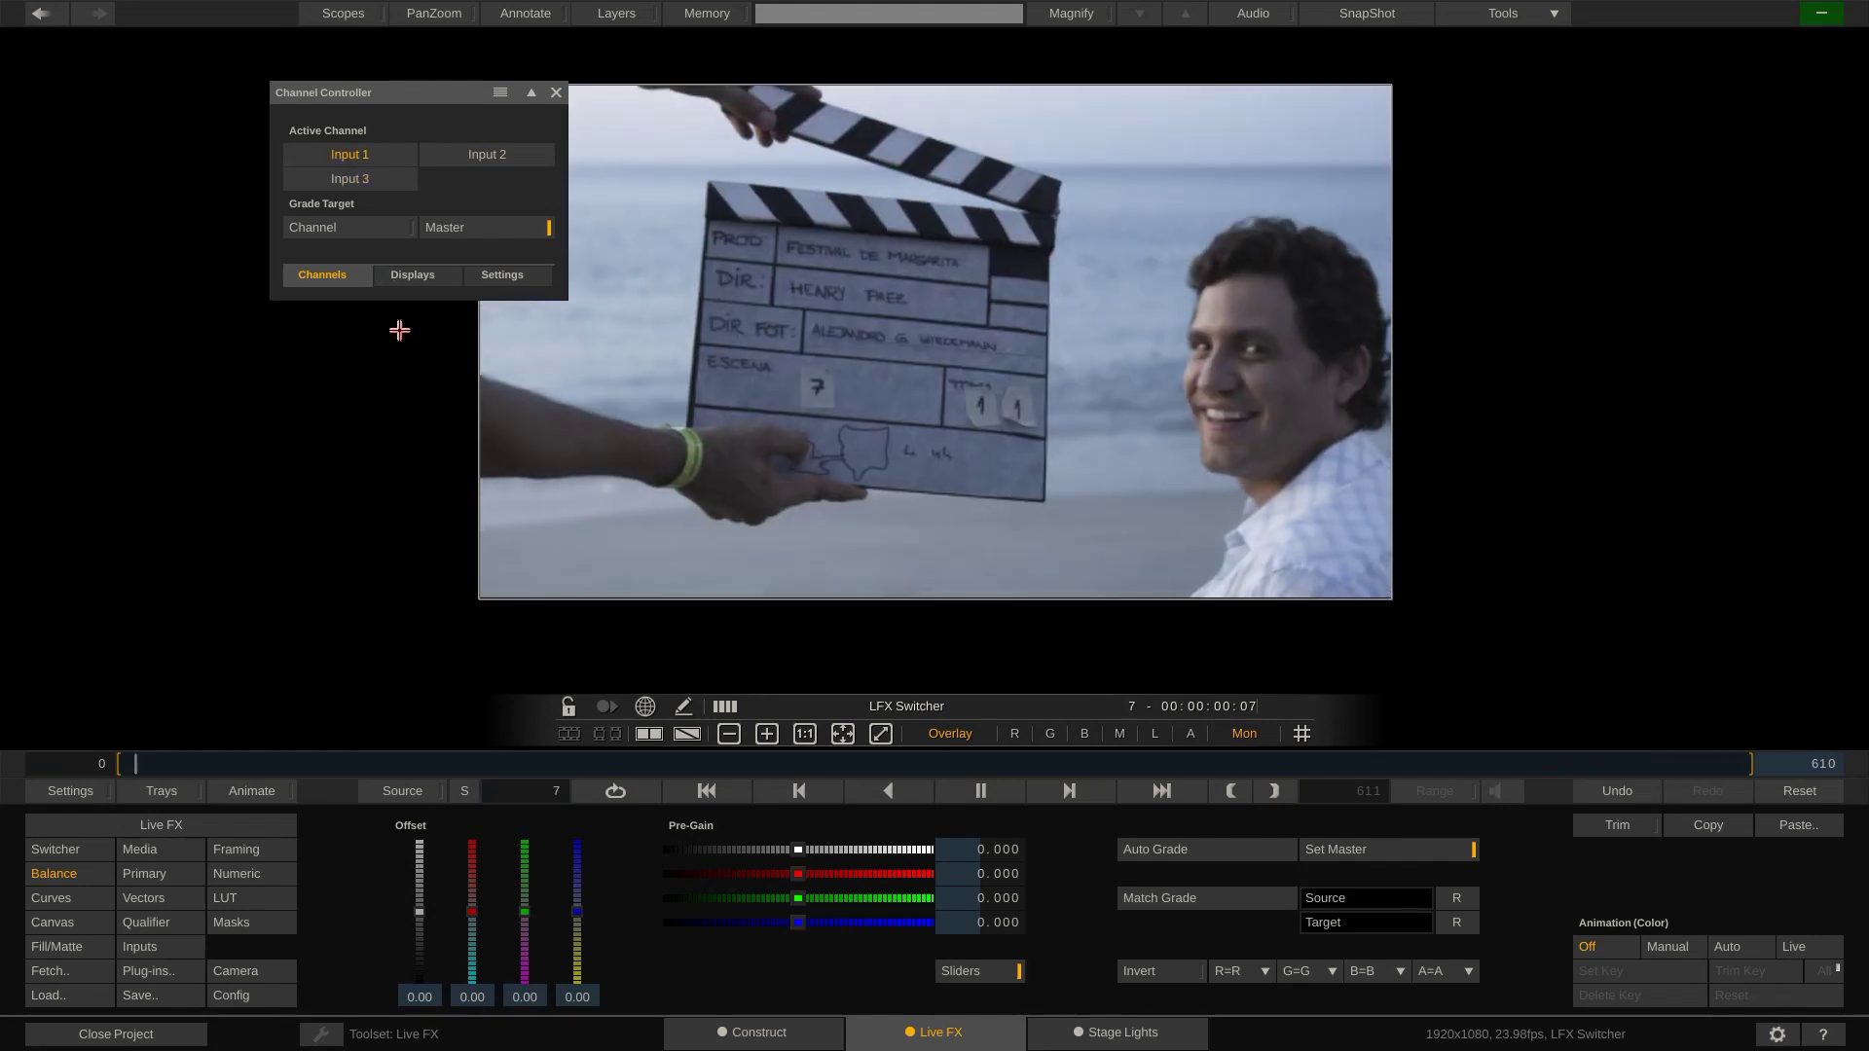
Step: Review the clips on Inputs 1–3 and load the Color Bar clip into Input 4
mouse_move(1859, 426)
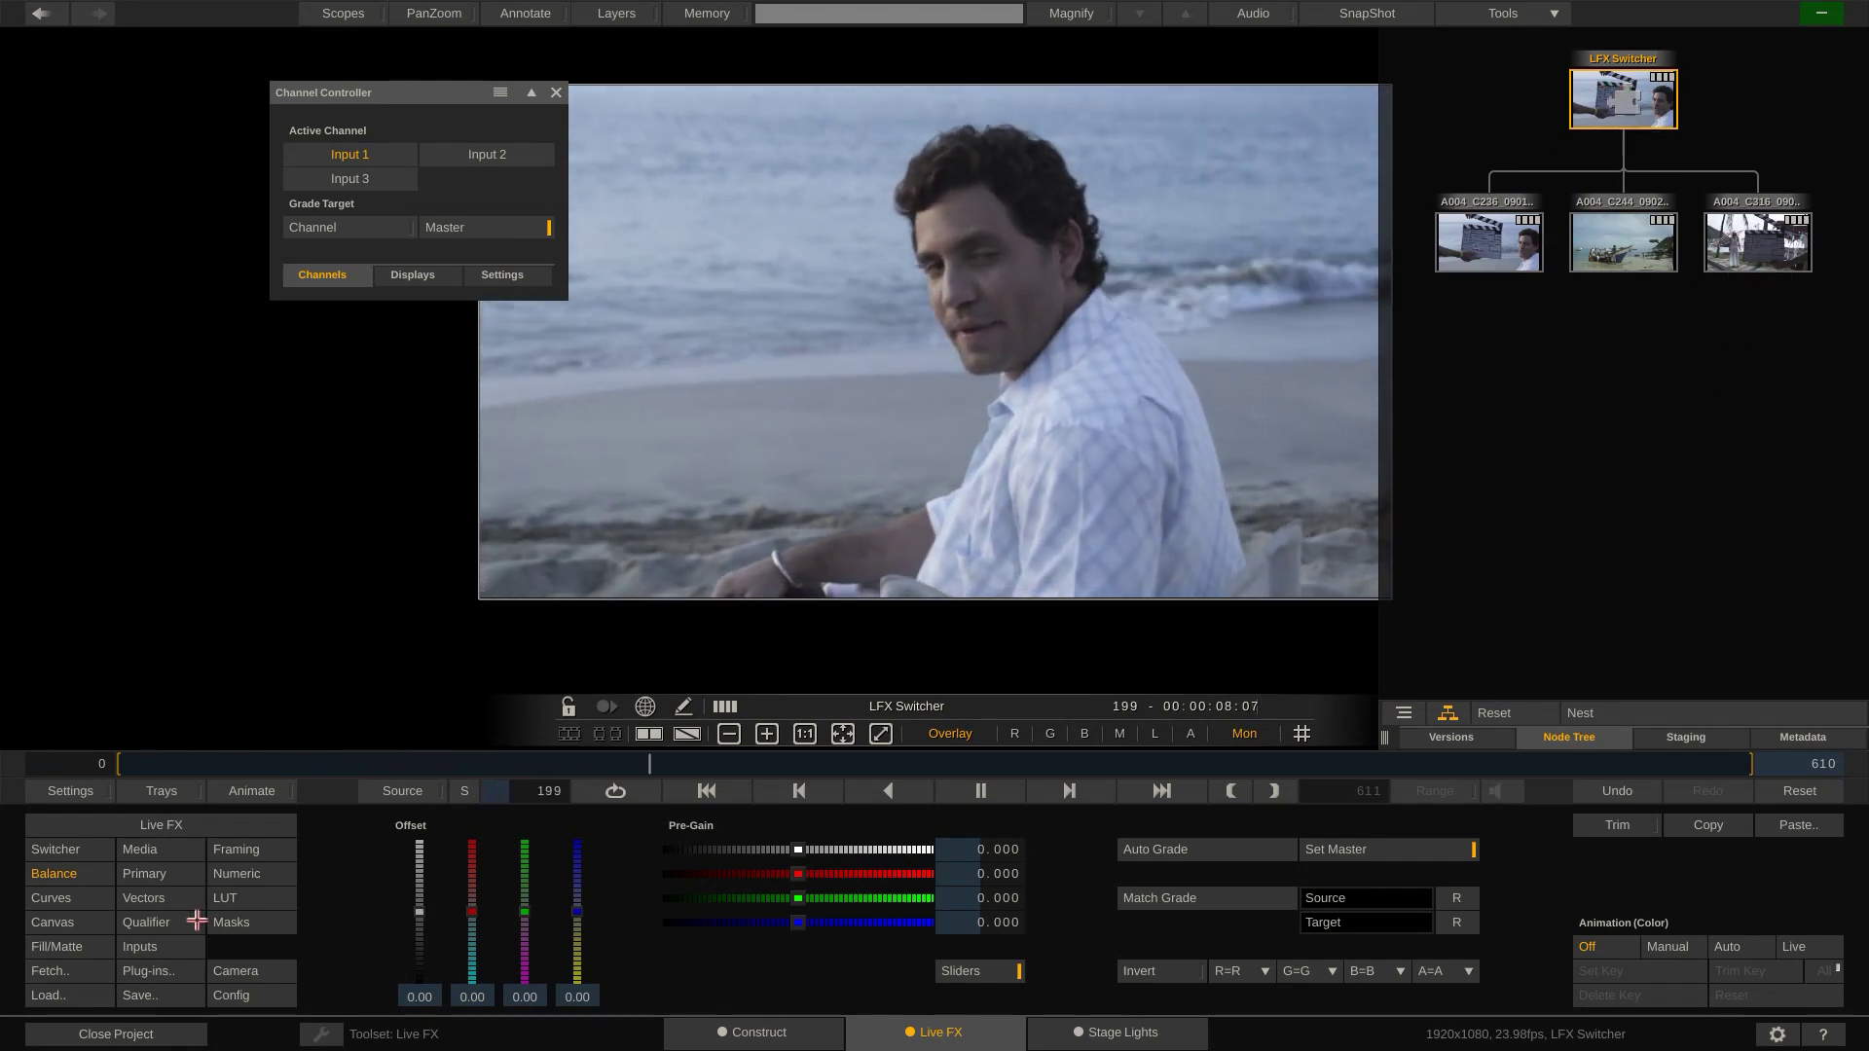
left_click(167, 945)
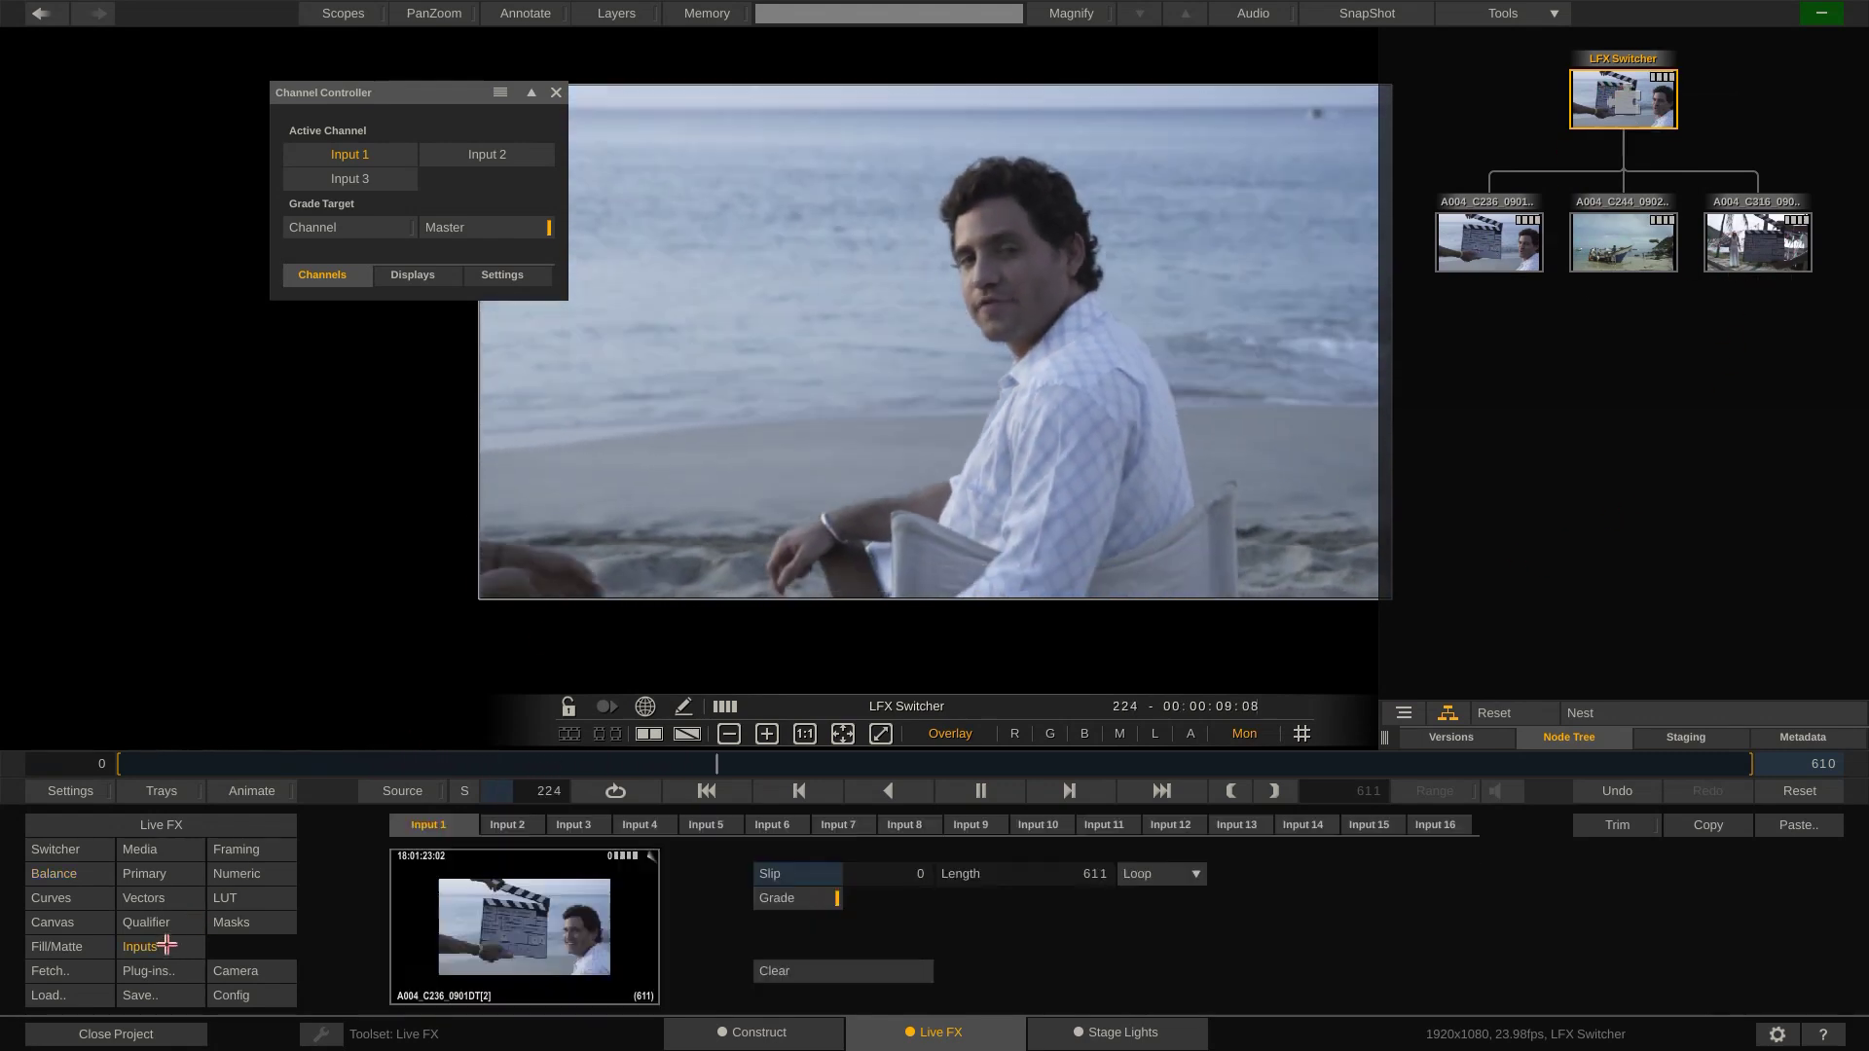
left_click(507, 825)
left_click(562, 825)
left_click(419, 826)
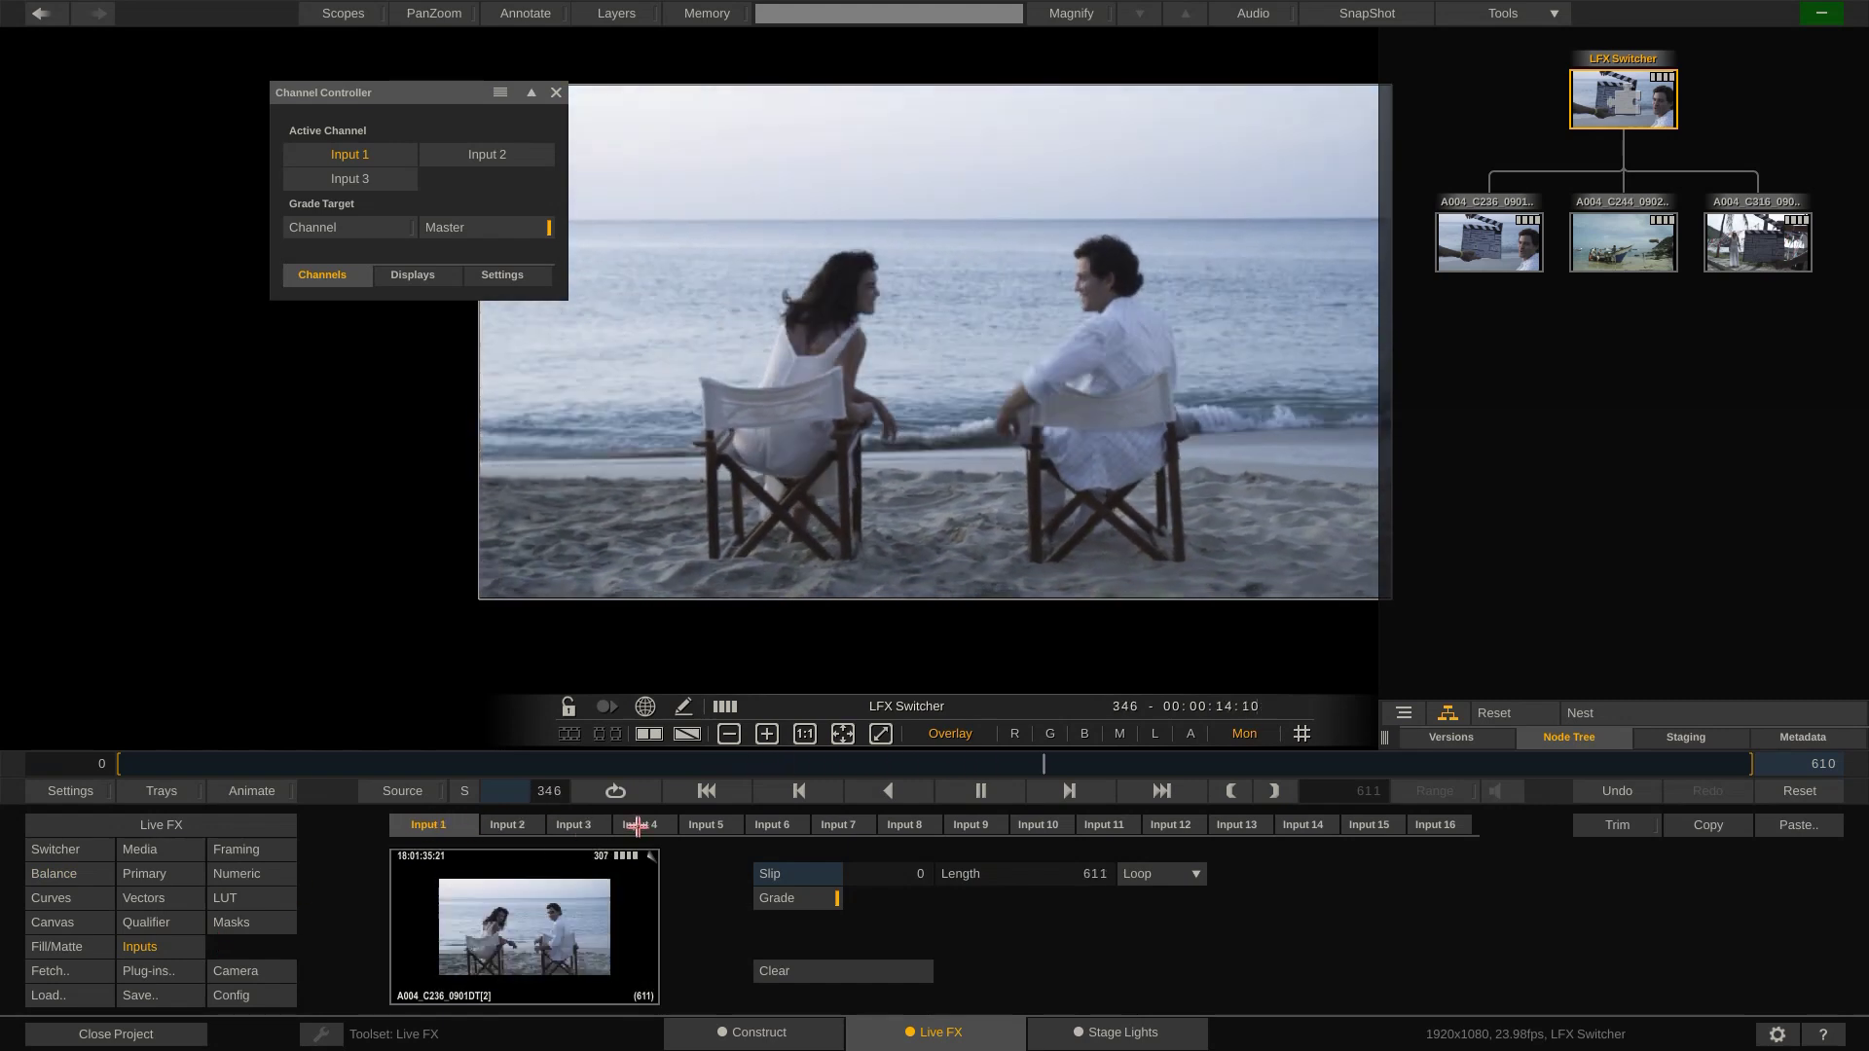
left_click(637, 825)
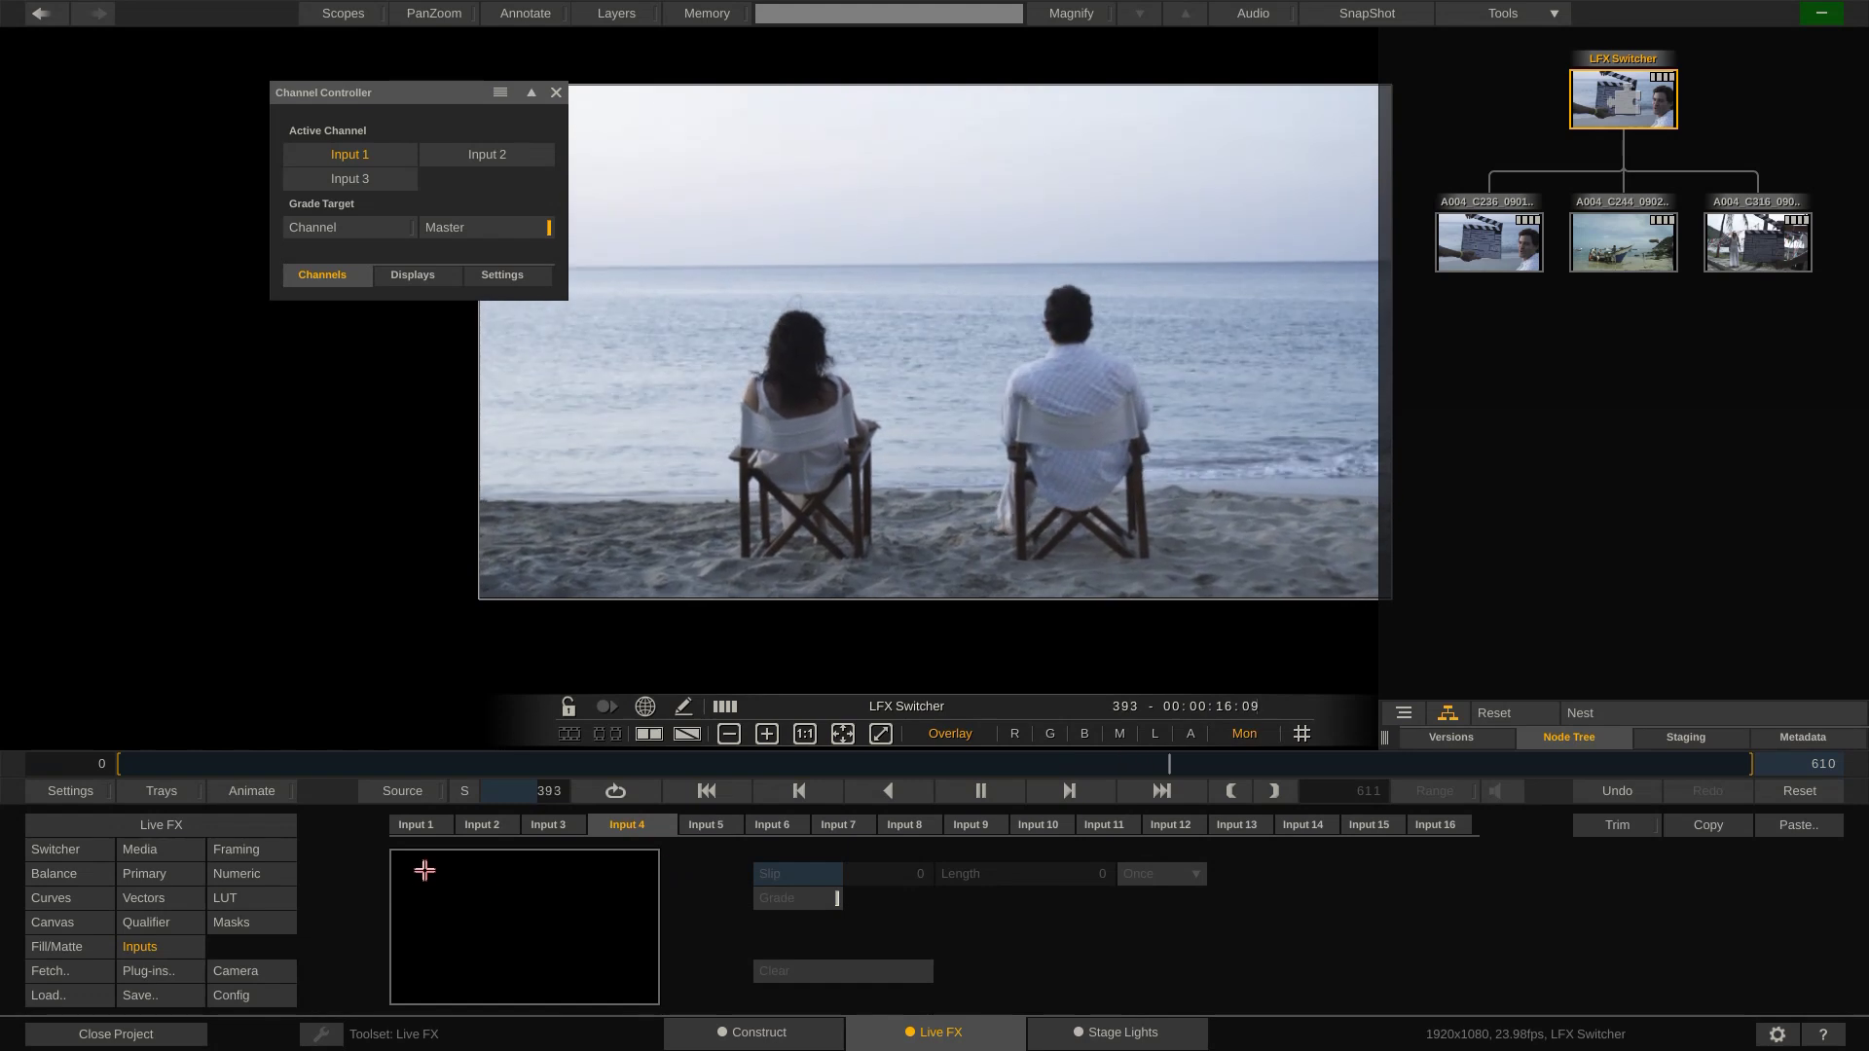
left_click(70, 973)
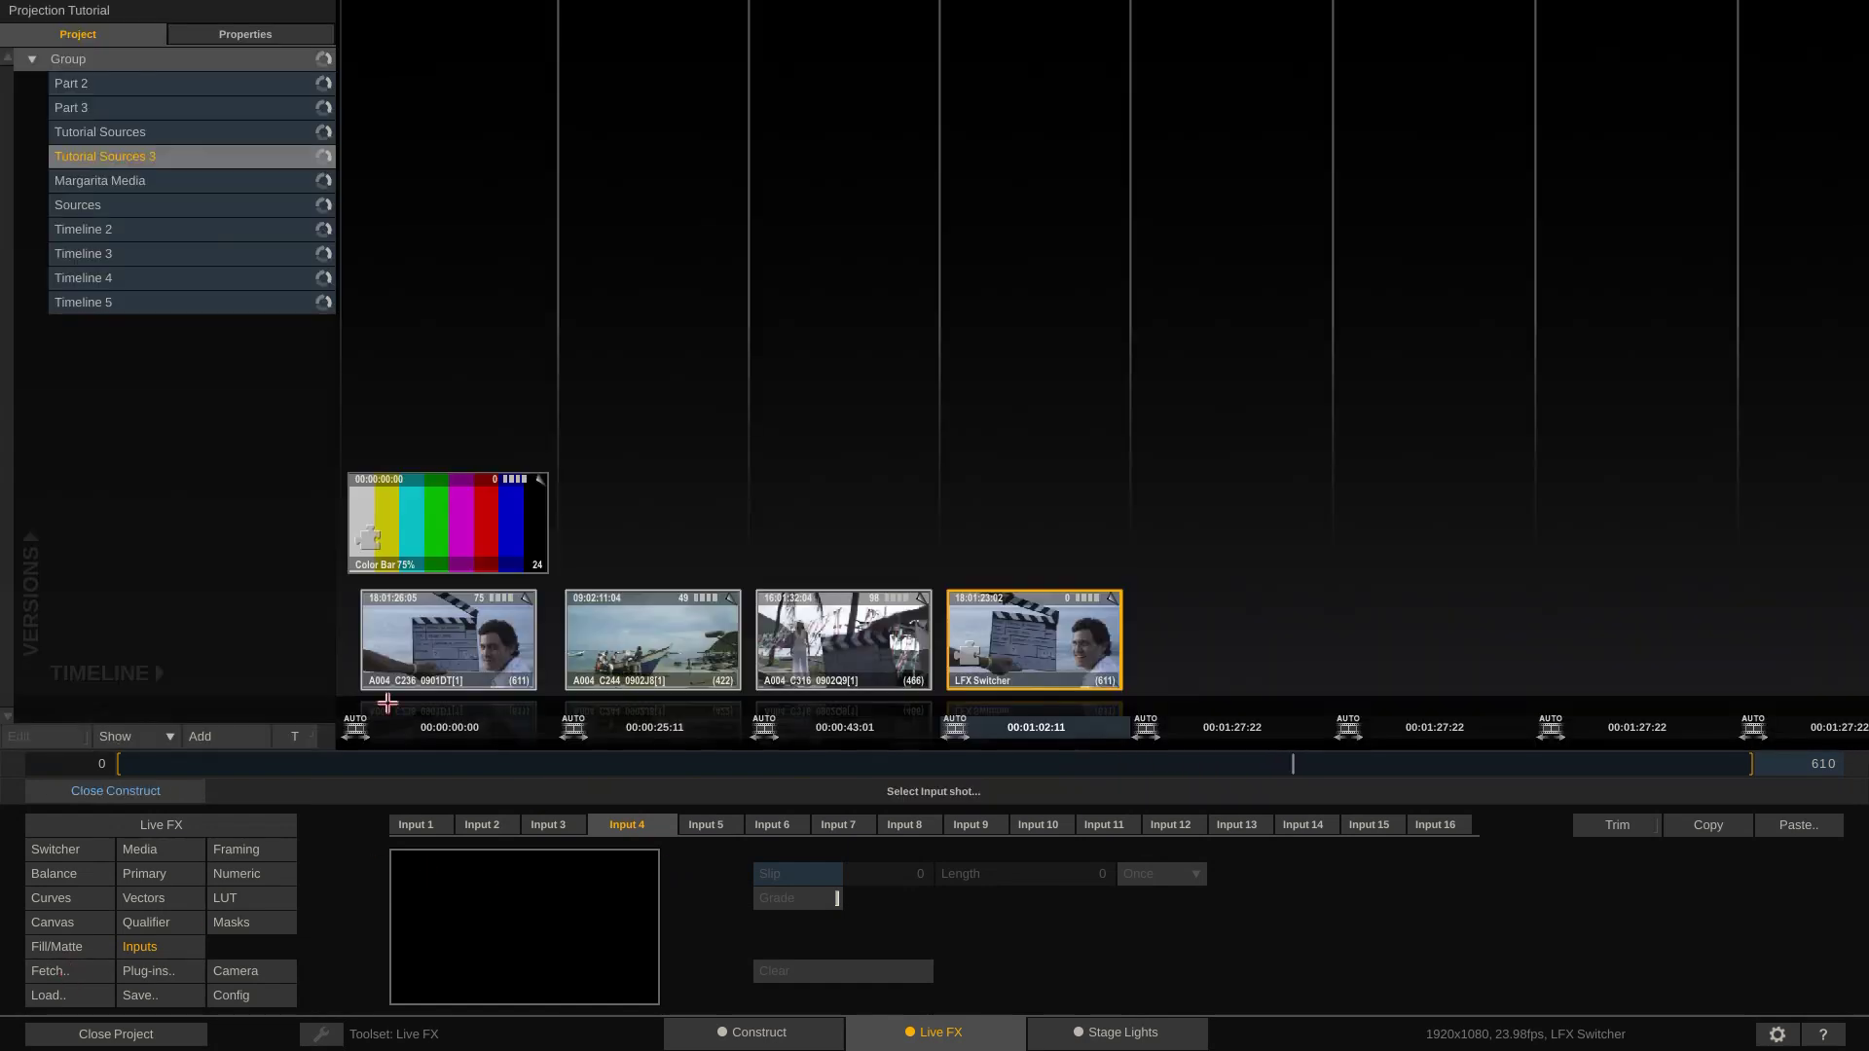
left_click_drag(450, 508, 520, 896)
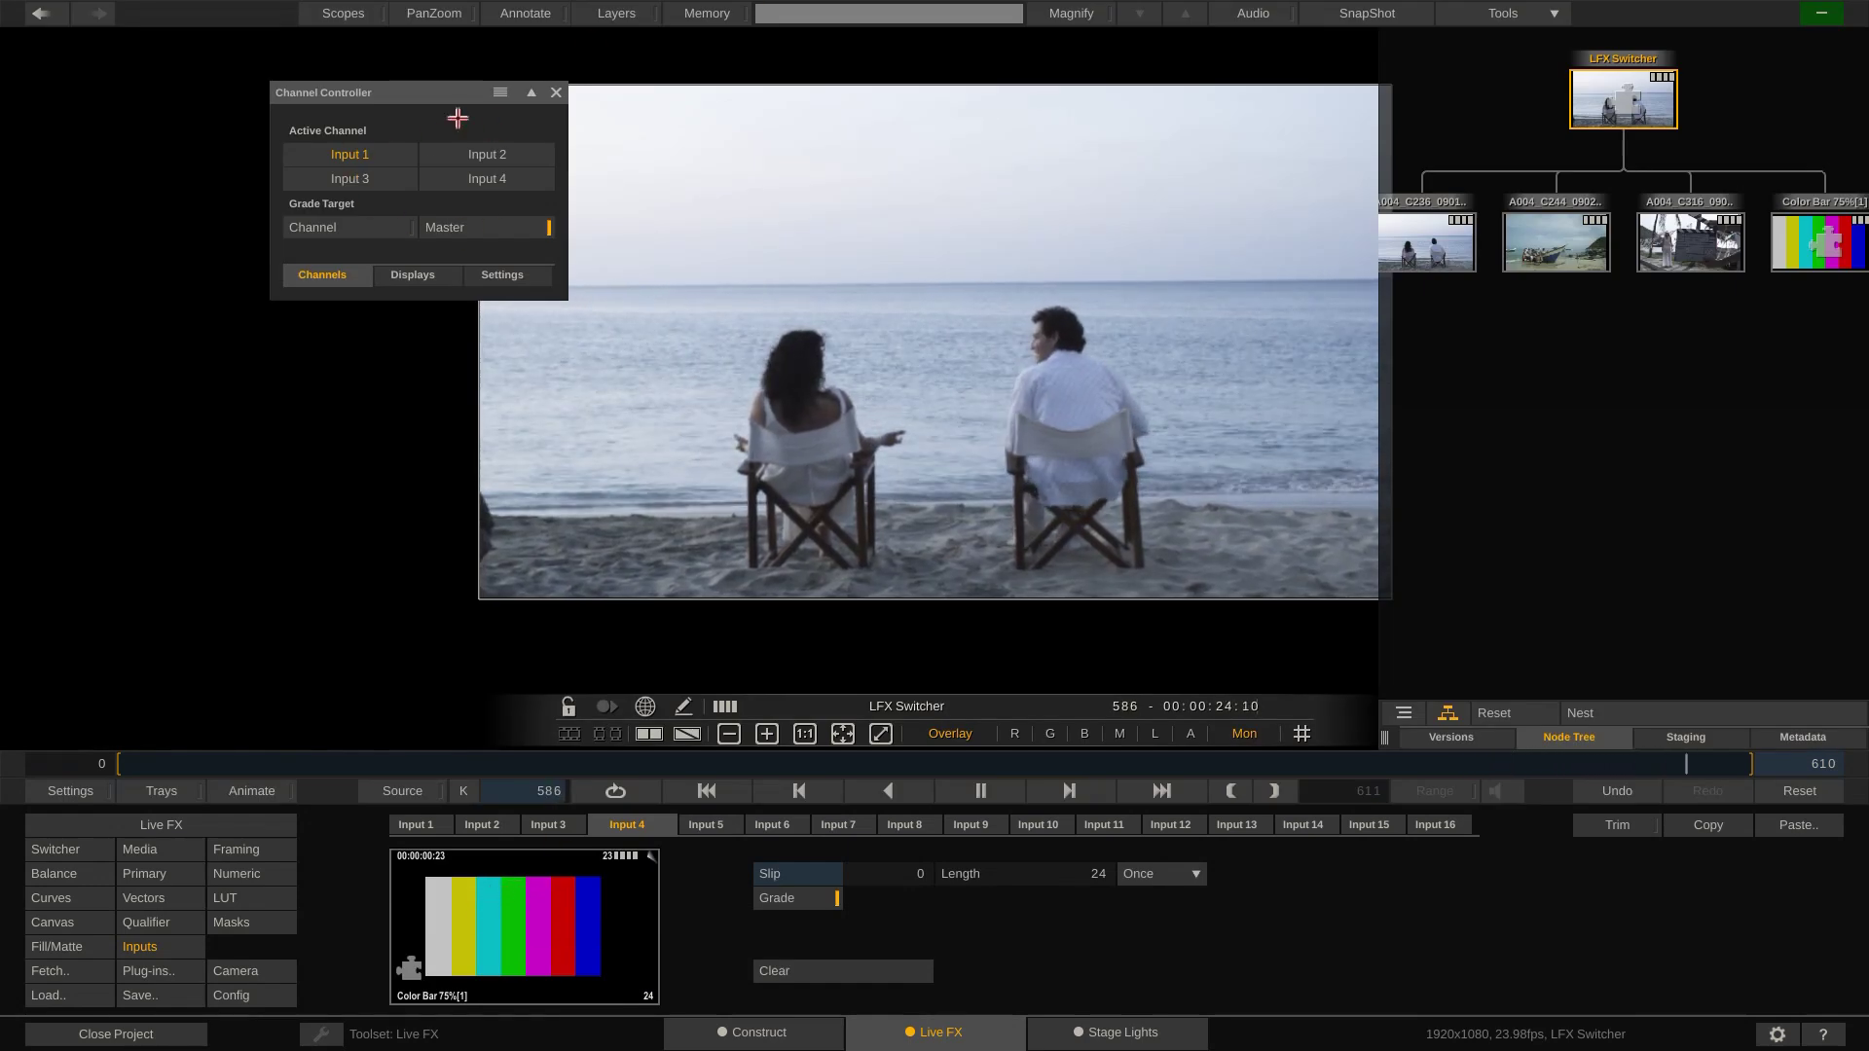
Step: Cycle the active channel through Inputs 1–4, ending on Input 2
left_click(486, 181)
left_click(440, 155)
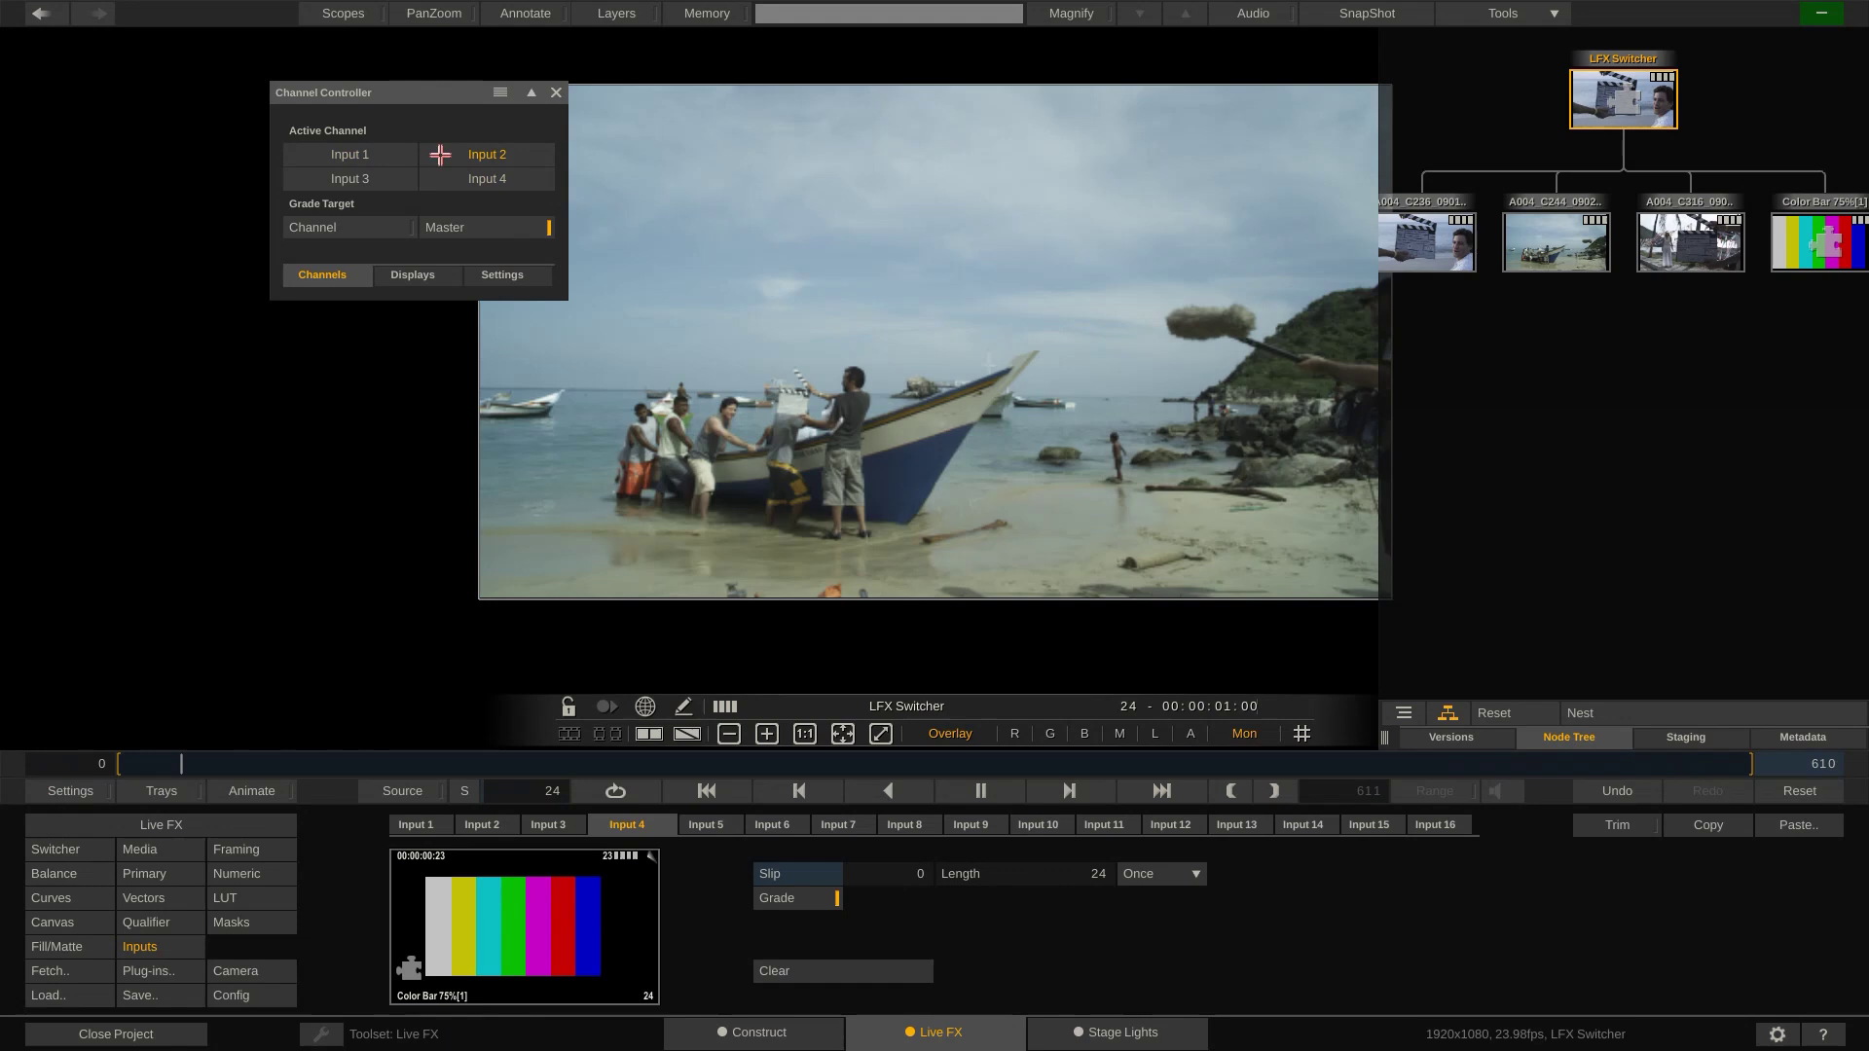
left_click(373, 153)
left_click(360, 179)
left_click(468, 173)
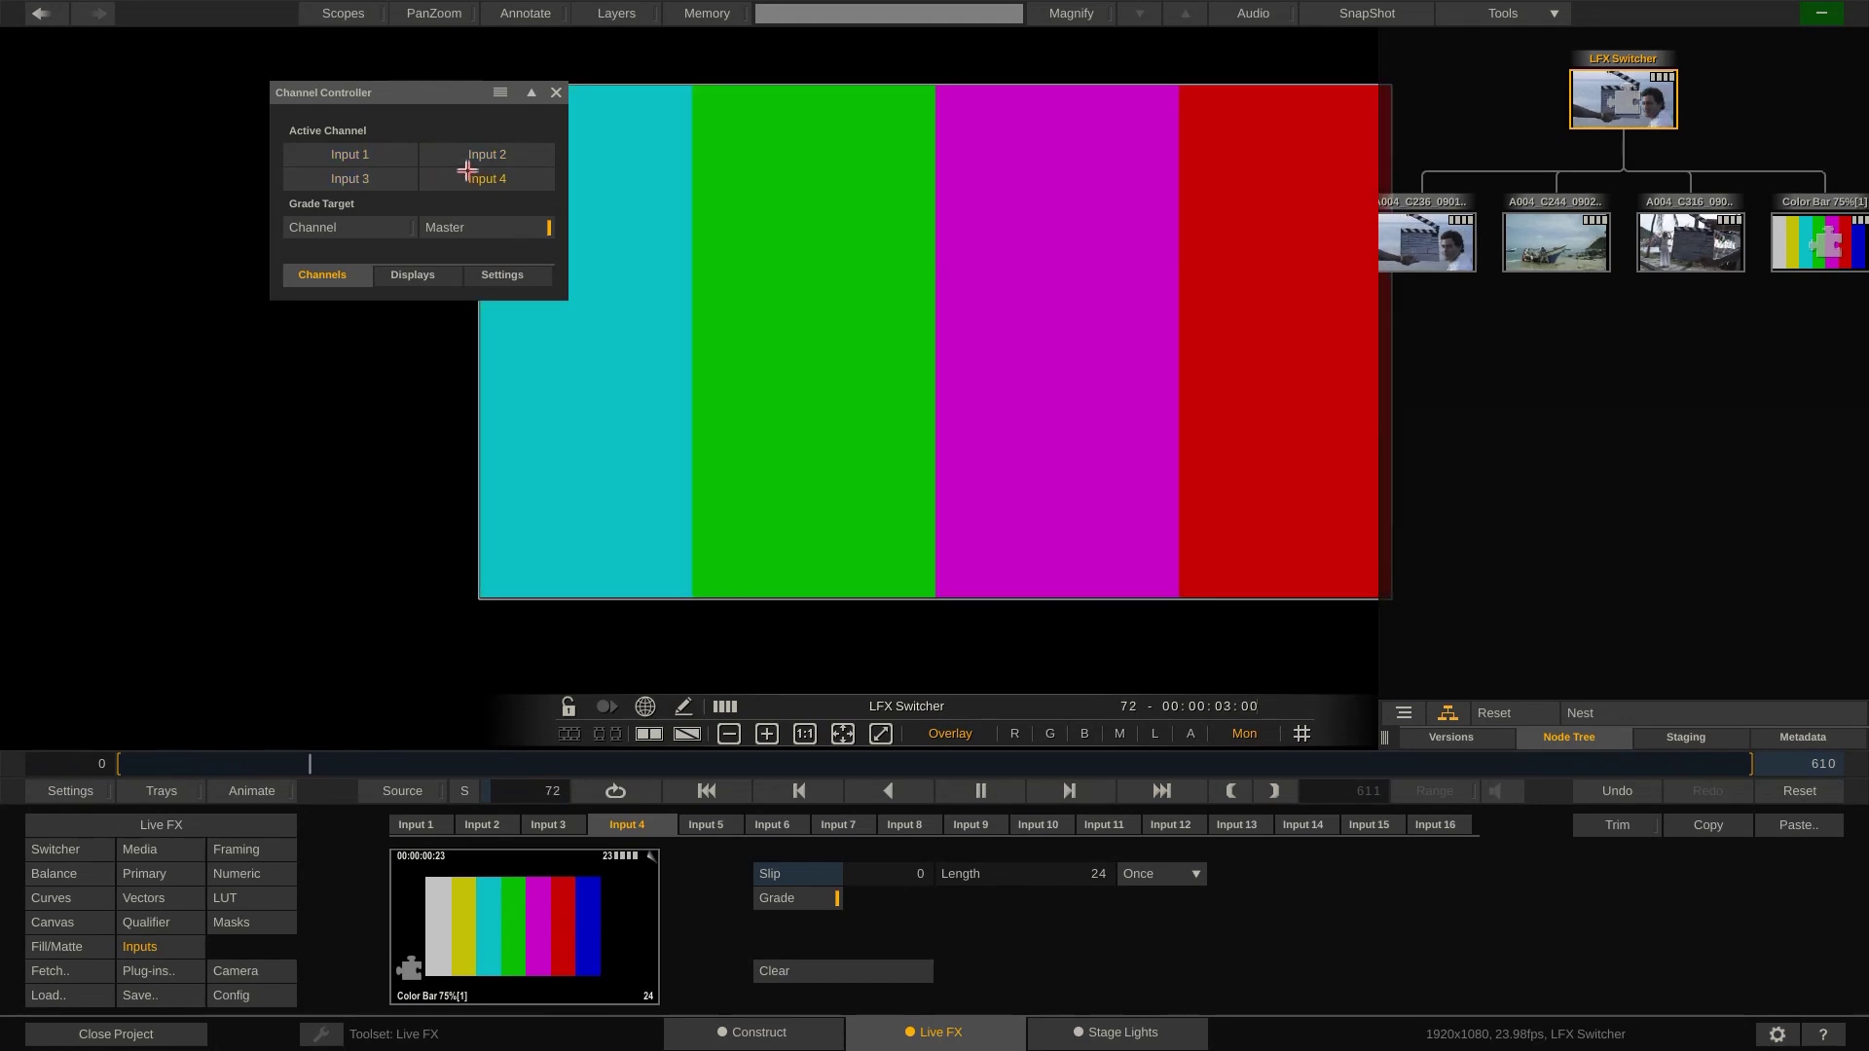
left_click(473, 156)
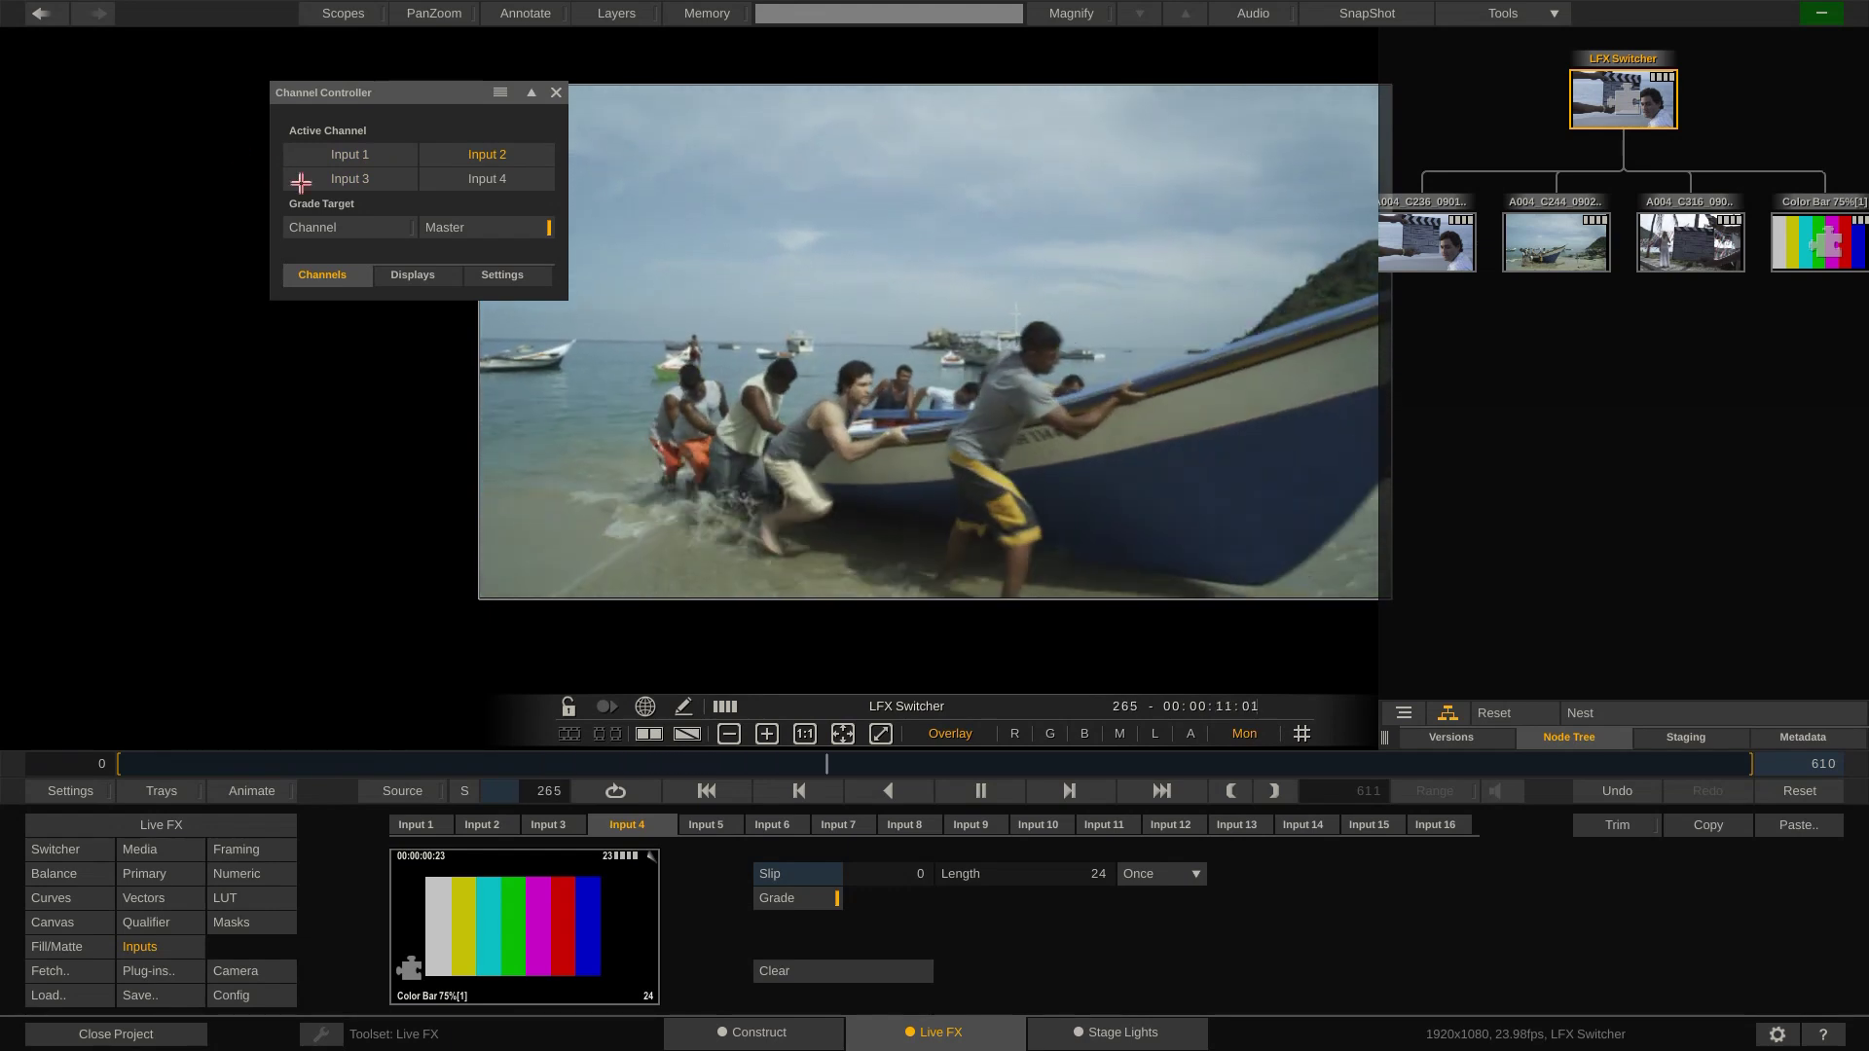
Step: Show the Displays routing page, collapse the node tree, and nudge the controller panel up
left_click(413, 275)
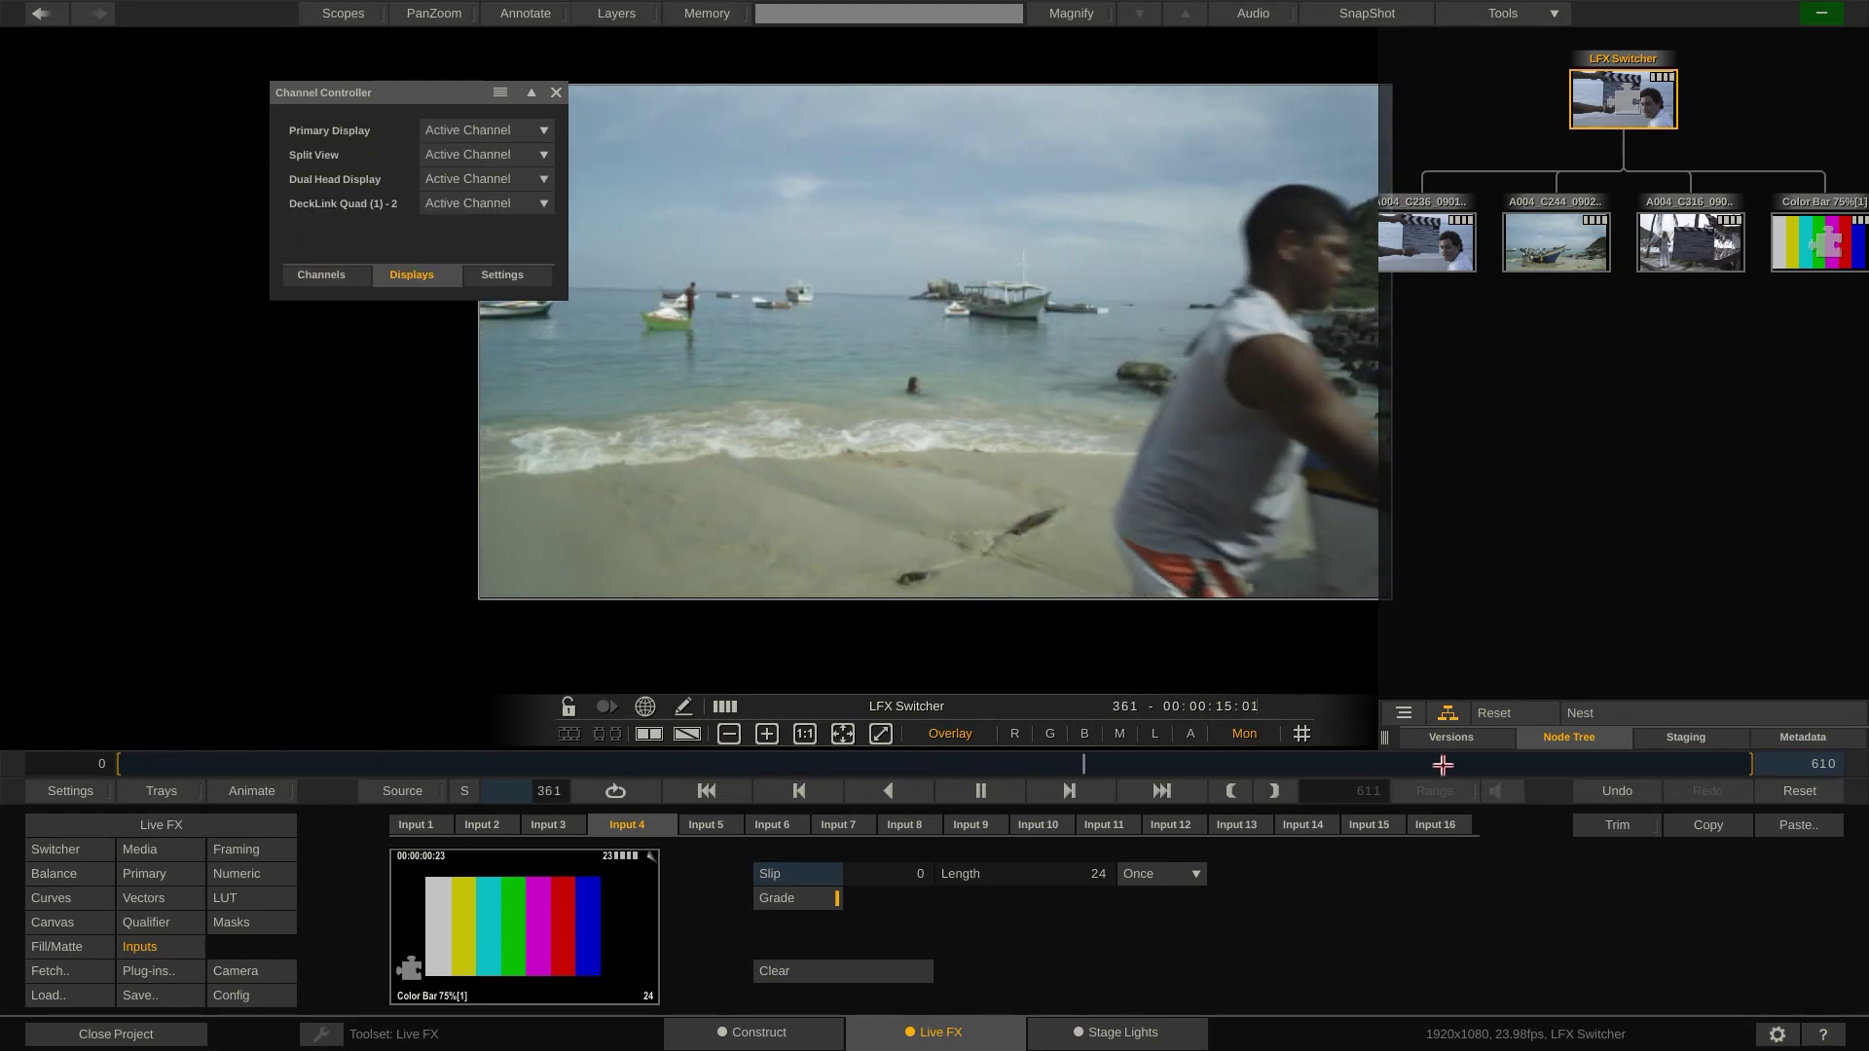
left_click(1394, 741)
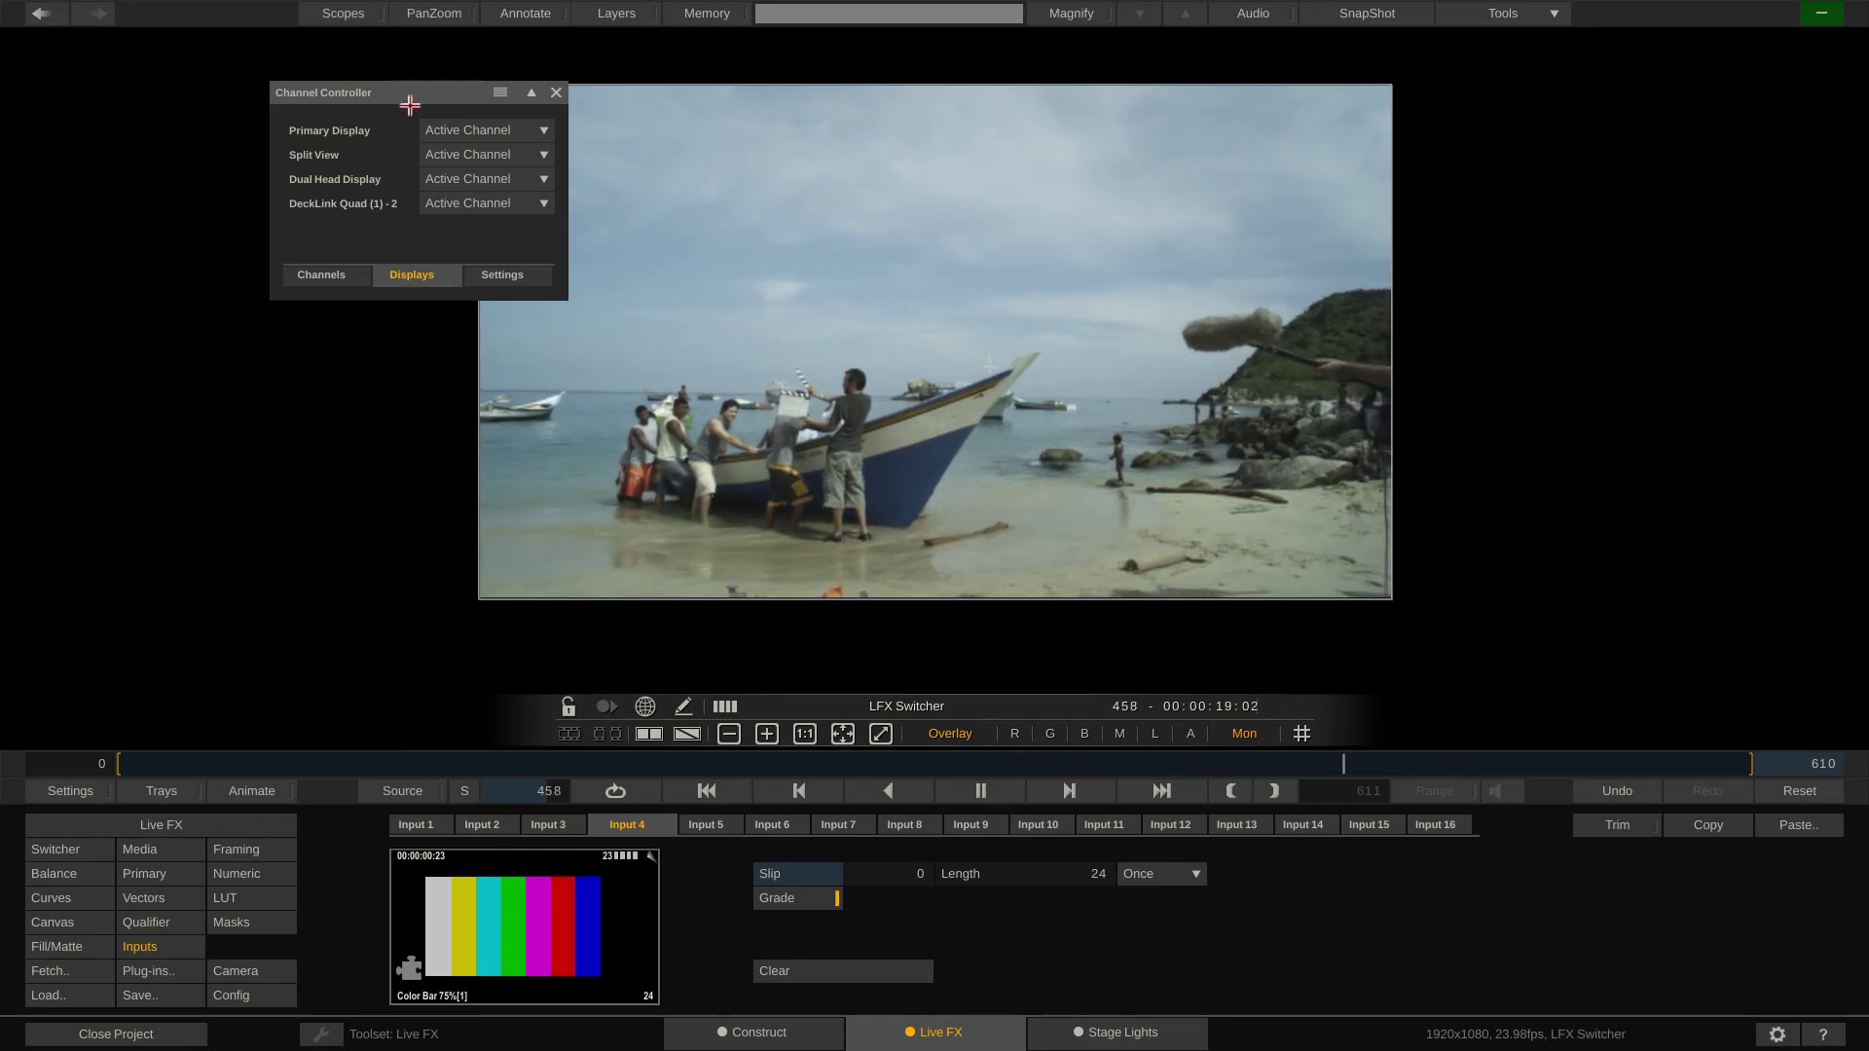
left_click_drag(418, 94, 415, 73)
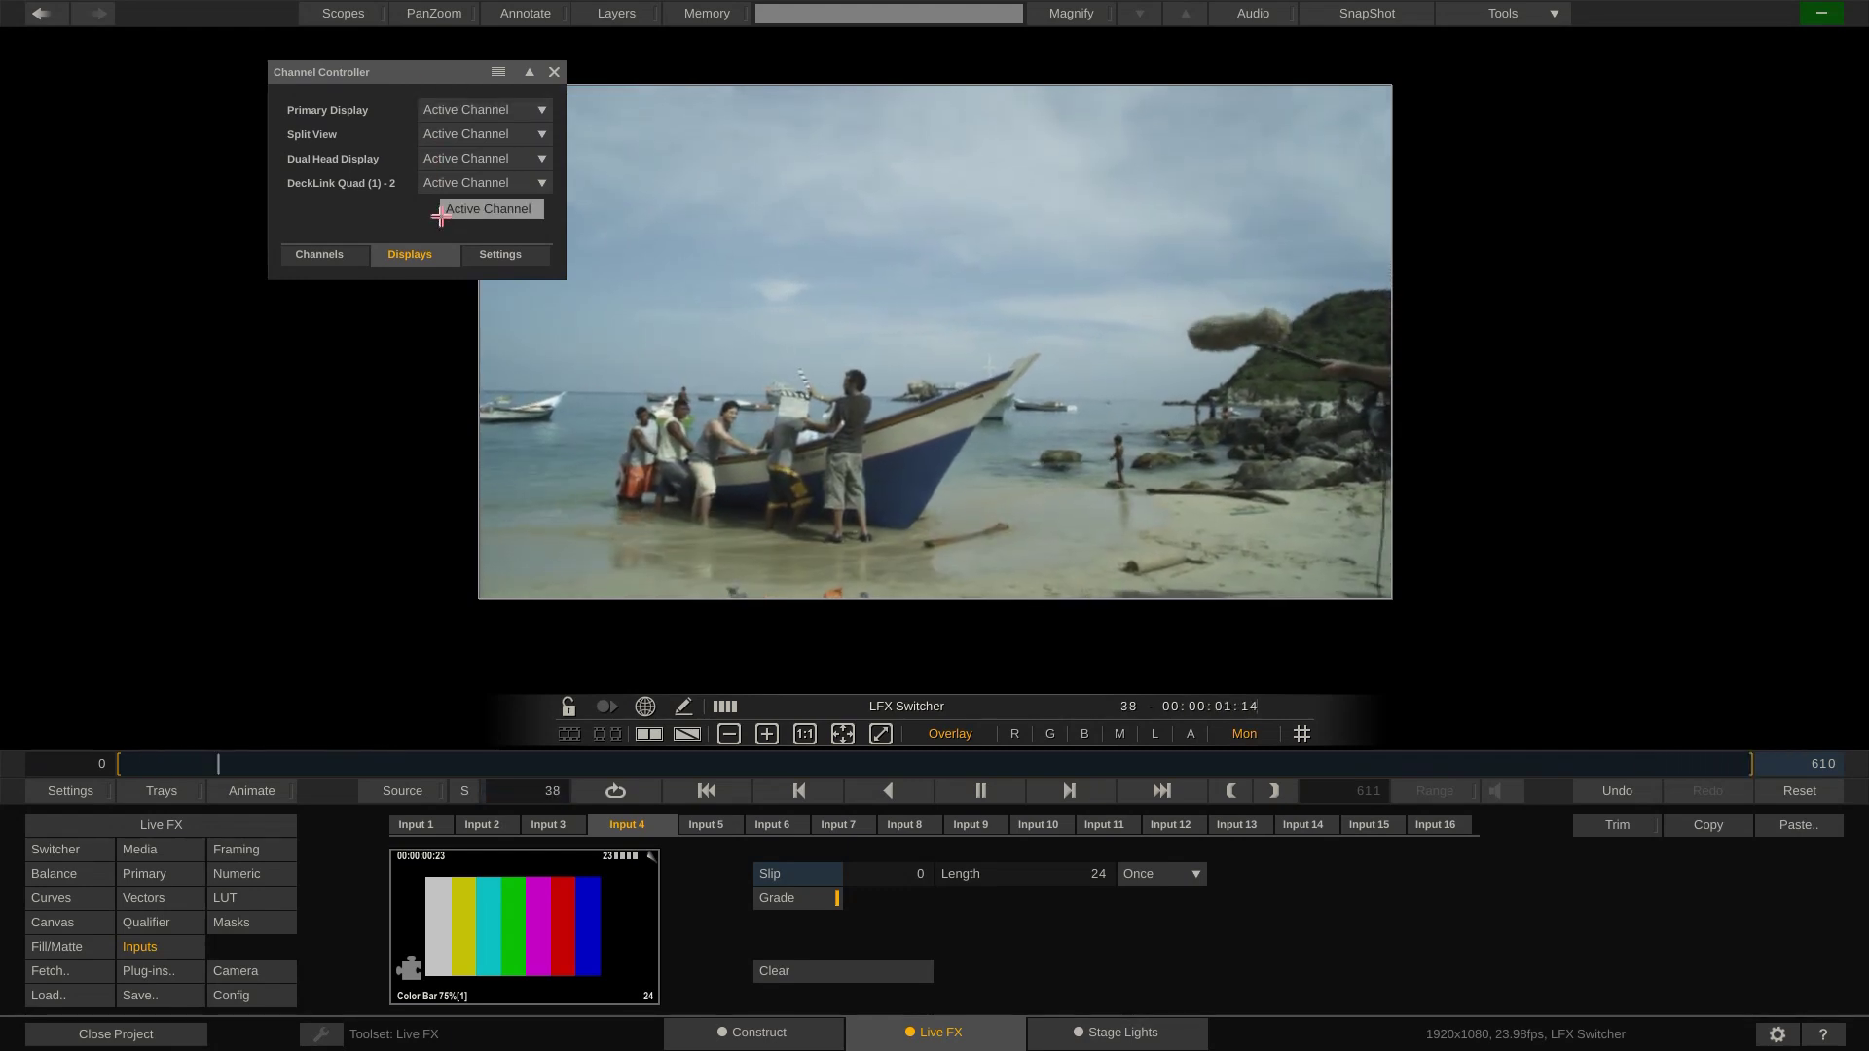
Step: Split the viewer into two synced players with F2
key("F2")
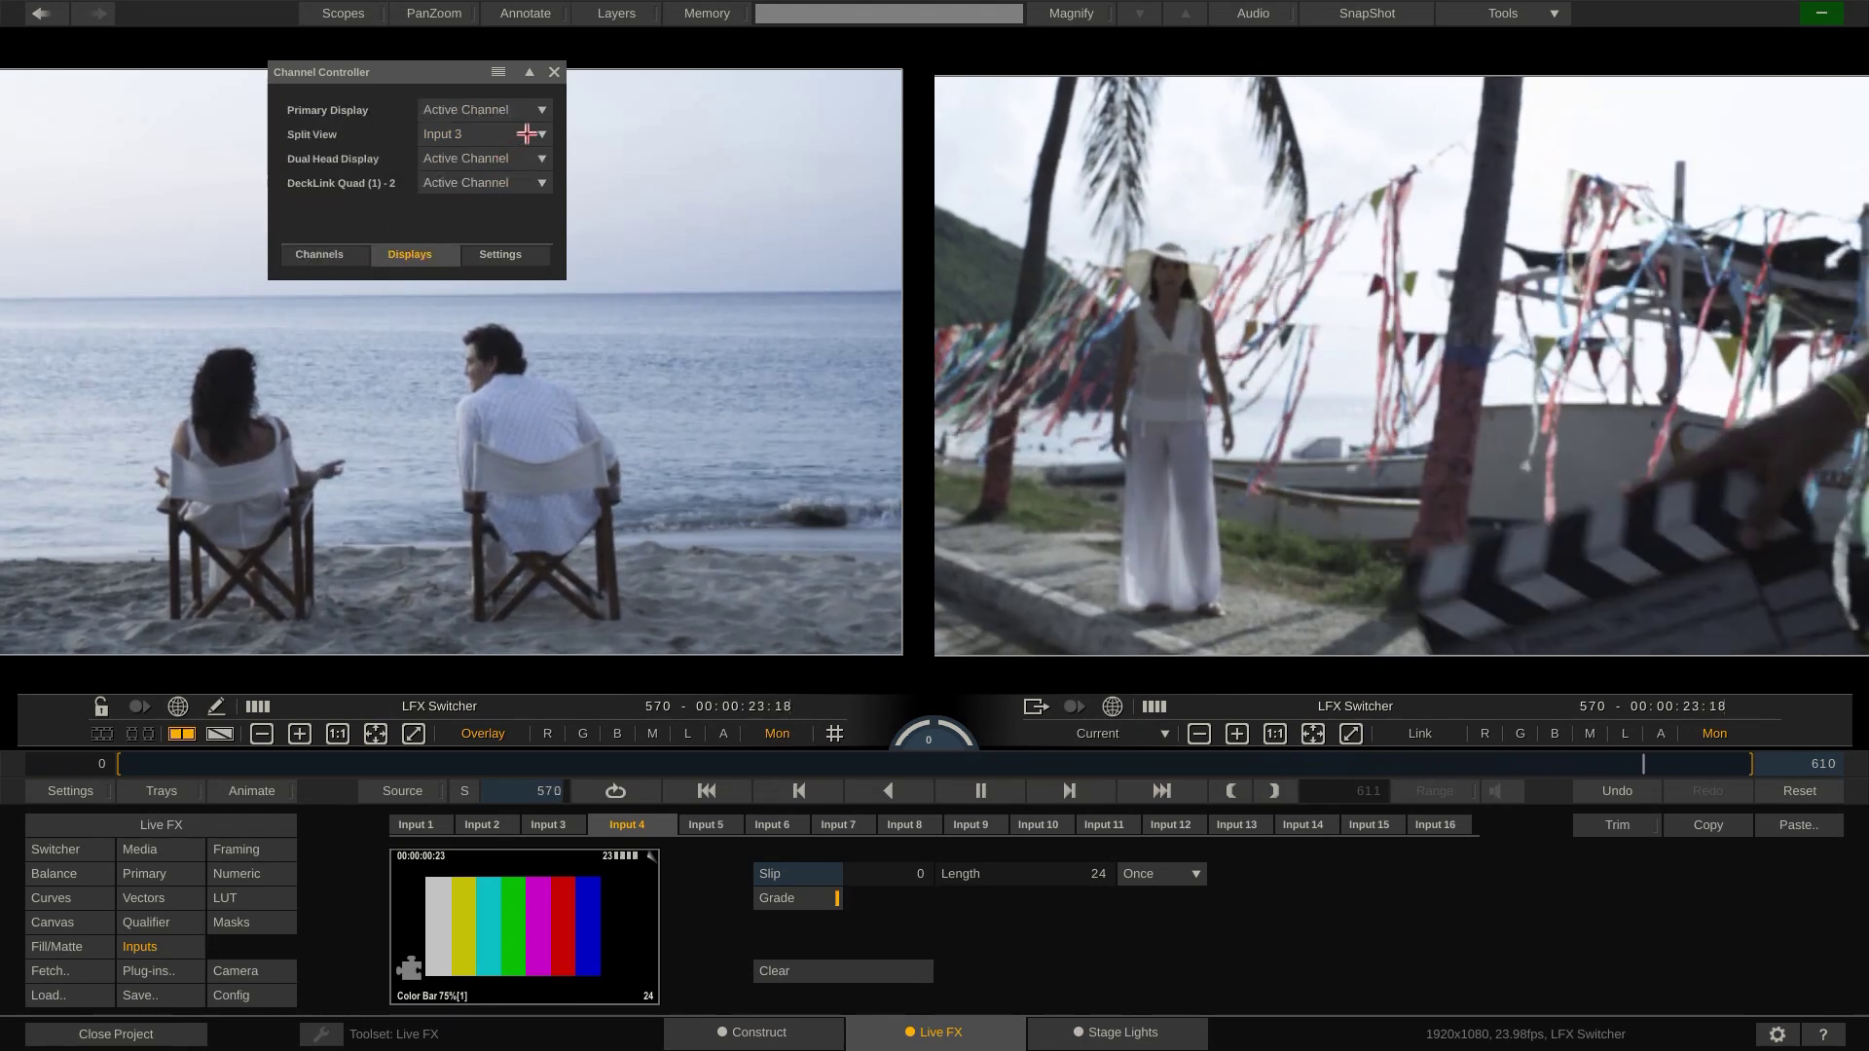
Step: Set Split View to Videowall with a Thick Border and the Cut transition
left_click(535, 135)
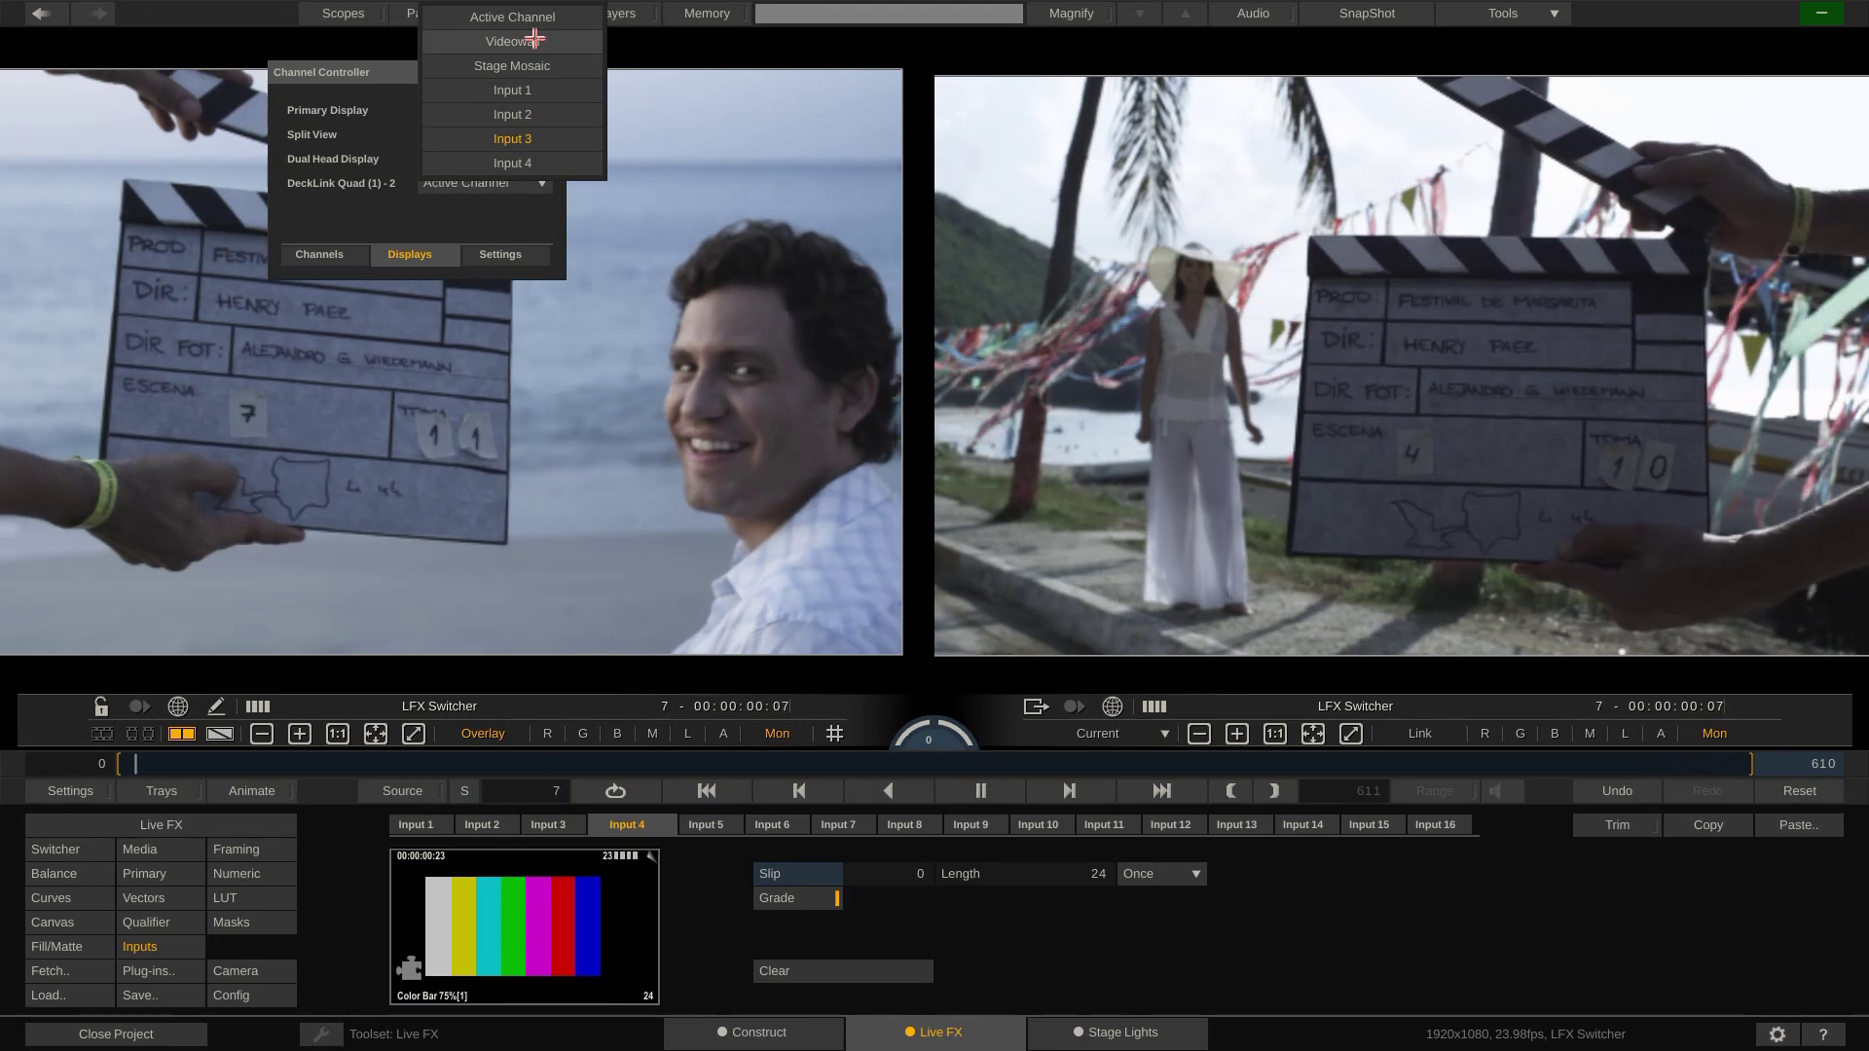
left_click(512, 40)
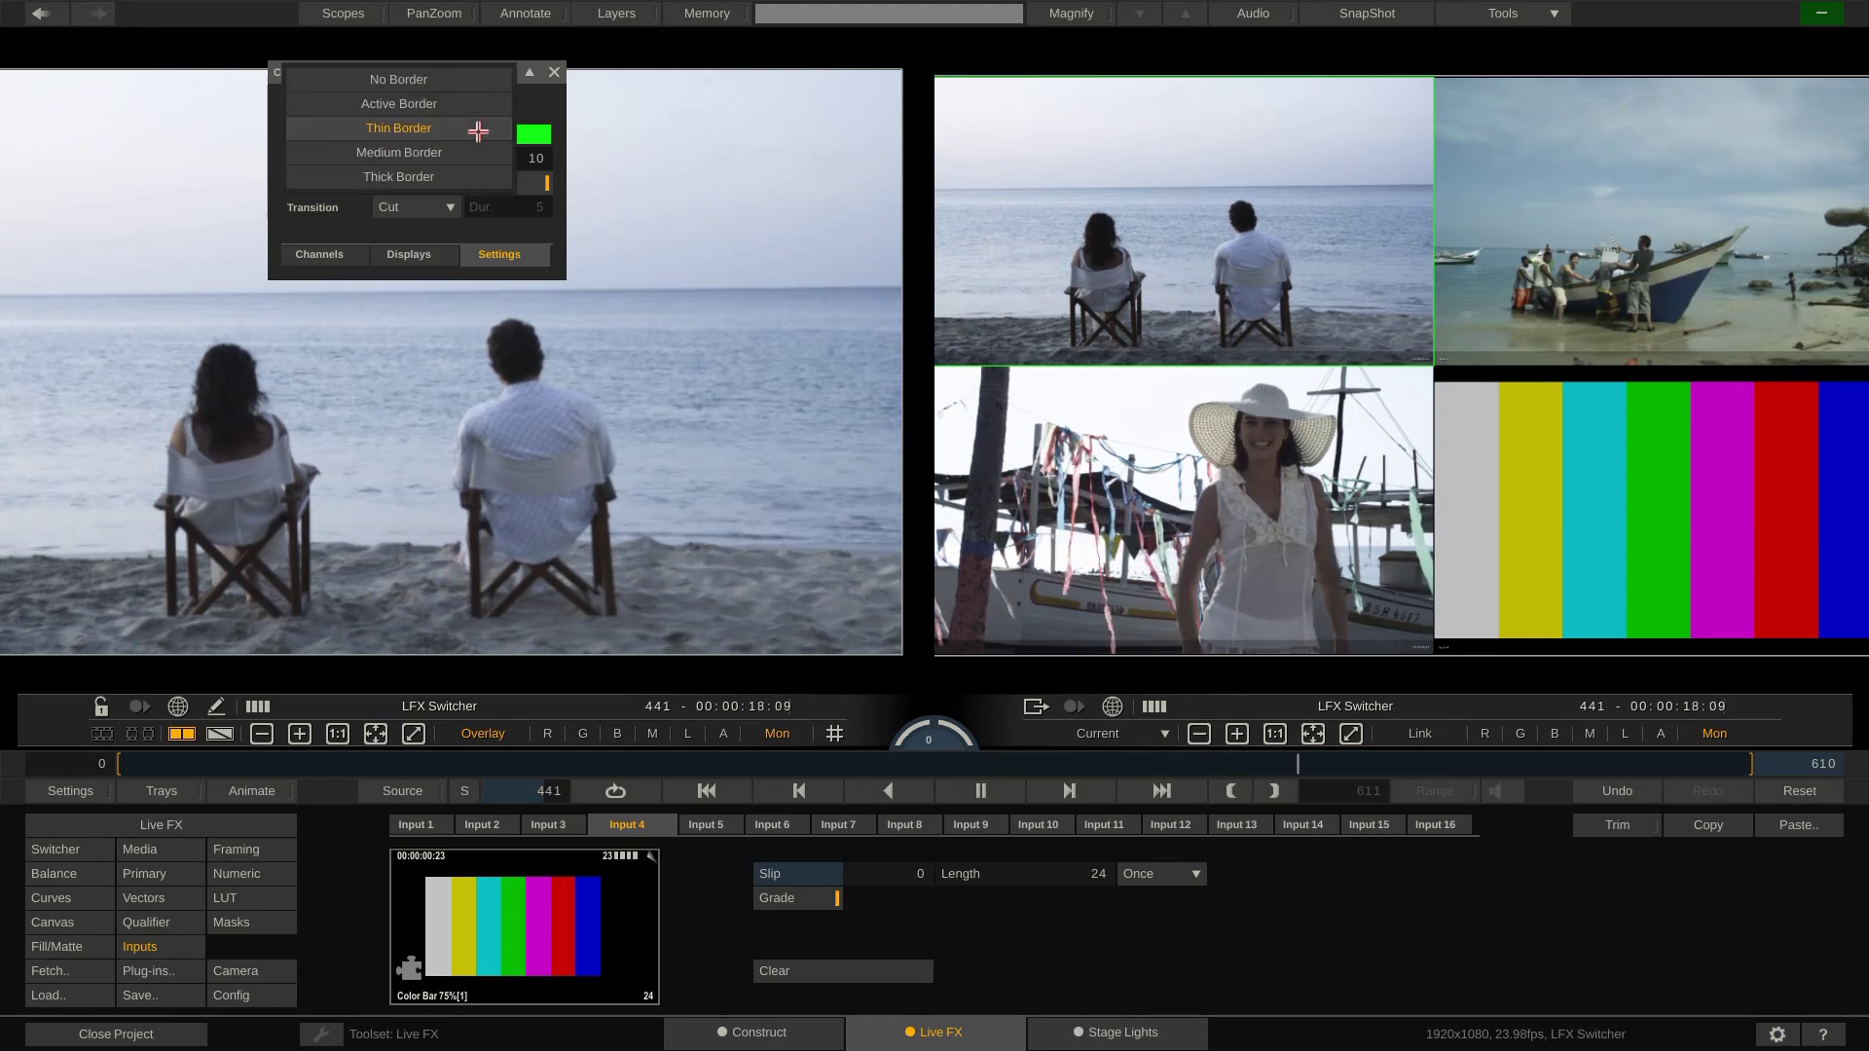
left_click(428, 176)
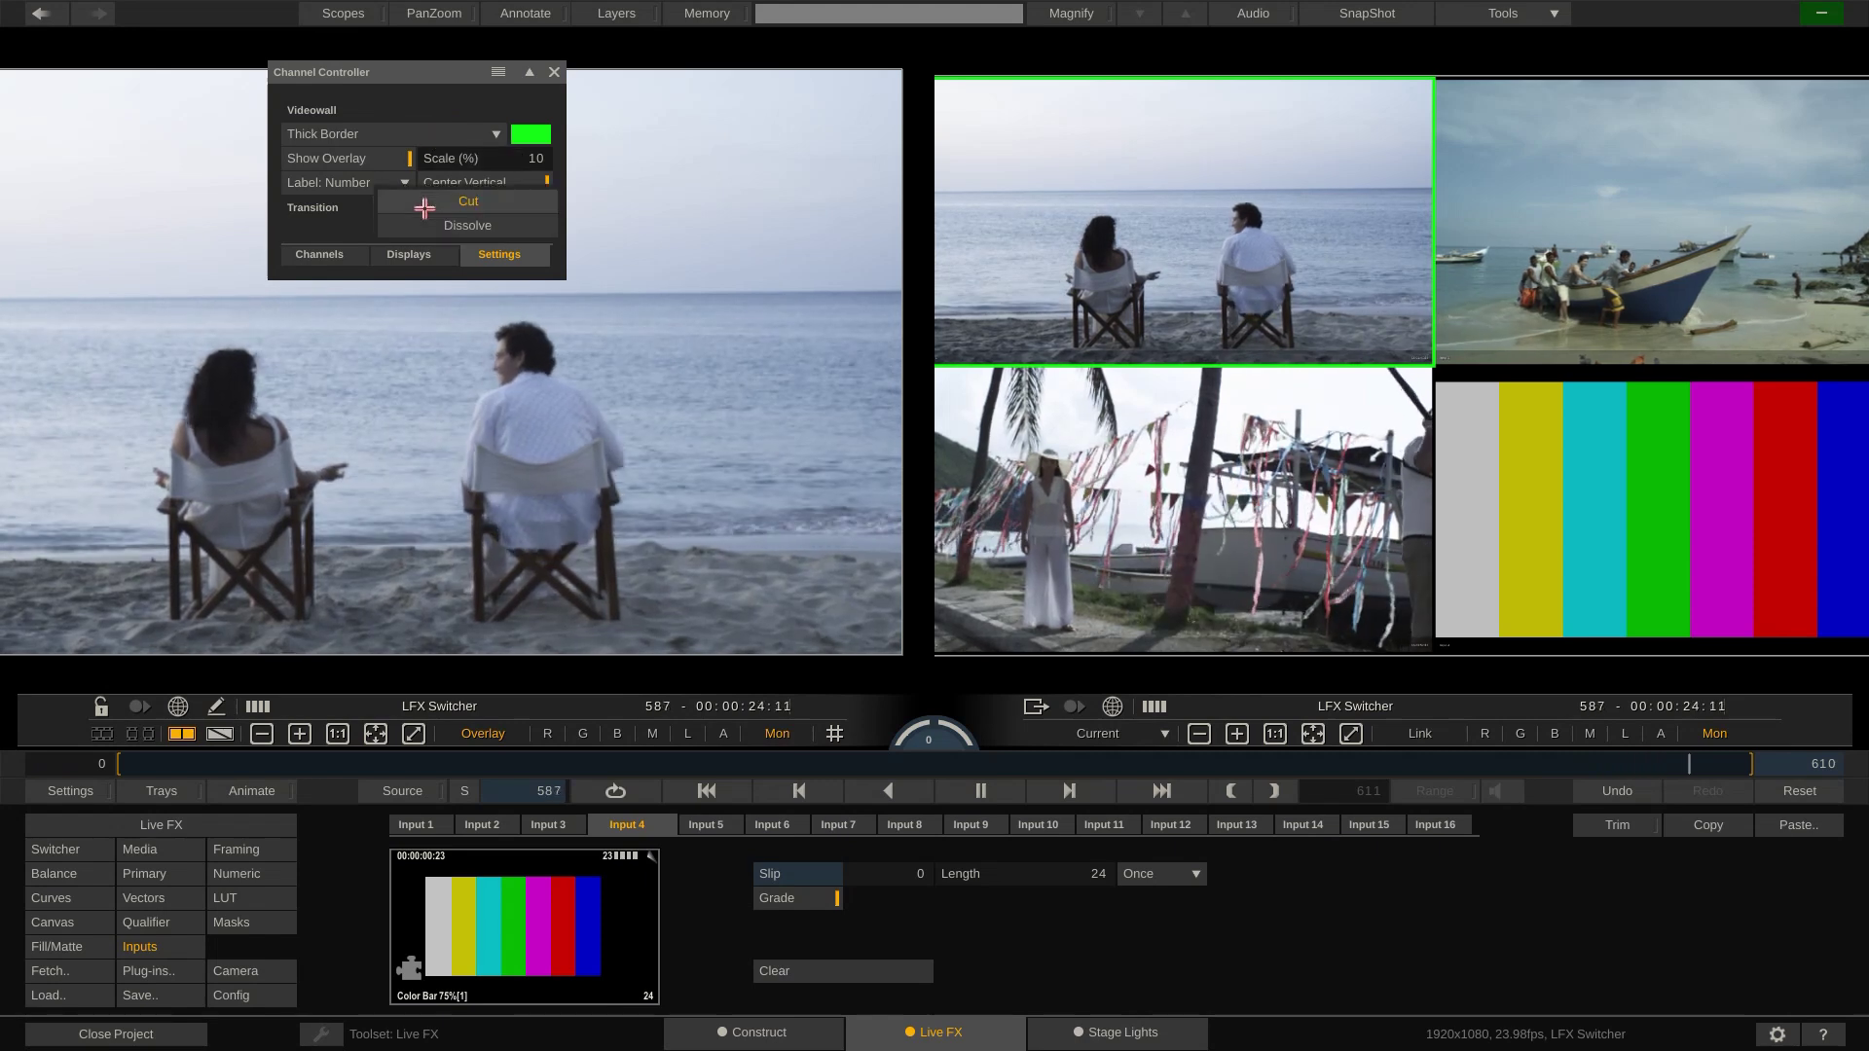
left_click(427, 208)
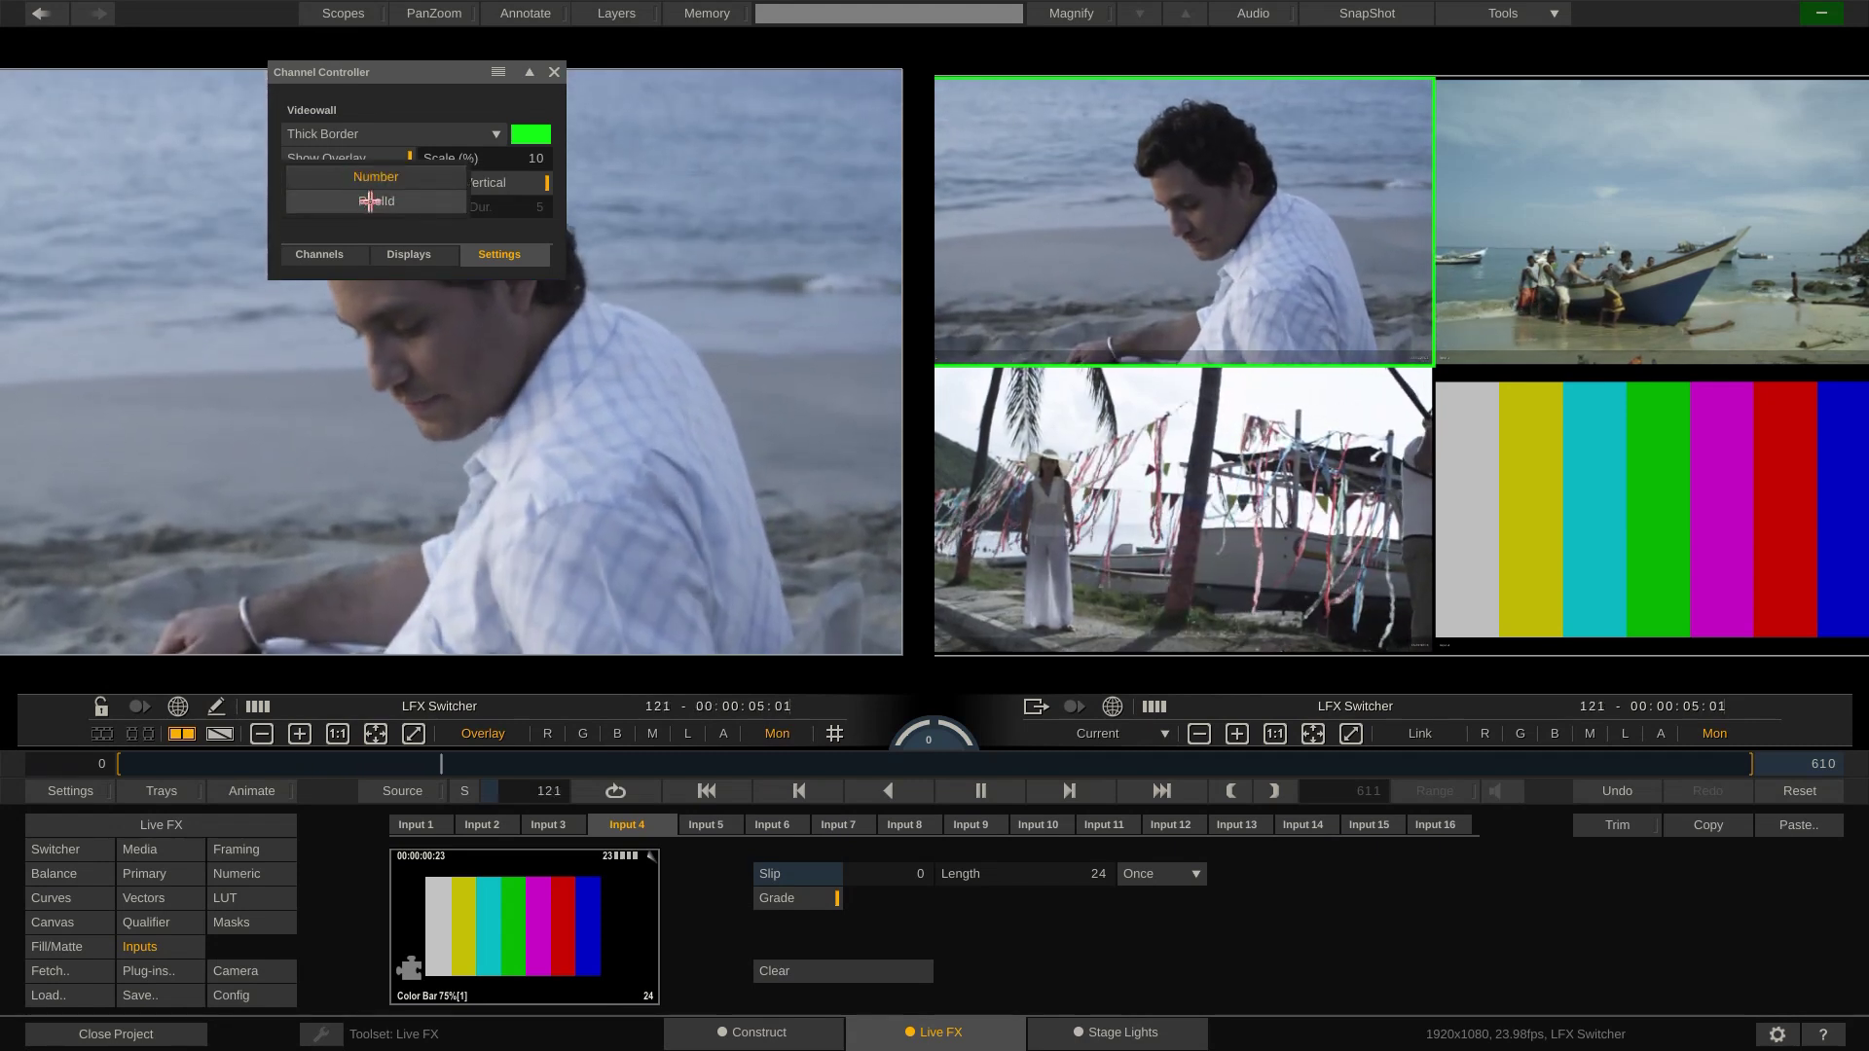
Step: Switch the active channel to A002, then A003, then back to A001
left_click(318, 259)
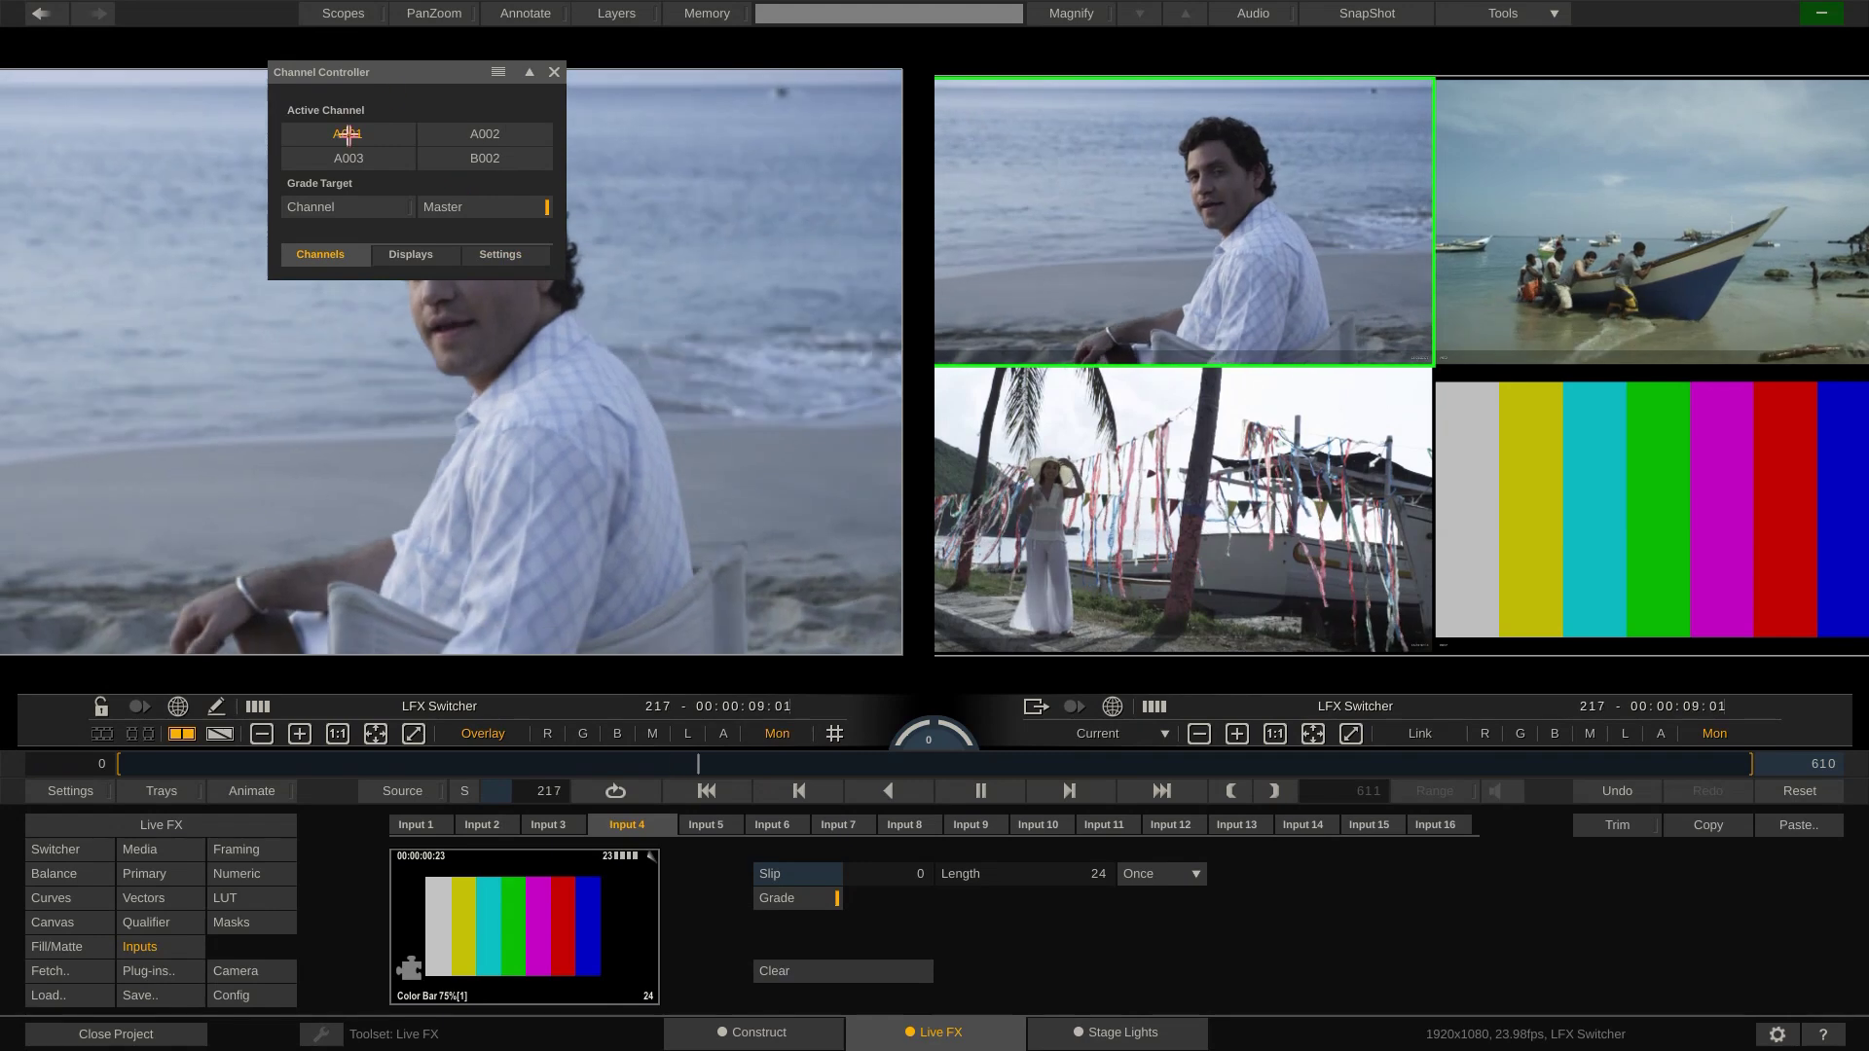
left_click(485, 136)
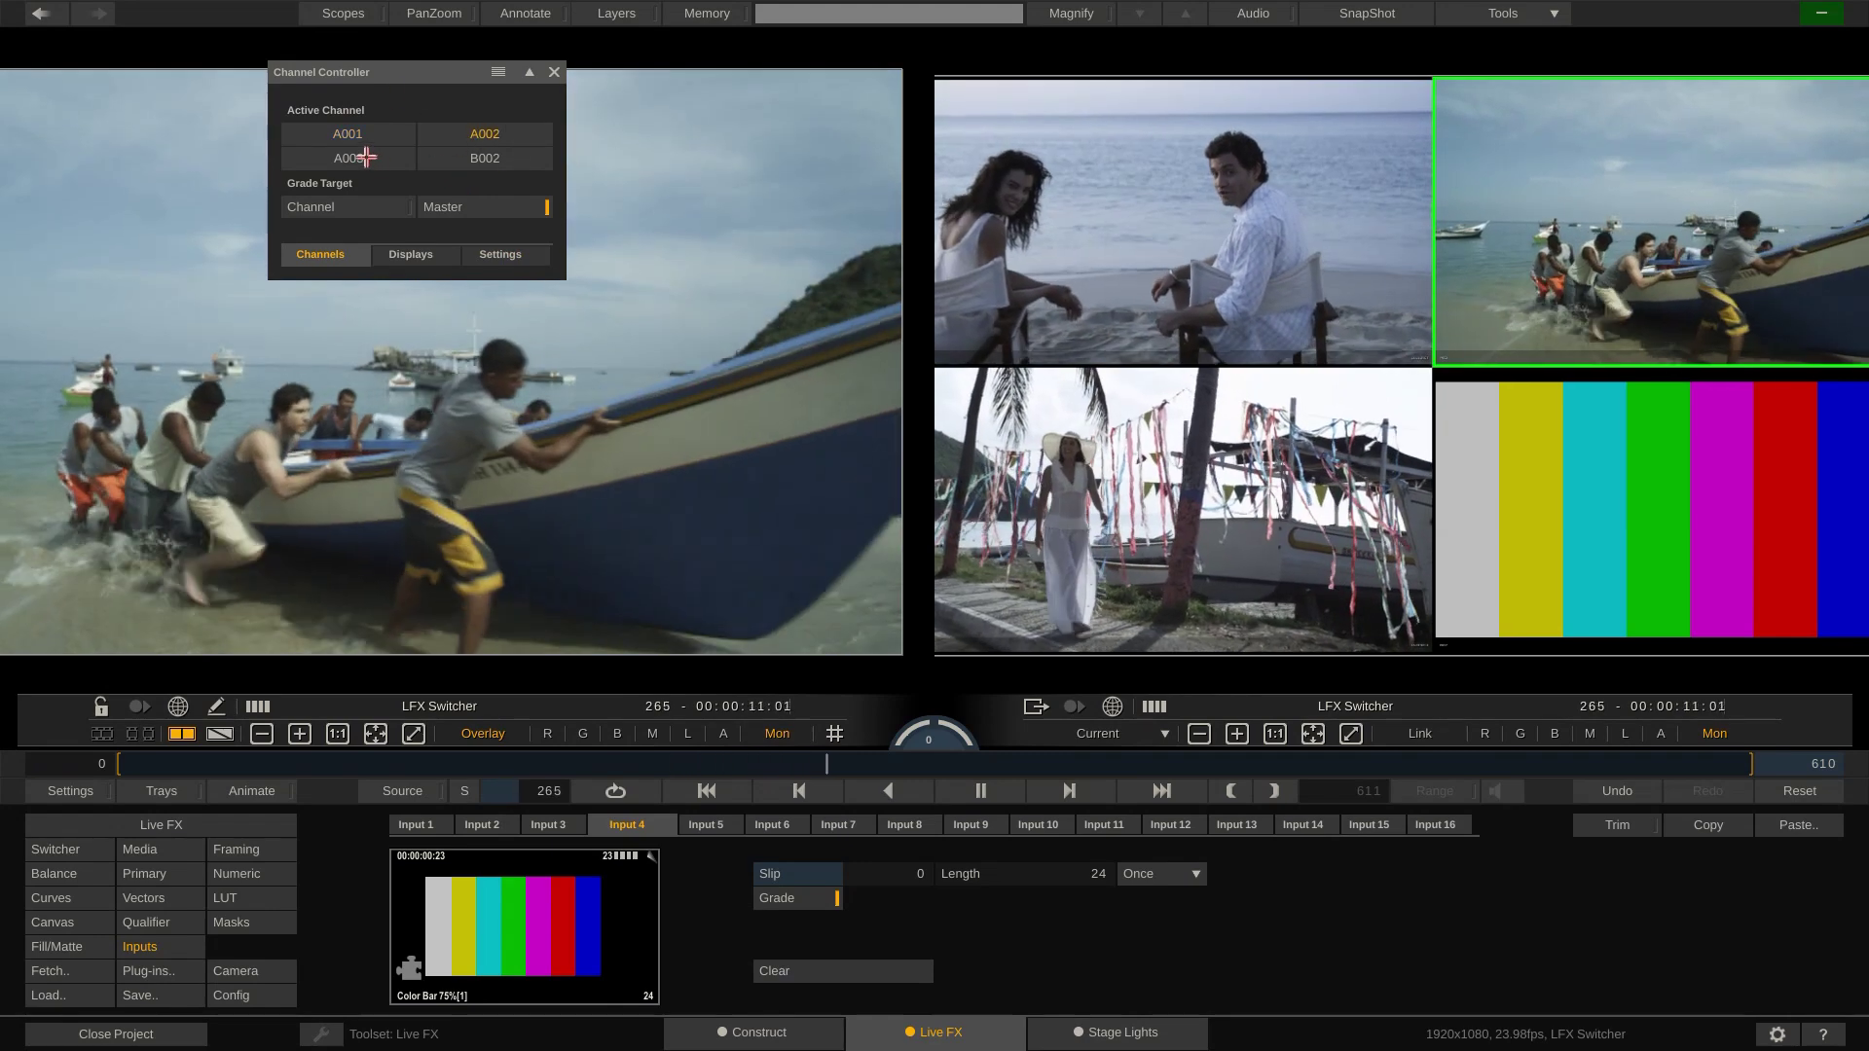
left_click(347, 153)
left_click(348, 136)
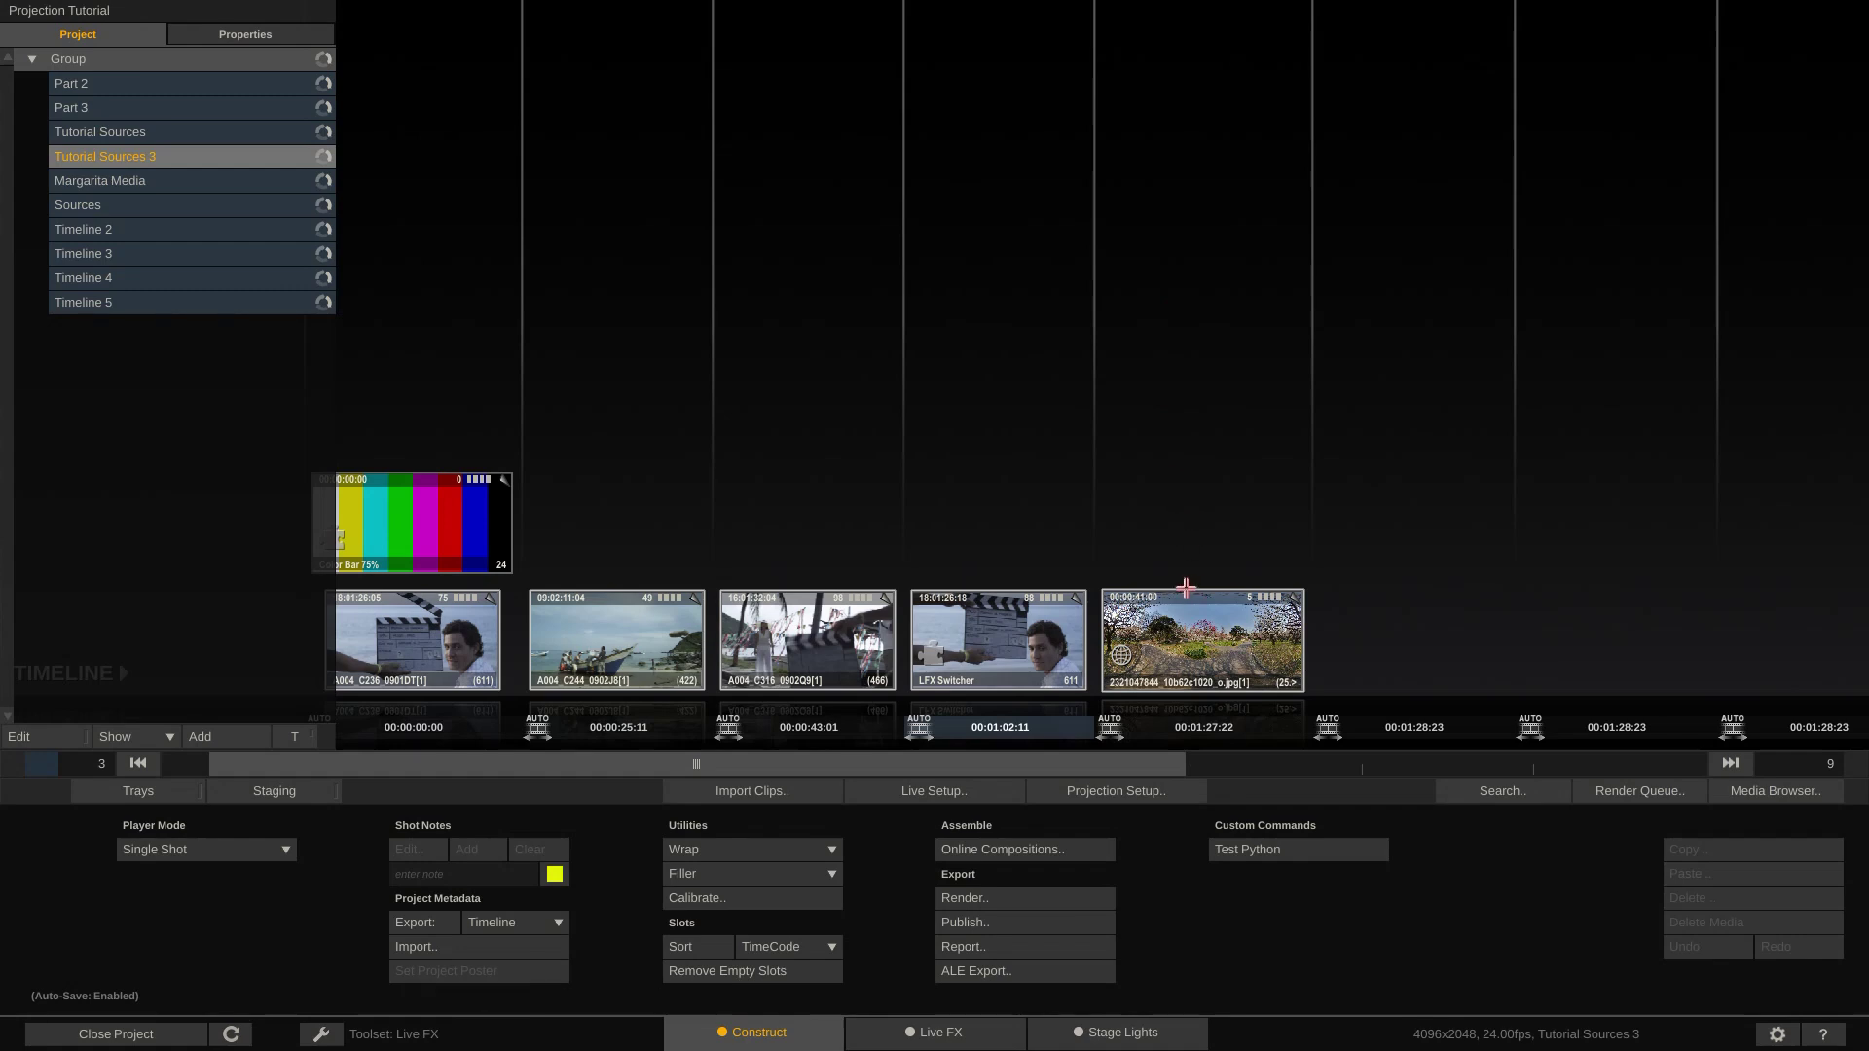
Step: Edit My second Stage from Projection Setup and orbit its curved Main Wall model
left_click(1122, 790)
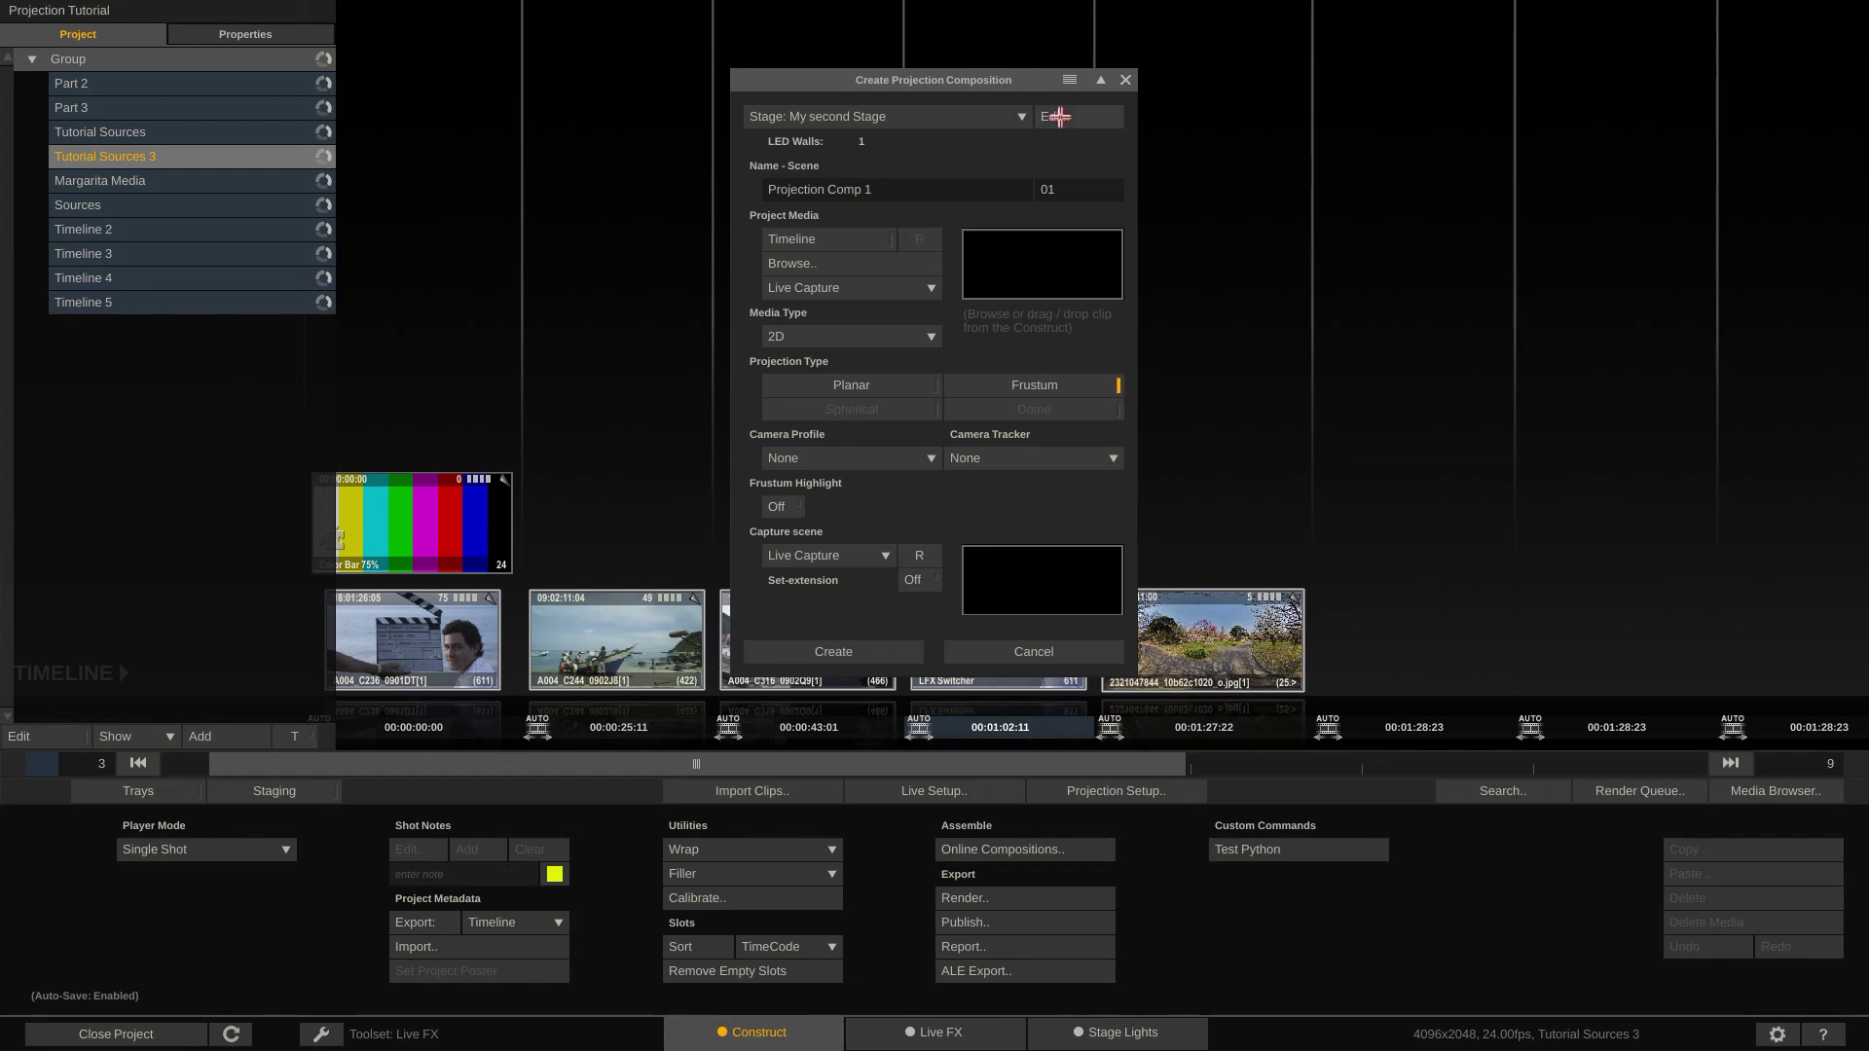
left_click(1058, 117)
left_click_drag(1250, 125, 977, 37)
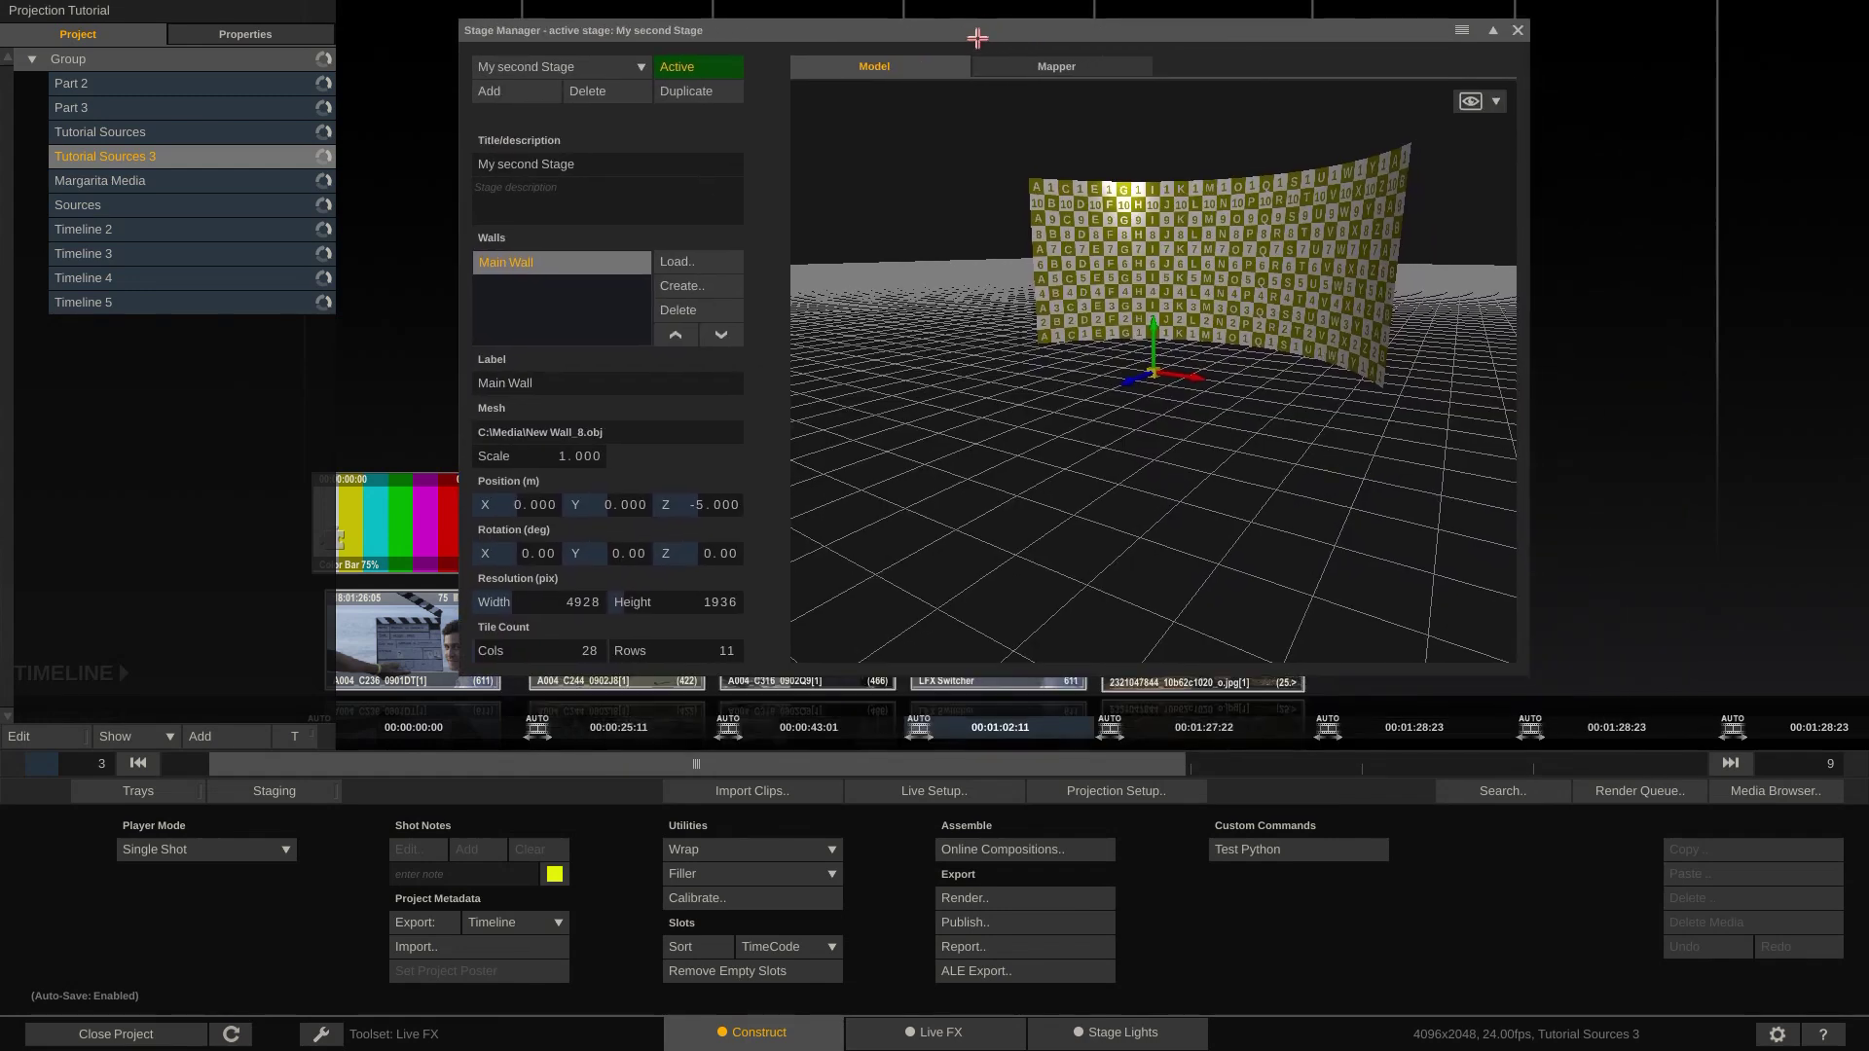
left_click_drag(1194, 410, 1201, 438)
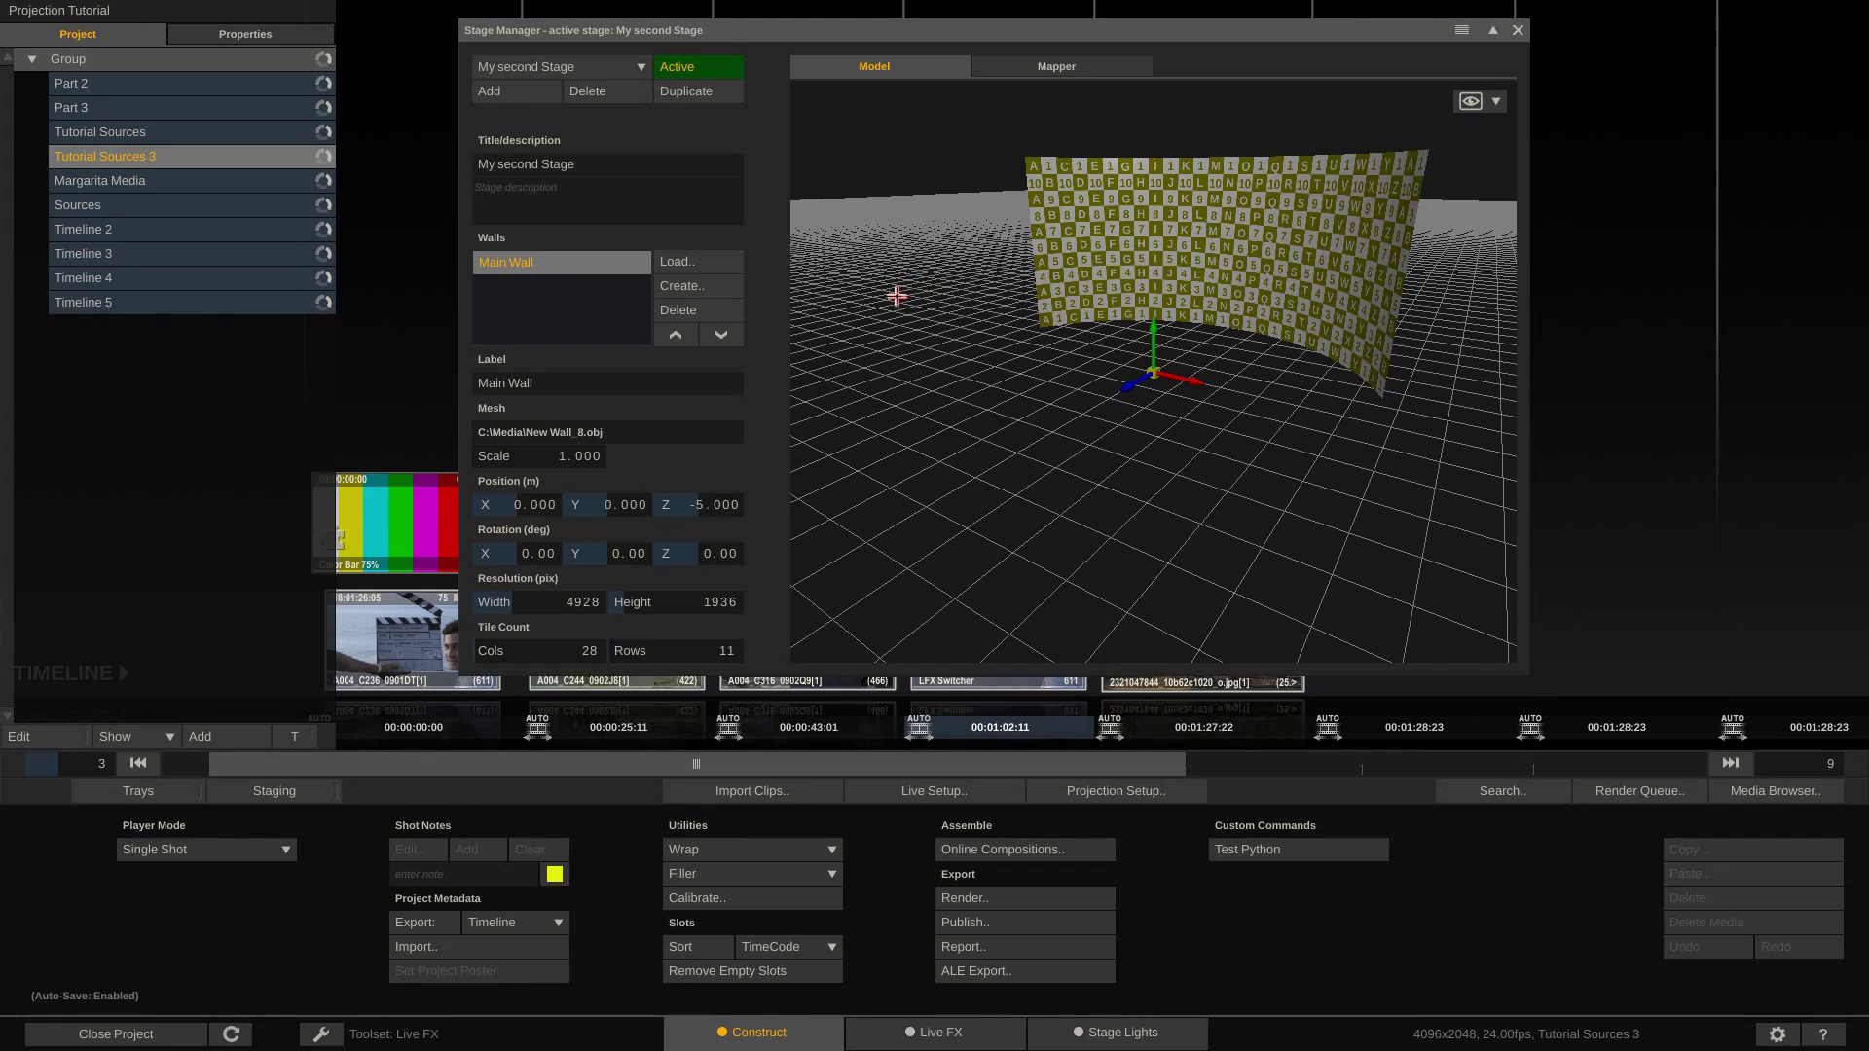
Step: Create a new wall named Ceiling of type Ceiling on the stage
left_click(702, 289)
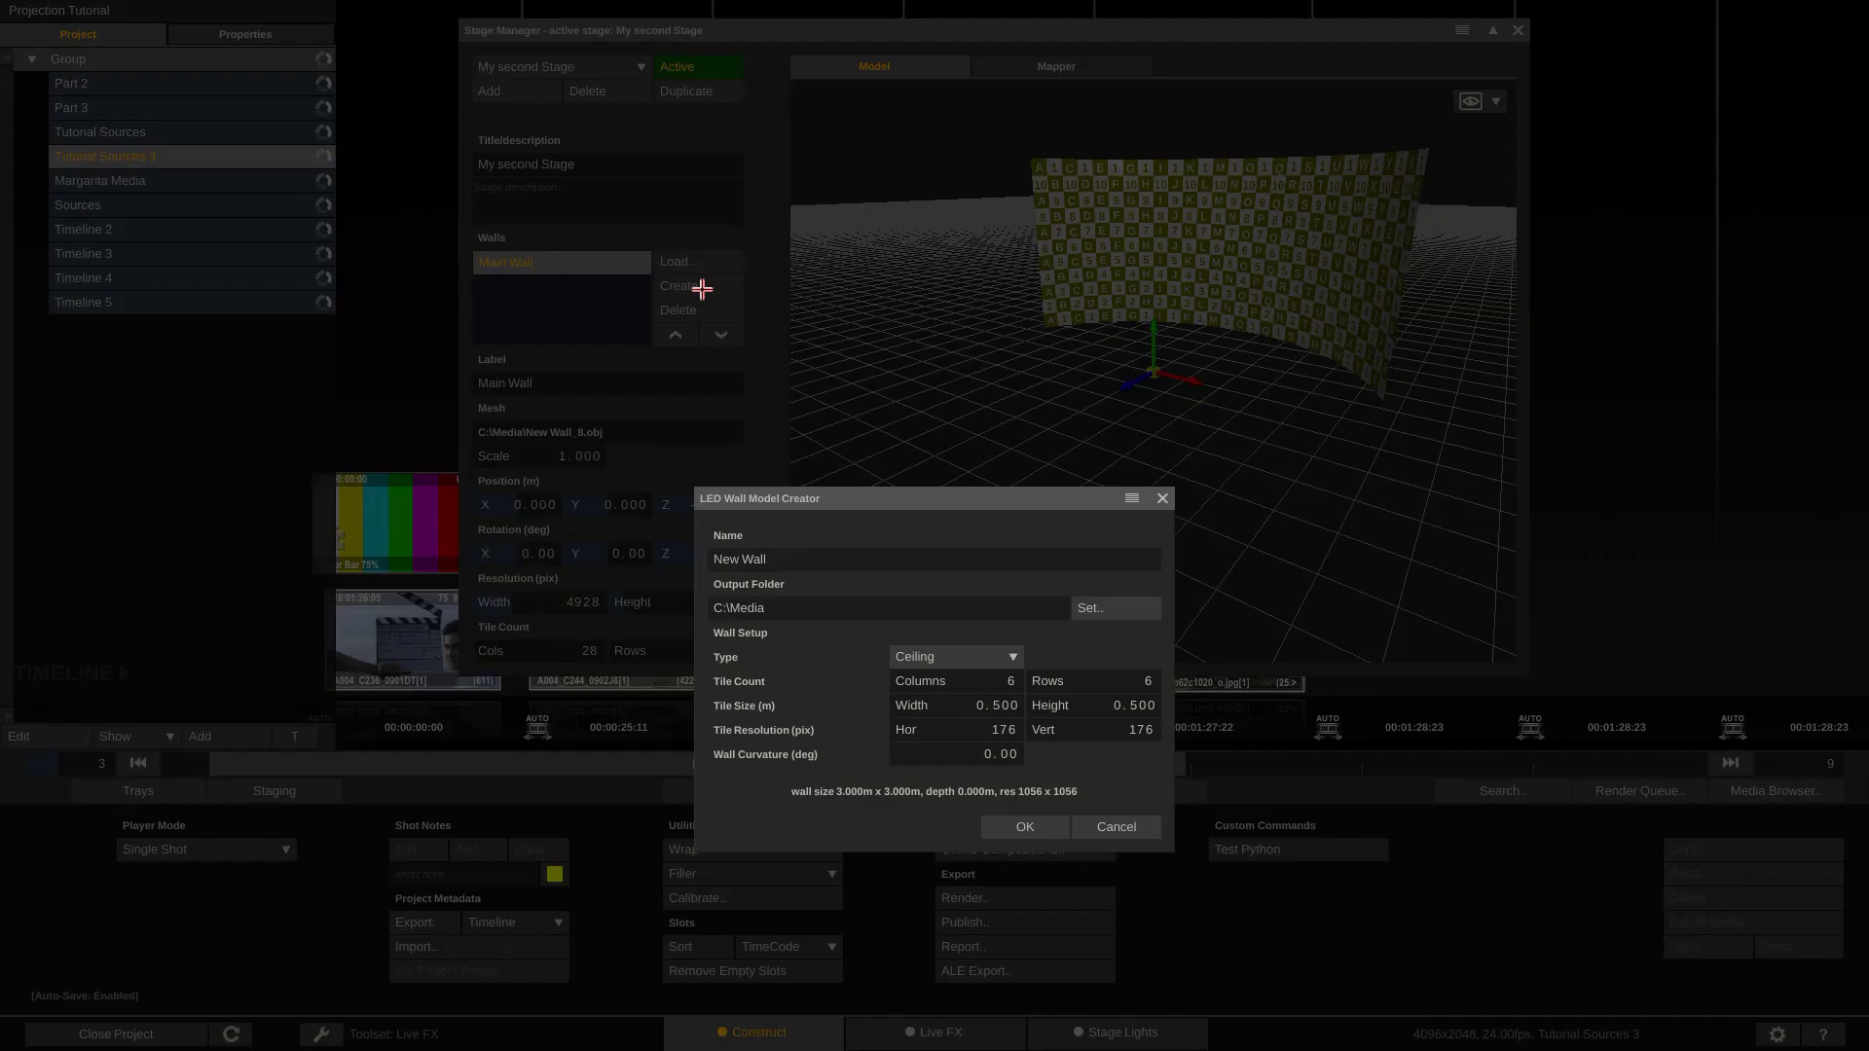
double_click(817, 559)
type("Ceiling")
left_click(1000, 657)
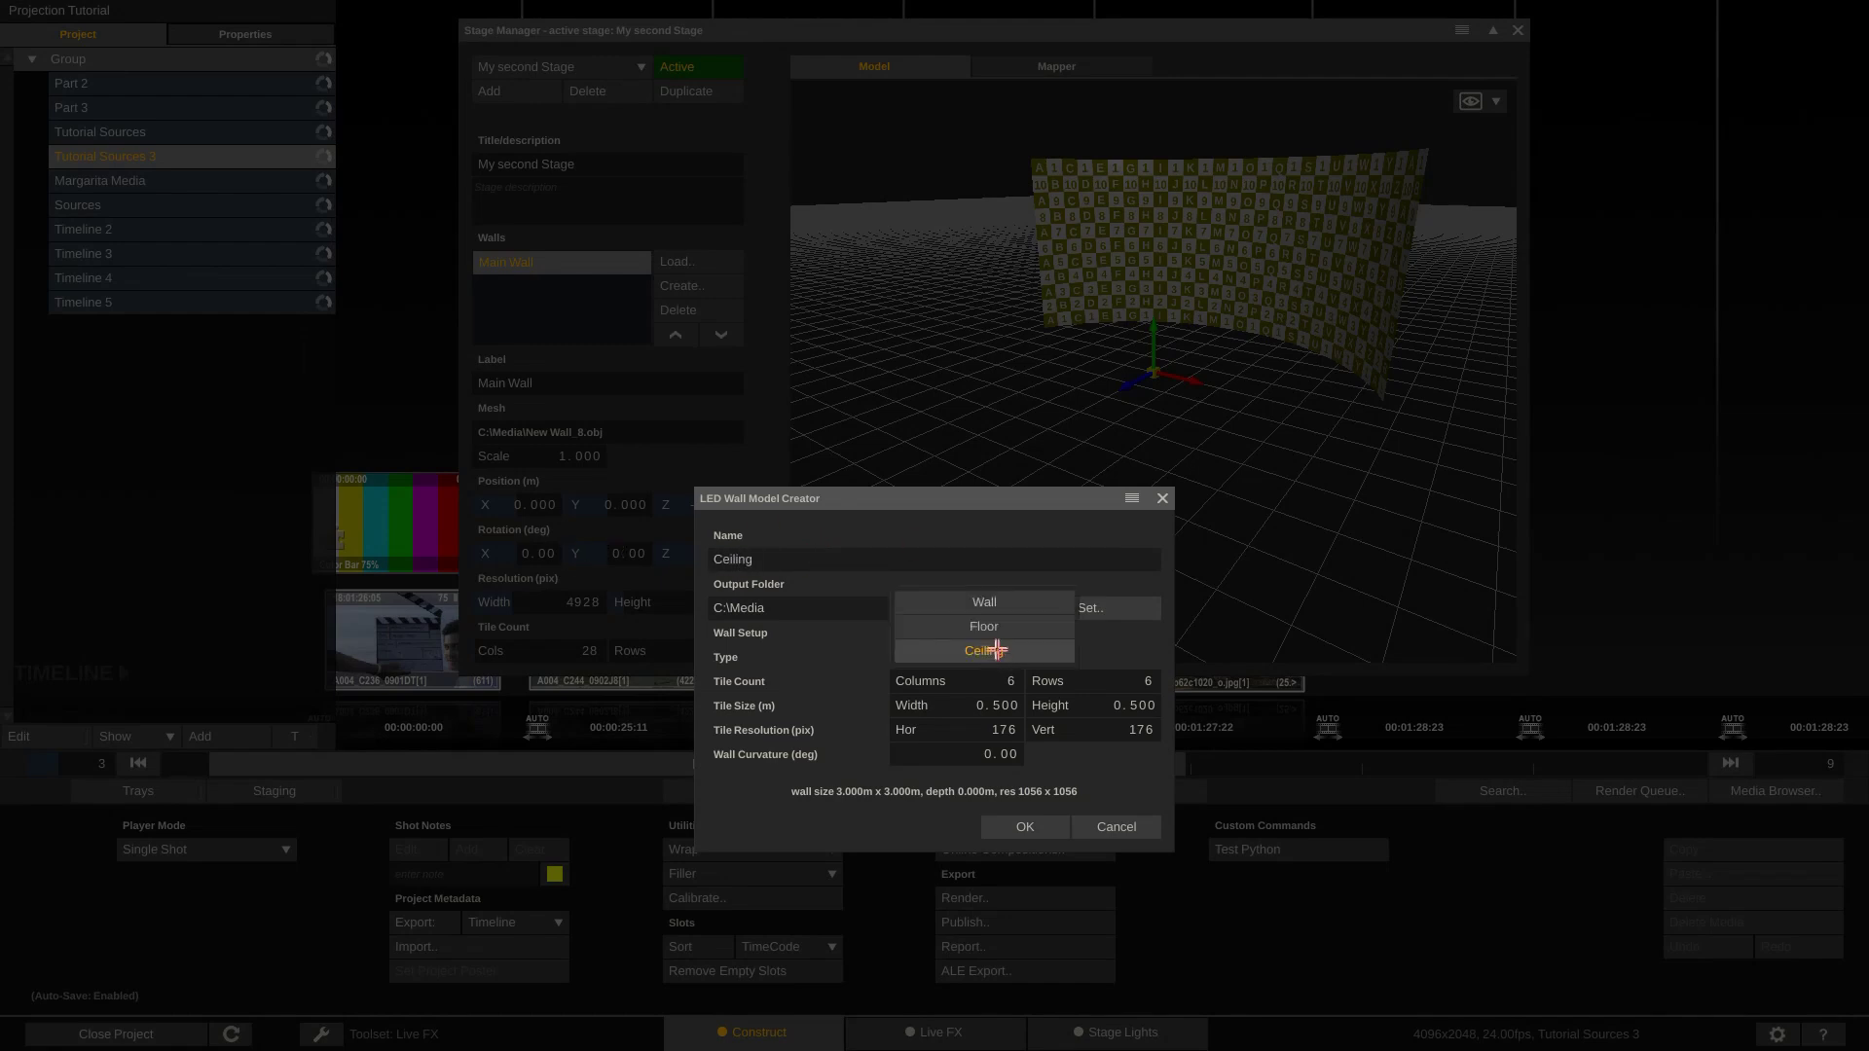
left_click(996, 650)
left_click(1014, 826)
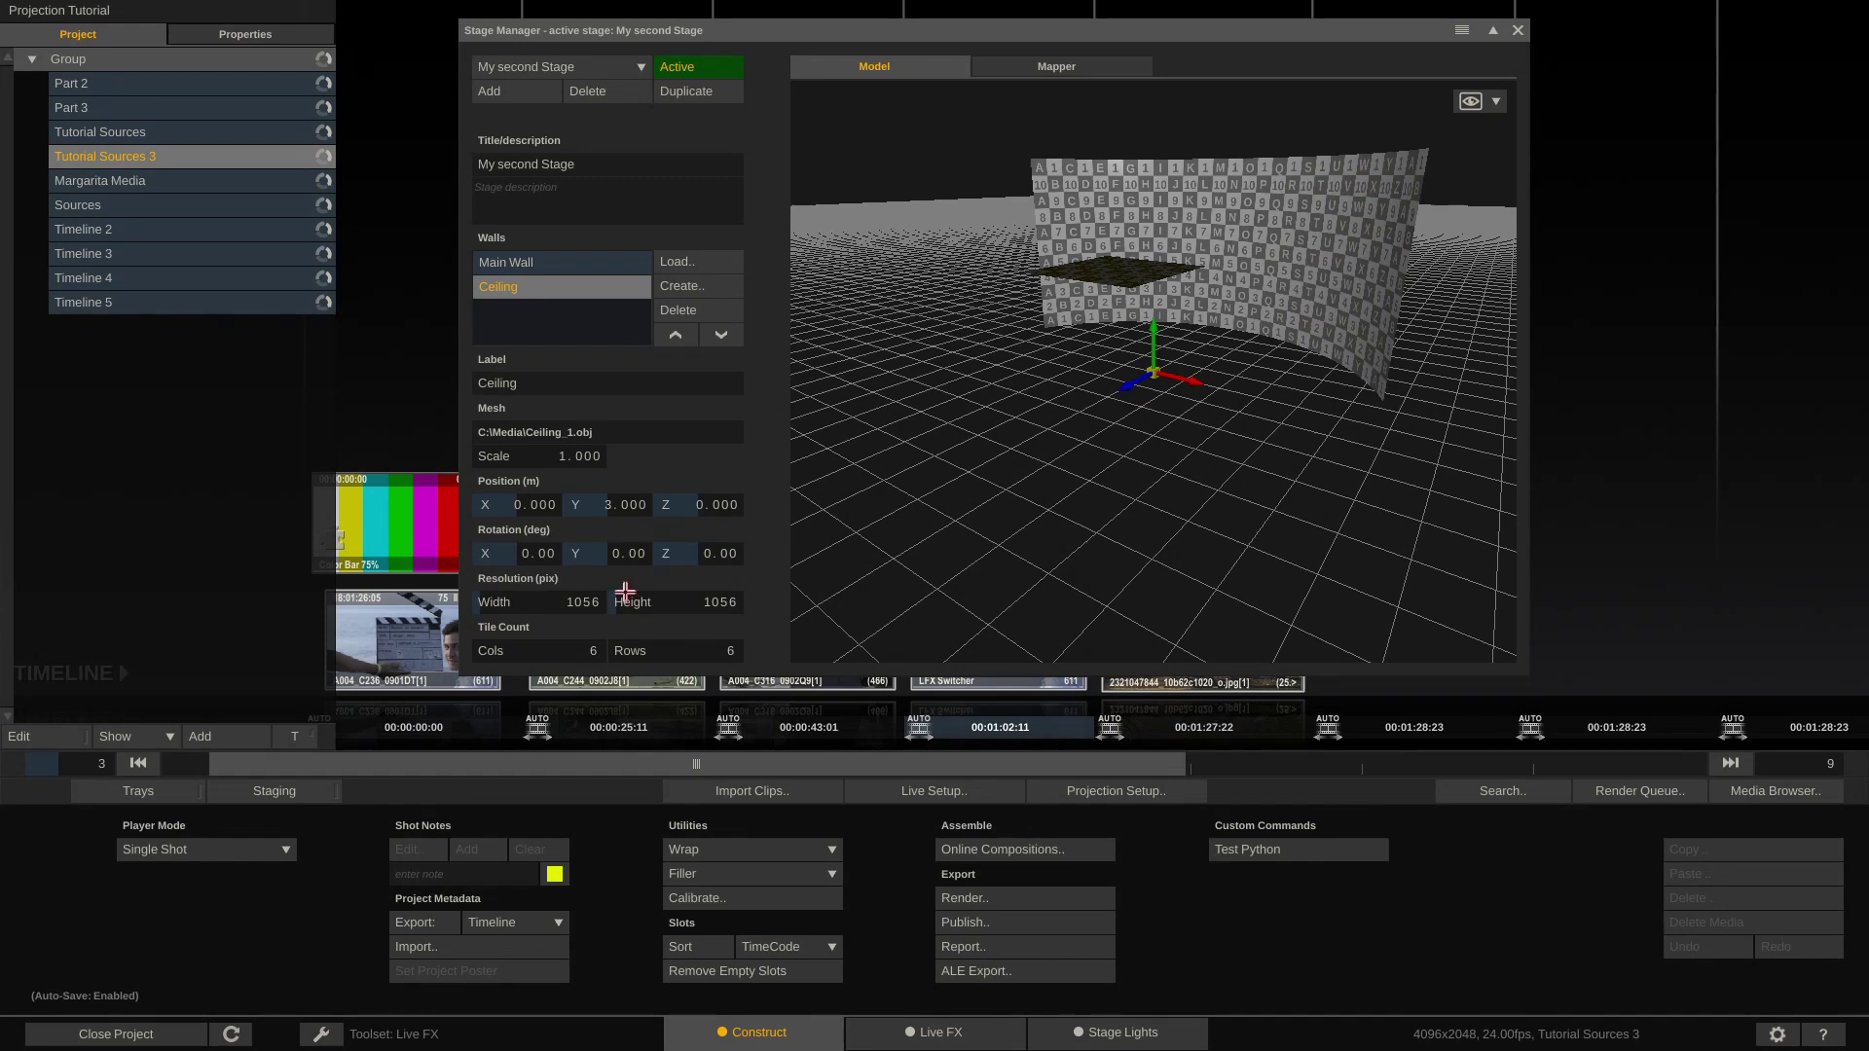
Step: Position the Ceiling at Y 6 and Z -3, then select the Main Wall
left_click(622, 504)
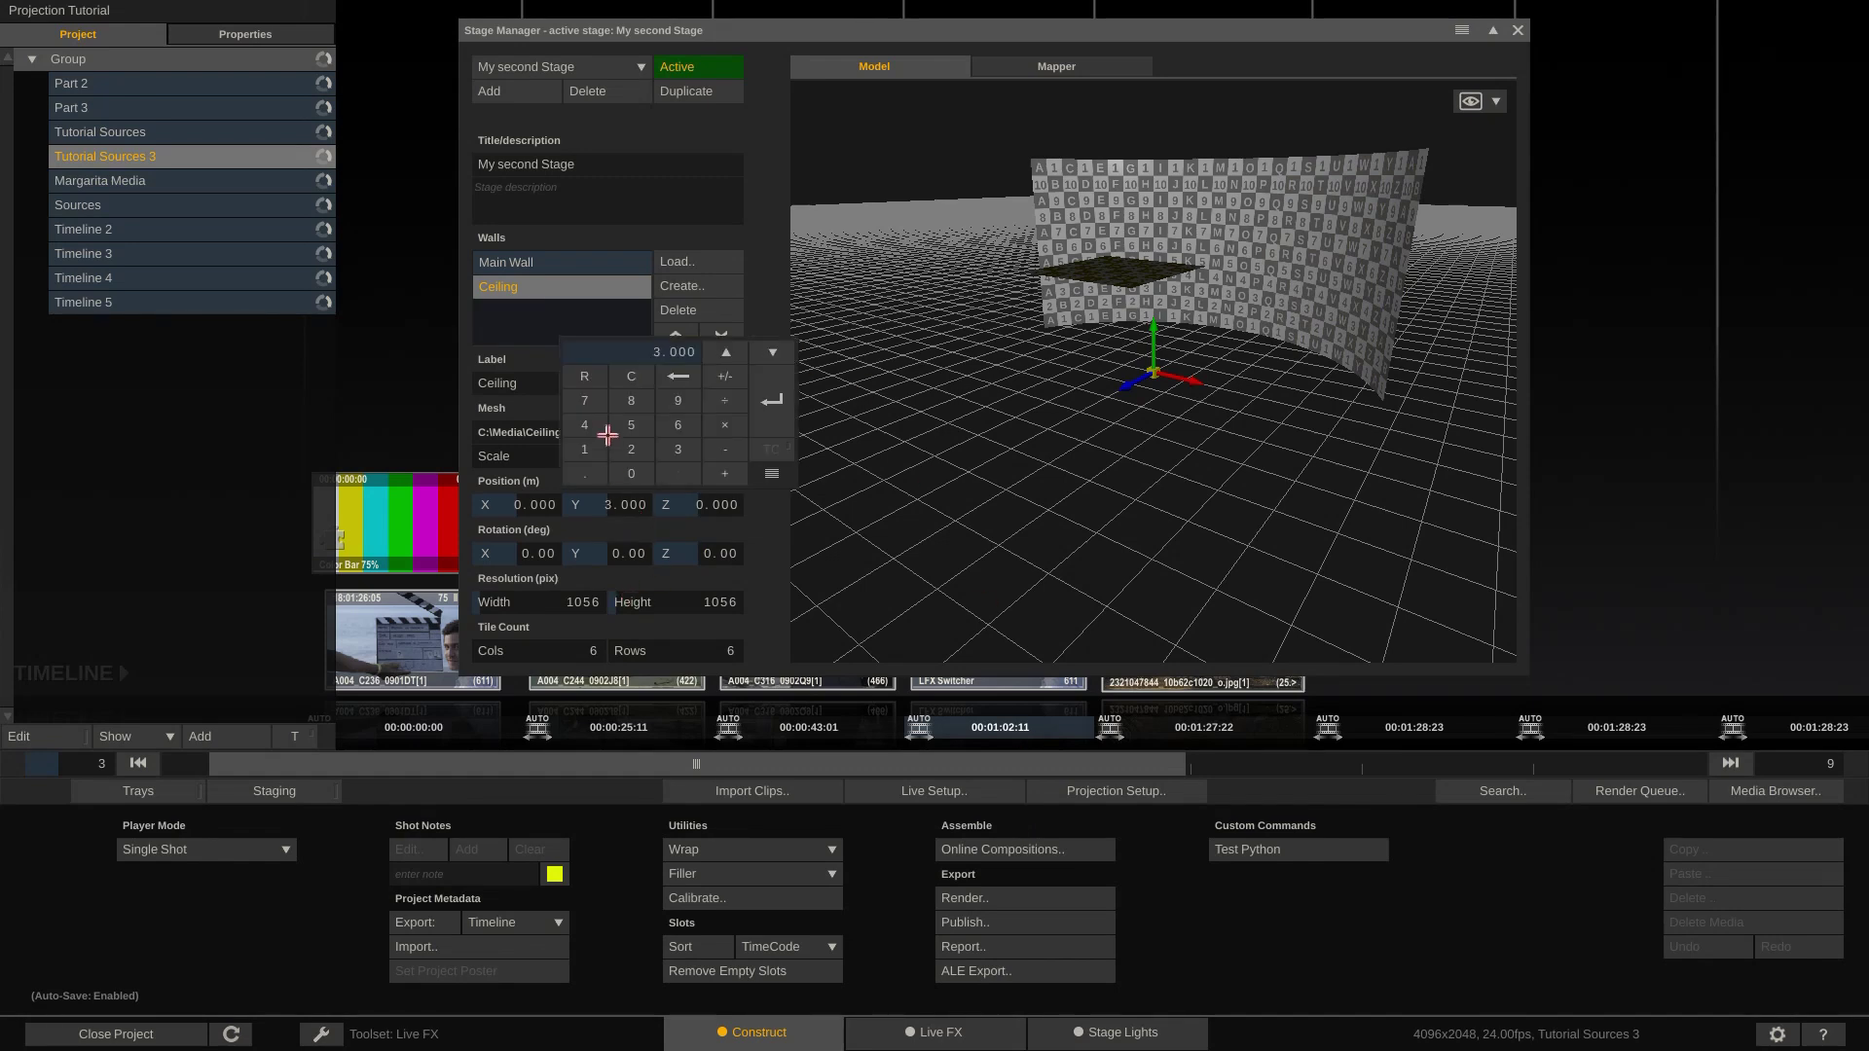
left_click(679, 425)
left_click(775, 391)
left_click(710, 505)
left_click(766, 449)
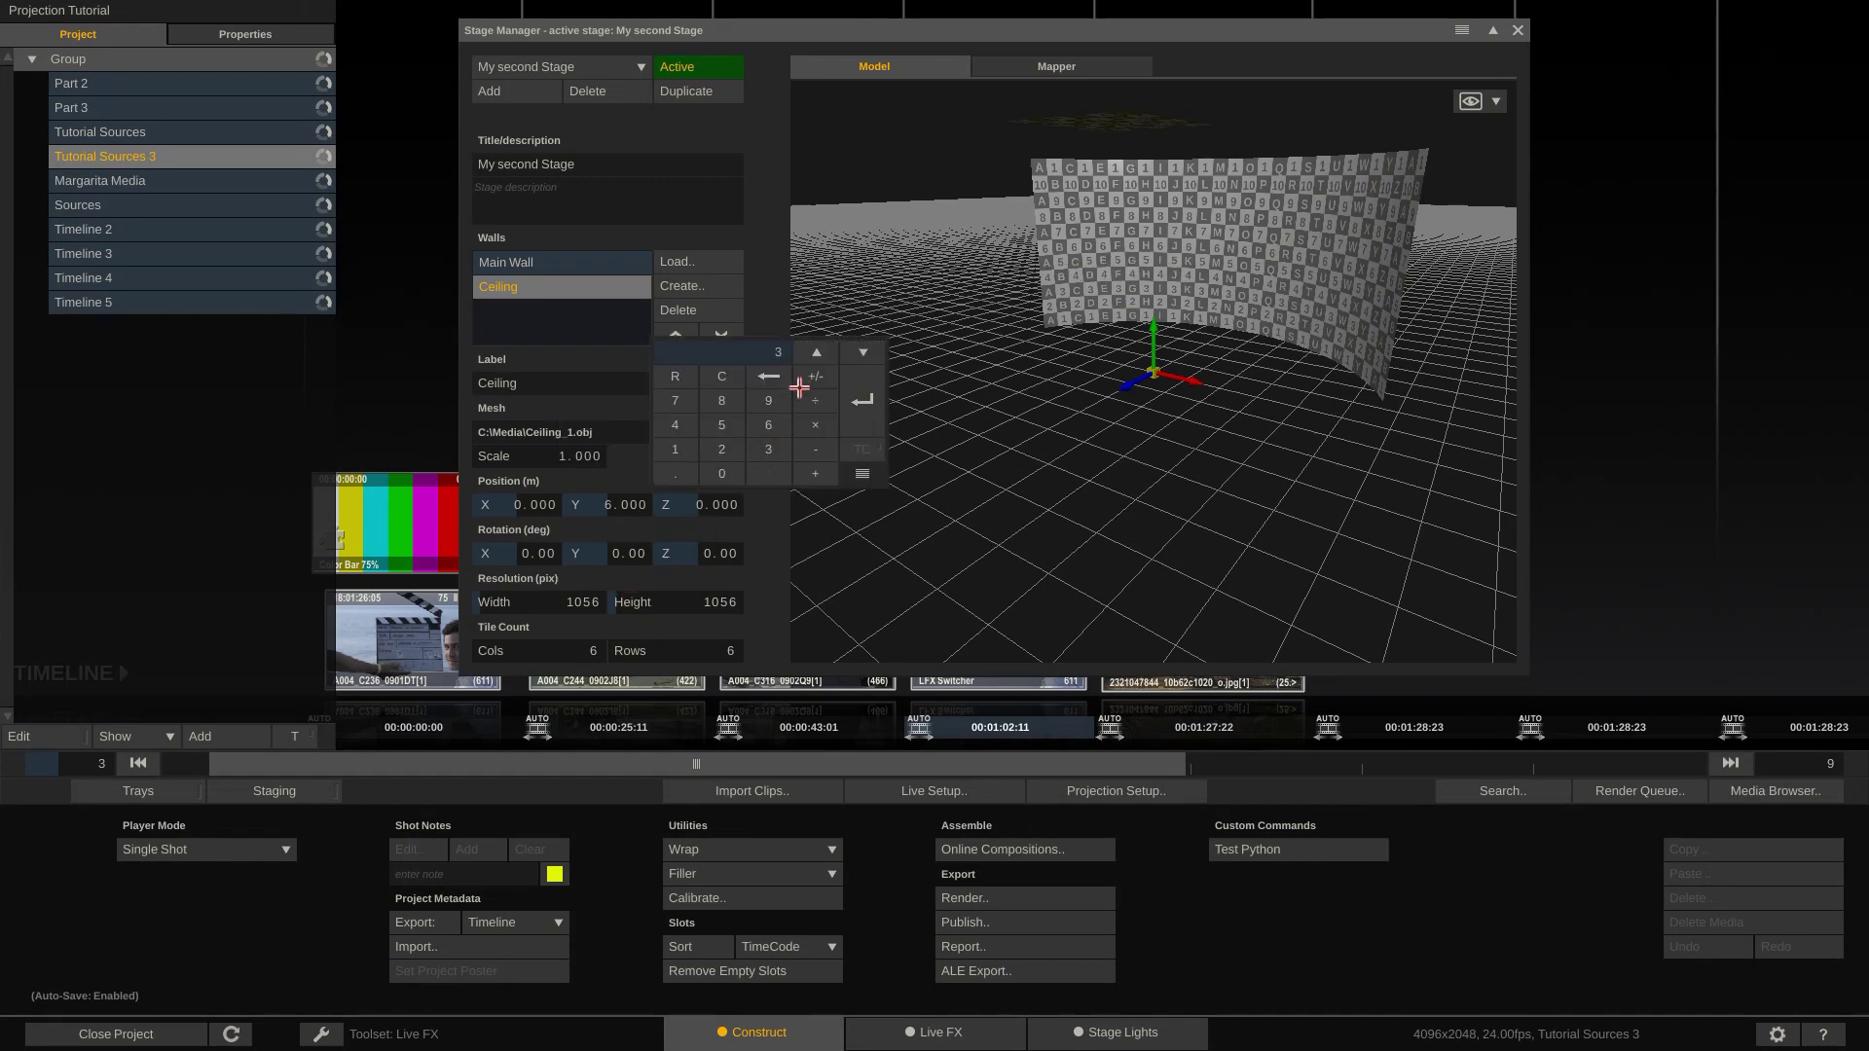
left_click(815, 376)
left_click(863, 400)
left_click_drag(1084, 379, 1179, 427)
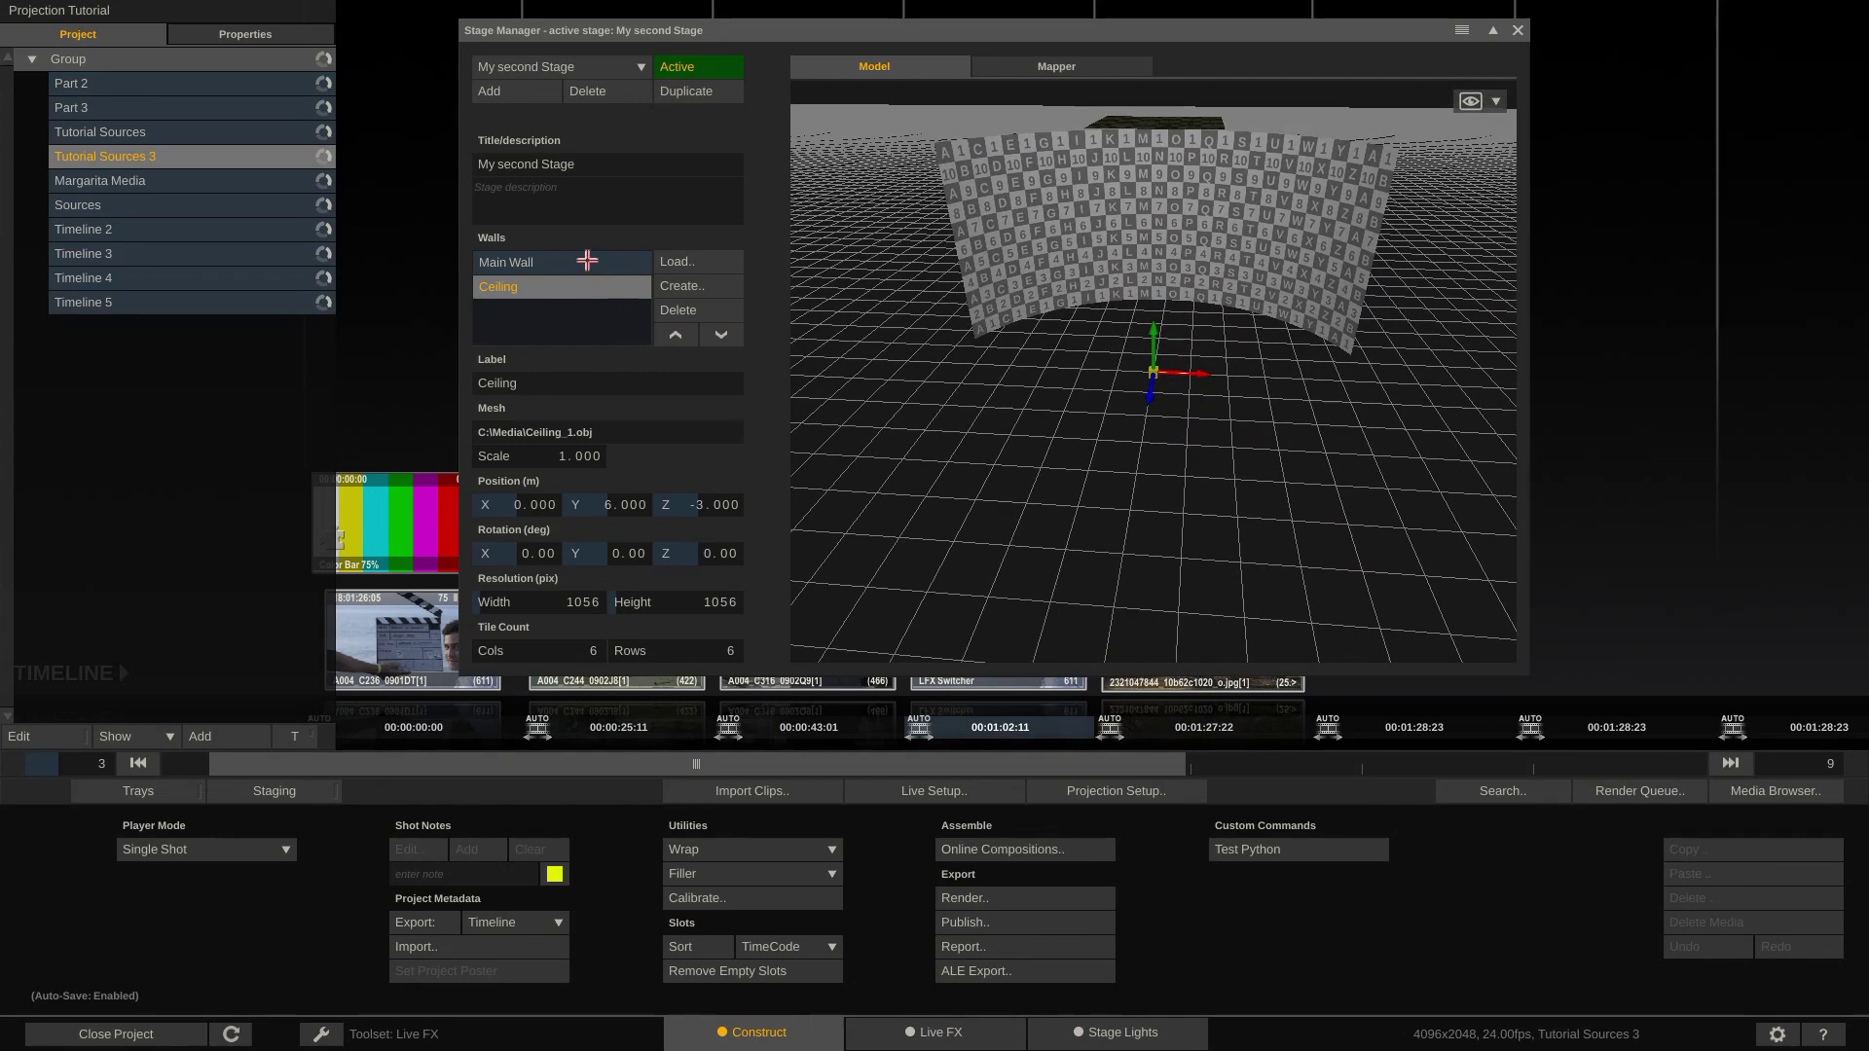
left_click(587, 260)
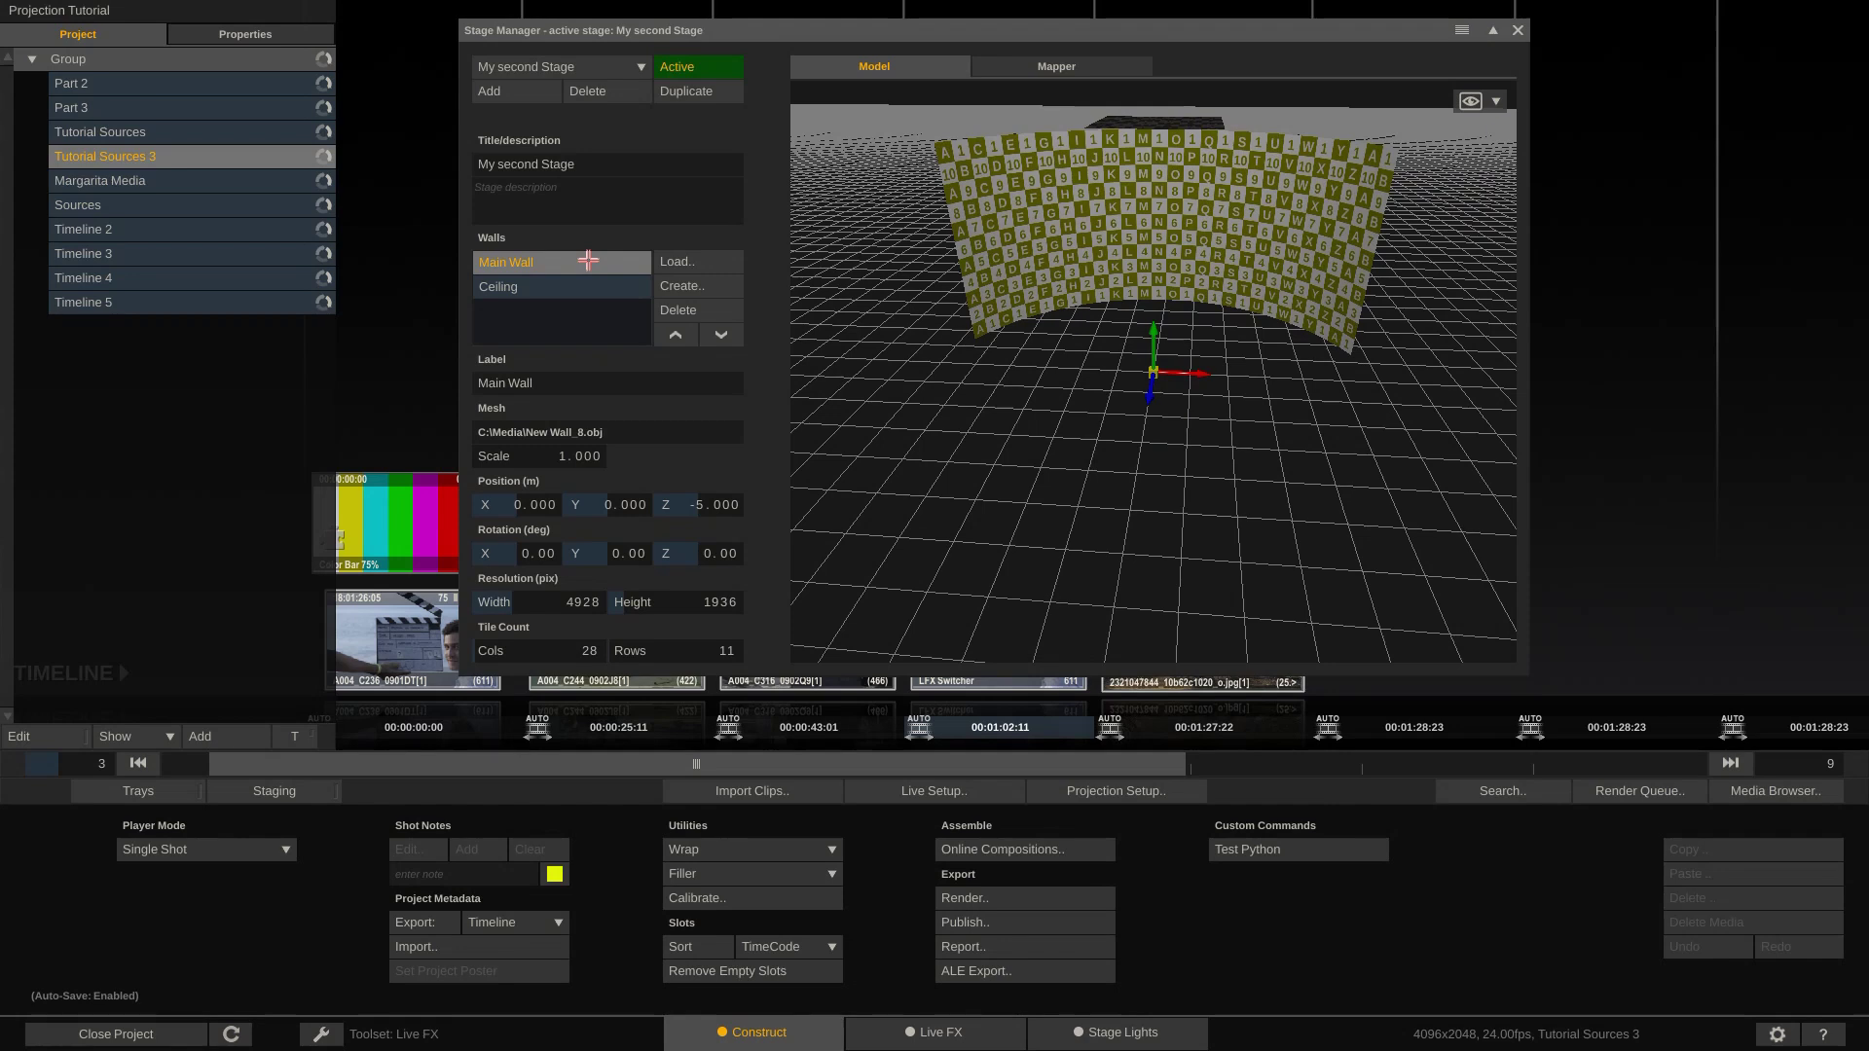
Step: Map the Ceiling wall onto the DeckLink Quad (1) - 2 display, then orbit the 3D model
left_click(1082, 66)
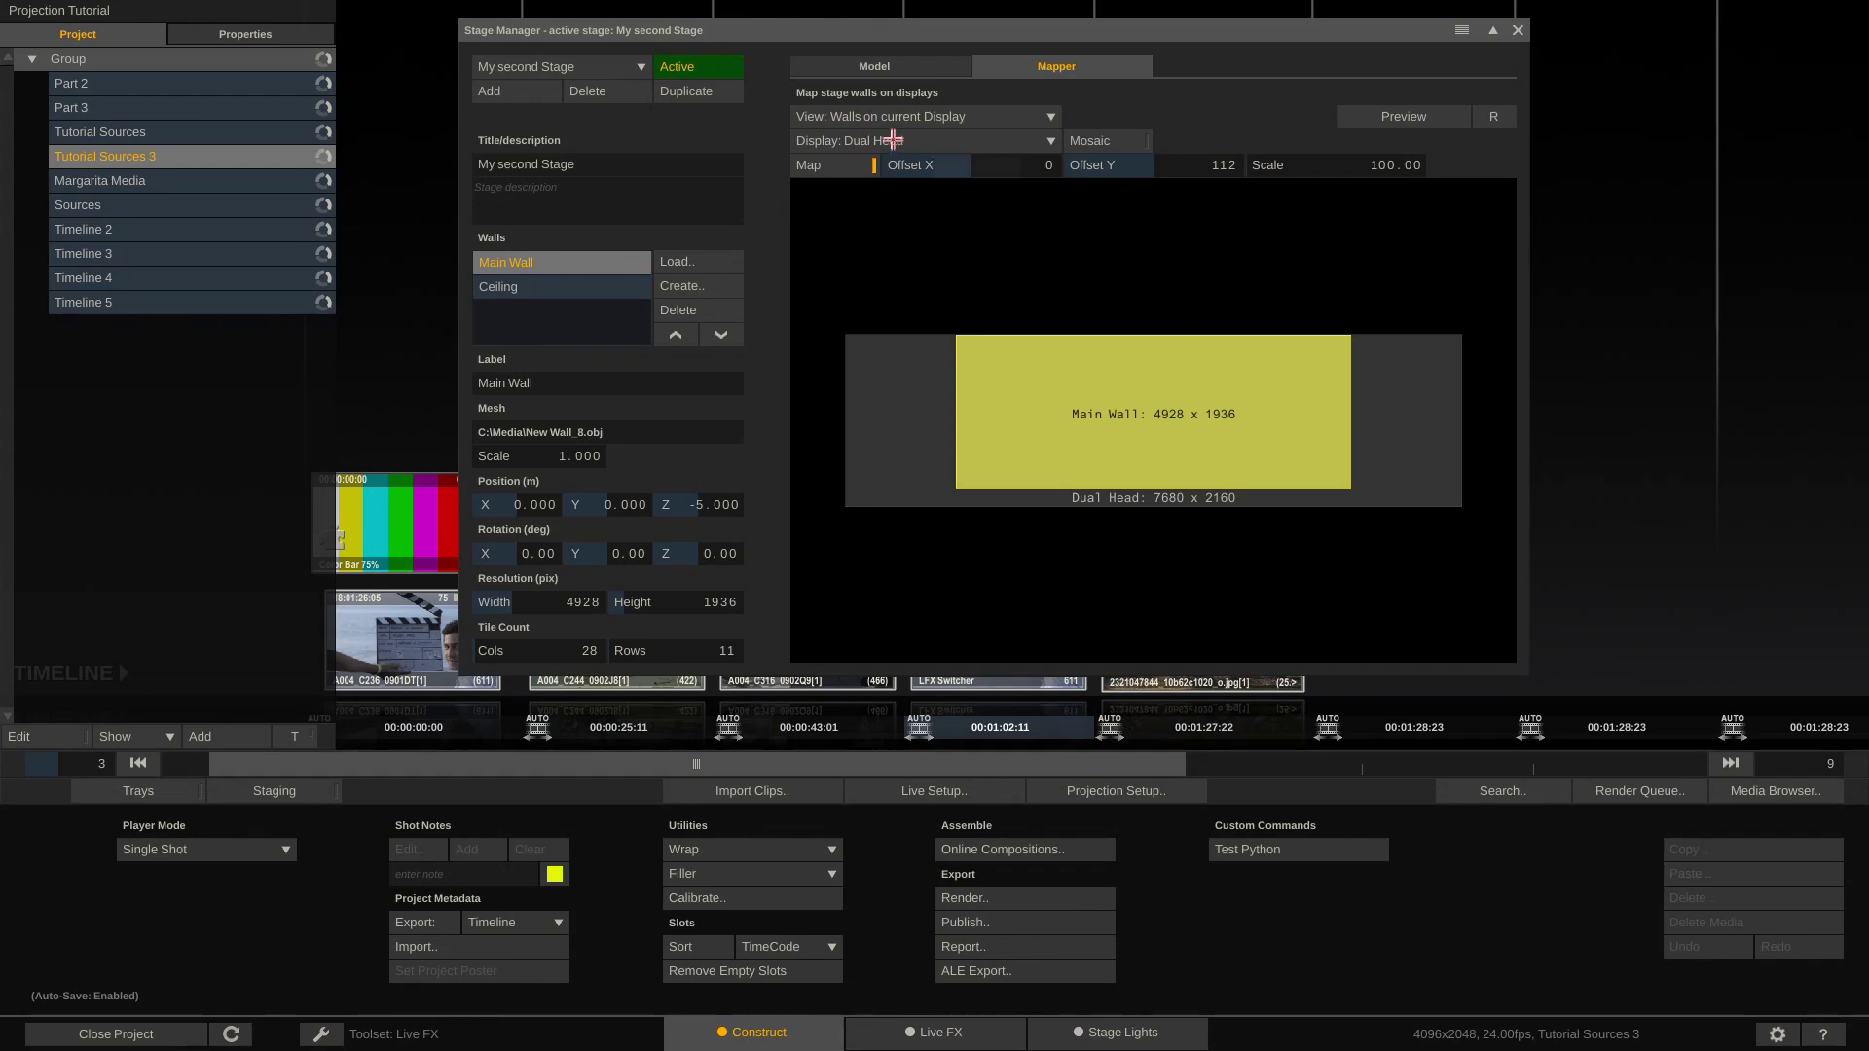
left_click(589, 288)
left_click(948, 136)
left_click(910, 165)
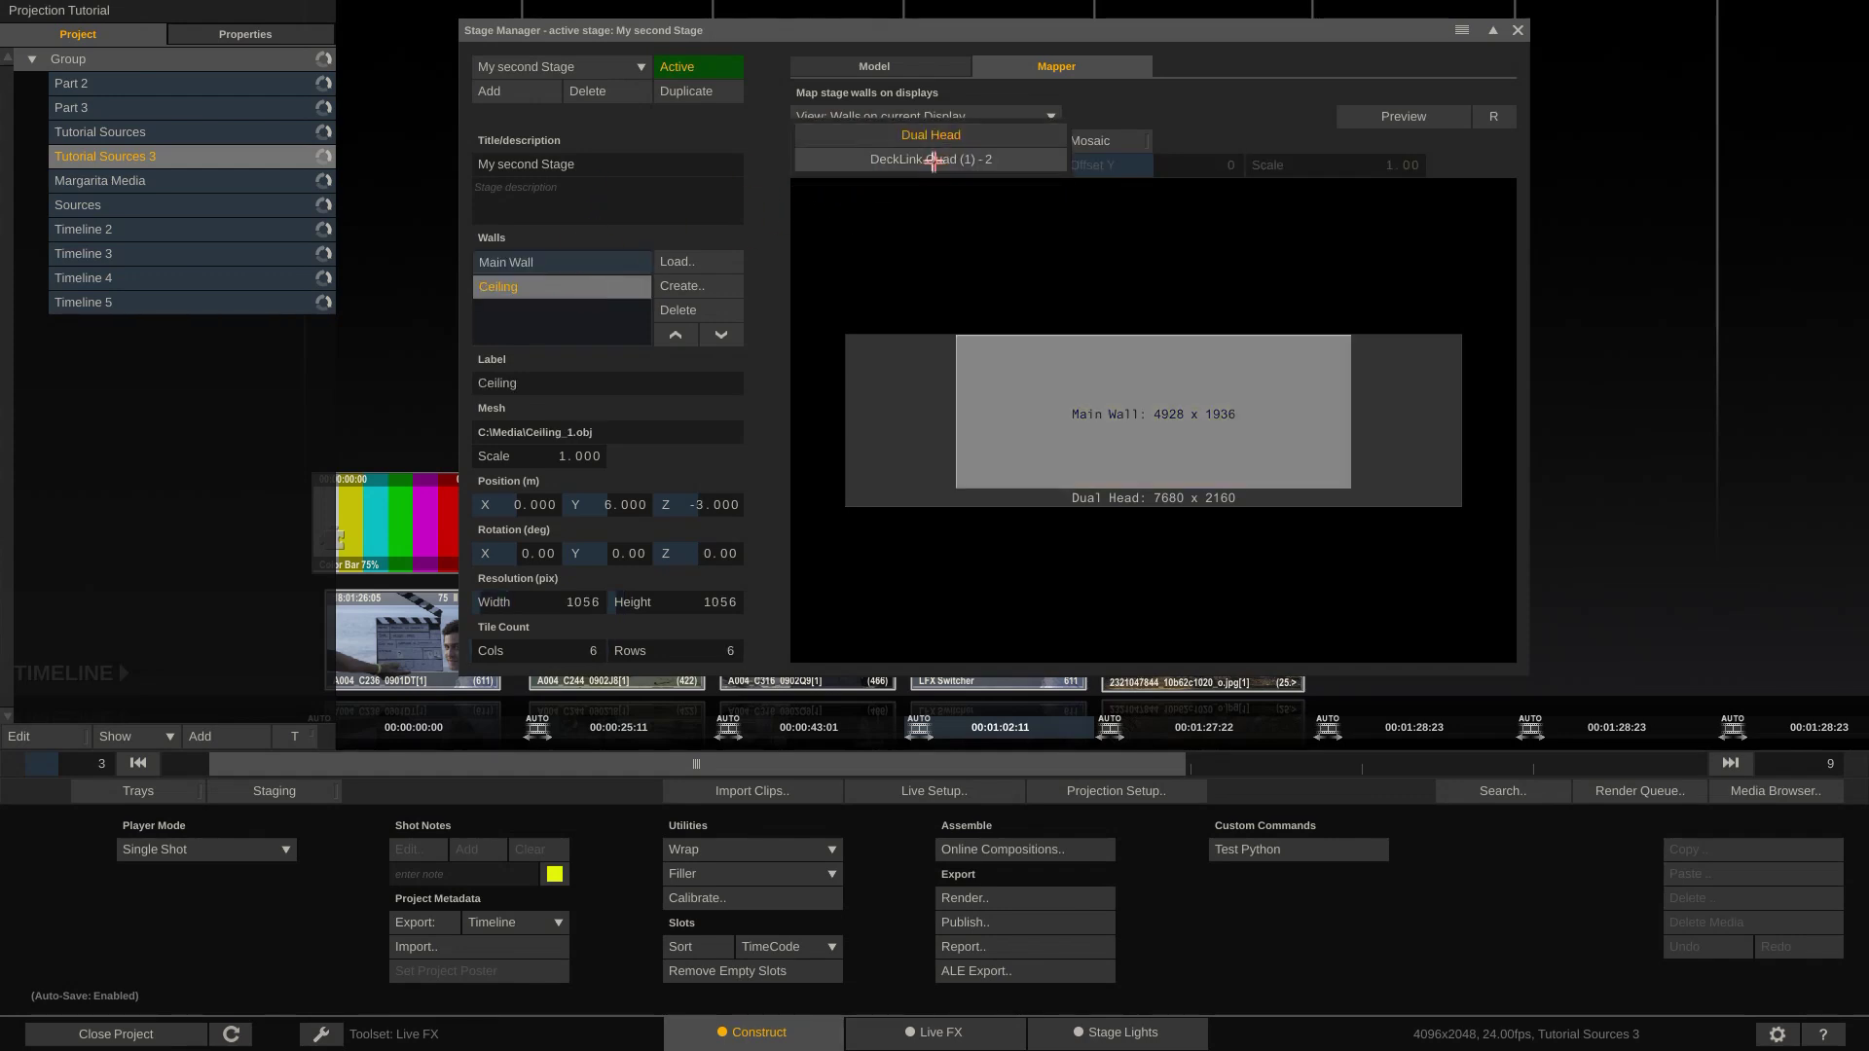
left_click(832, 167)
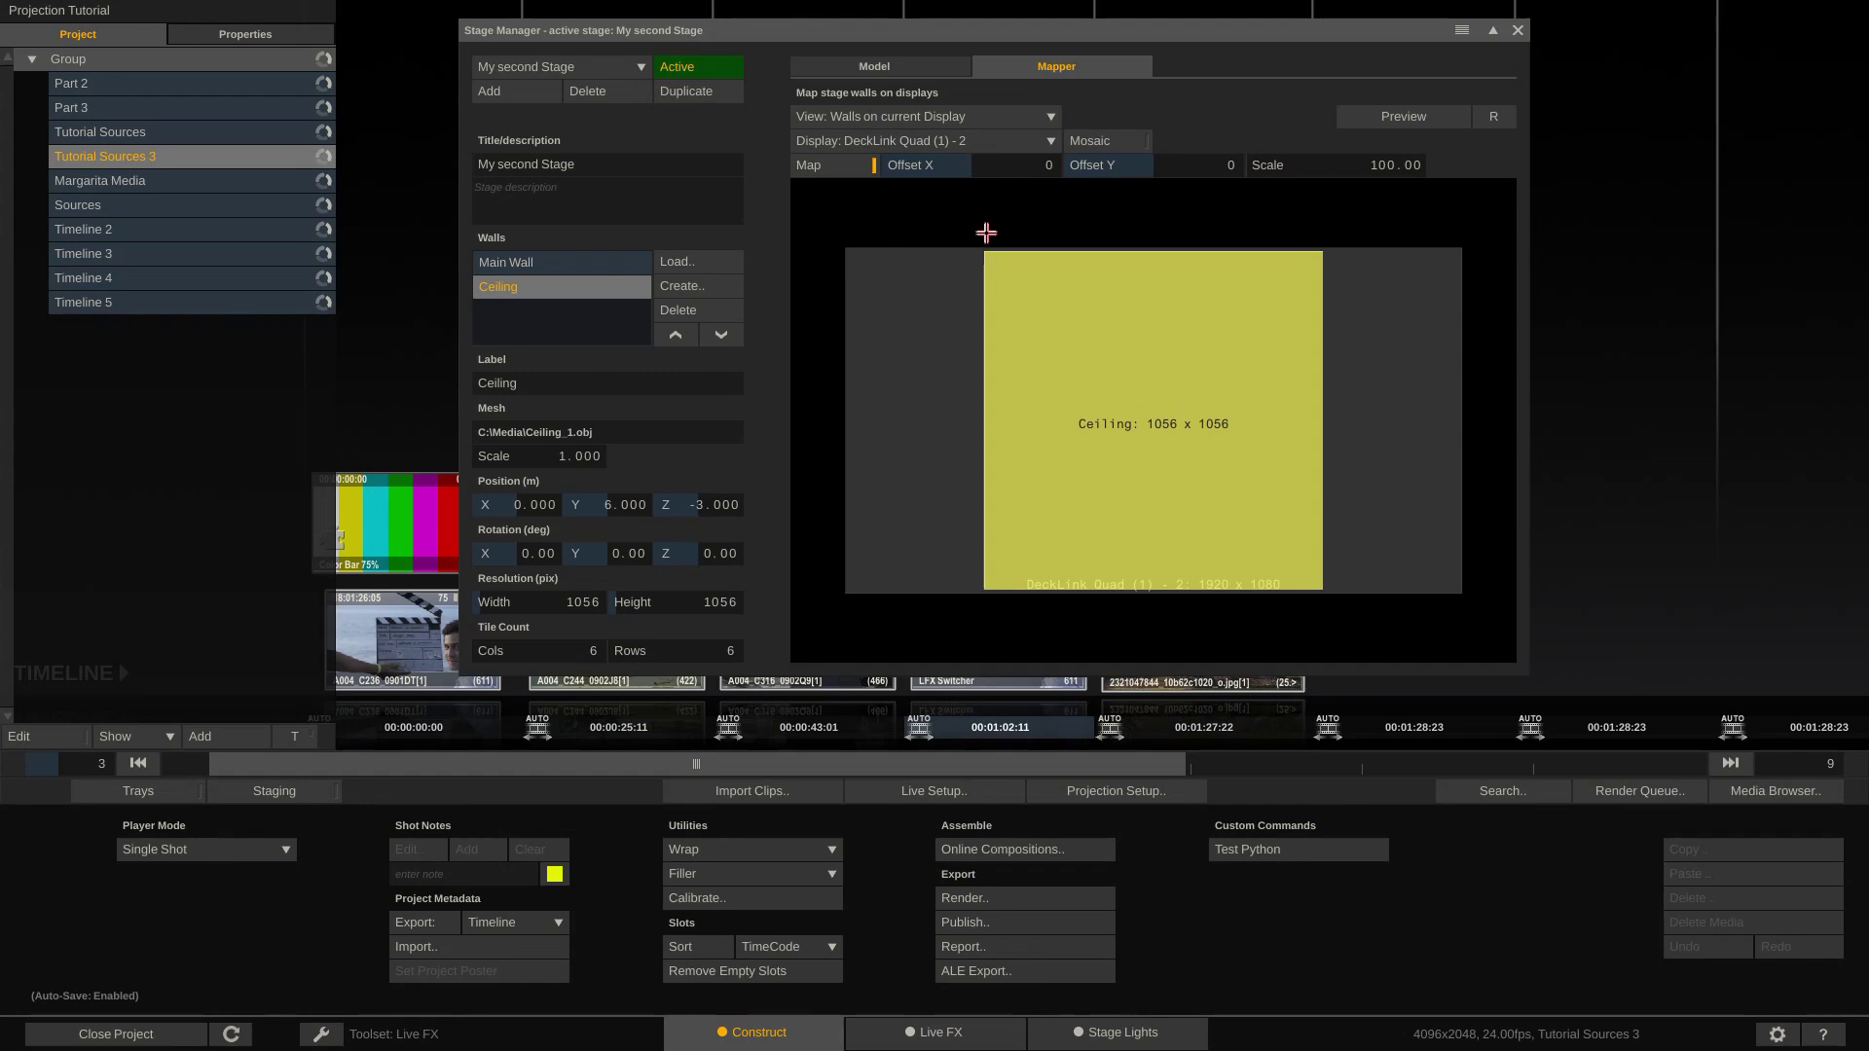
left_click(897, 65)
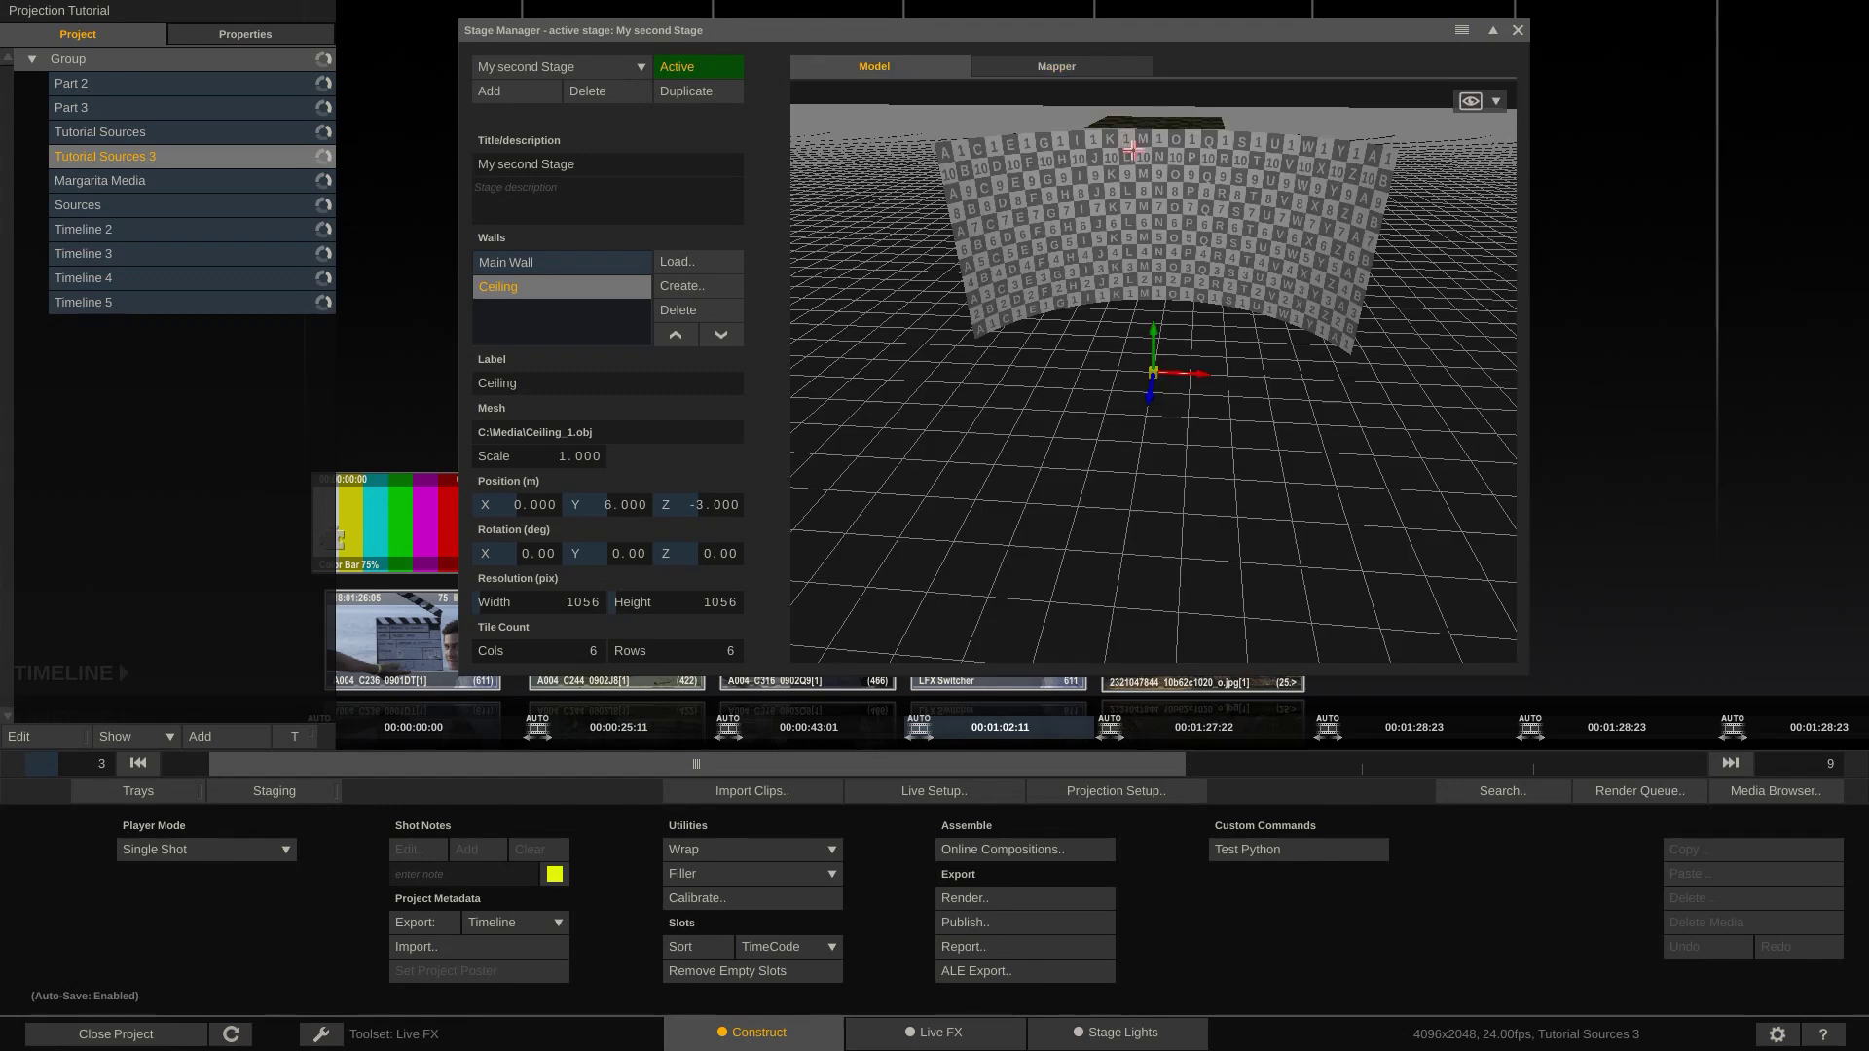
left_click_drag(1092, 357, 1049, 319)
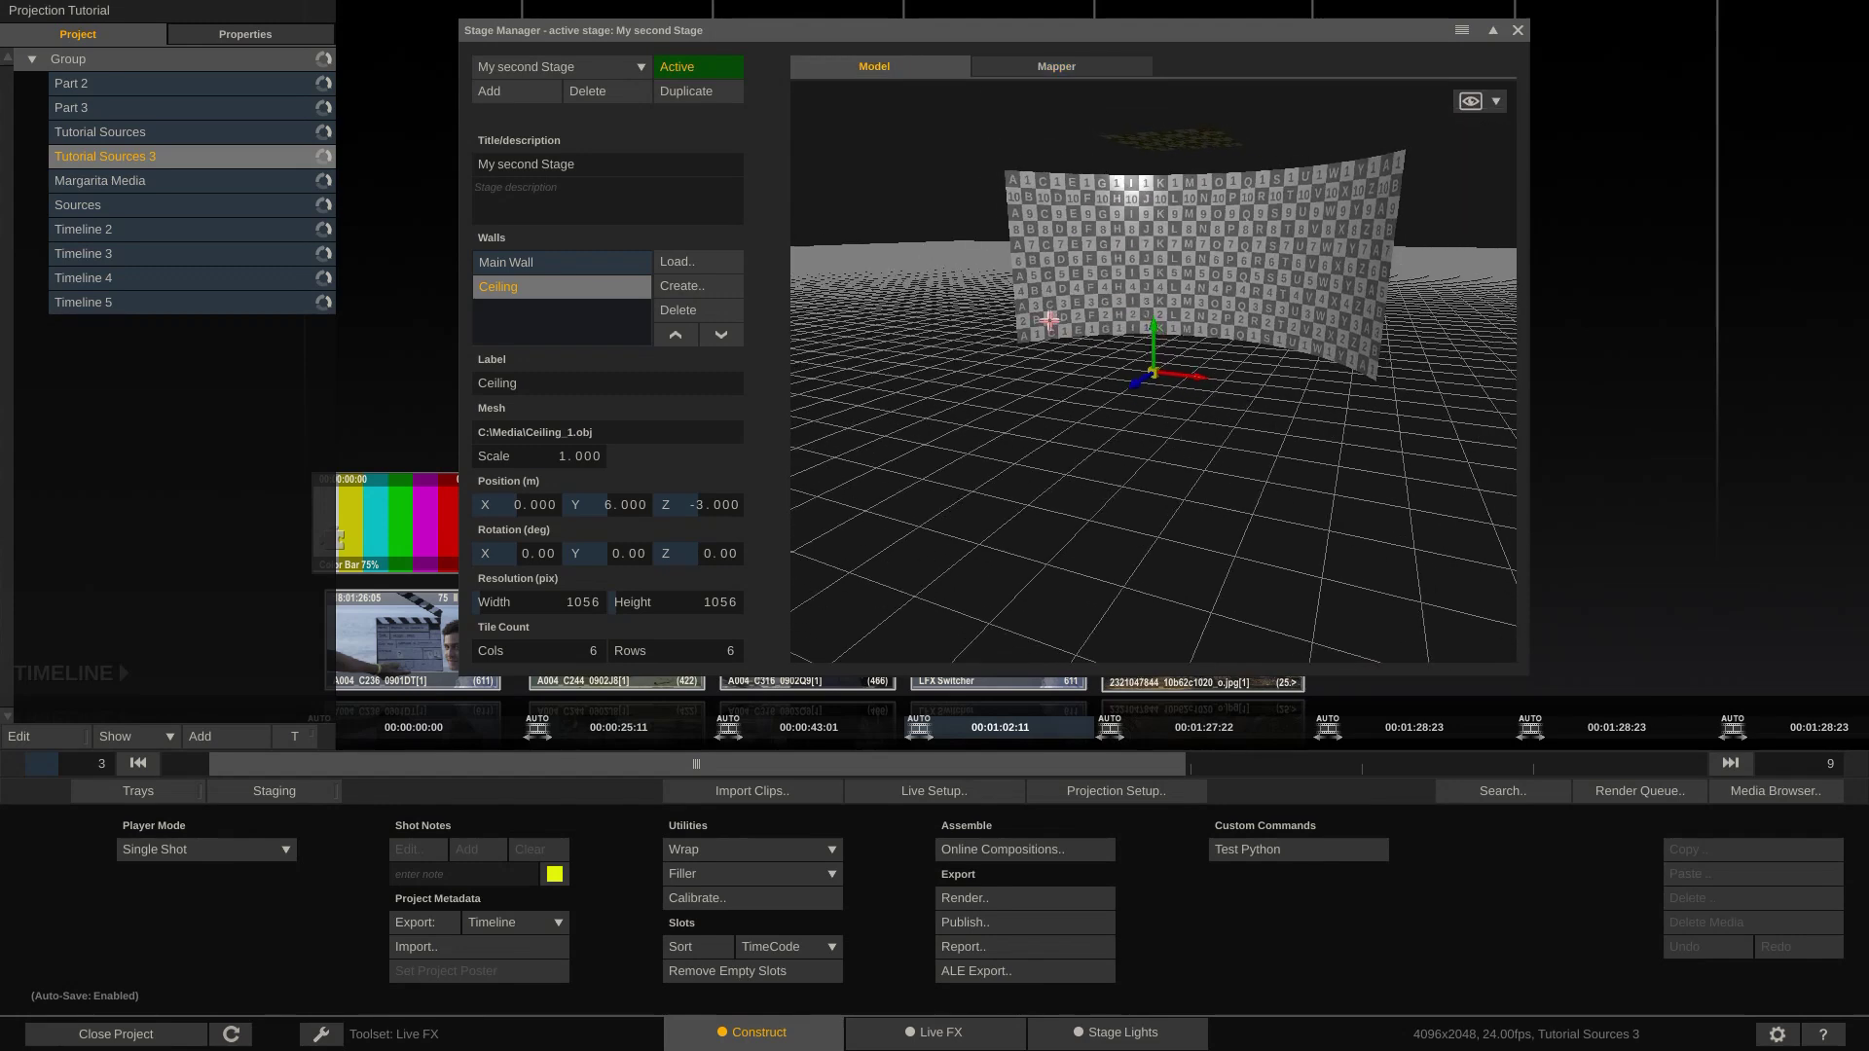
Step: Close Stage Manager and add the 360 garden image as the composition's media
left_click(1517, 30)
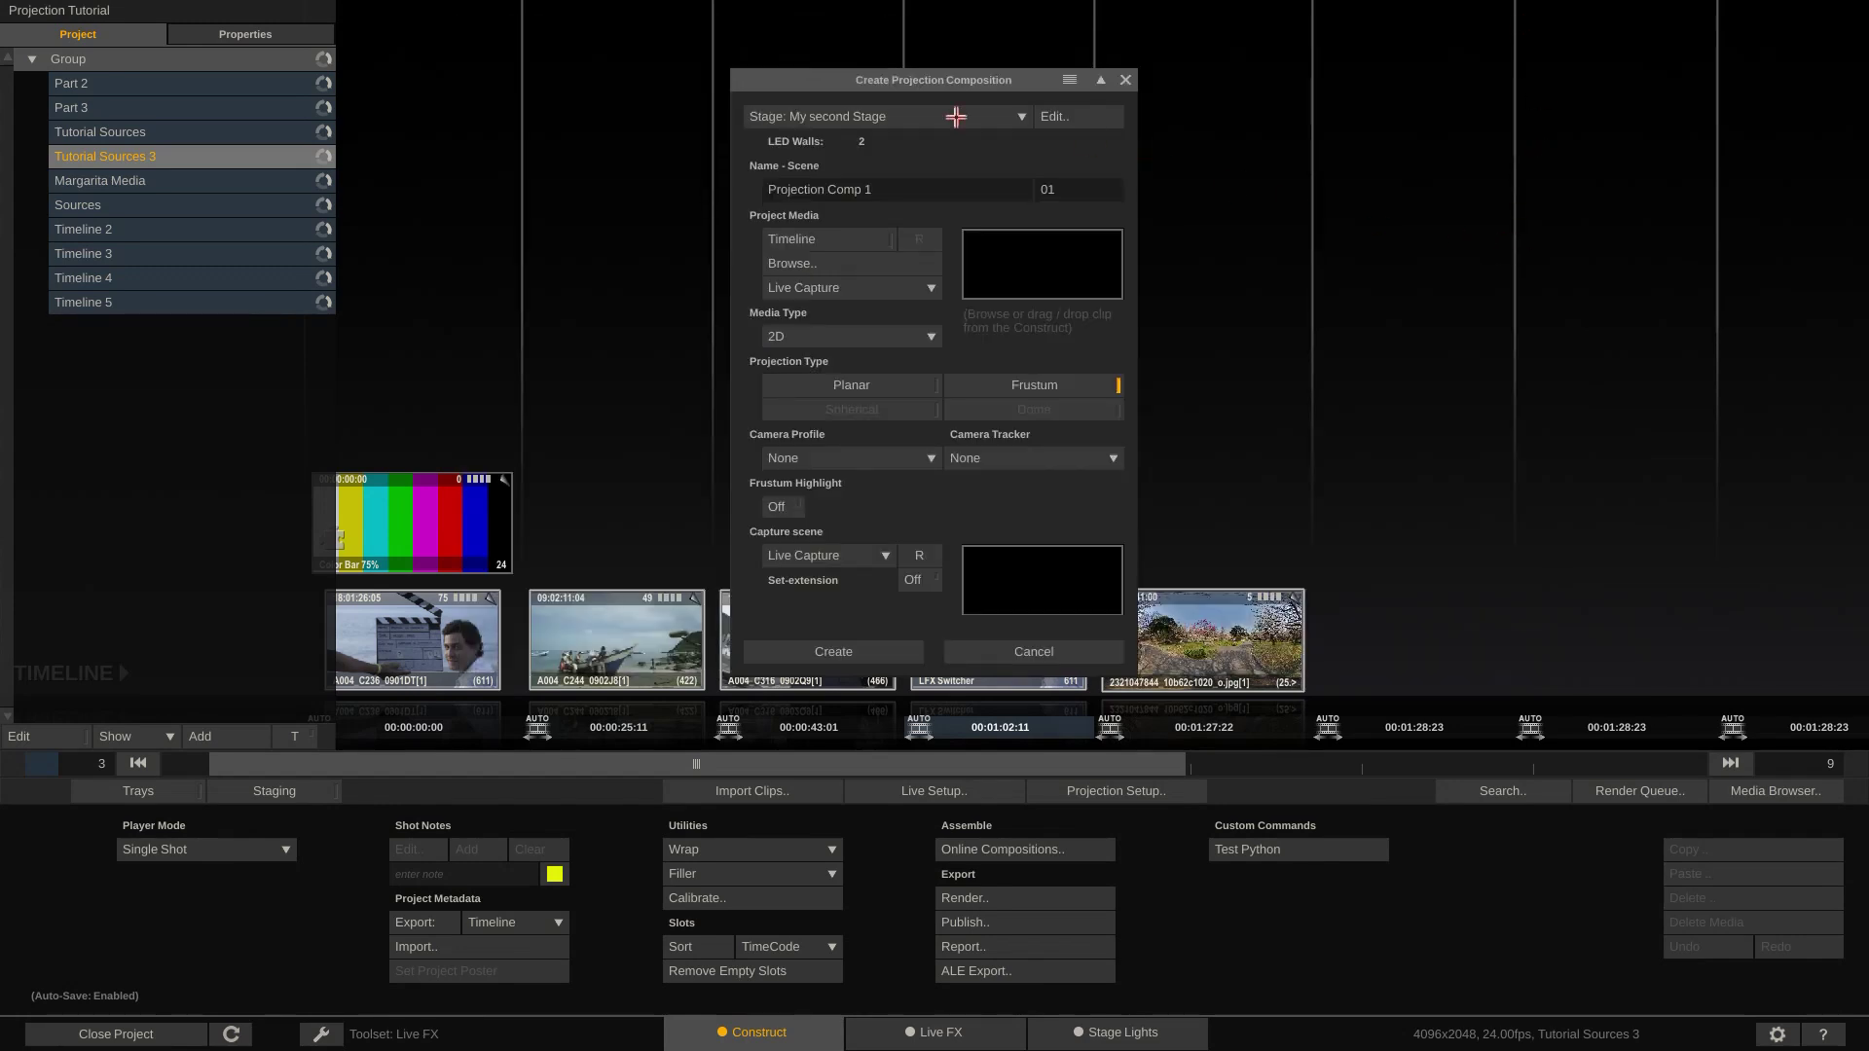
left_click_drag(955, 81, 944, 73)
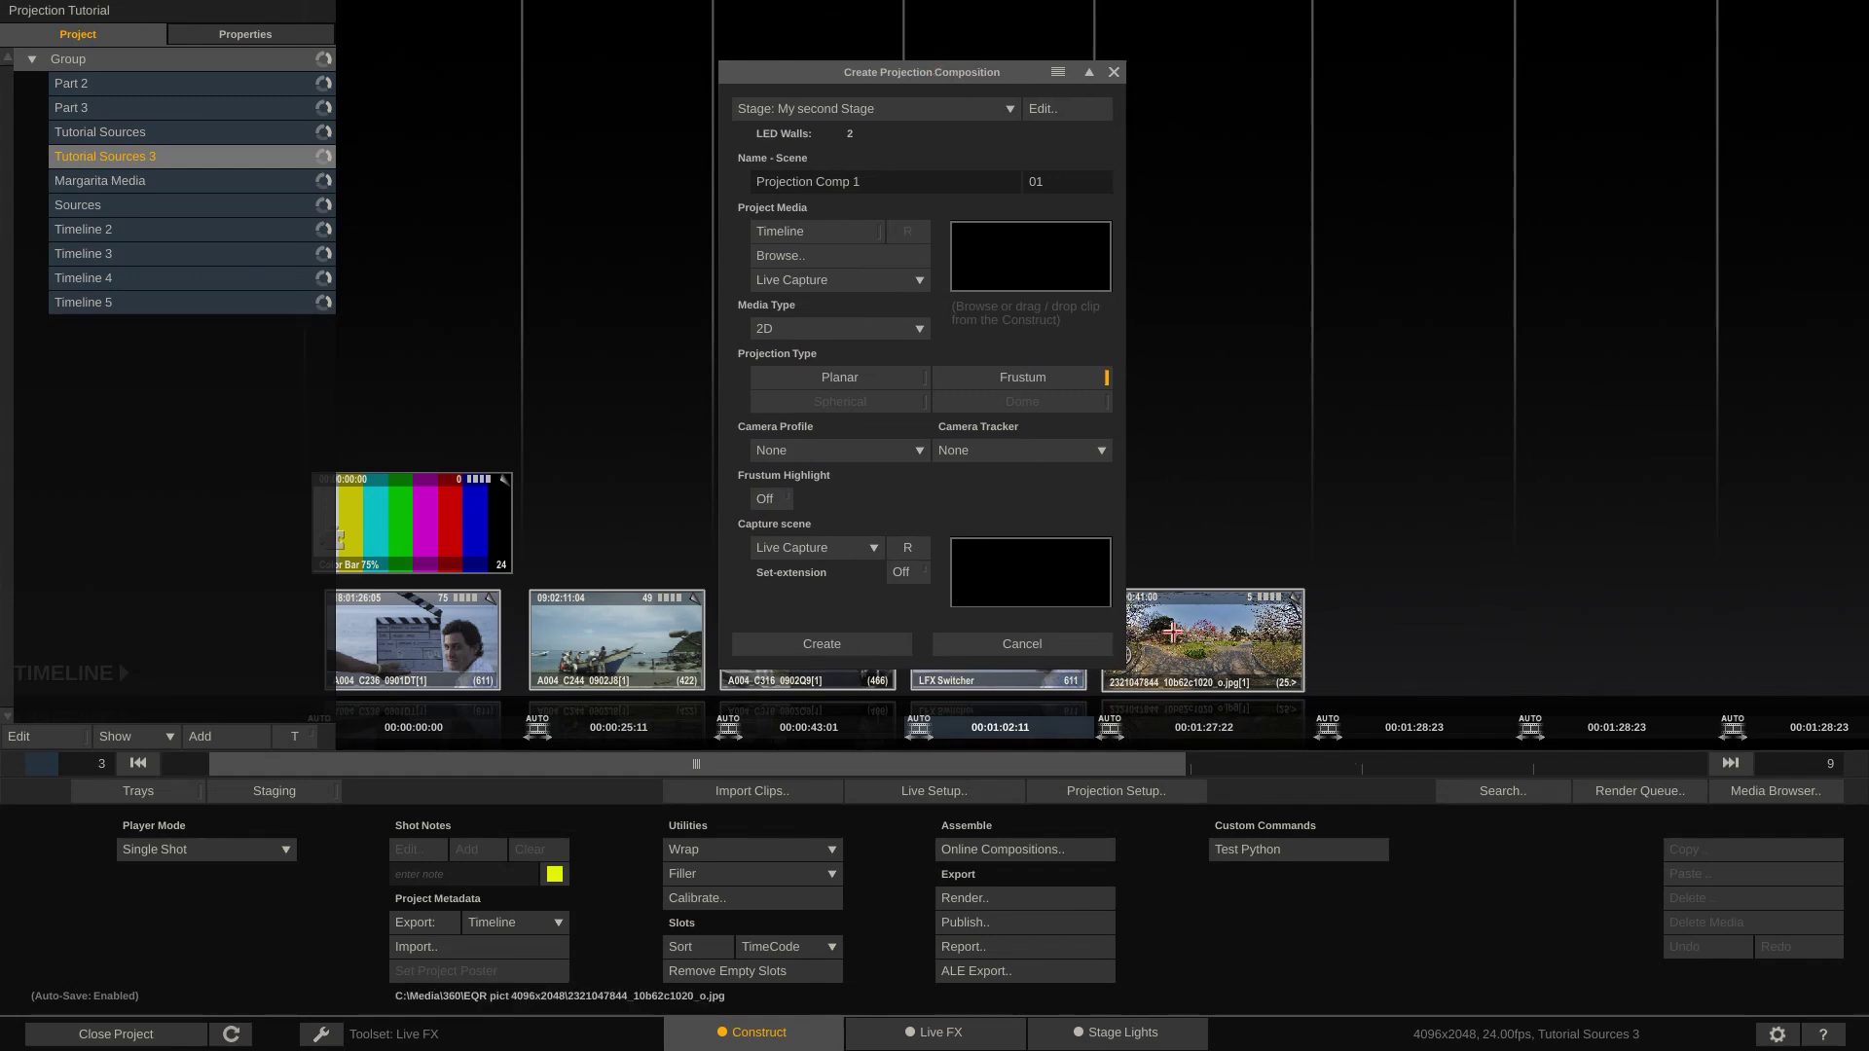
left_click_drag(1174, 633, 1037, 258)
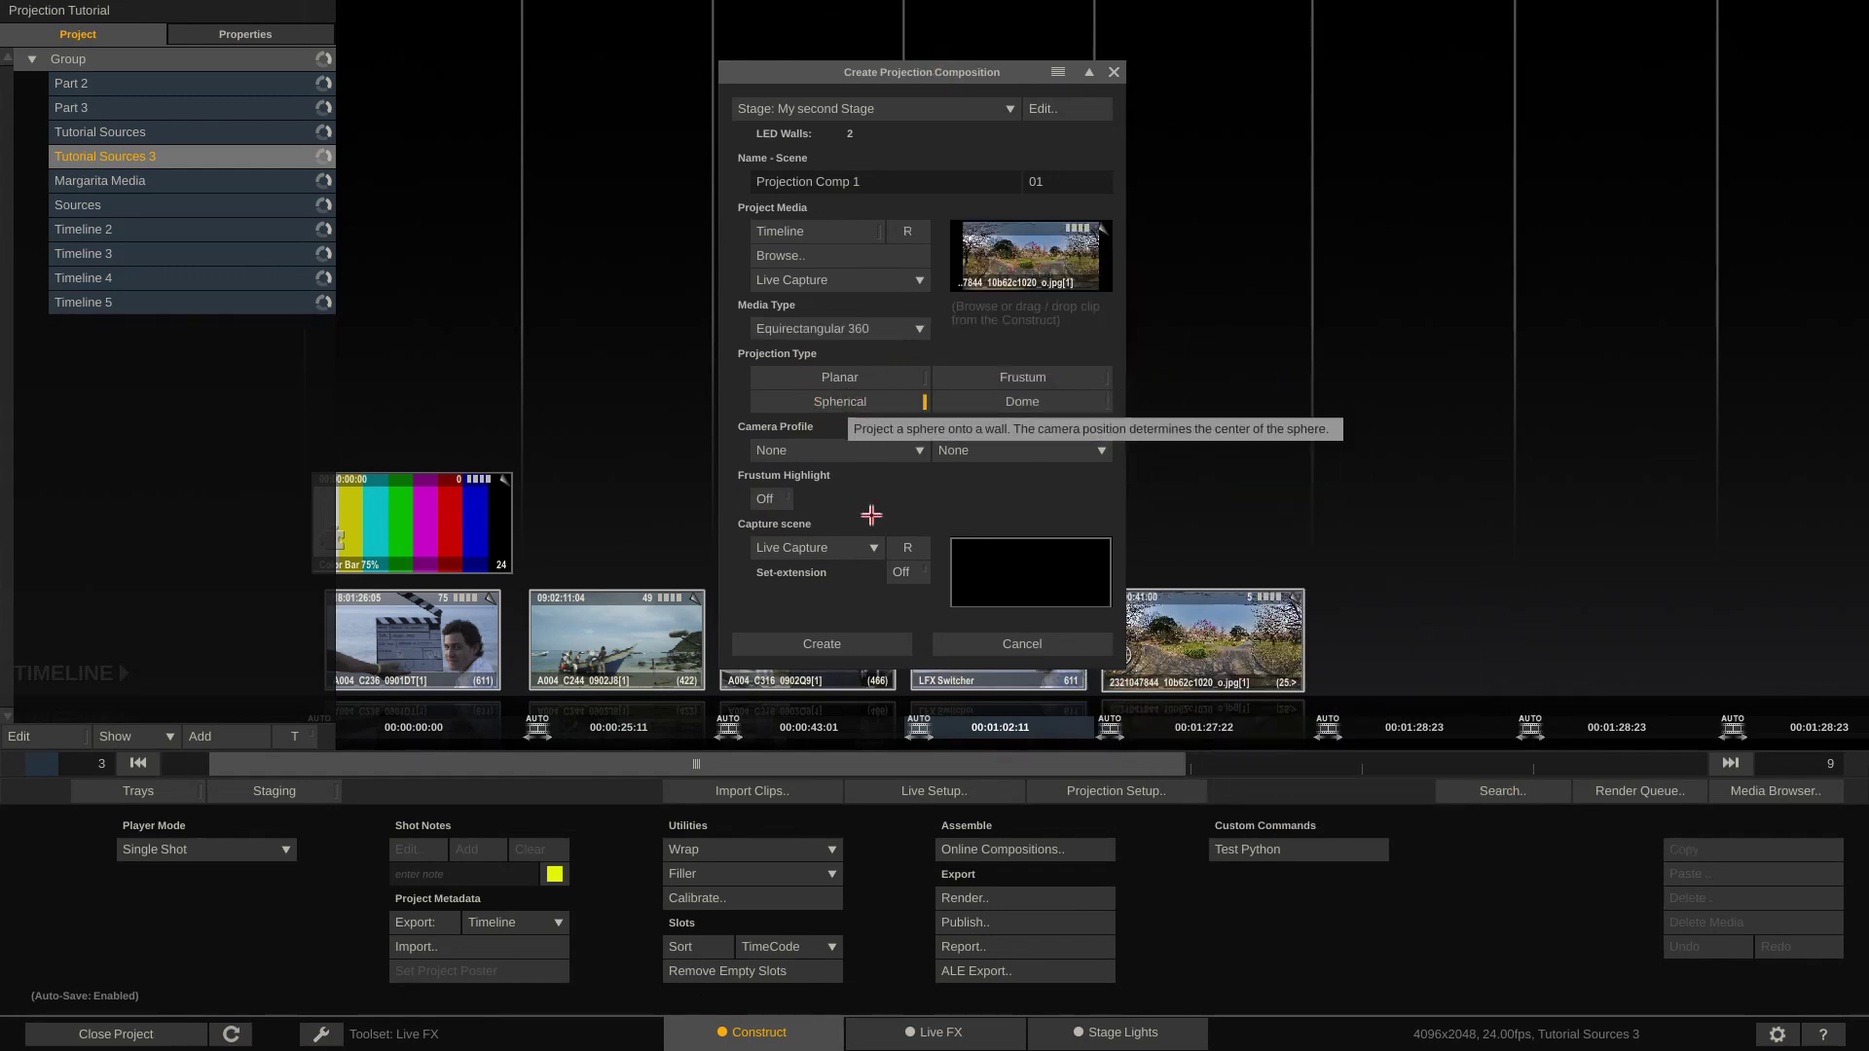
Step: Set camera profile Panasonic EVA1, tracker FreeD, frustum highlight on, and create the comp
left_click(848, 449)
left_click(779, 457)
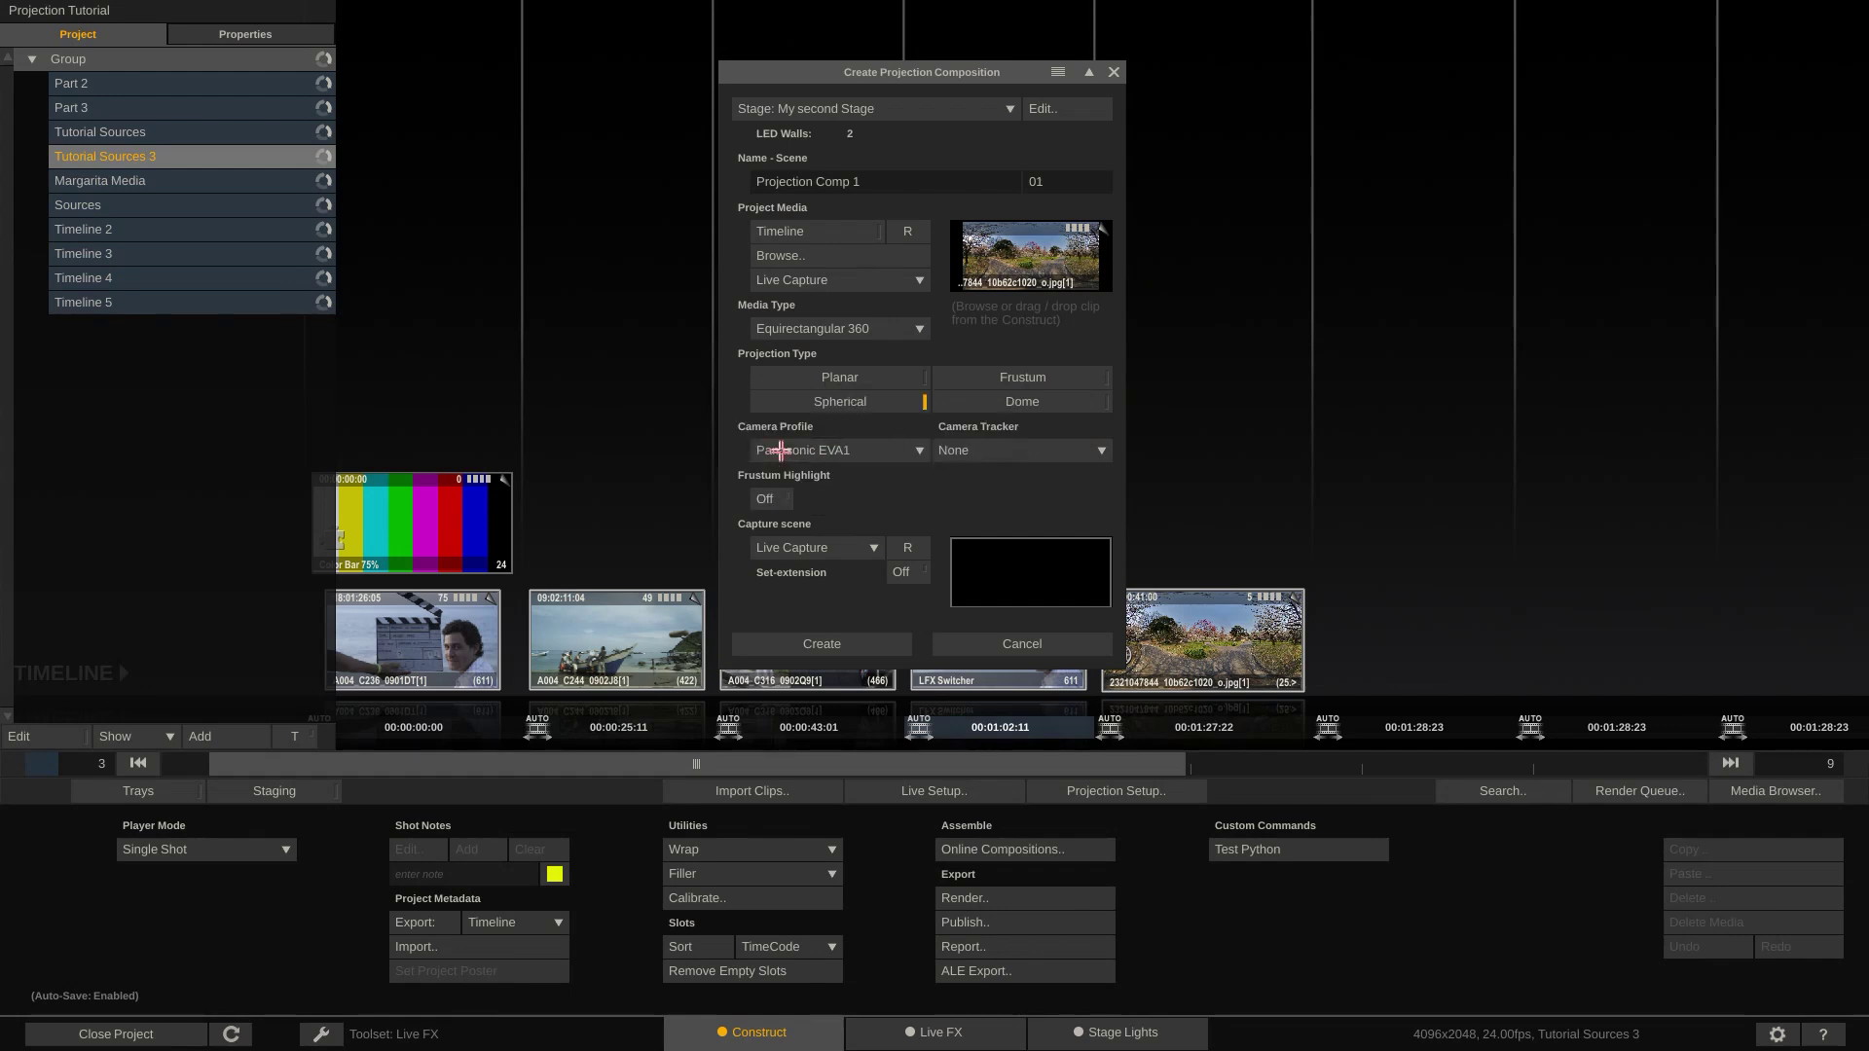
left_click(1017, 450)
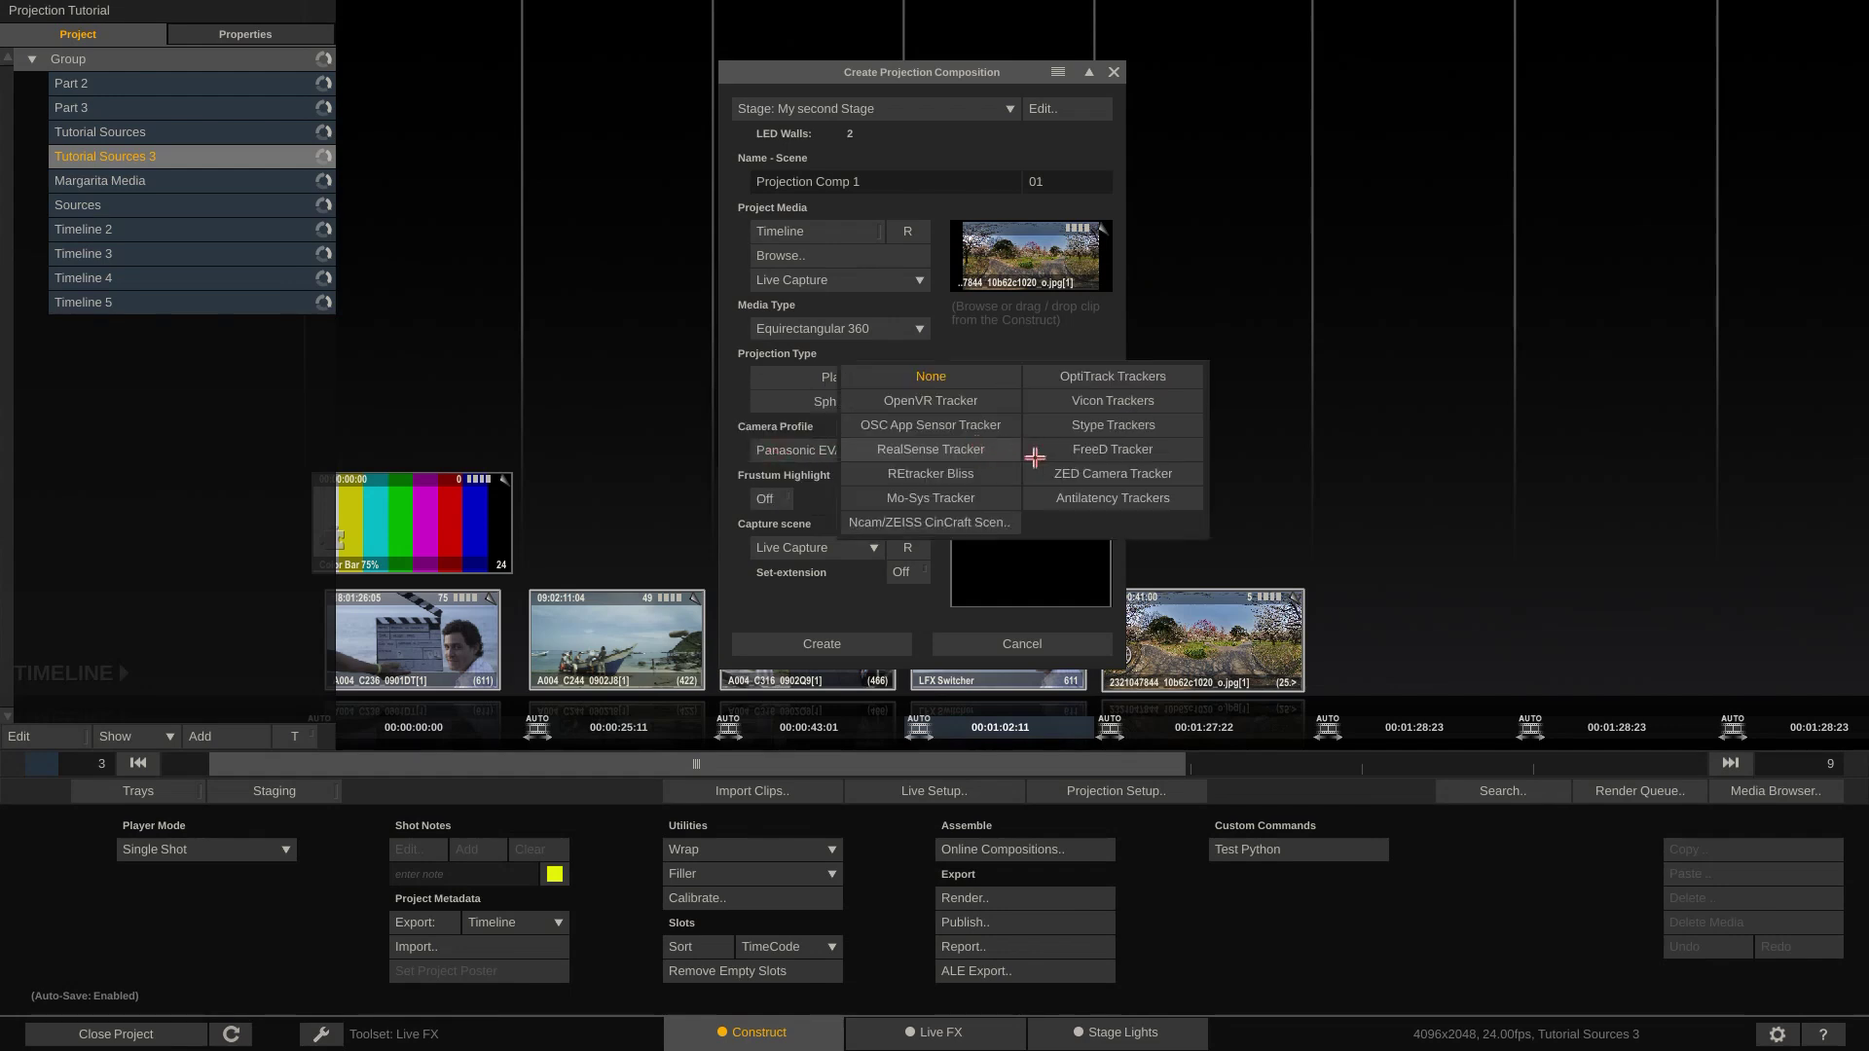
left_click(1137, 445)
left_click(768, 499)
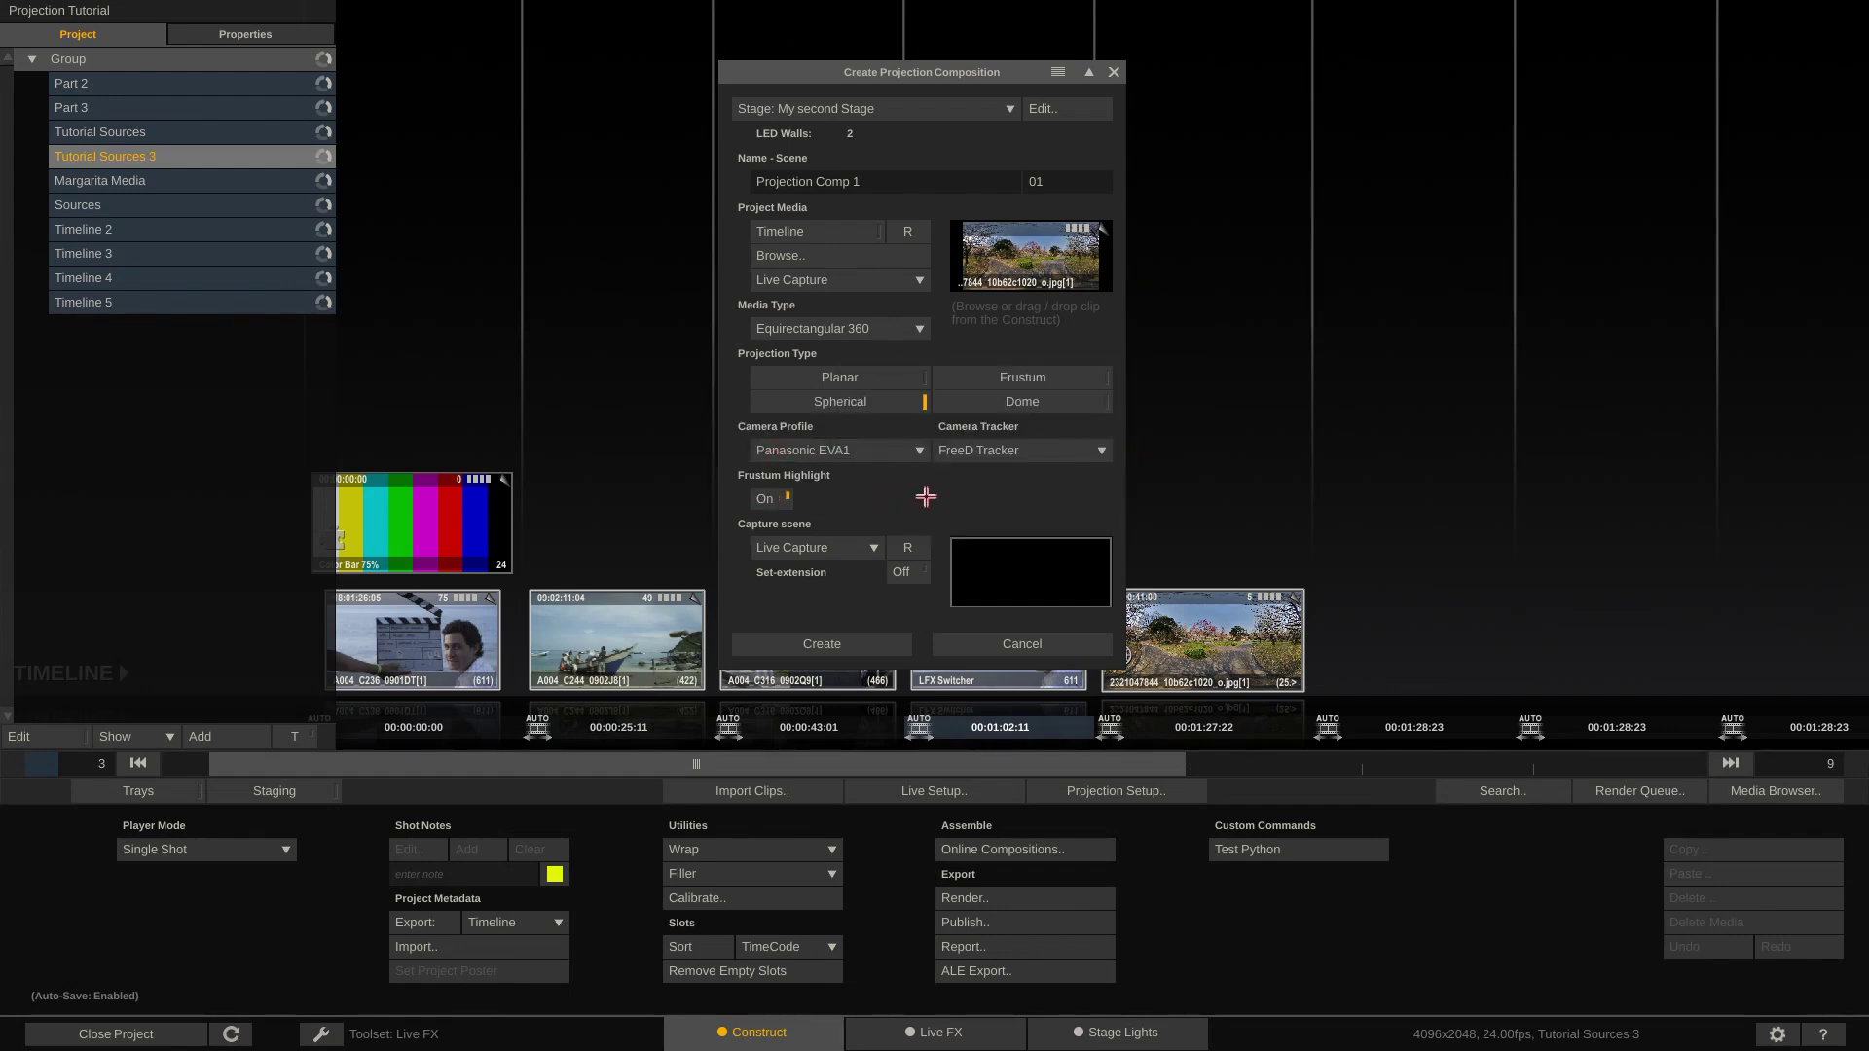
left_click(808, 646)
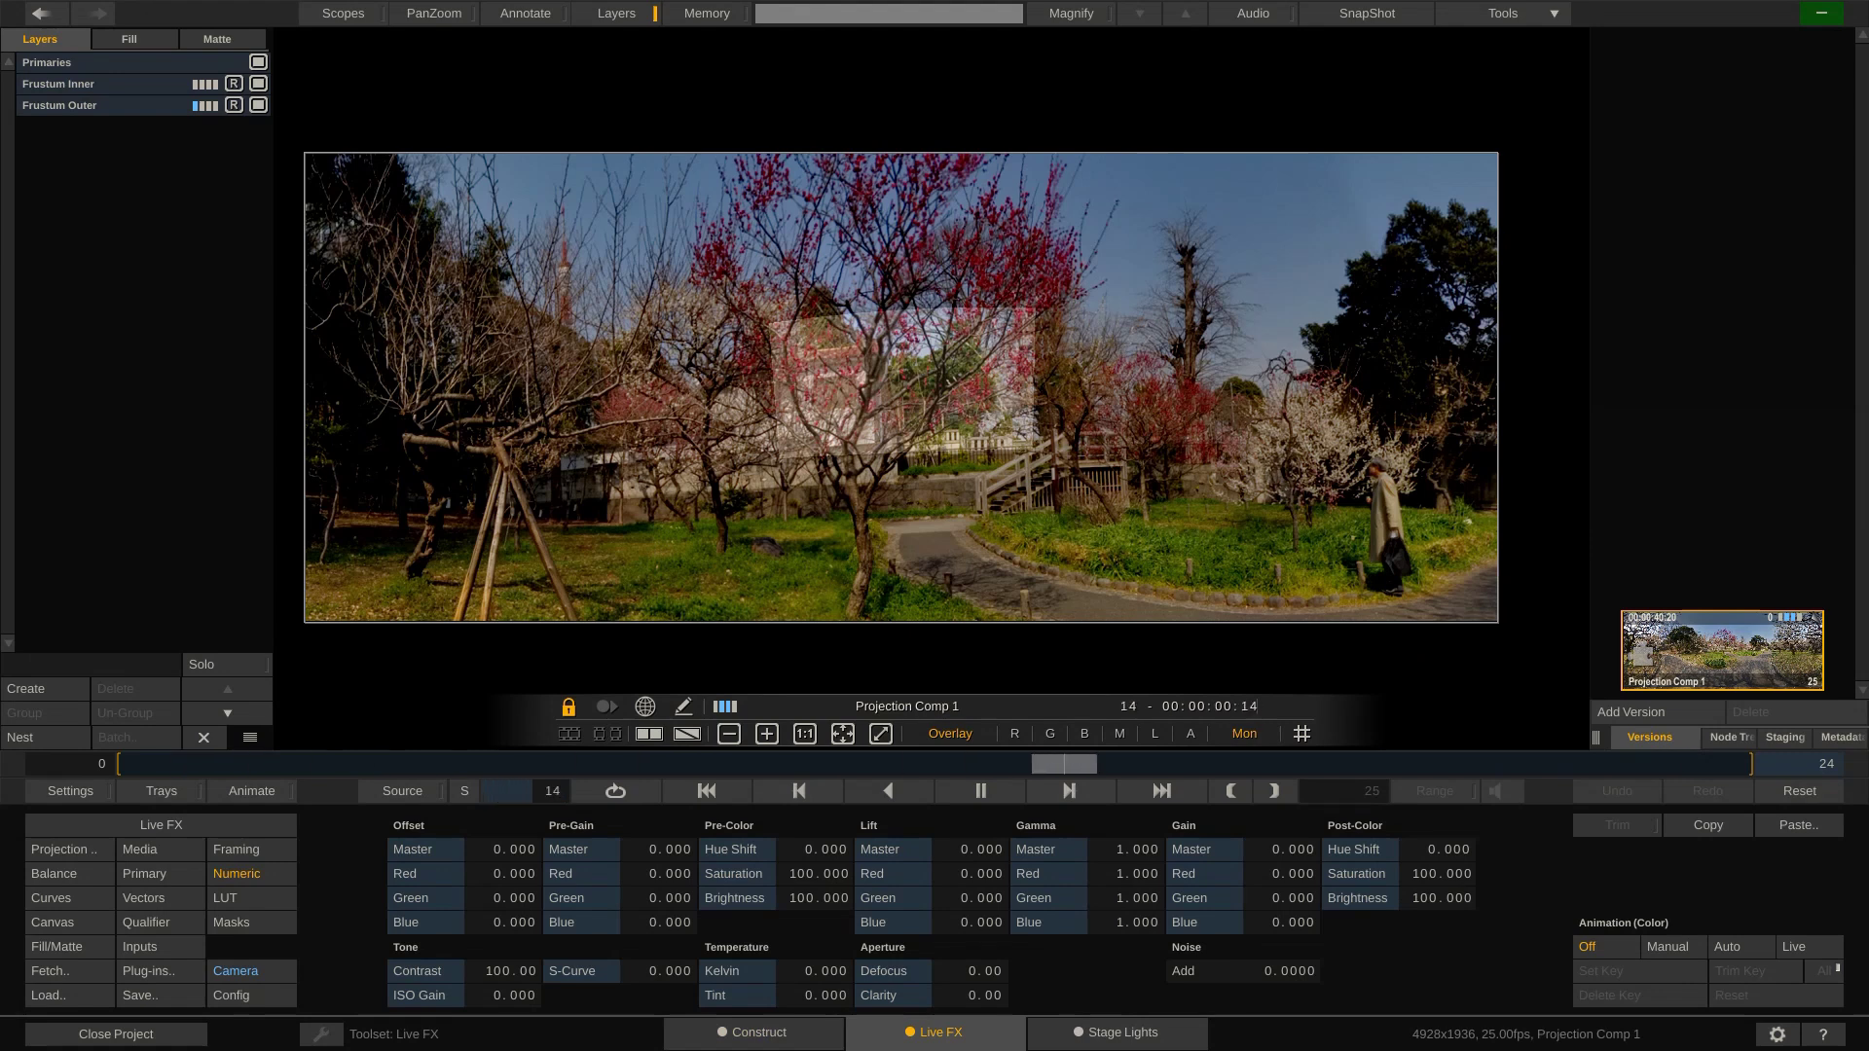
Step: Show Projection Comp 1's node tree and widen the viewer beside it
left_click(1744, 743)
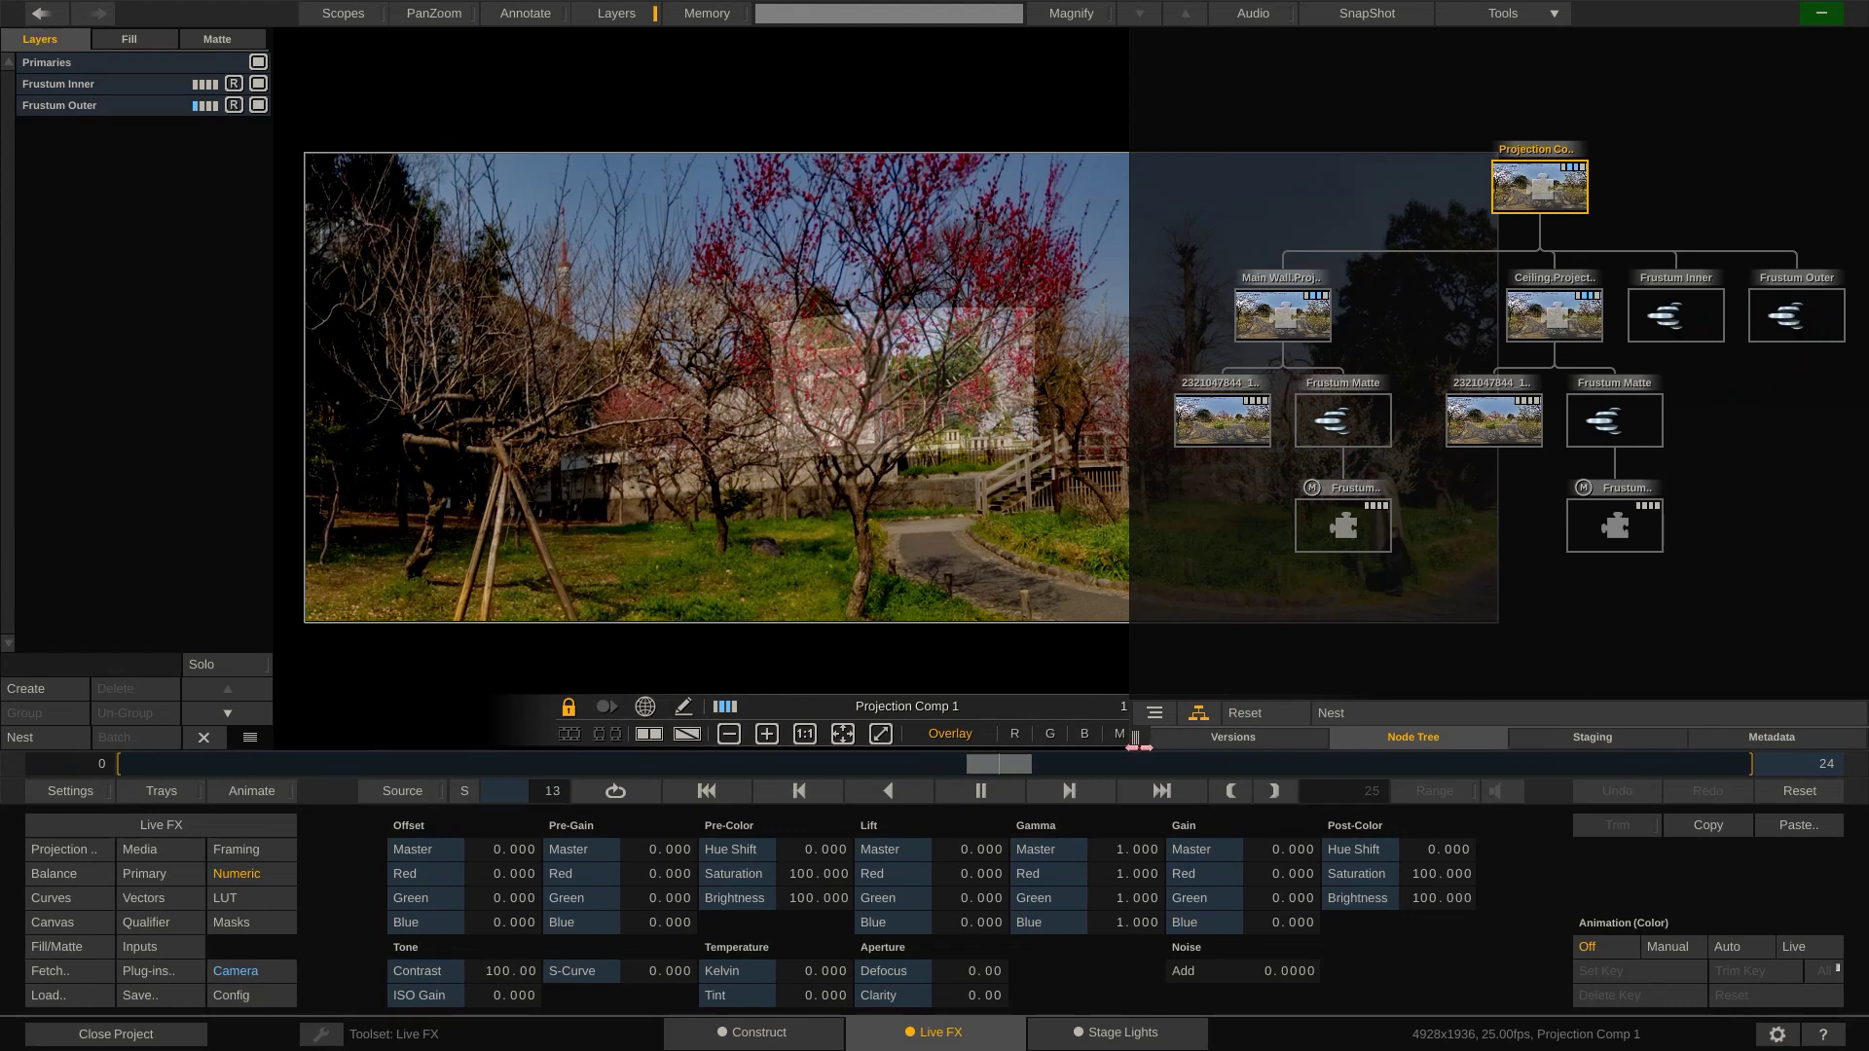
left_click_drag(1134, 746, 1326, 744)
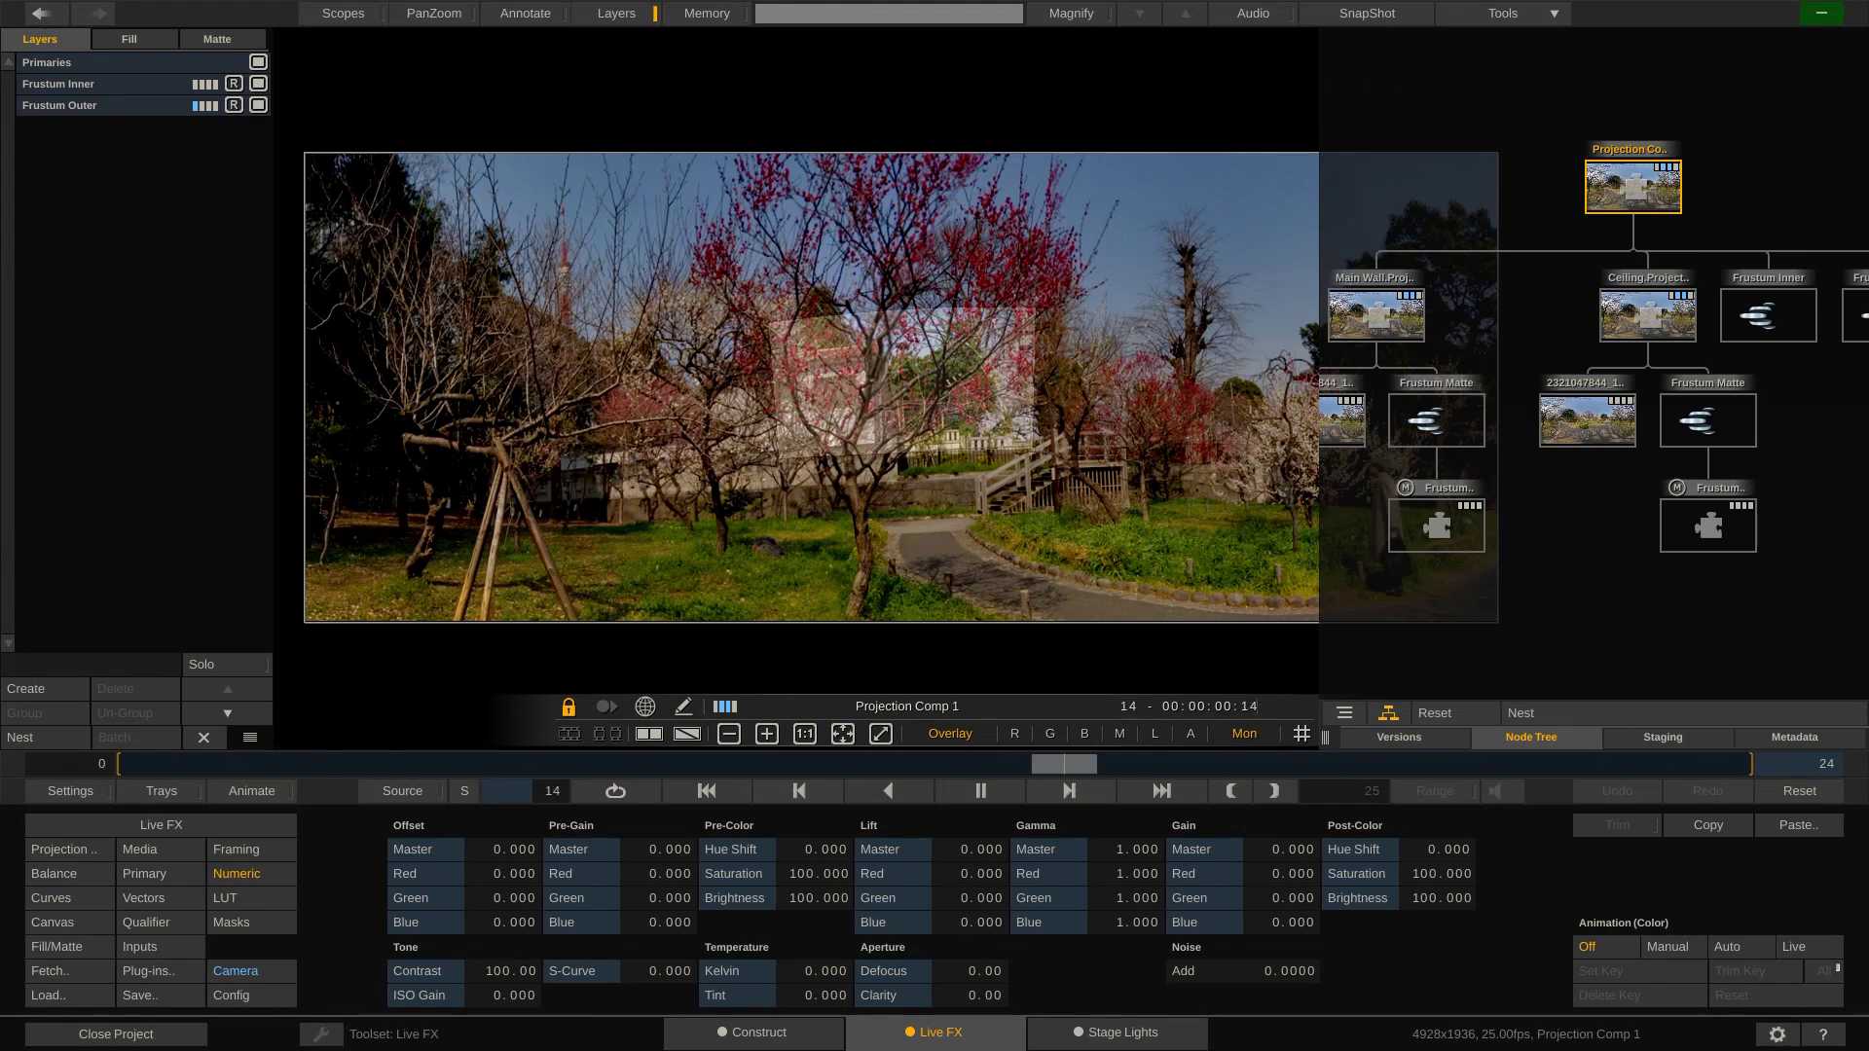
mouse_move(1377, 330)
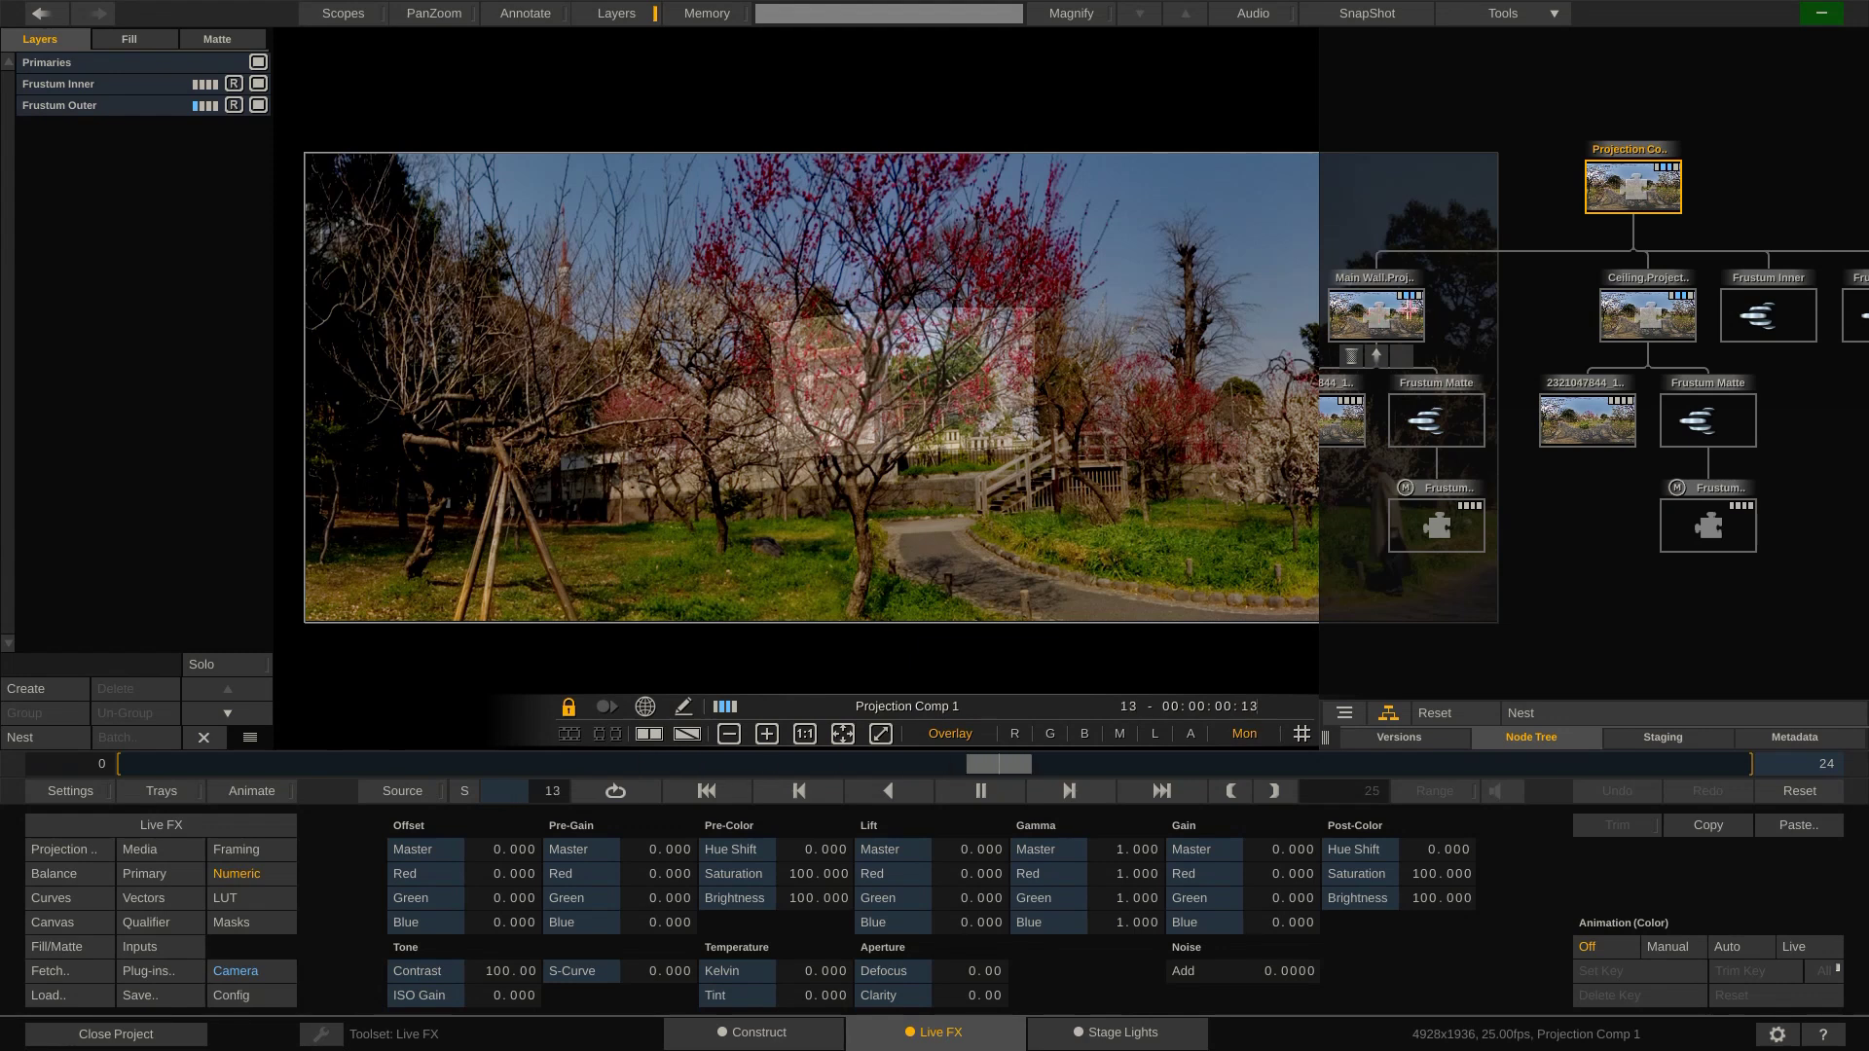
mouse_move(1587, 316)
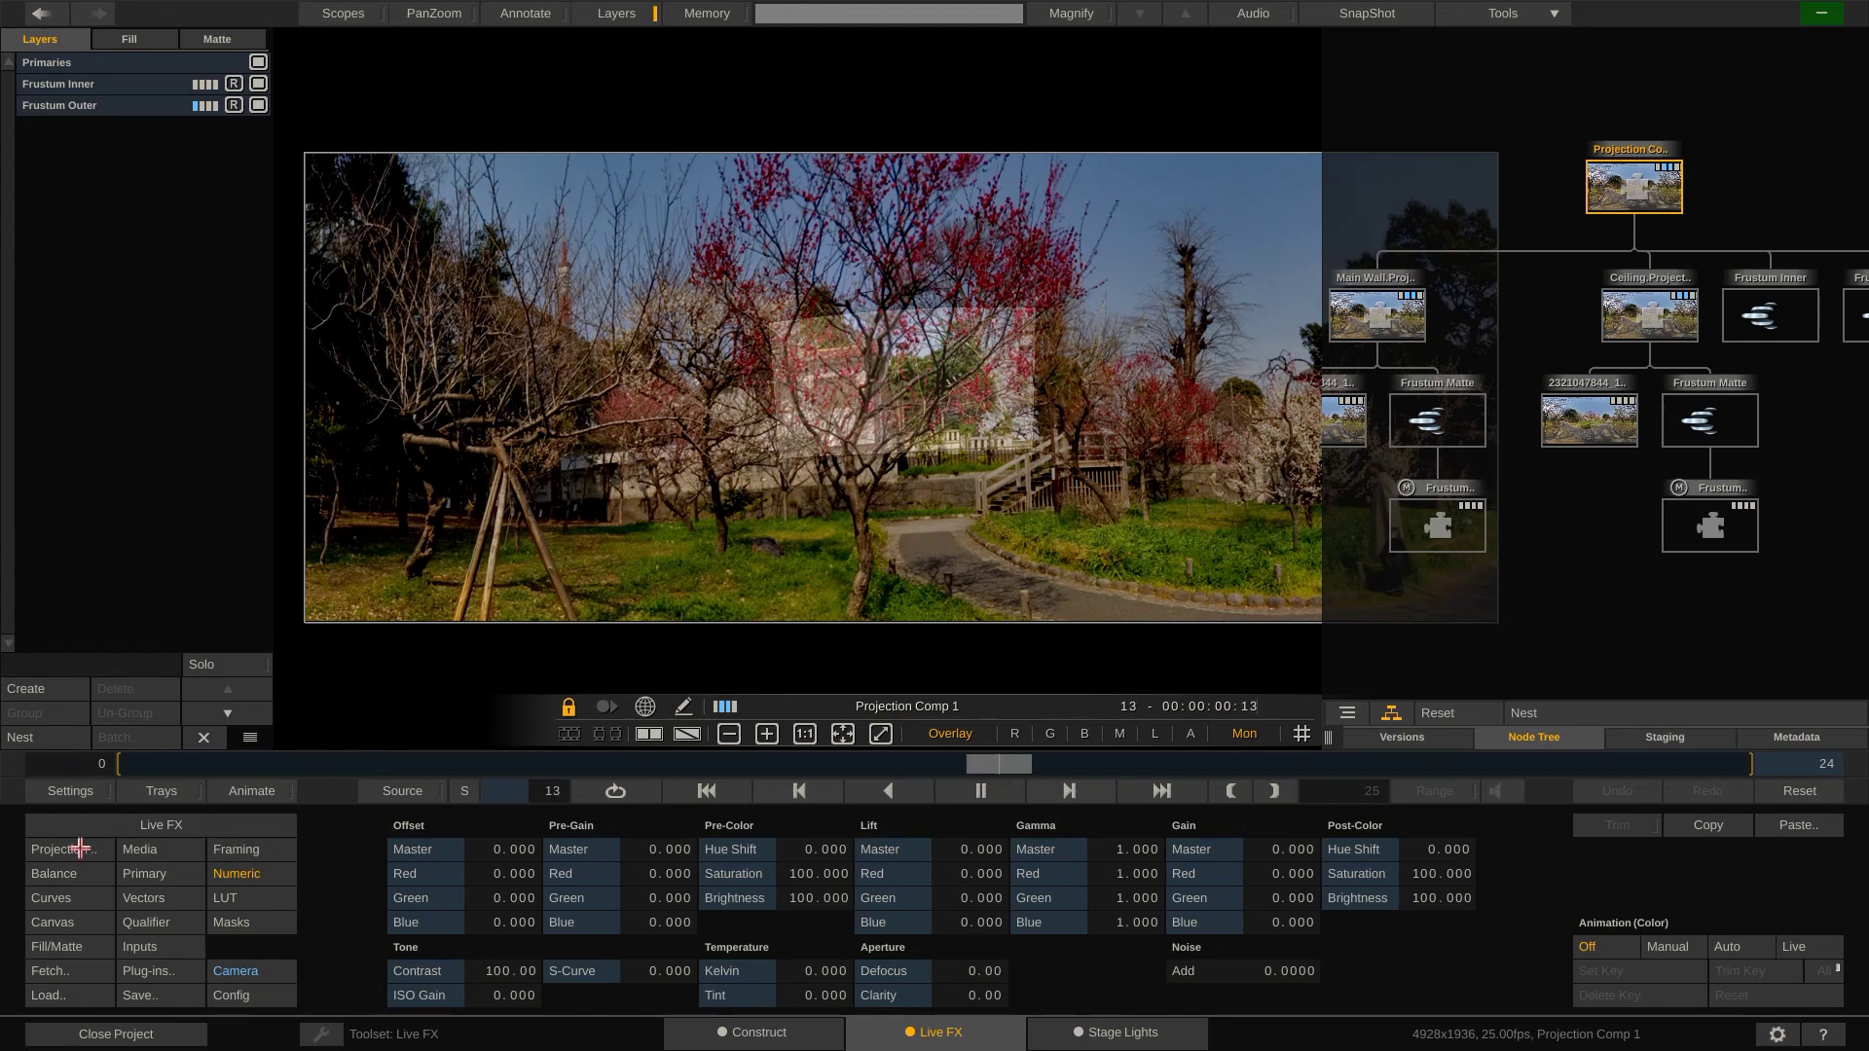
Step: Turn on side-by-side dual viewers, open Stage Manager and Channel Controller, and roll Stage Manager up
left_click(261, 833)
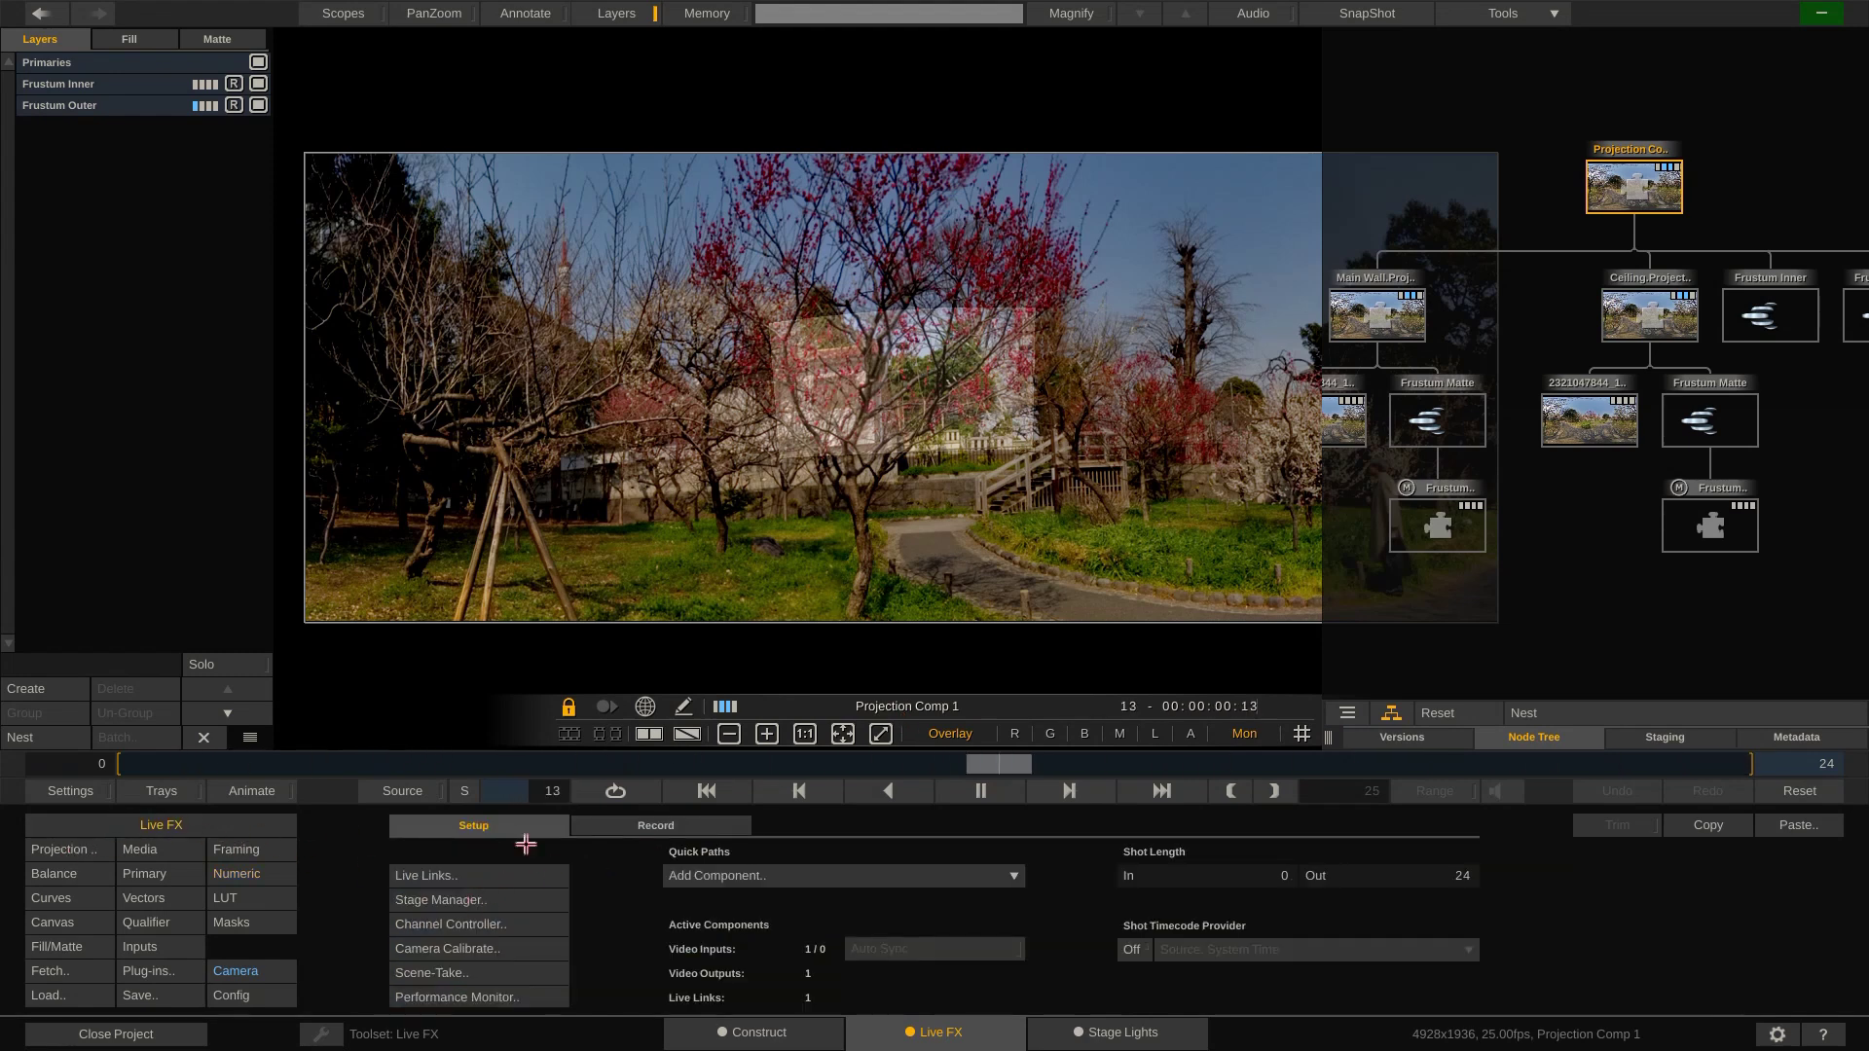
key("F3")
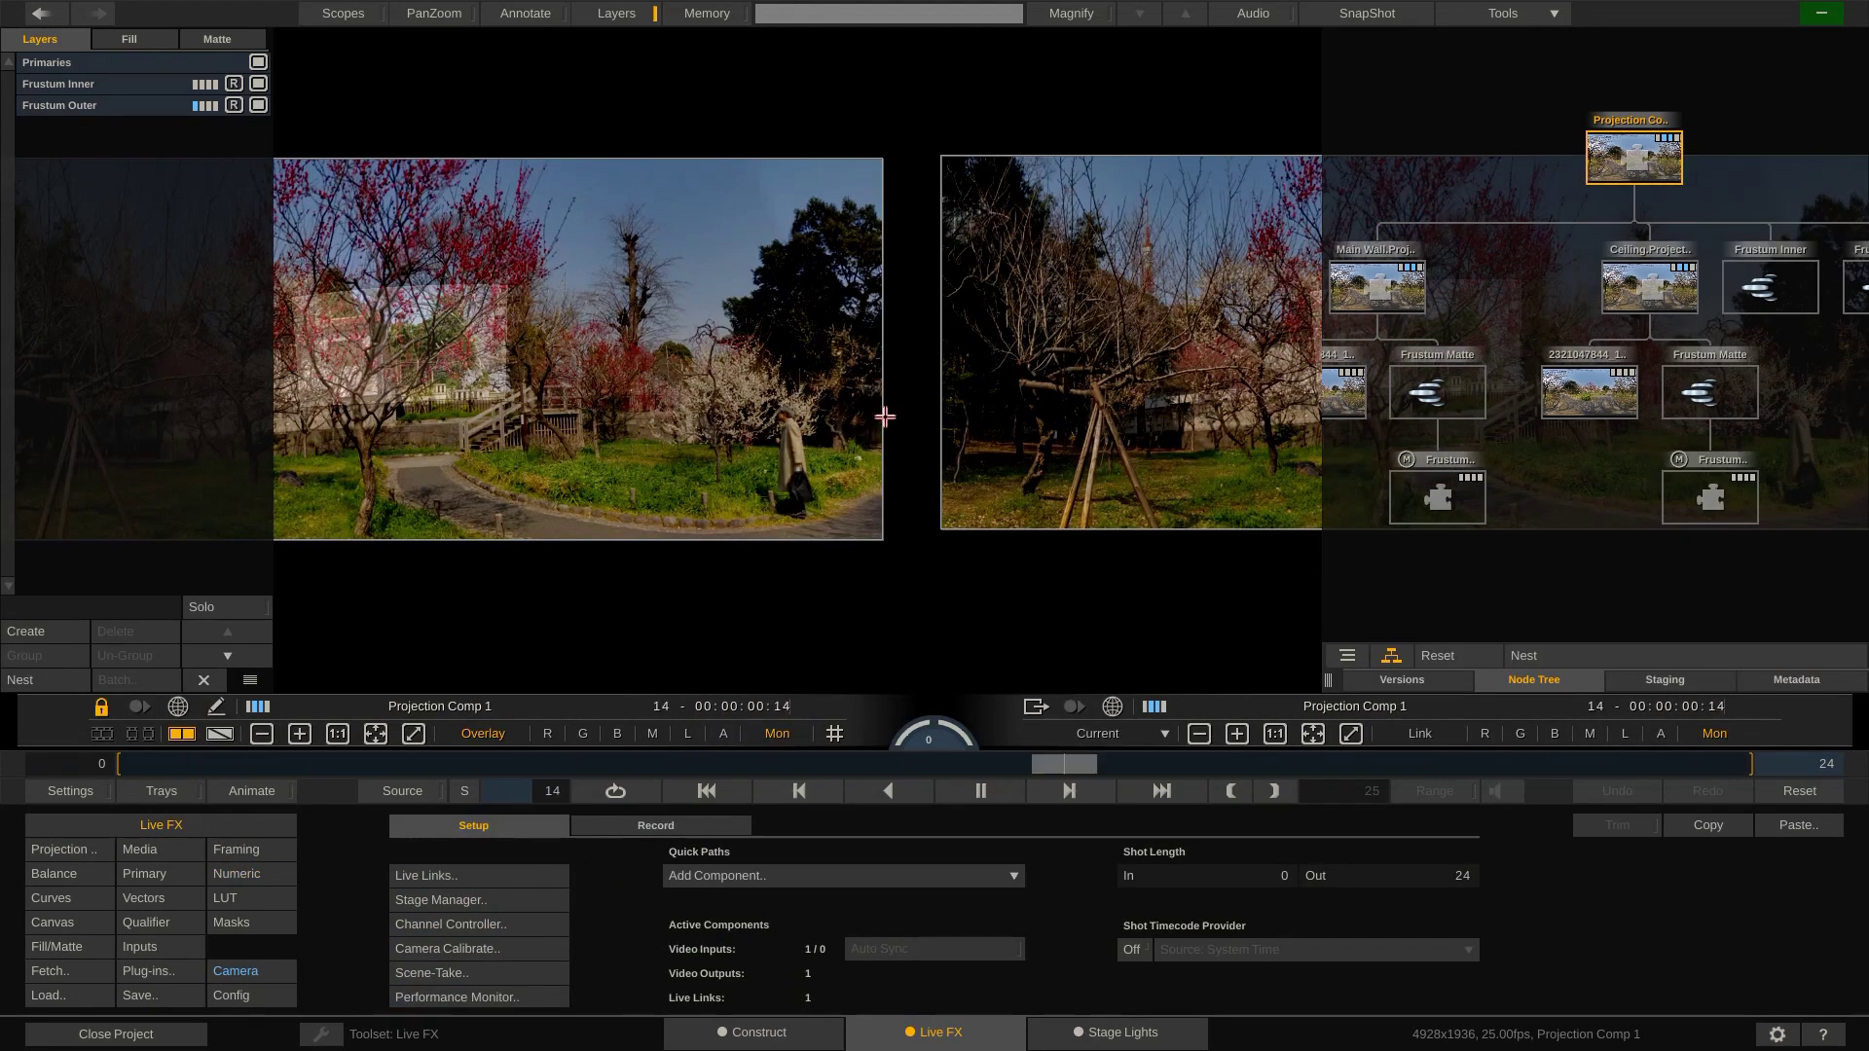
left_click(460, 900)
left_click(454, 925)
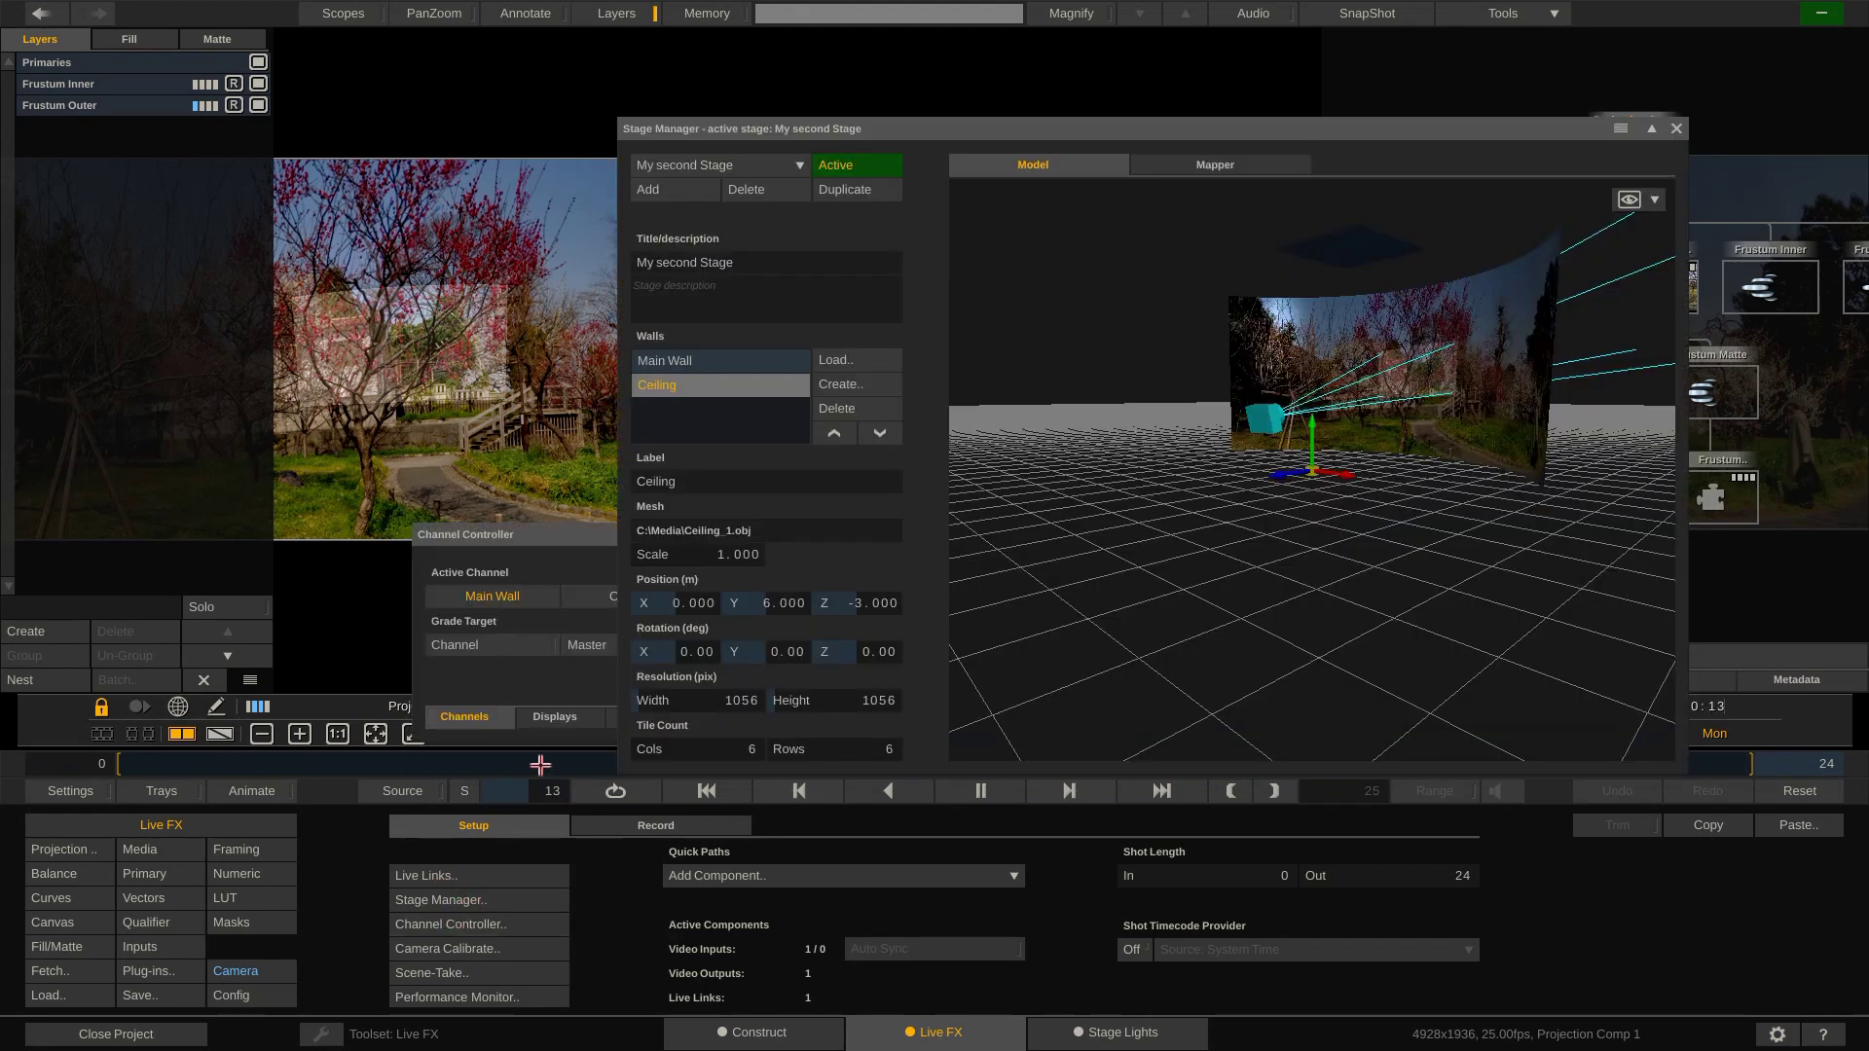
left_click_drag(546, 542, 426, 608)
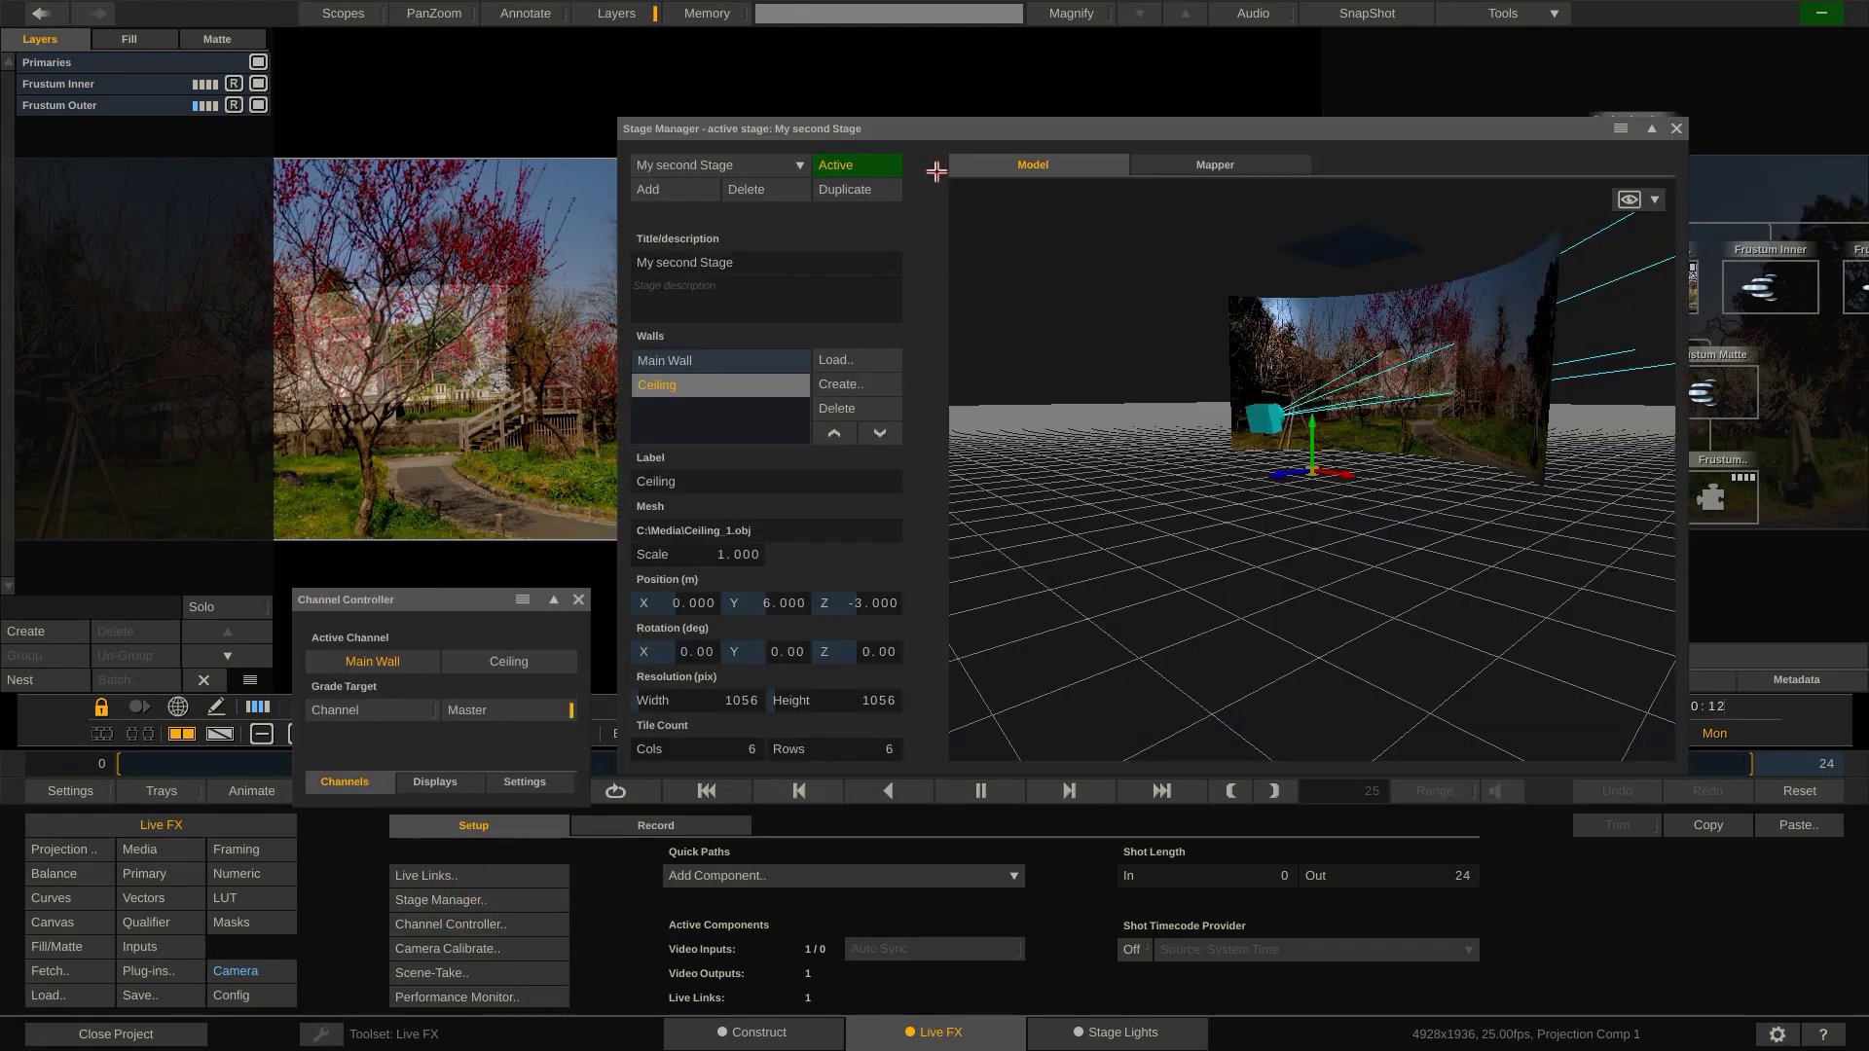
left_click_drag(939, 106, 830, 67)
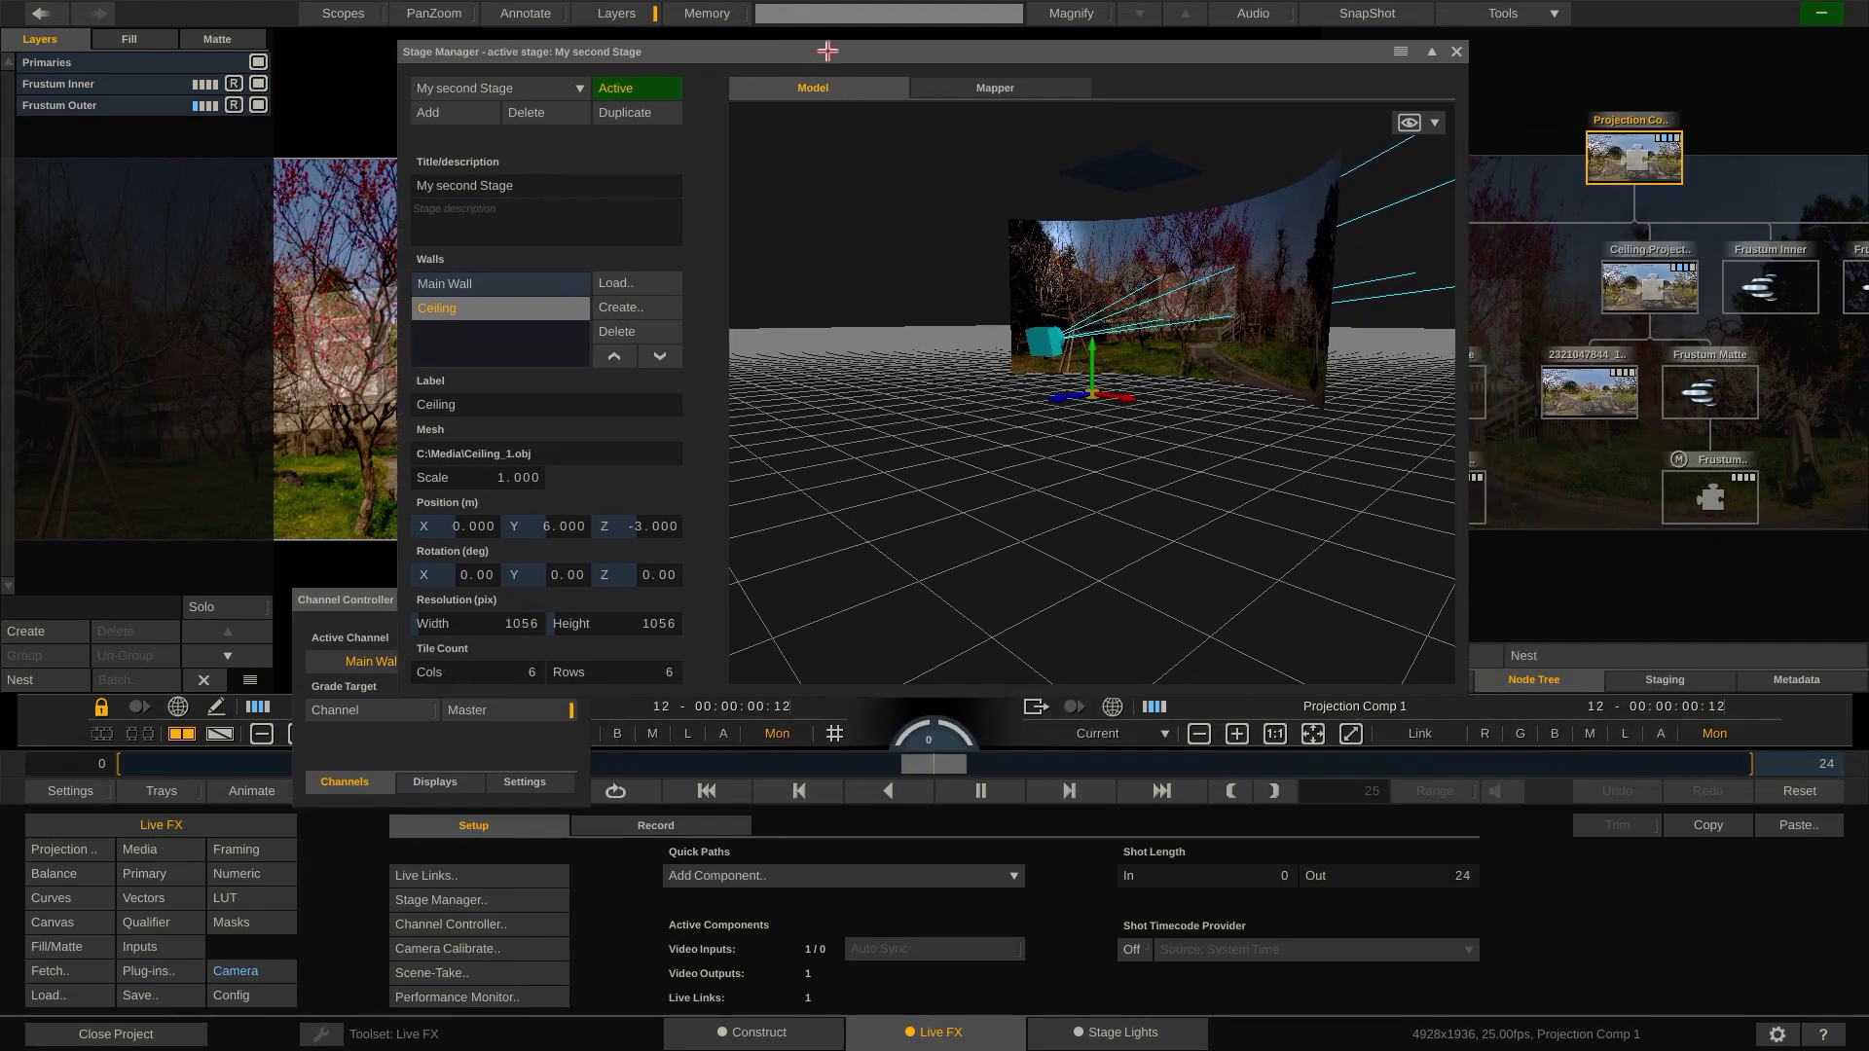
double_click(833, 68)
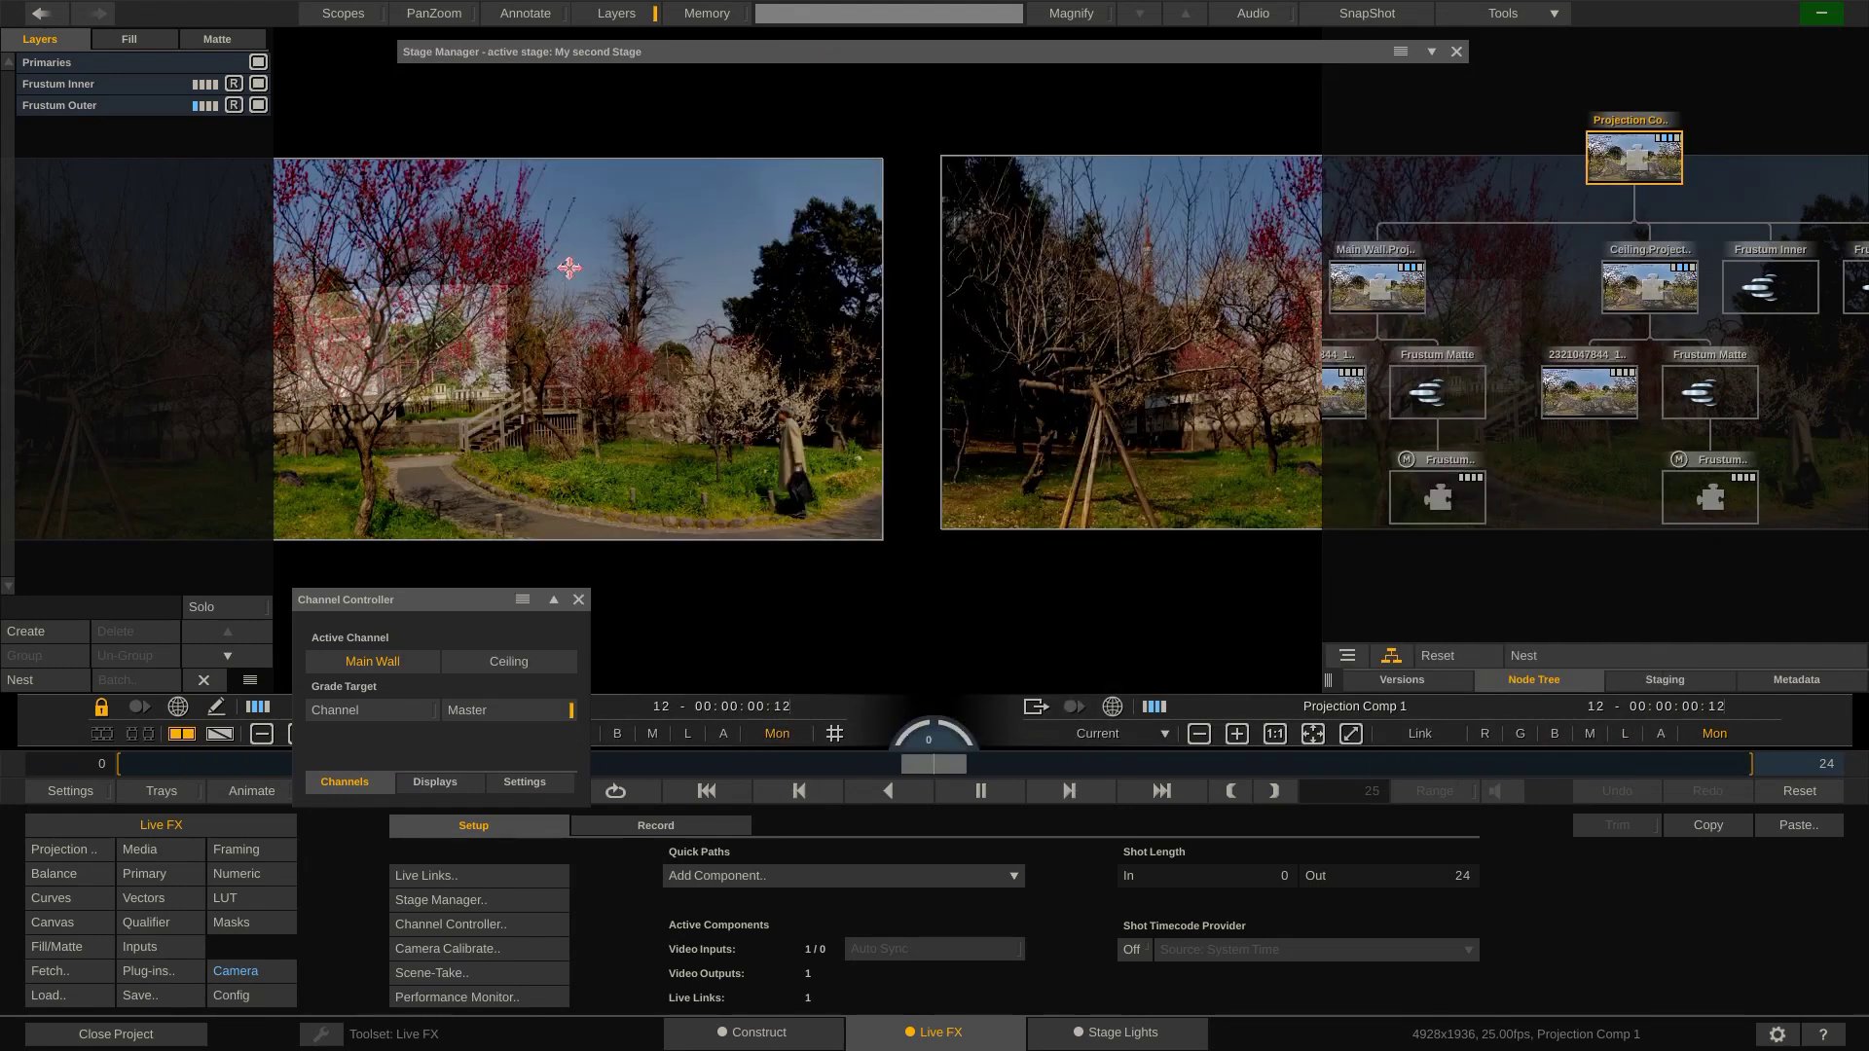
Step: Select the Frustum Outer layer and rearrange the Channel Controller and Stage Manager windows
left_click(598, 319)
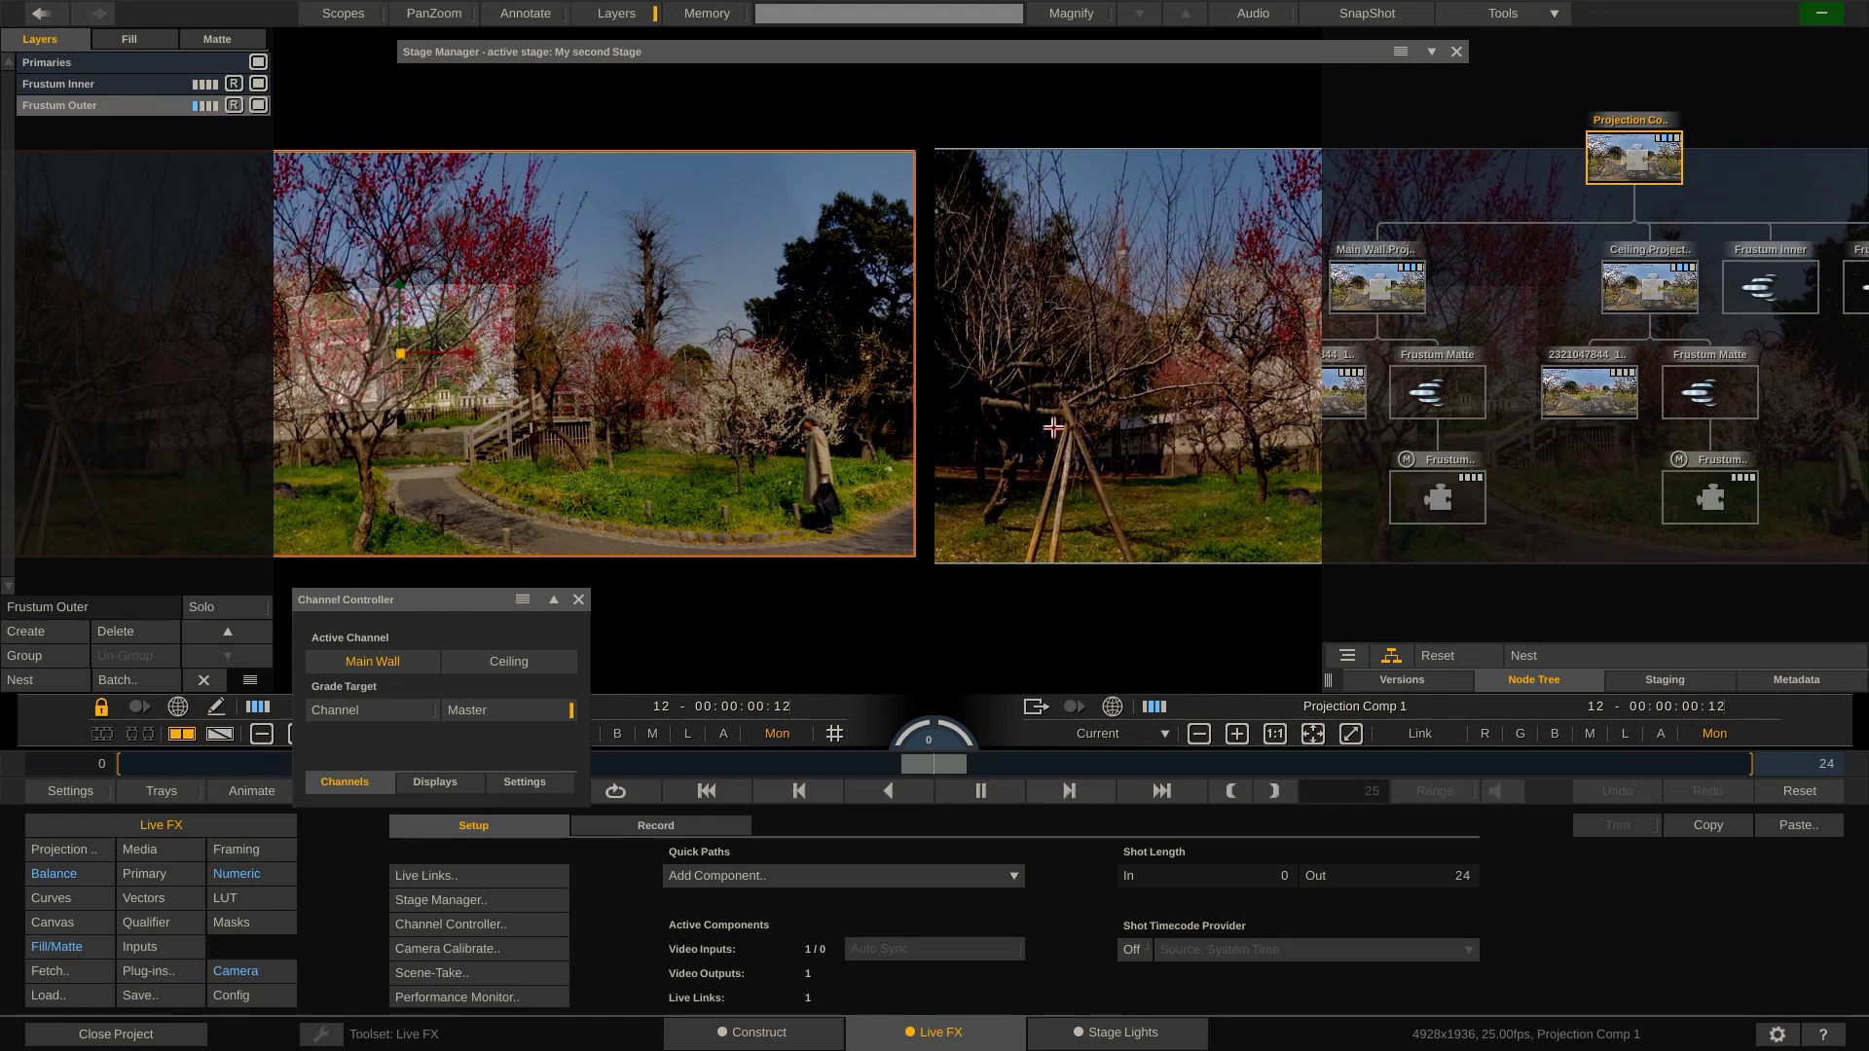
left_click_drag(447, 608, 466, 734)
left_click(959, 50)
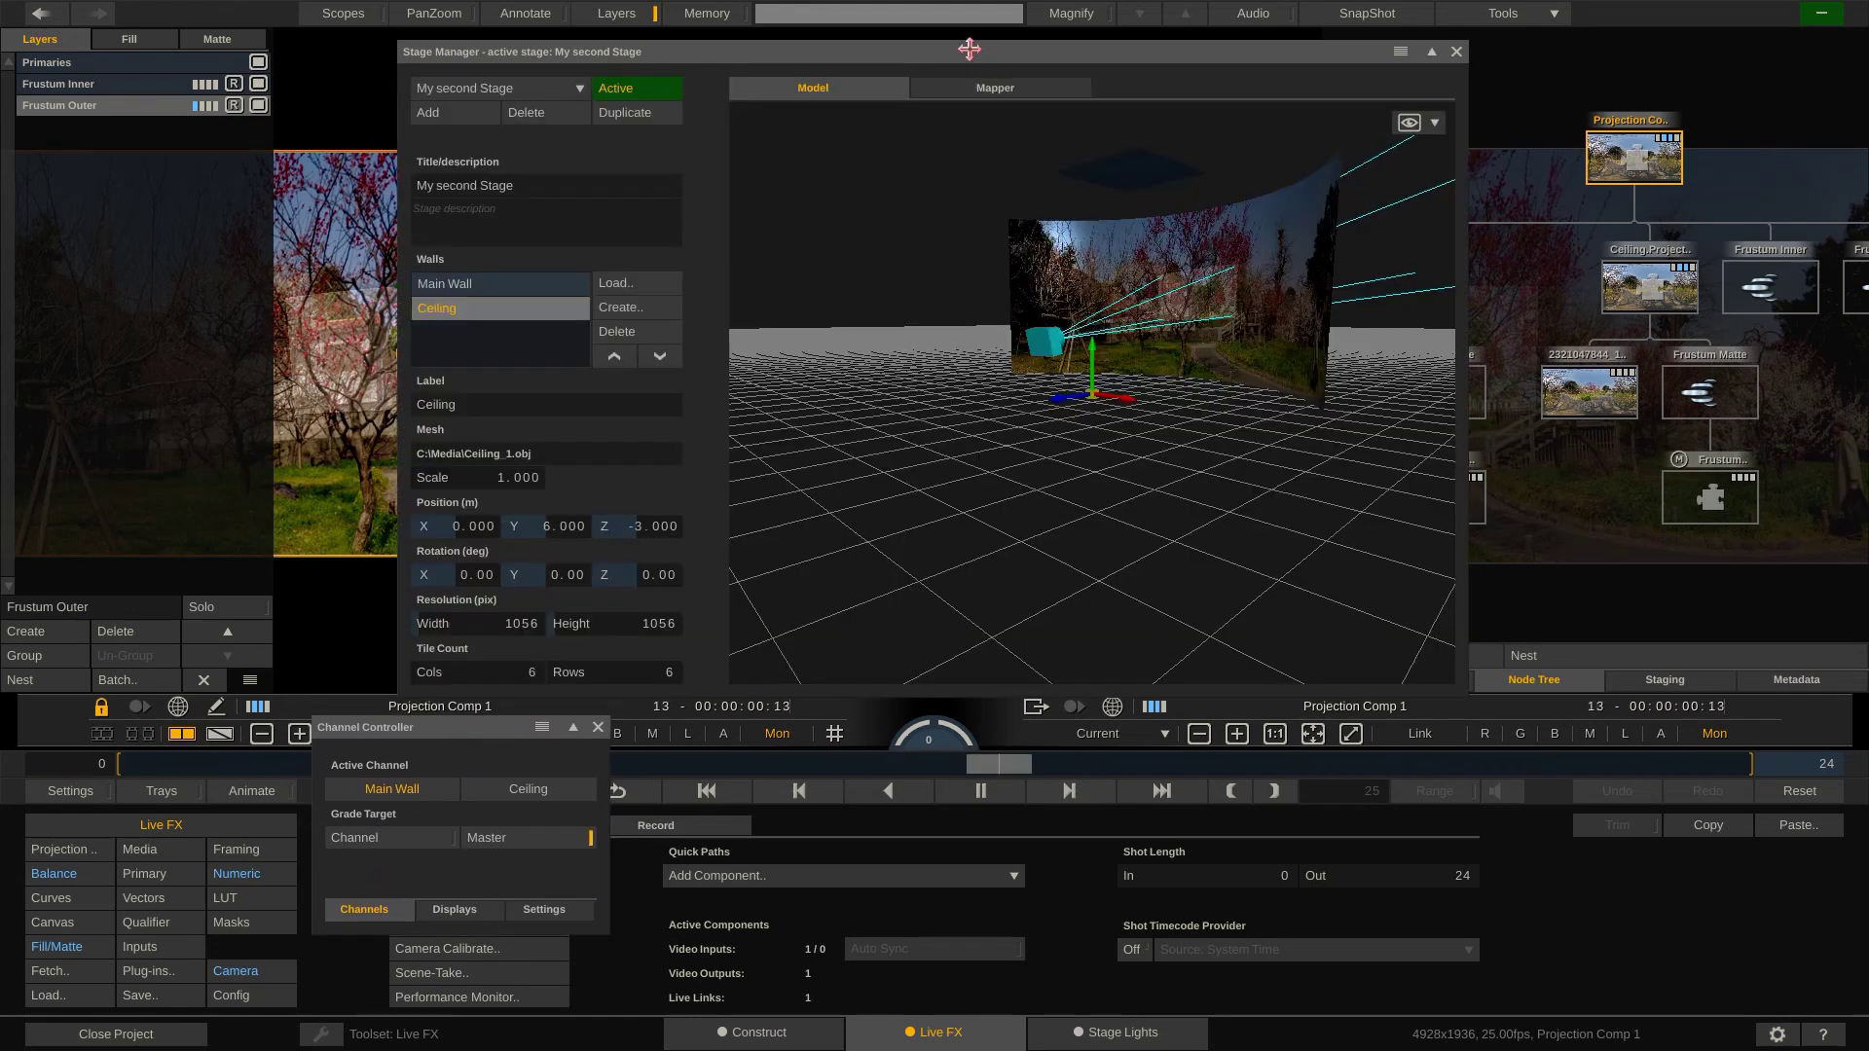
left_click_drag(969, 49, 930, 49)
double_click(960, 47)
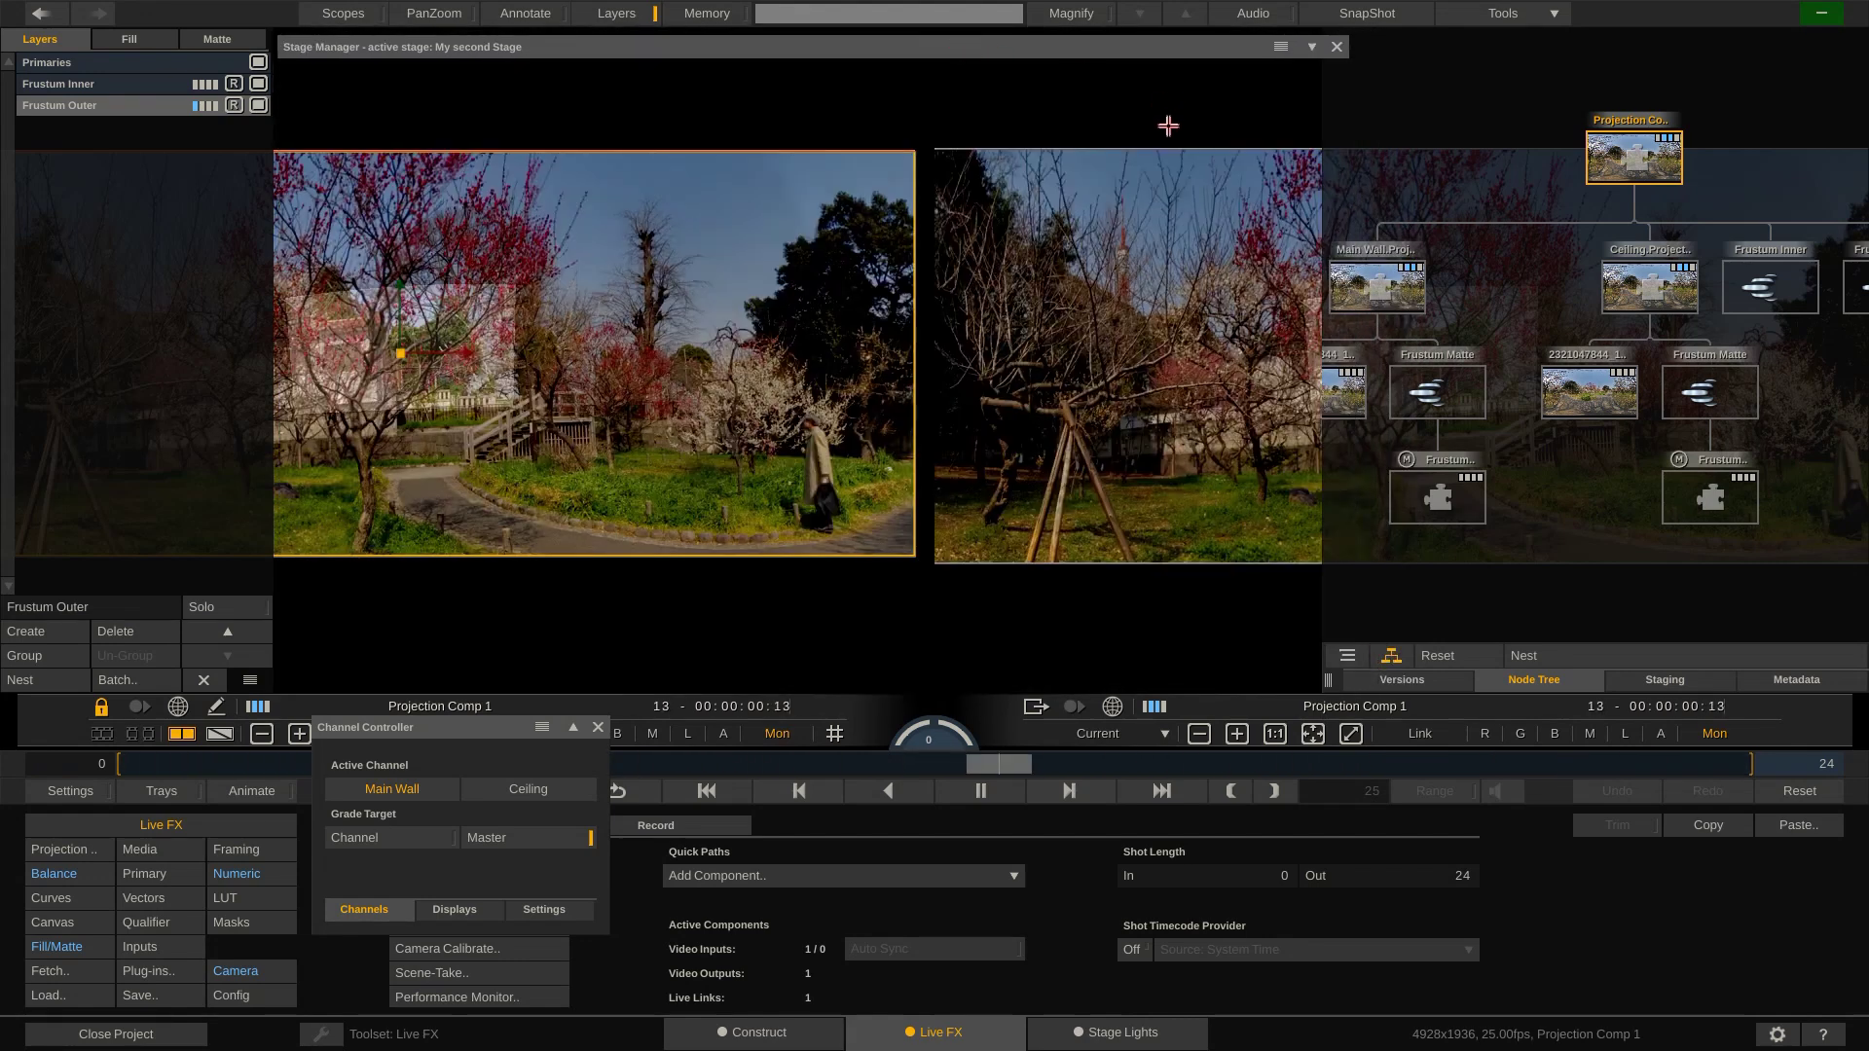
left_click_drag(457, 727, 466, 600)
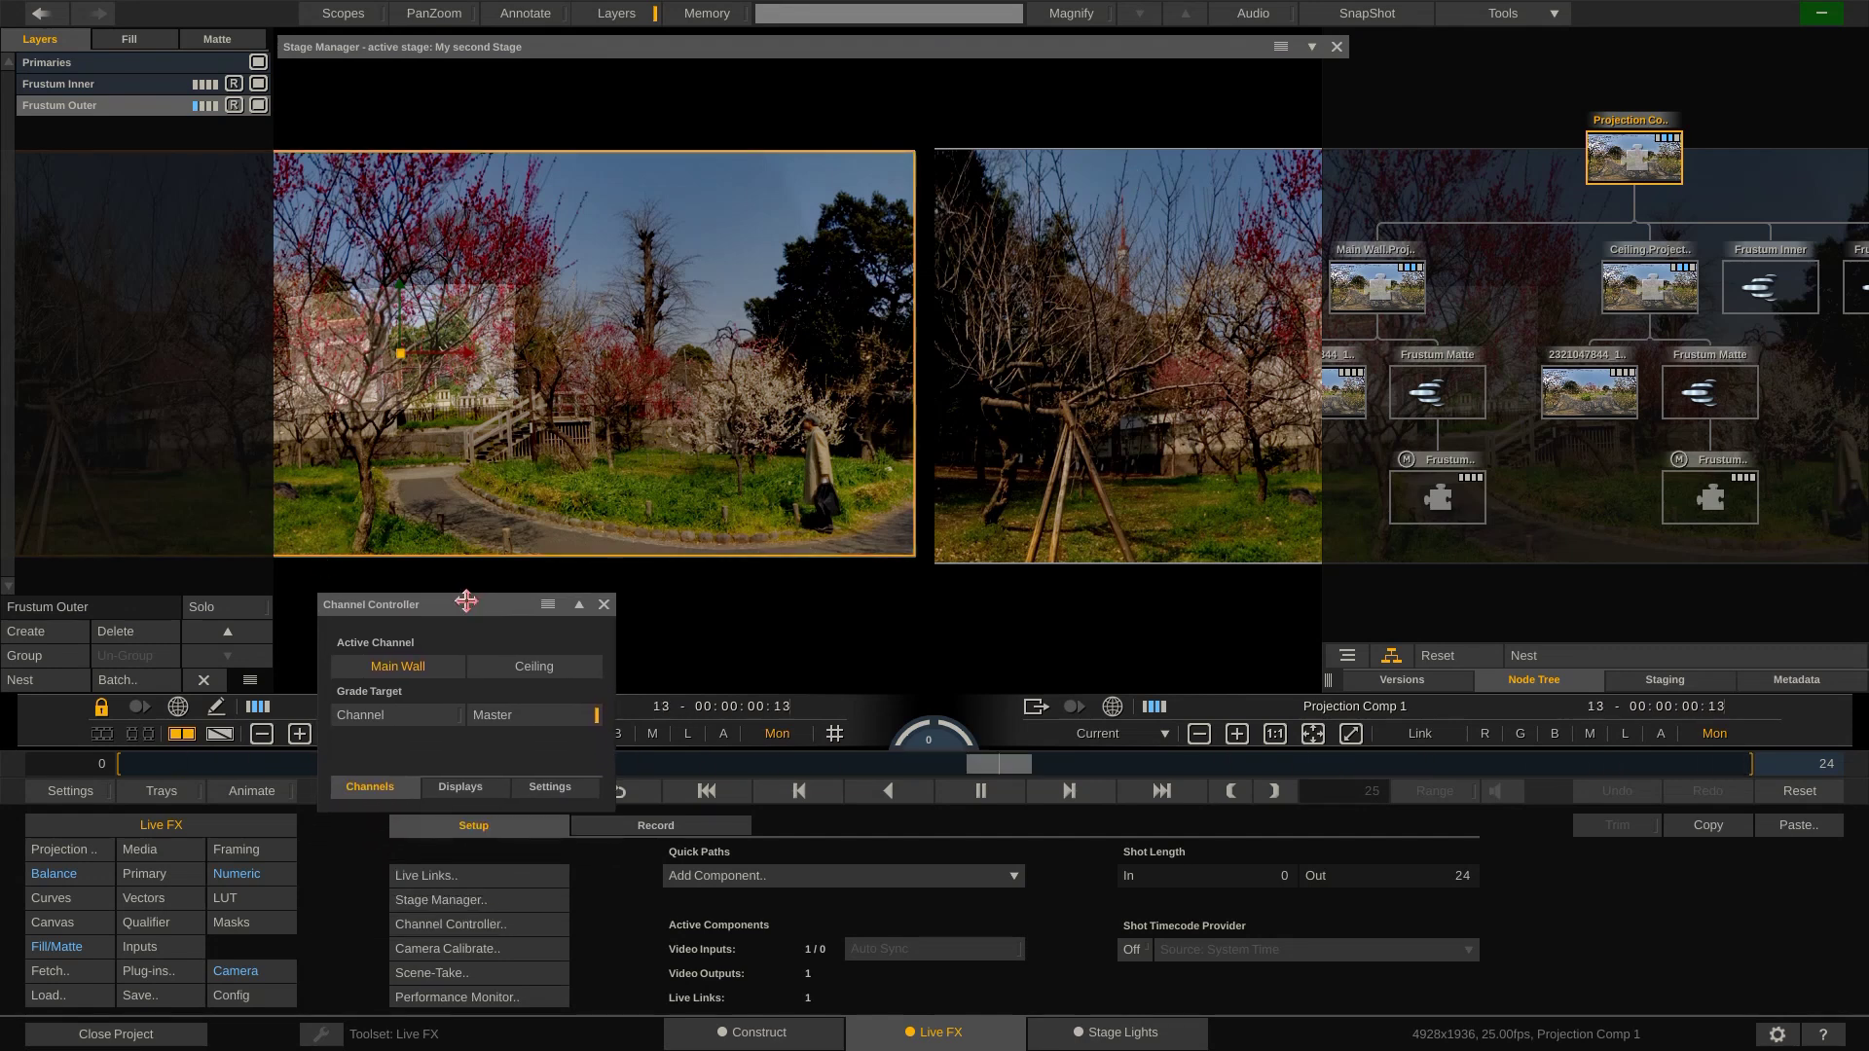
left_click(517, 666)
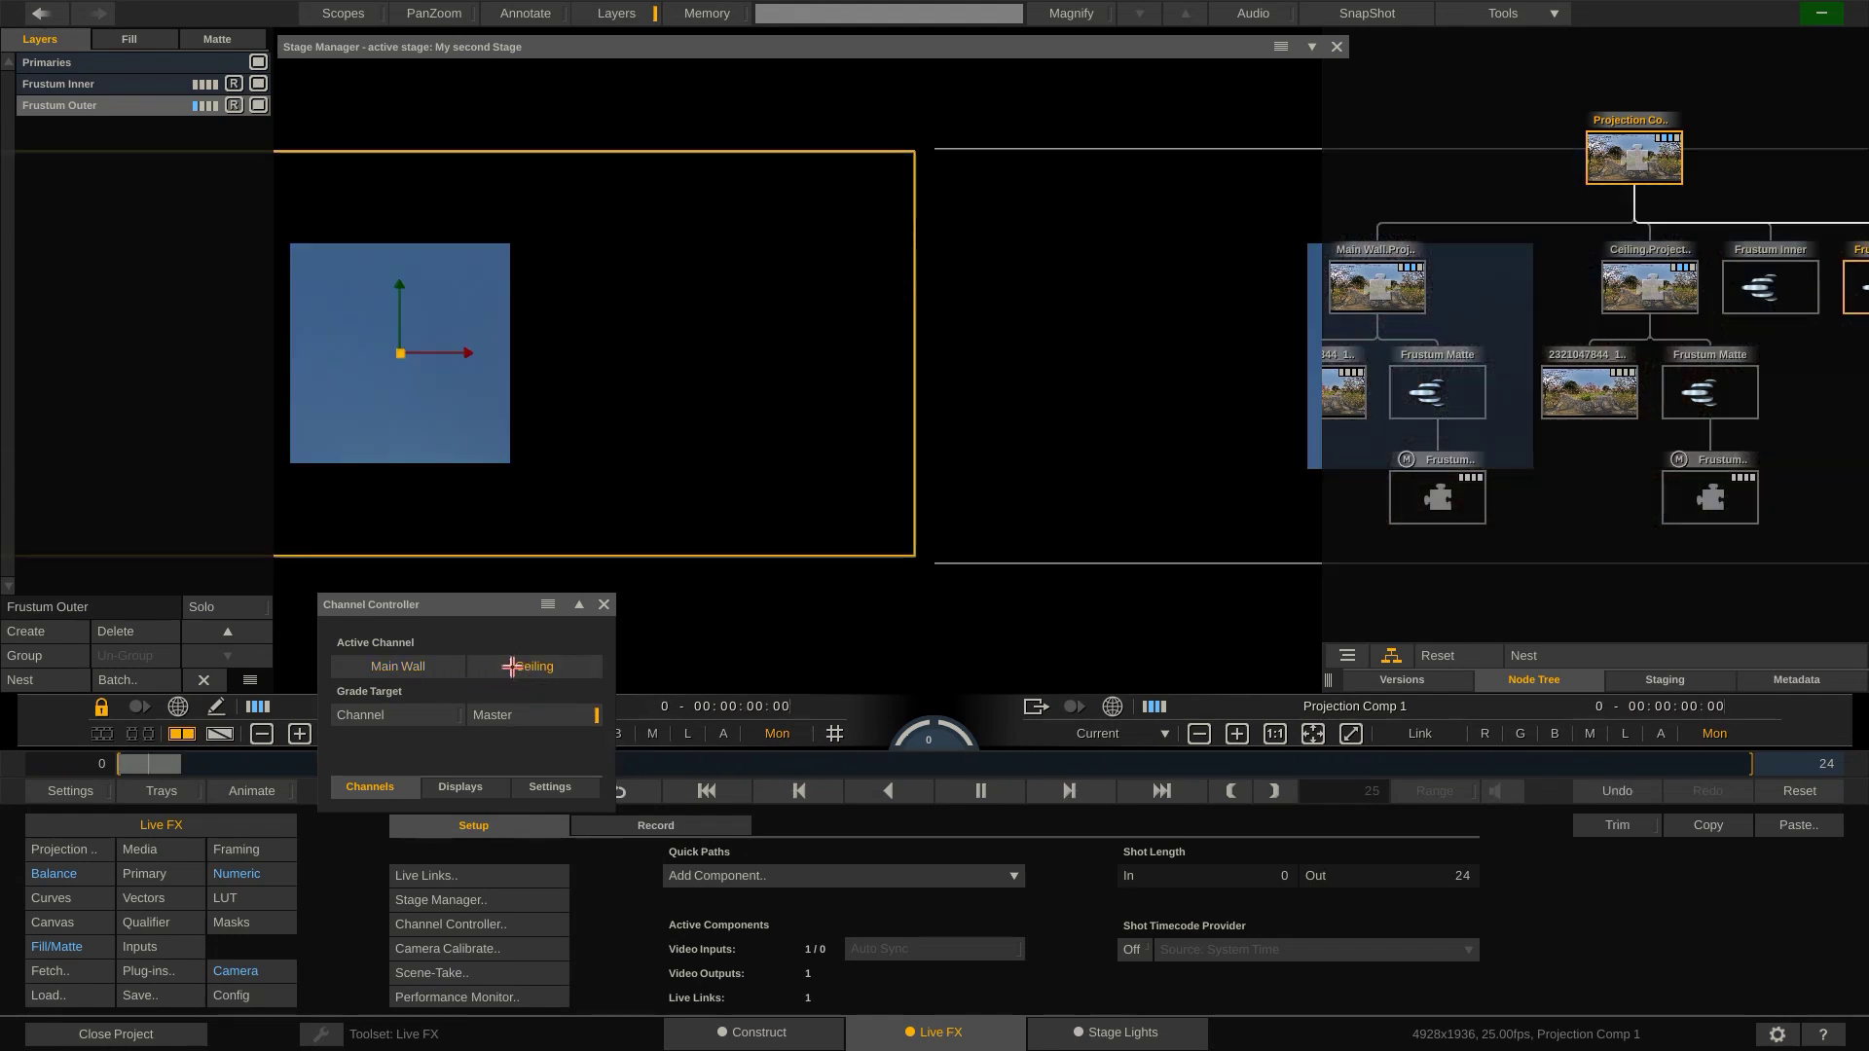
left_click(398, 669)
left_click(549, 673)
left_click(404, 668)
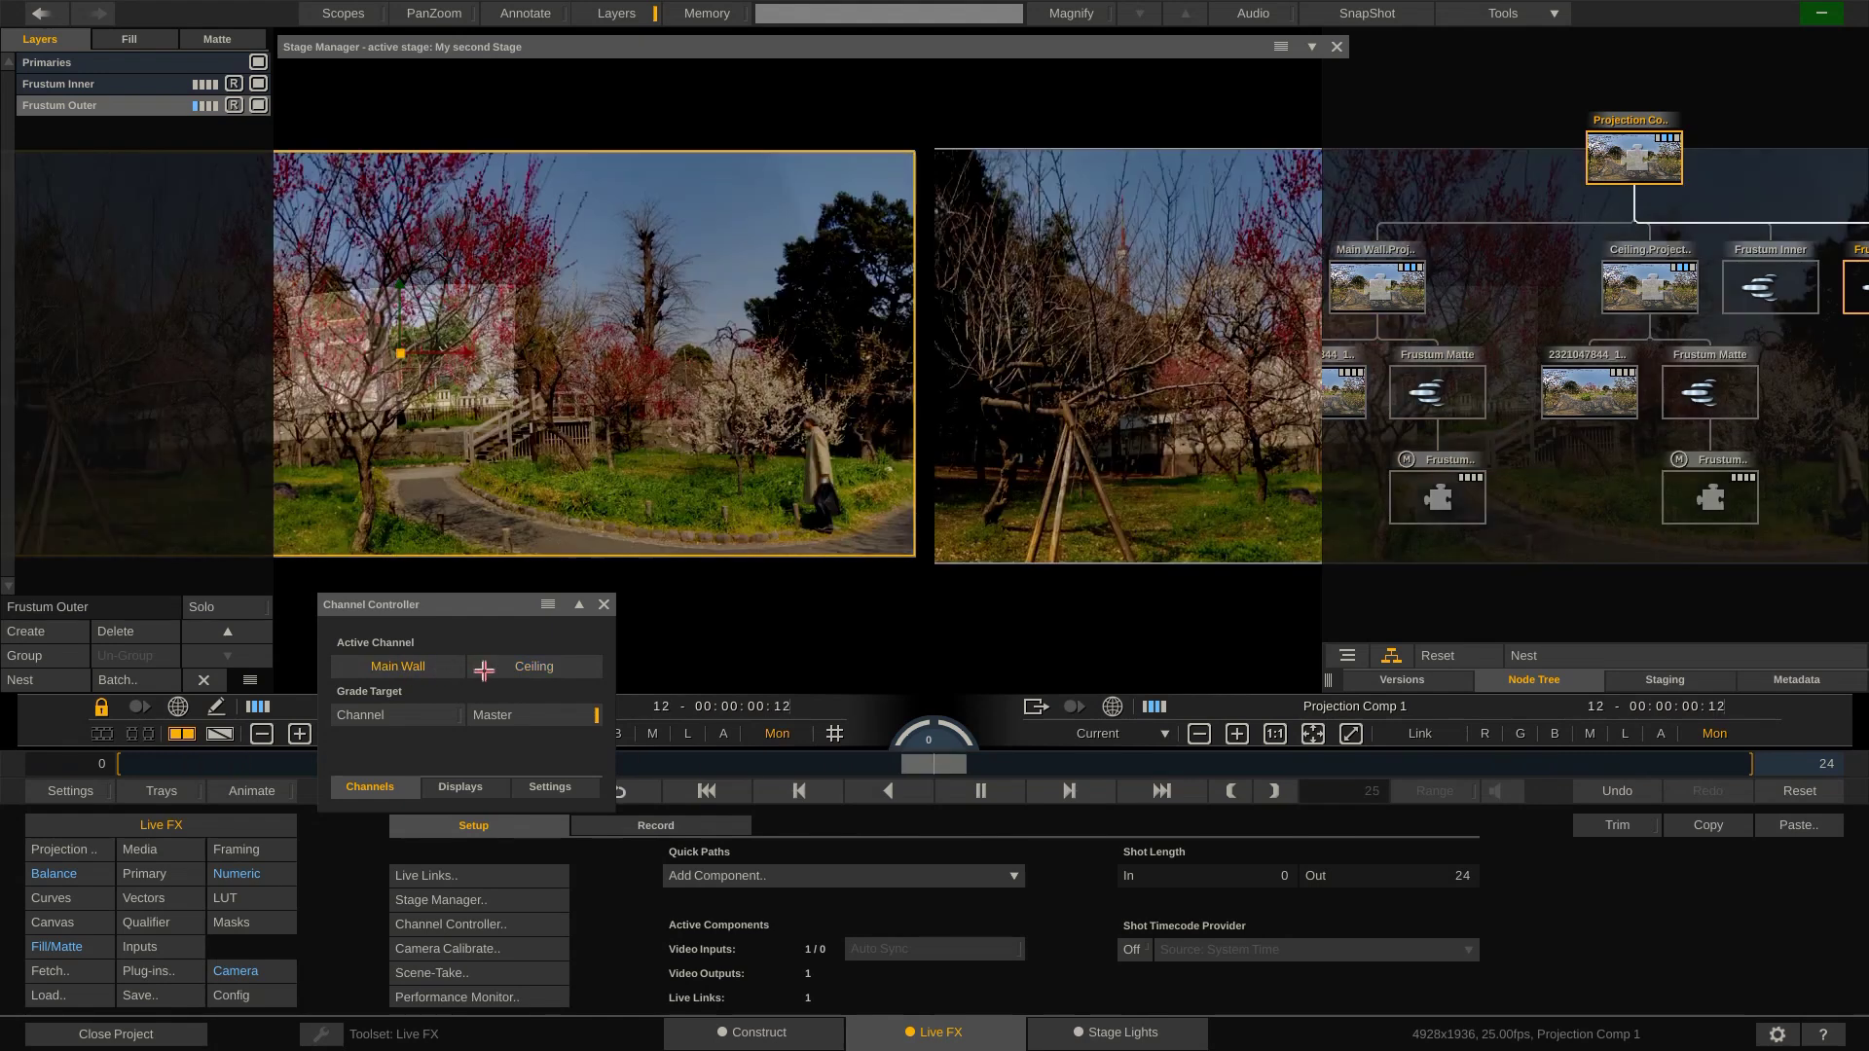
left_click(518, 668)
left_click(506, 667)
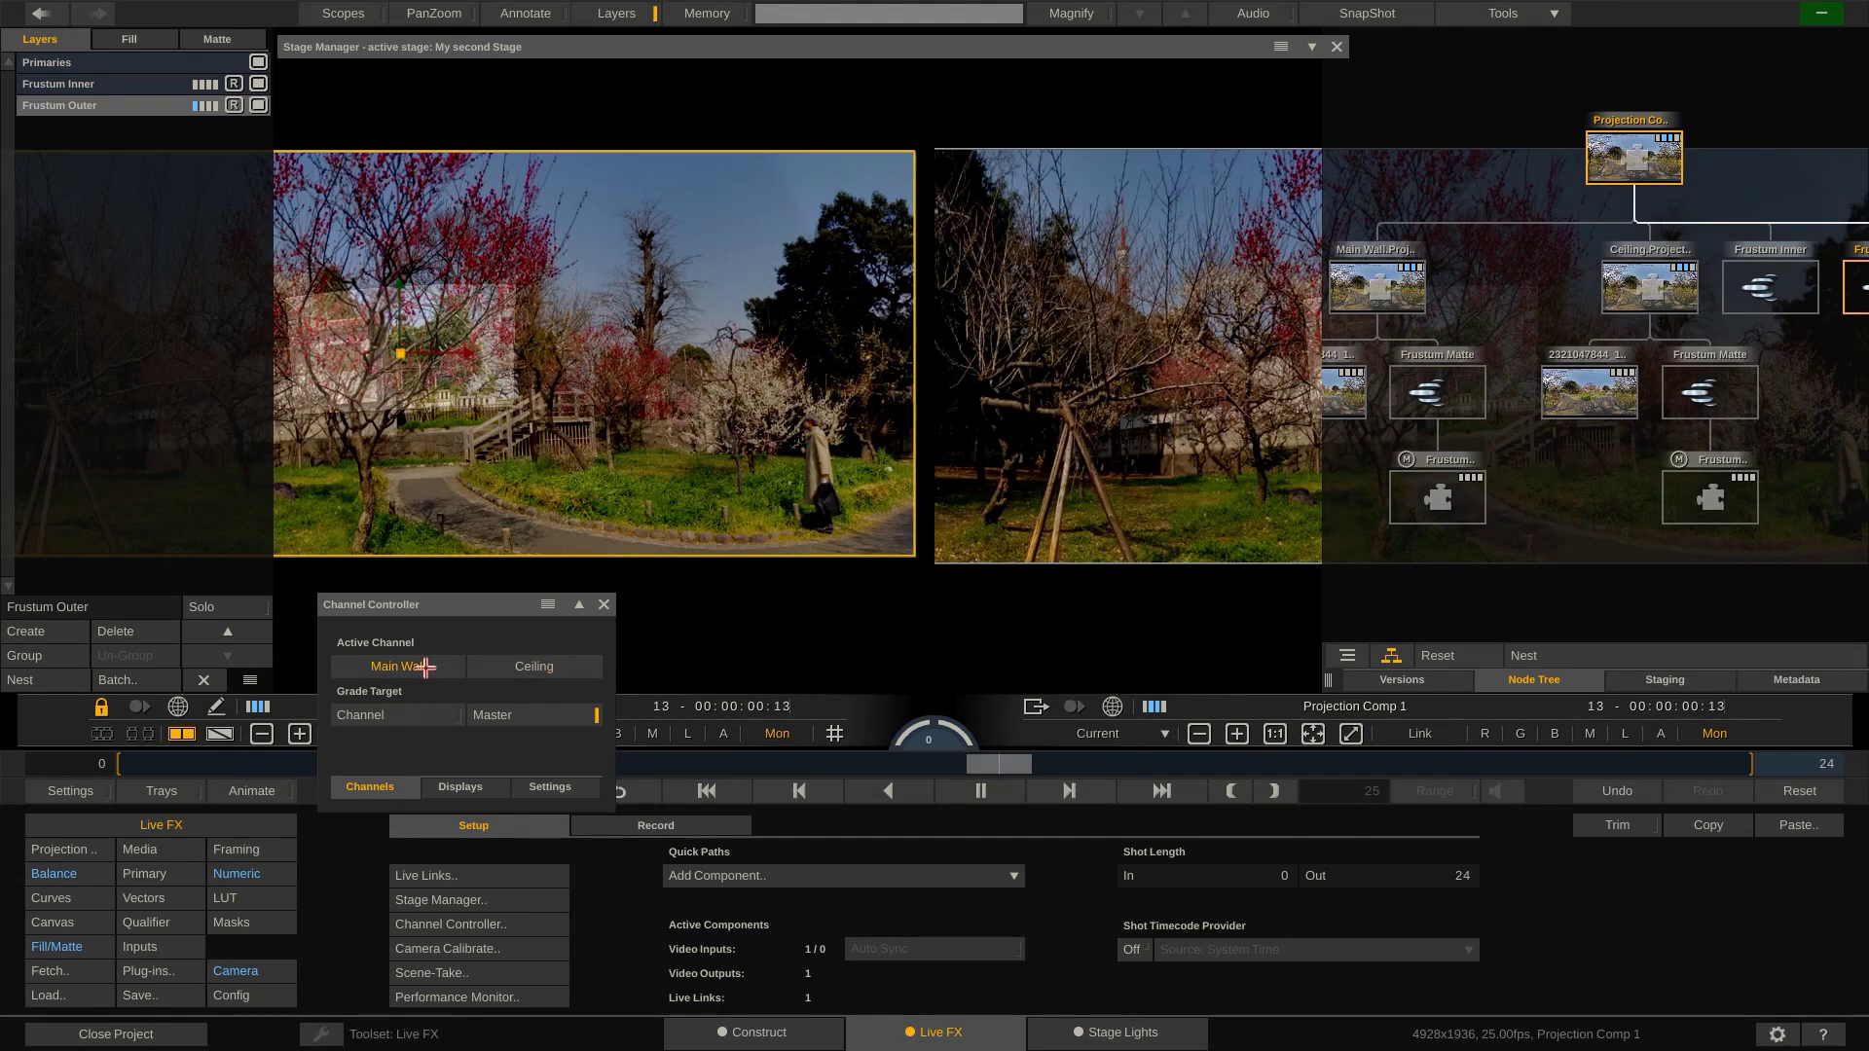
Step: Route Dual Head Display to Input 1, and DeckLink Quad (1) - 2 and Split View to Input 2
left_click(463, 787)
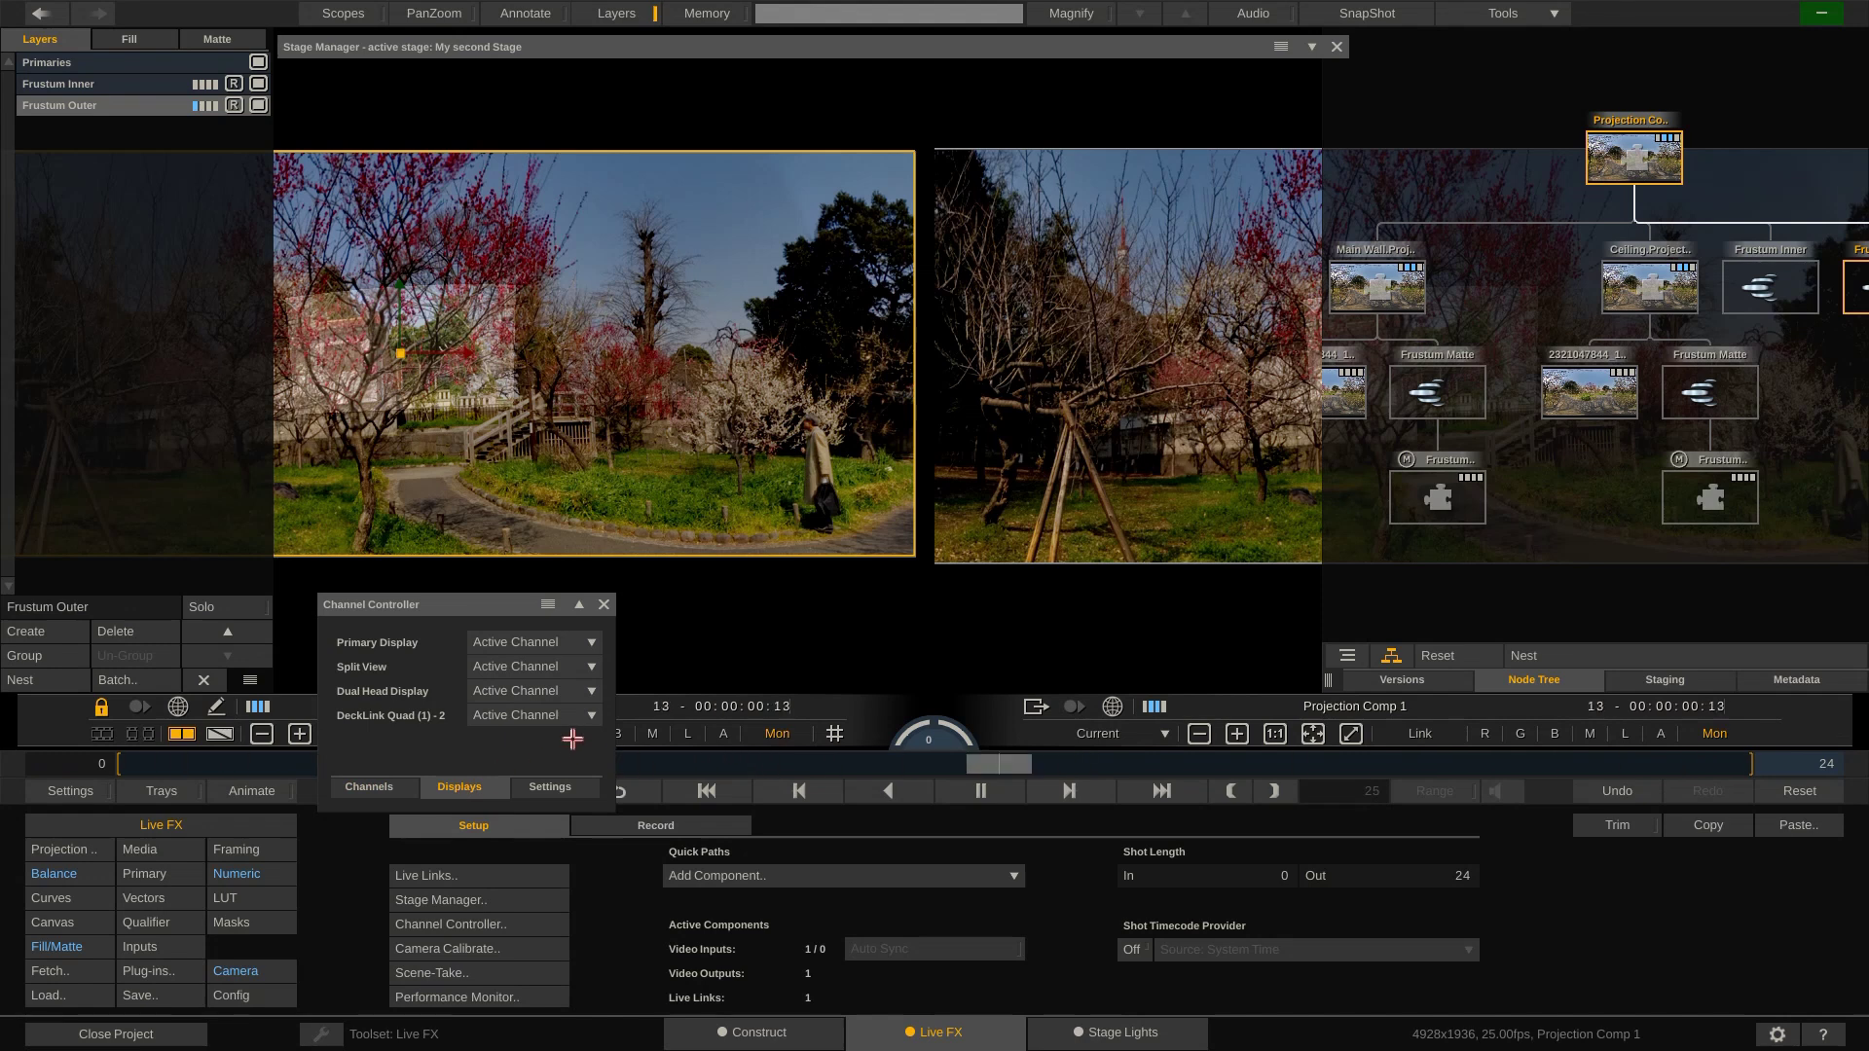
left_click(541, 691)
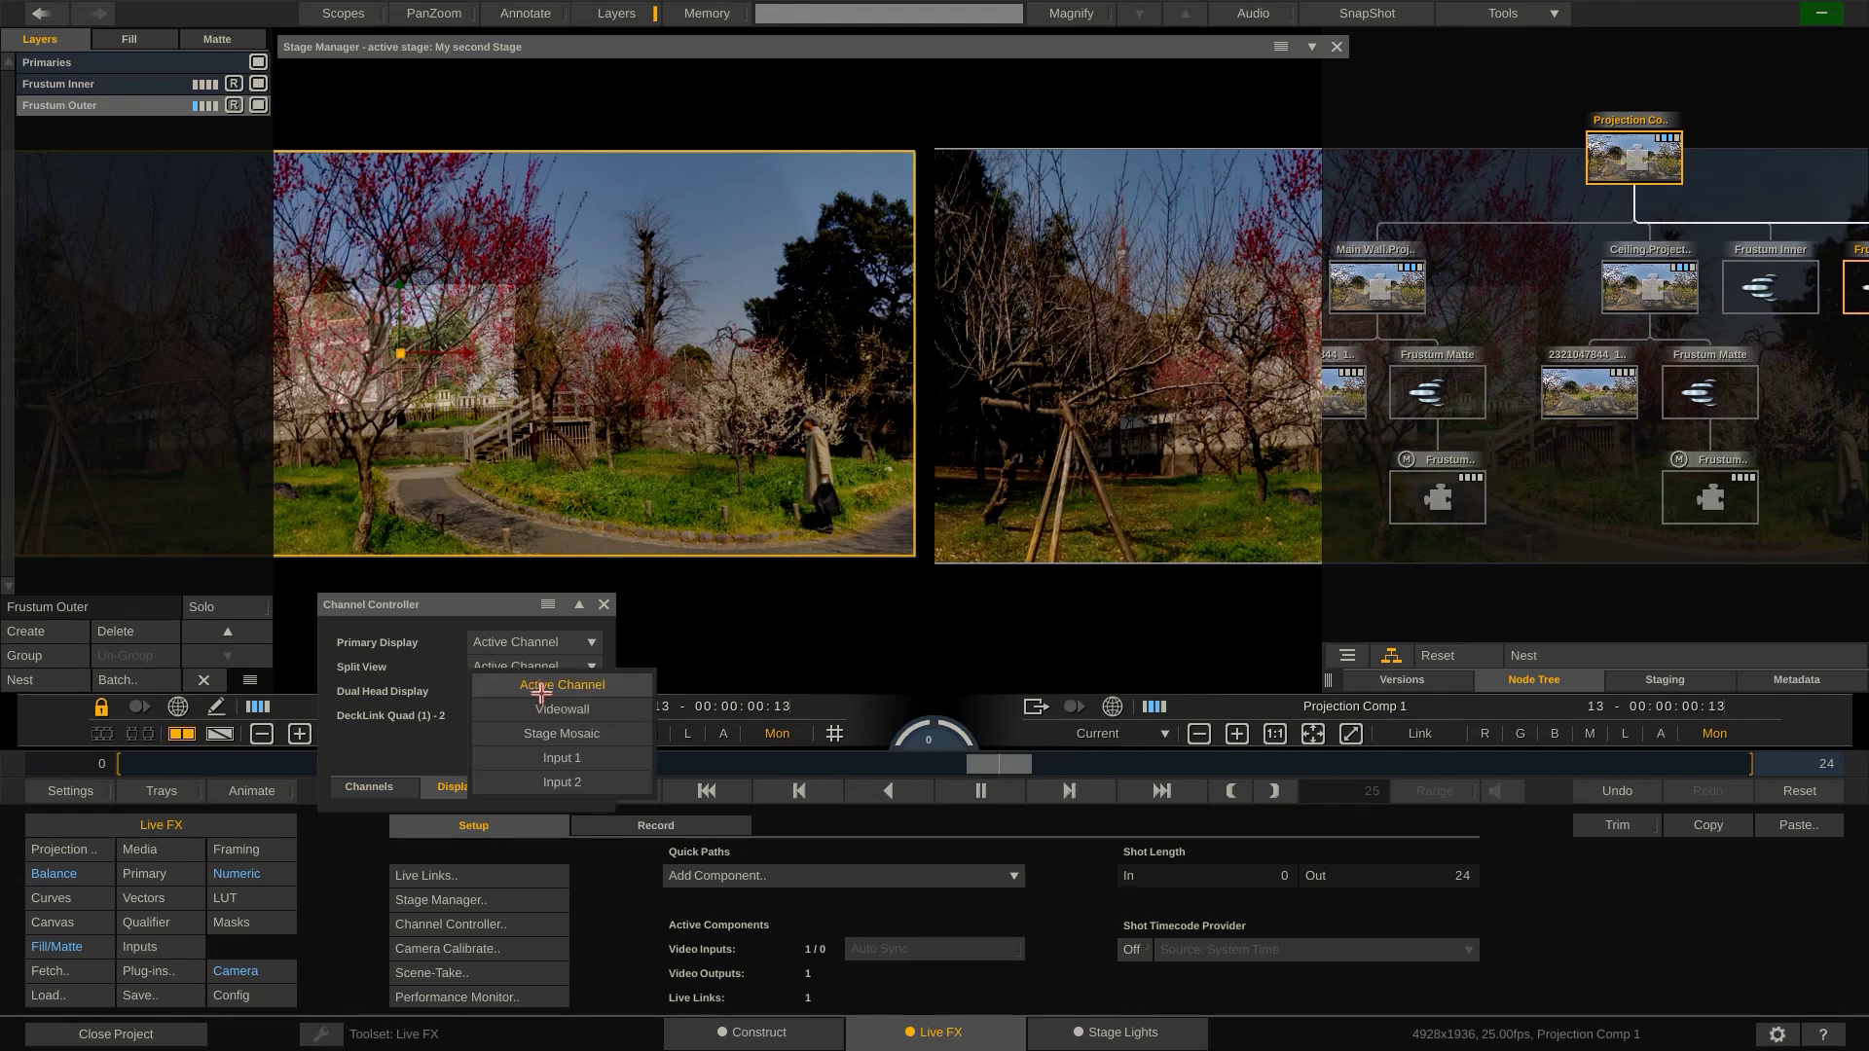
left_click(551, 757)
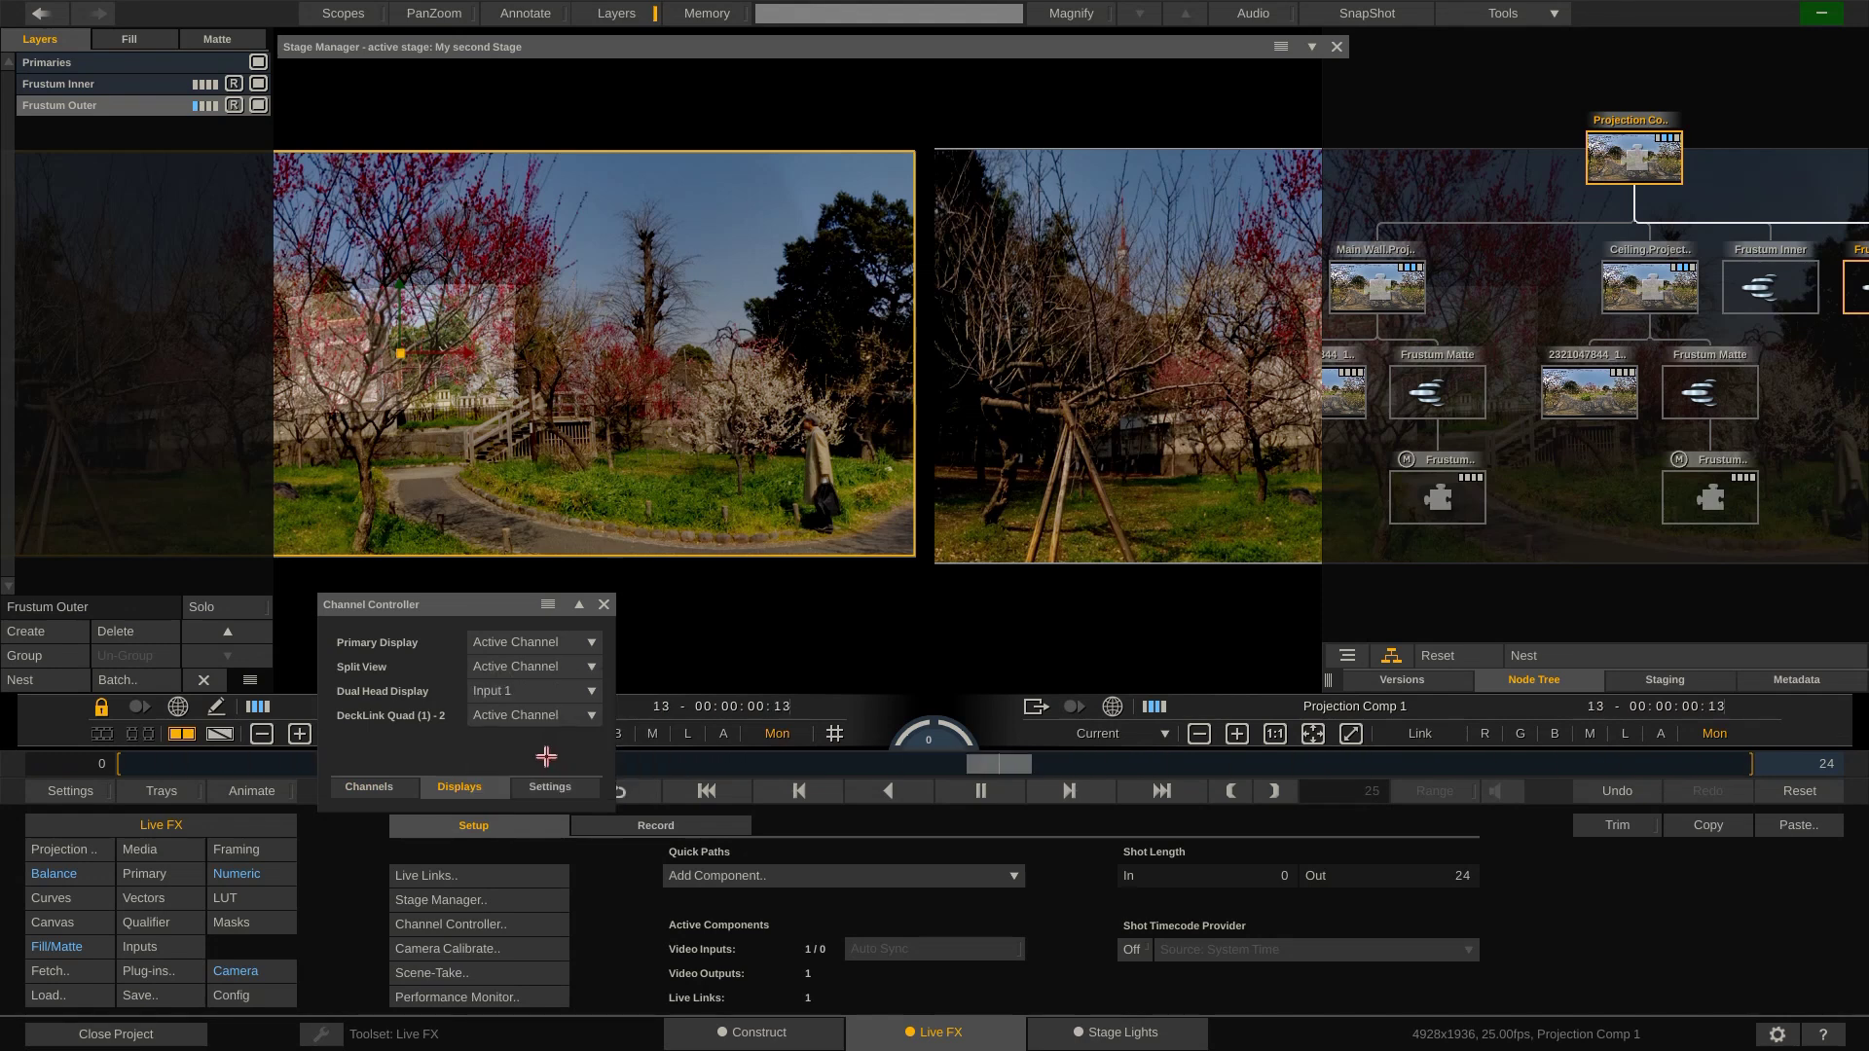
left_click(552, 716)
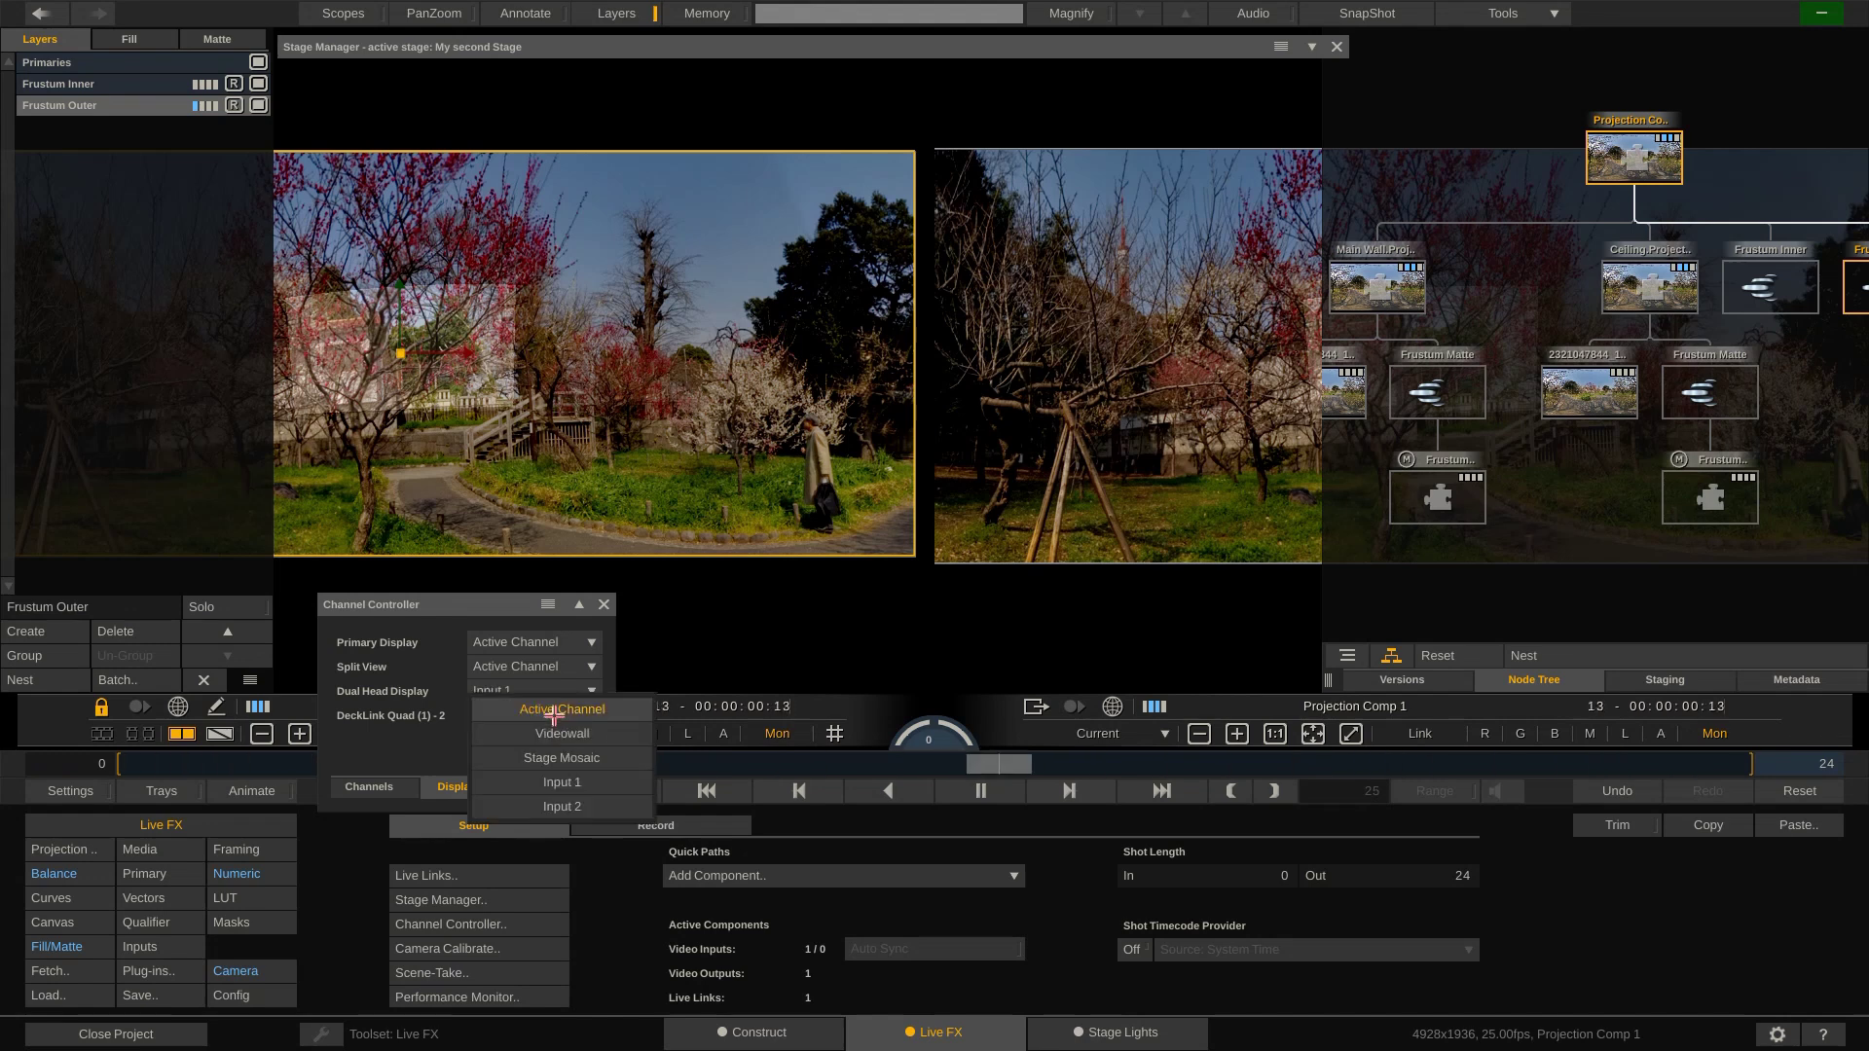
left_click(539, 806)
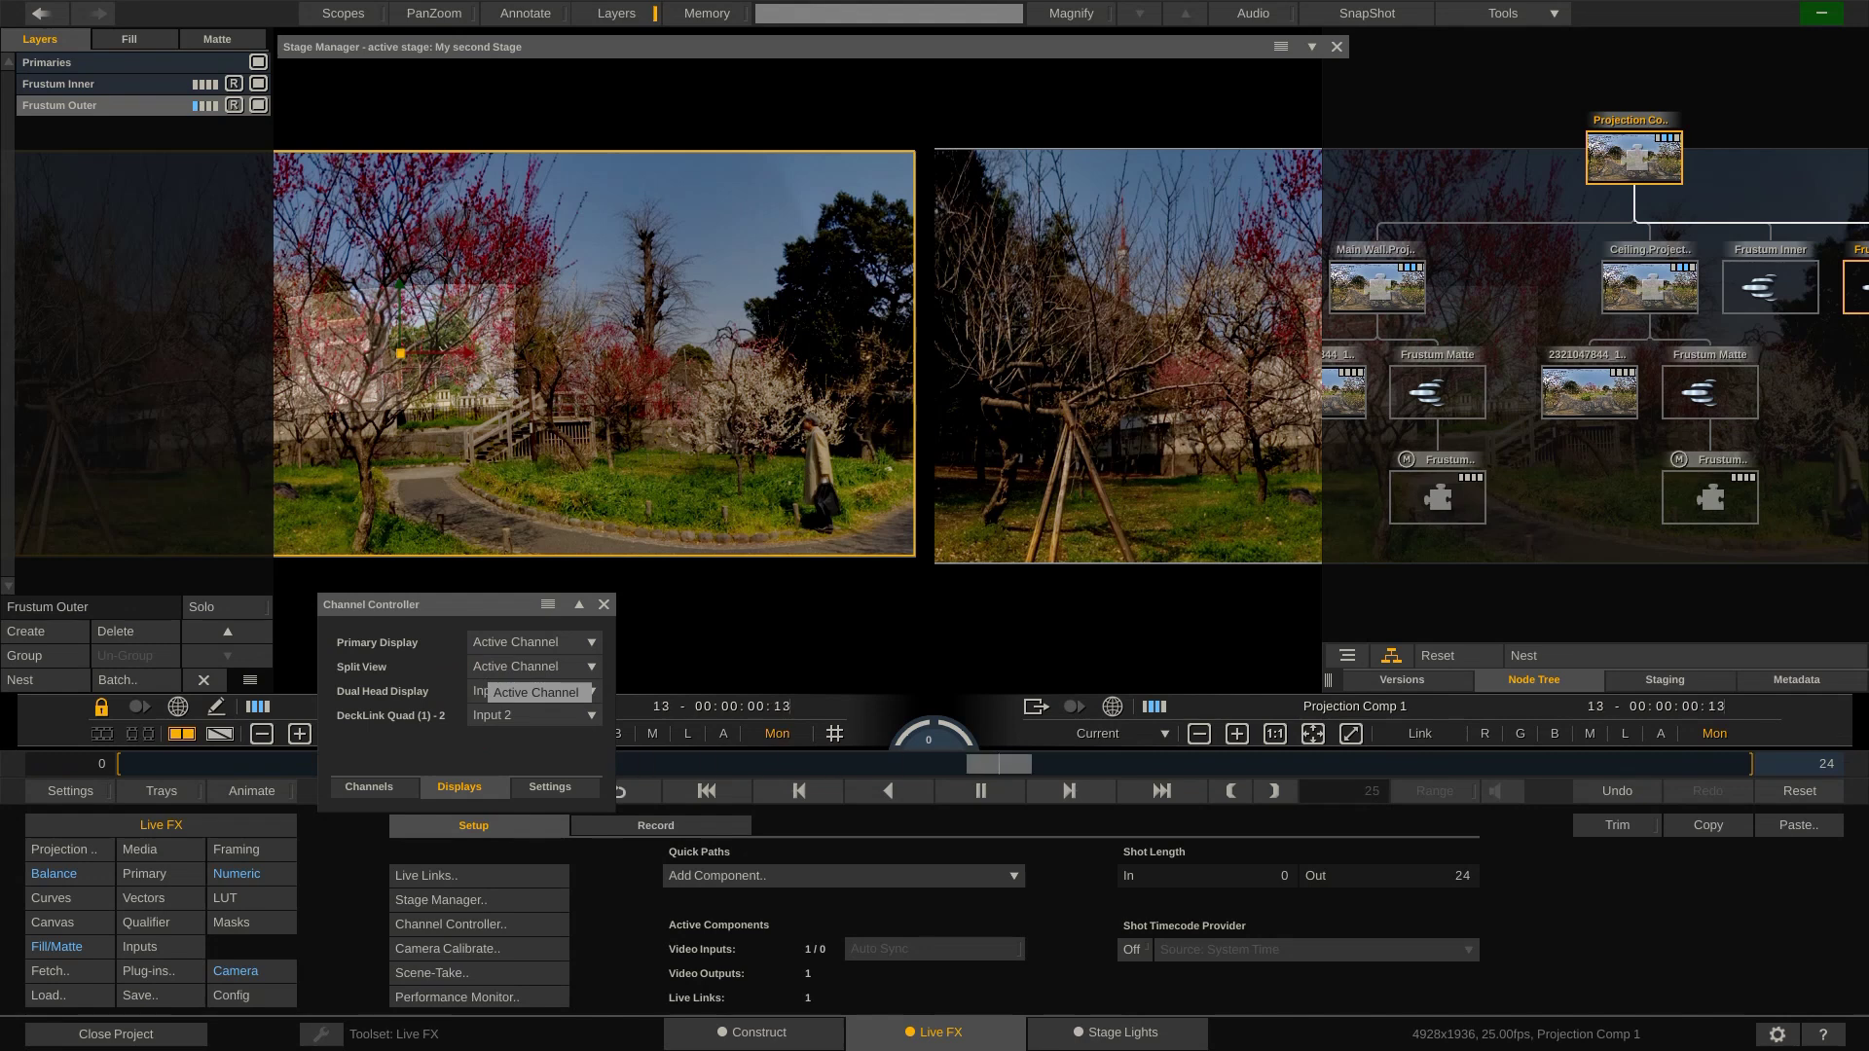
left_click(525, 667)
left_click(526, 758)
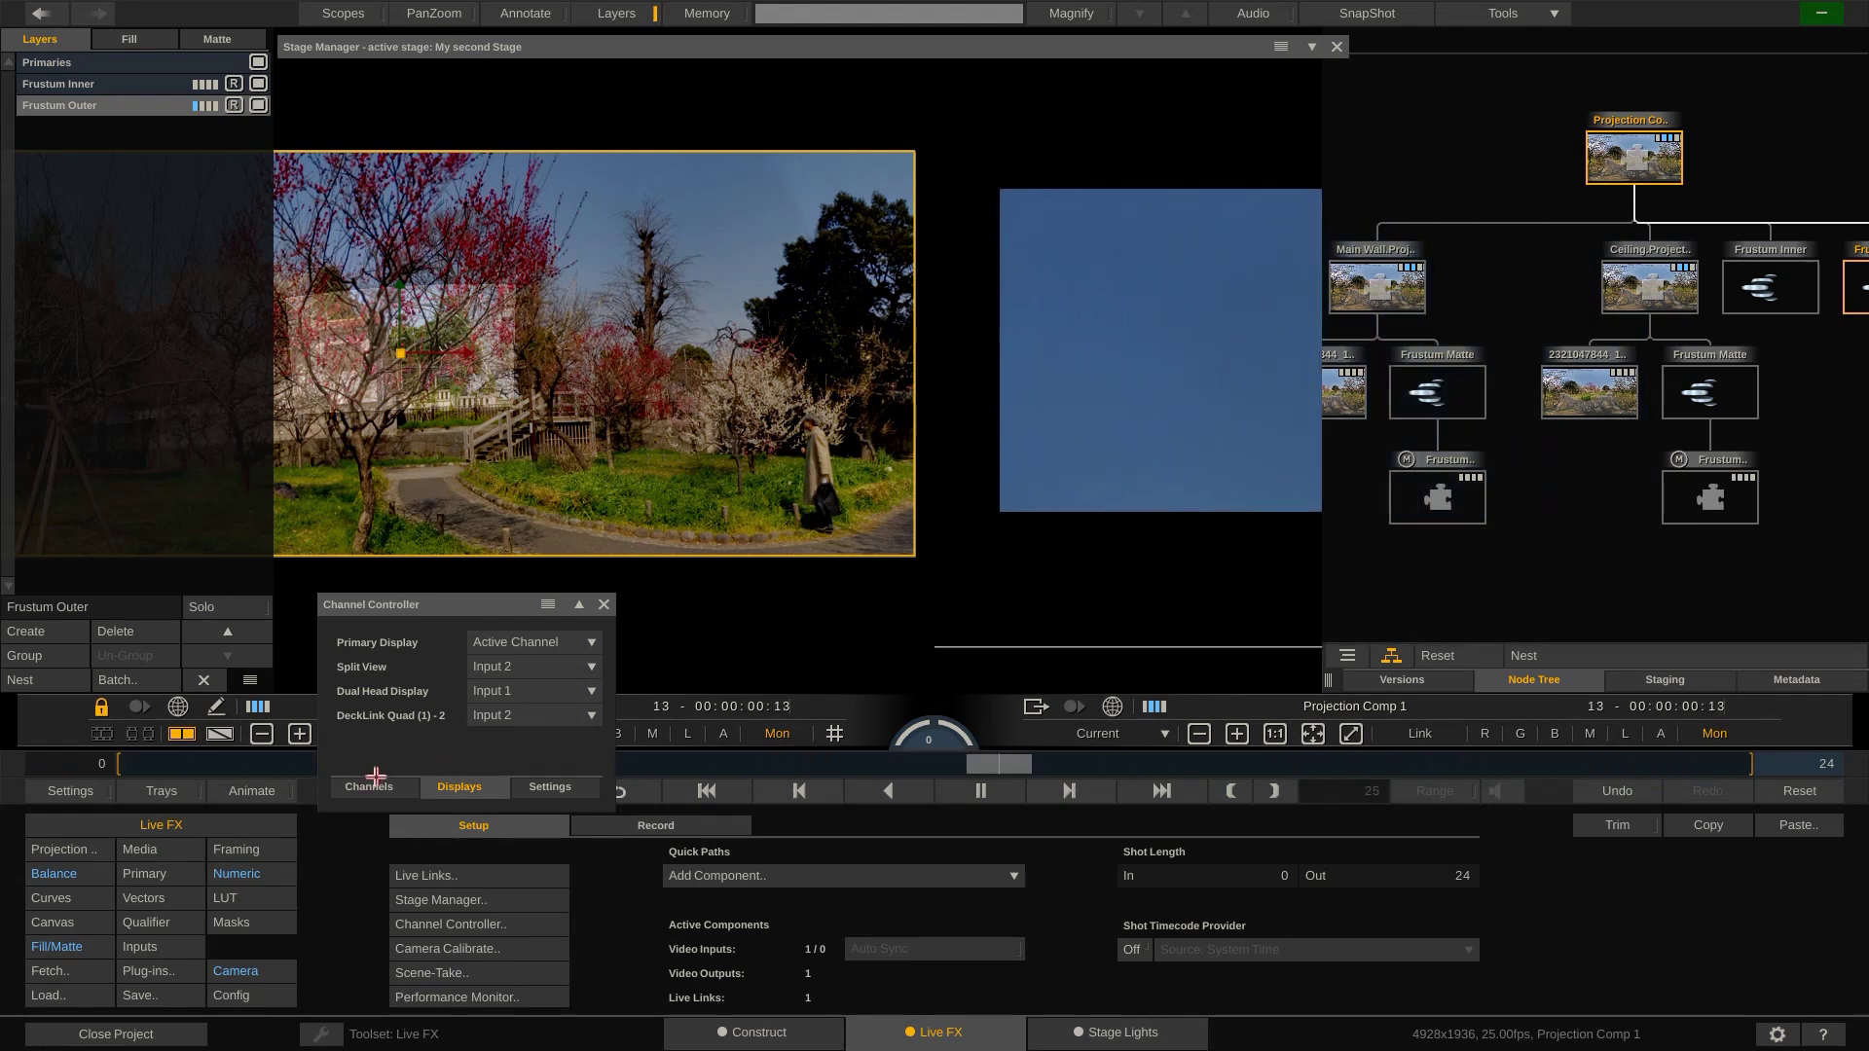
Step: In the Channels settings, select the Frustum Outer layer
left_click(372, 783)
left_click_drag(441, 609, 442, 603)
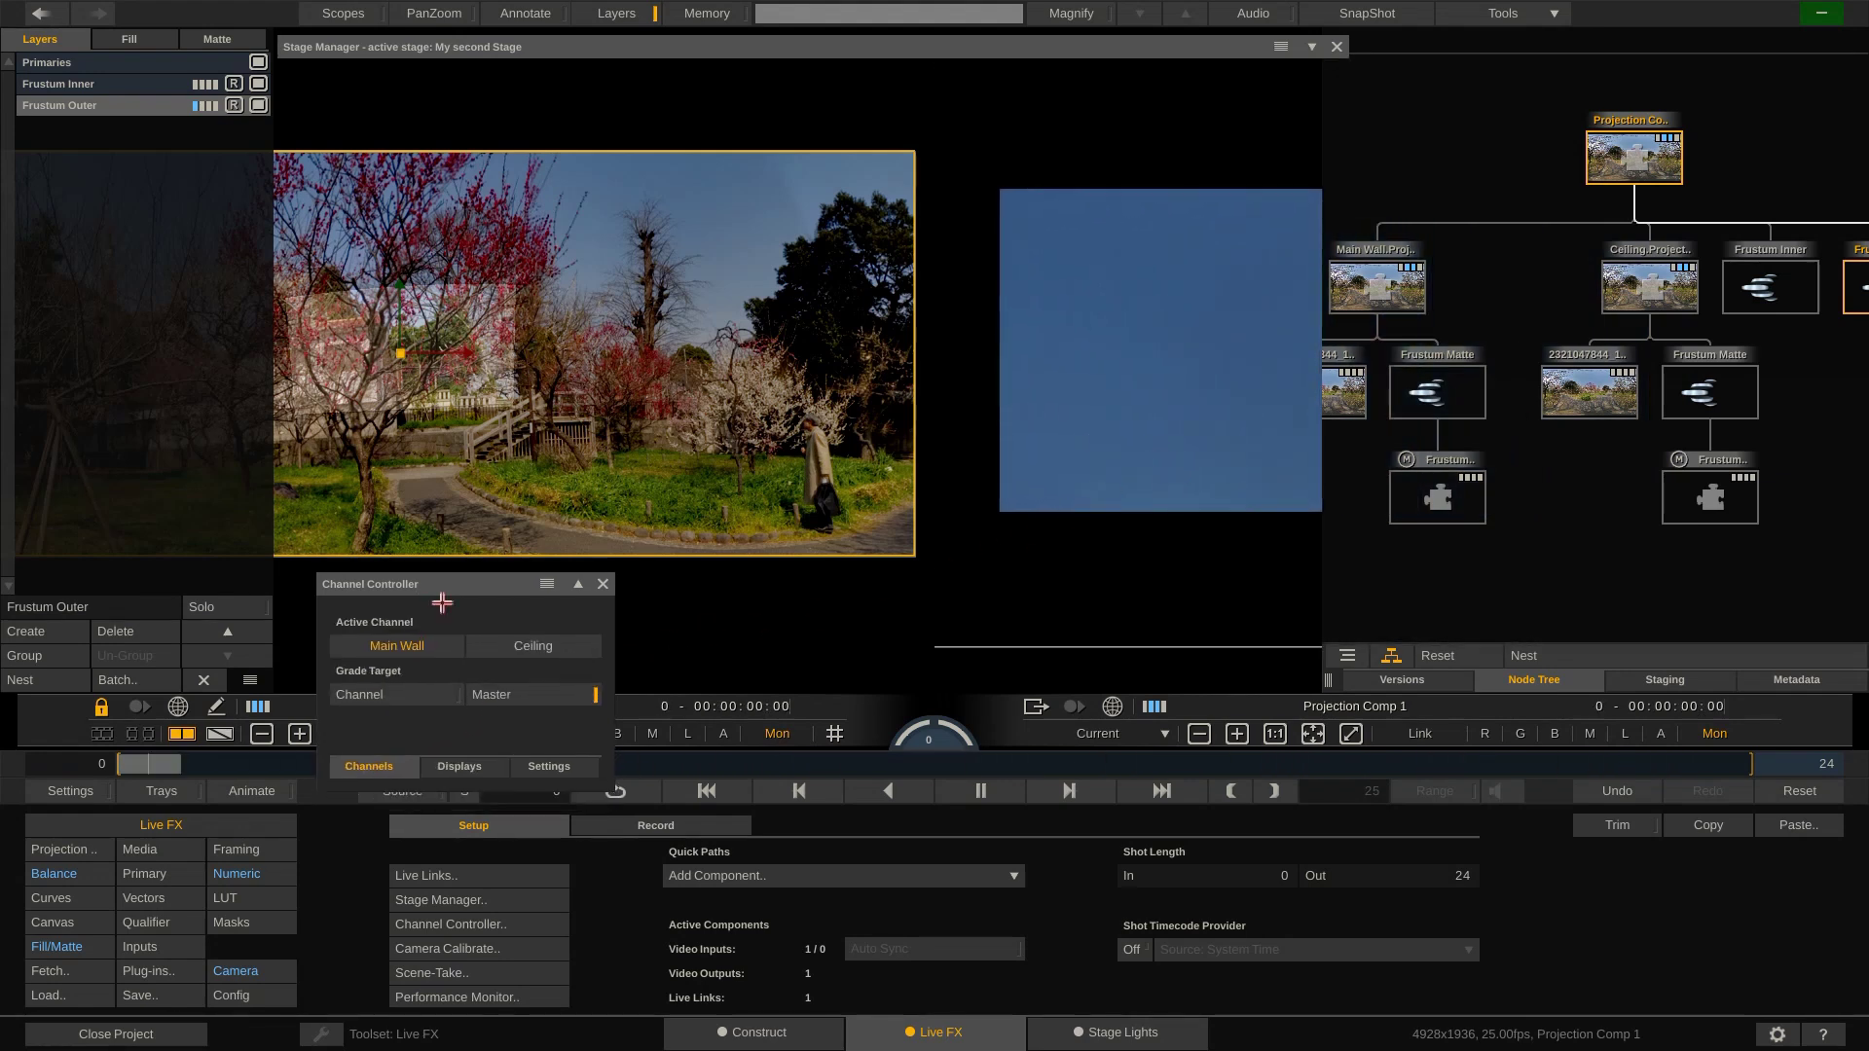
left_click(133, 84)
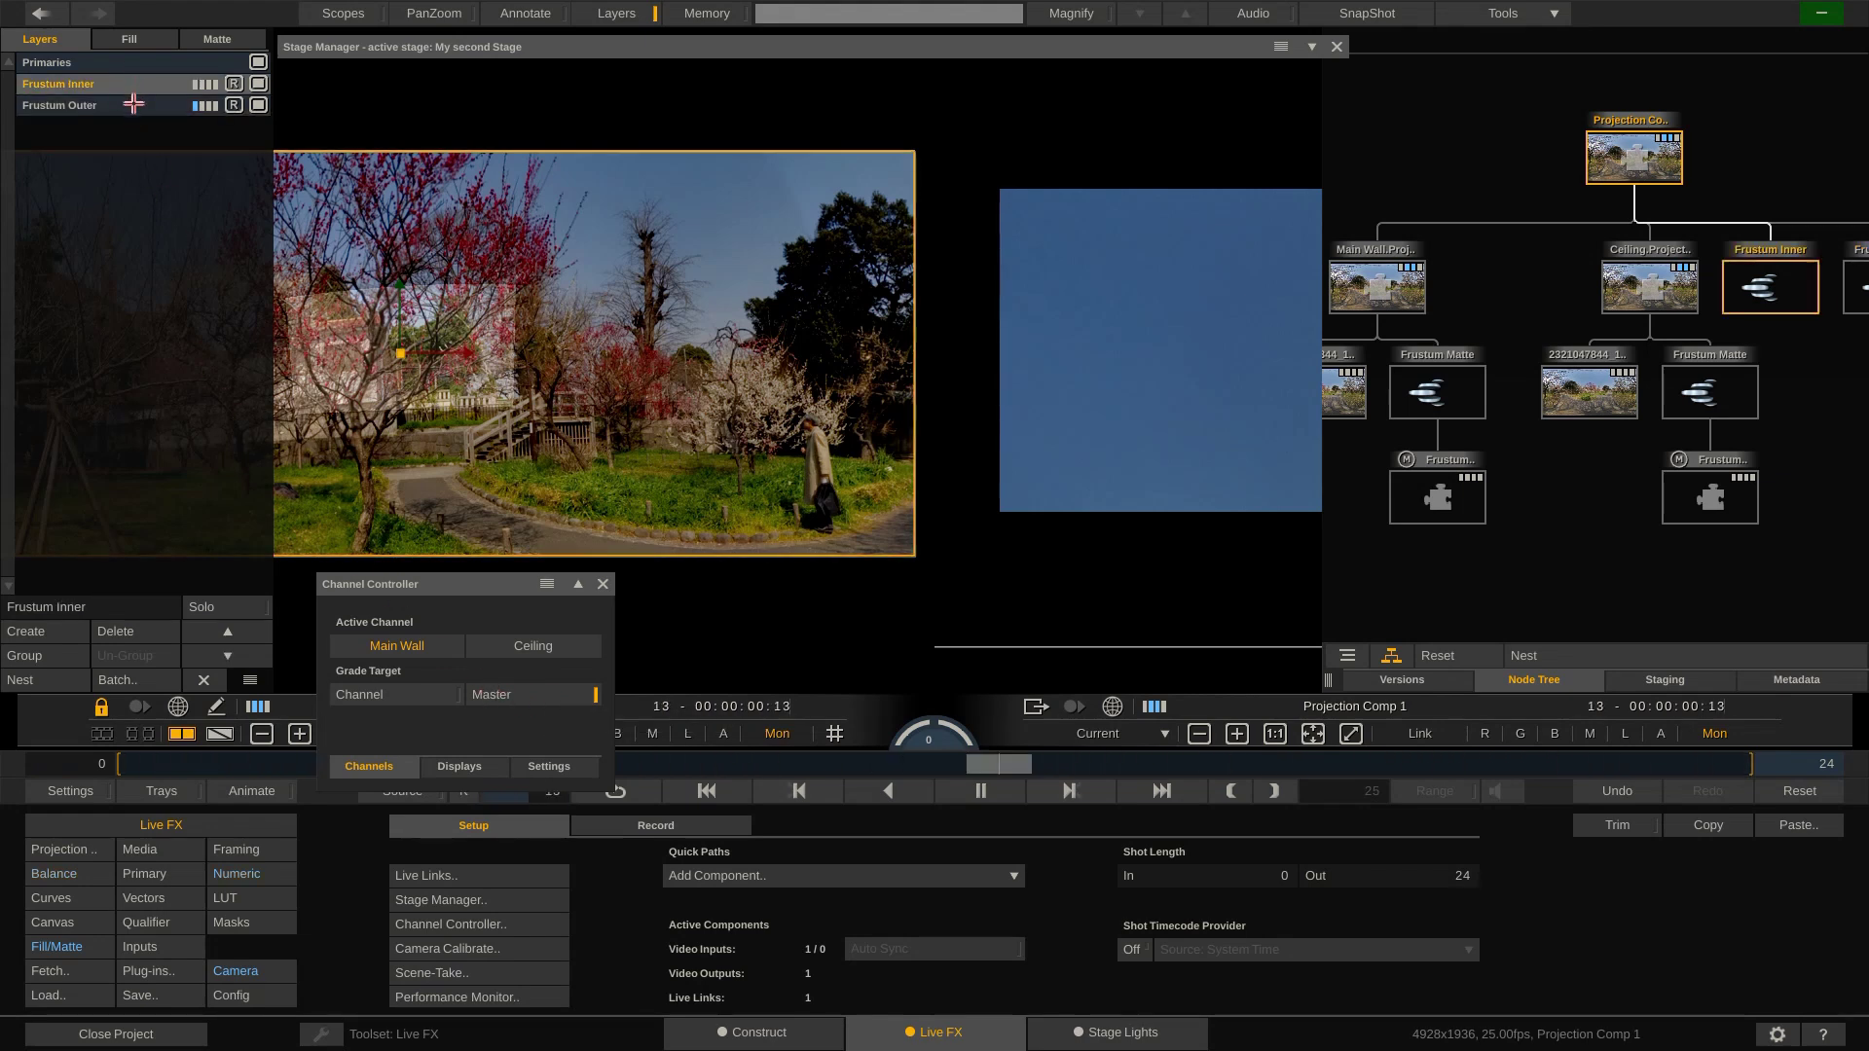
left_click(134, 103)
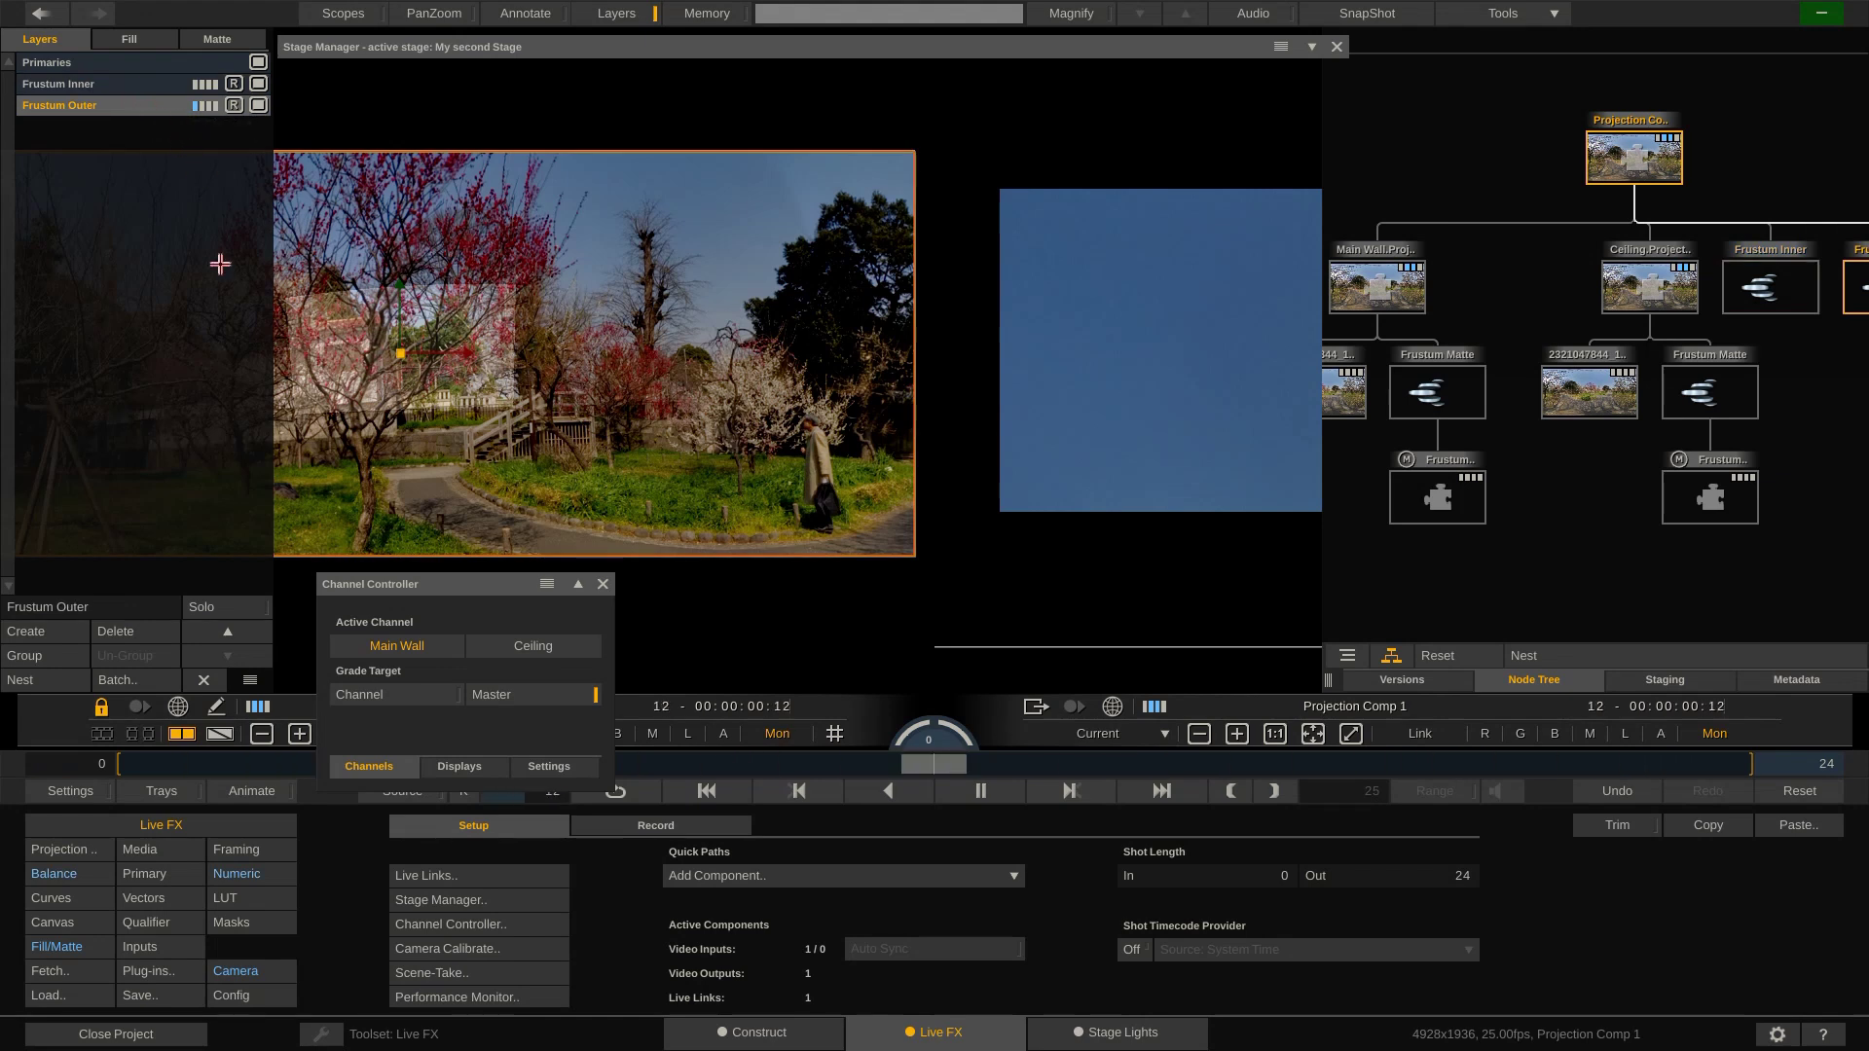
Step: Bring up Balance grading and raise the red Pre-Gain, then start entering an exact value
left_click(80, 874)
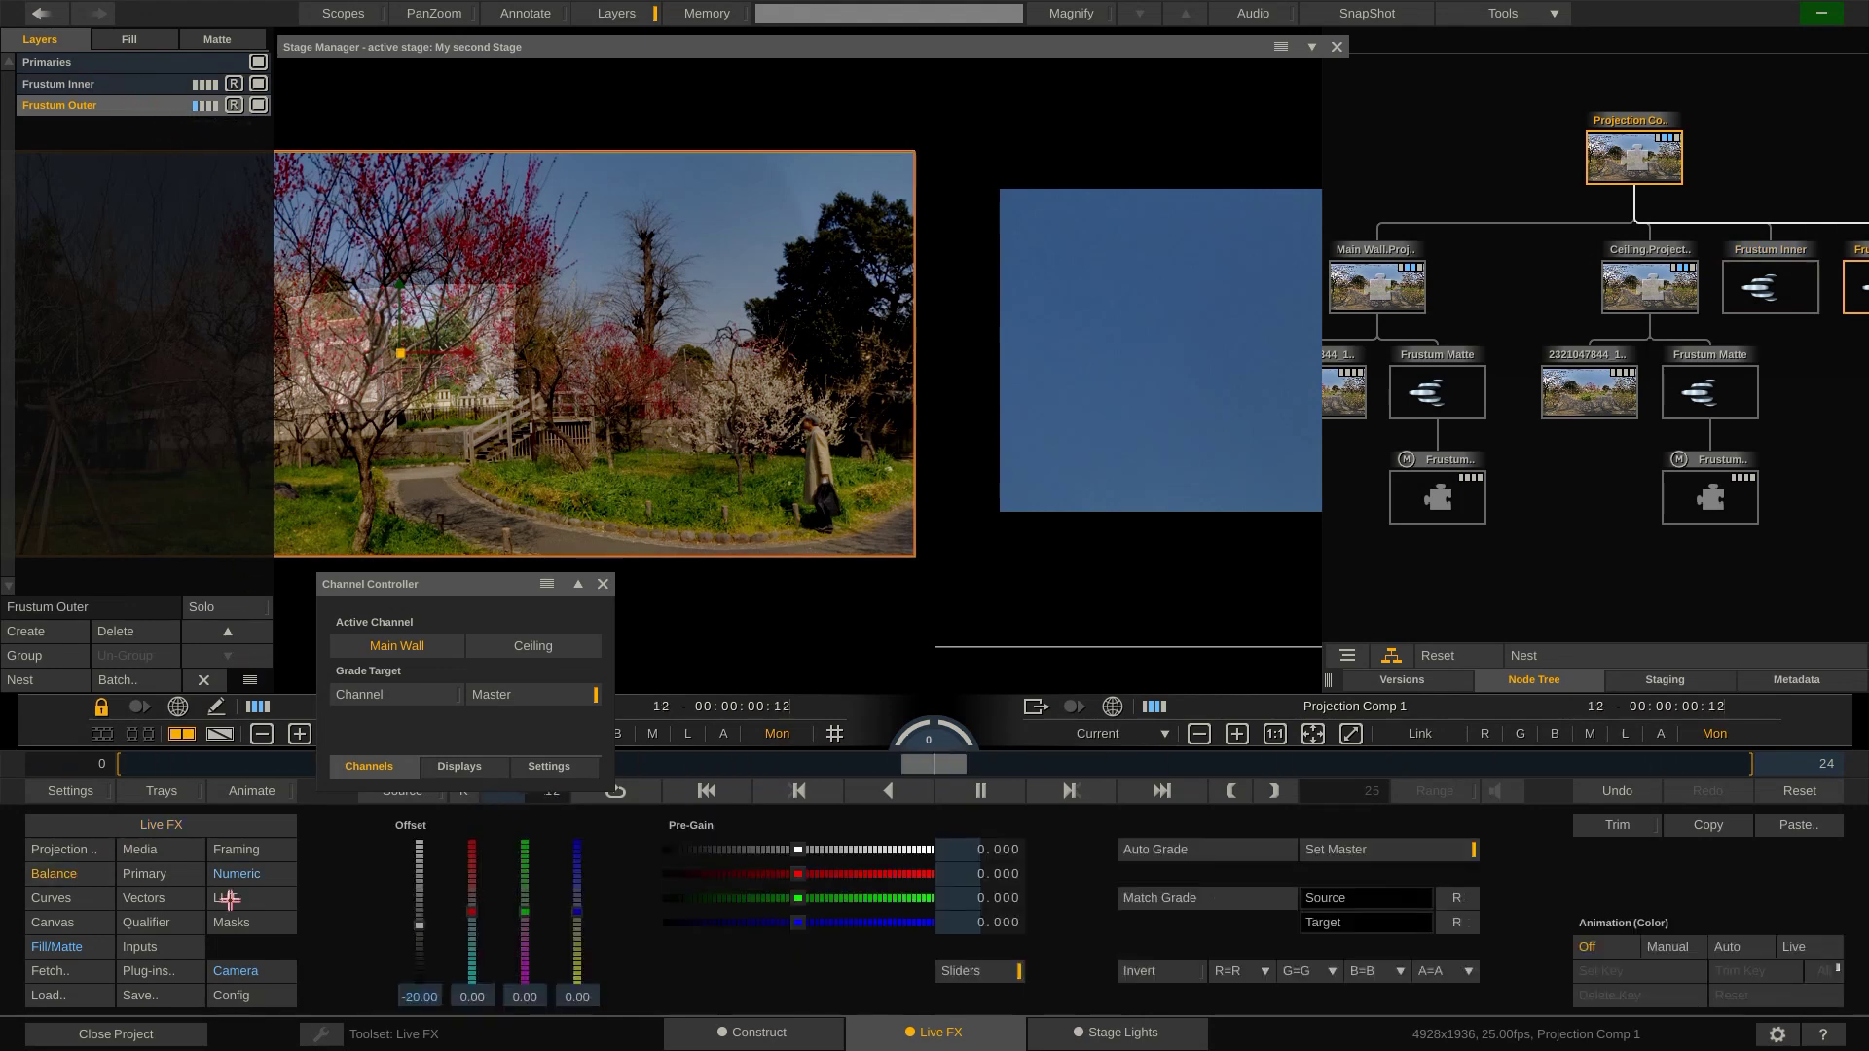
left_click_drag(802, 879, 804, 881)
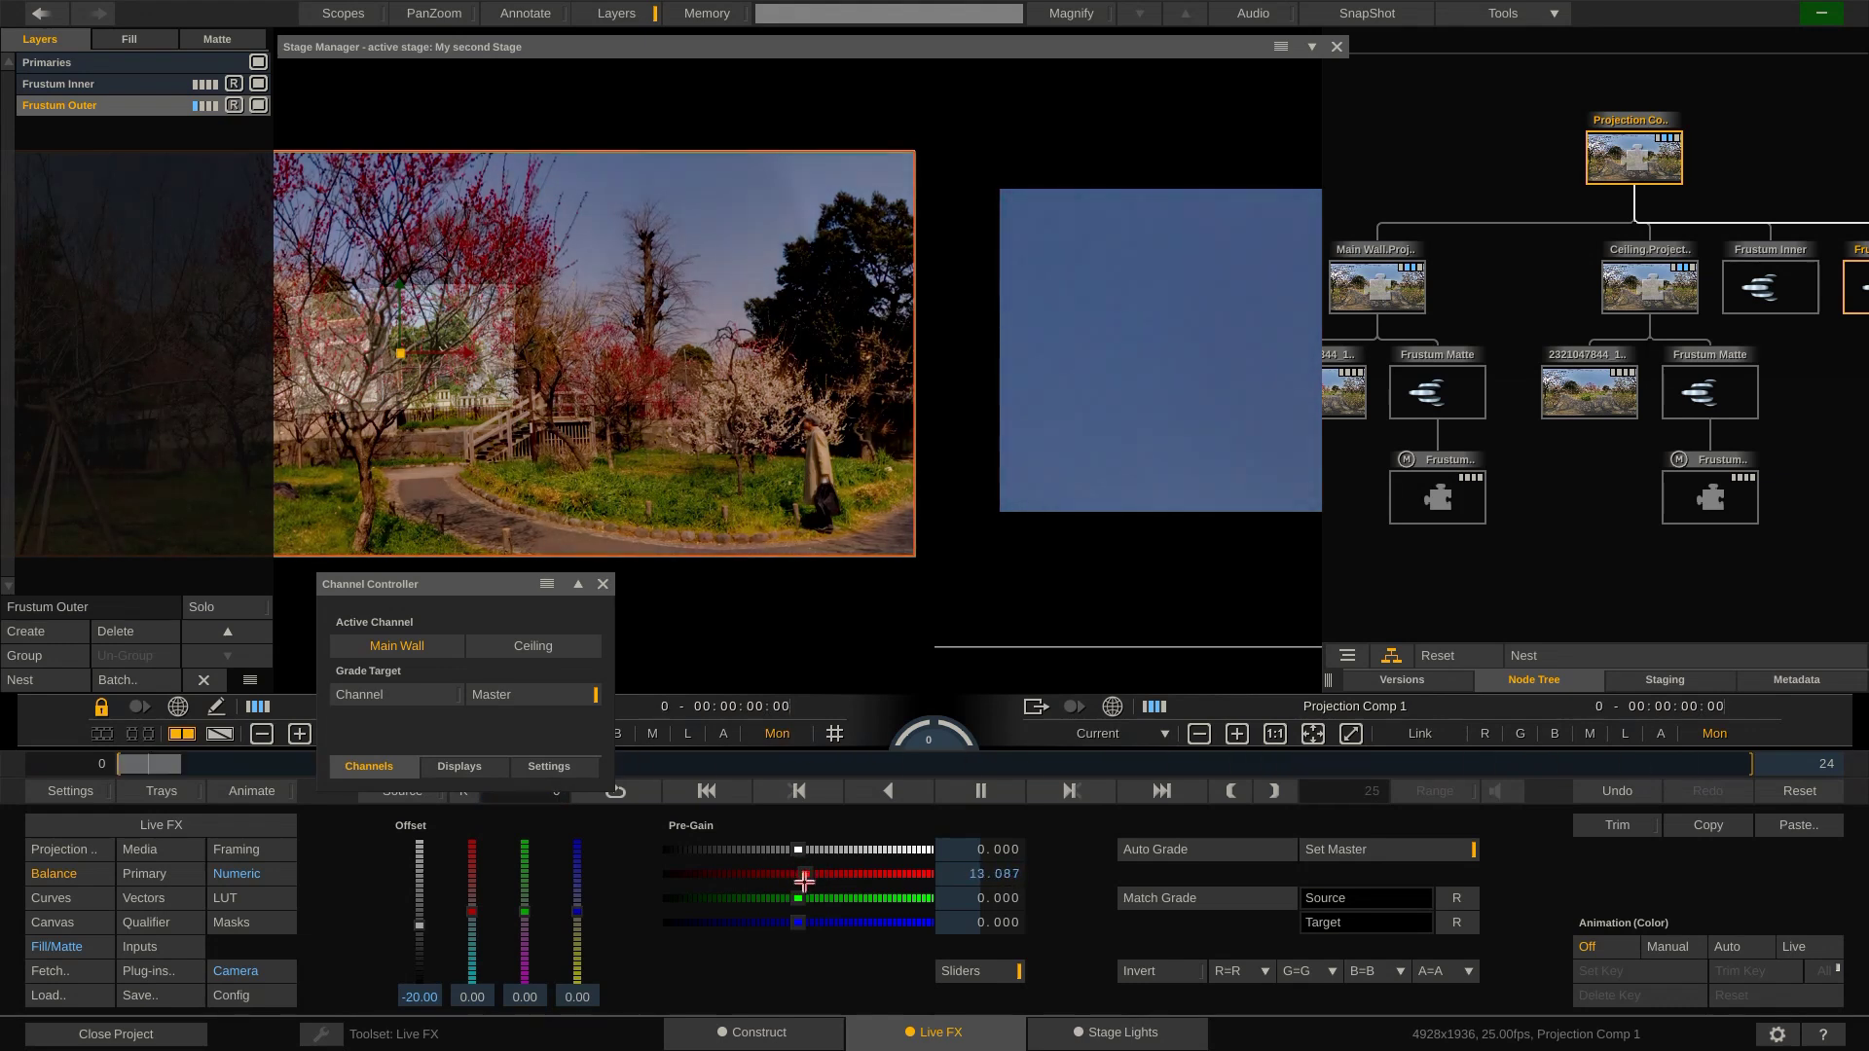
left_click(976, 875)
Step: Reset red Pre-Gain to 0, set Grade Target to Channel, and add Layer-2 above Frustum Matte
left_click(956, 747)
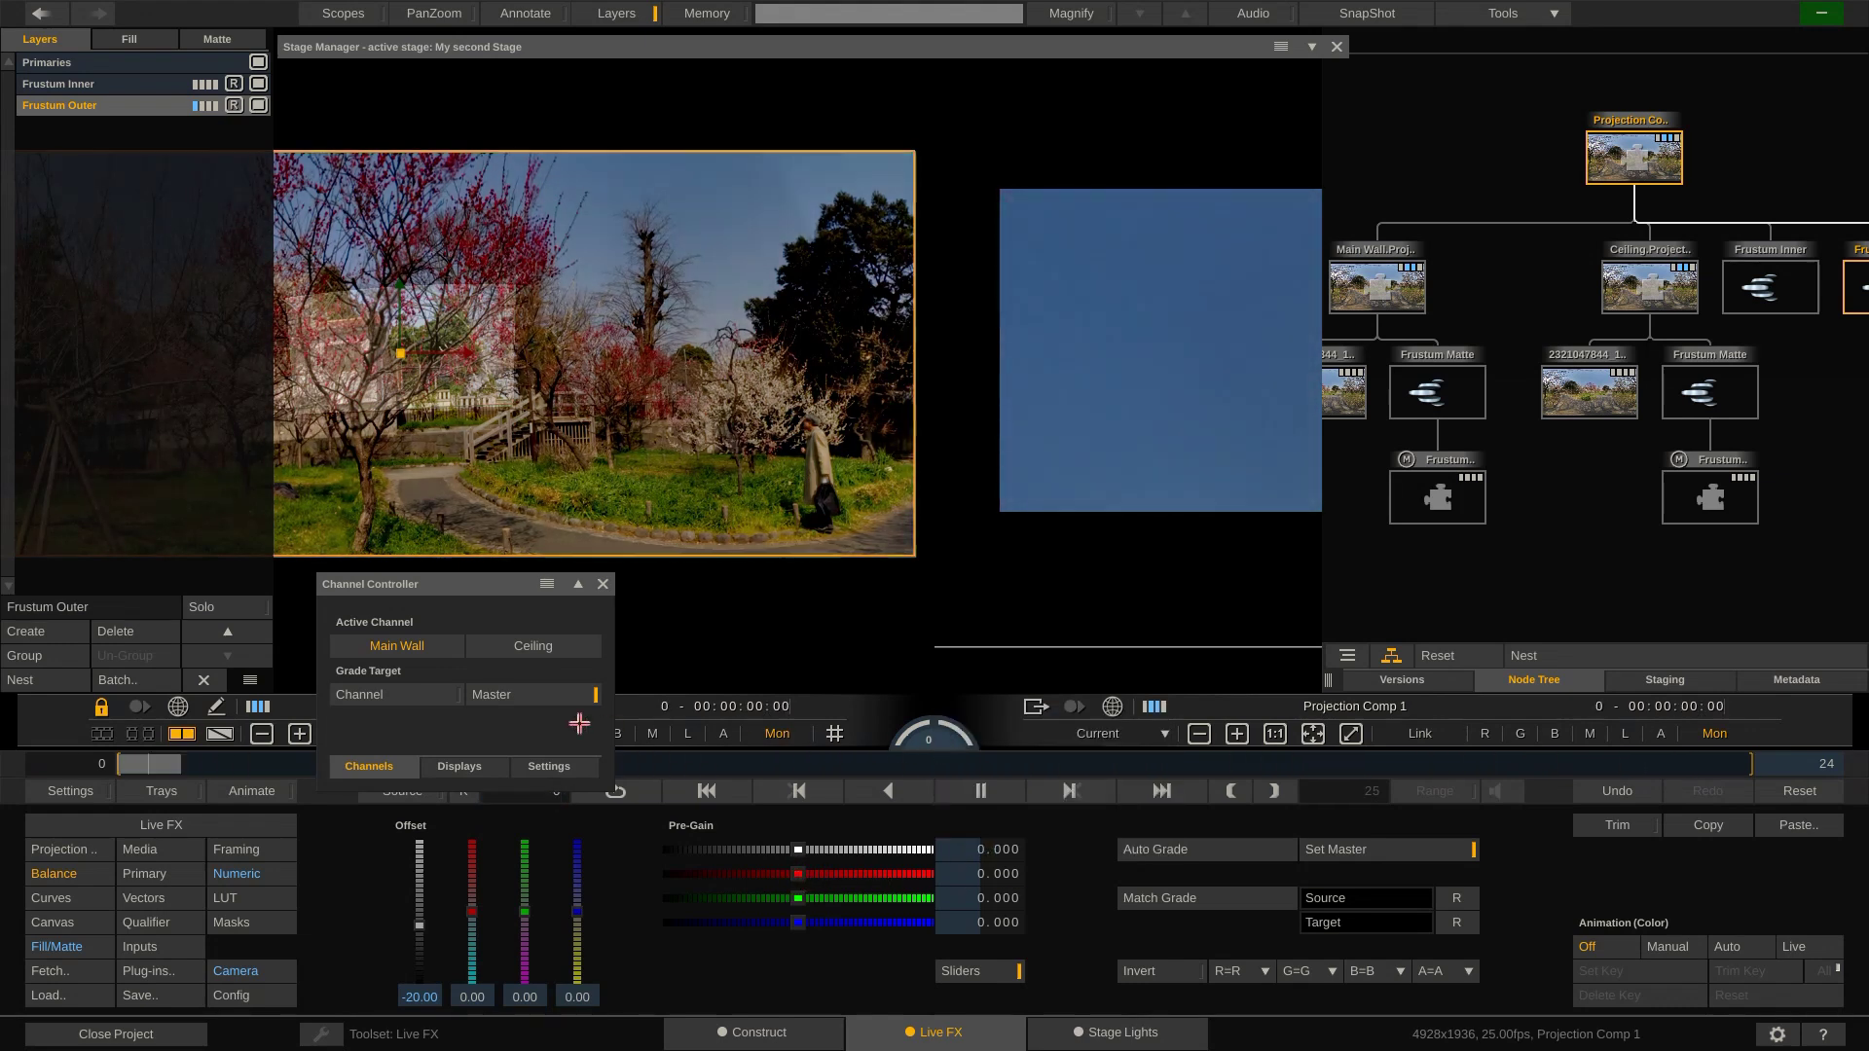
left_click(386, 694)
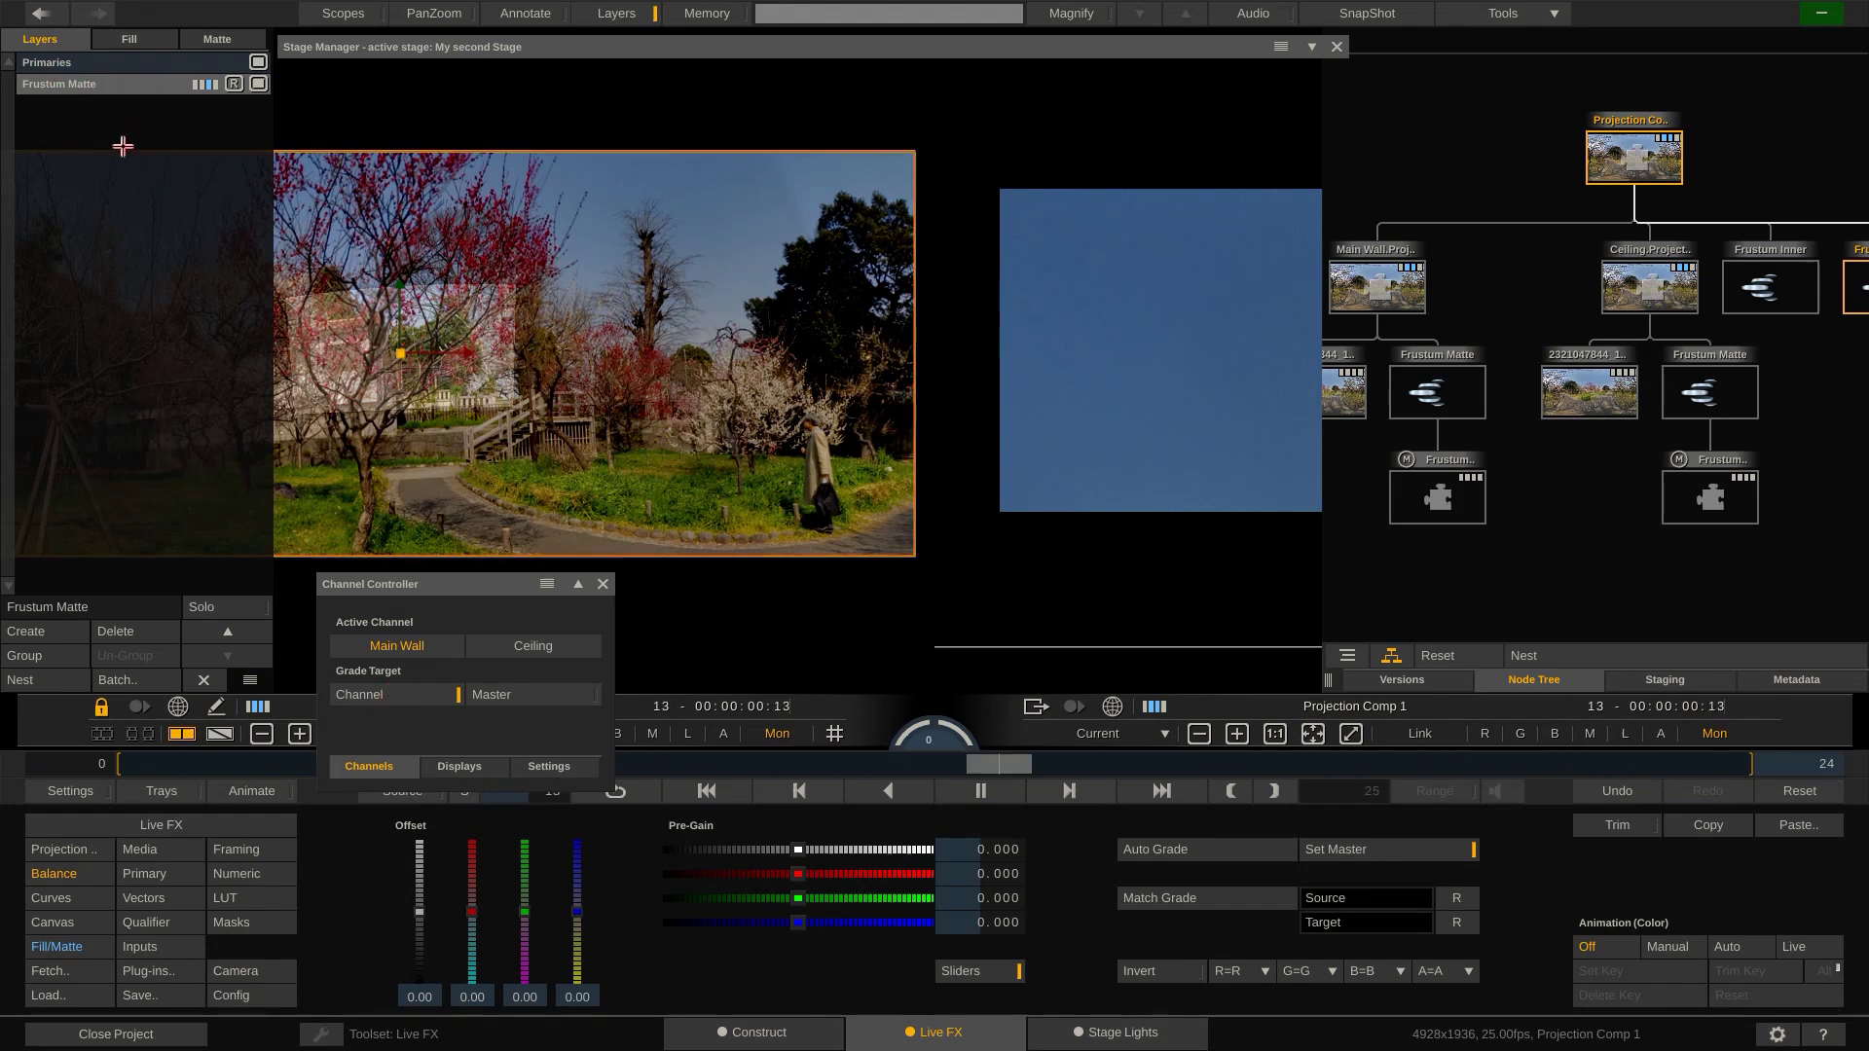
left_click(37, 630)
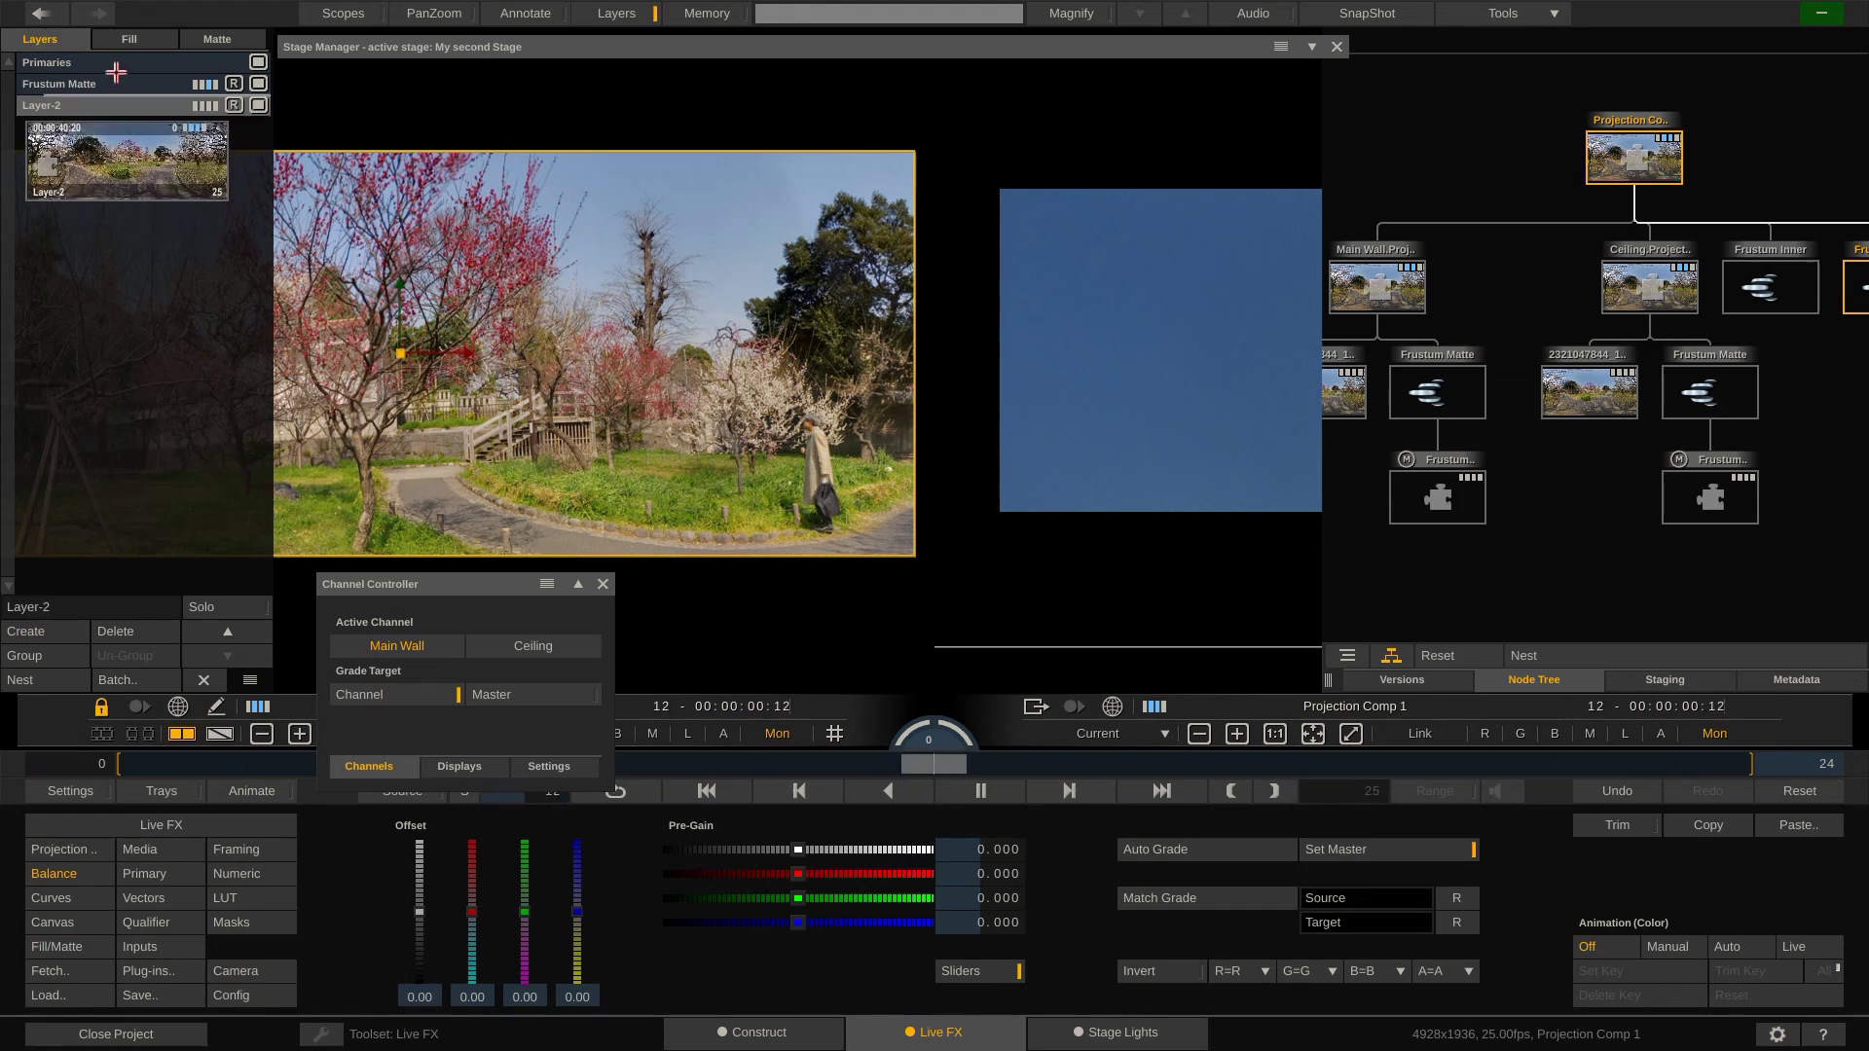
left_click_drag(116, 72, 109, 80)
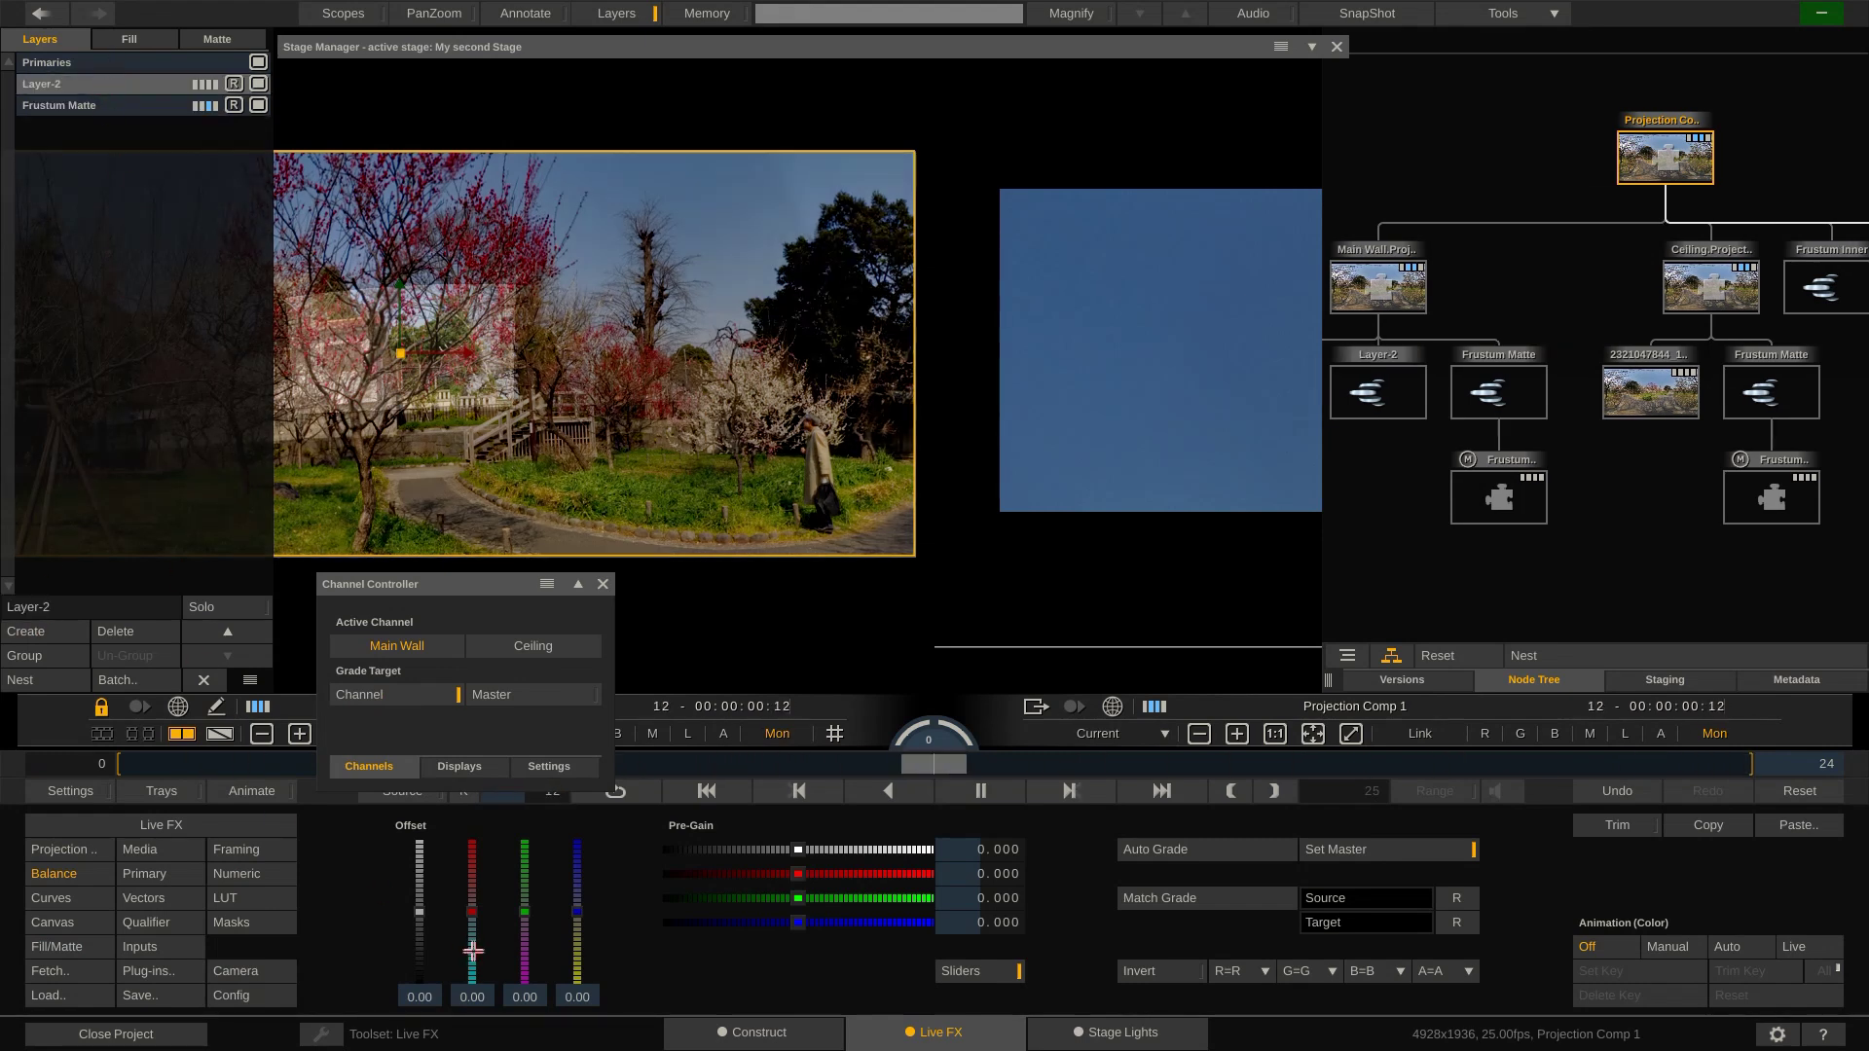
Step: Try raising Master Offset, reset it to 0, and set Grade Target back to Master
left_click_drag(419, 911, 415, 839)
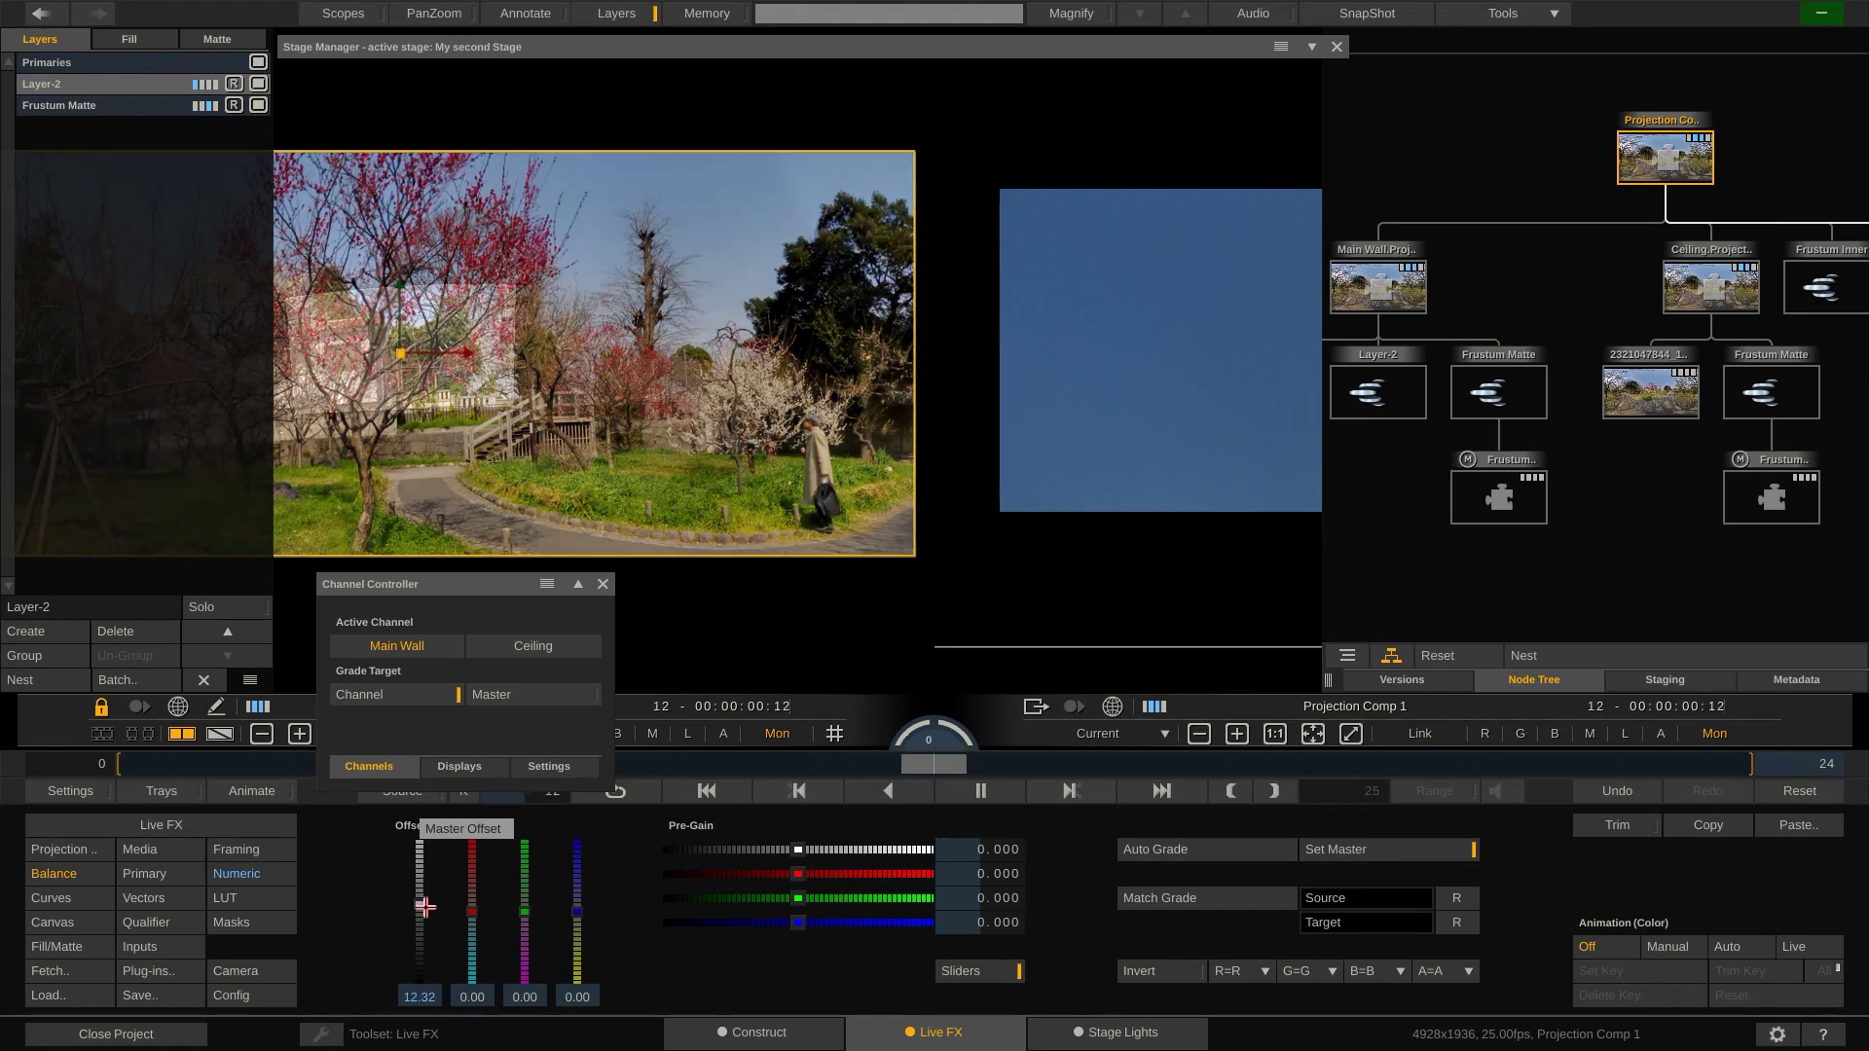
right_click(415, 839)
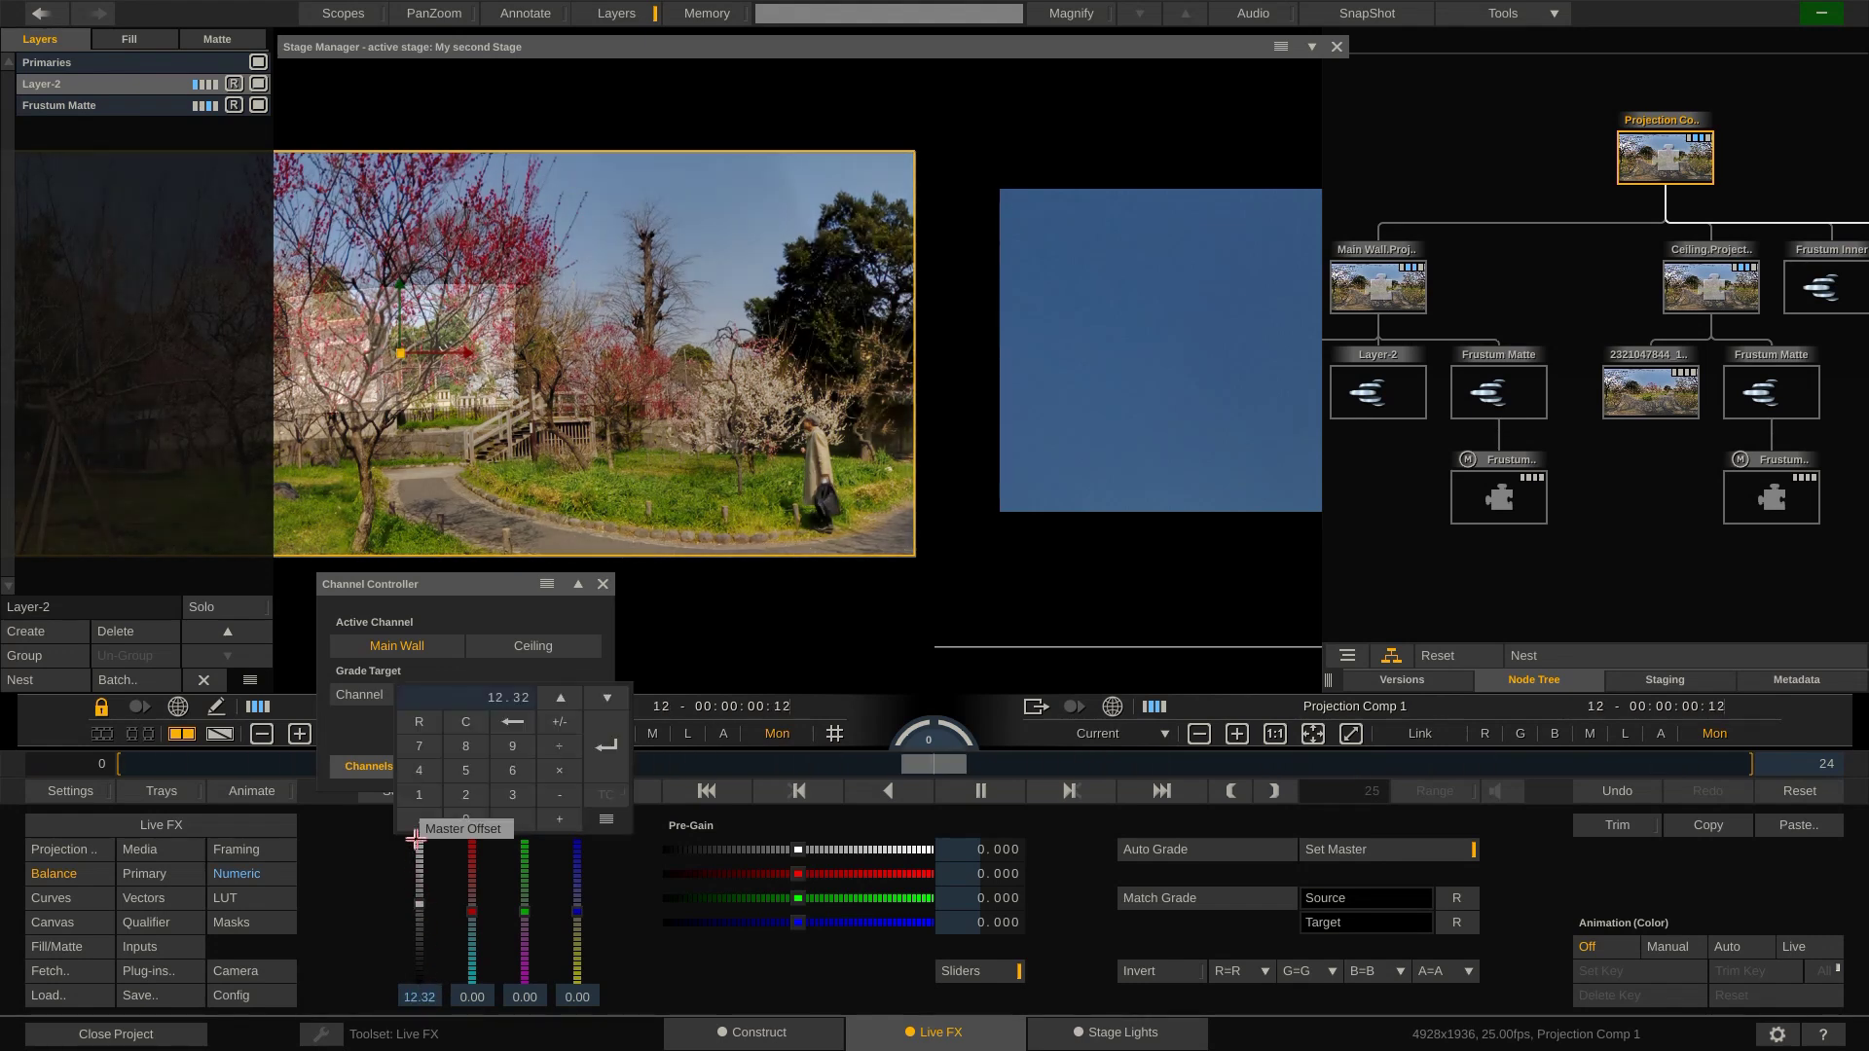
left_click(421, 724)
left_click(530, 694)
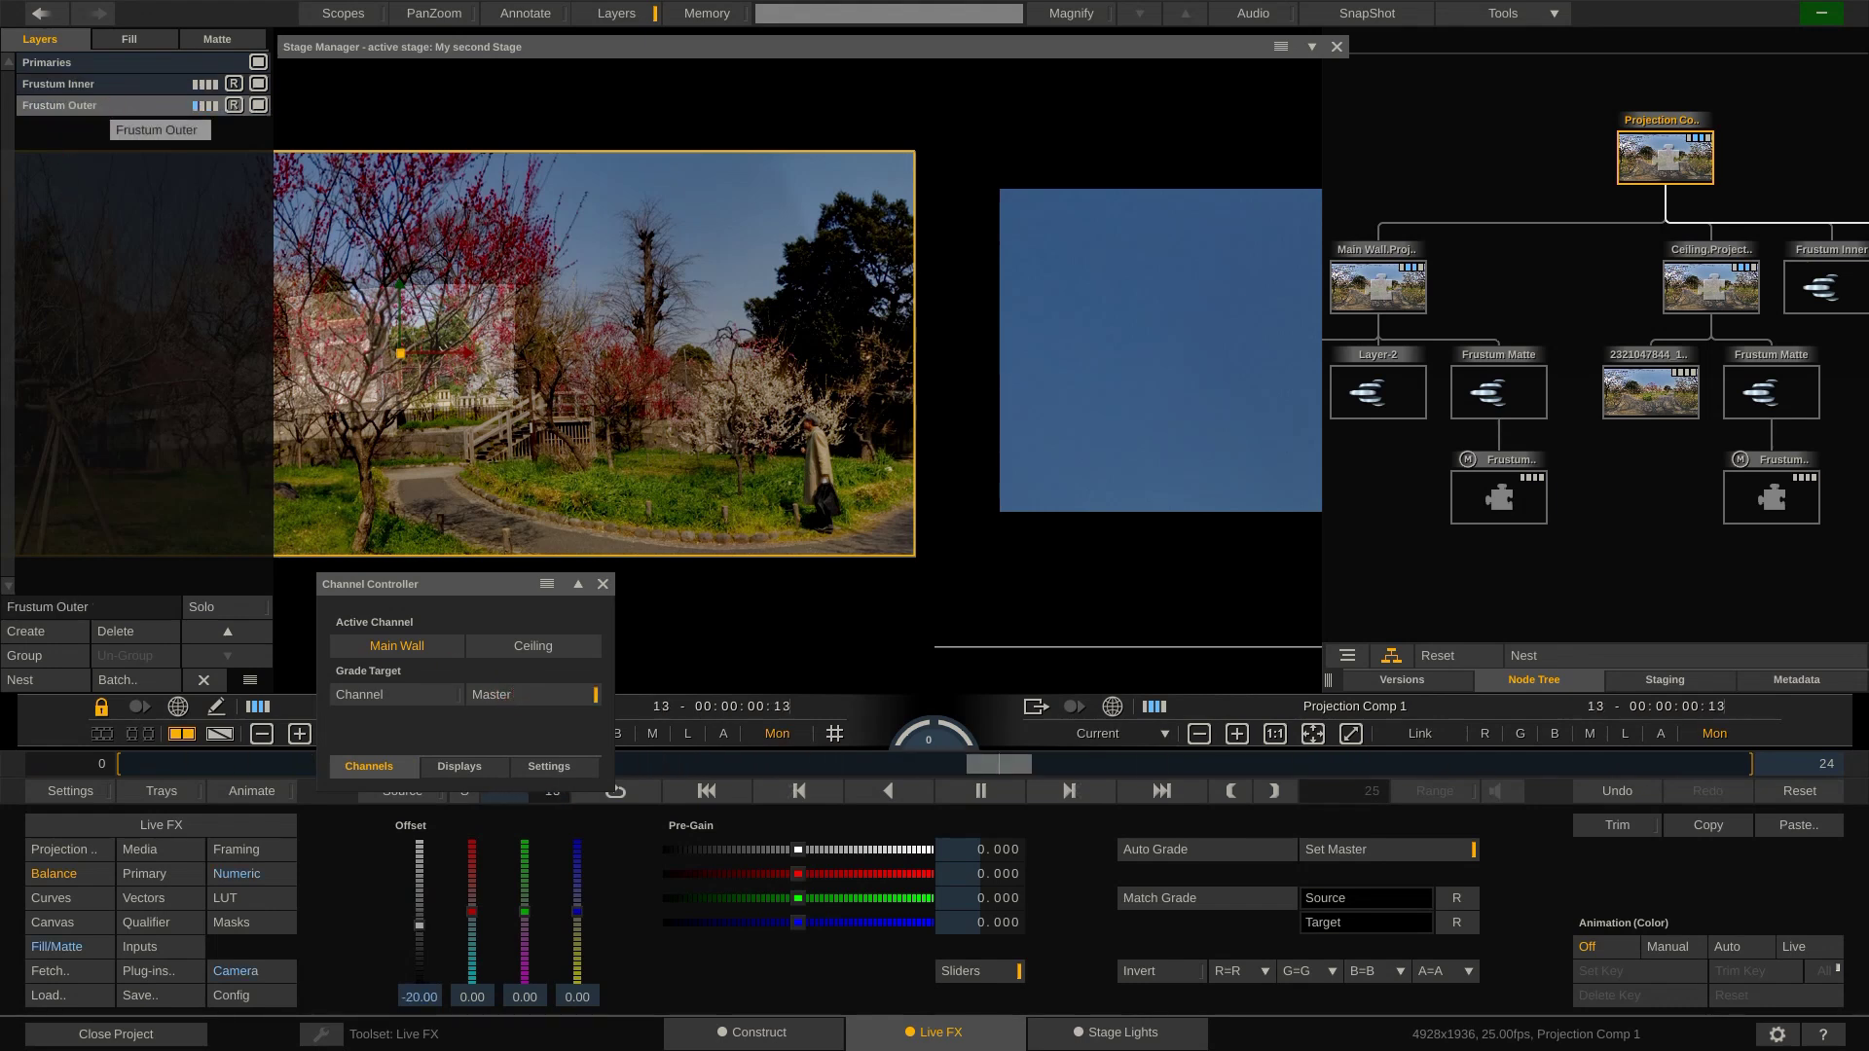
Step: Widen the Node Tree panel and select the Main Wall.Proj node to list its layers
left_click_drag(448, 597, 444, 598)
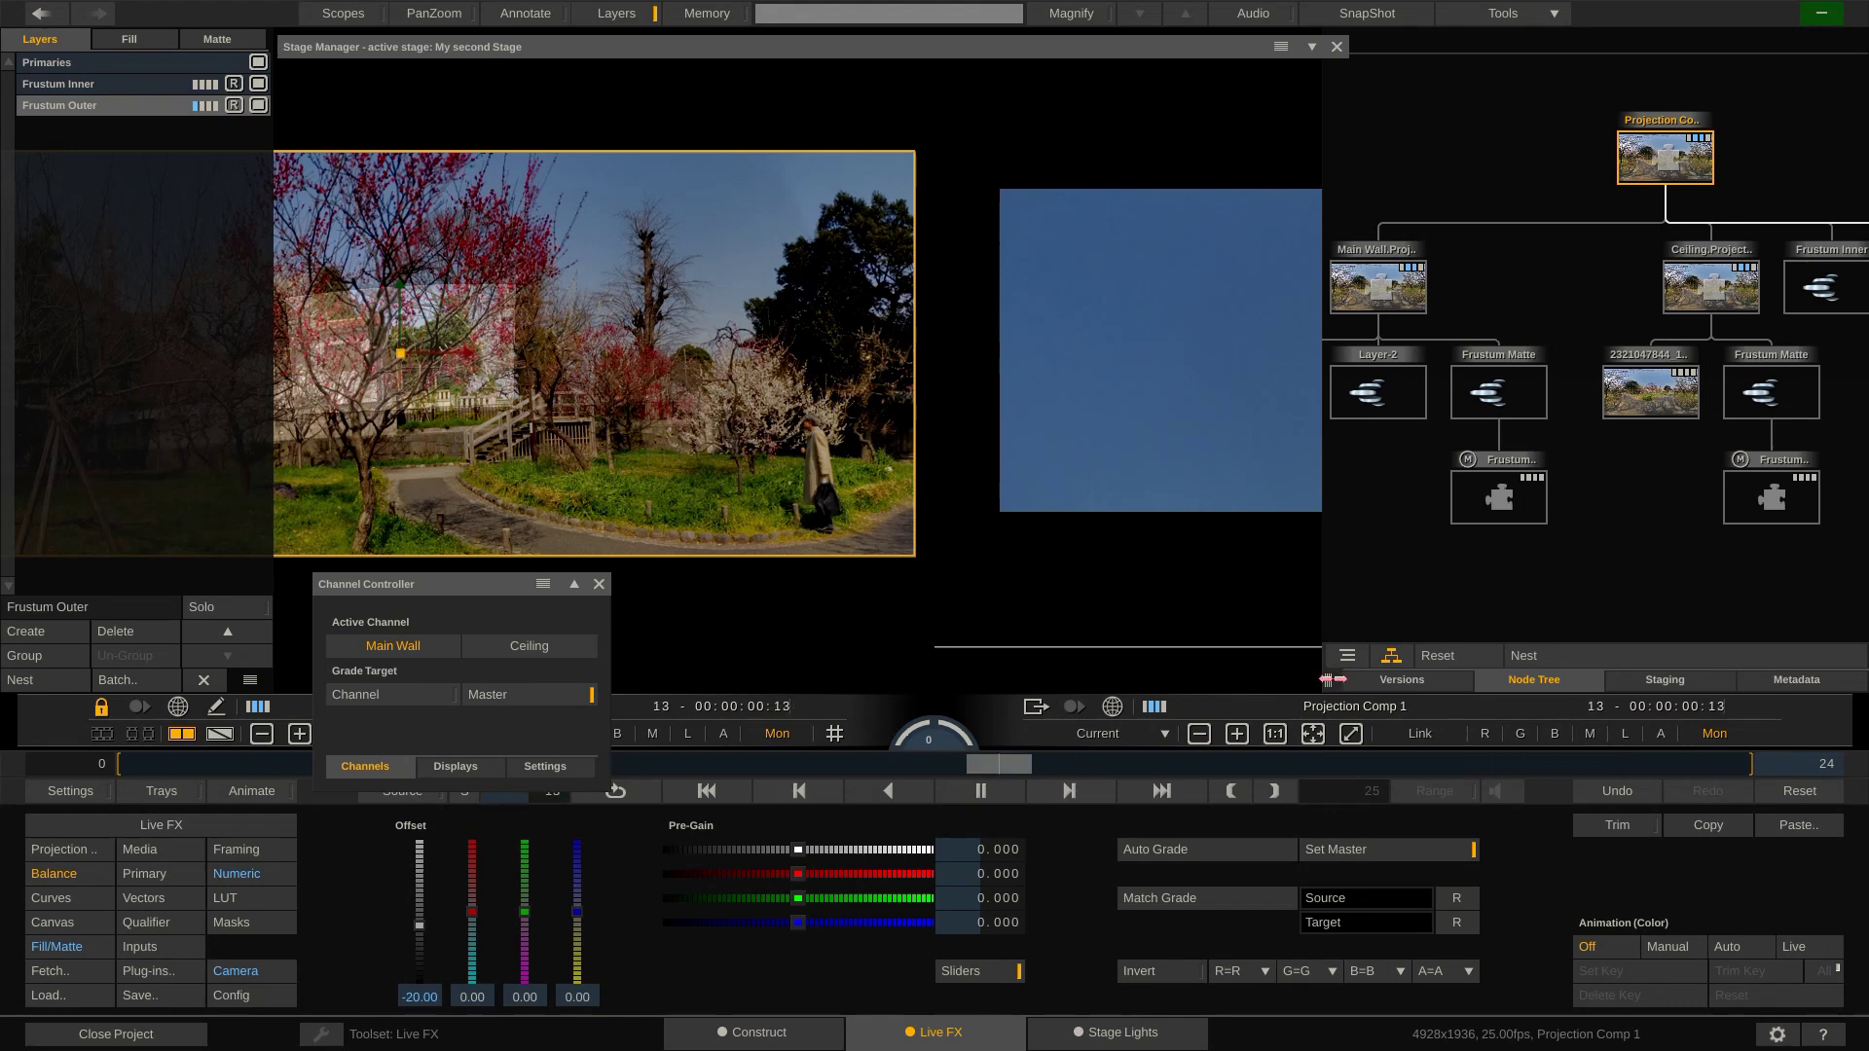
left_click_drag(1332, 679, 807, 704)
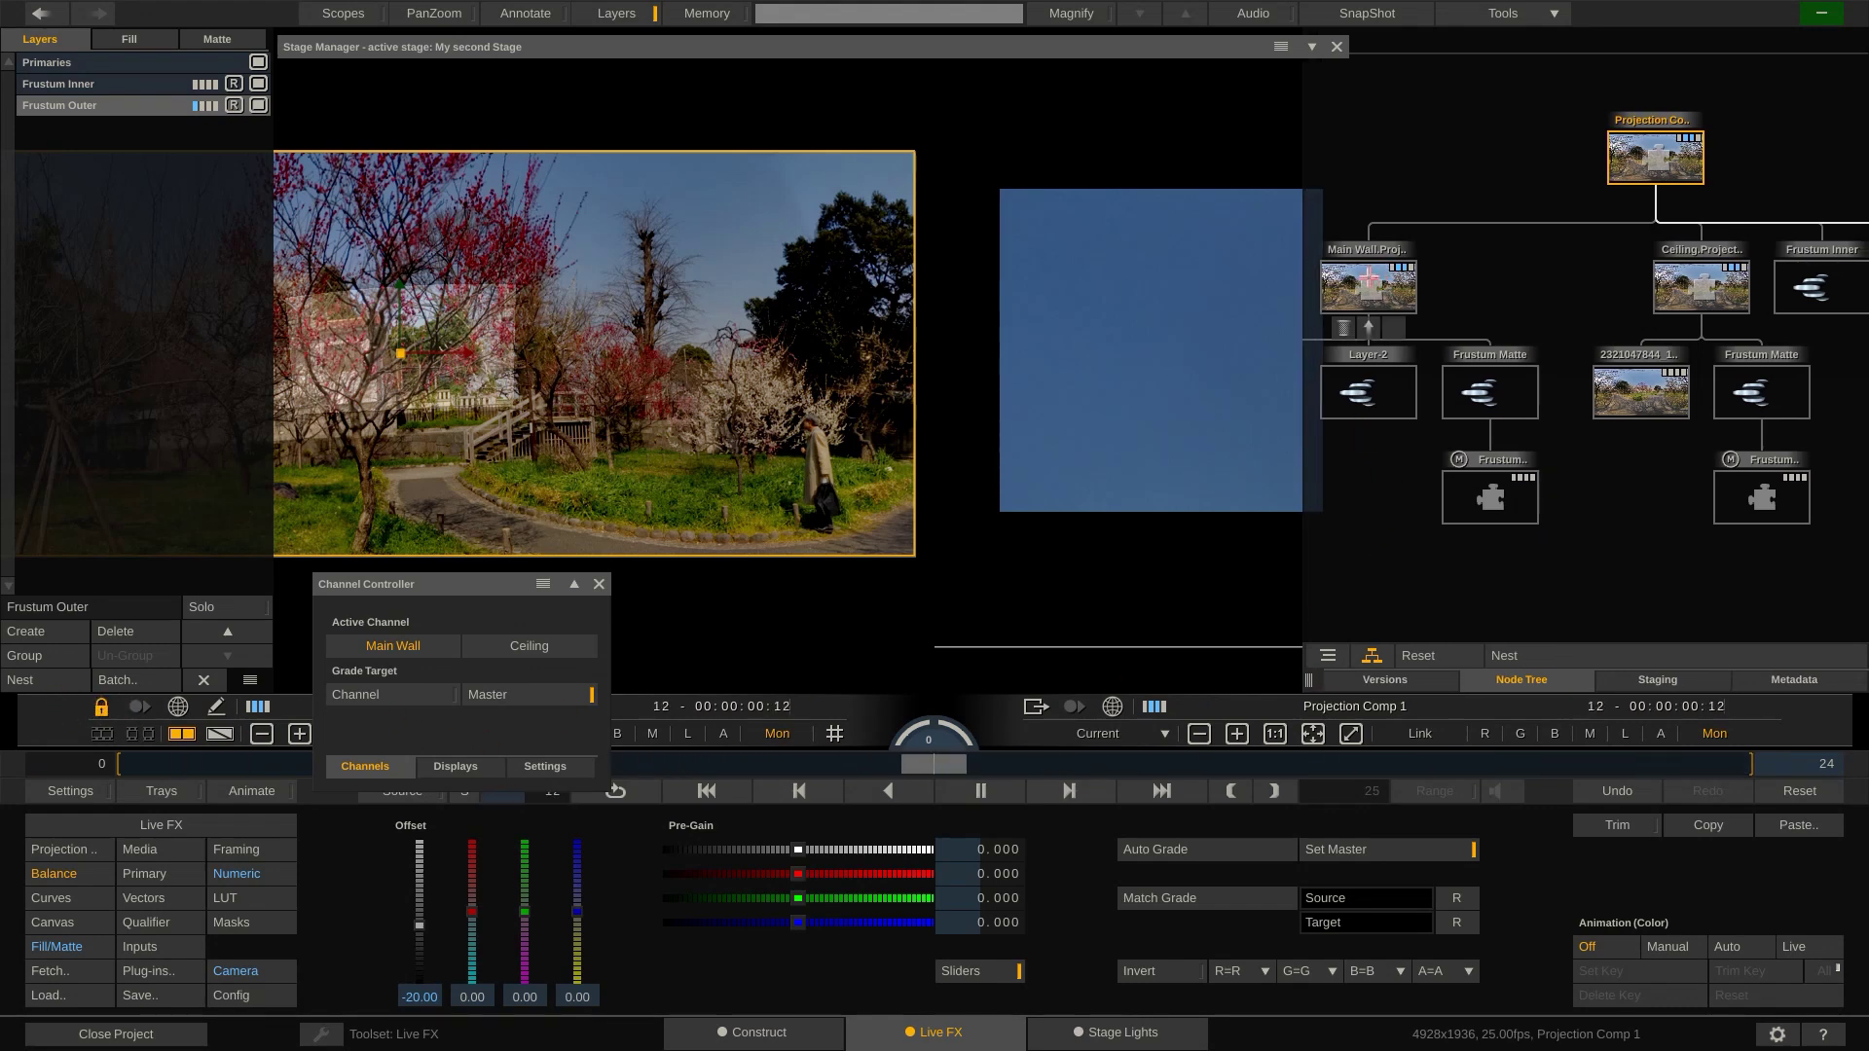
left_click(1383, 275)
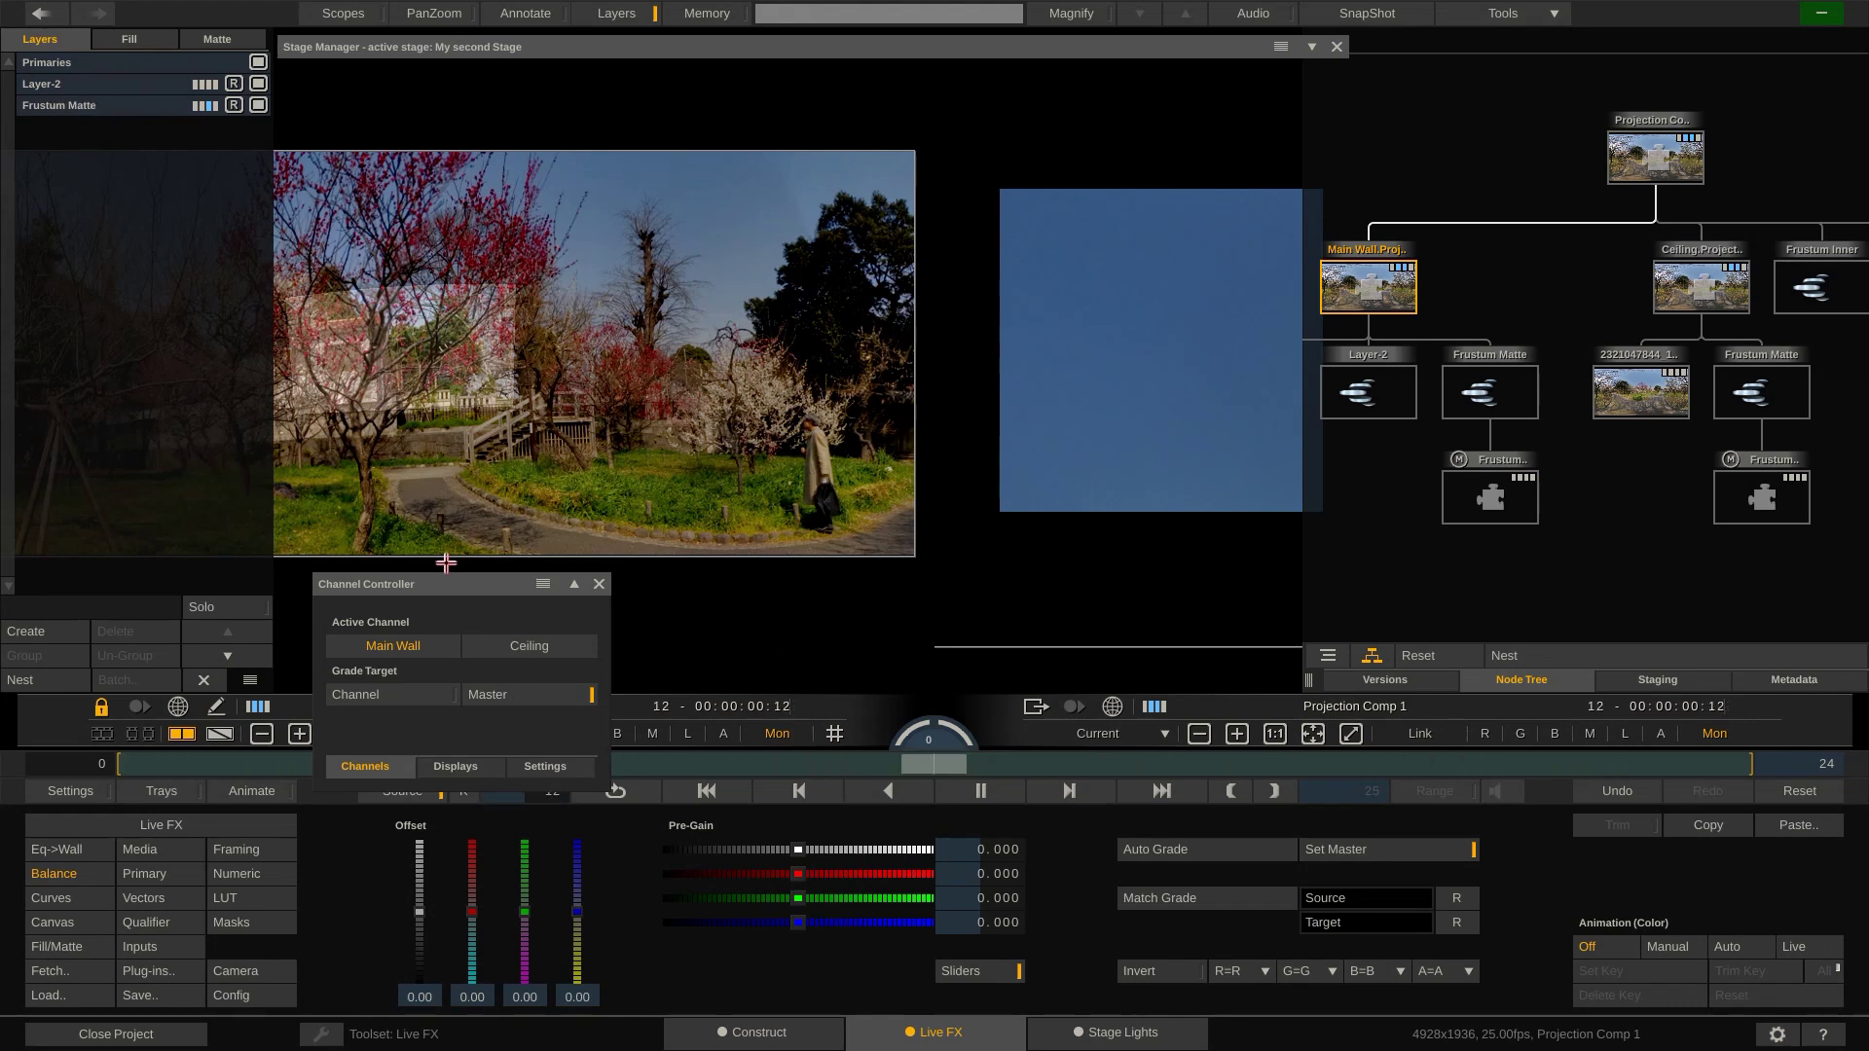
left_click_drag(438, 584, 447, 584)
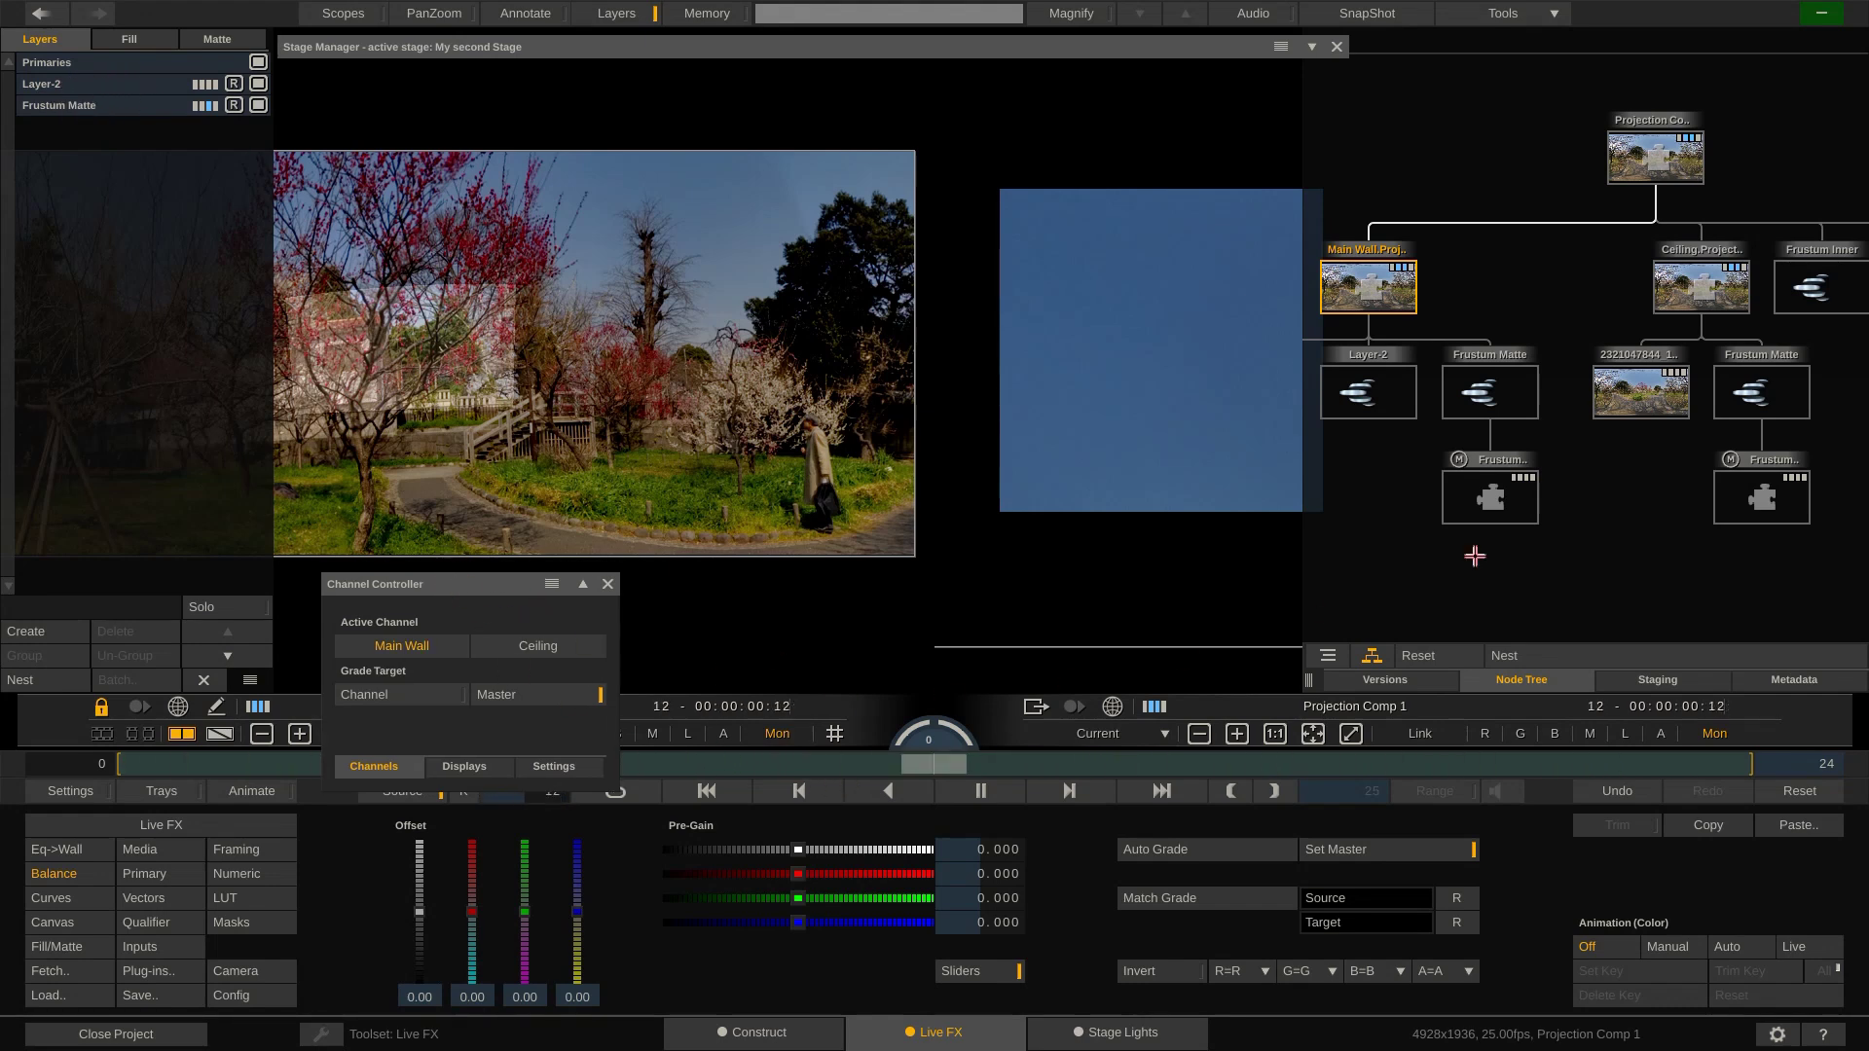
Step: Bring up Camera settings from the Projection Comp node, then view them for Main Wall.Proj
left_click(1654, 156)
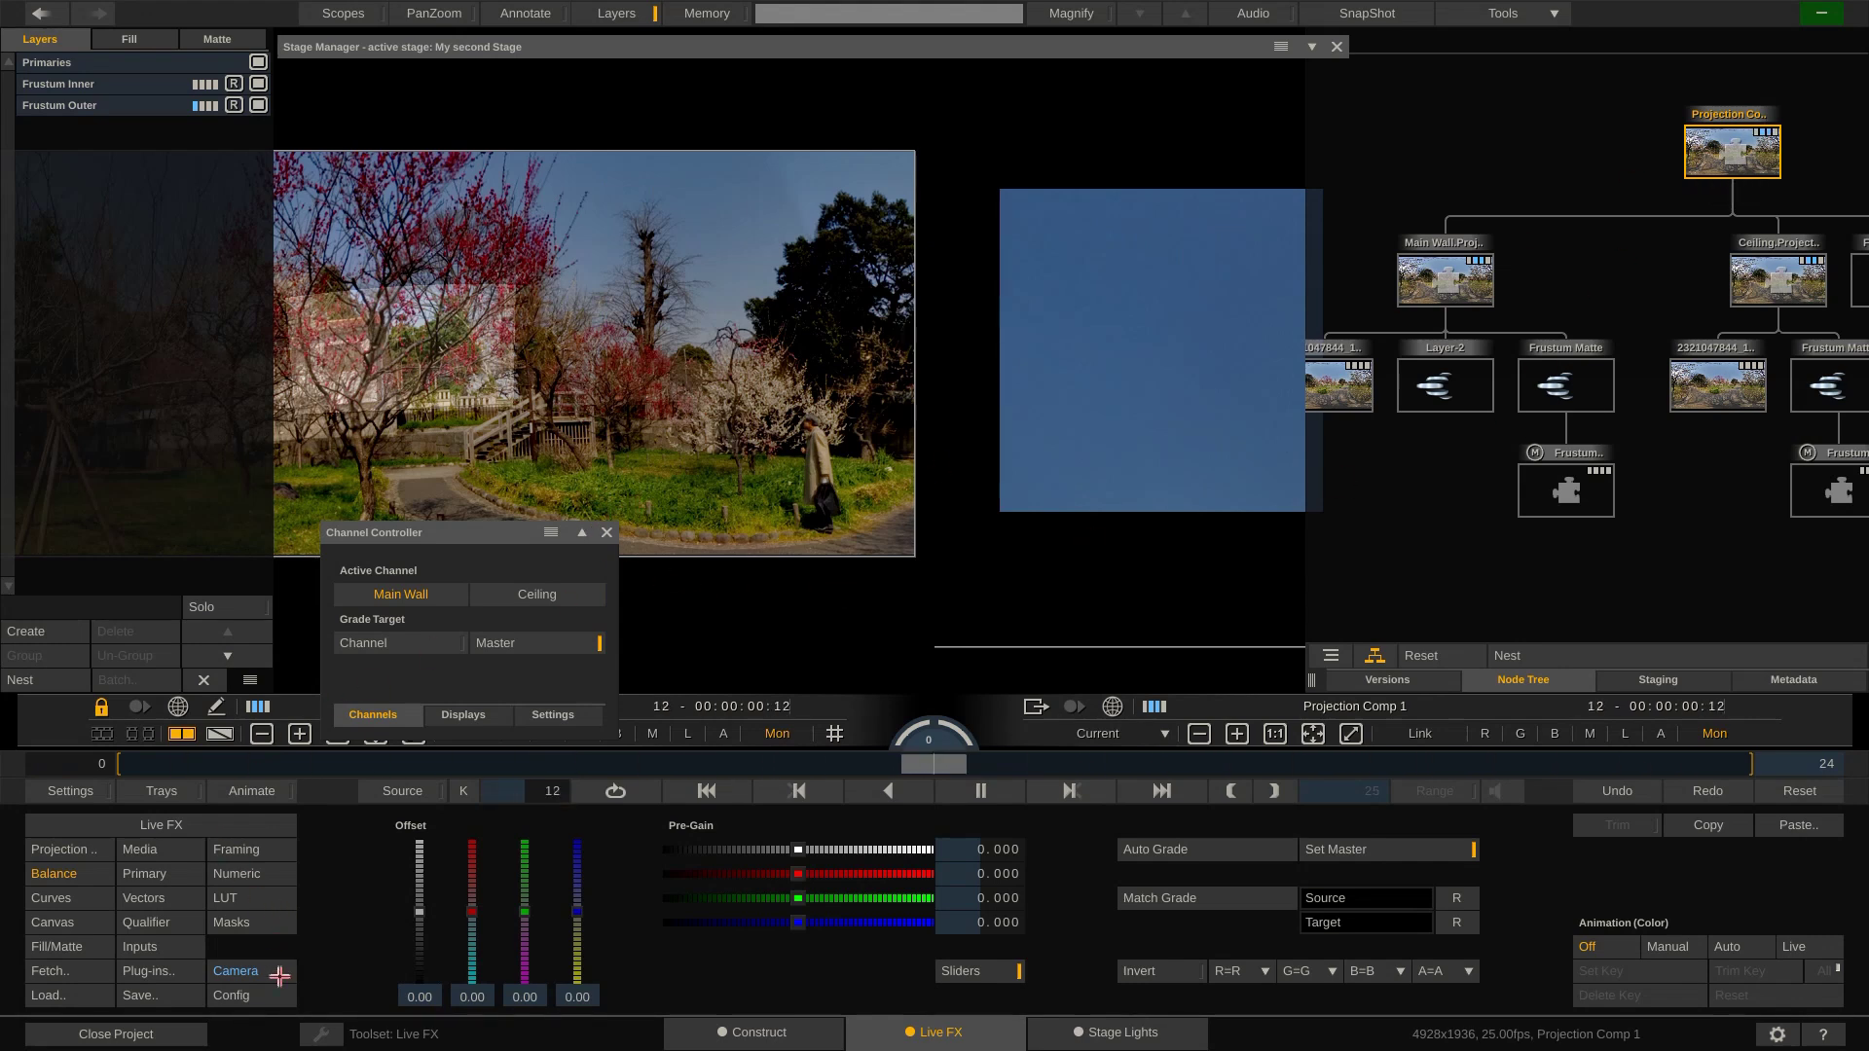
left_click(275, 971)
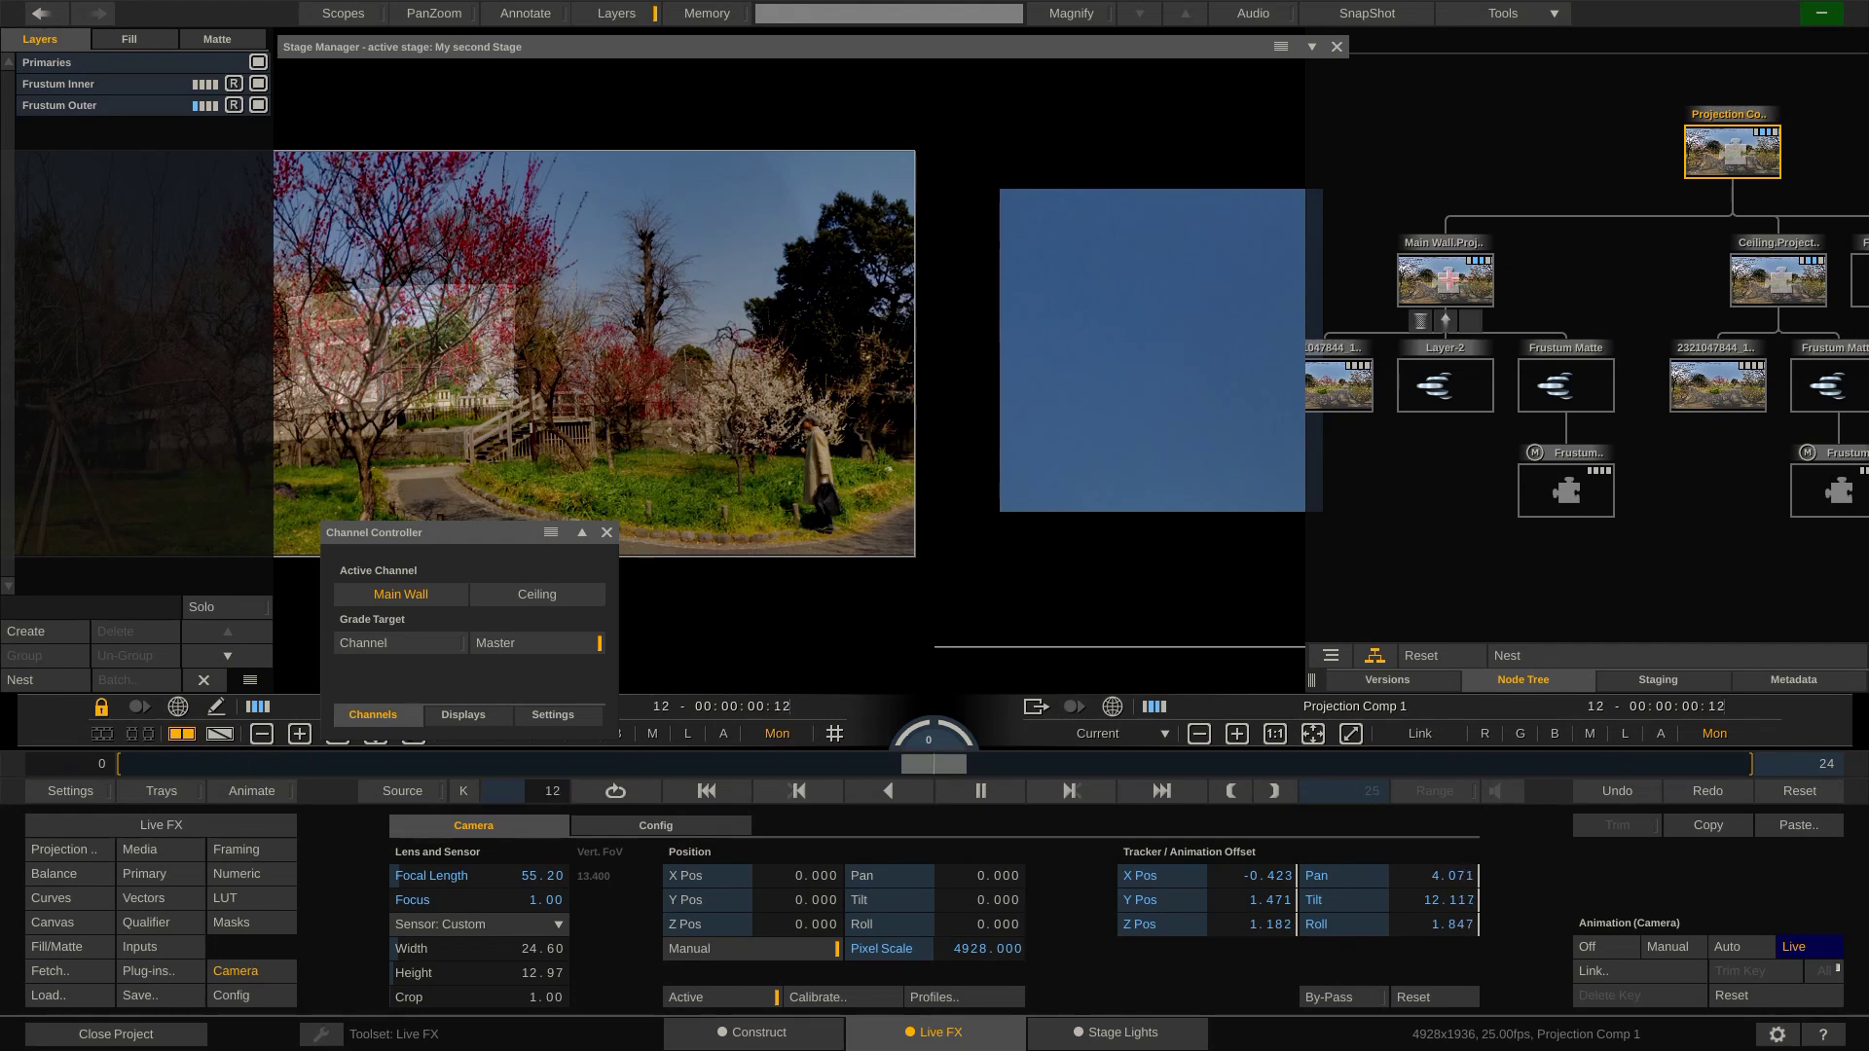
left_click(1446, 281)
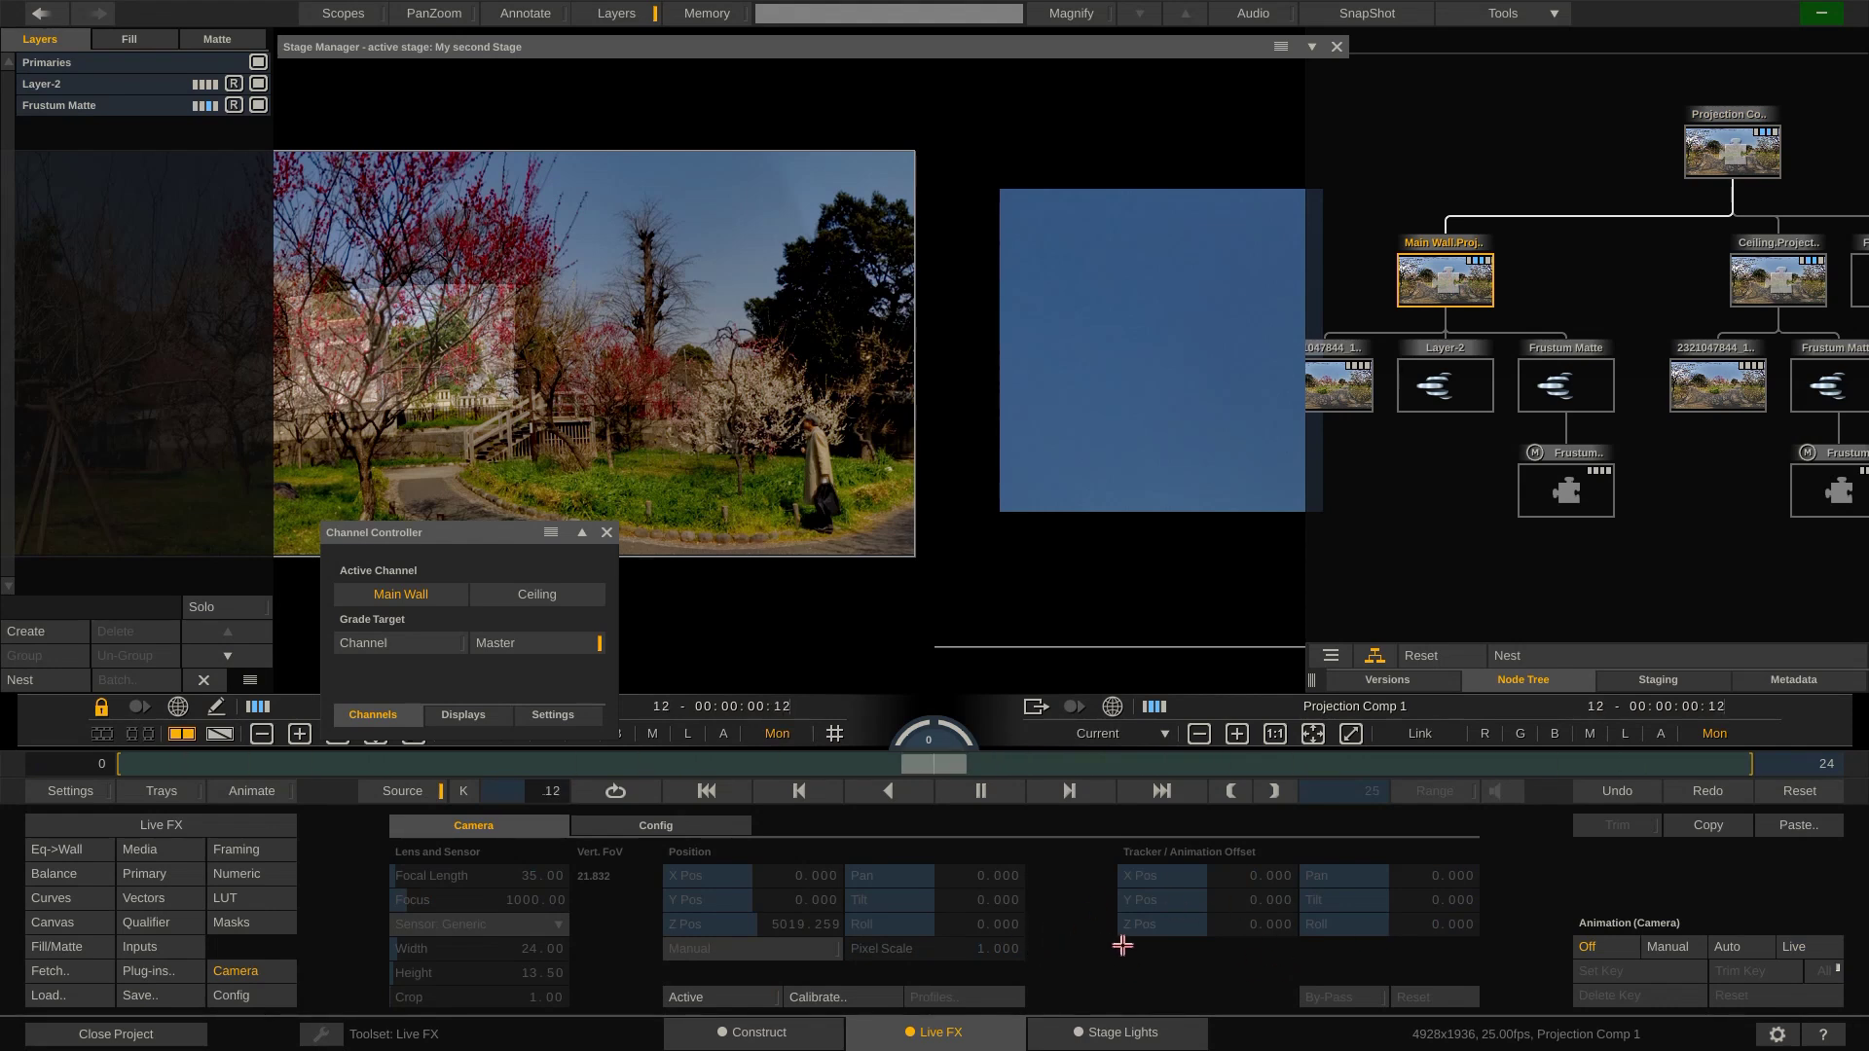
Step: Reselect the Projection Comp node to see live tracking values, and roll up Stage Manager
mouse_move(1731, 151)
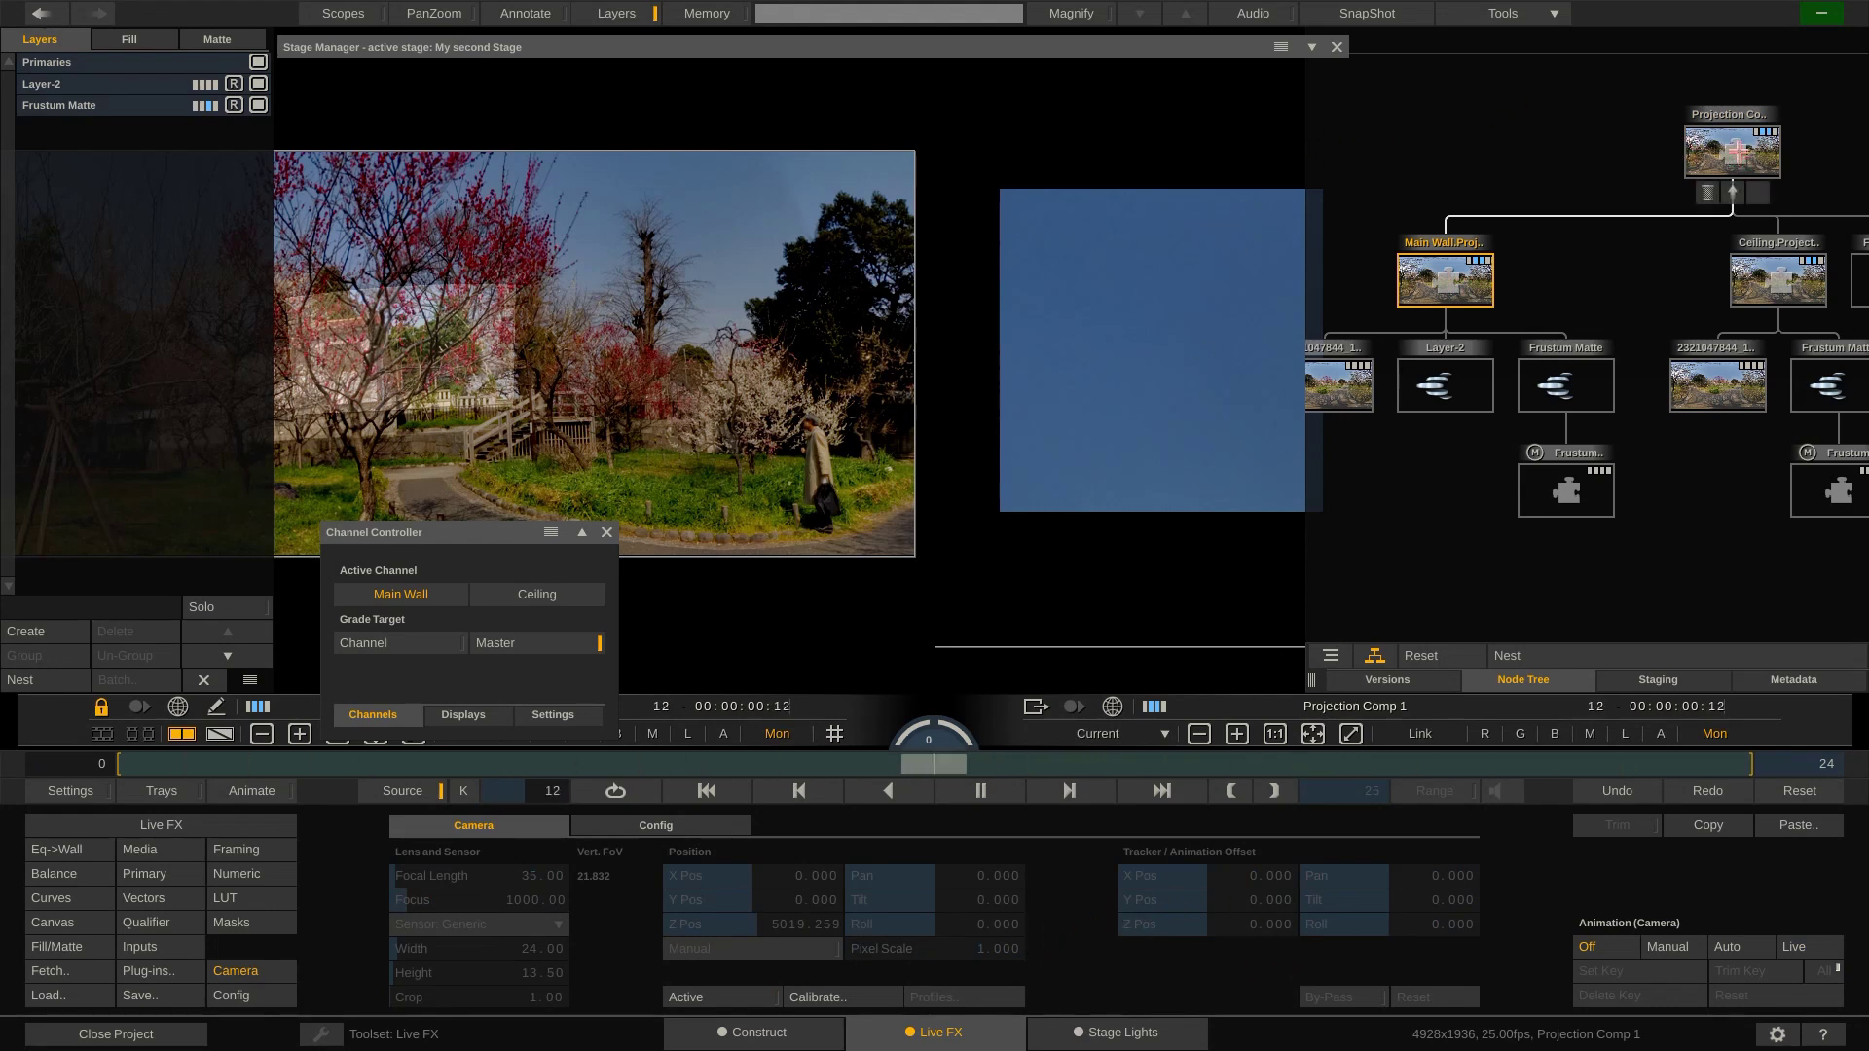
left_click(1731, 151)
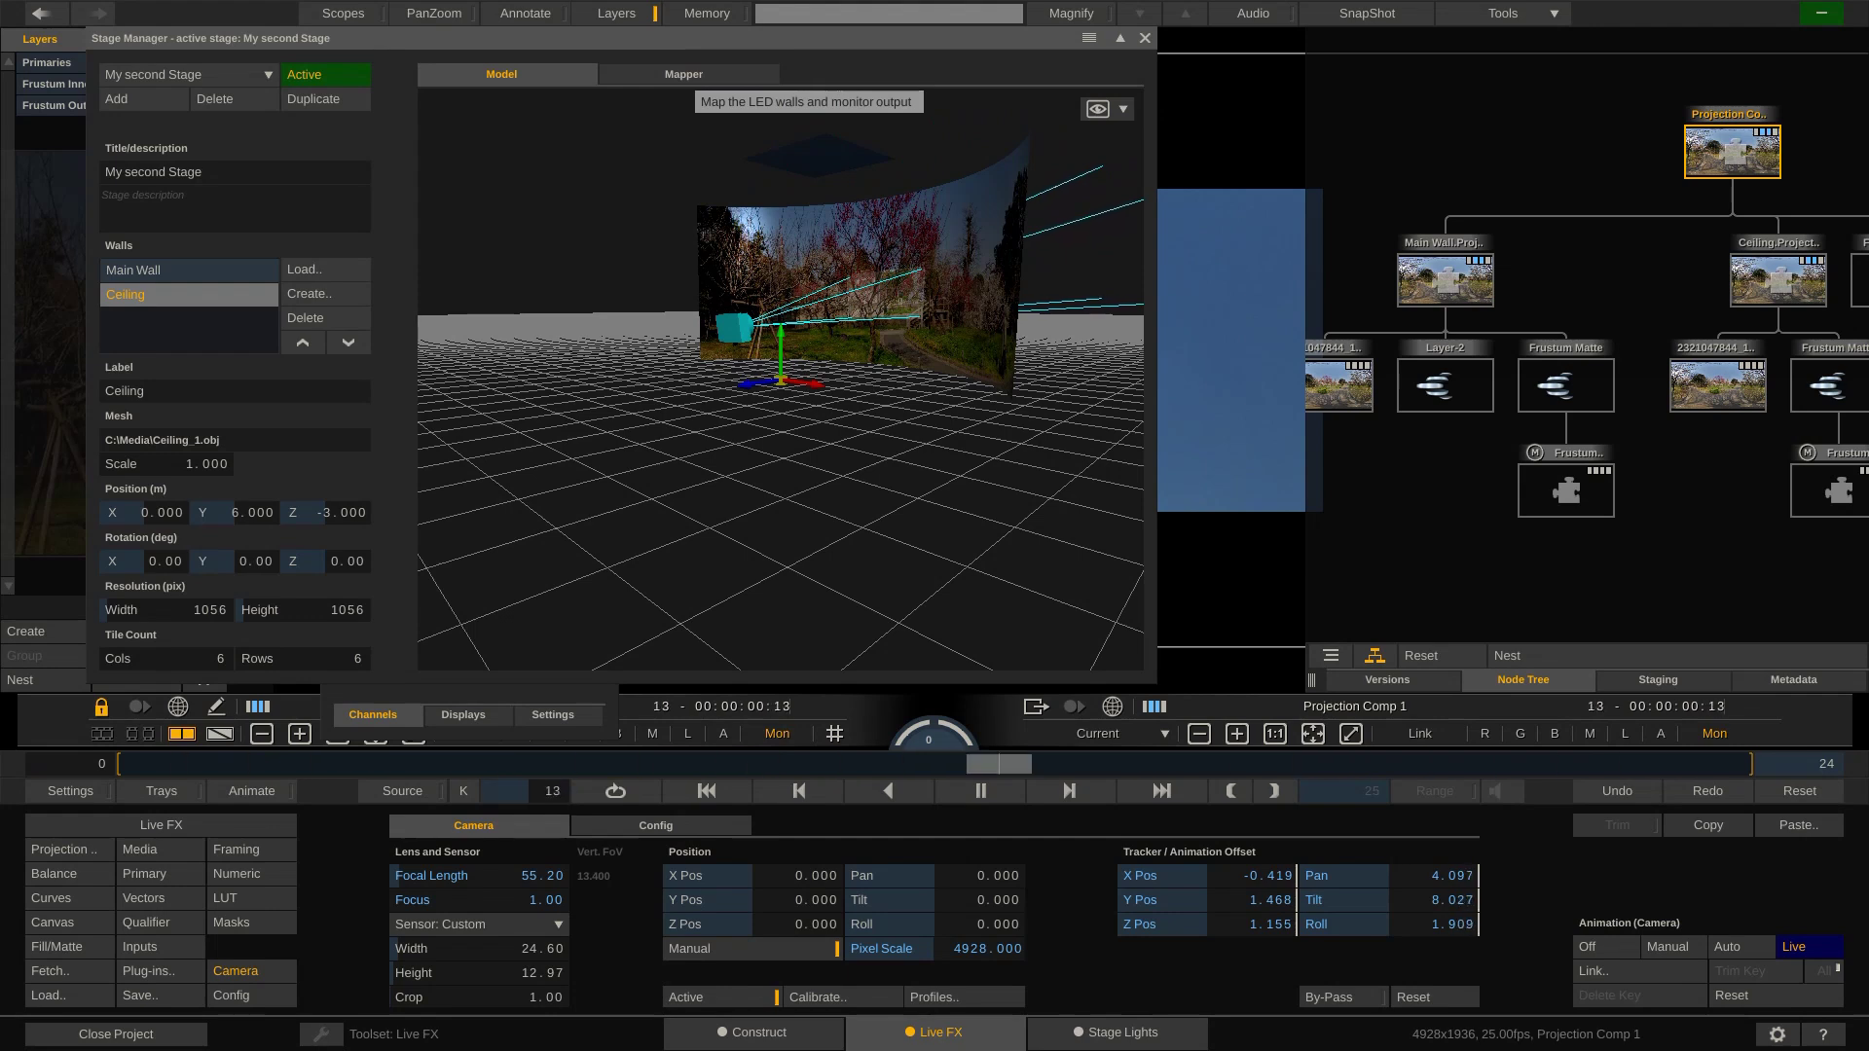
left_click_drag(741, 40, 756, 45)
double_click(756, 46)
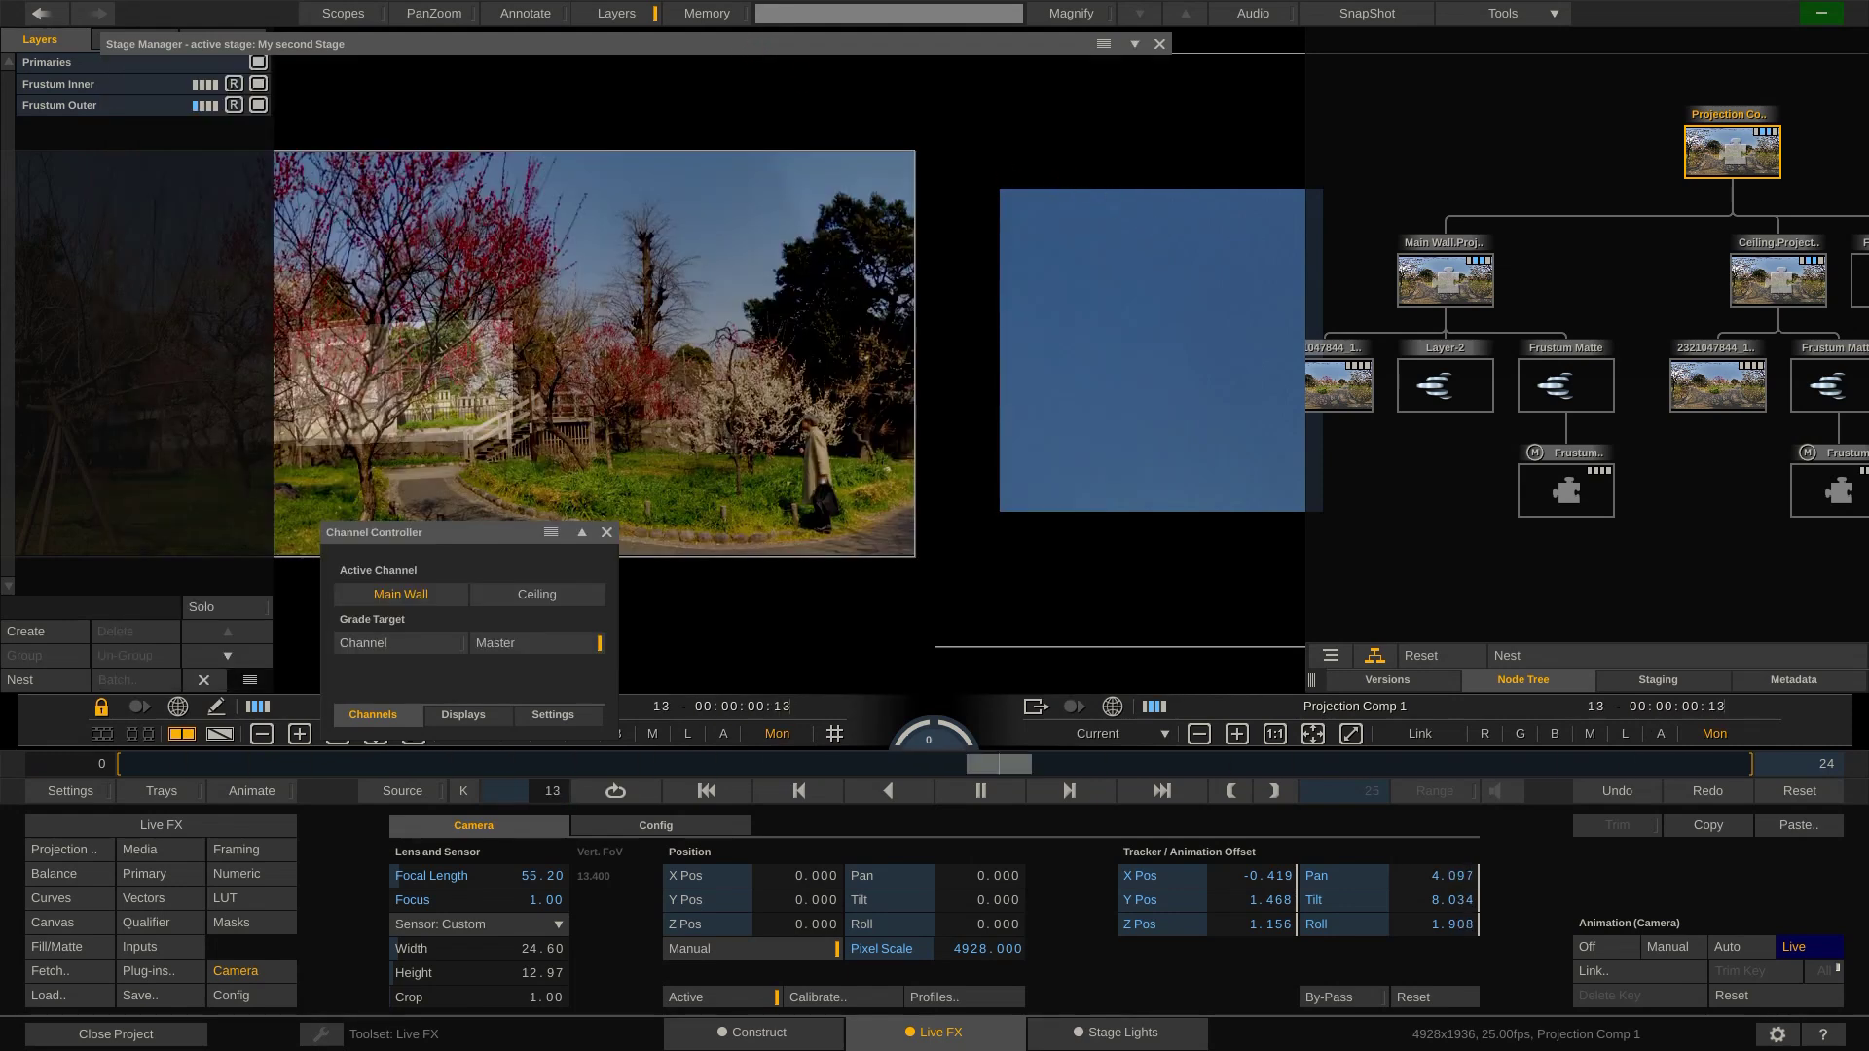
left_click(462, 715)
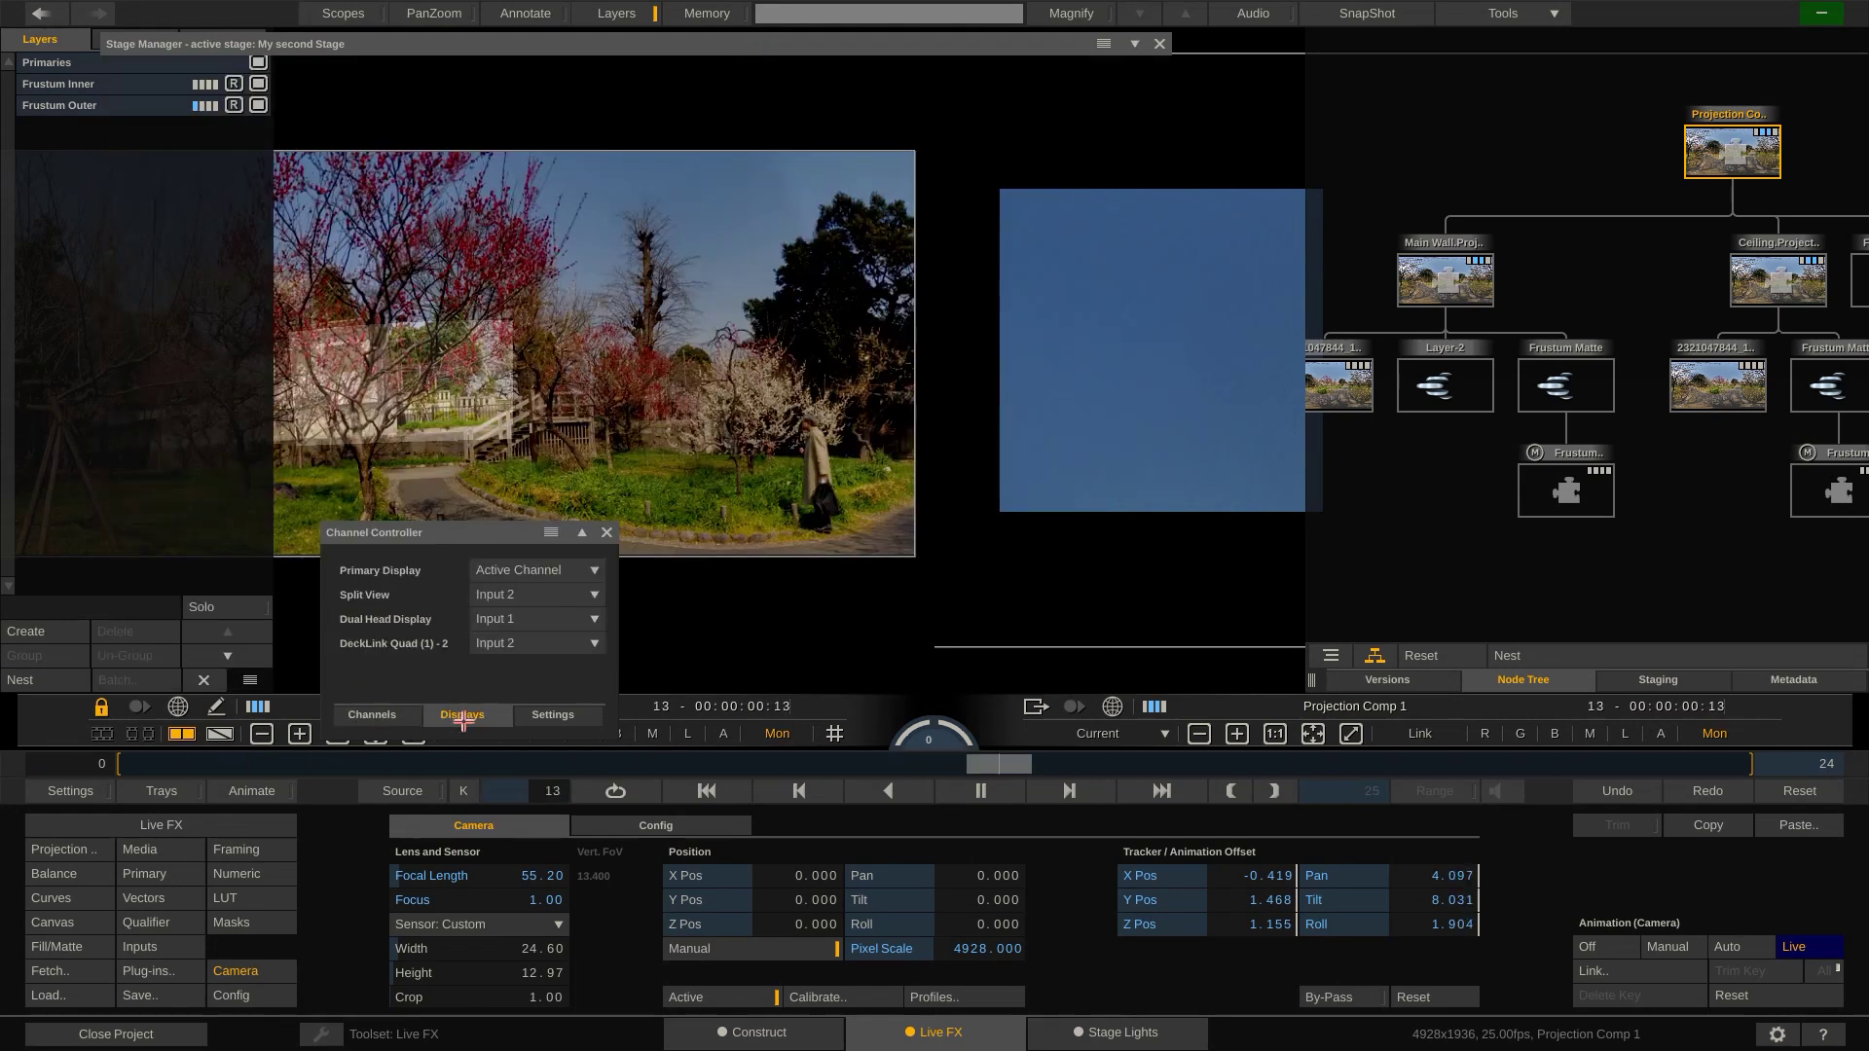
left_click(389, 717)
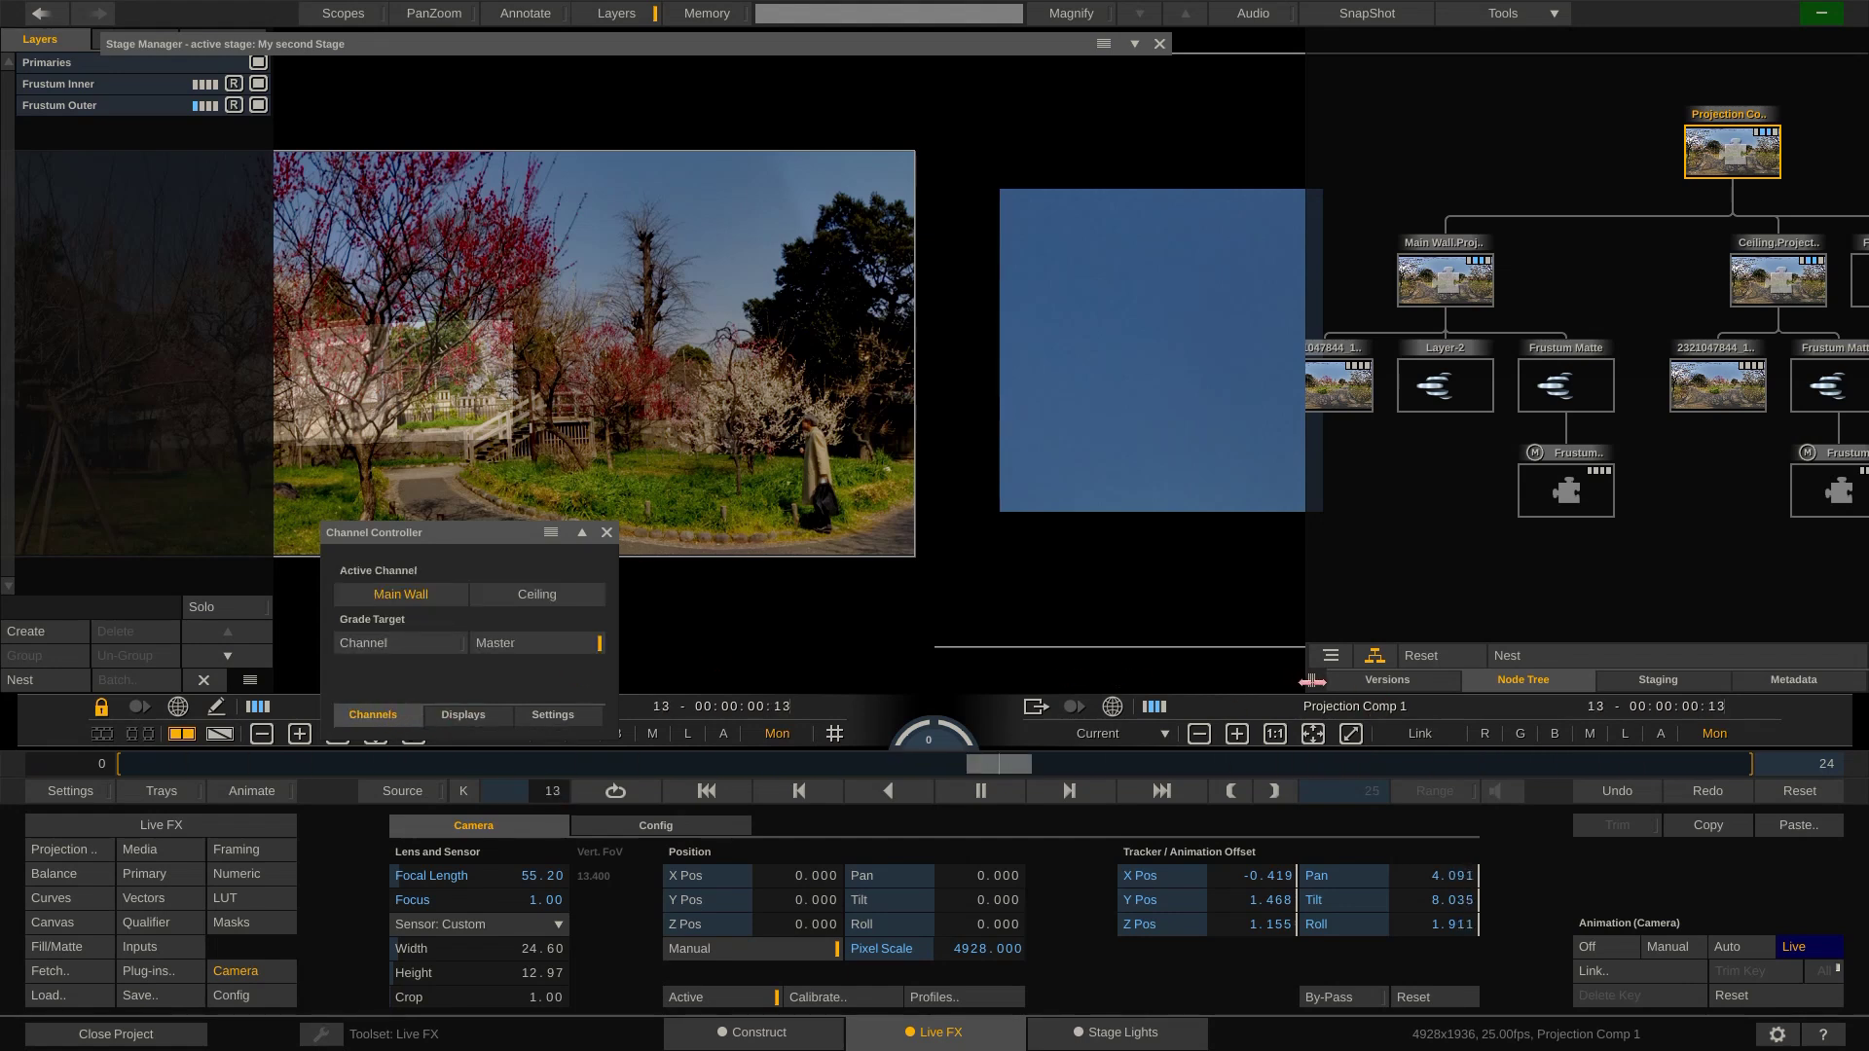
left_click_drag(1311, 682, 1275, 682)
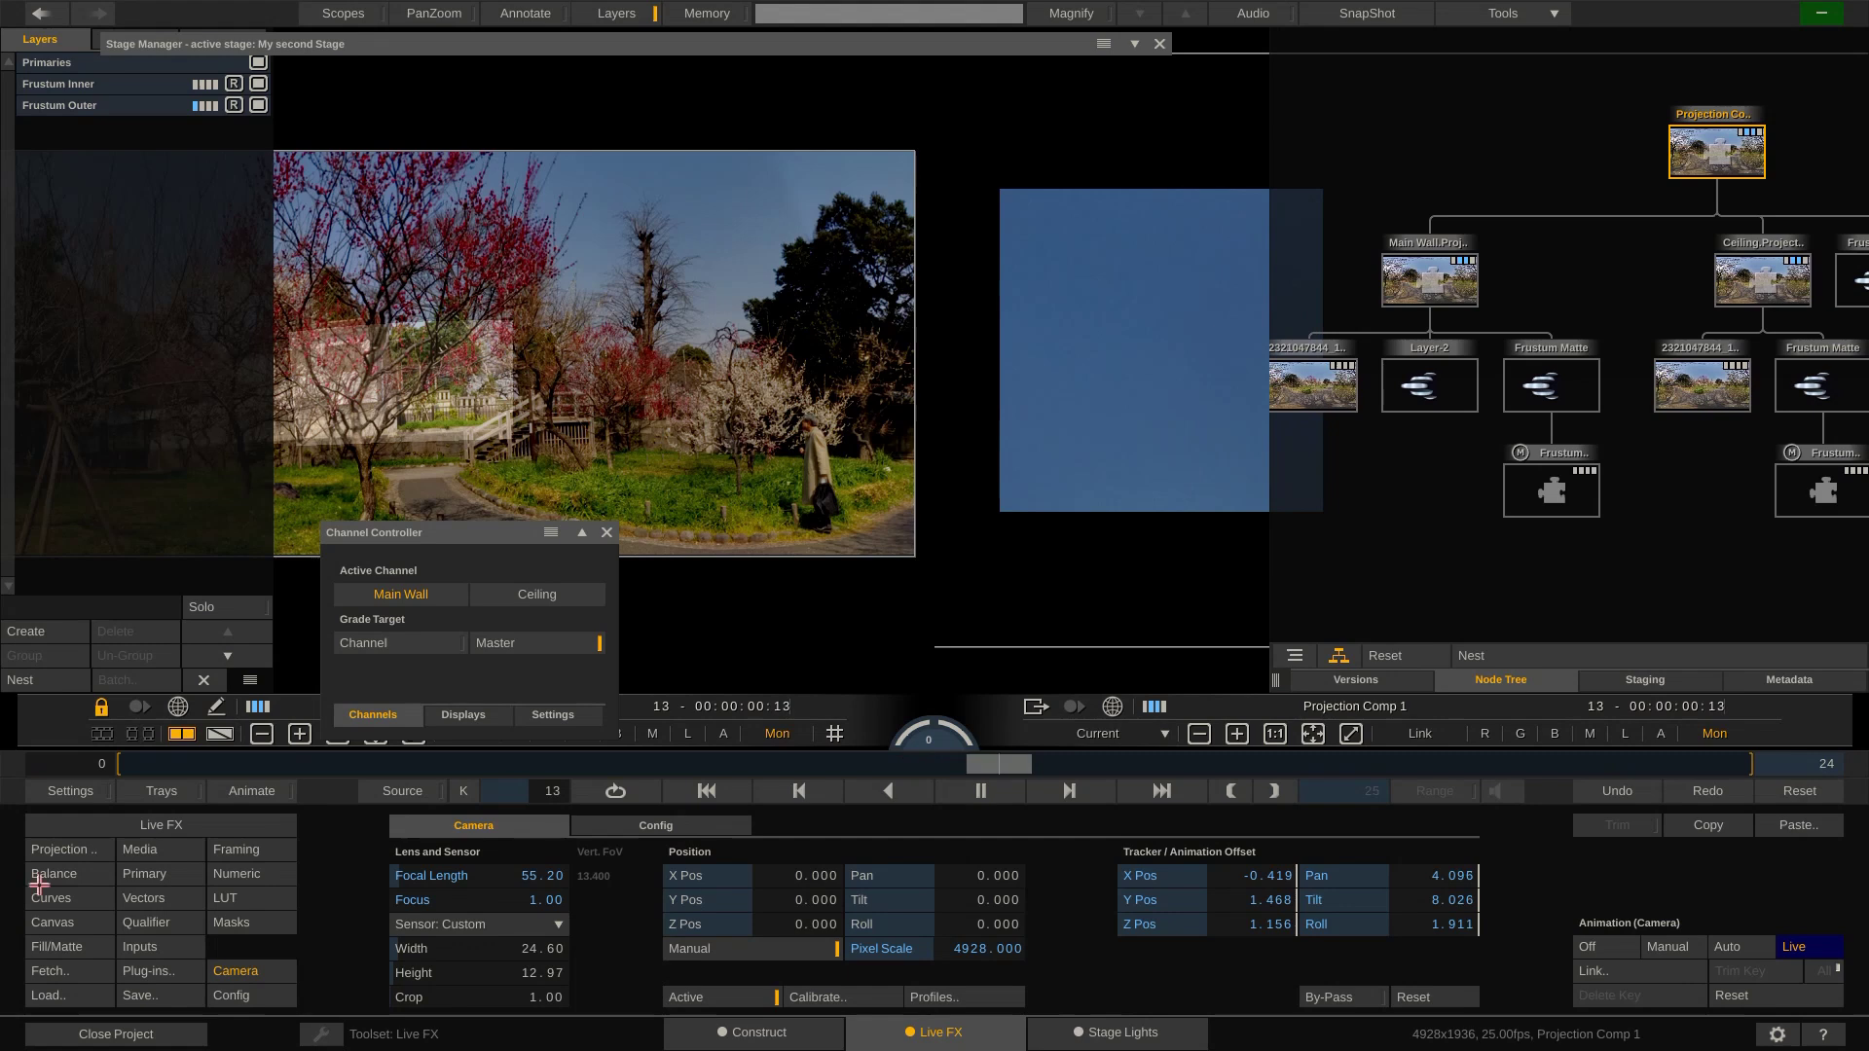
left_click(58, 850)
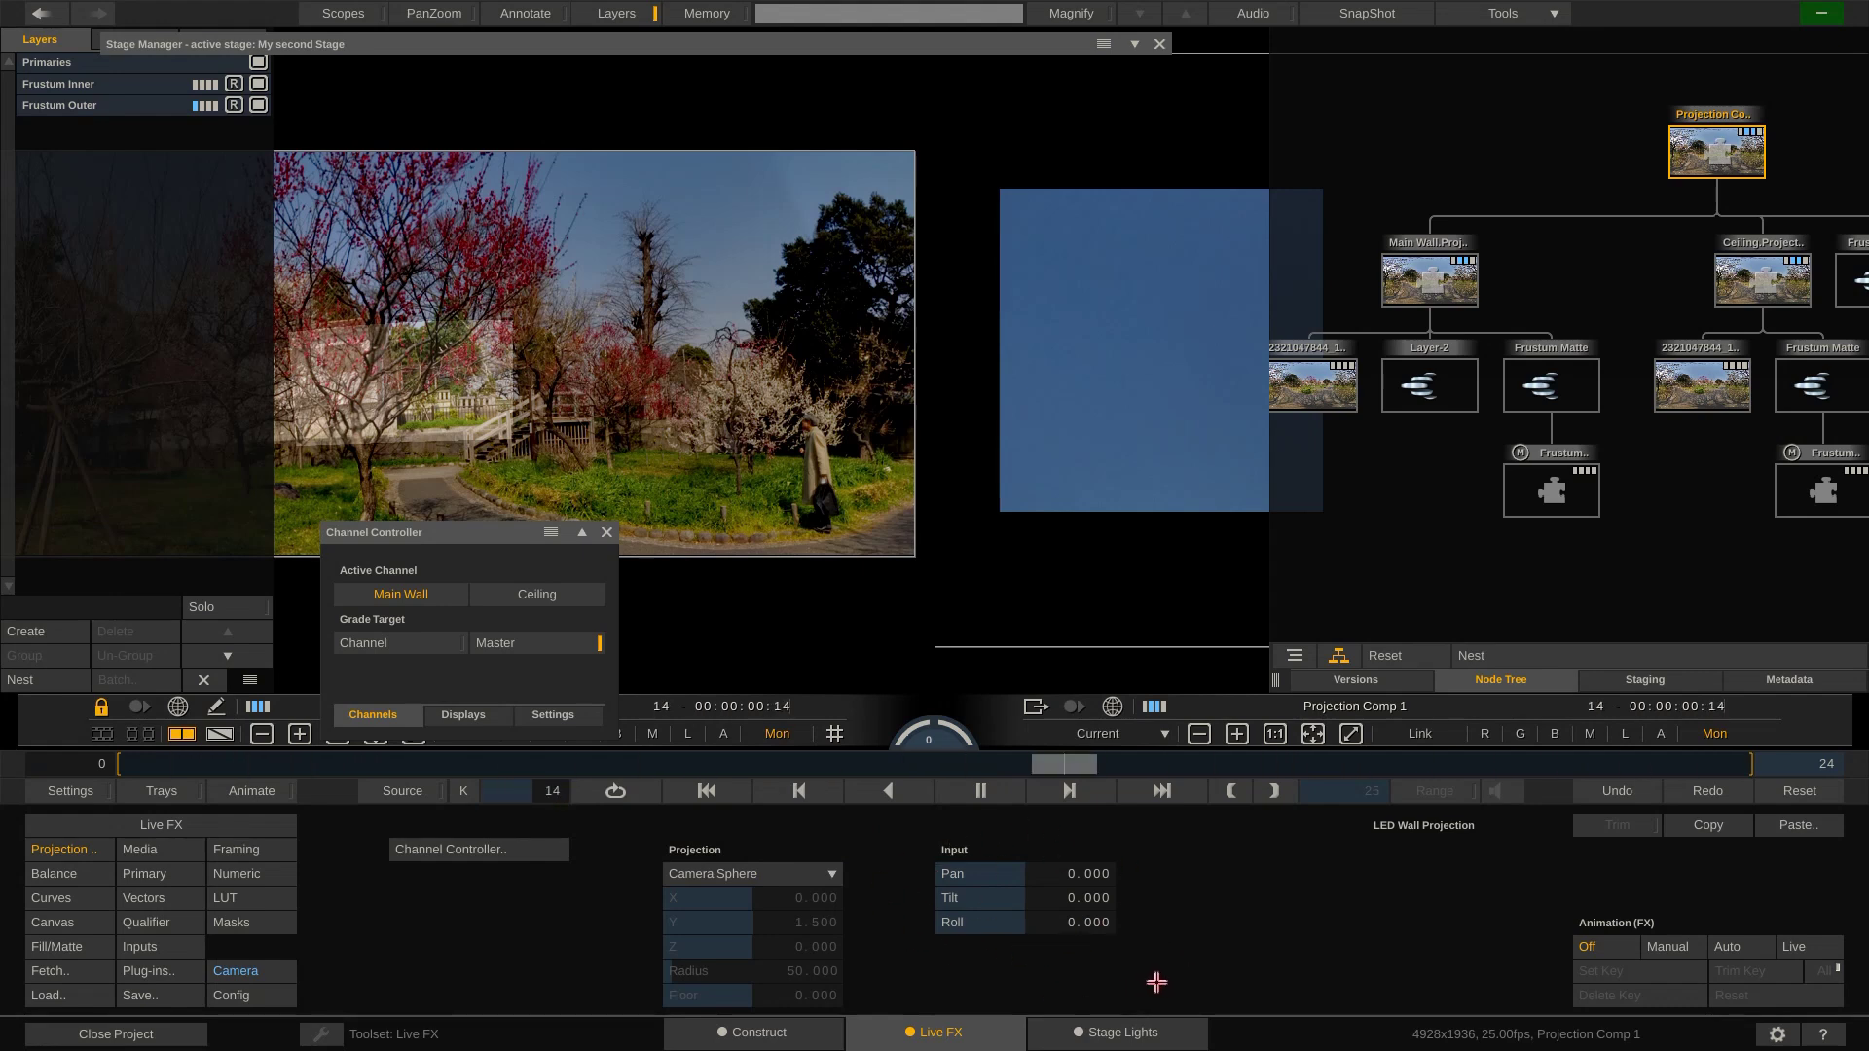
Step: Expand Stage Manager and drag the LED Wall Projection to Pan -12.235, Tilt -34.405
left_click(792, 43)
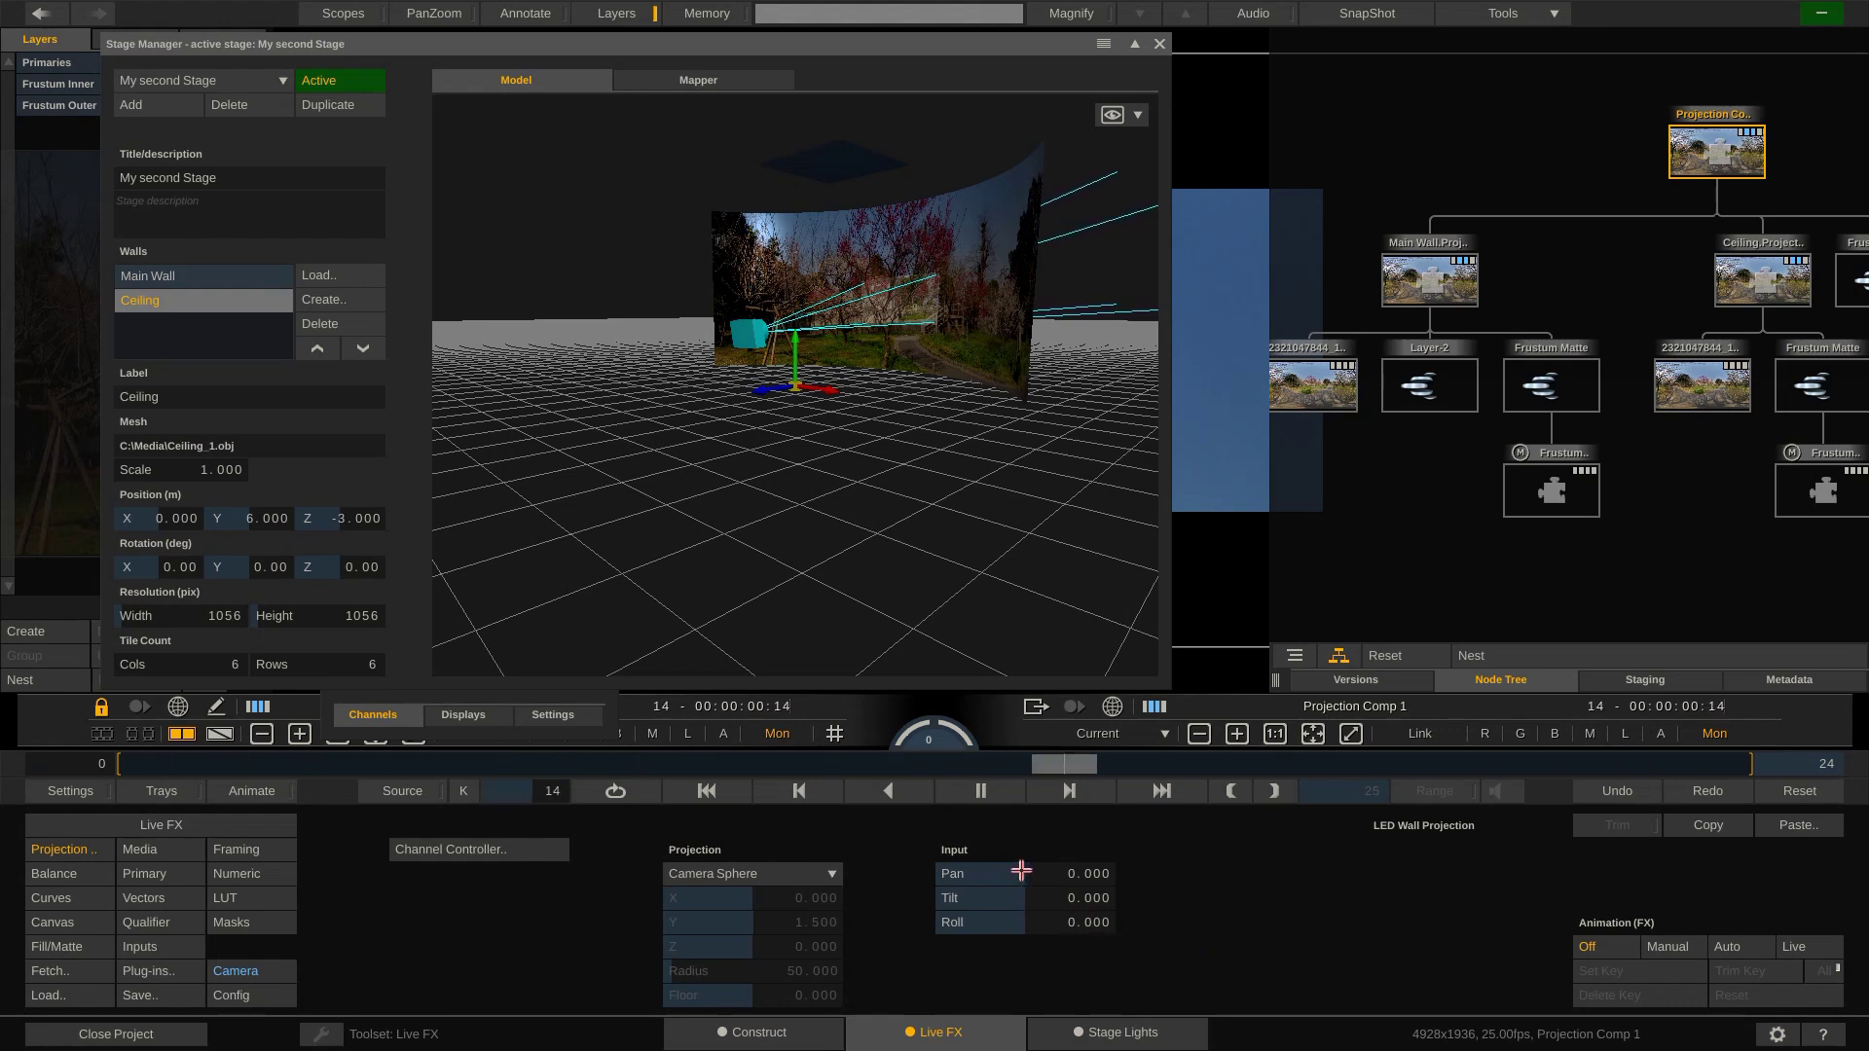
mouse_move(1012, 874)
left_mouse_down()
mouse_move(994, 873)
mouse_move(1034, 888)
mouse_move(999, 891)
mouse_move(1018, 863)
mouse_move(1020, 917)
mouse_move(1024, 901)
mouse_move(1003, 914)
mouse_move(1045, 860)
mouse_move(1030, 882)
left_mouse_up()
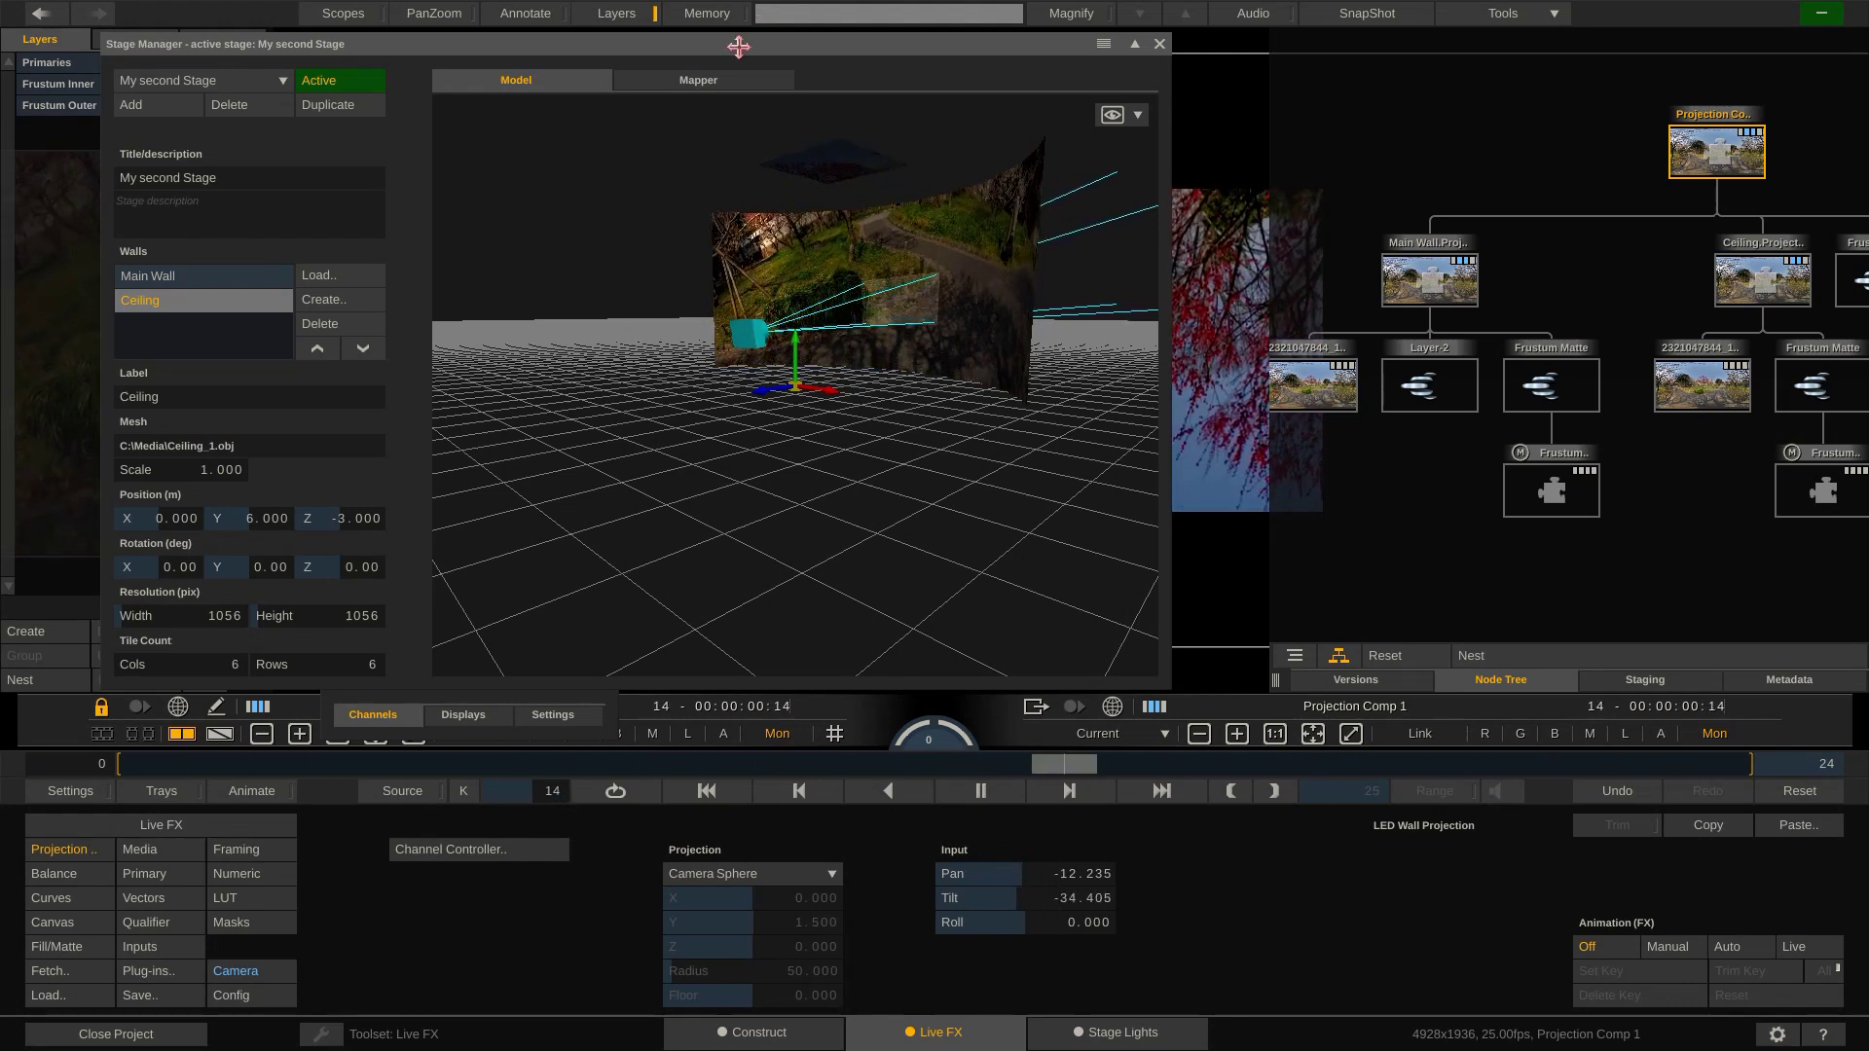
left_click_drag(739, 45, 650, 49)
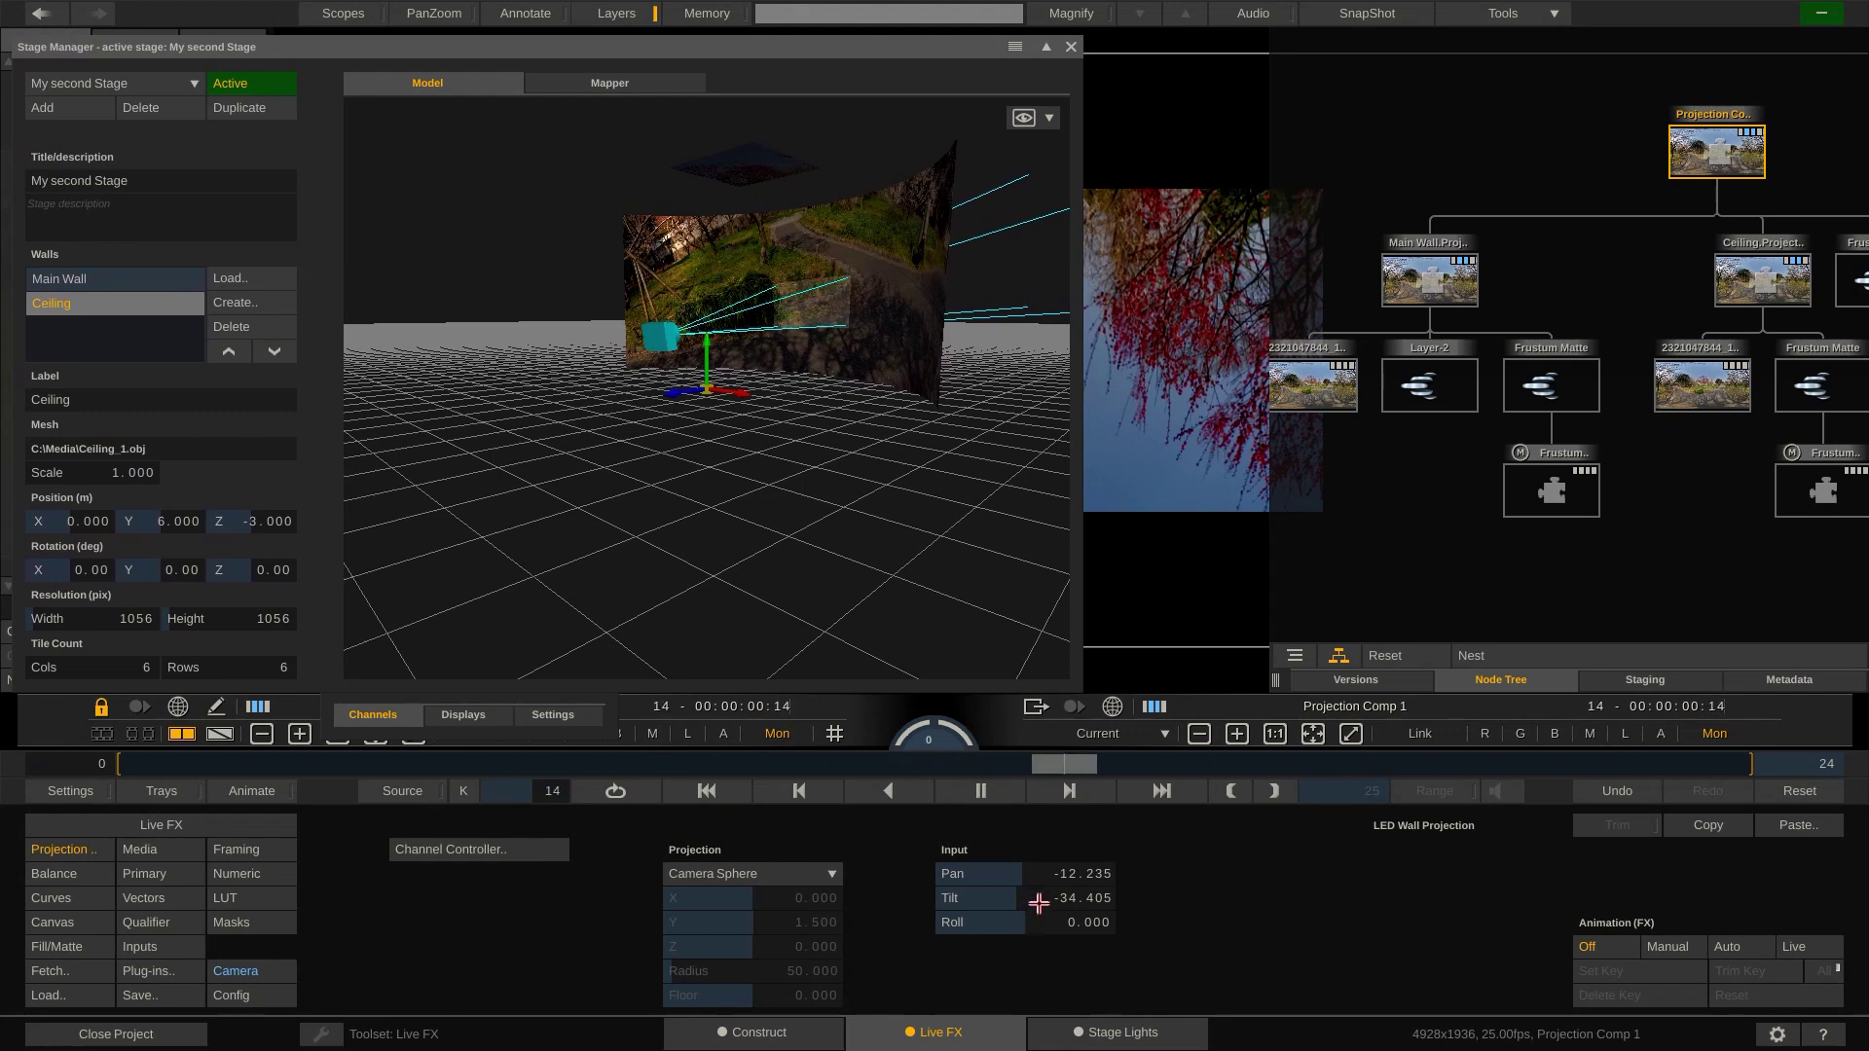
Step: Select the Main Wall and composition projection nodes, then reset Tilt and Pan to 0.000
left_click(1455, 278)
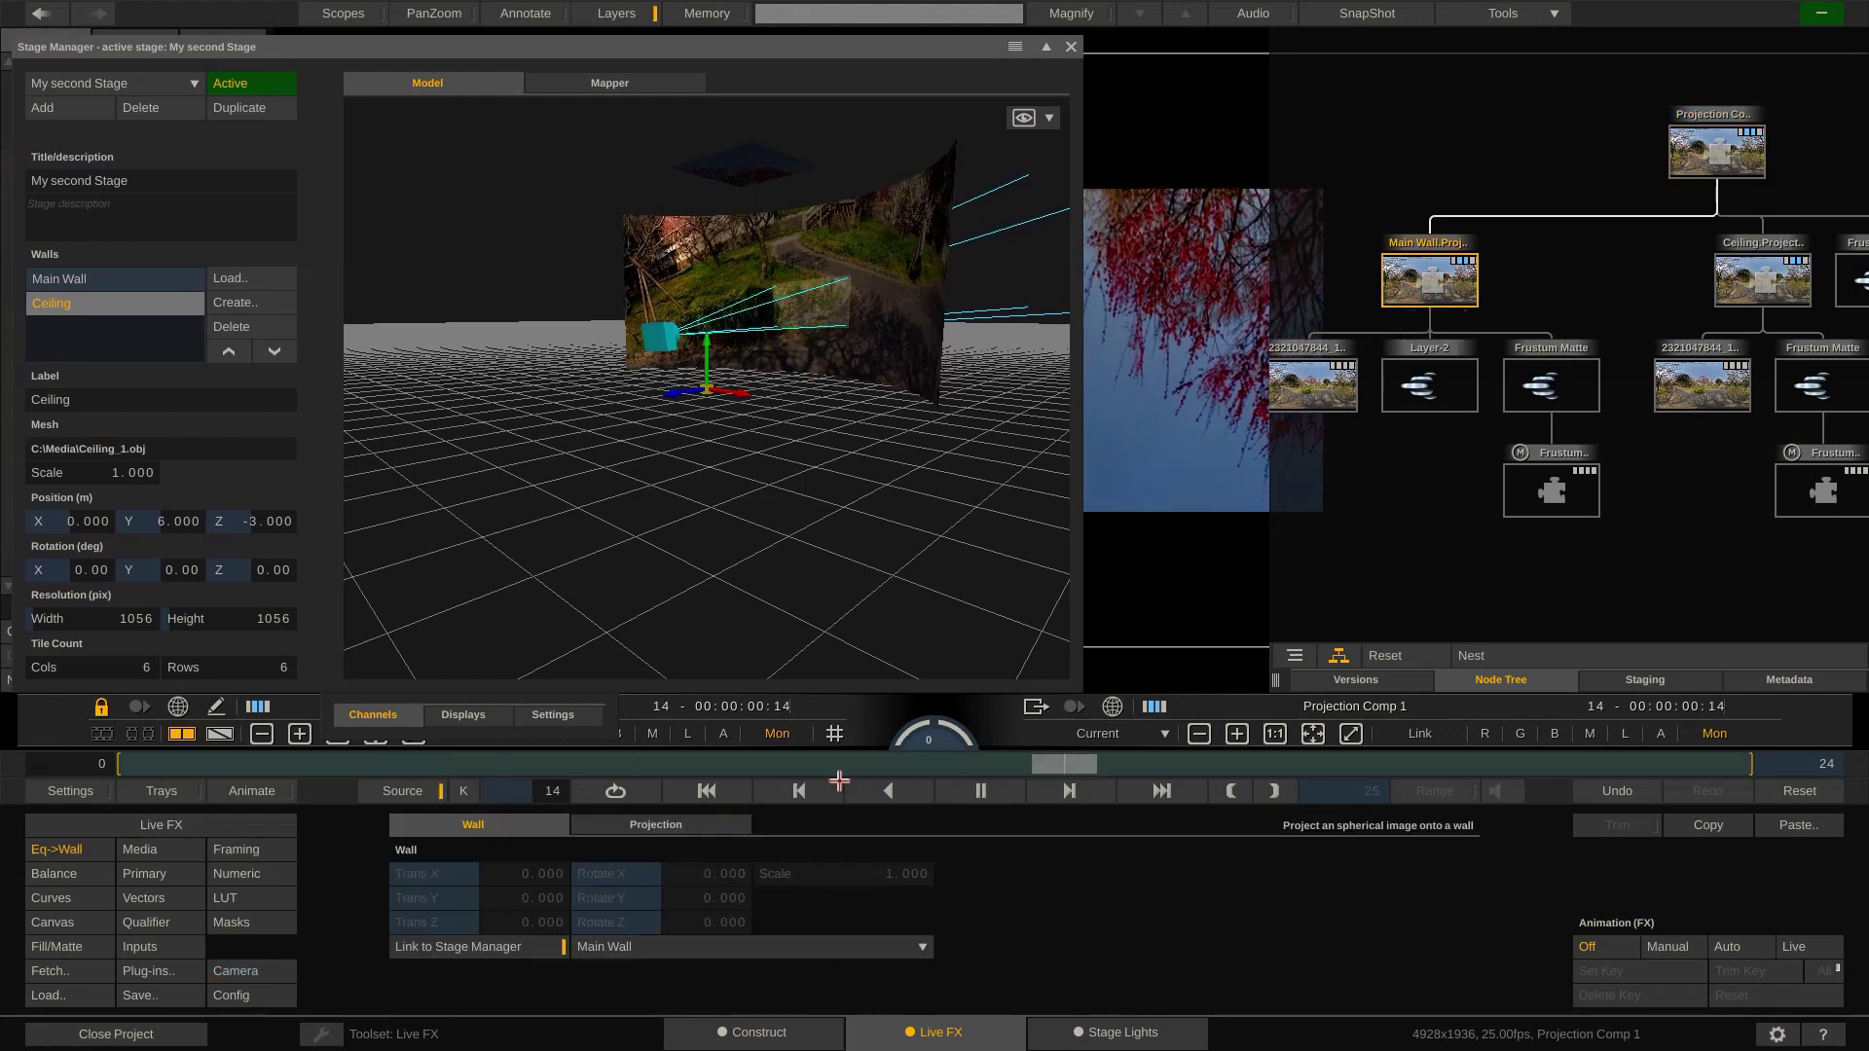
left_click(644, 826)
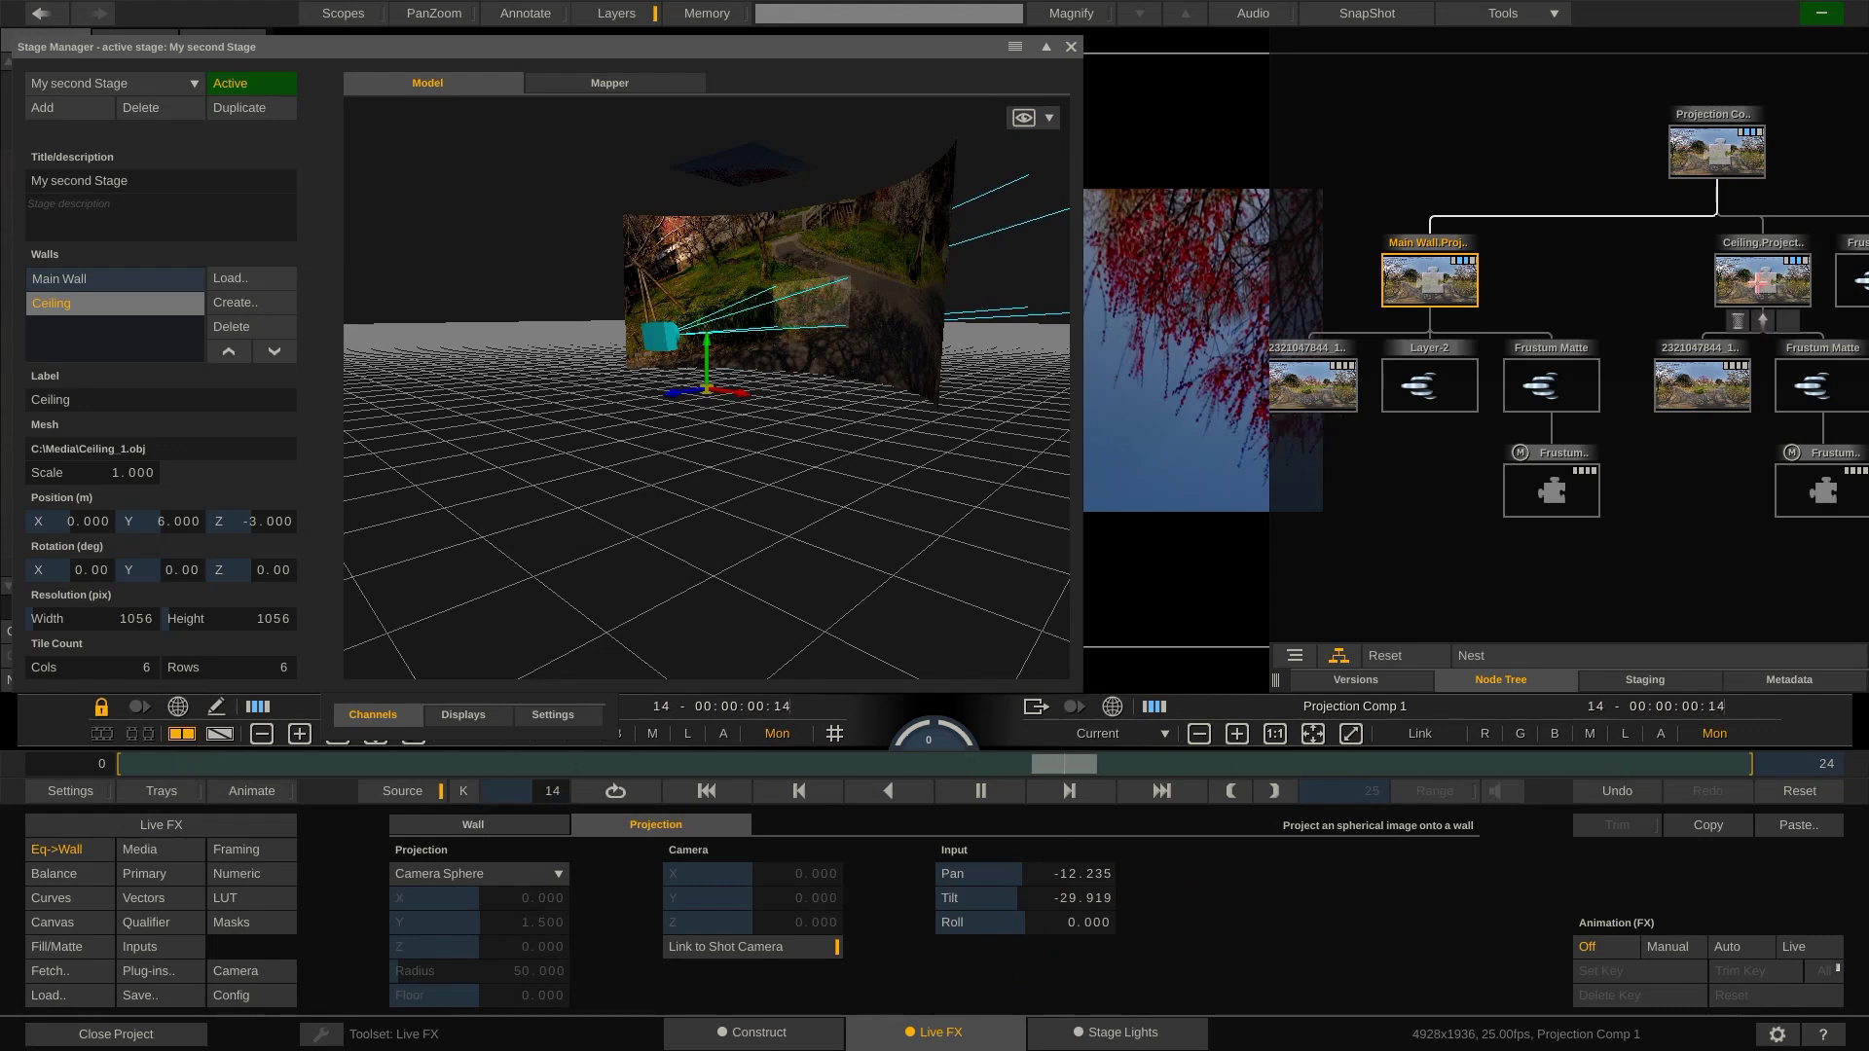
left_click(644, 822)
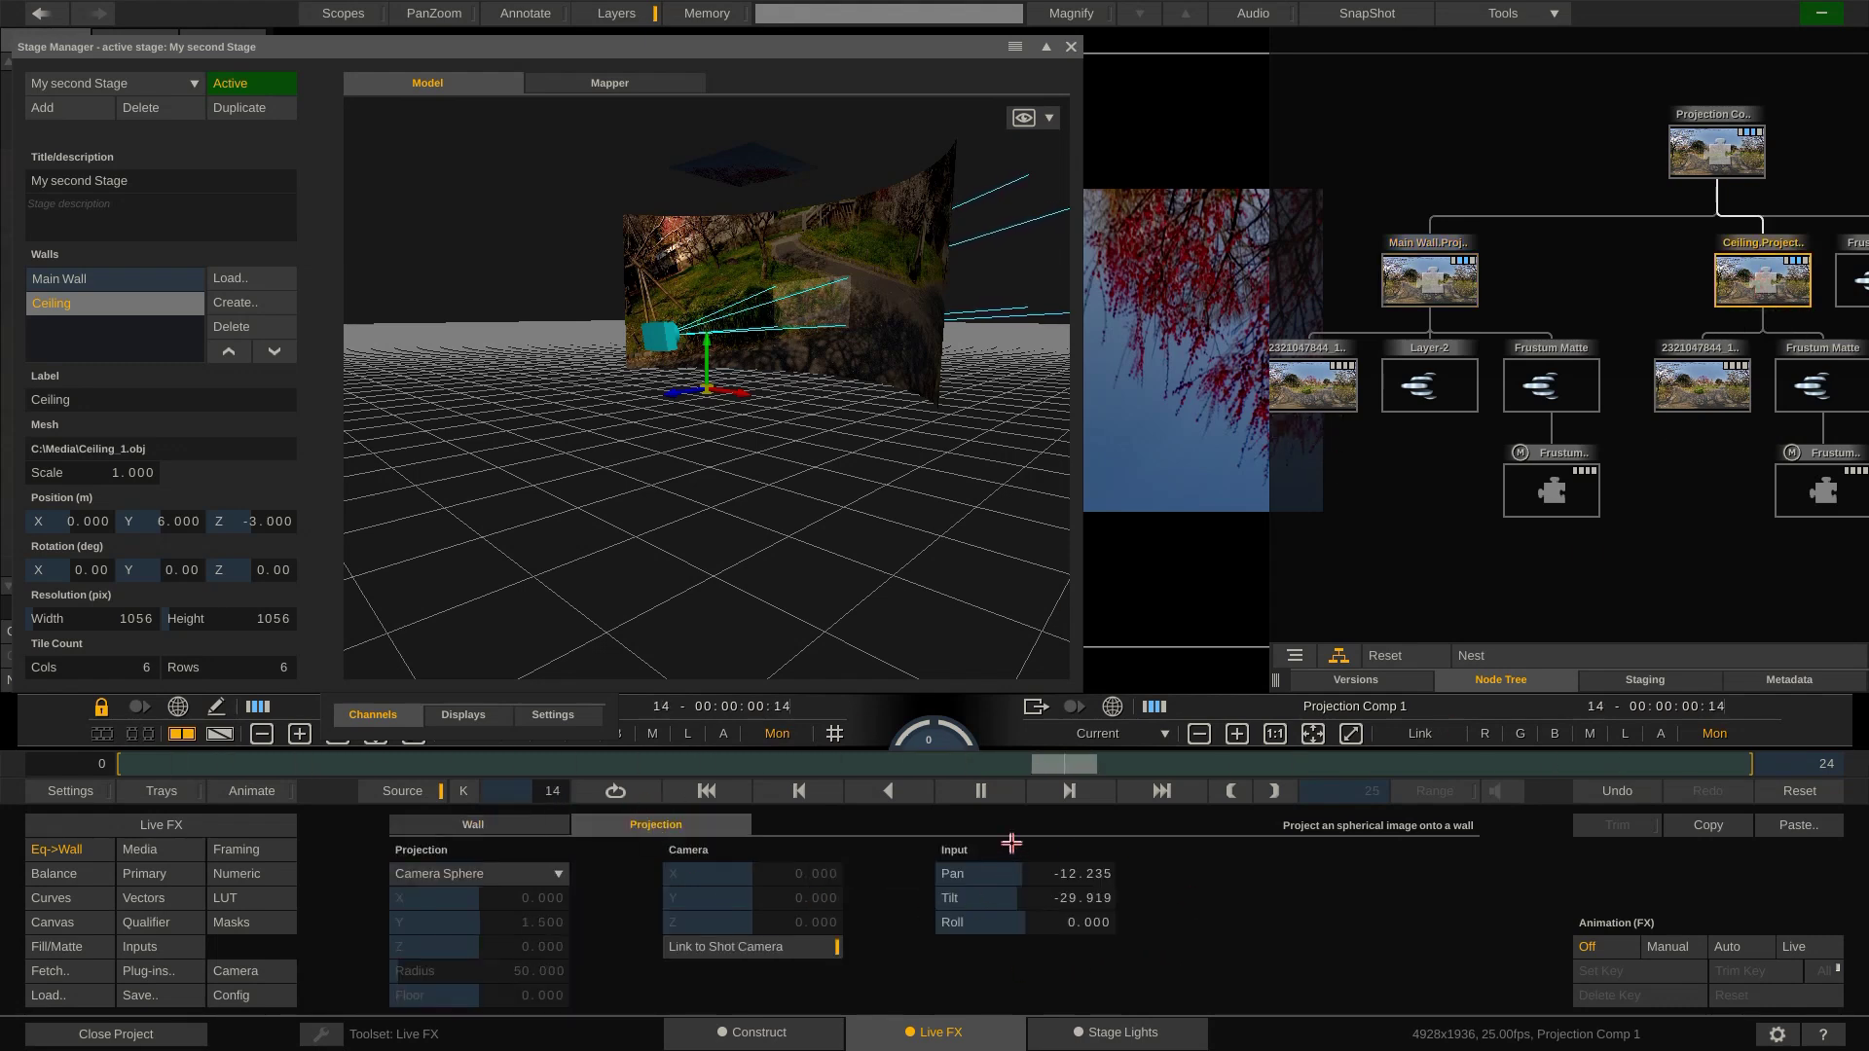
left_click(1716, 151)
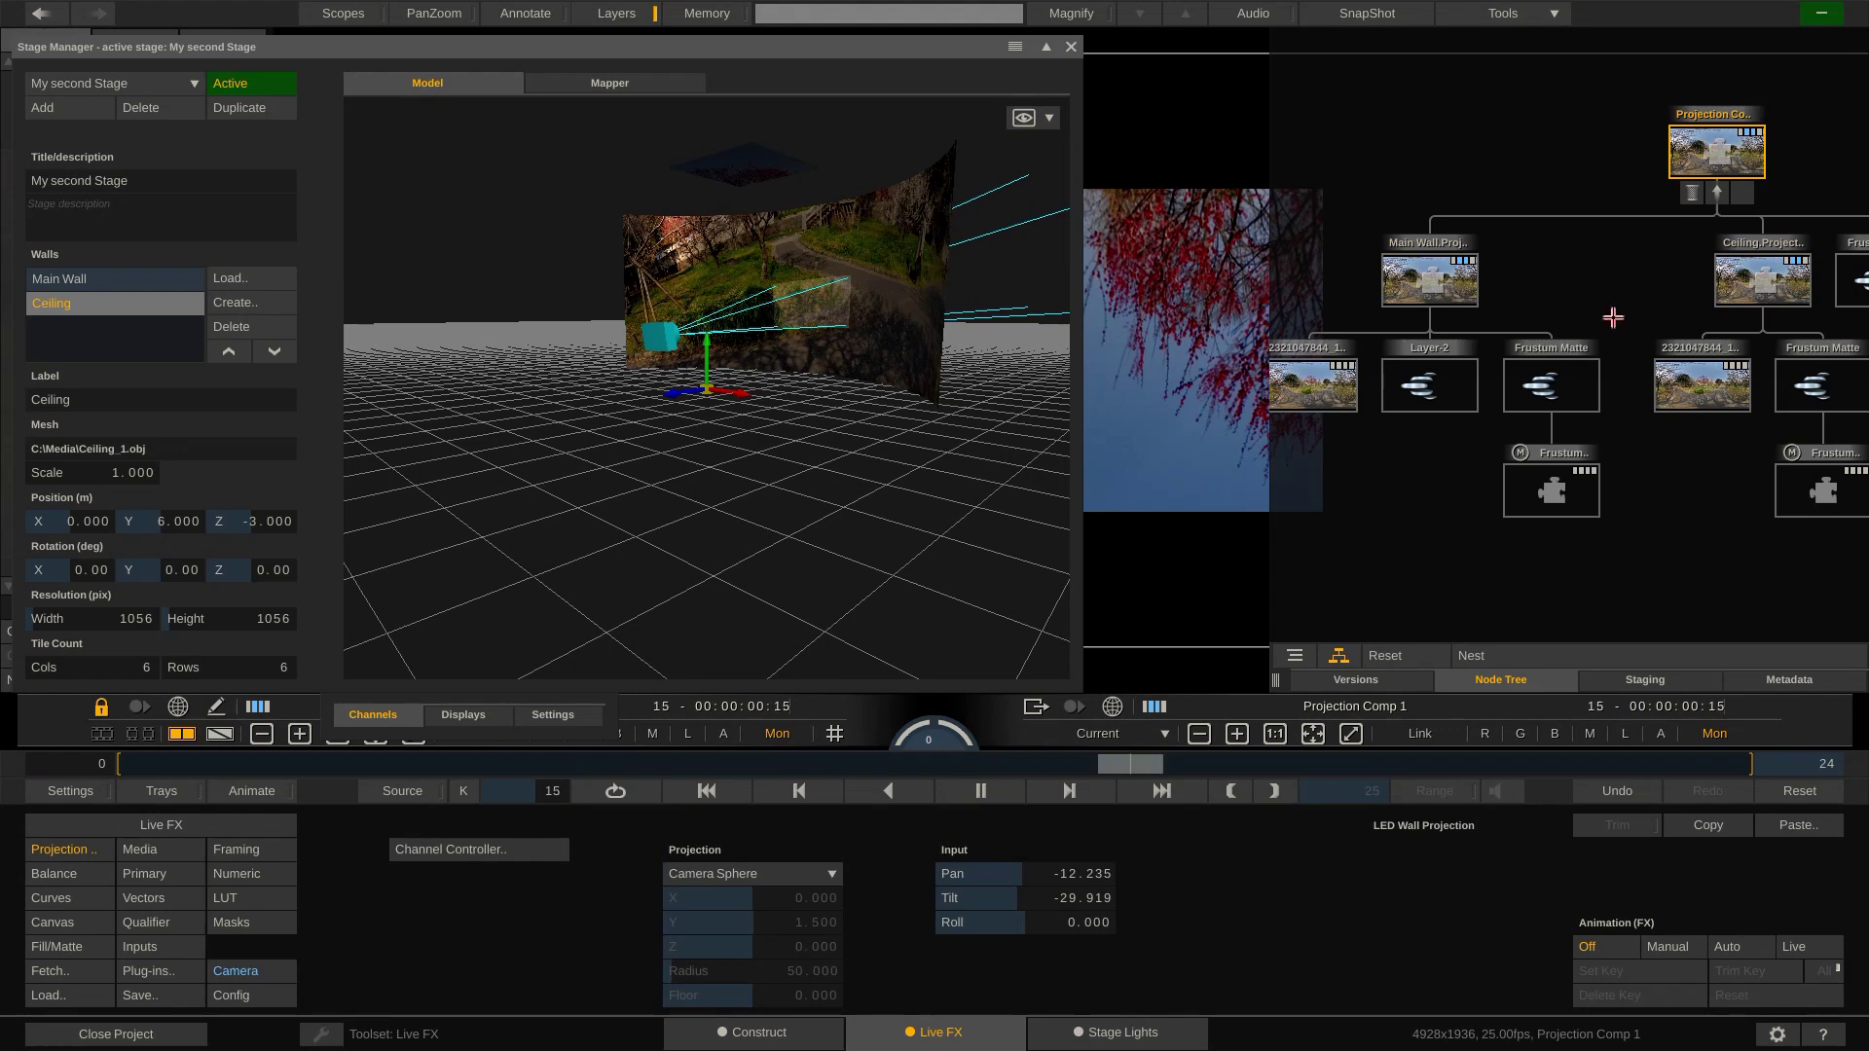
left_click(1043, 868)
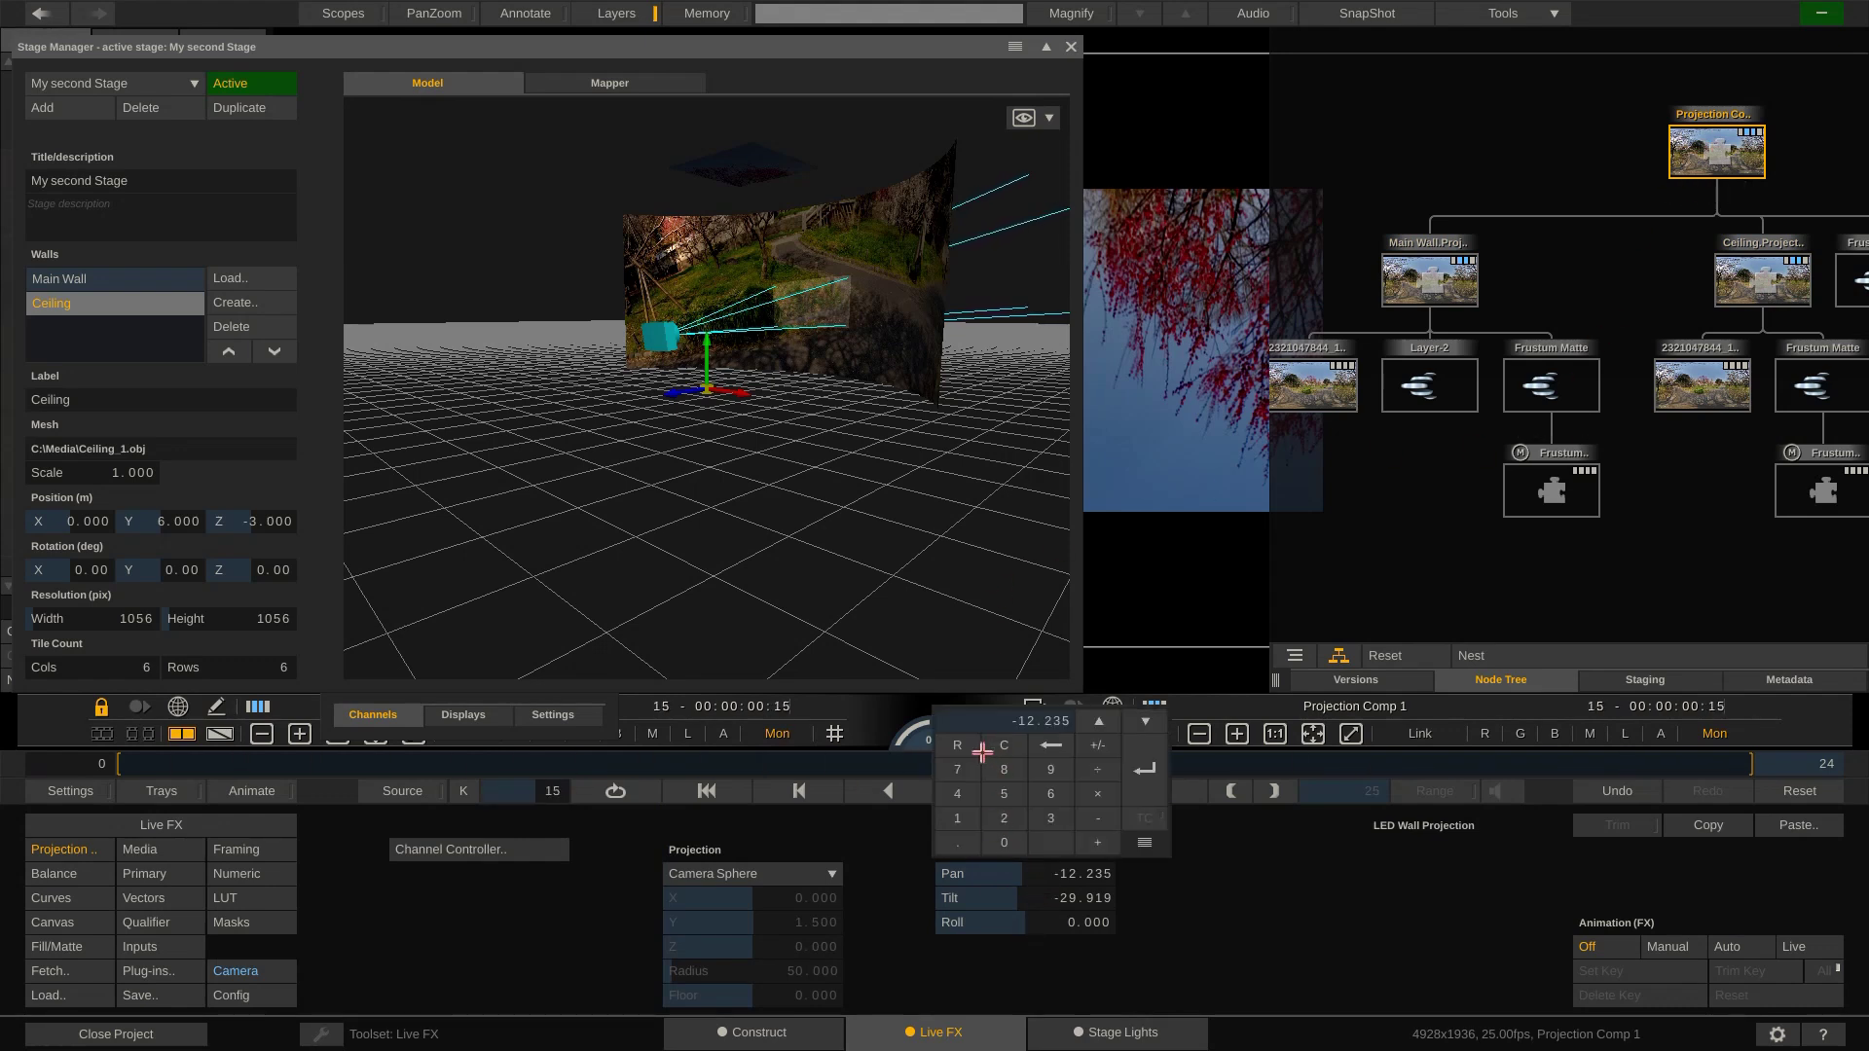
left_click(1032, 896)
left_click(957, 769)
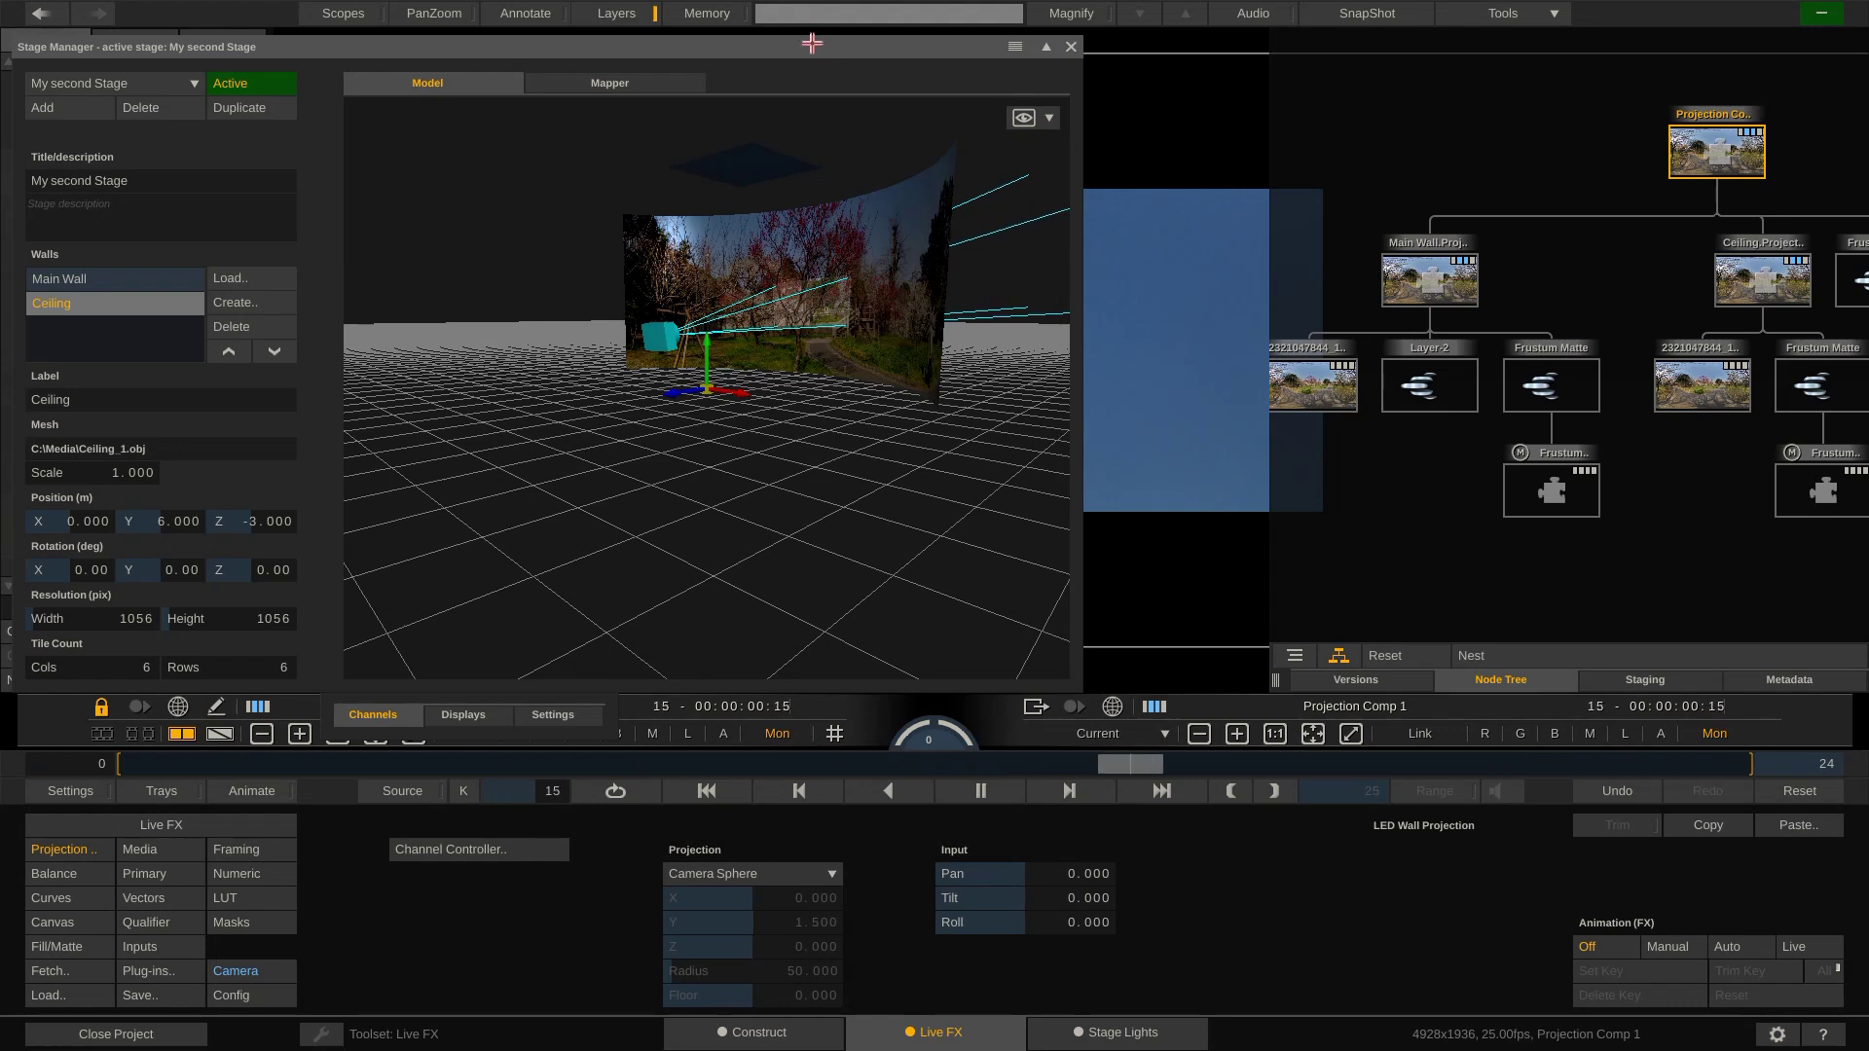
left_click_drag(811, 46, 935, 52)
double_click(935, 52)
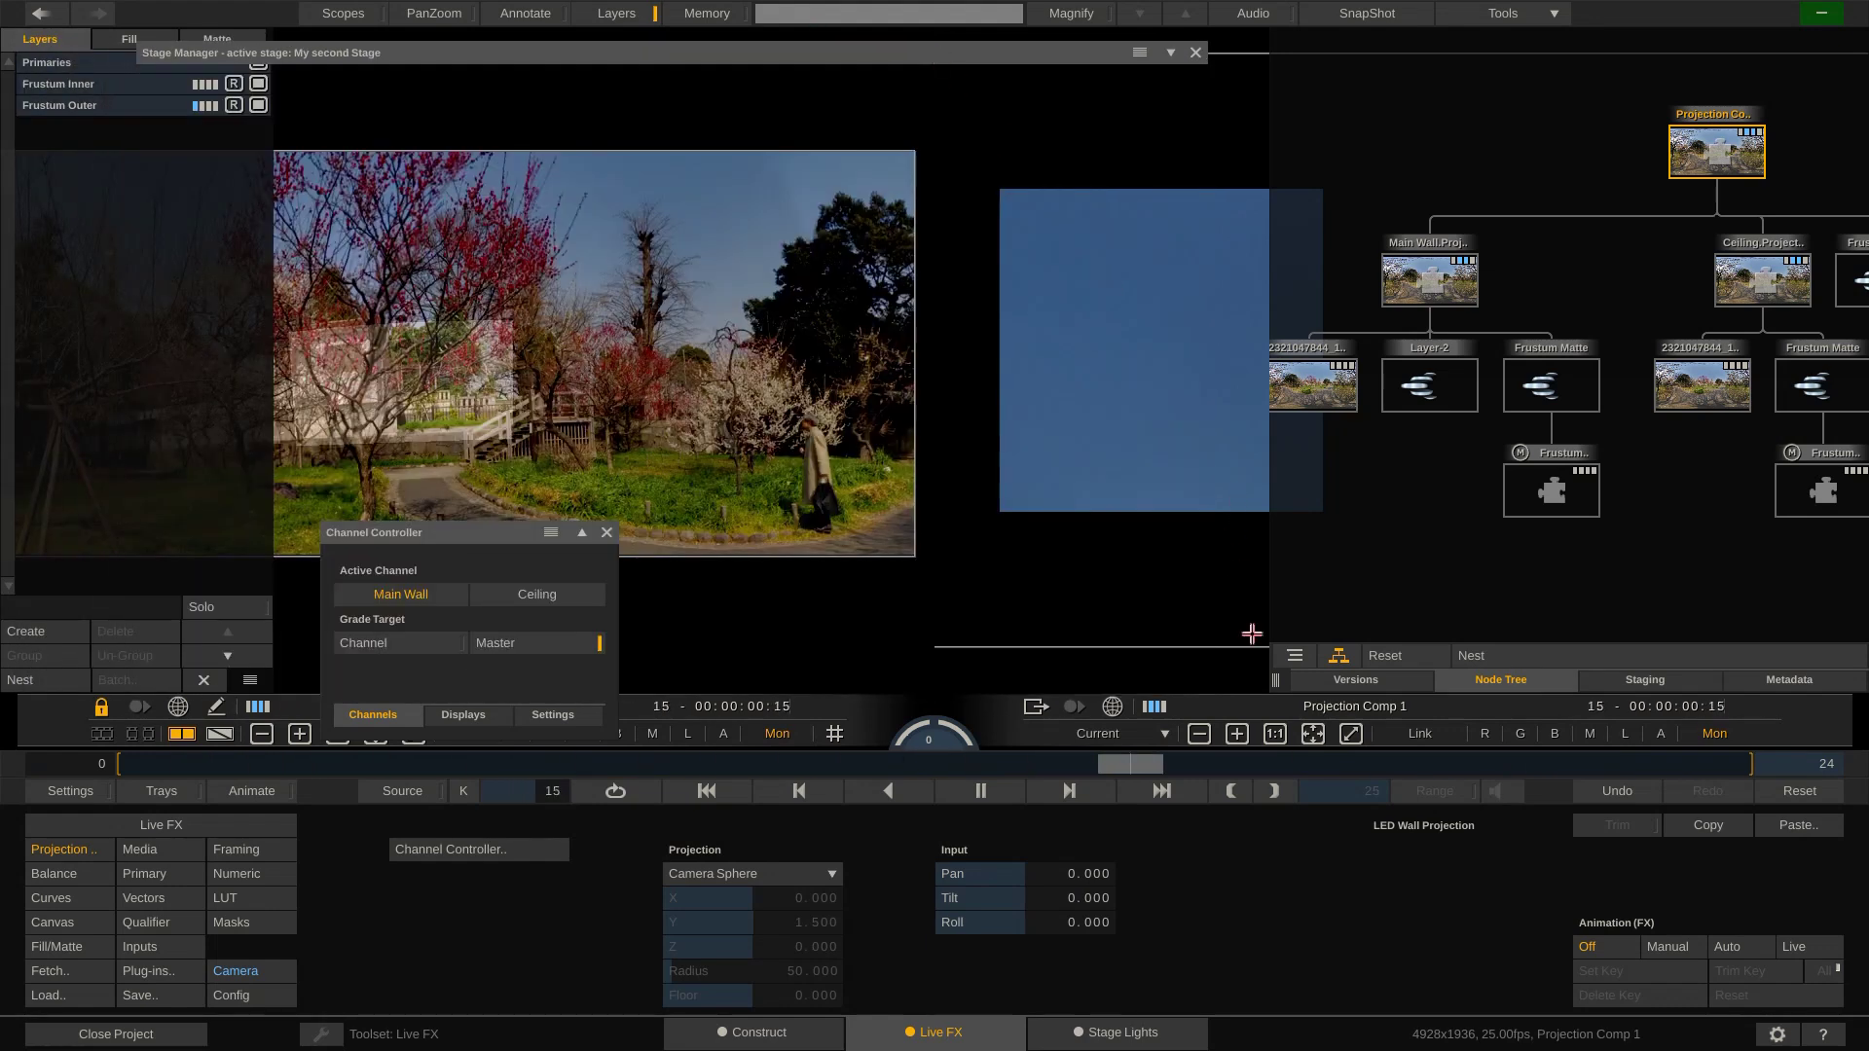
left_click_drag(1271, 681, 1215, 673)
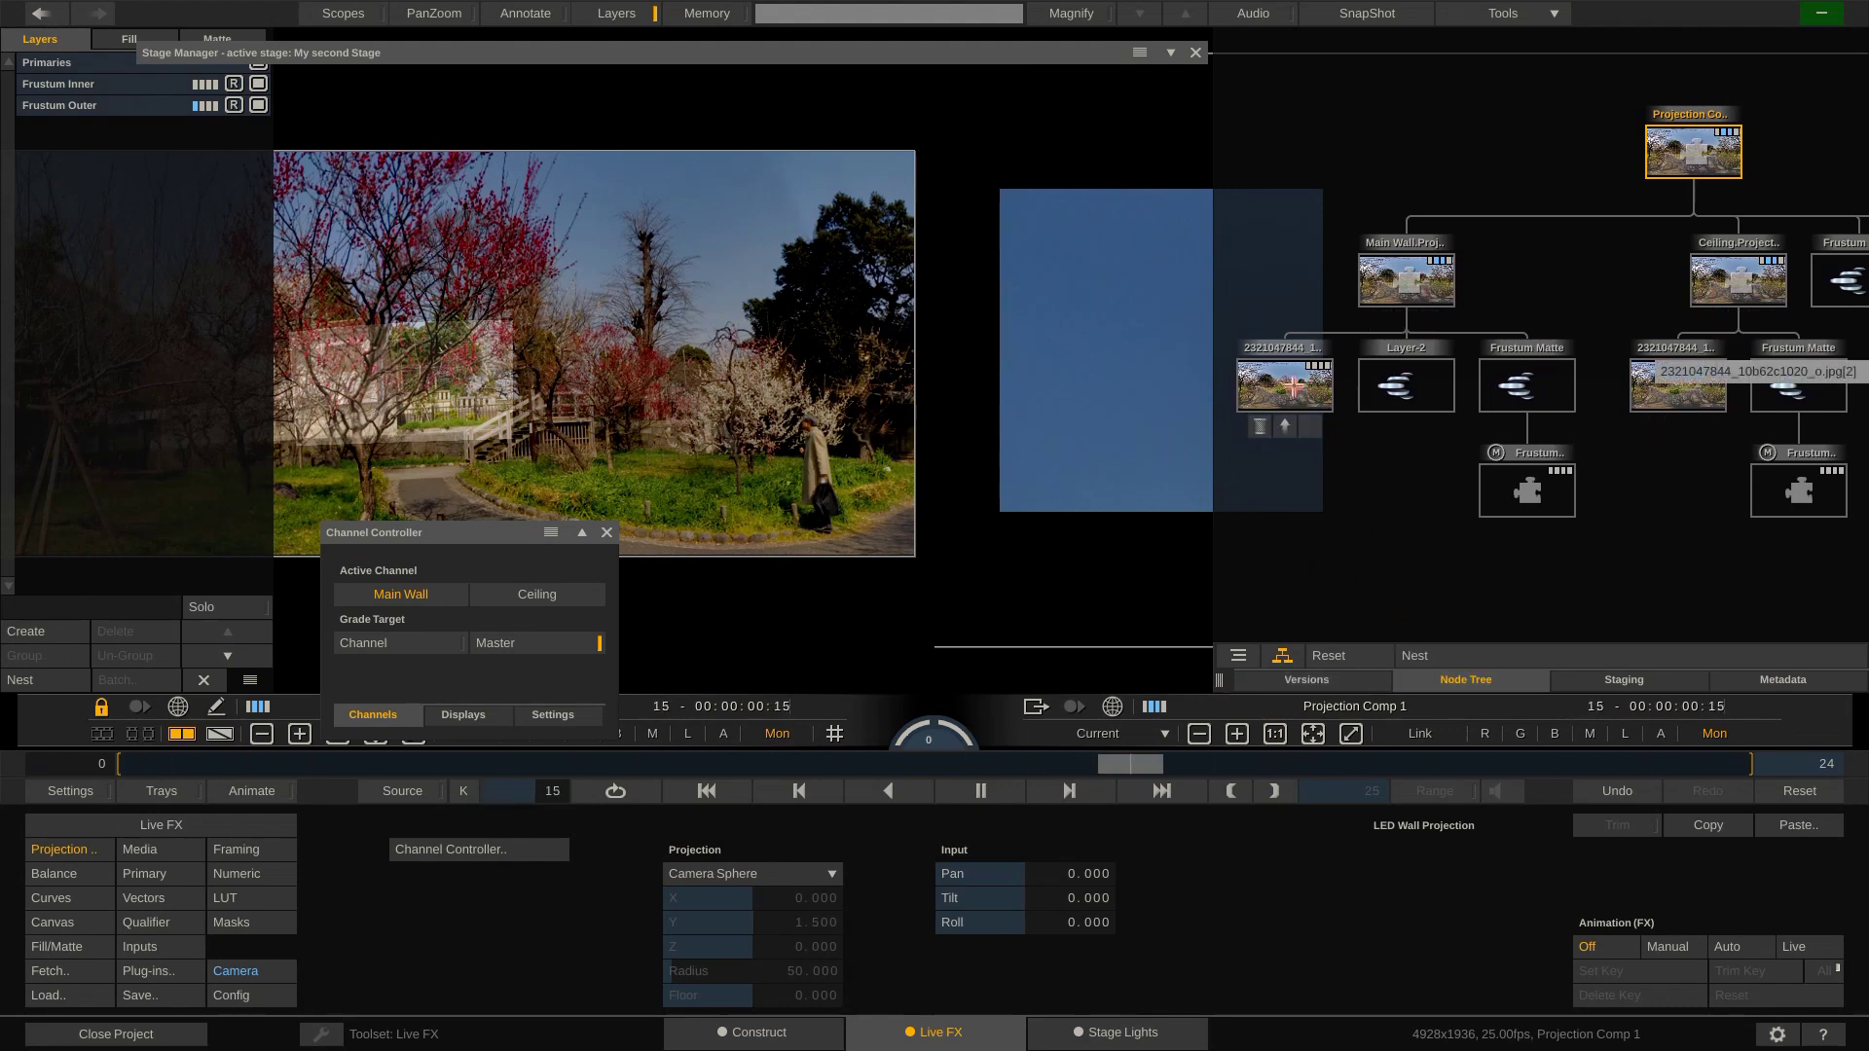
left_click(1291, 387)
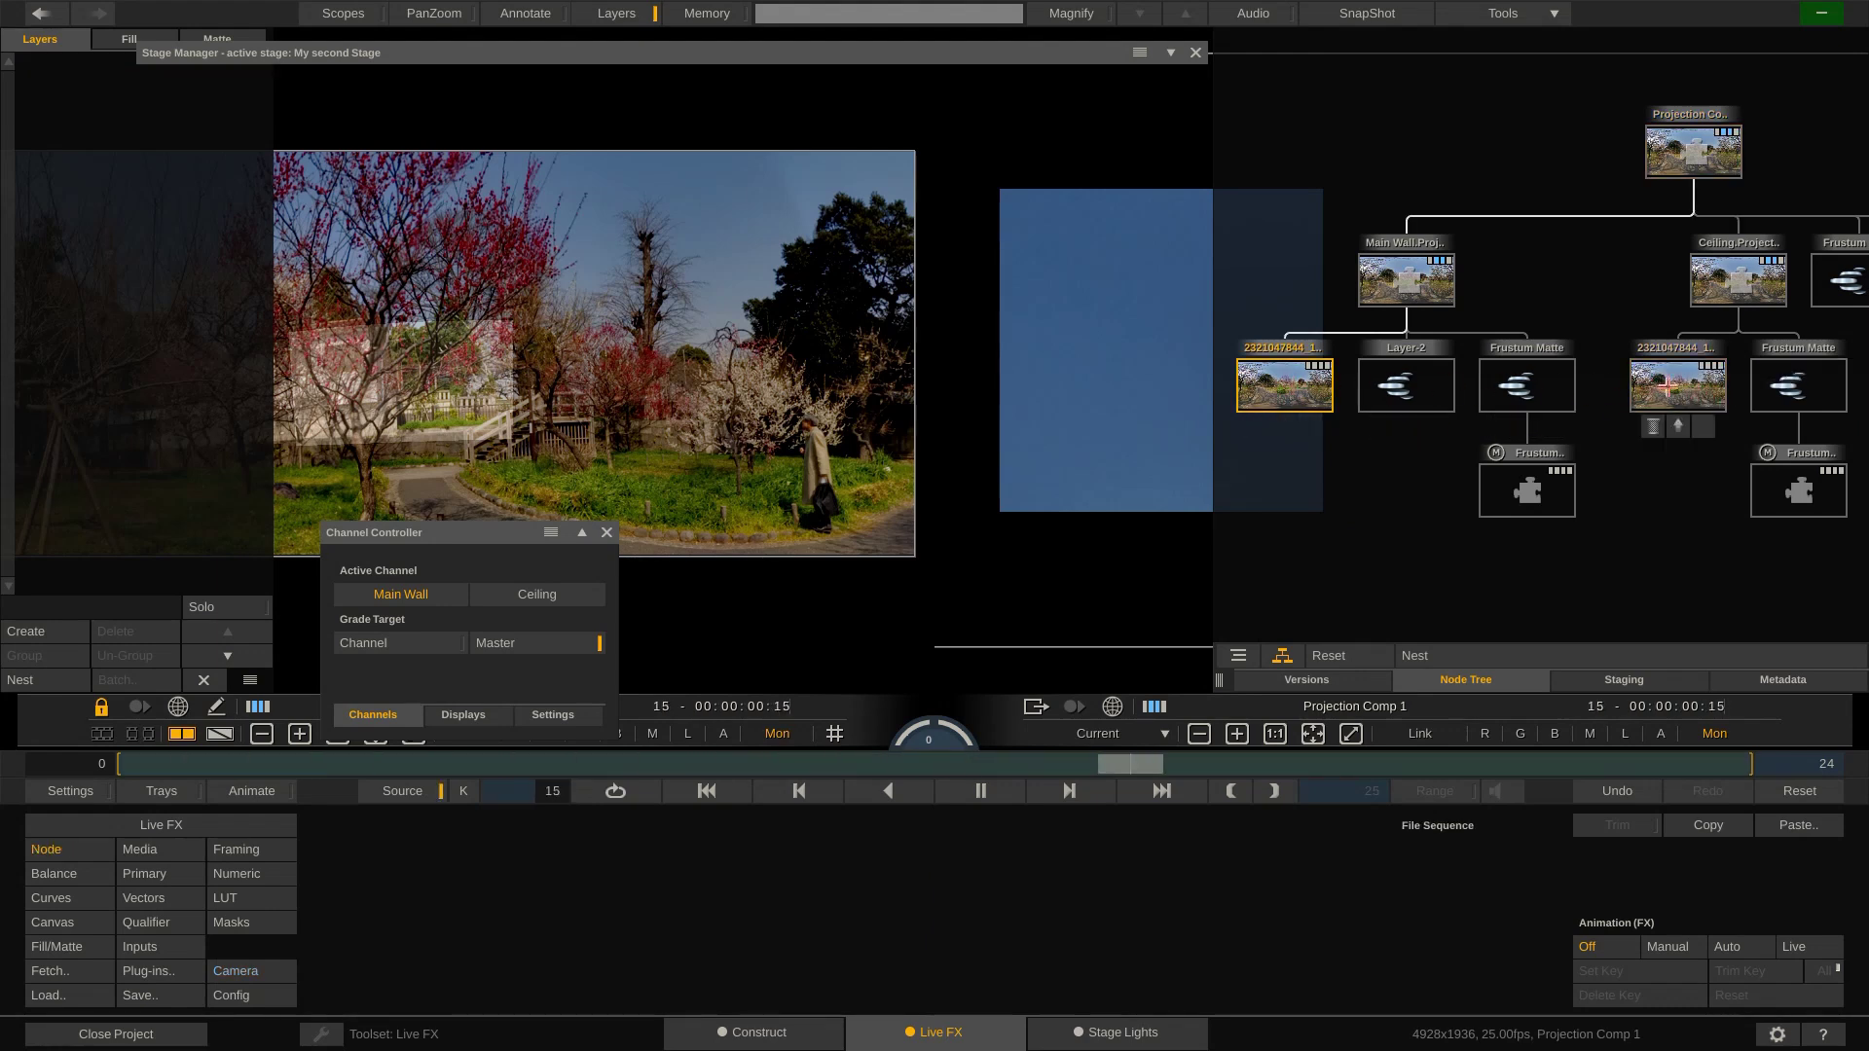
Step: In Balance, lower and raise the image's Green Offset, then reset it to 0.00
left_click(1278, 396)
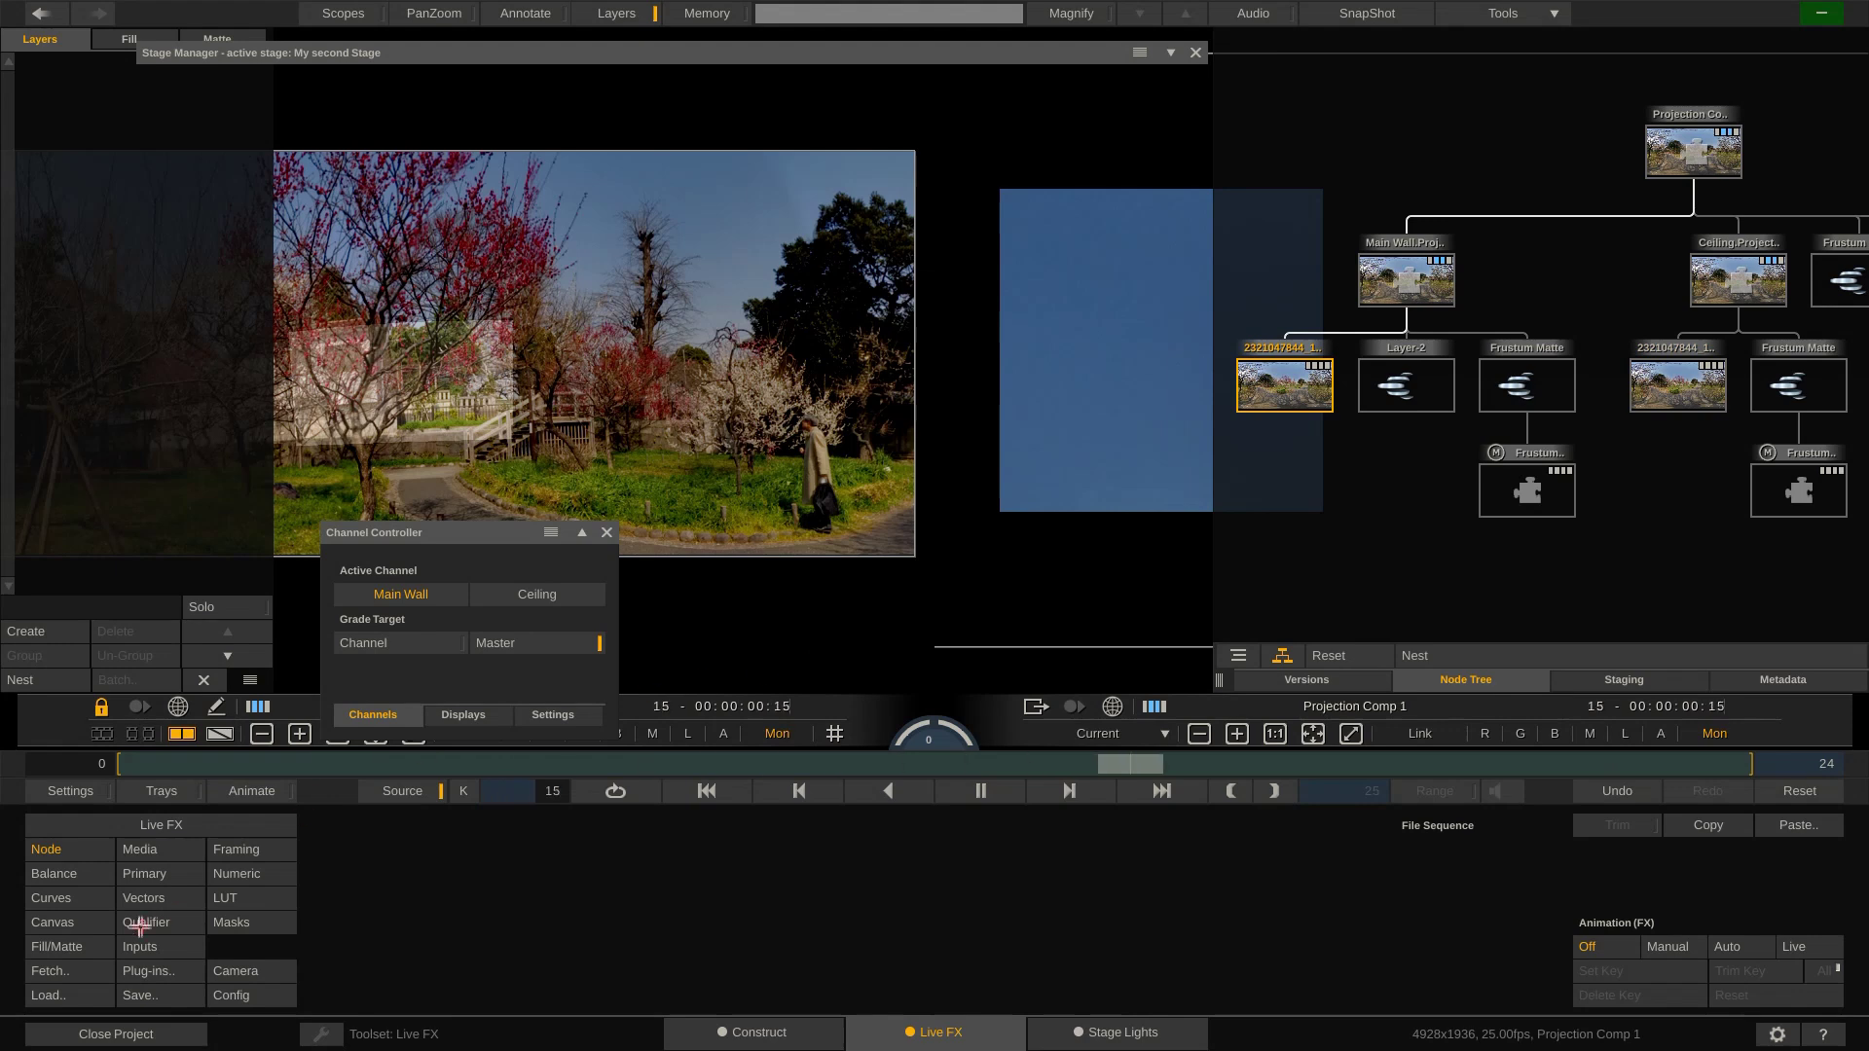
left_click(82, 875)
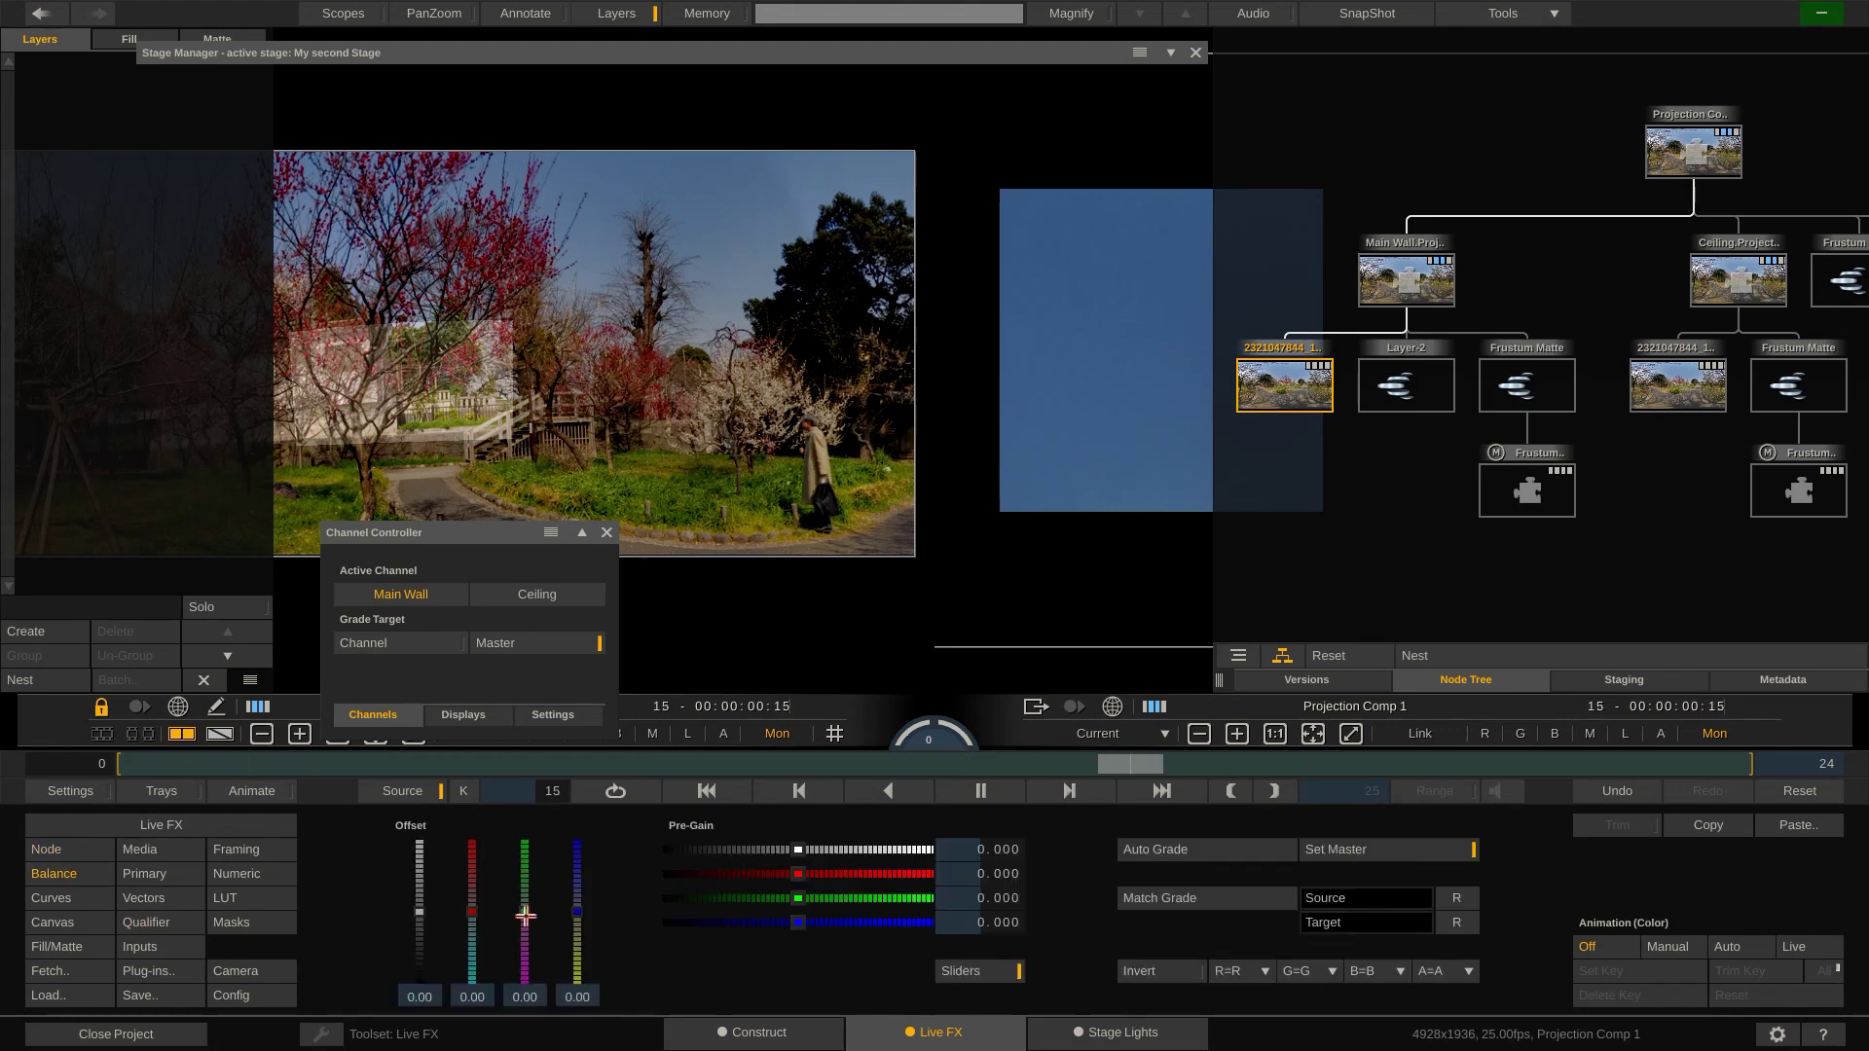
left_click_drag(525, 915, 526, 926)
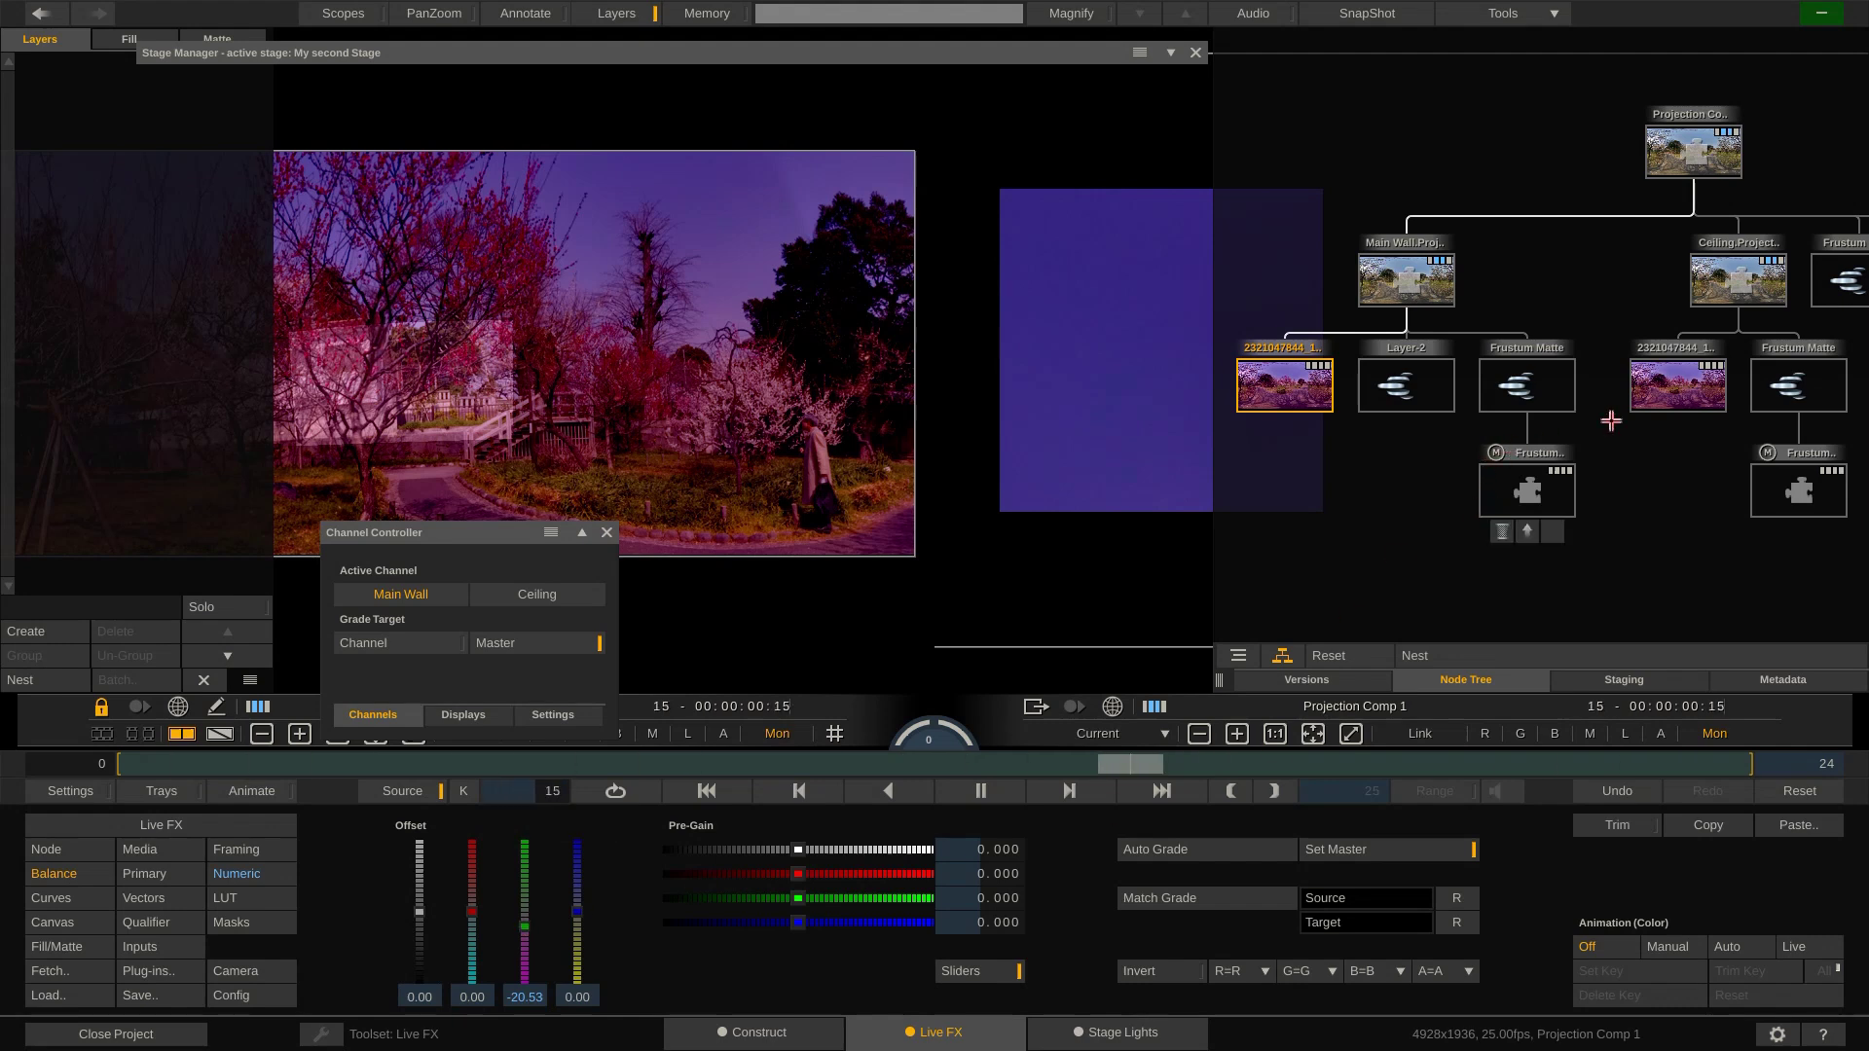
mouse_move(1676, 386)
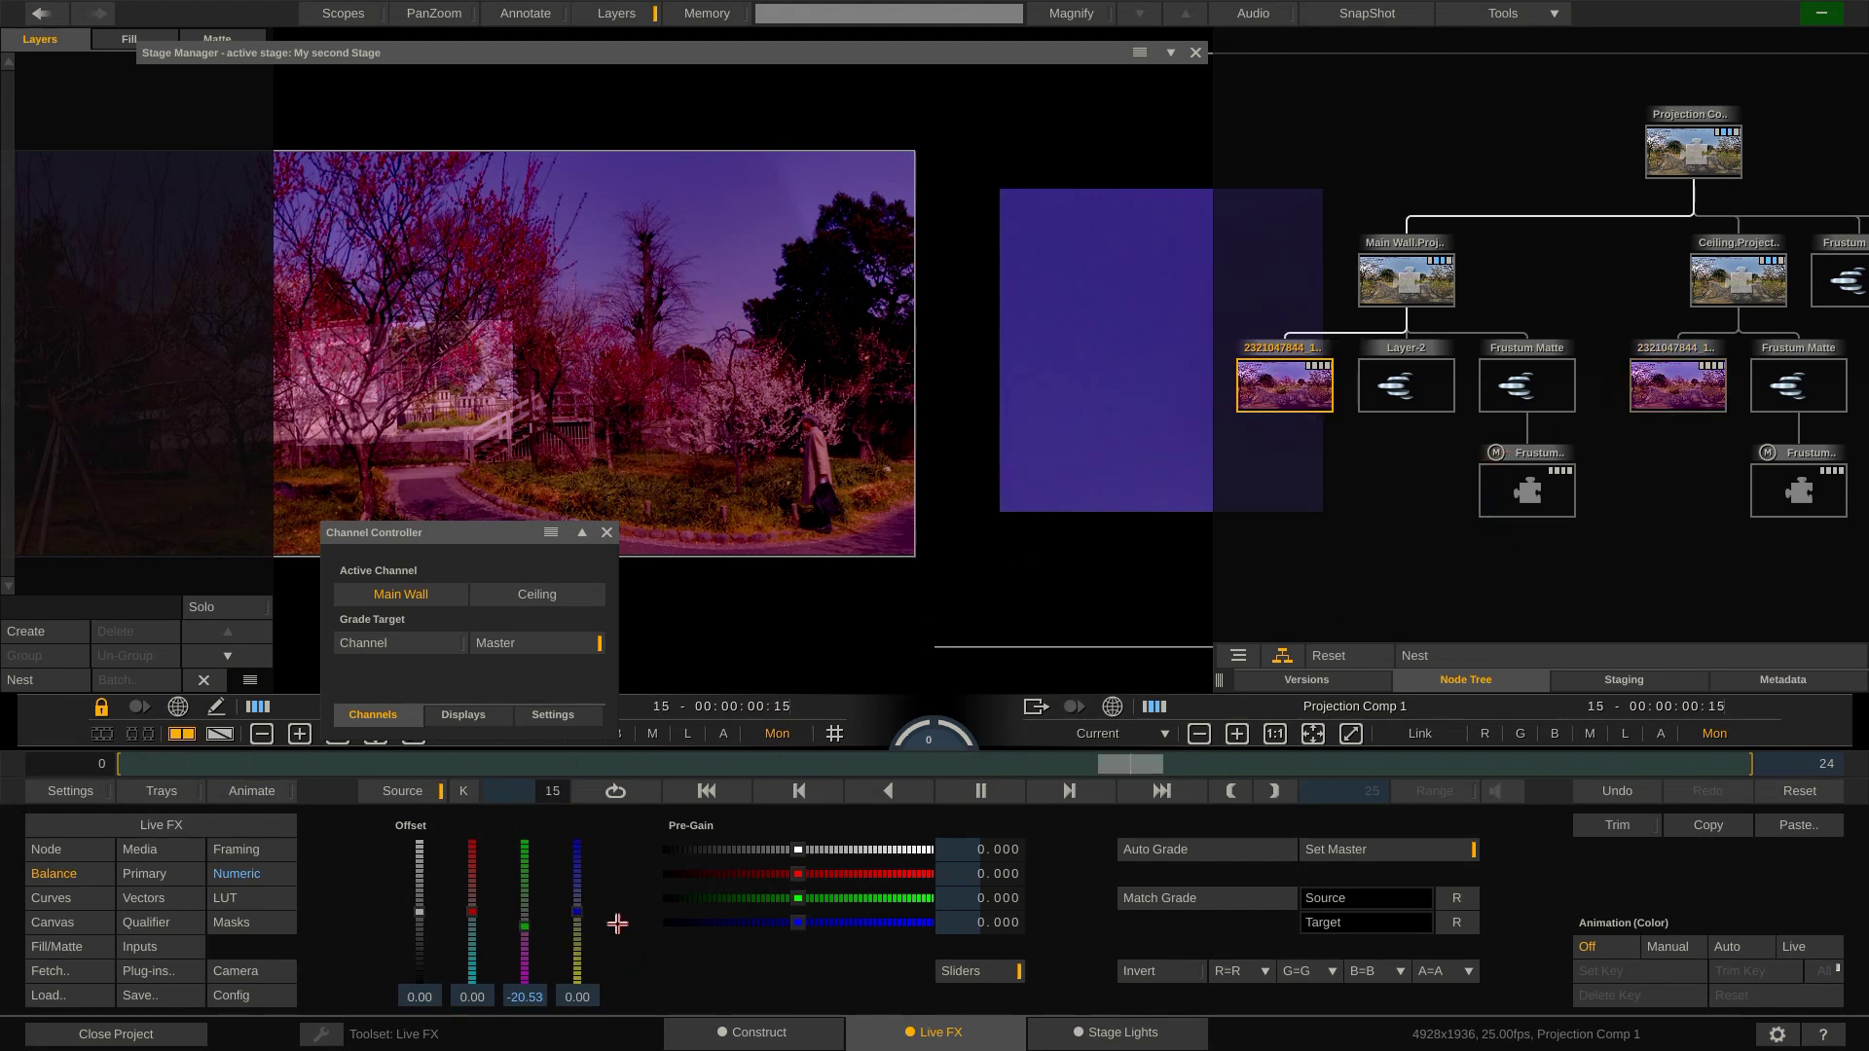
left_click_drag(523, 920, 524, 911)
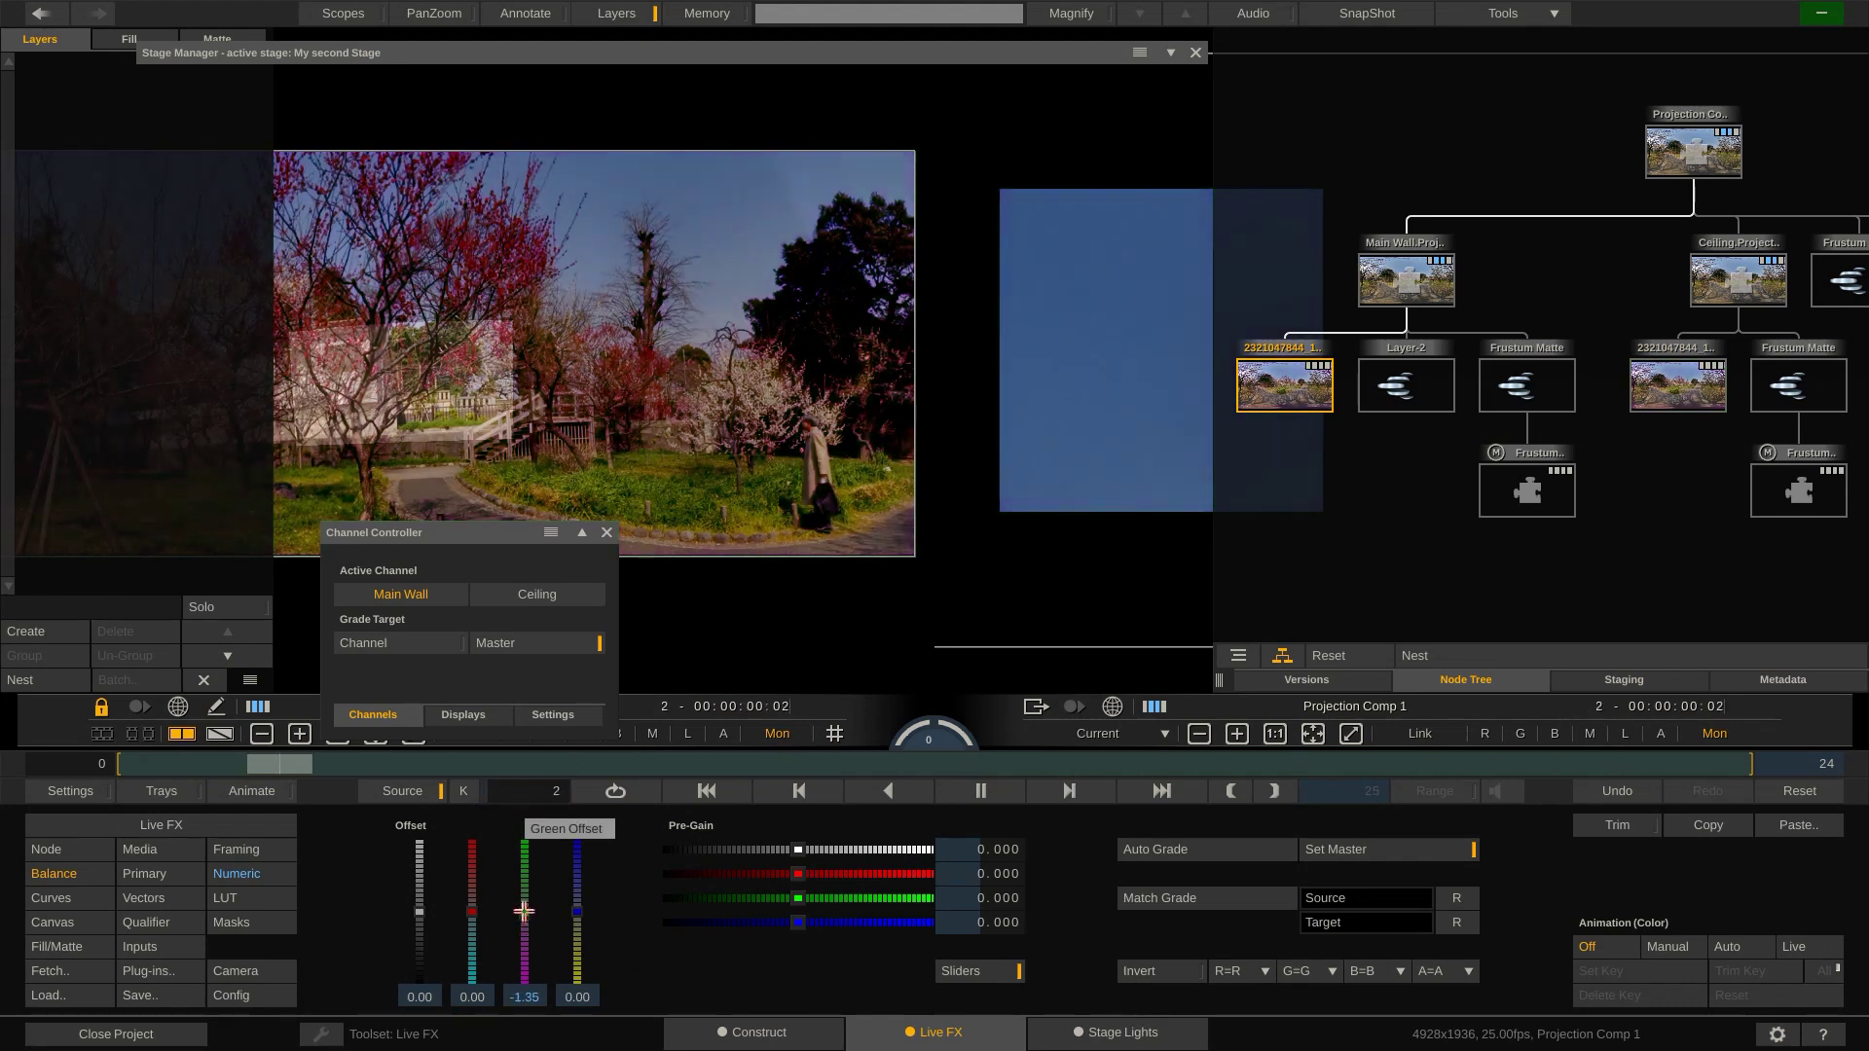
left_click(523, 997)
left_click(526, 723)
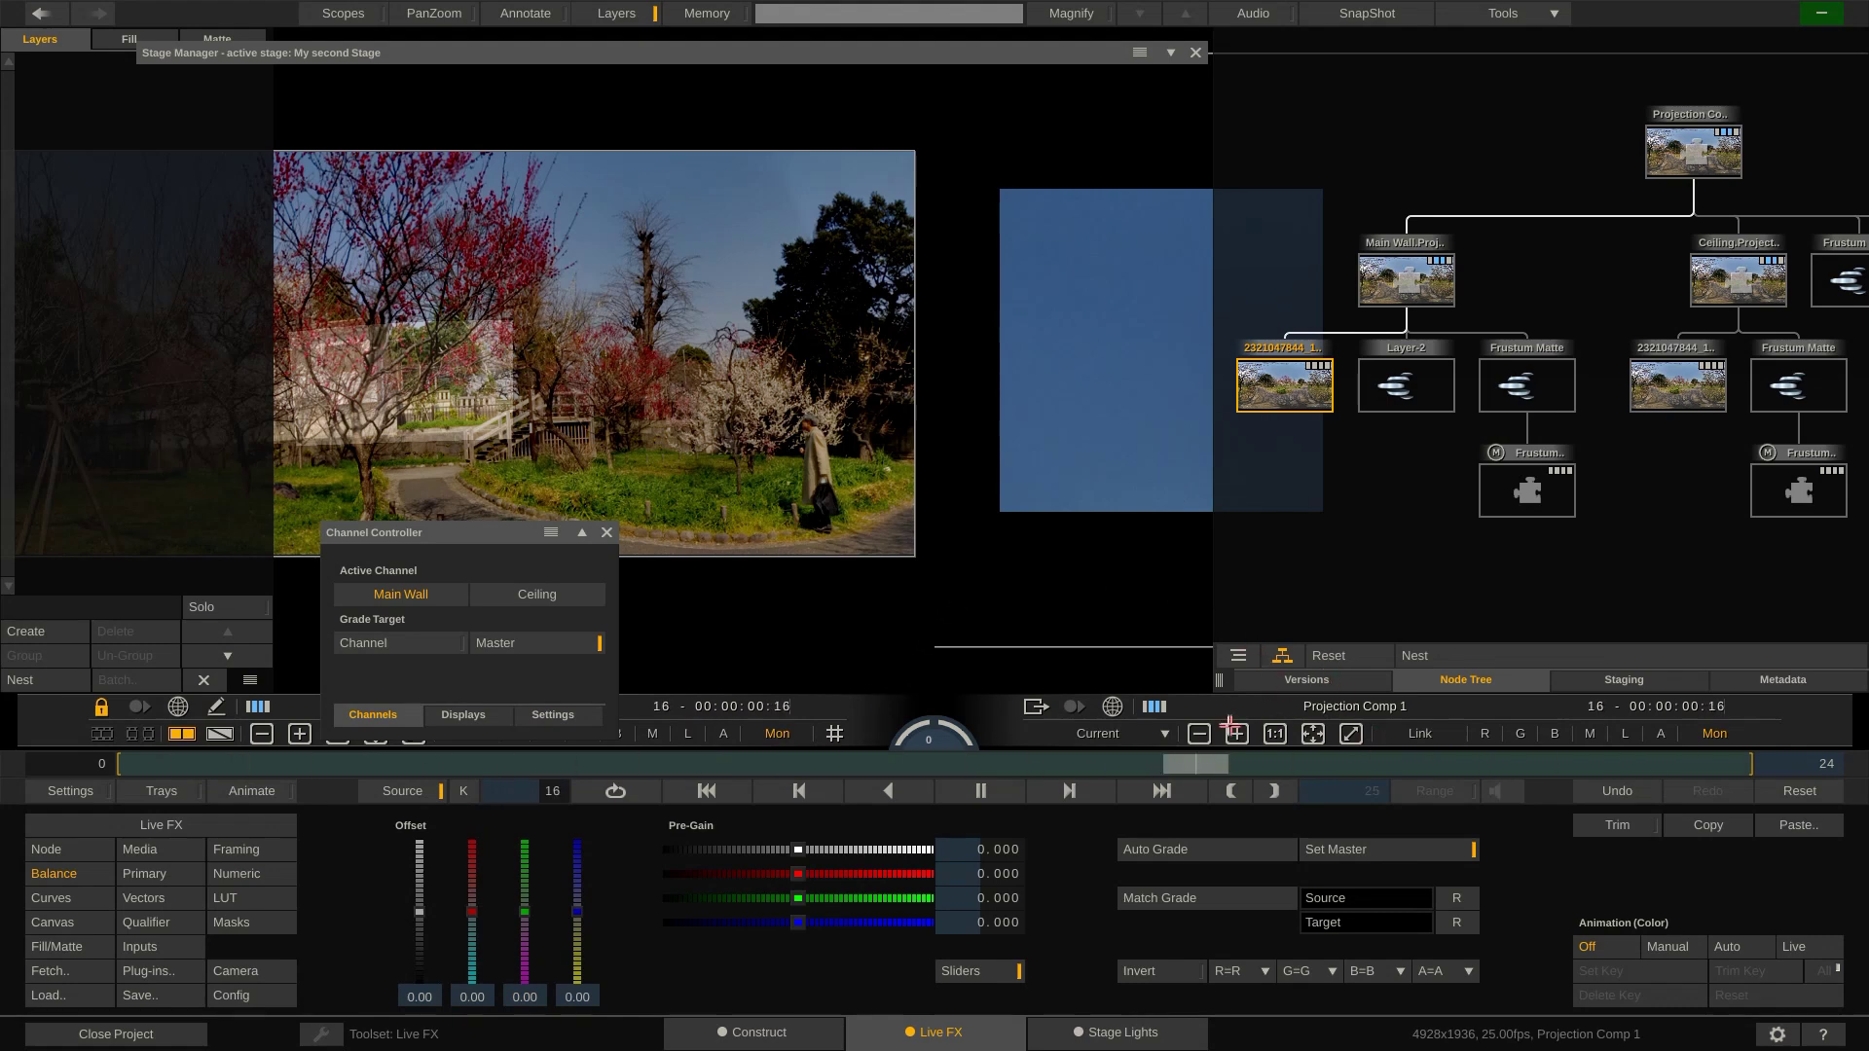
left_click_drag(1215, 681, 1154, 684)
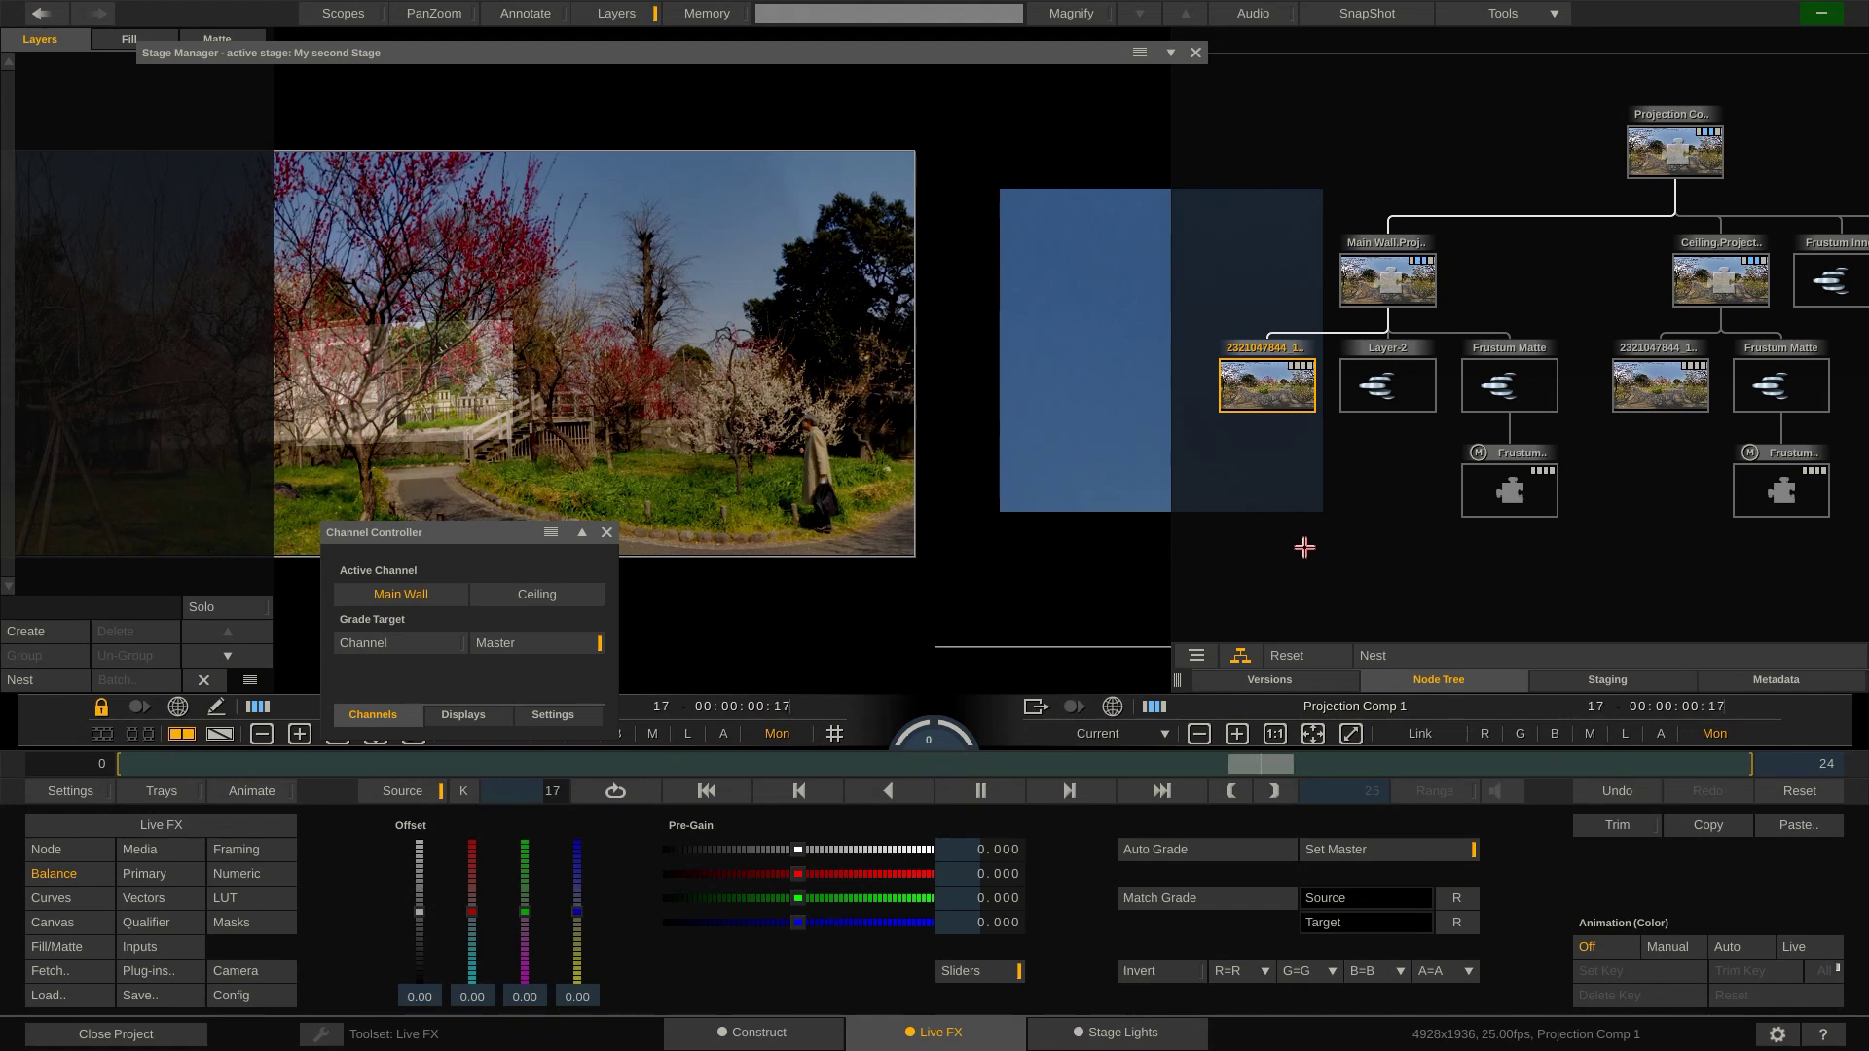
left_click(1643, 394)
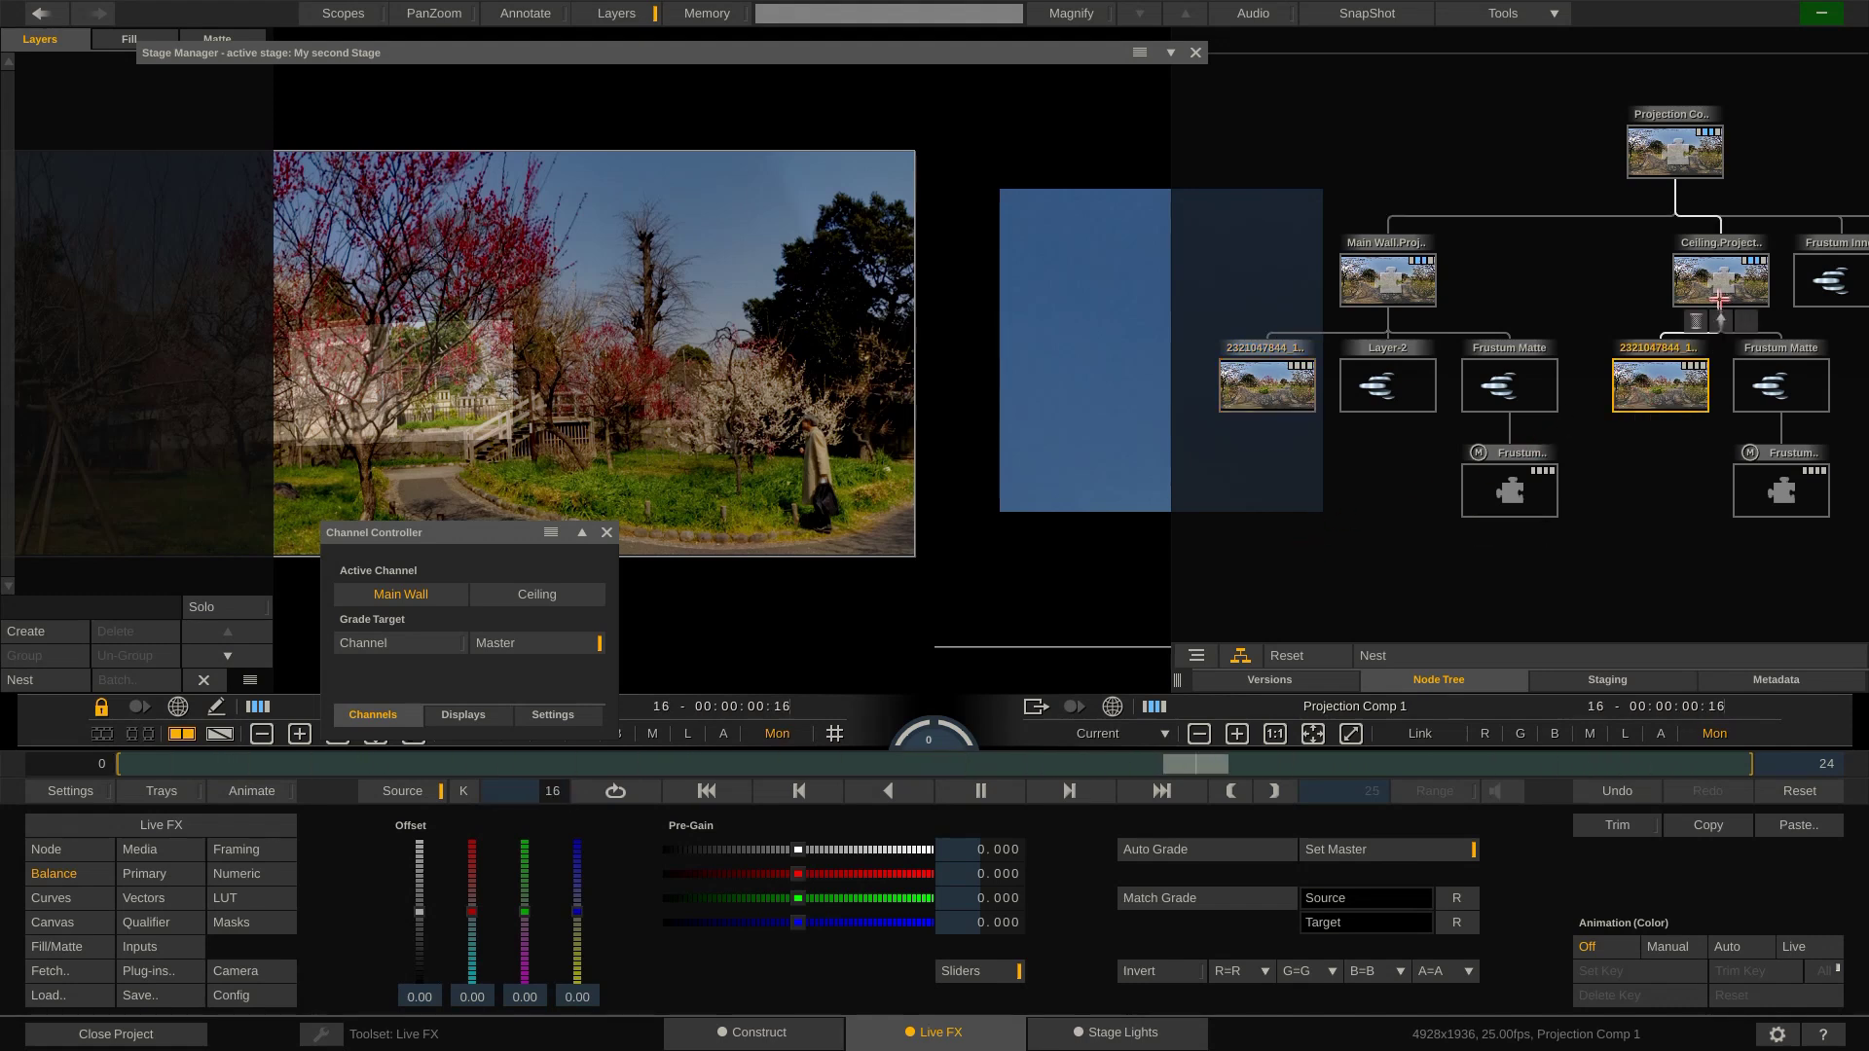
left_click(1719, 277)
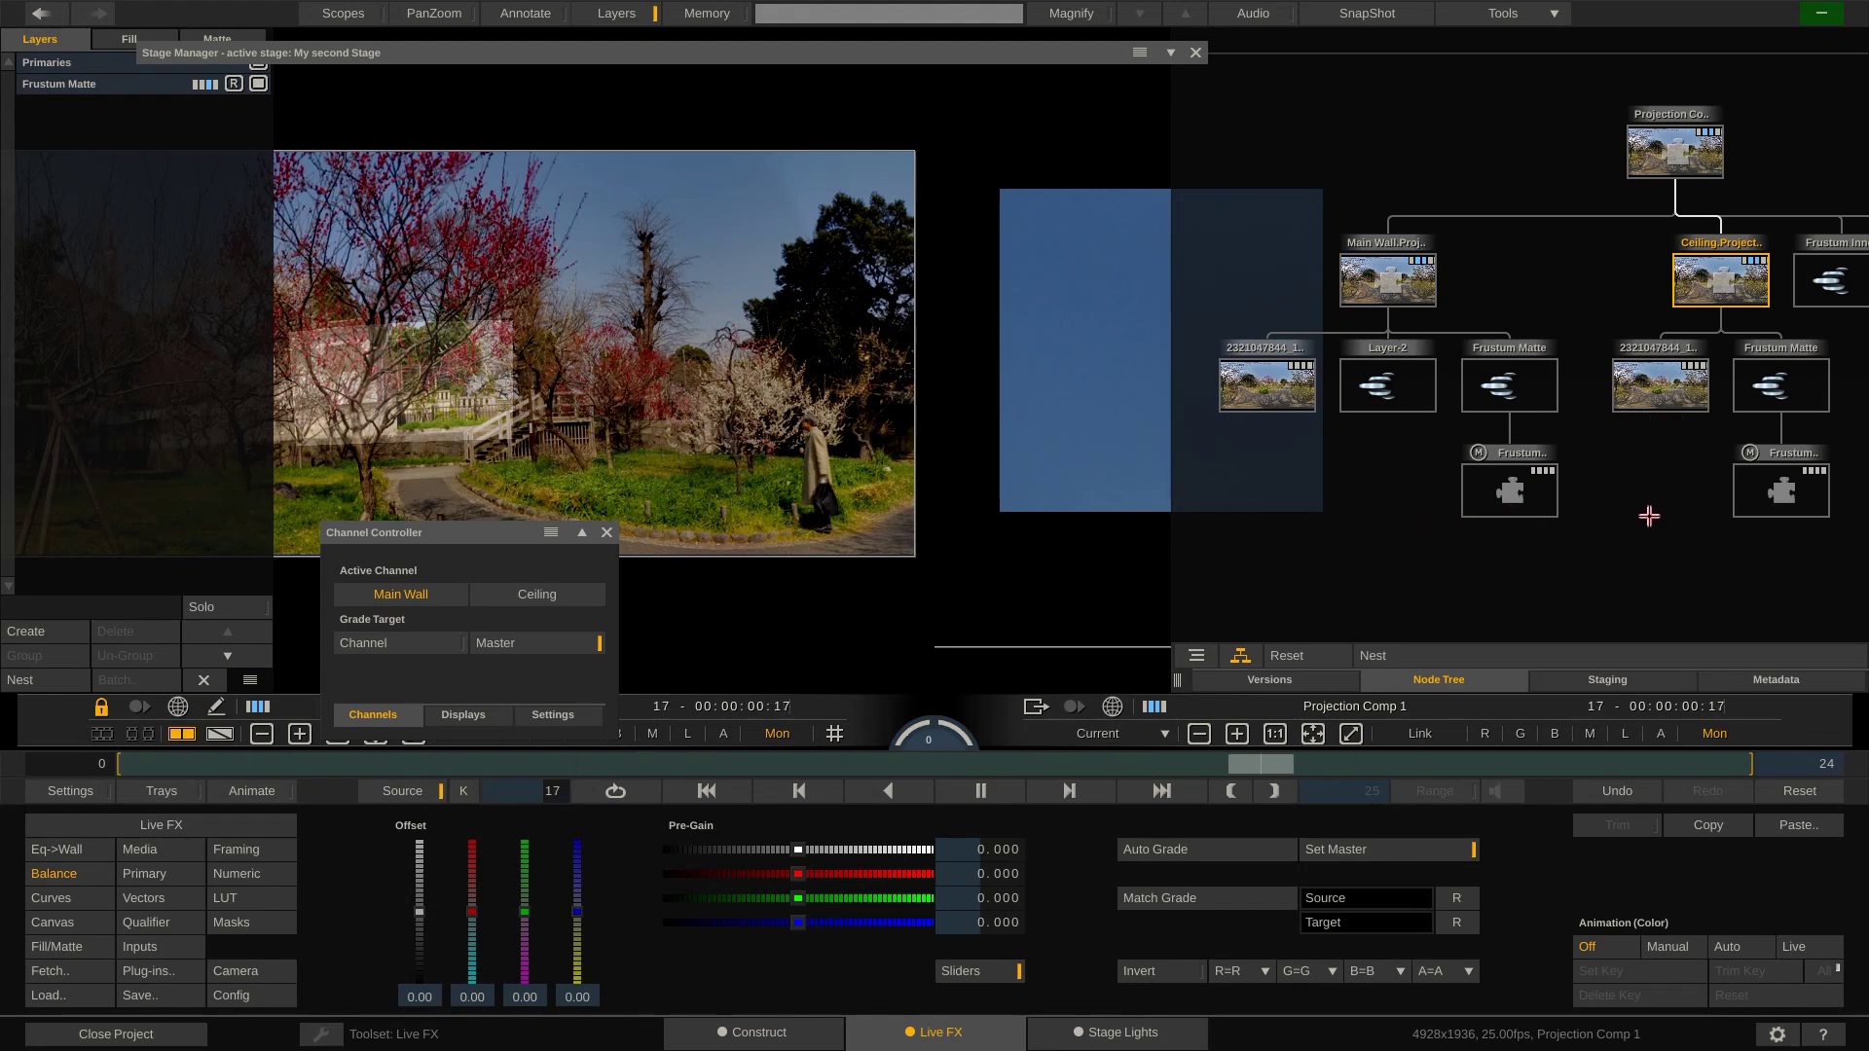
Step: Fetch the BlauwMetZon.jpg shot from the Tutorial Sources group as an input
mouse_move(1658, 412)
mouse_move(1709, 286)
left_click(53, 978)
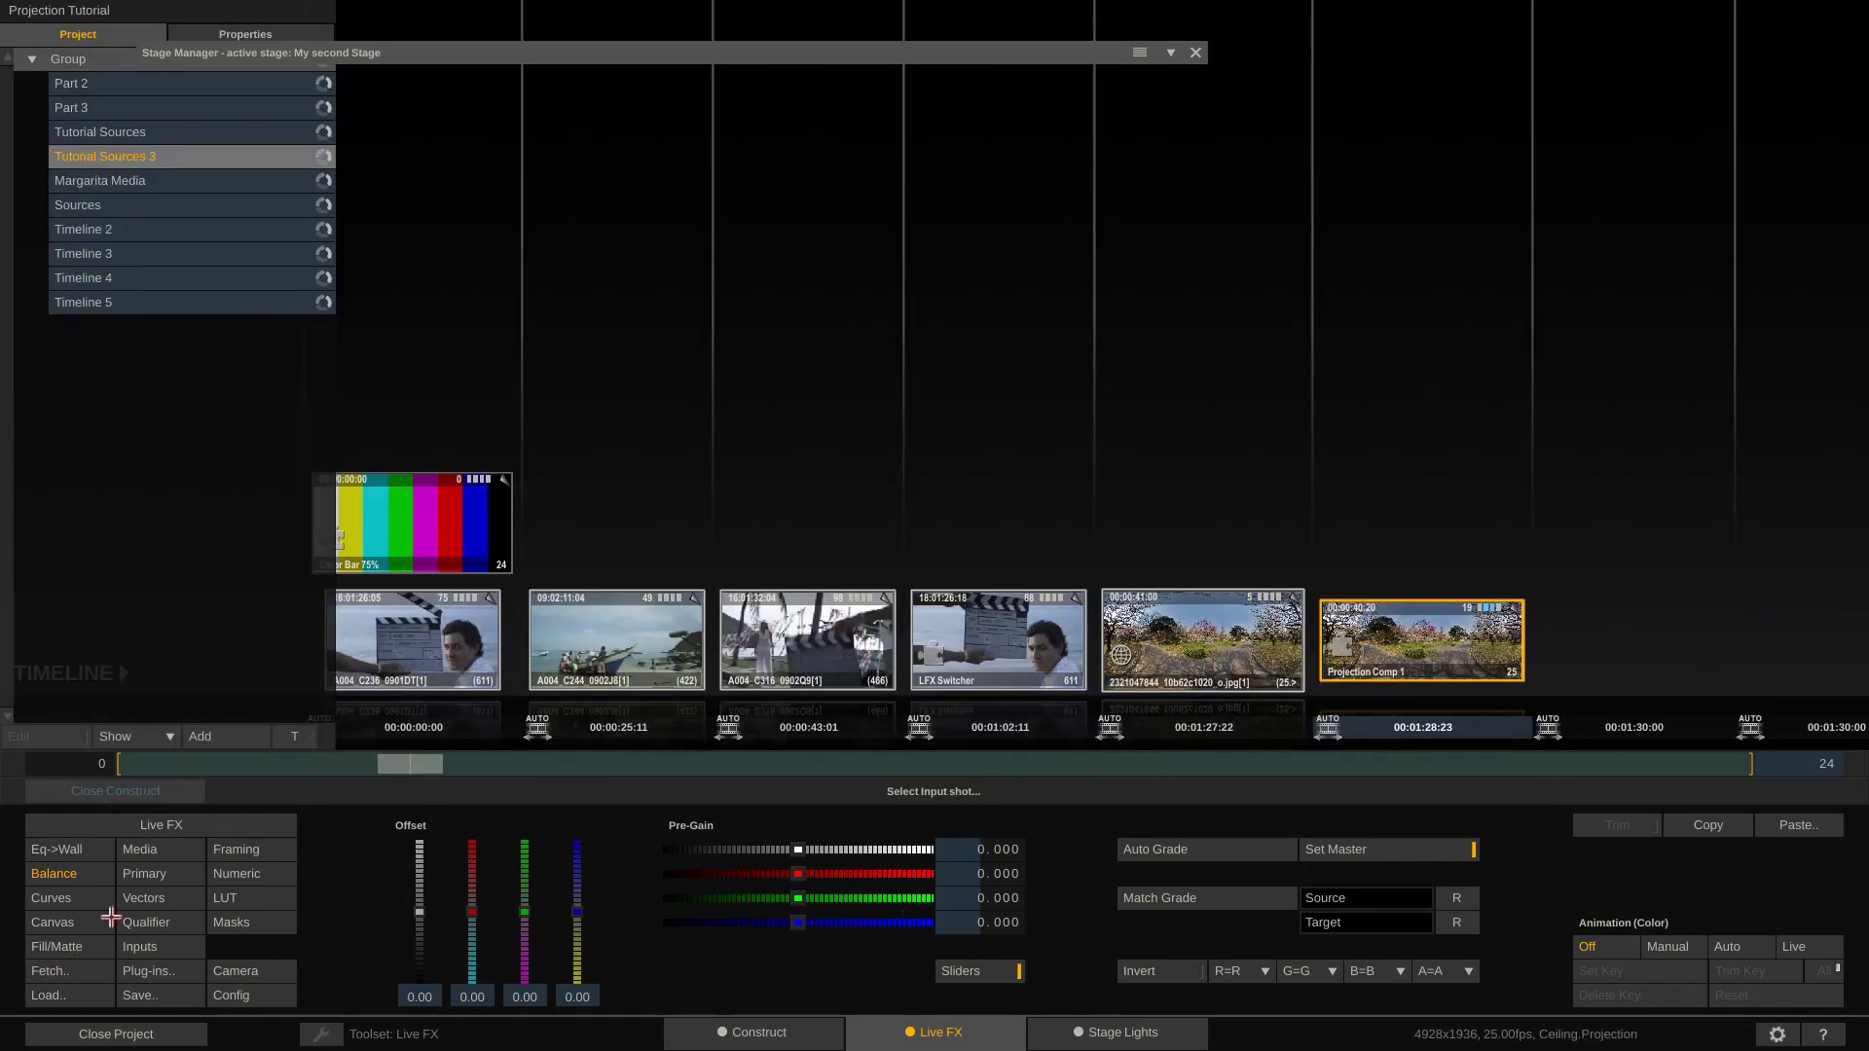
left_click(199, 134)
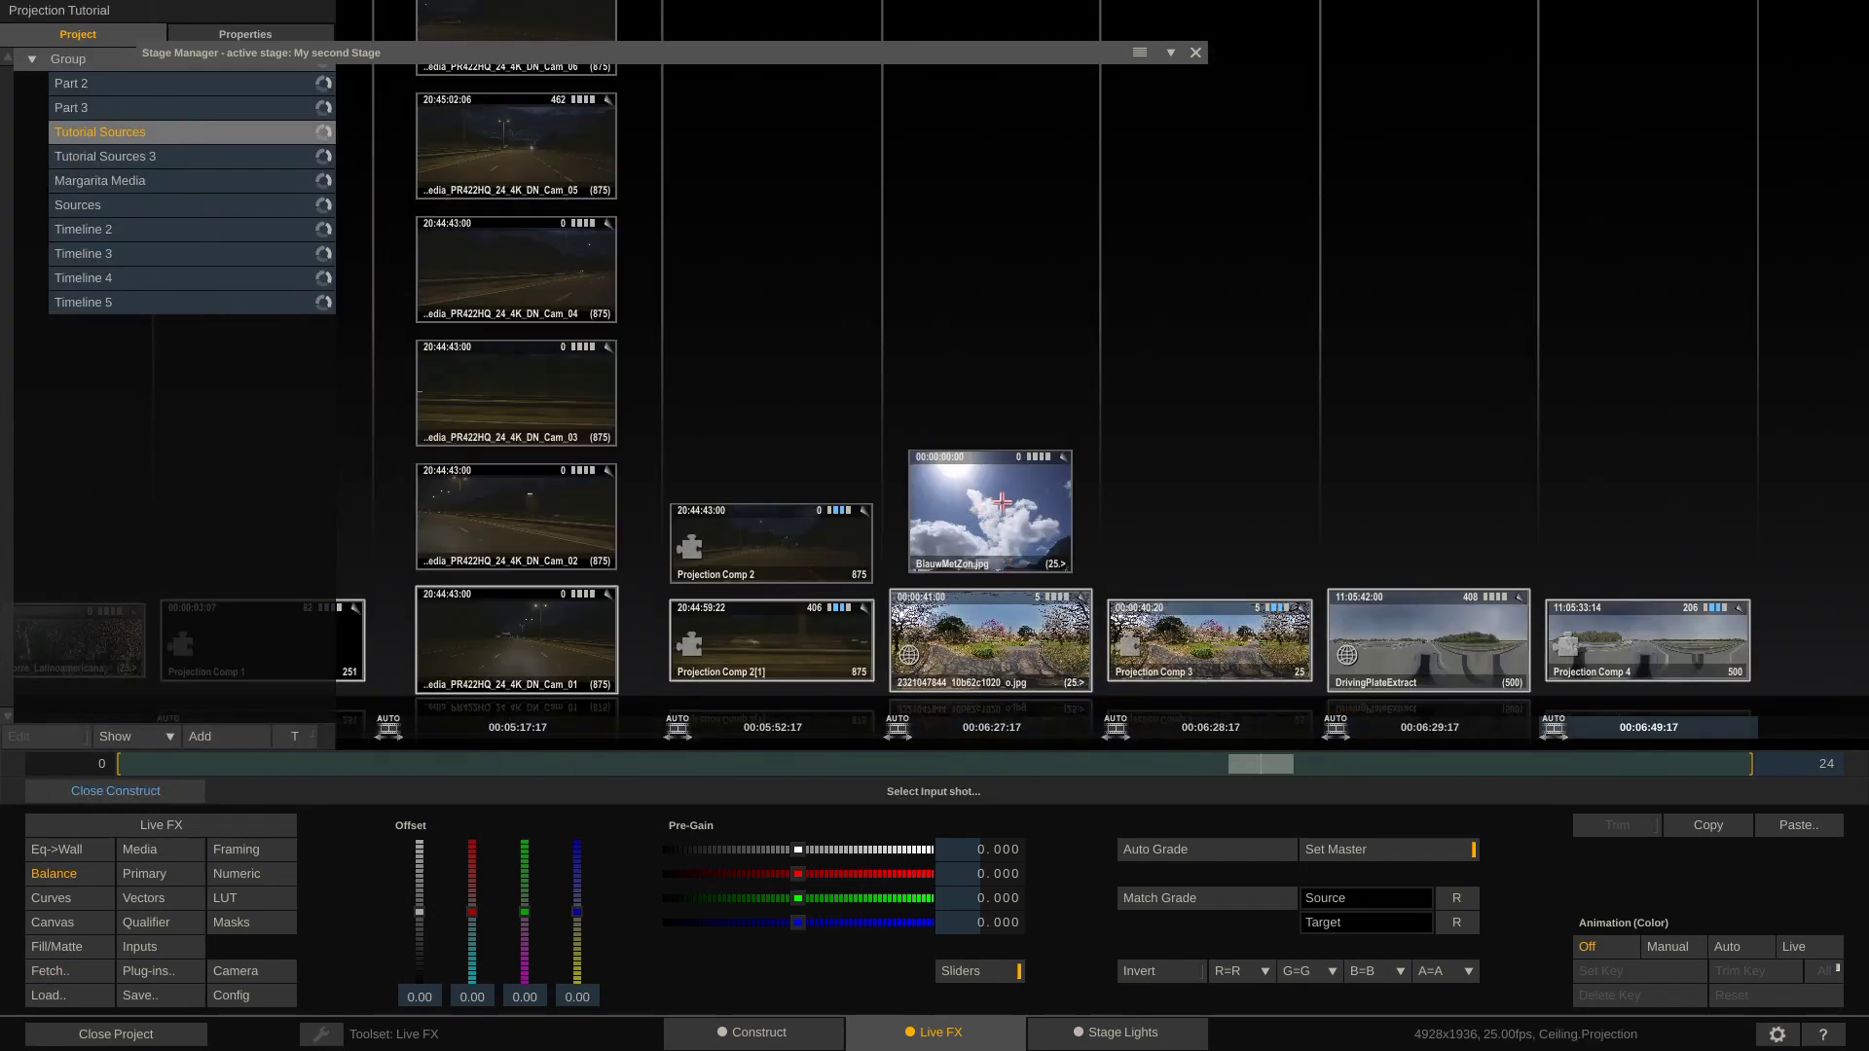
left_click_drag(1000, 502, 1668, 251)
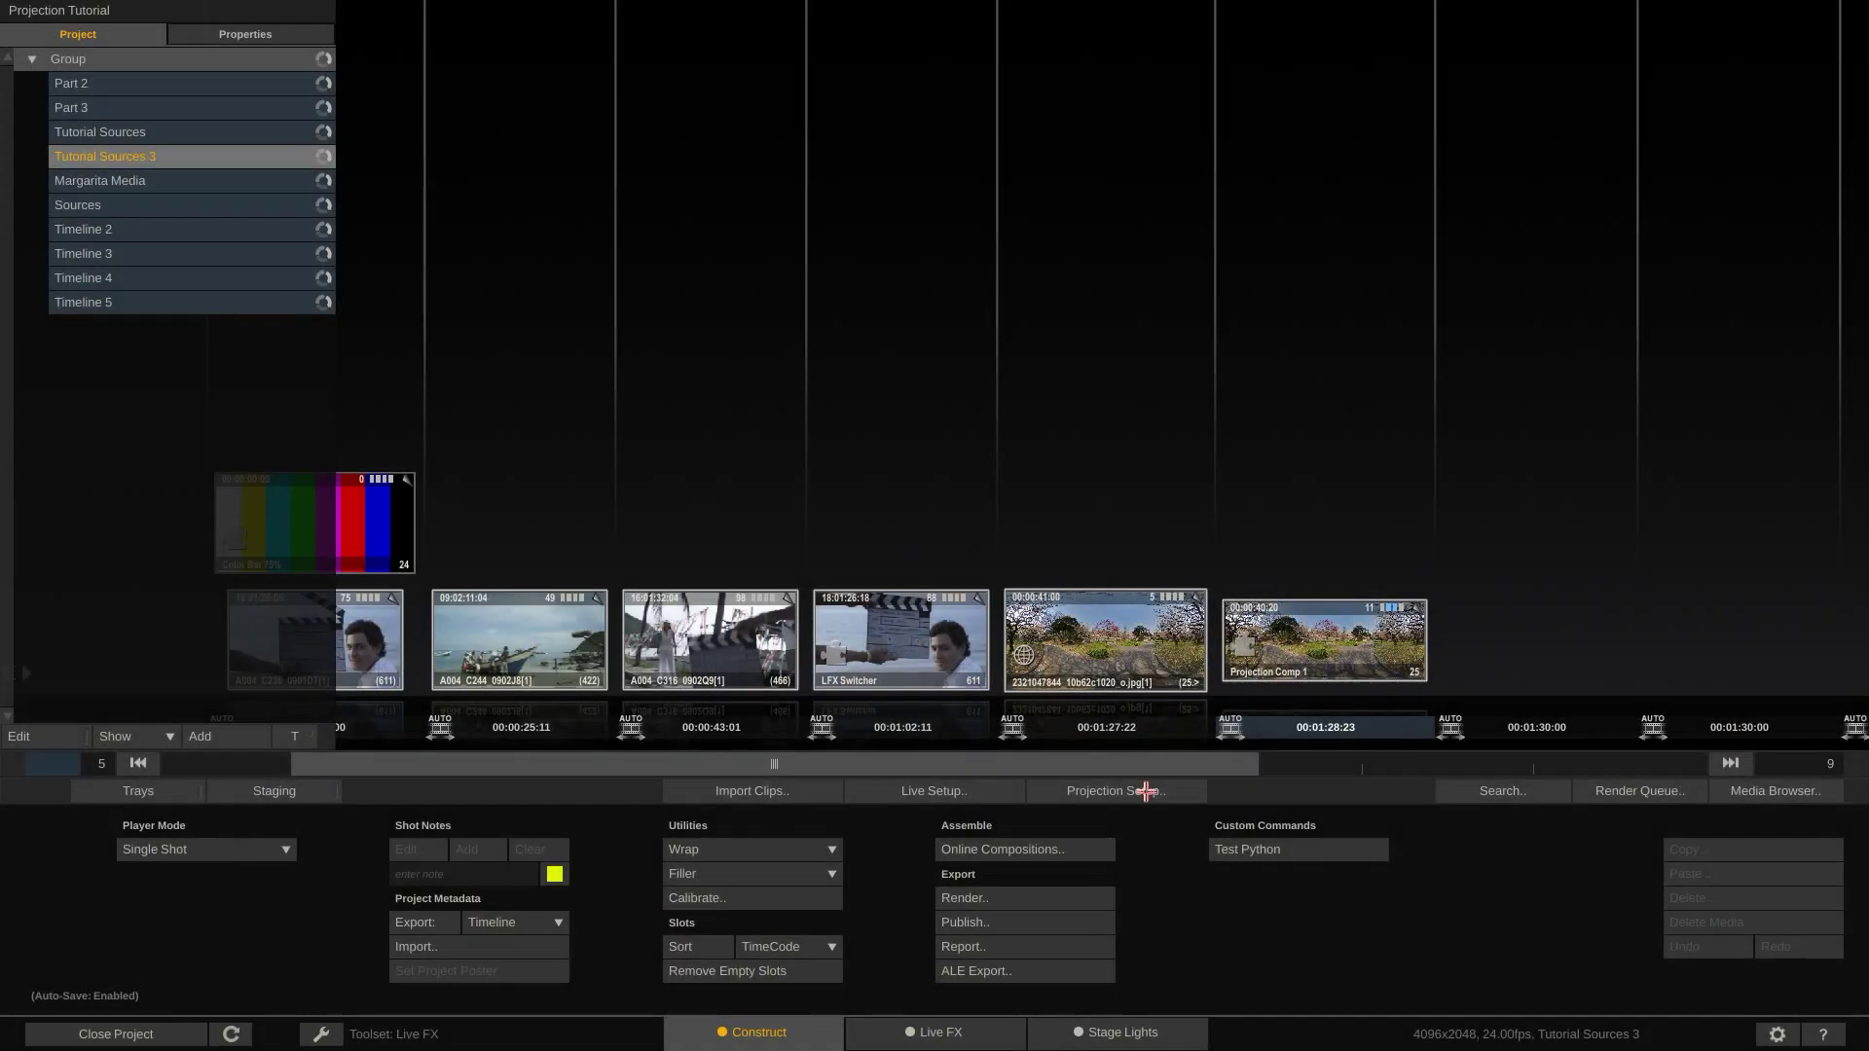
Step: In the stage's Mapper, send the Ceiling wall to DeckLink Quad (1) - 2
left_click(1145, 791)
left_click(1069, 114)
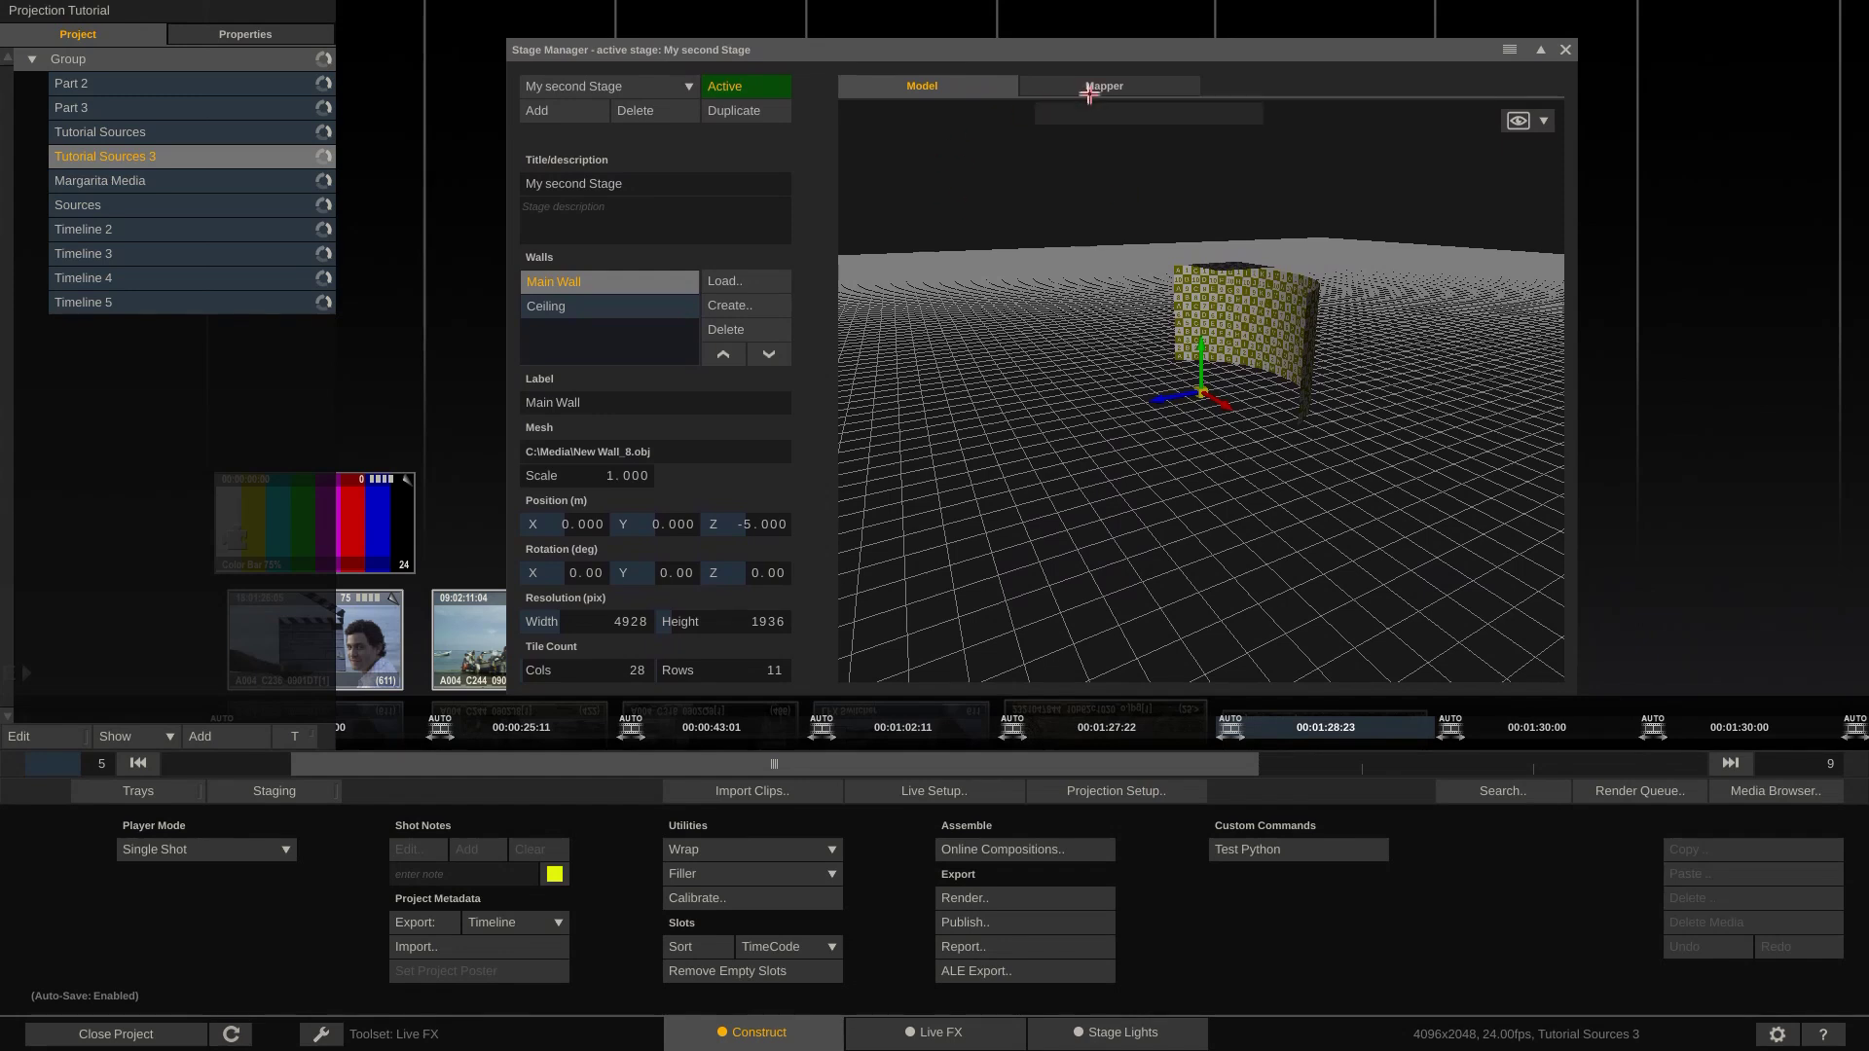
left_click(1104, 86)
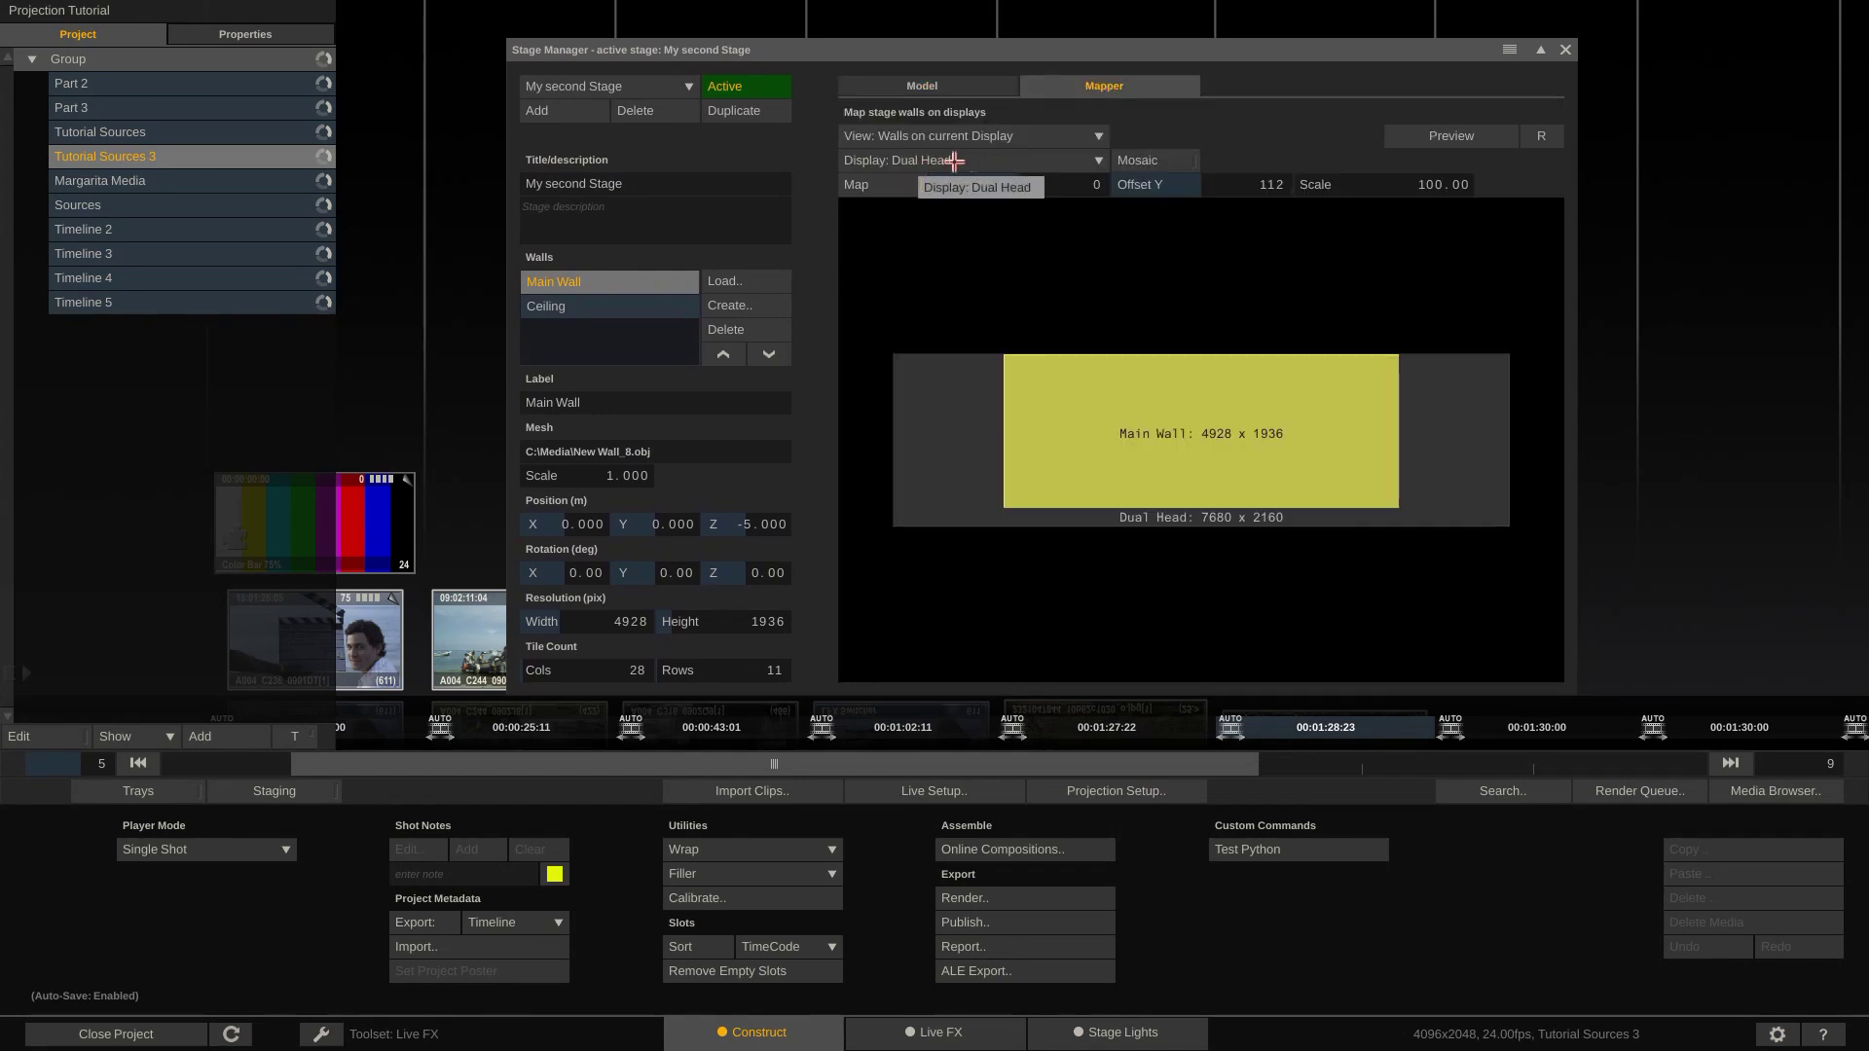
left_click(639, 308)
left_click(931, 163)
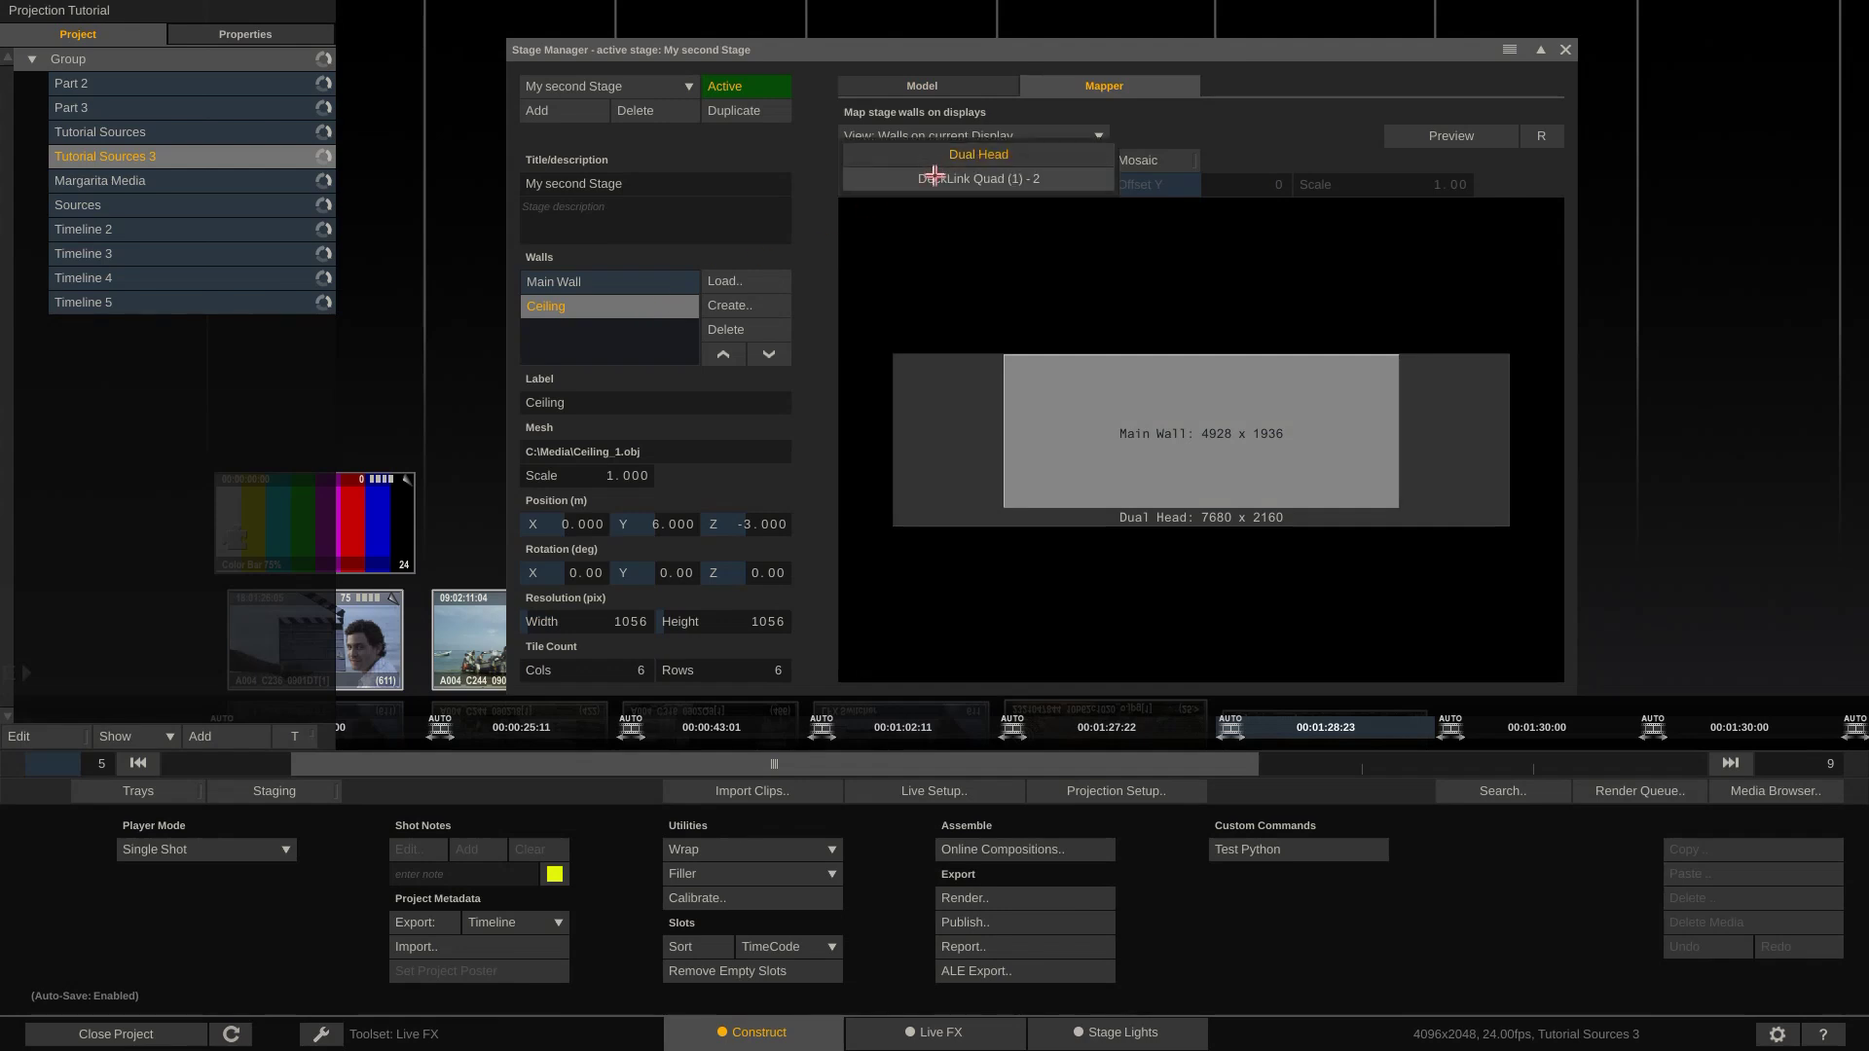
left_click(935, 176)
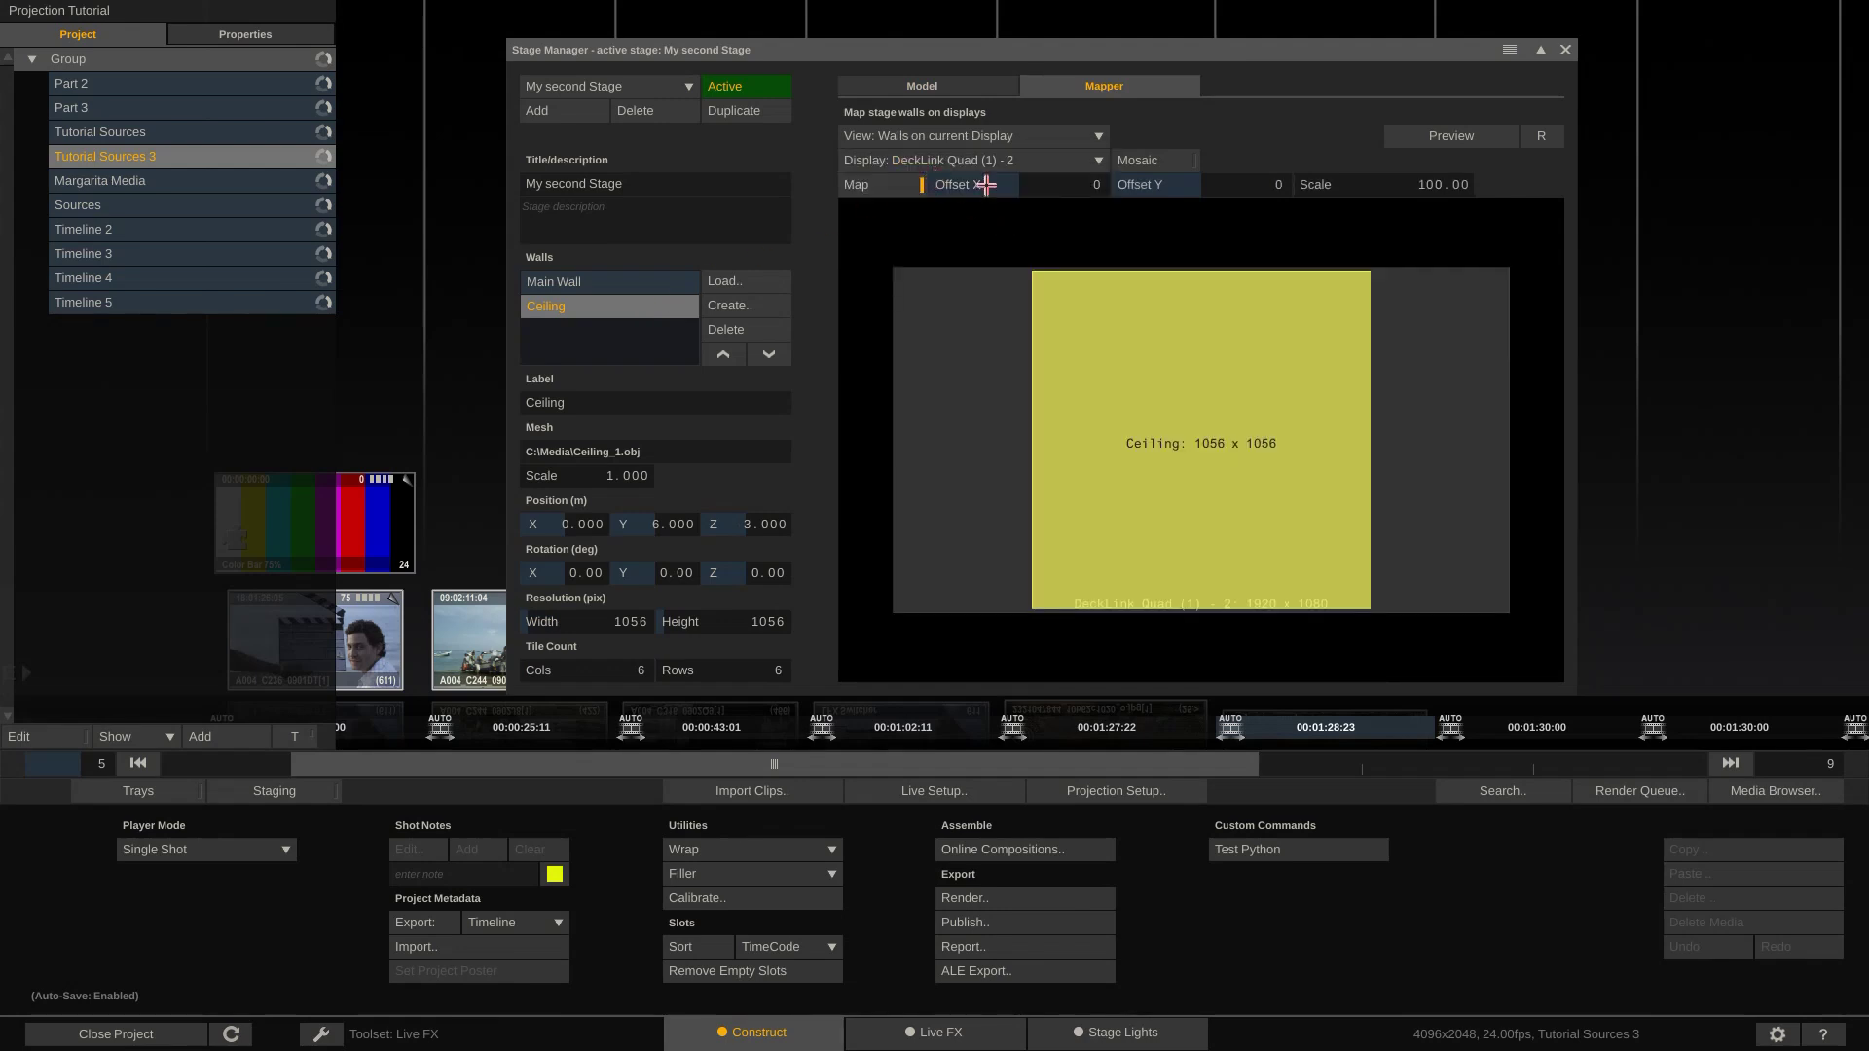
Step: Switch the output display to Dual Head and view the Main Wall's mapping
left_click(974, 160)
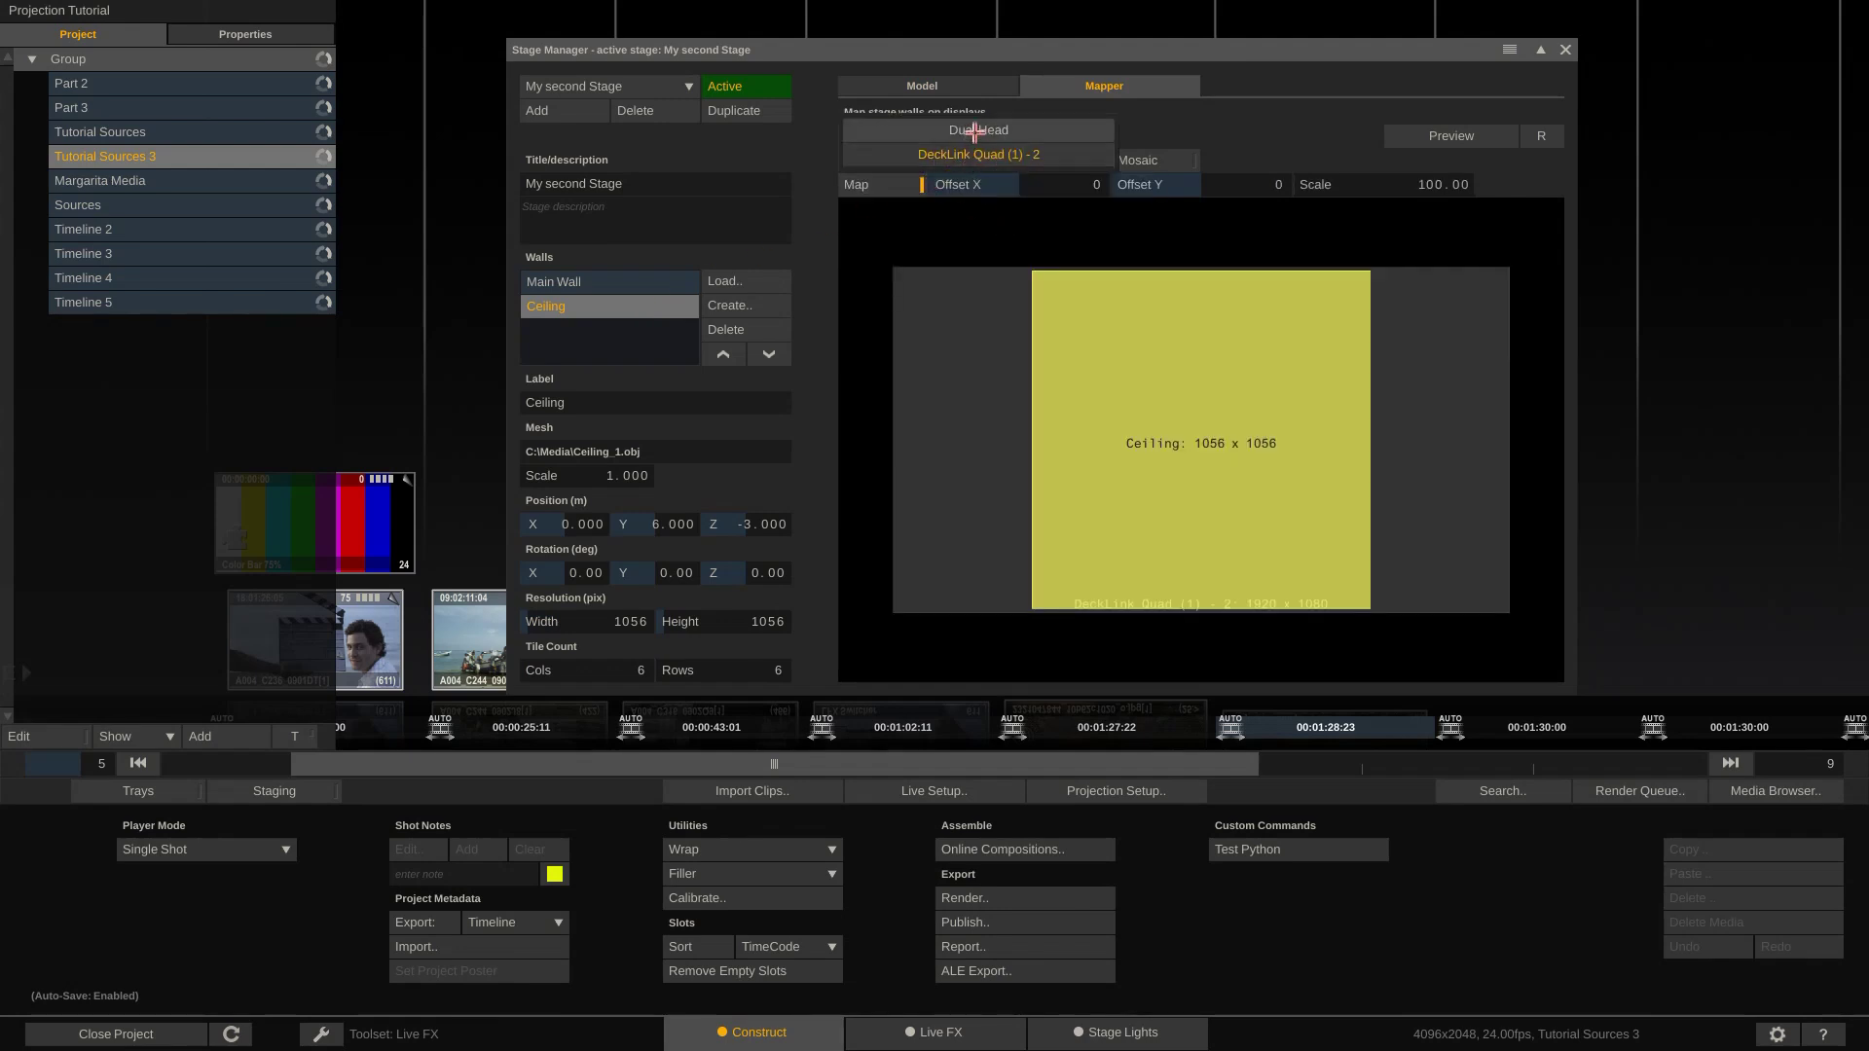
left_click(943, 153)
left_click(624, 285)
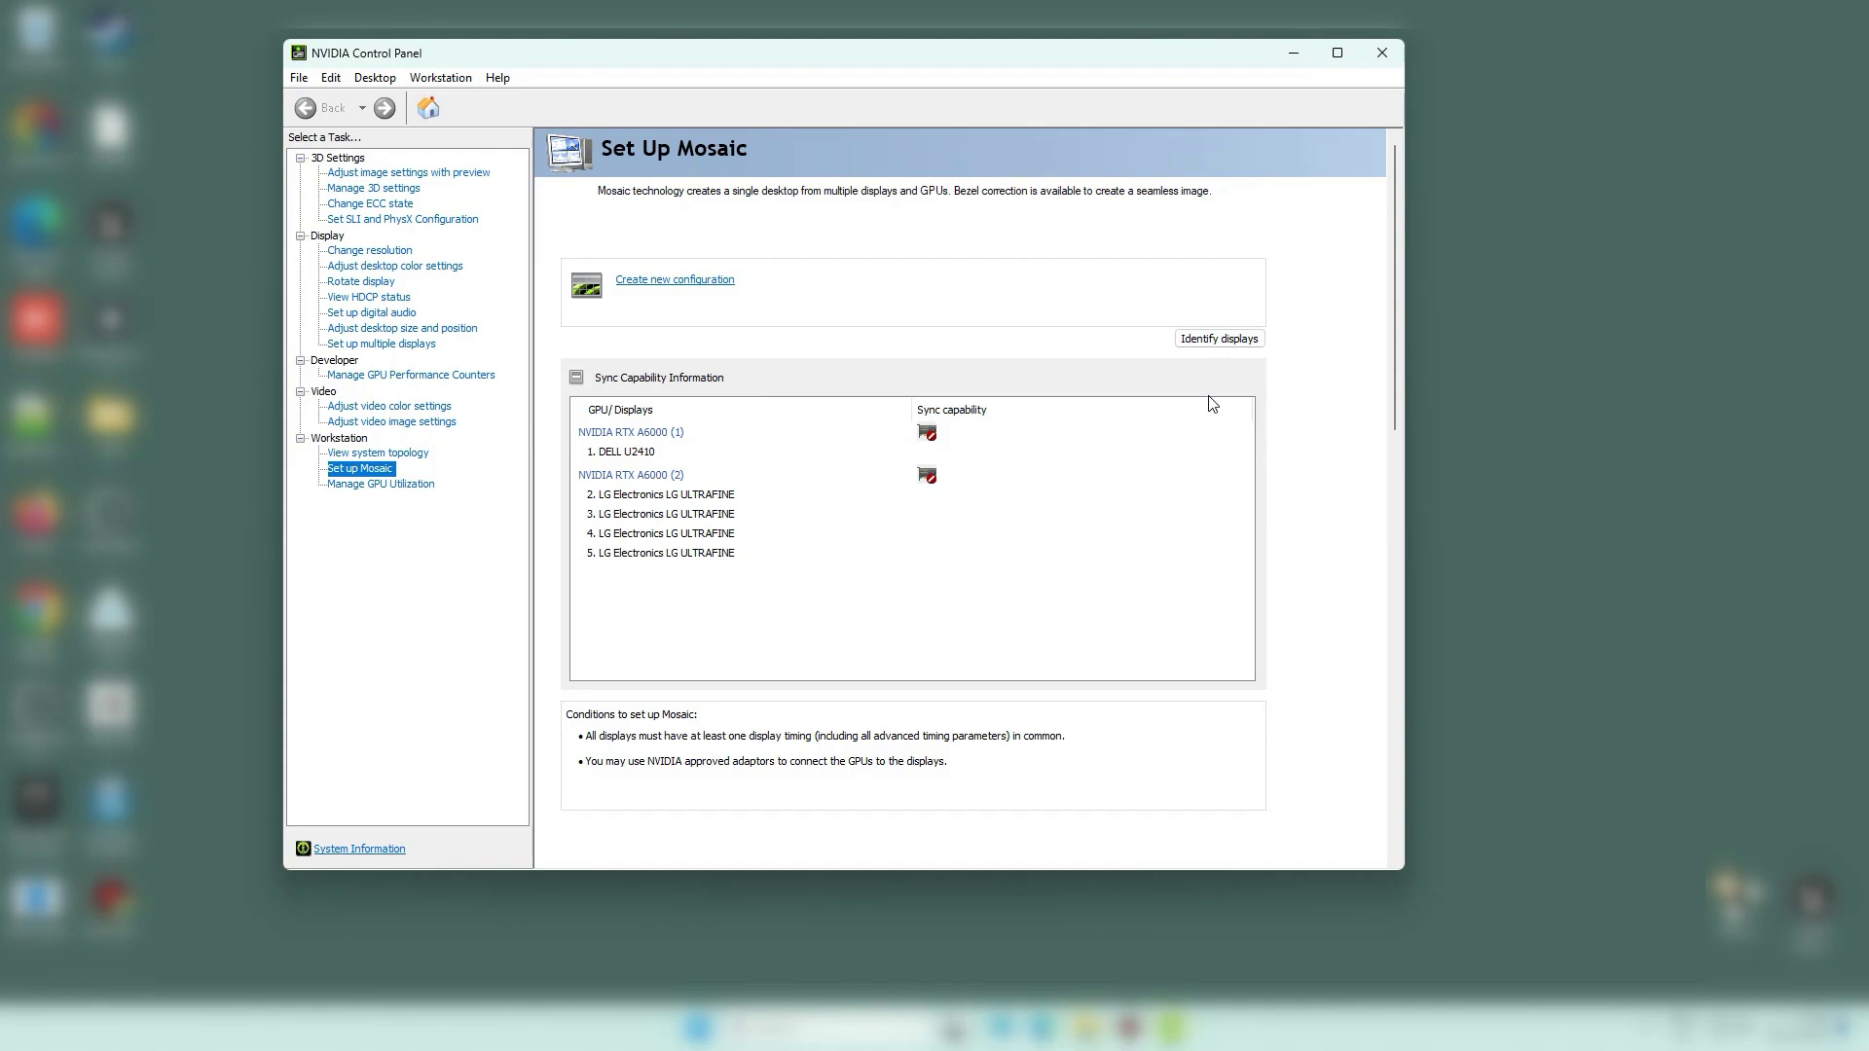
Step: Start a new Mosaic using LG displays 2 and 3 at 3840 x 2160, 60.00 Hz
left_click(664, 282)
left_click(1164, 751)
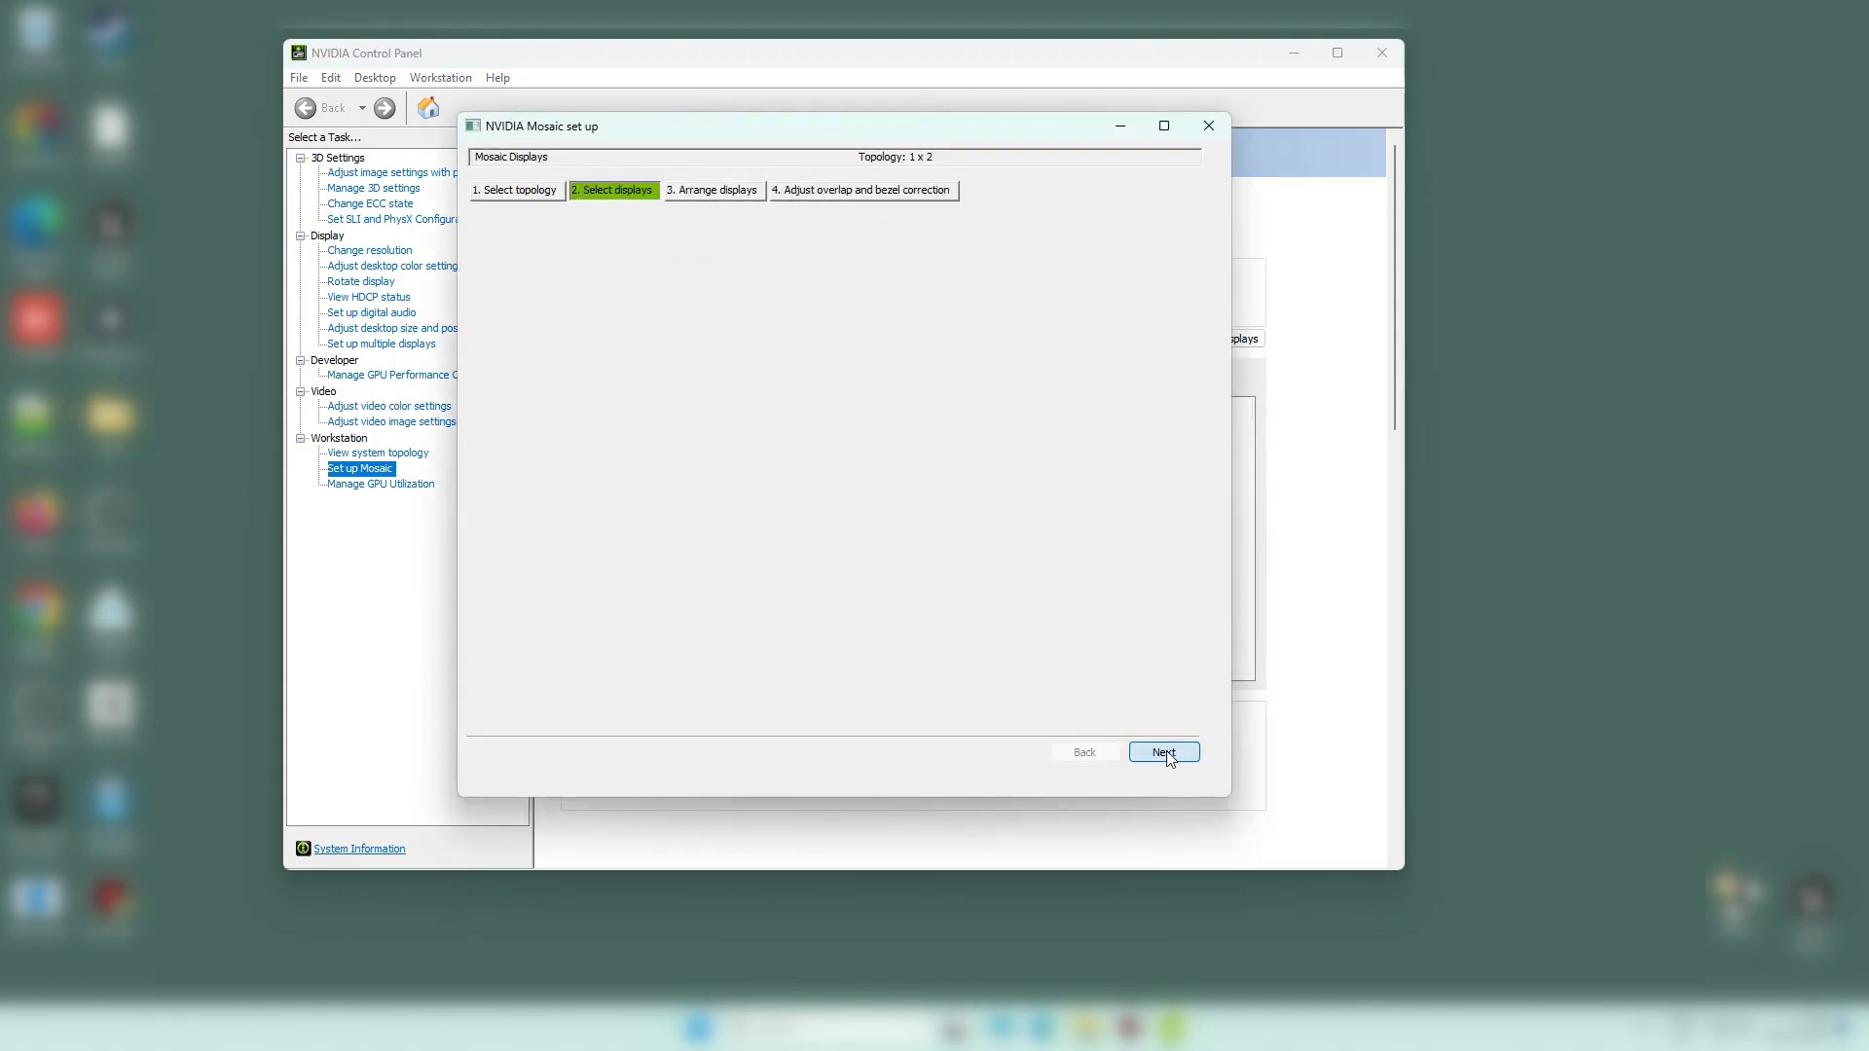
left_click(505, 314)
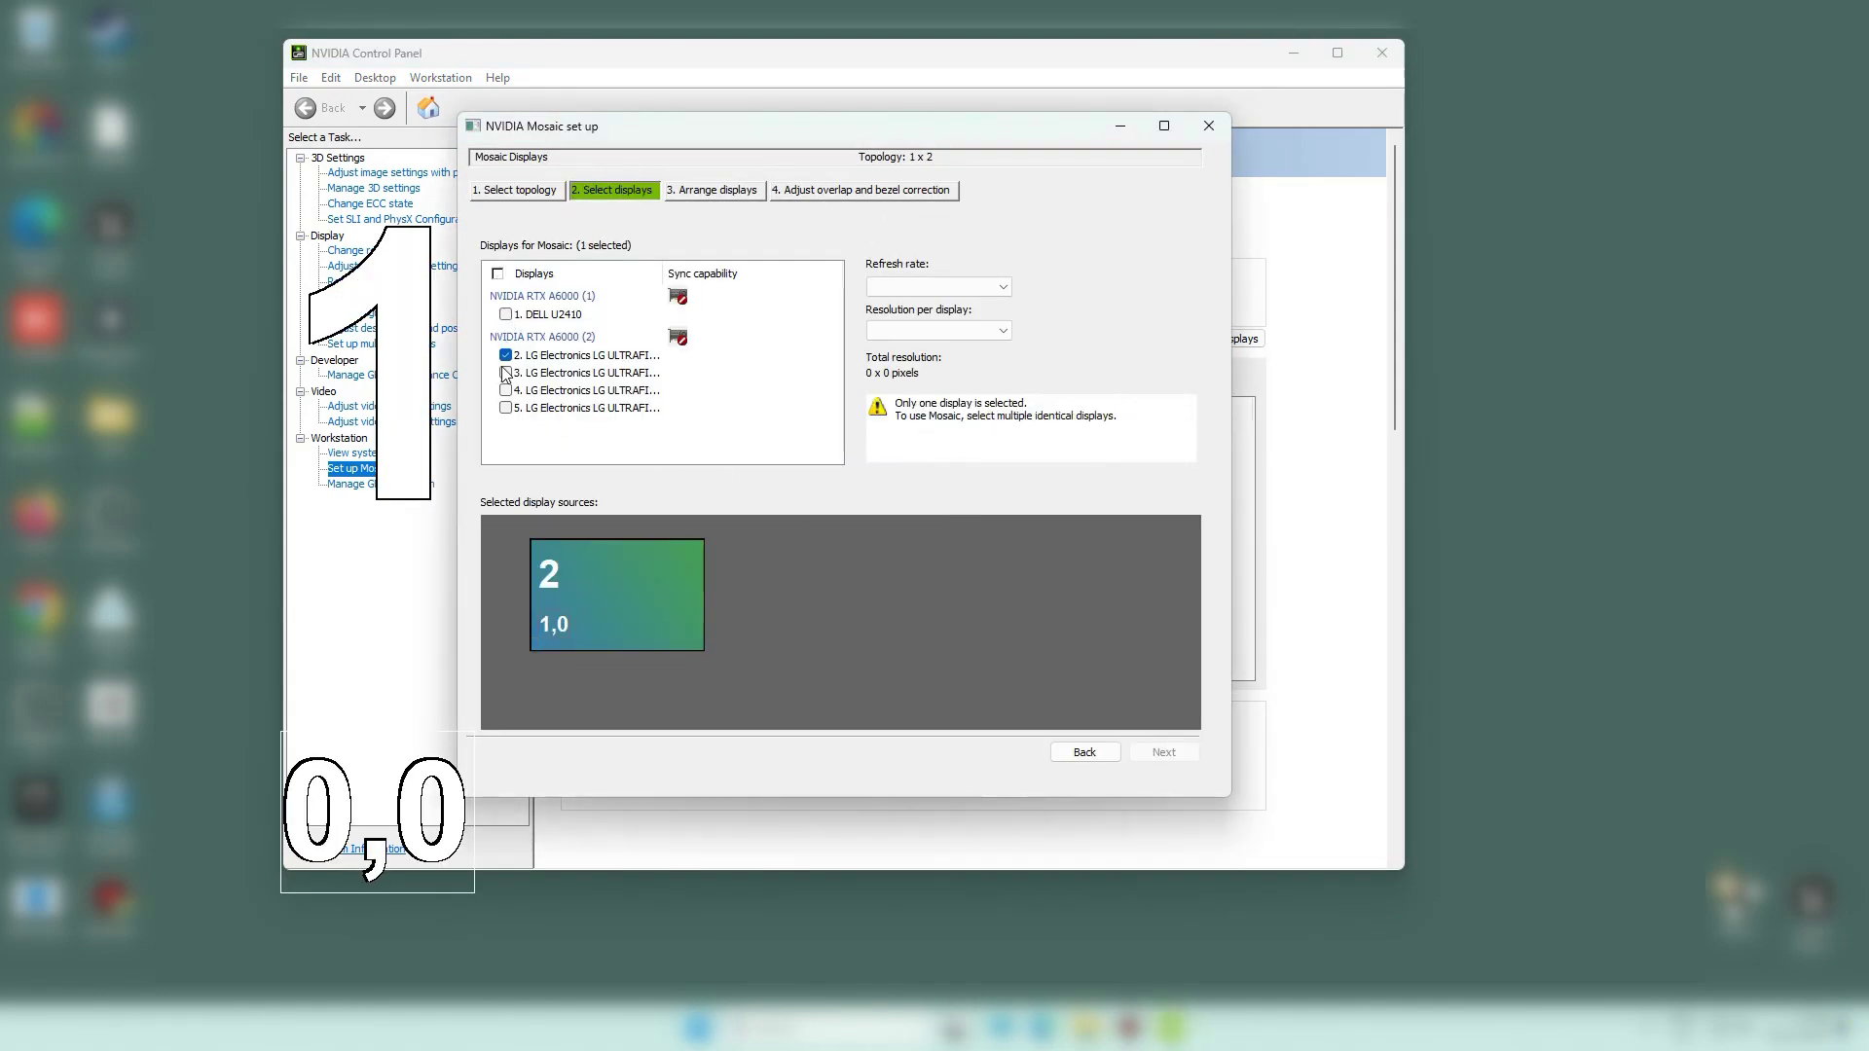
left_click(505, 373)
left_click(1002, 286)
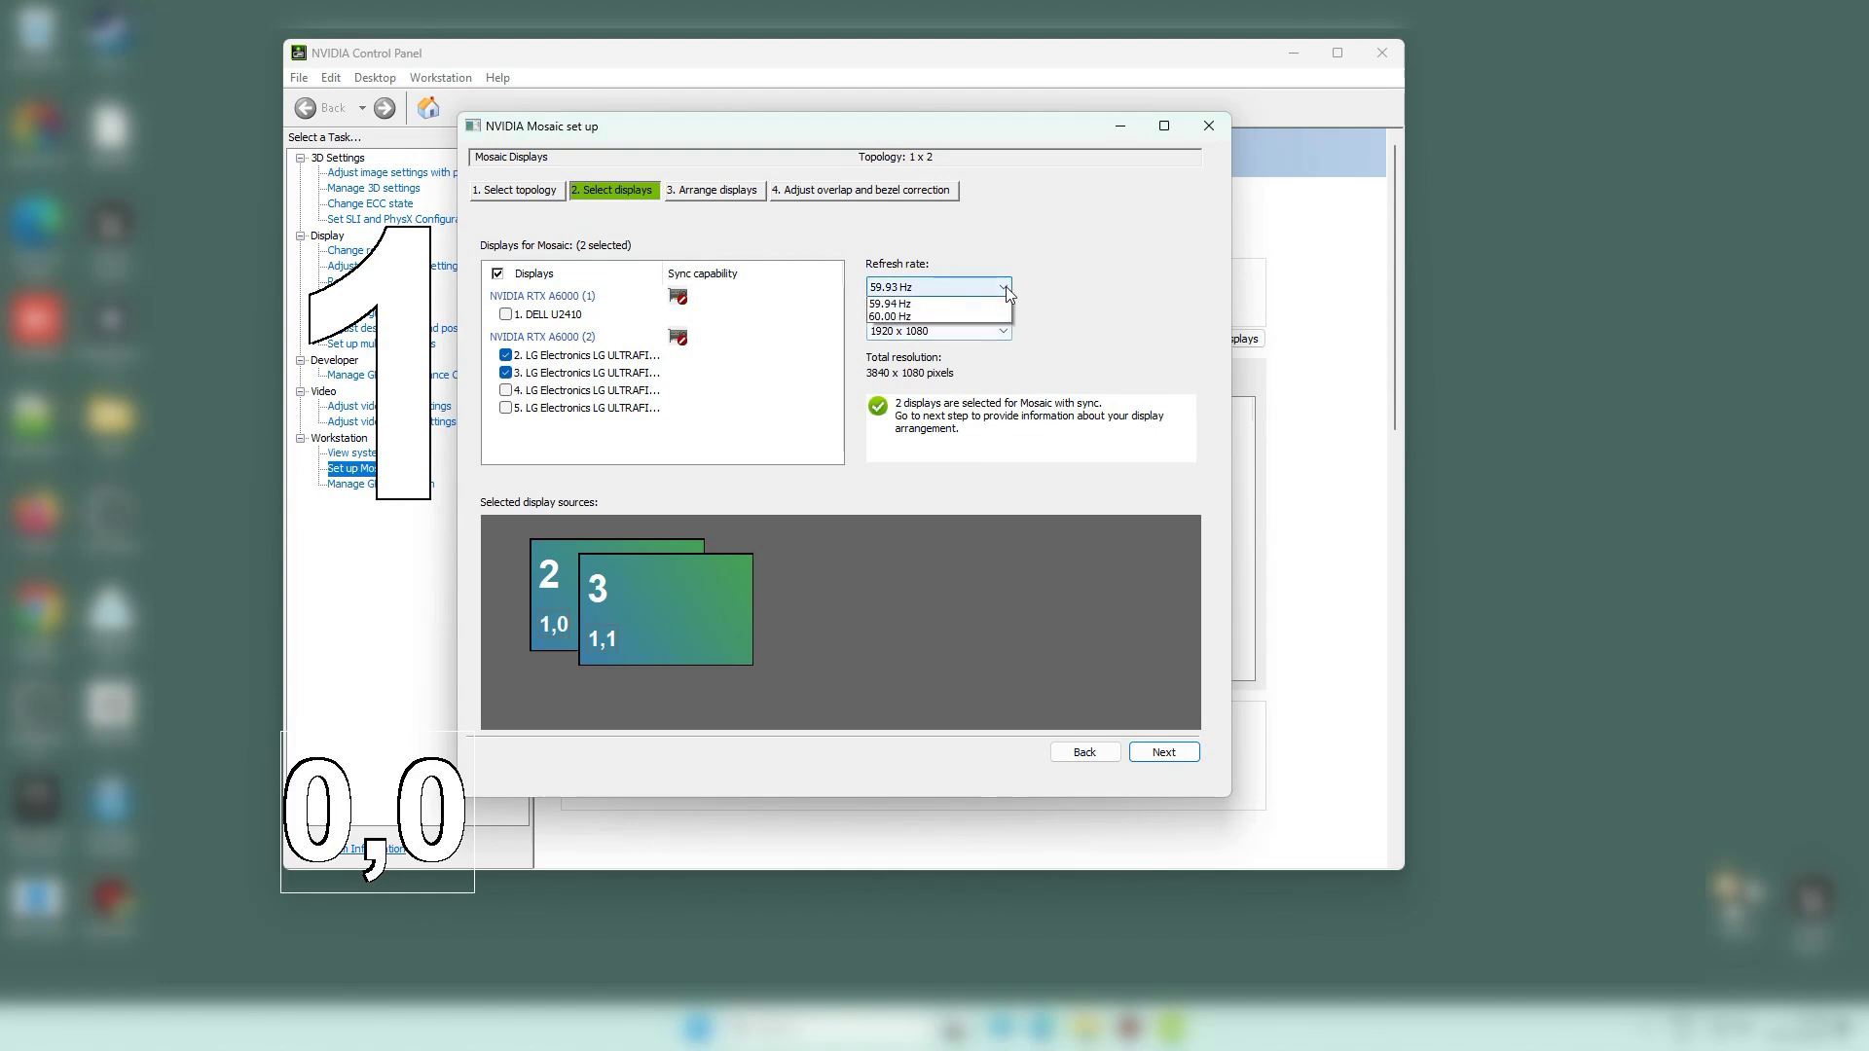
left_click(963, 314)
left_click(967, 333)
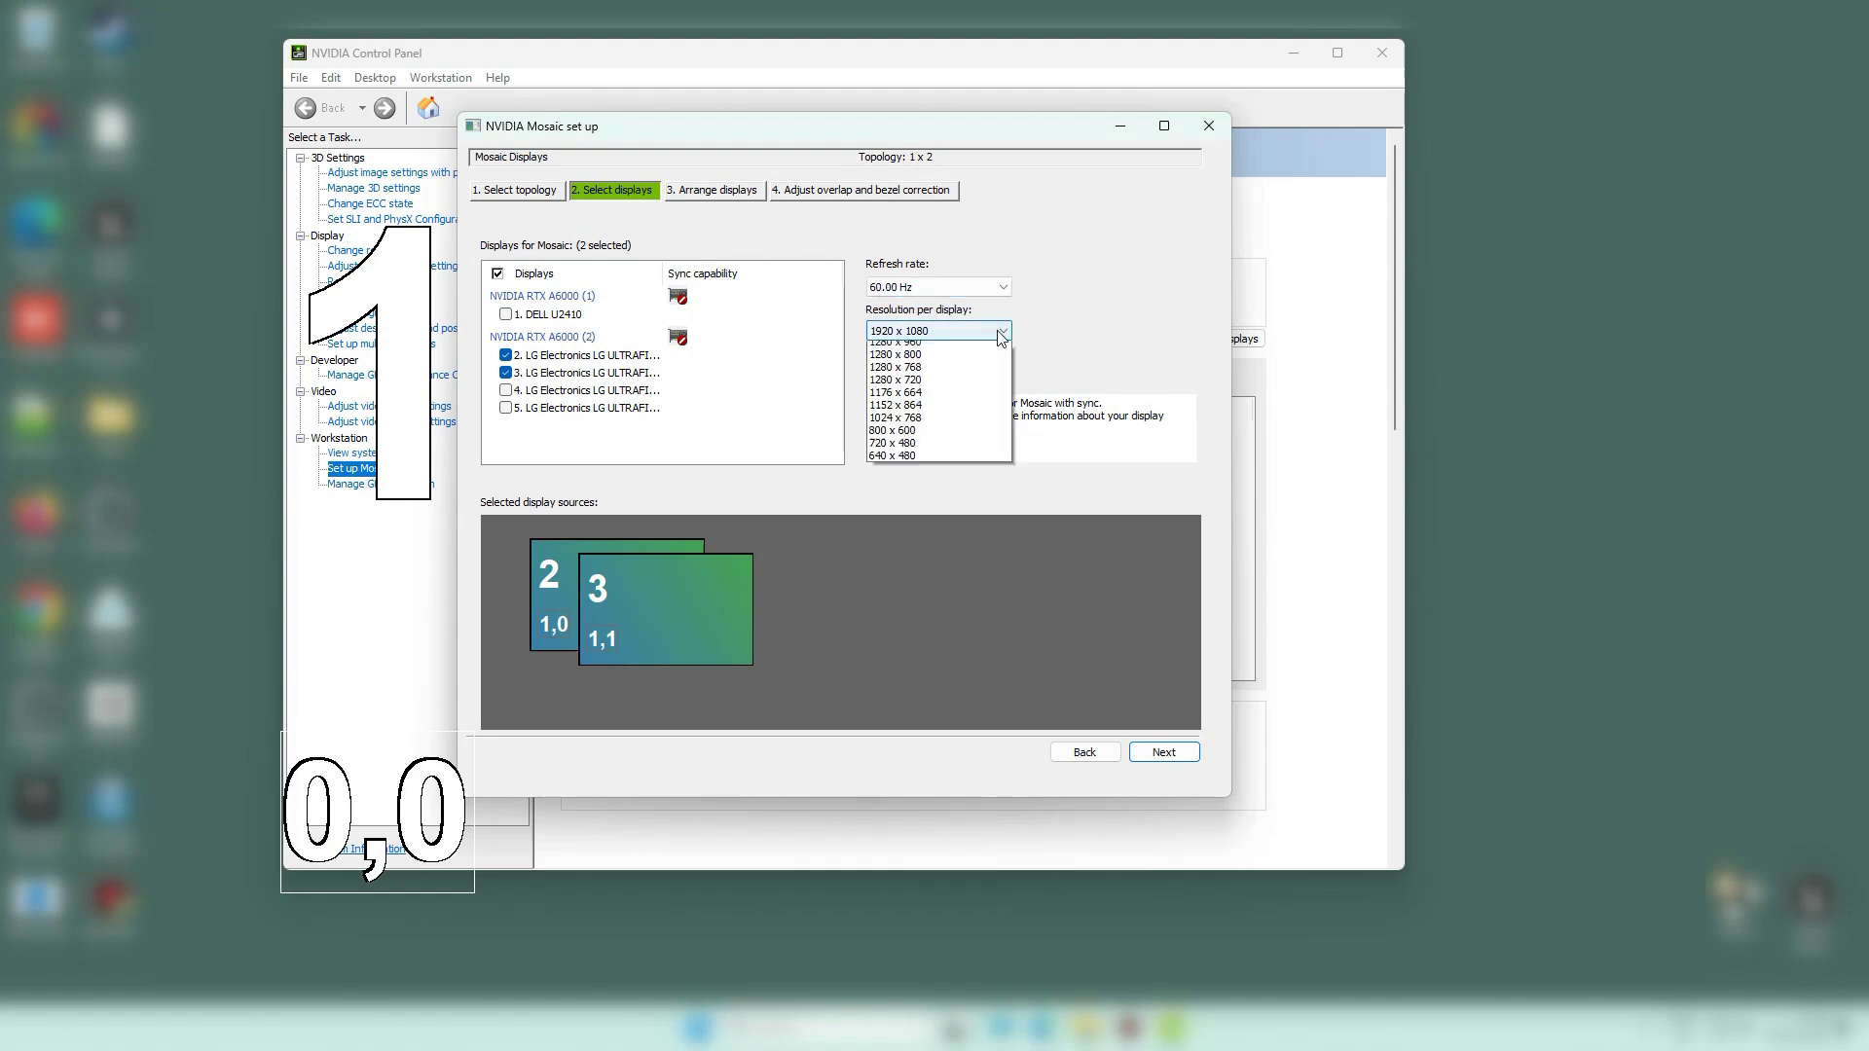
left_click(963, 353)
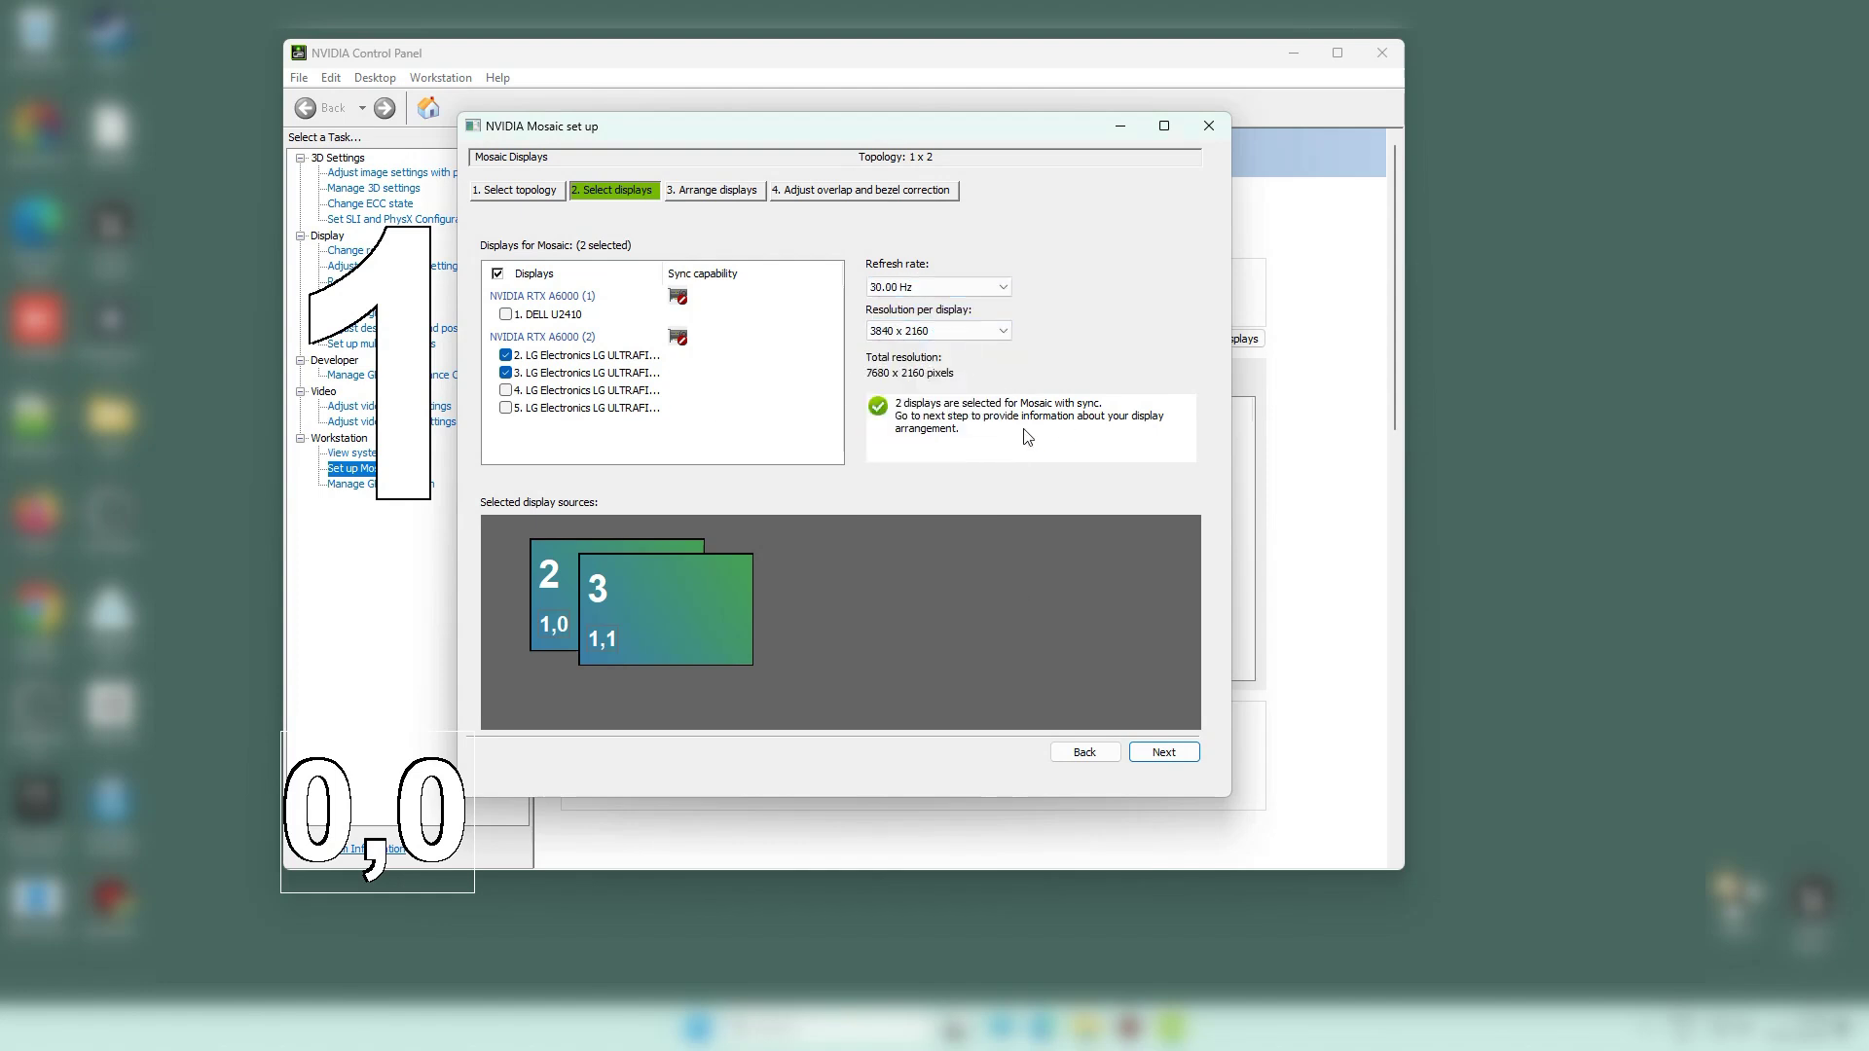
Step: Arrange the two displays side by side, apply and keep the settings, and finish
left_click(1161, 752)
left_click_drag(696, 338, 972, 597)
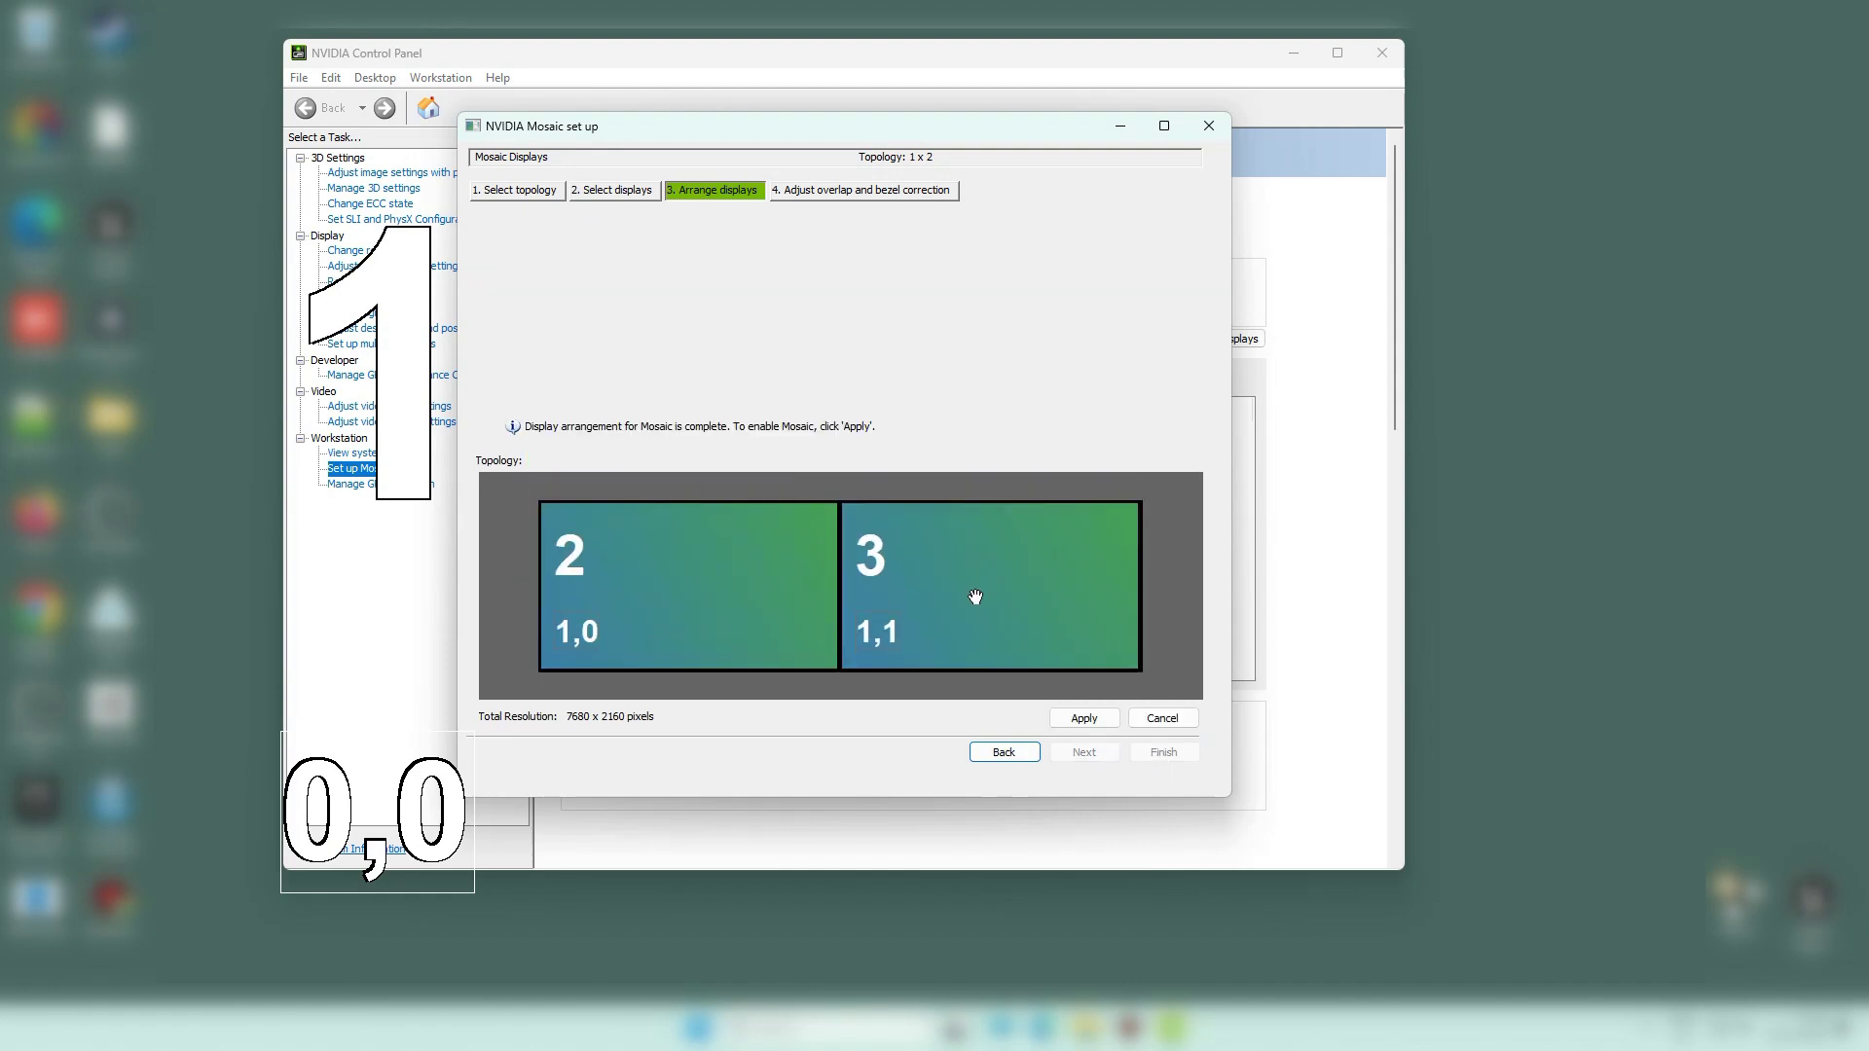
left_click(1083, 718)
left_click(920, 494)
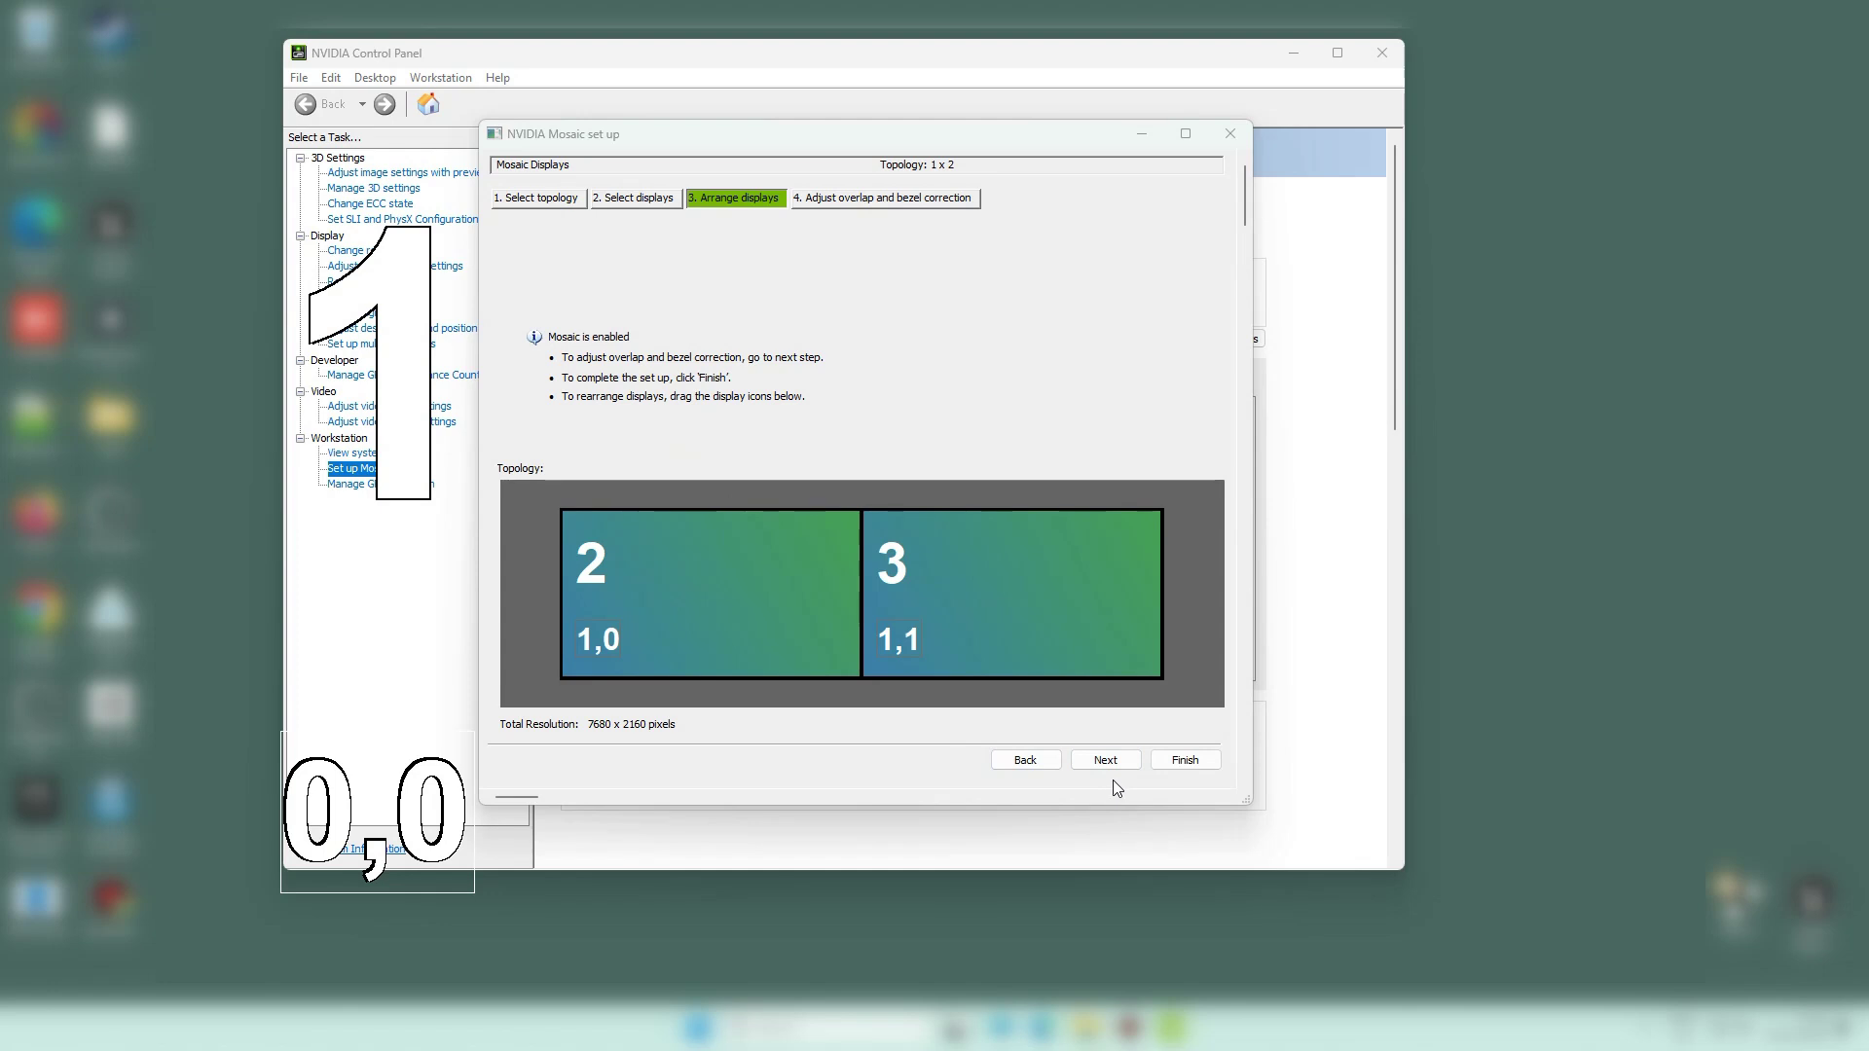
left_click(1106, 759)
left_click(1184, 759)
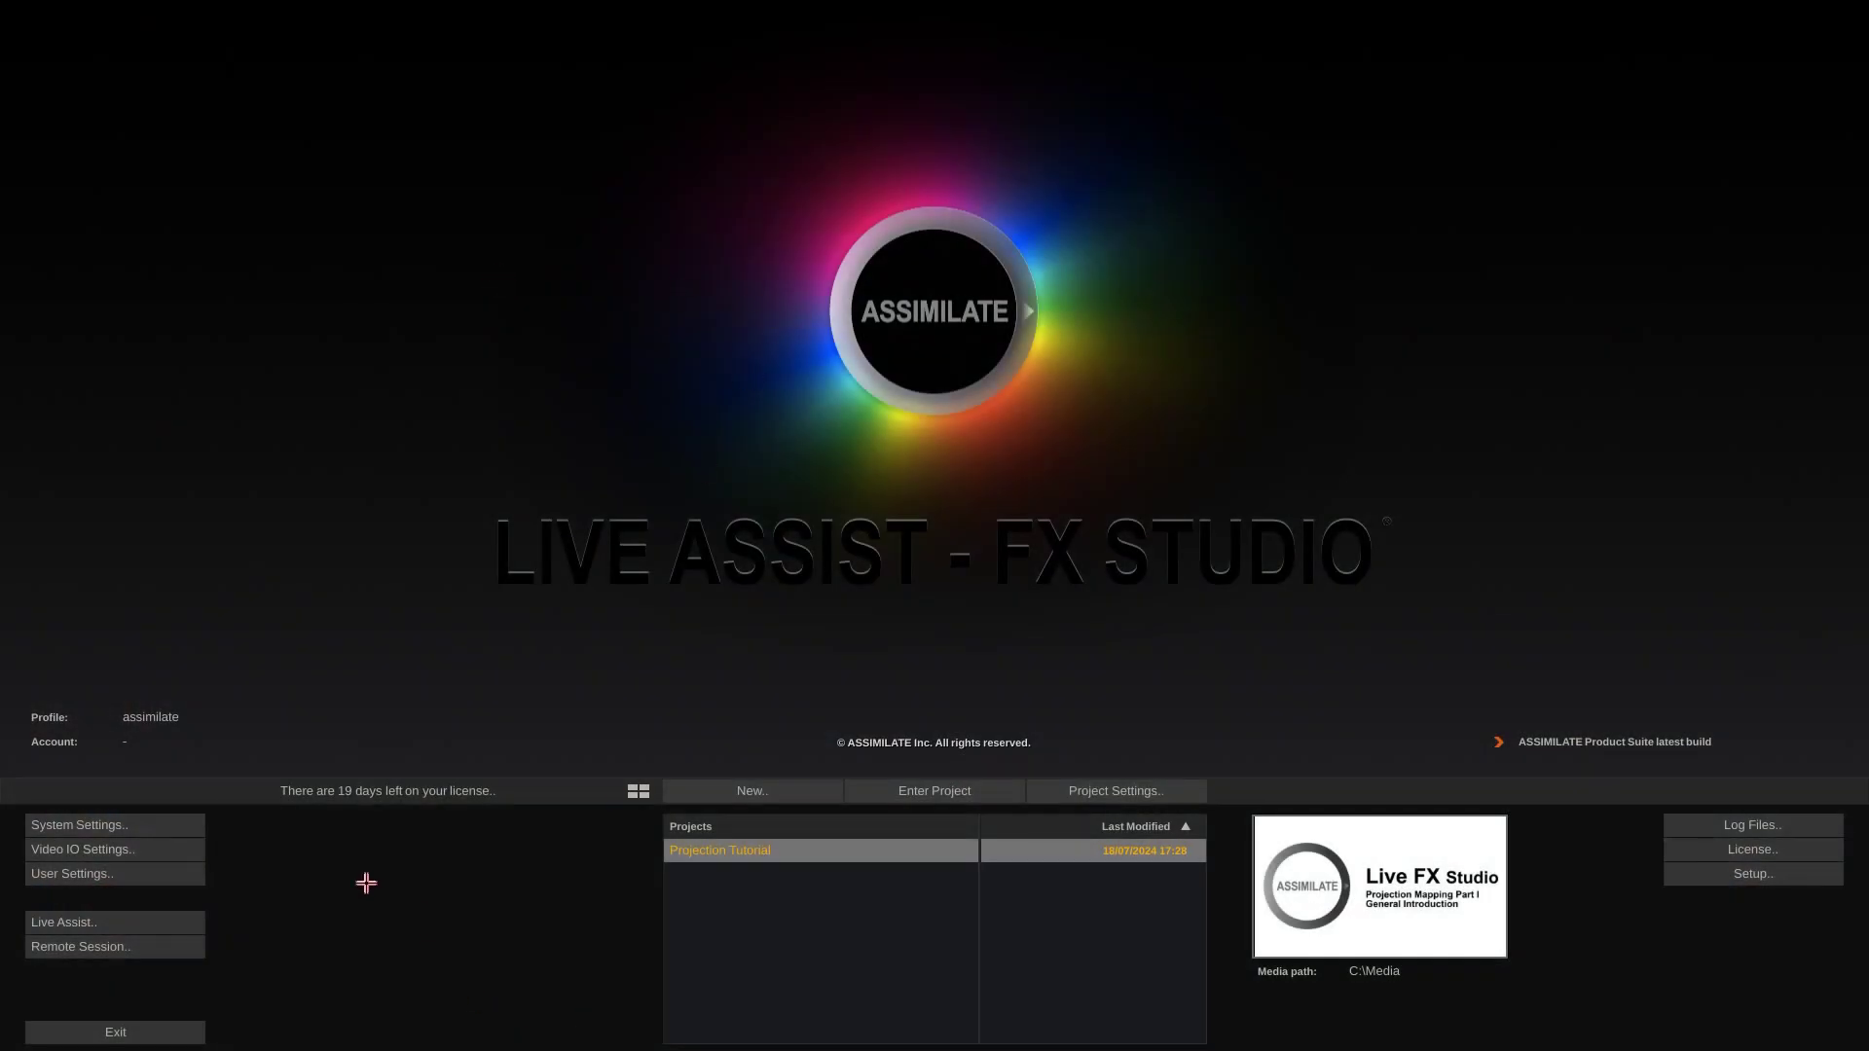
left_click(82, 825)
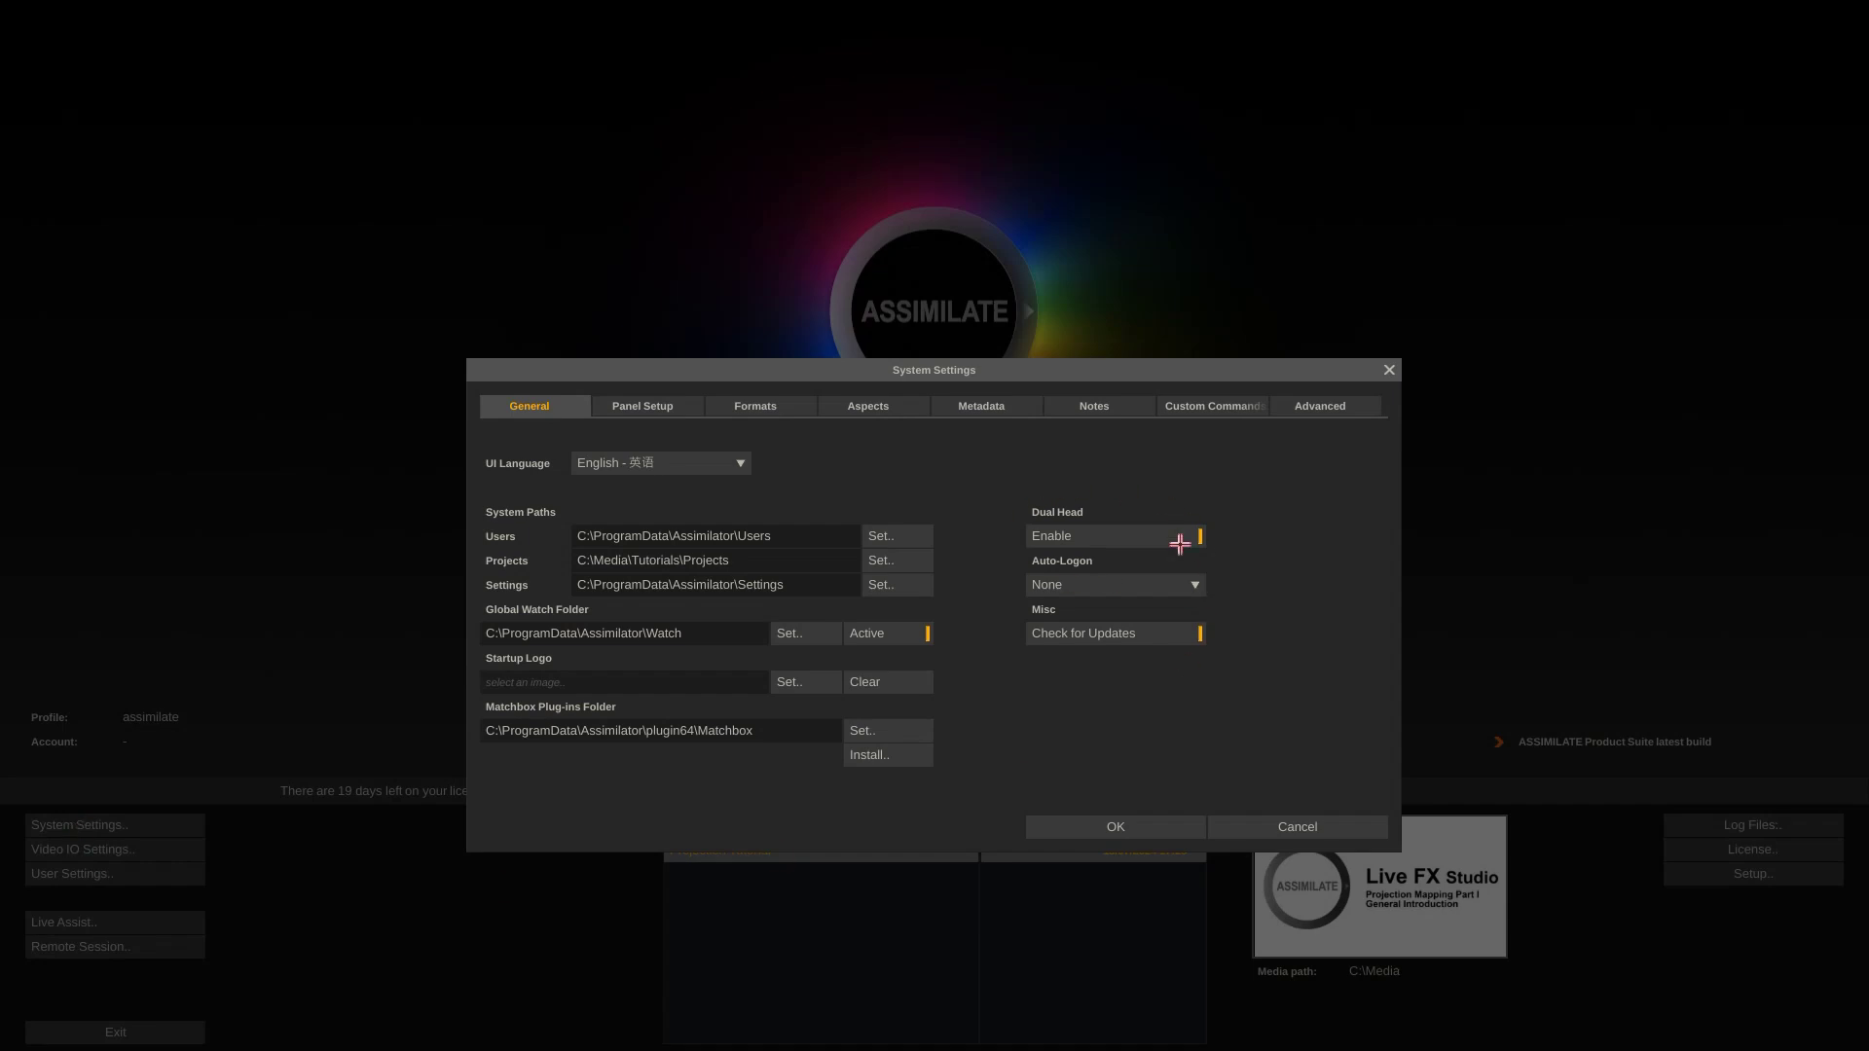
left_click(1125, 537)
left_click(1320, 407)
left_click(612, 779)
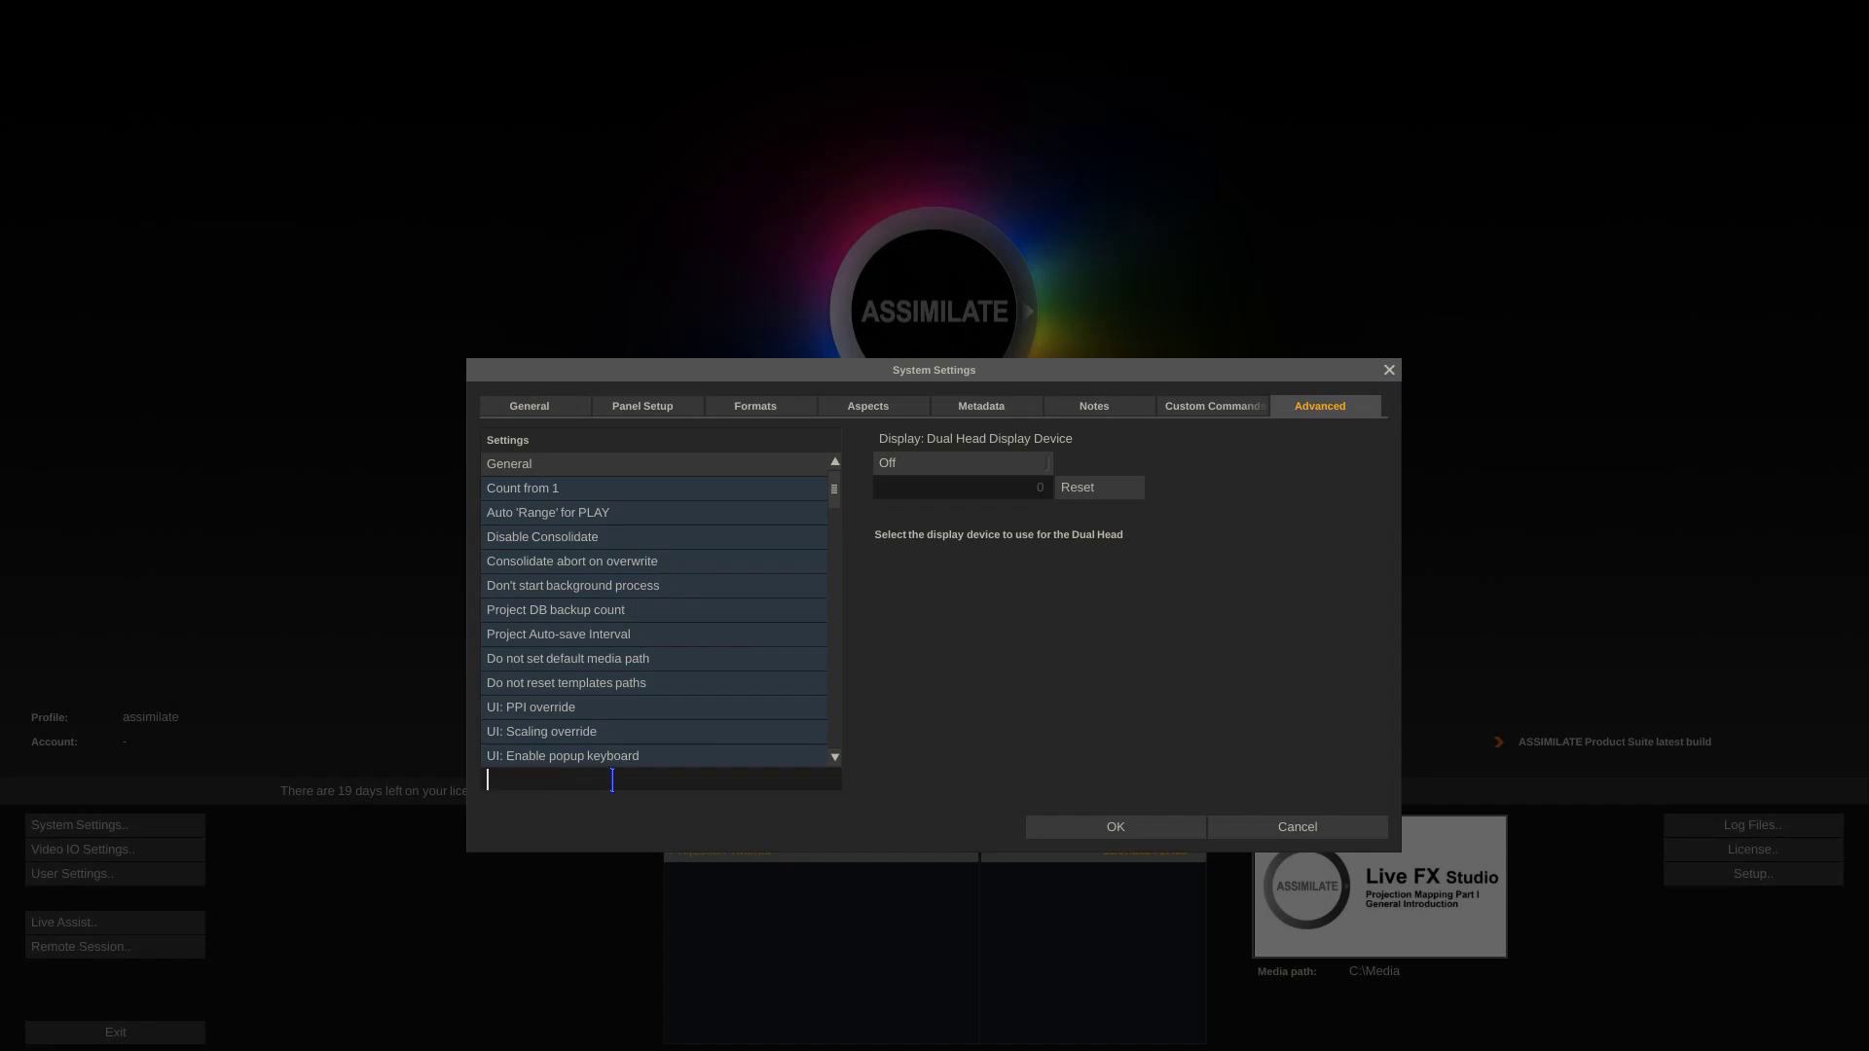
type("display")
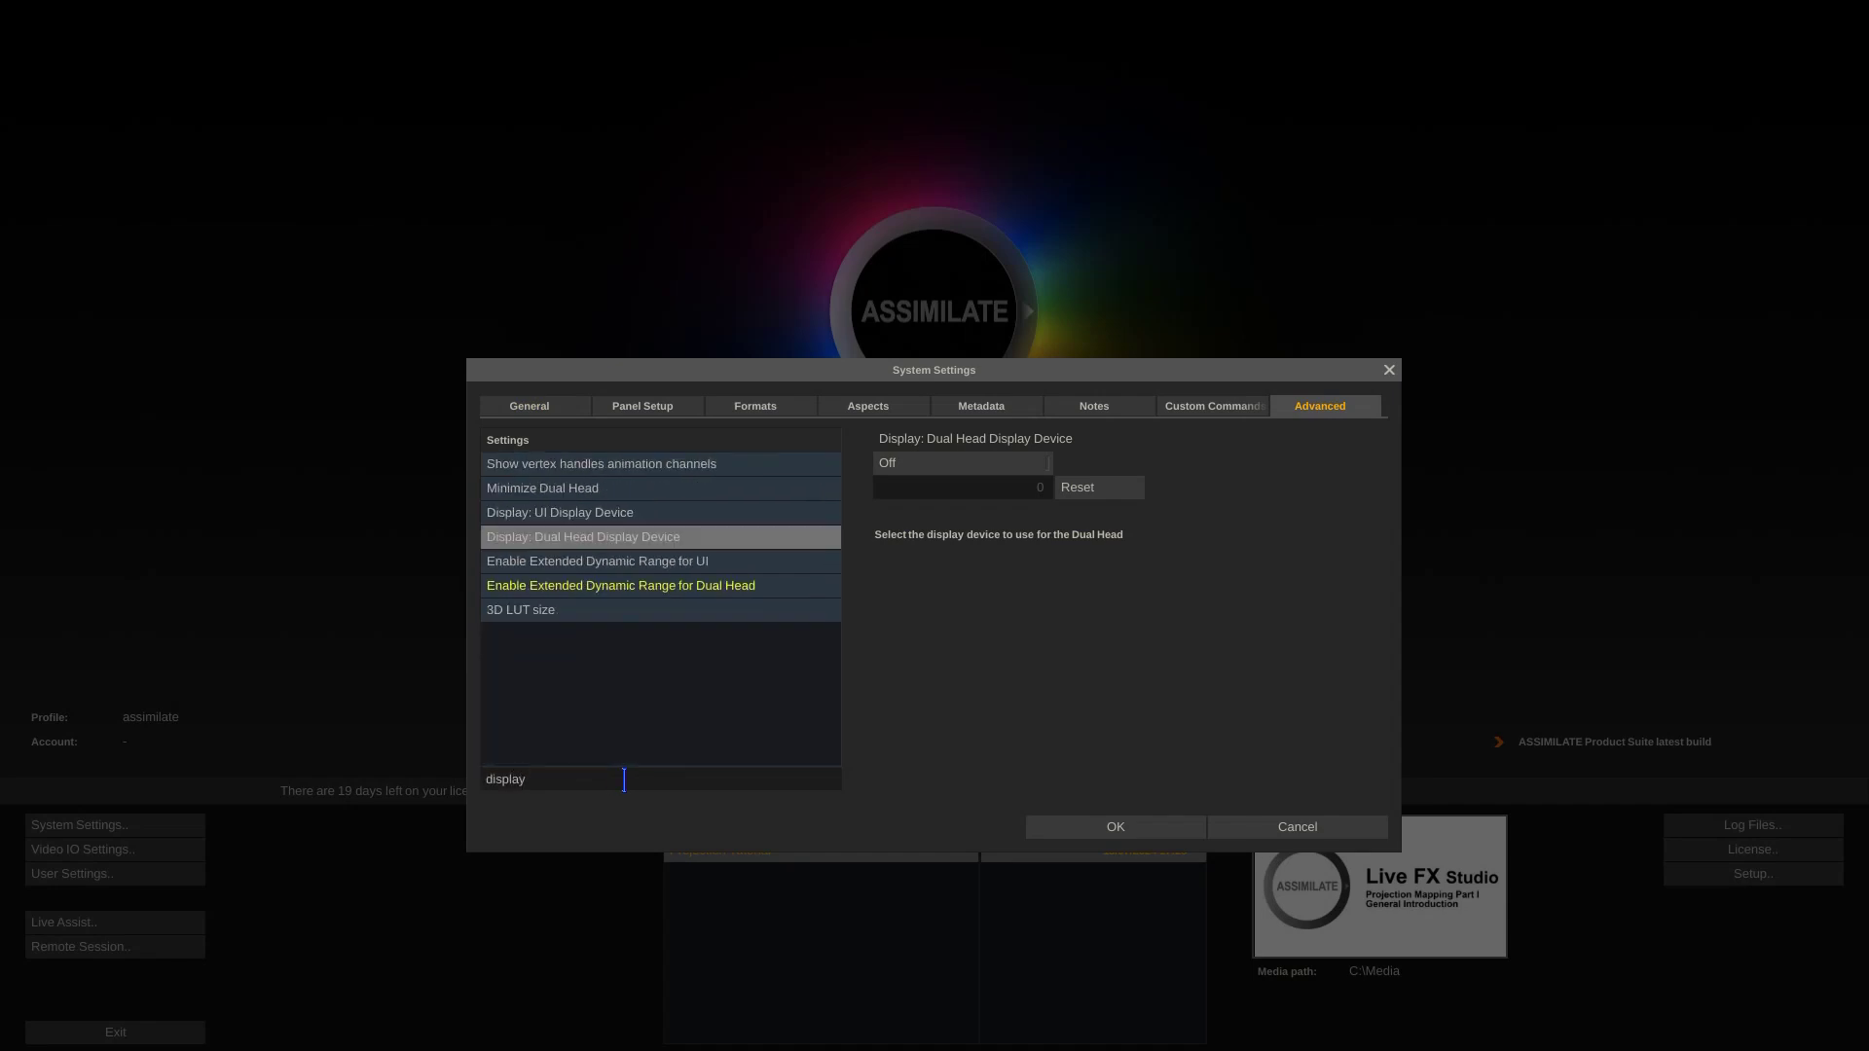
type(":")
left_click(668, 469)
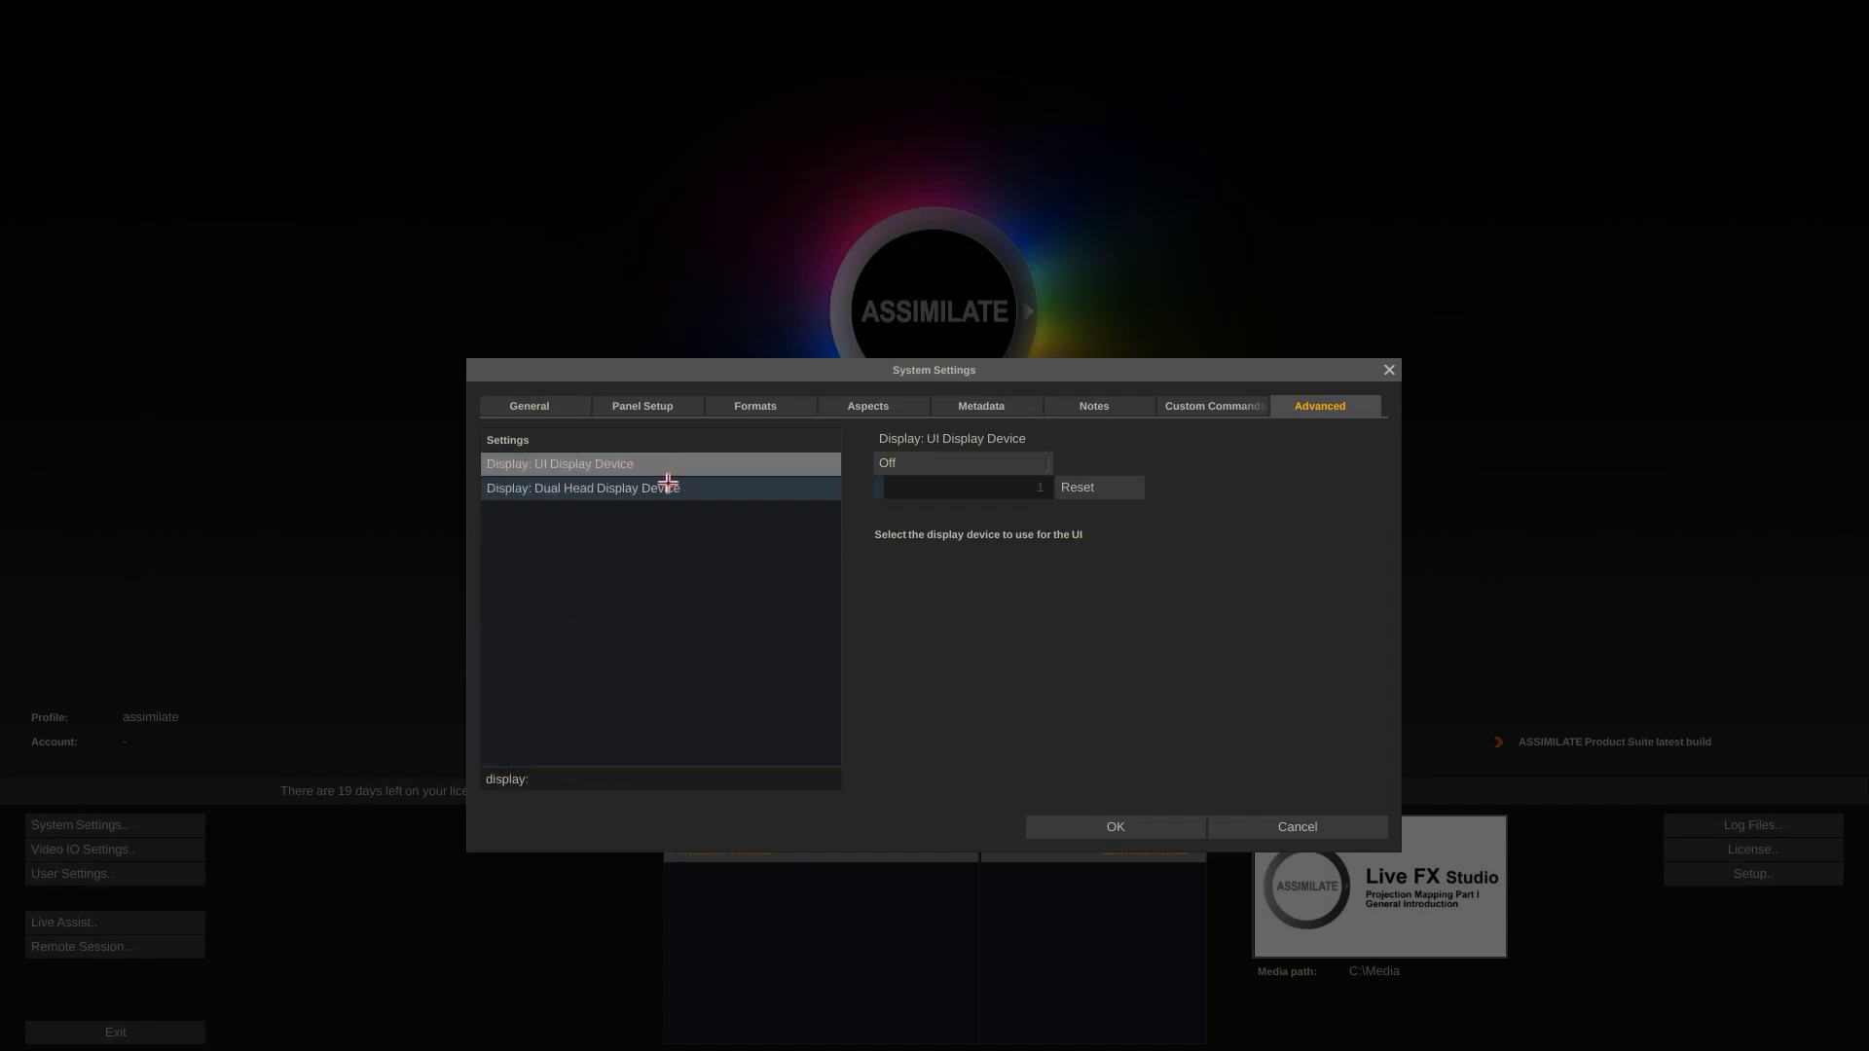
left_click(667, 485)
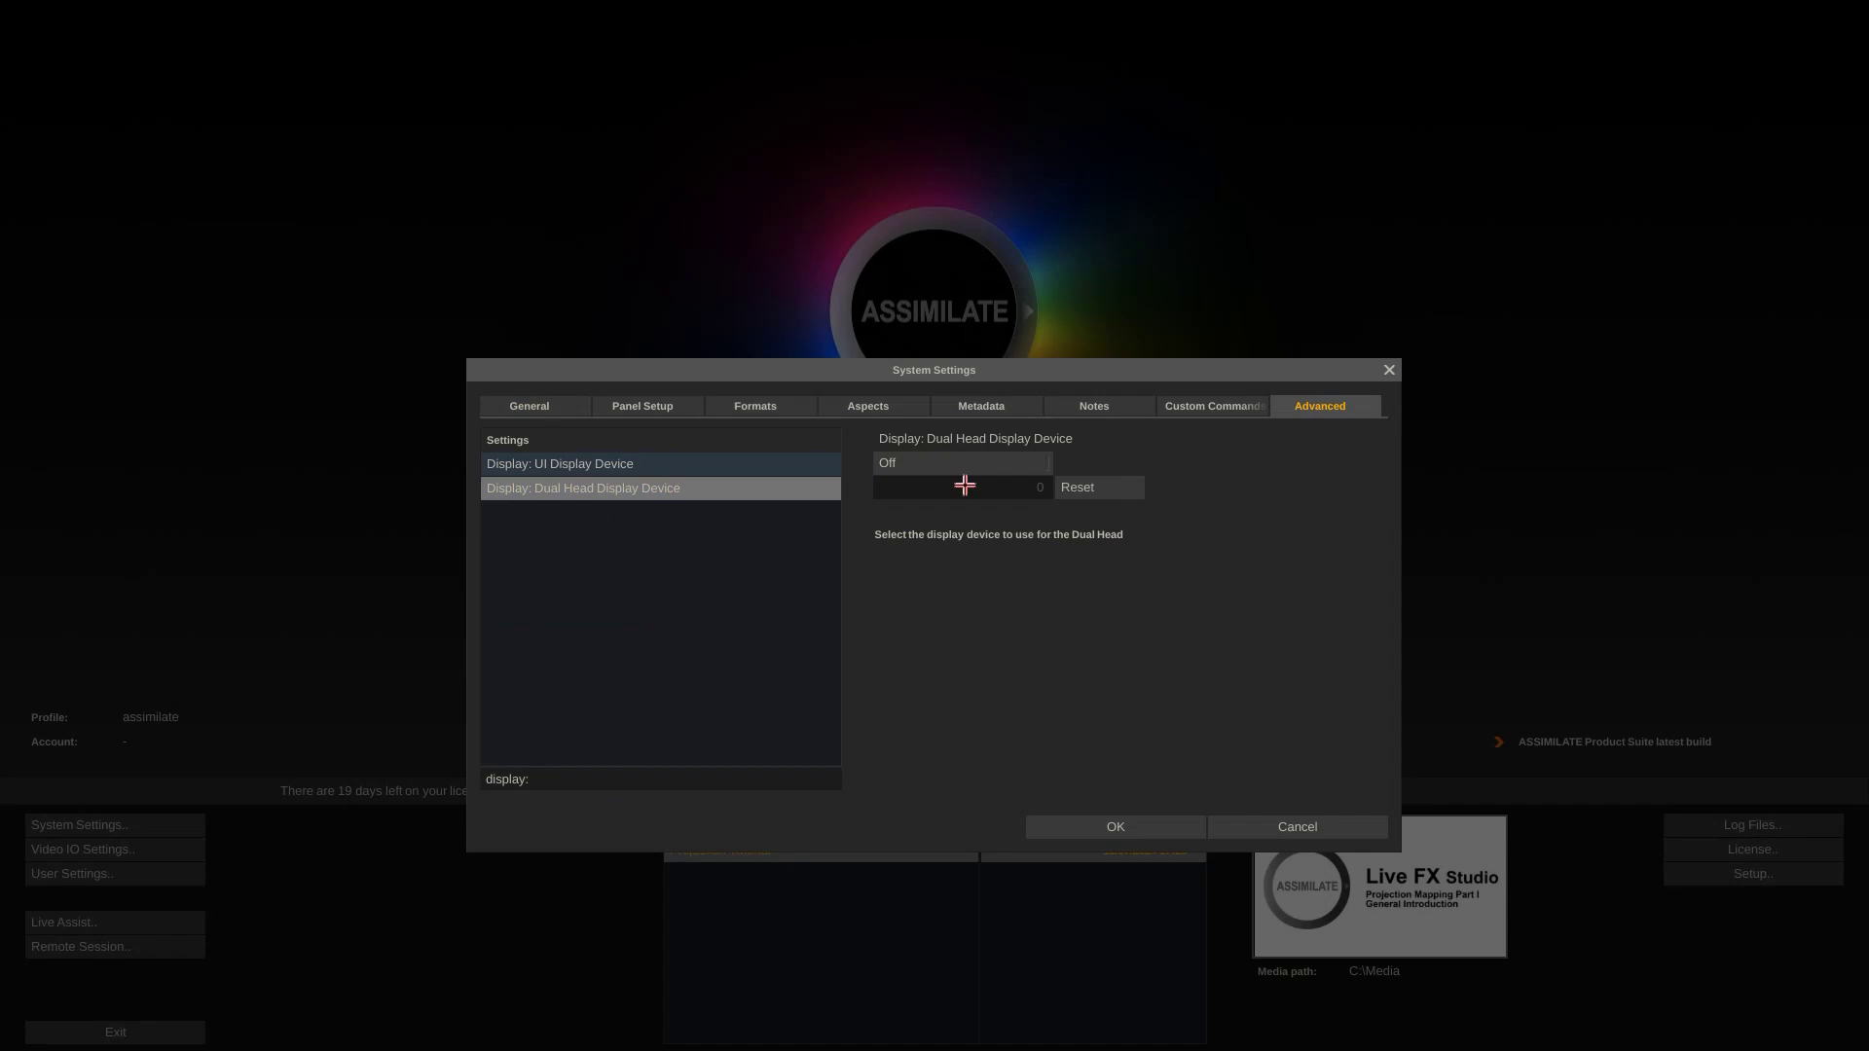
left_click(1274, 829)
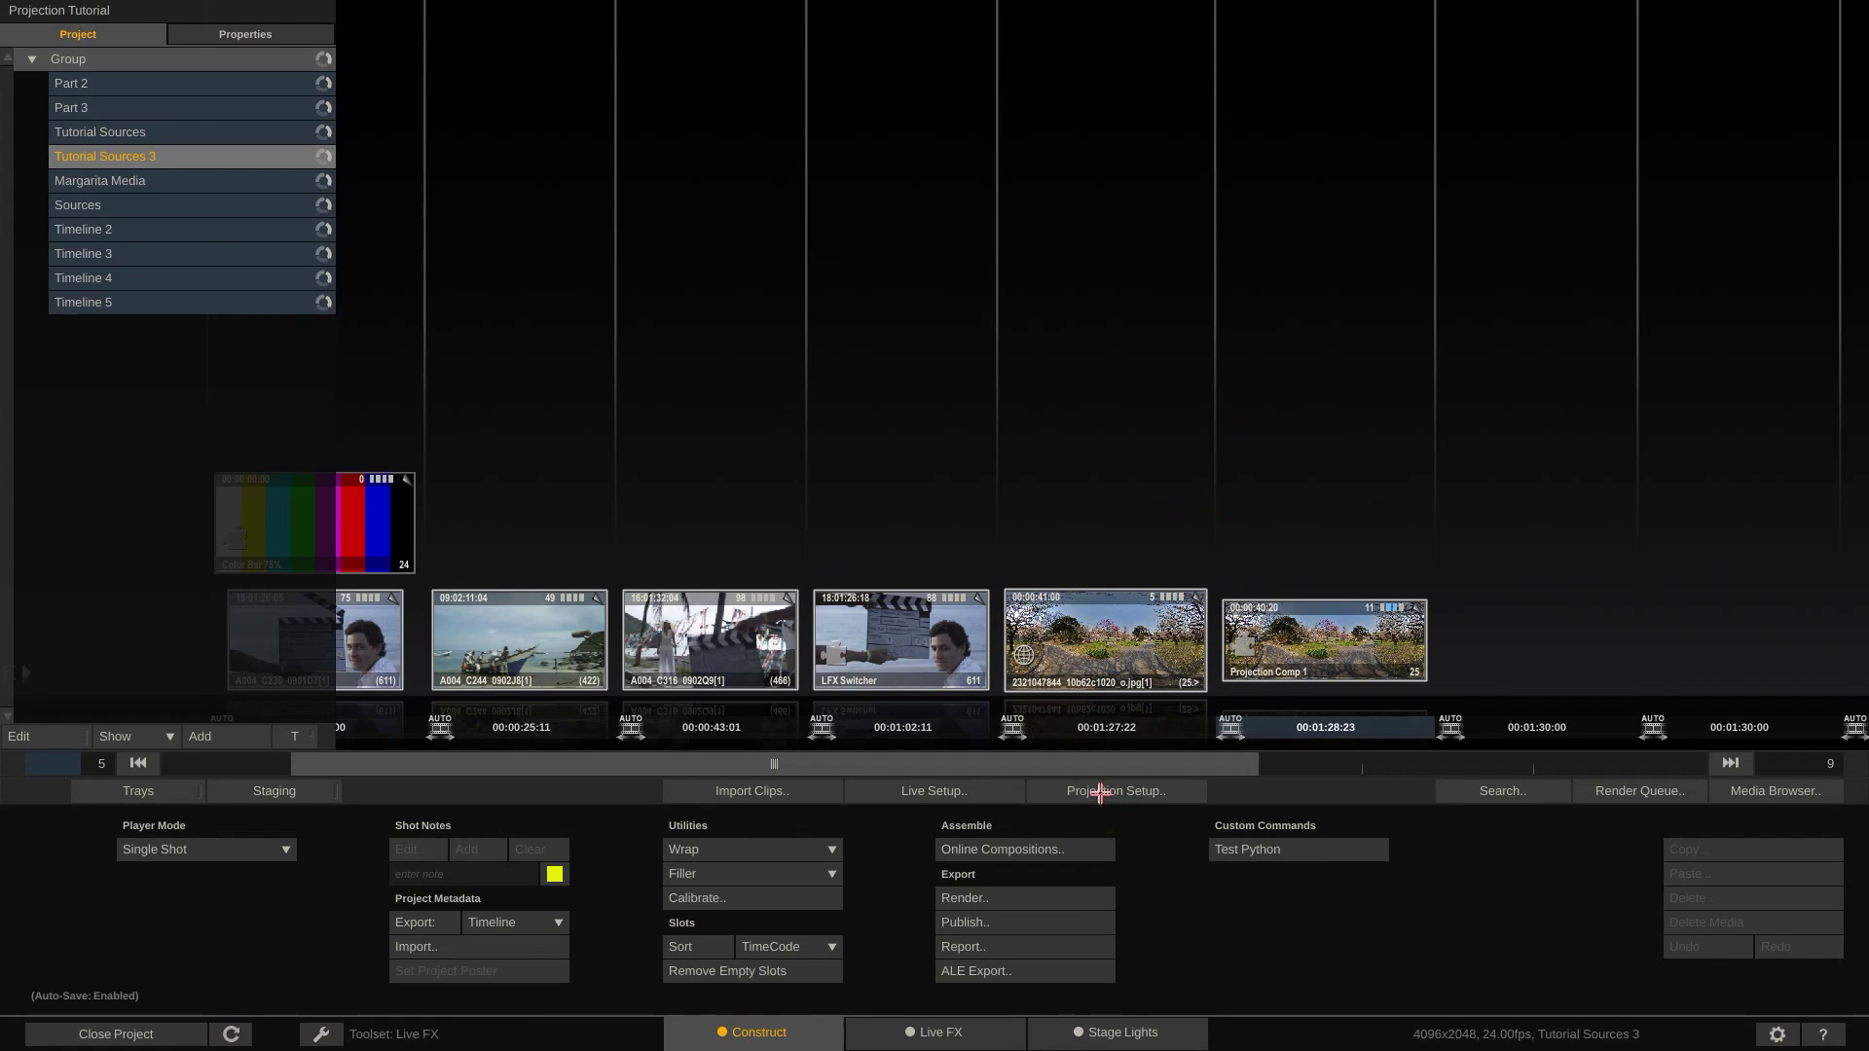
Step: Start a new projection composition and open the Stage Manager for My third Stage
left_click(1099, 791)
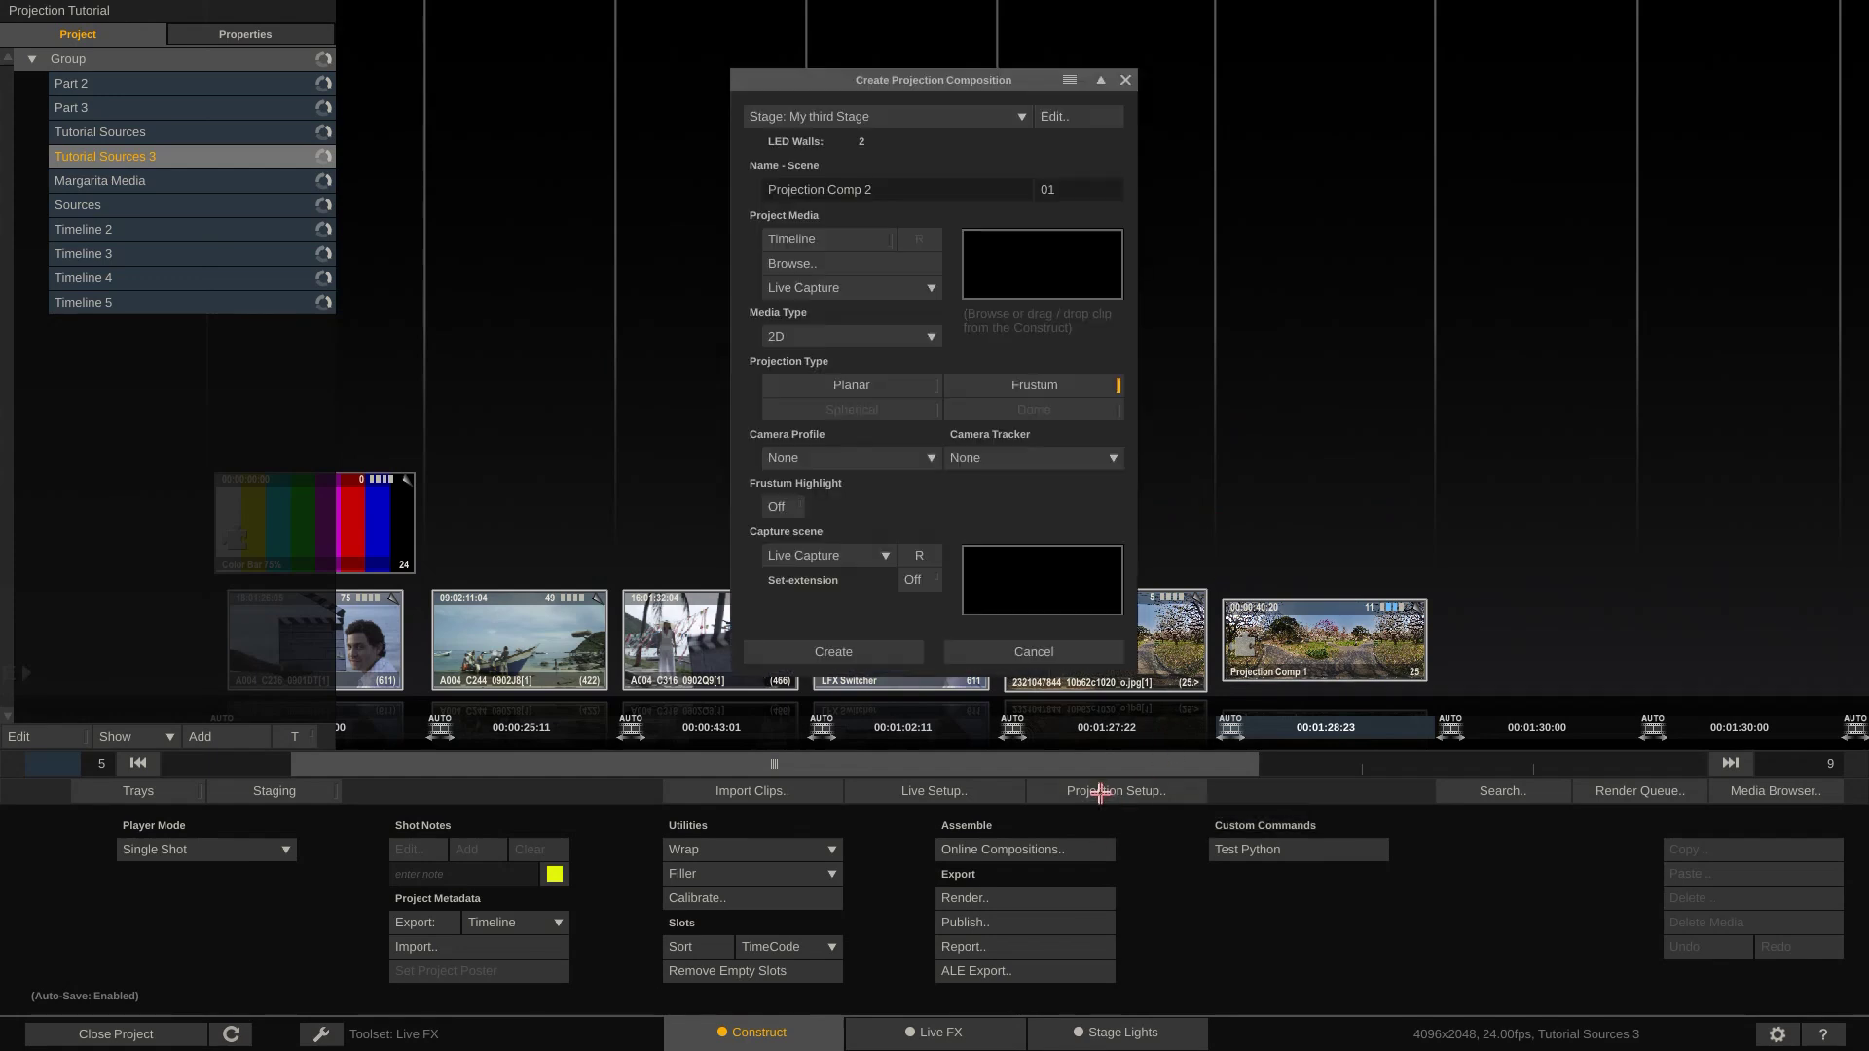
left_click(1068, 116)
left_click_drag(1114, 125, 929, 24)
Step: Alternate between the Side wall and Main Wall while orbiting the 3D view
mouse_move(1198, 505)
left_mouse_down()
mouse_move(1106, 480)
mouse_move(1239, 513)
mouse_move(1197, 506)
left_mouse_up()
left_click(541, 280)
left_click(541, 254)
left_click(540, 282)
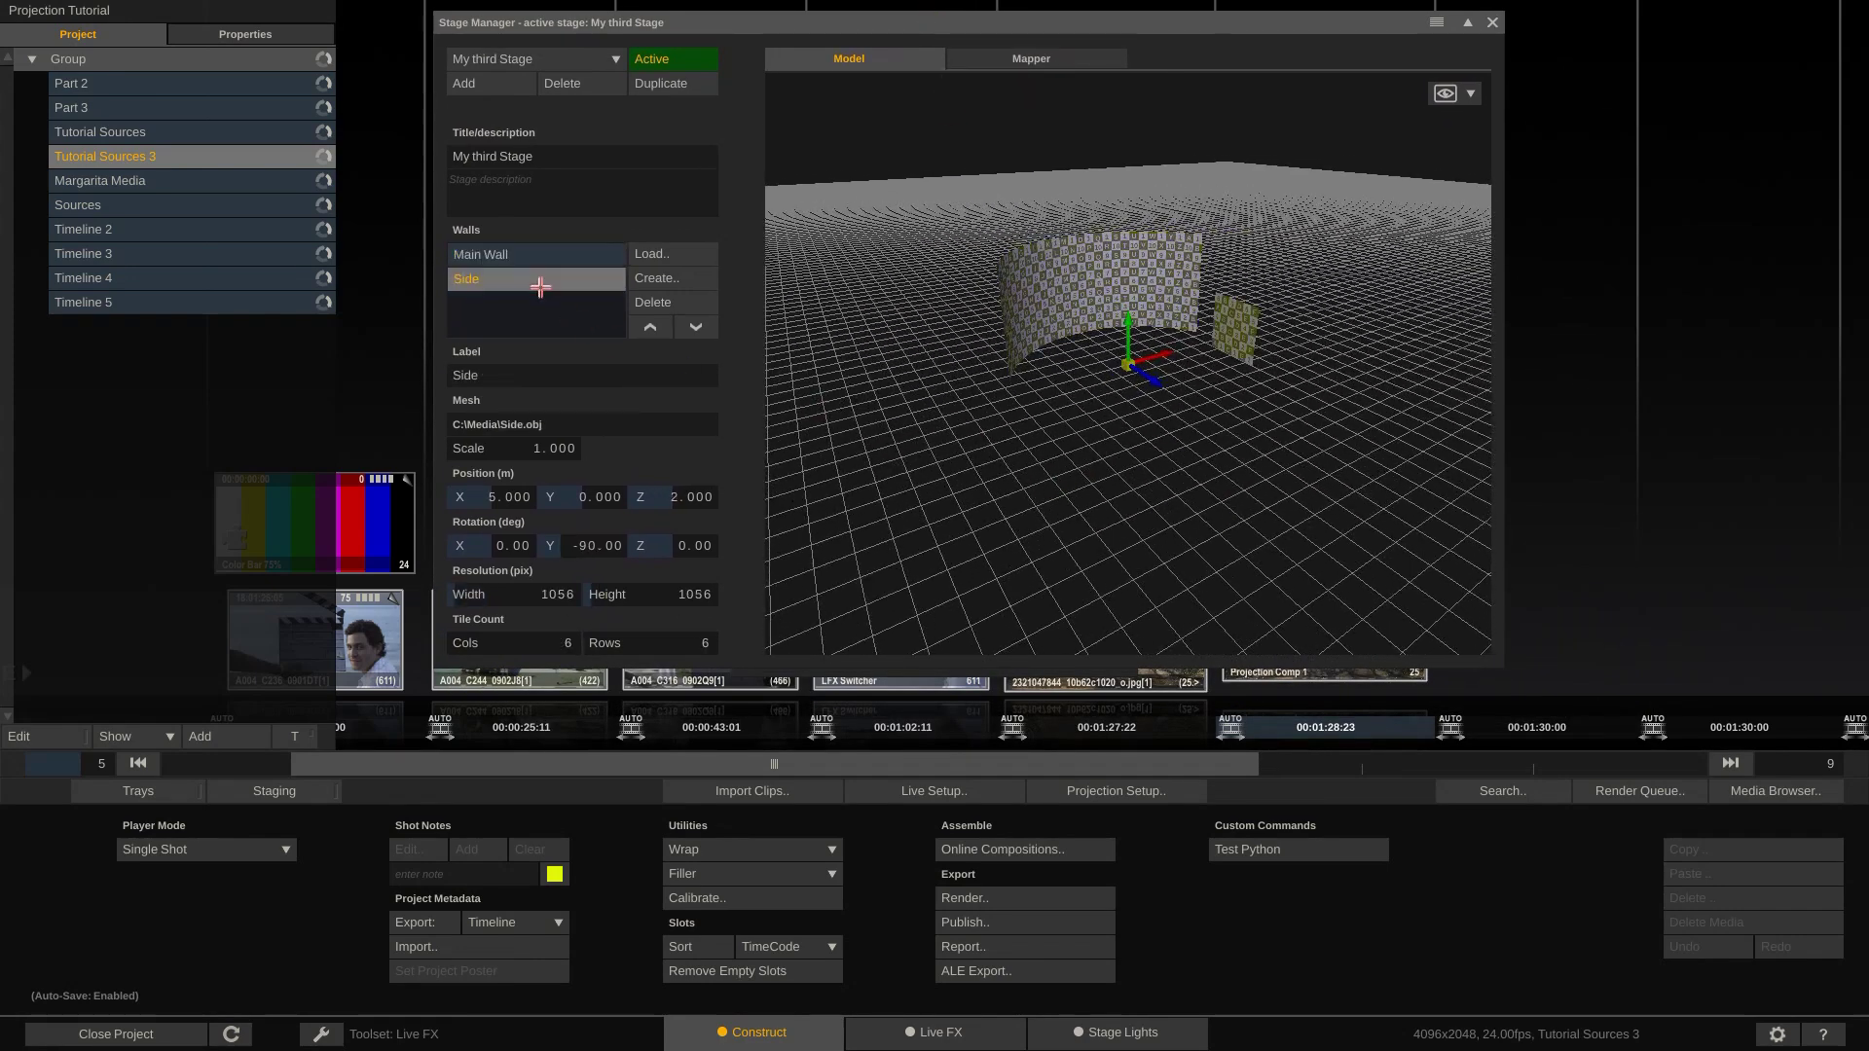
left_click(543, 251)
left_click_drag(914, 334, 911, 295)
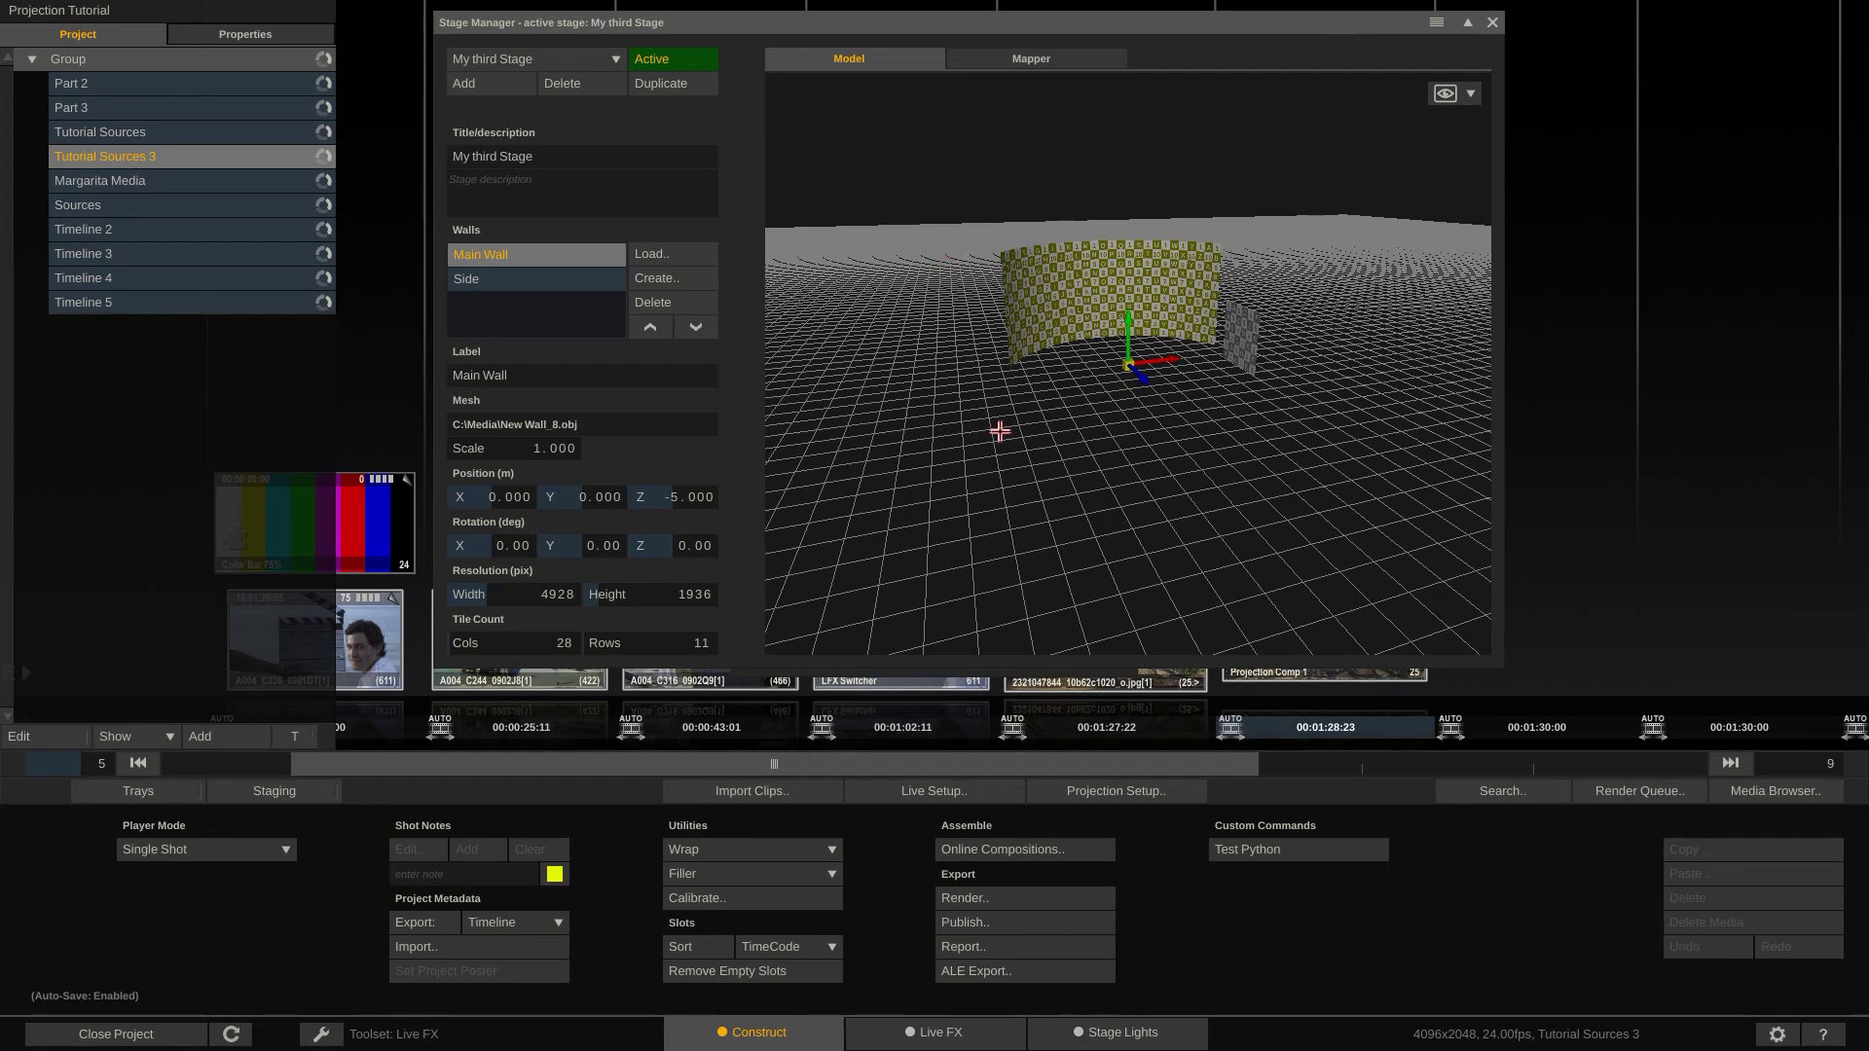
Step: In the Mapper, choose Dual Head (7680 x 2160) as the output display
left_click(1033, 56)
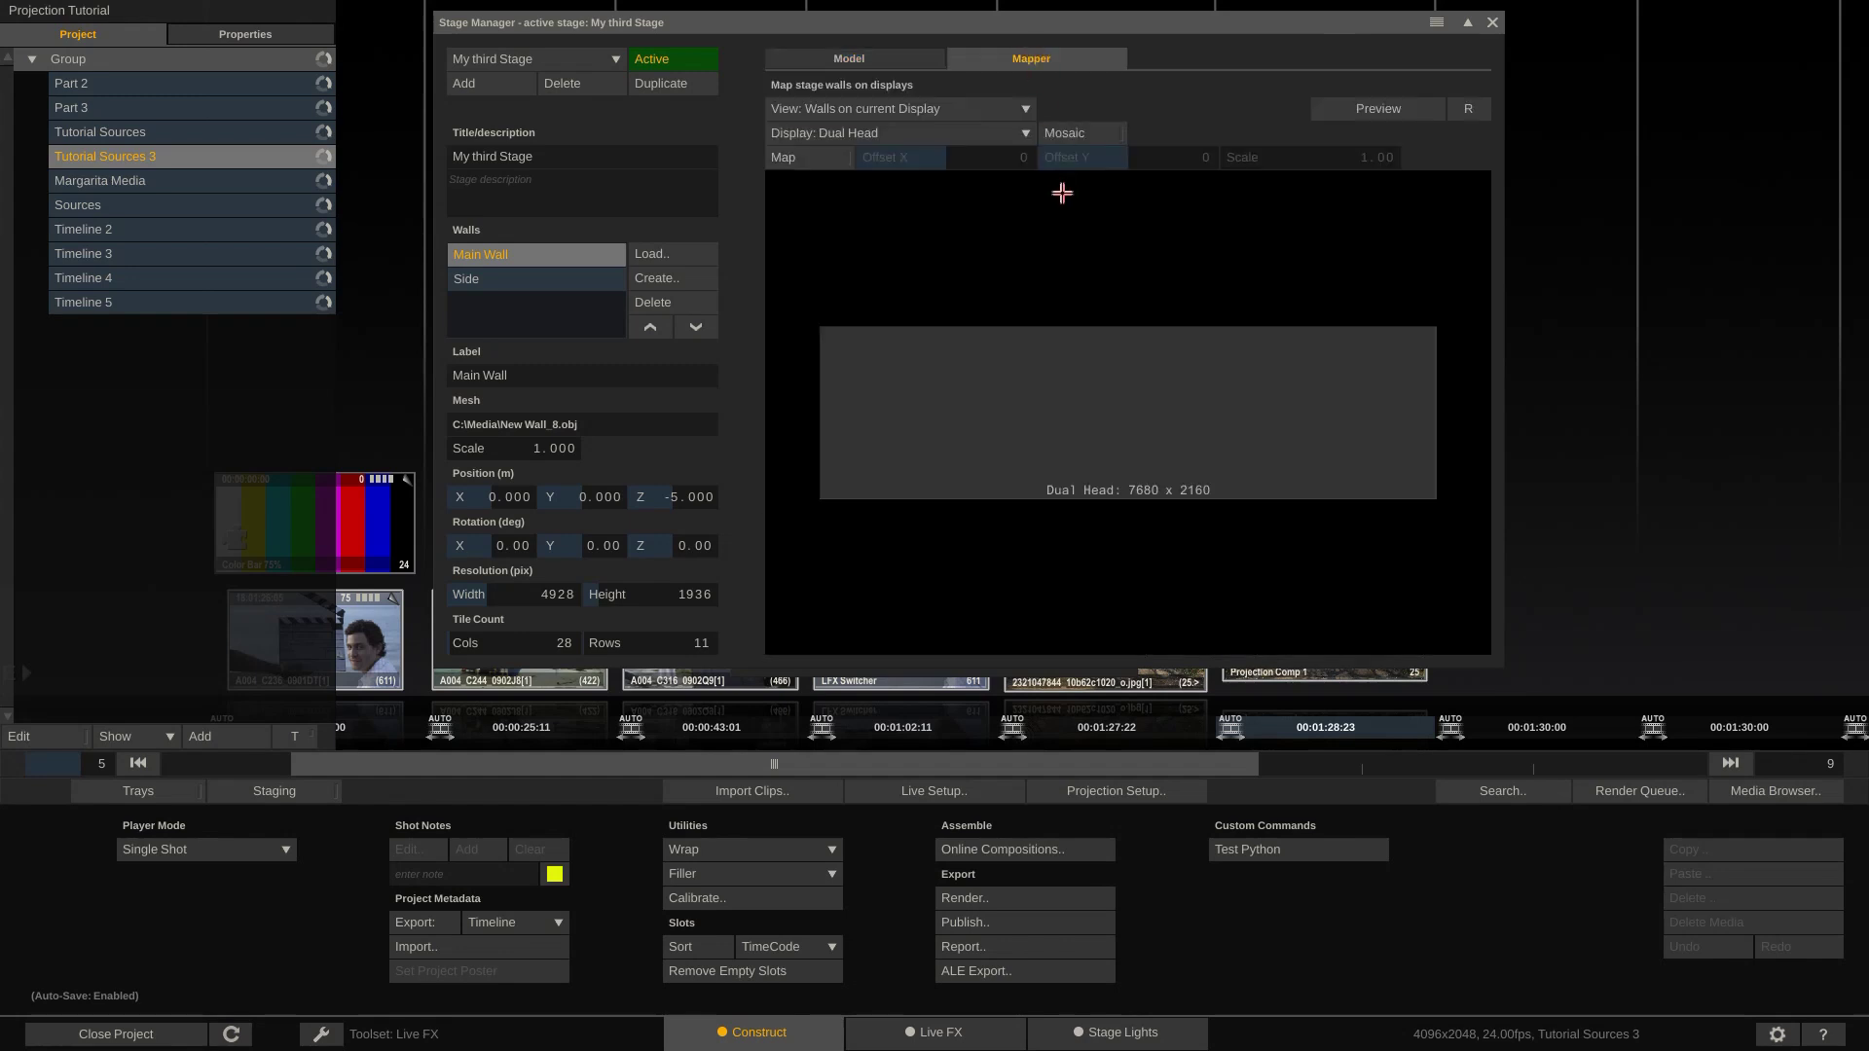
left_click(946, 127)
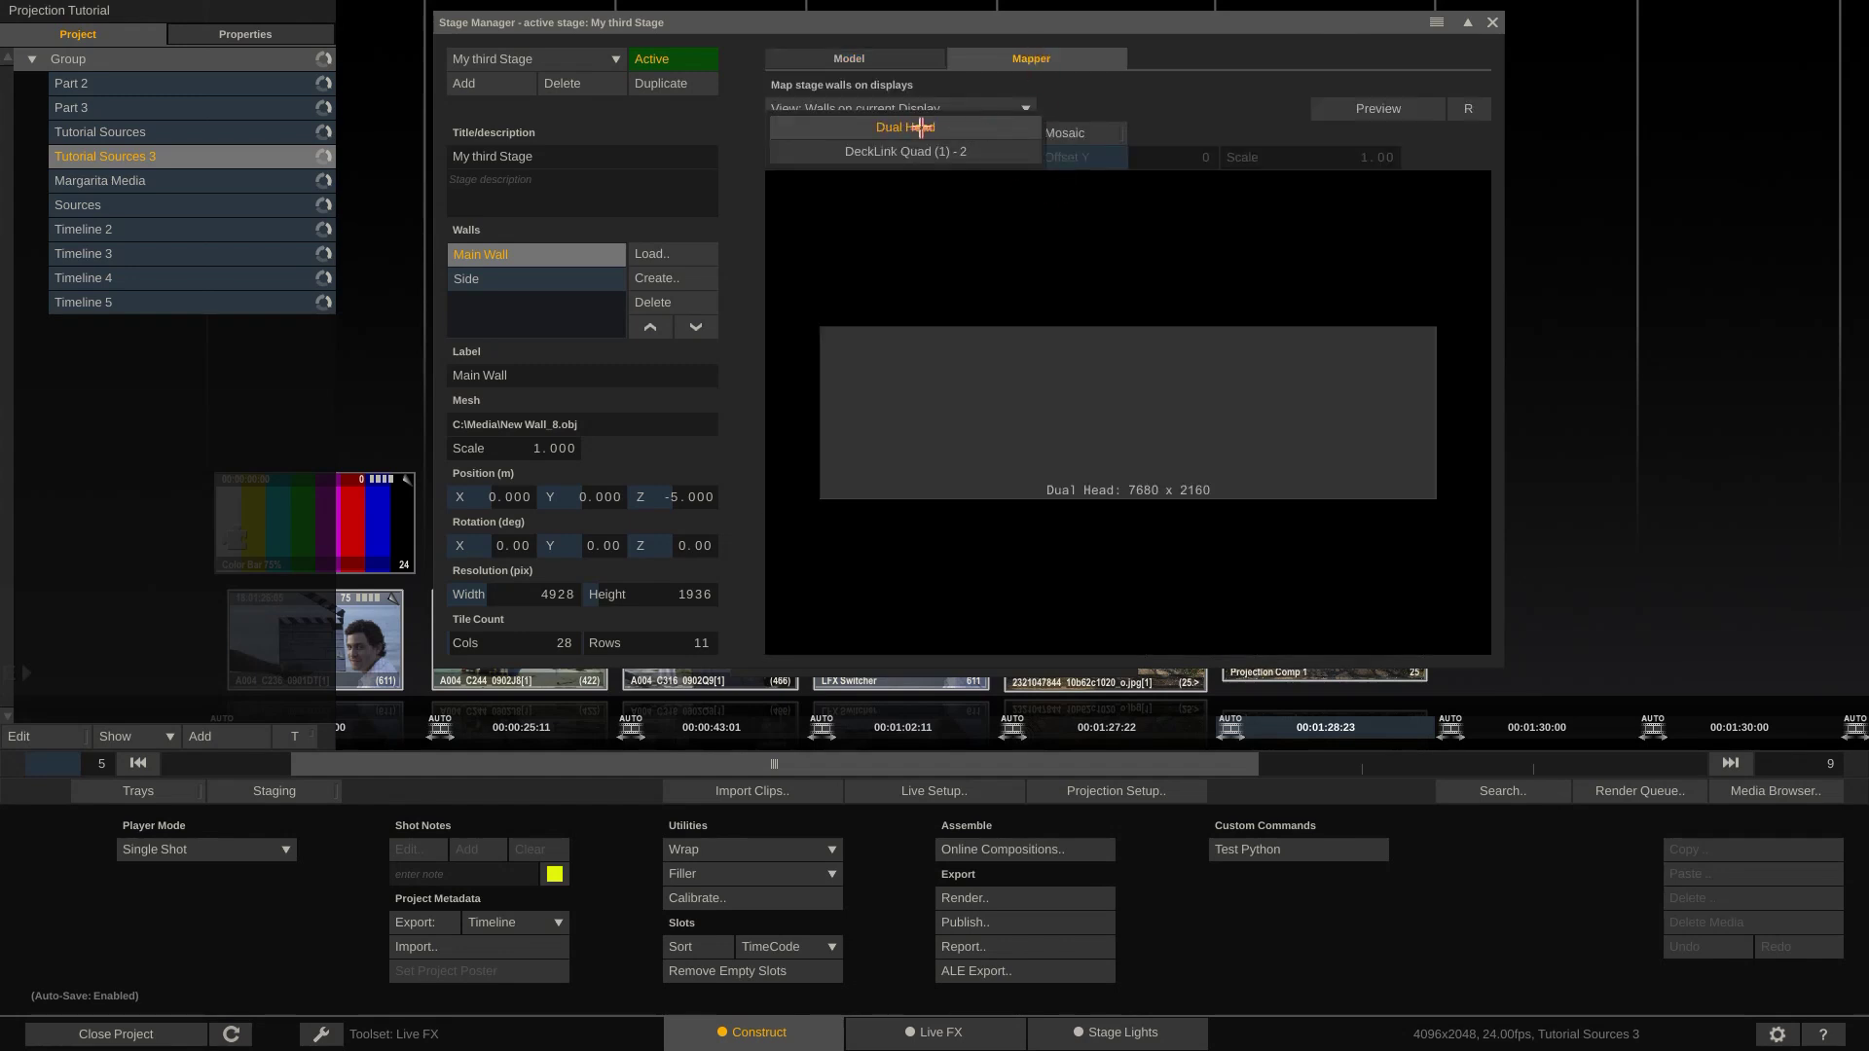
left_click(920, 128)
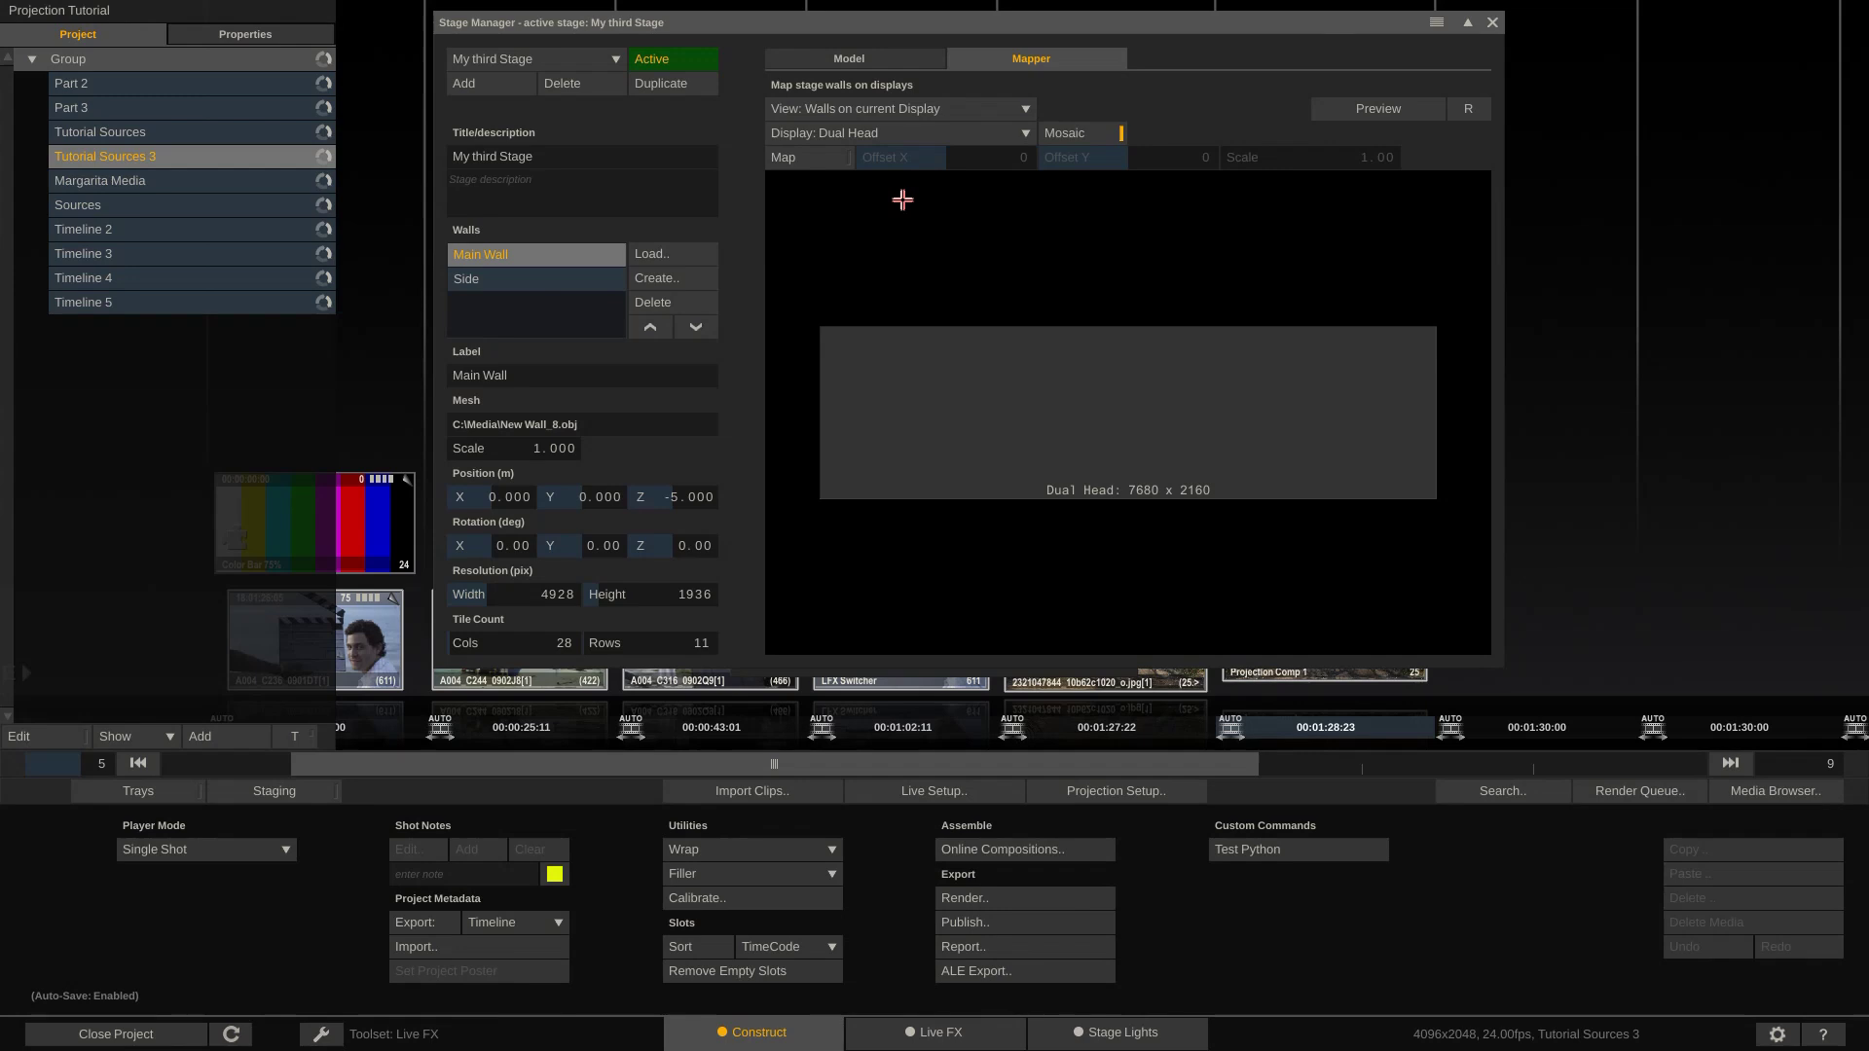
Step: Enable Map for Main Wall with Offset Y 112, then enable Map for the Side wall
left_click(804, 158)
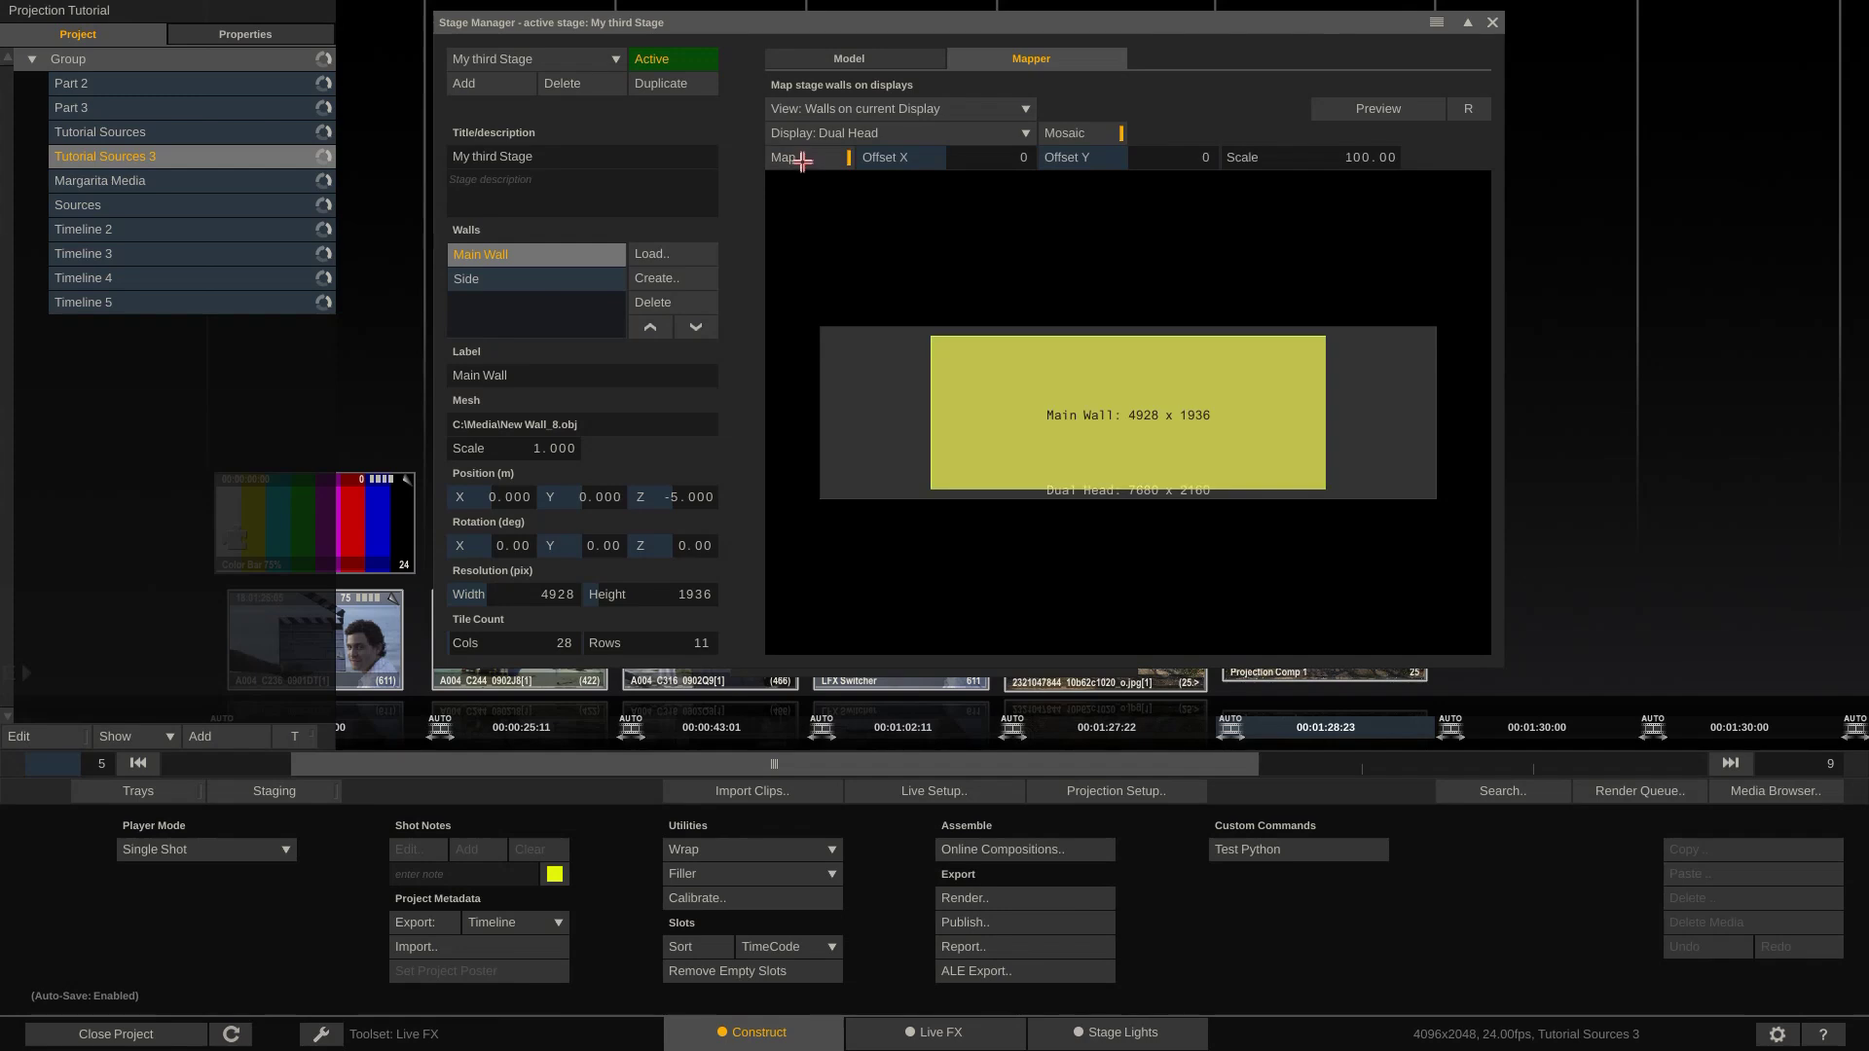
left_click(1154, 159)
left_click(1075, 115)
left_click(1076, 115)
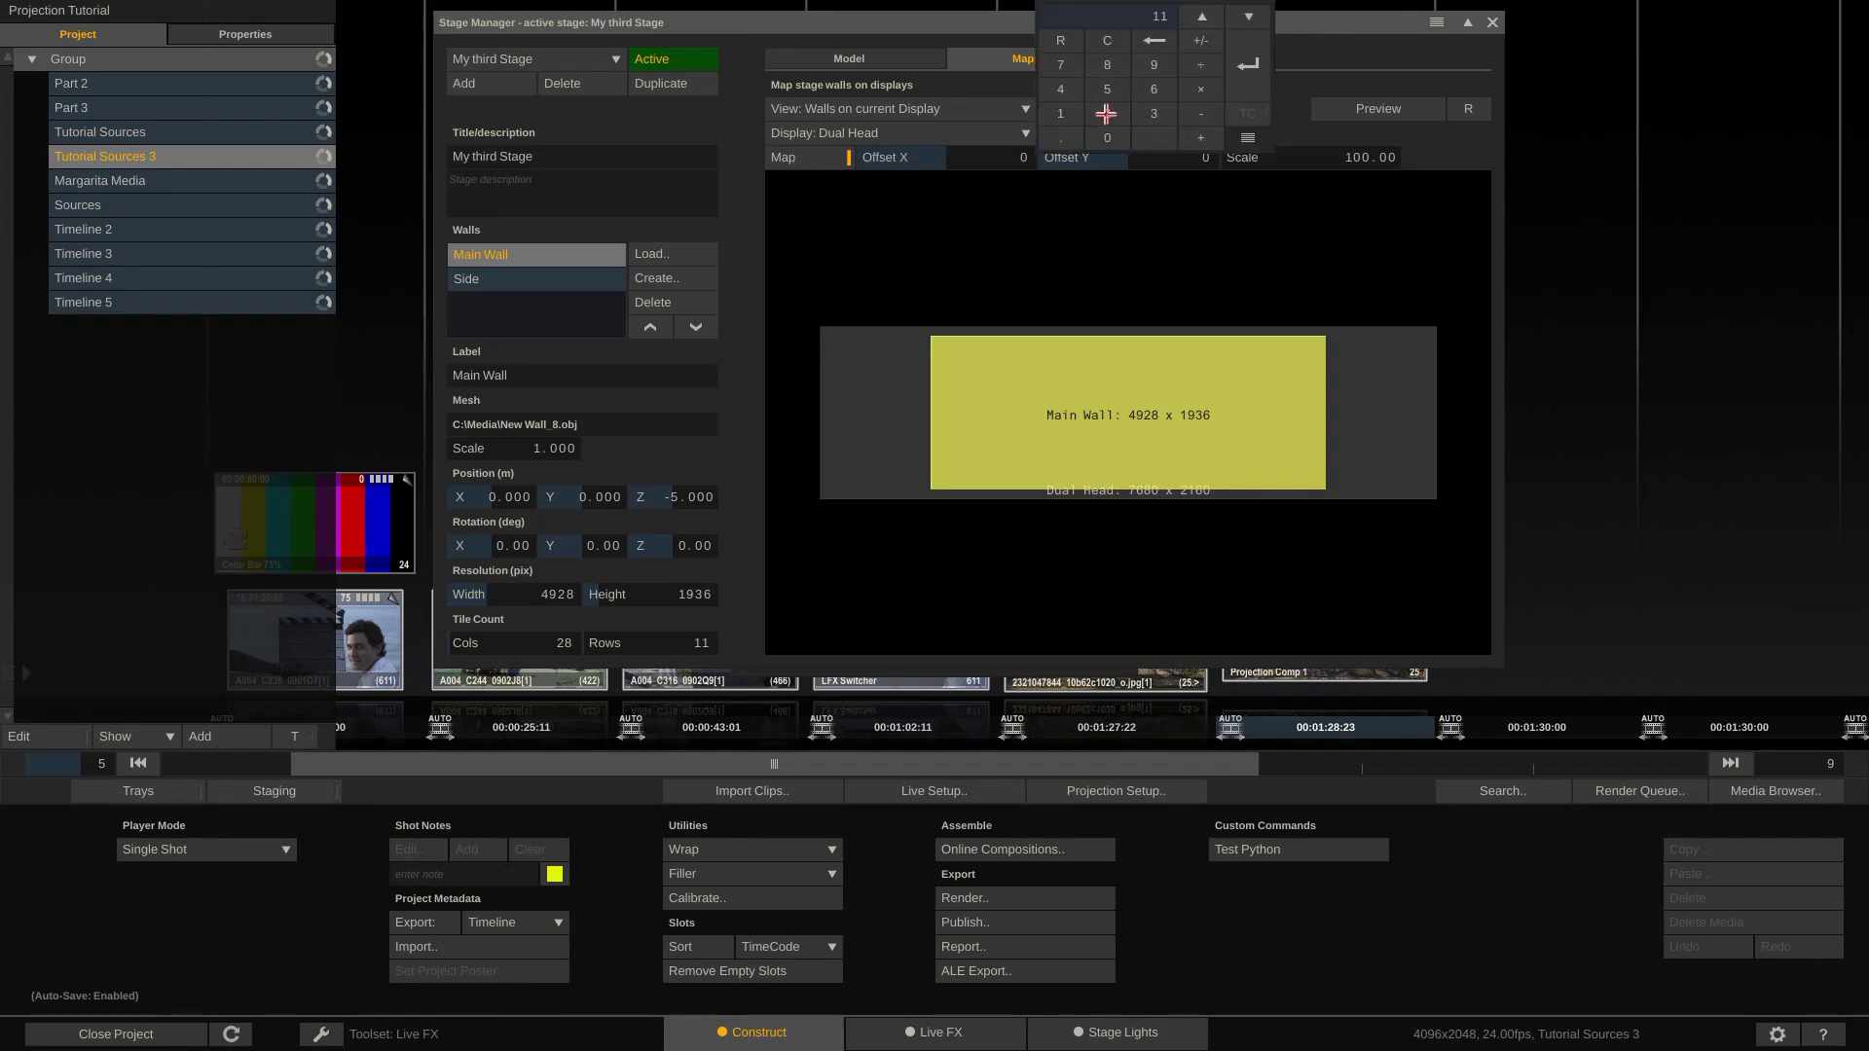
left_click(1107, 115)
left_click(1253, 46)
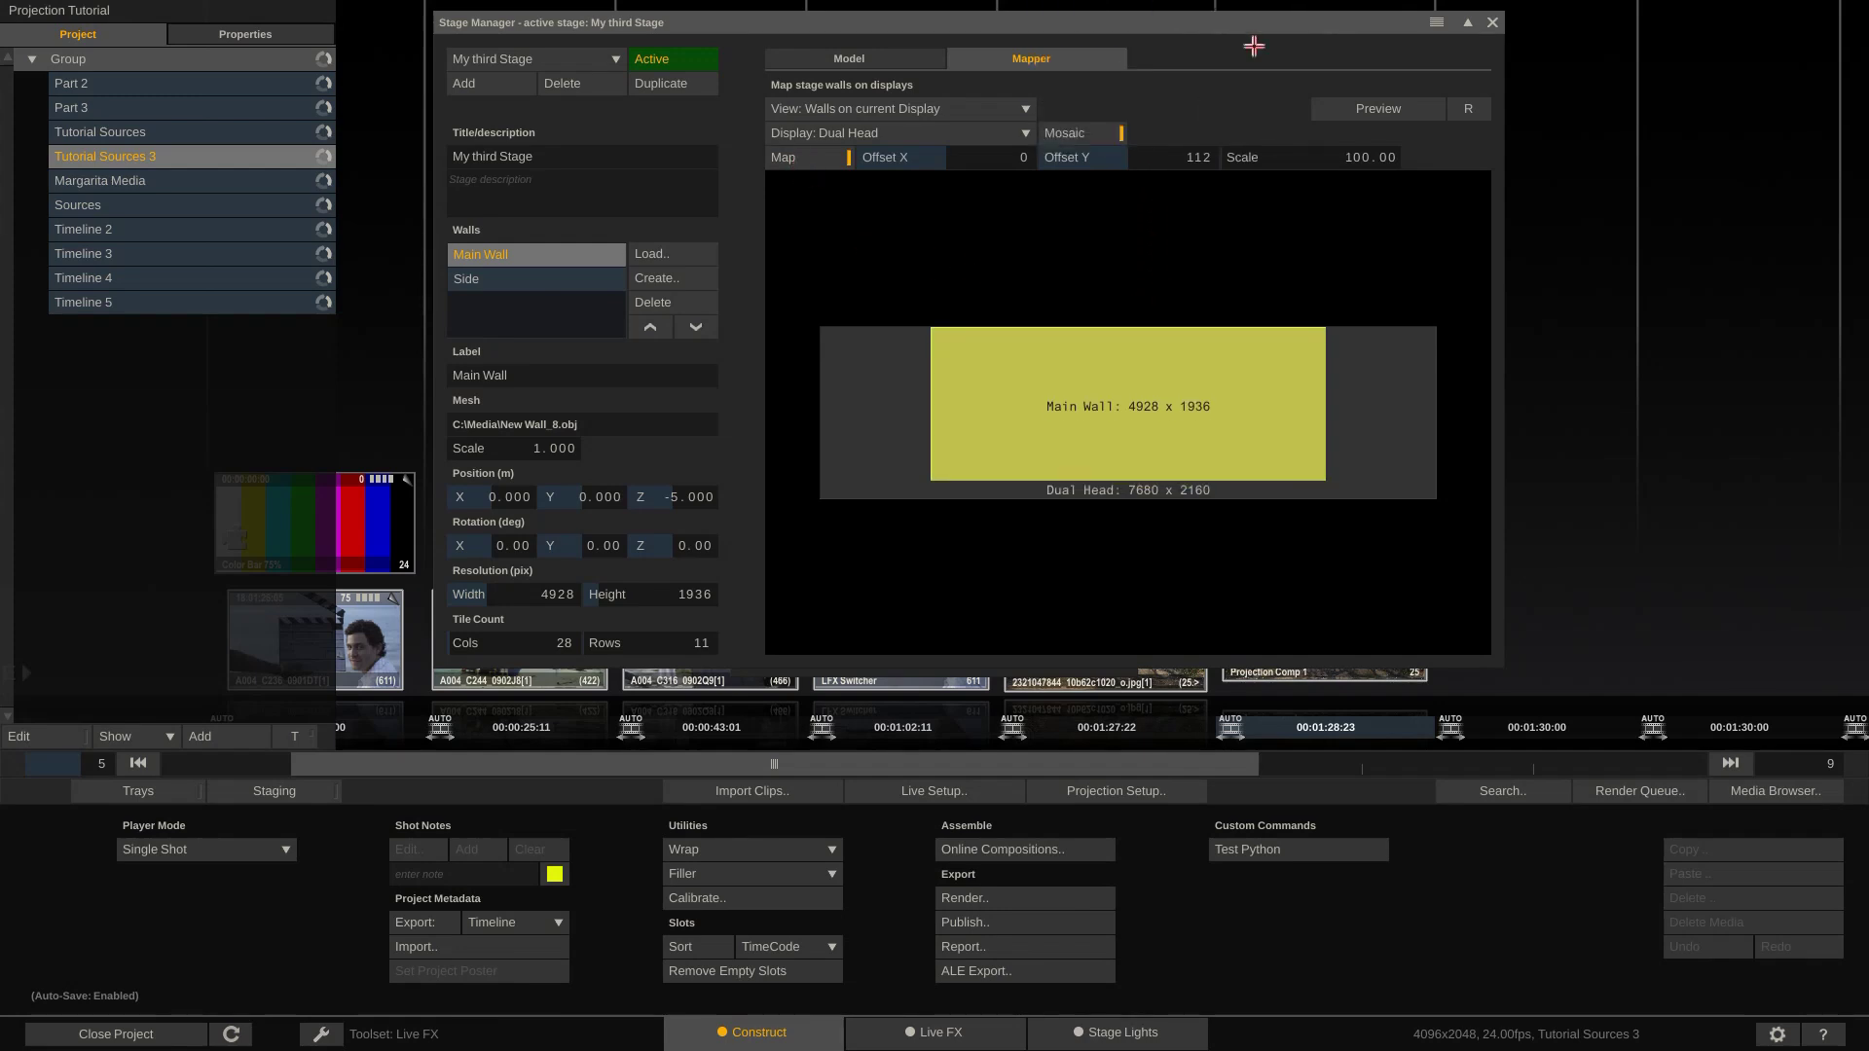
left_click(541, 277)
left_click(819, 161)
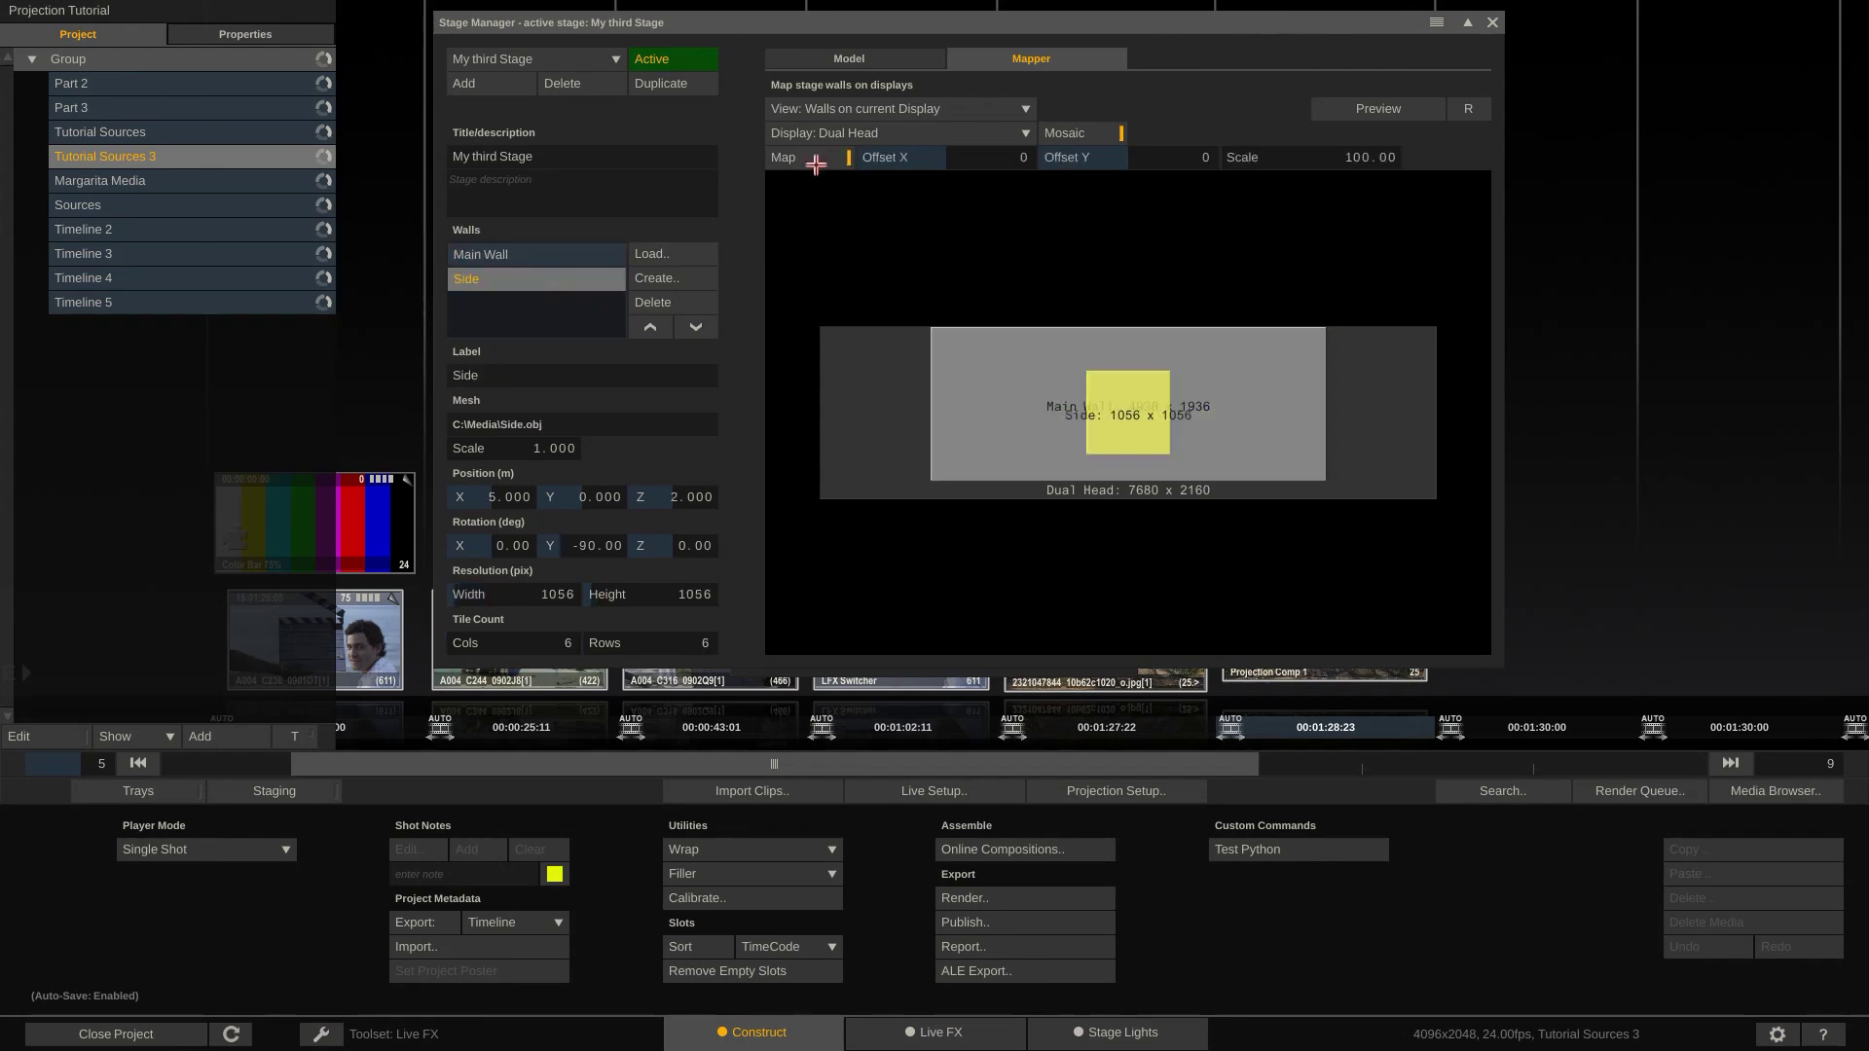
Step: Set the Side wall's offsets to X 3312 and Y -542
left_click(962, 157)
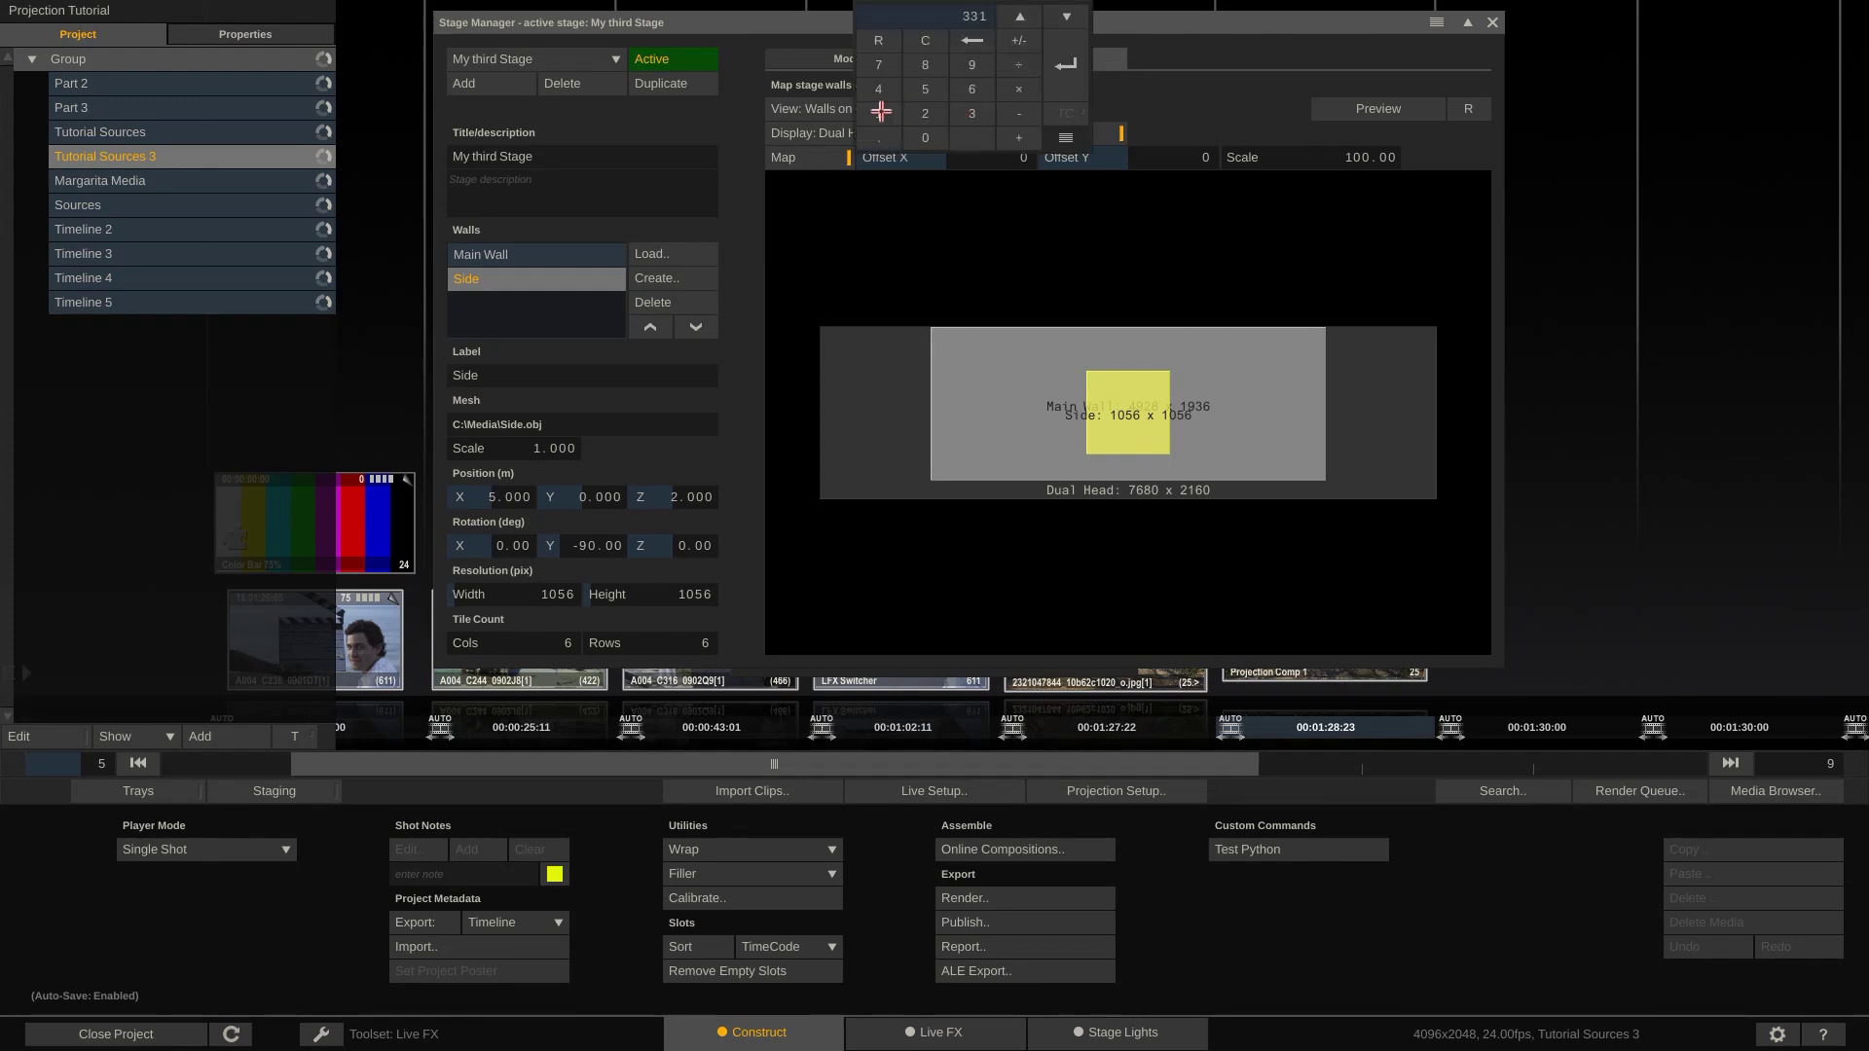
left_click(924, 113)
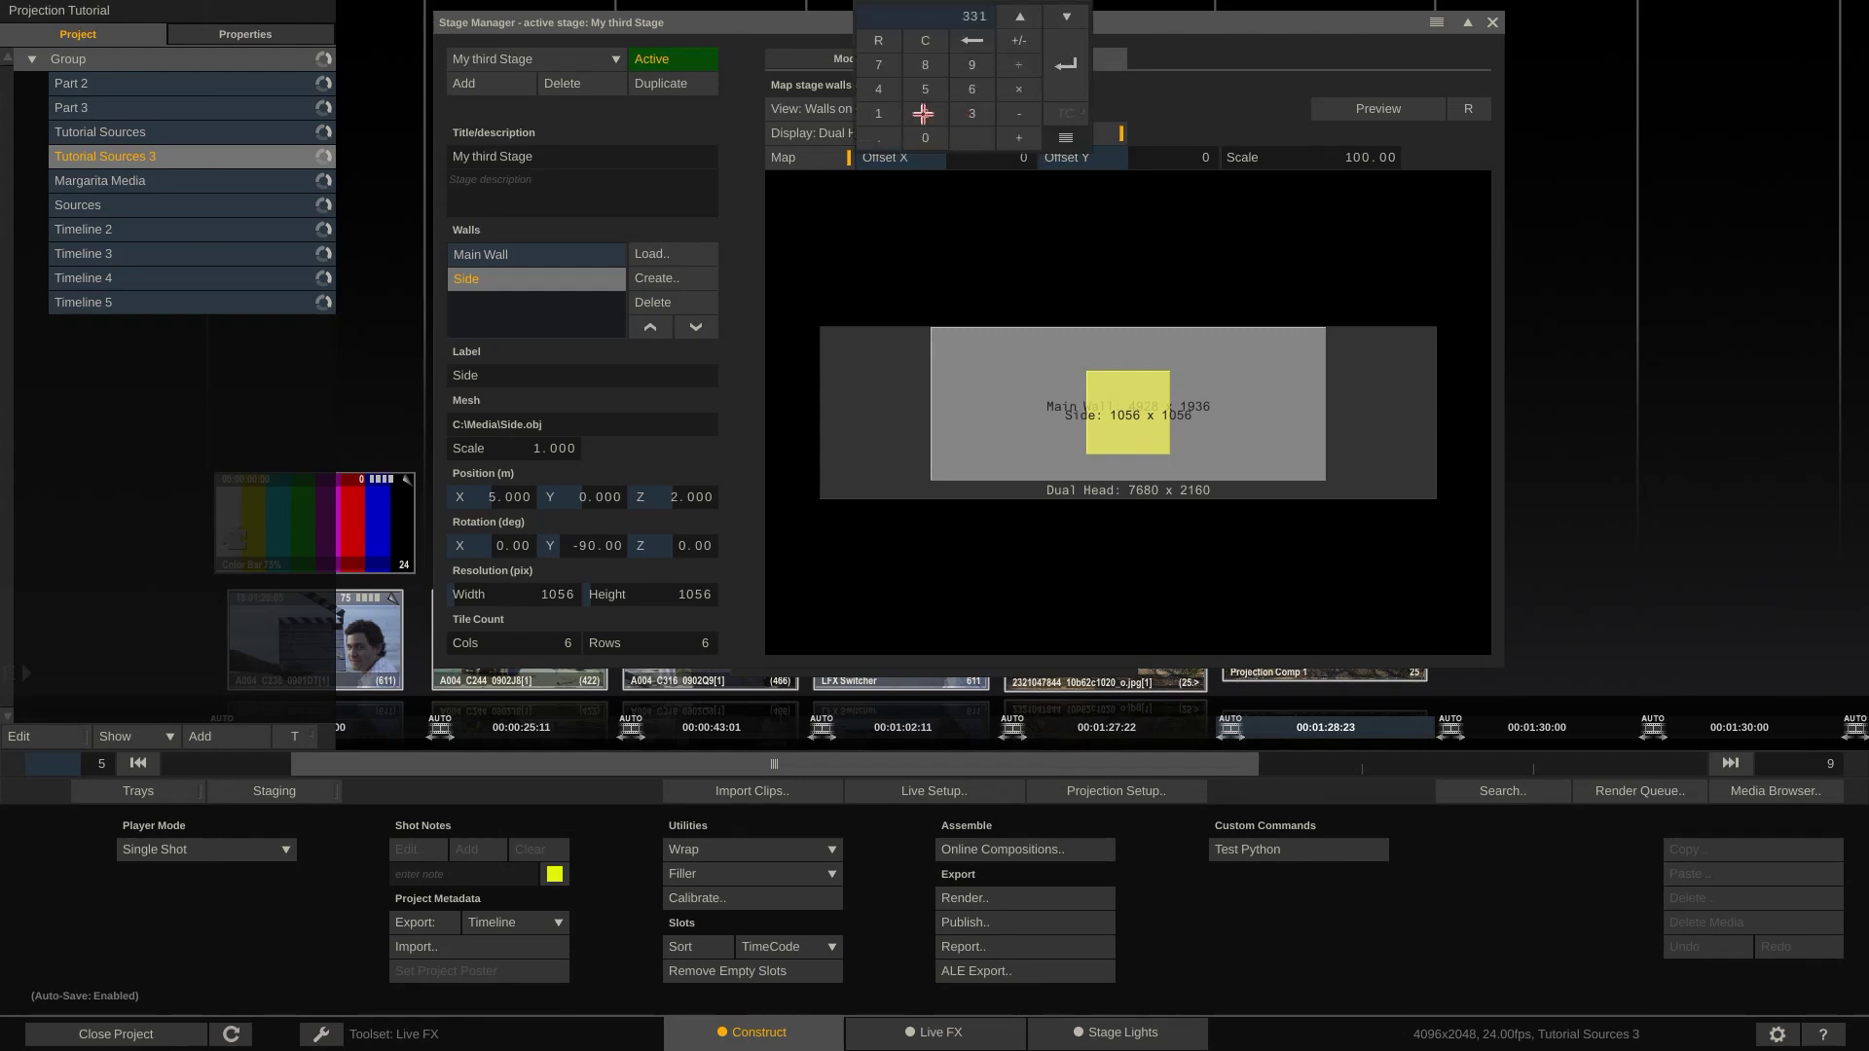
left_click(1066, 69)
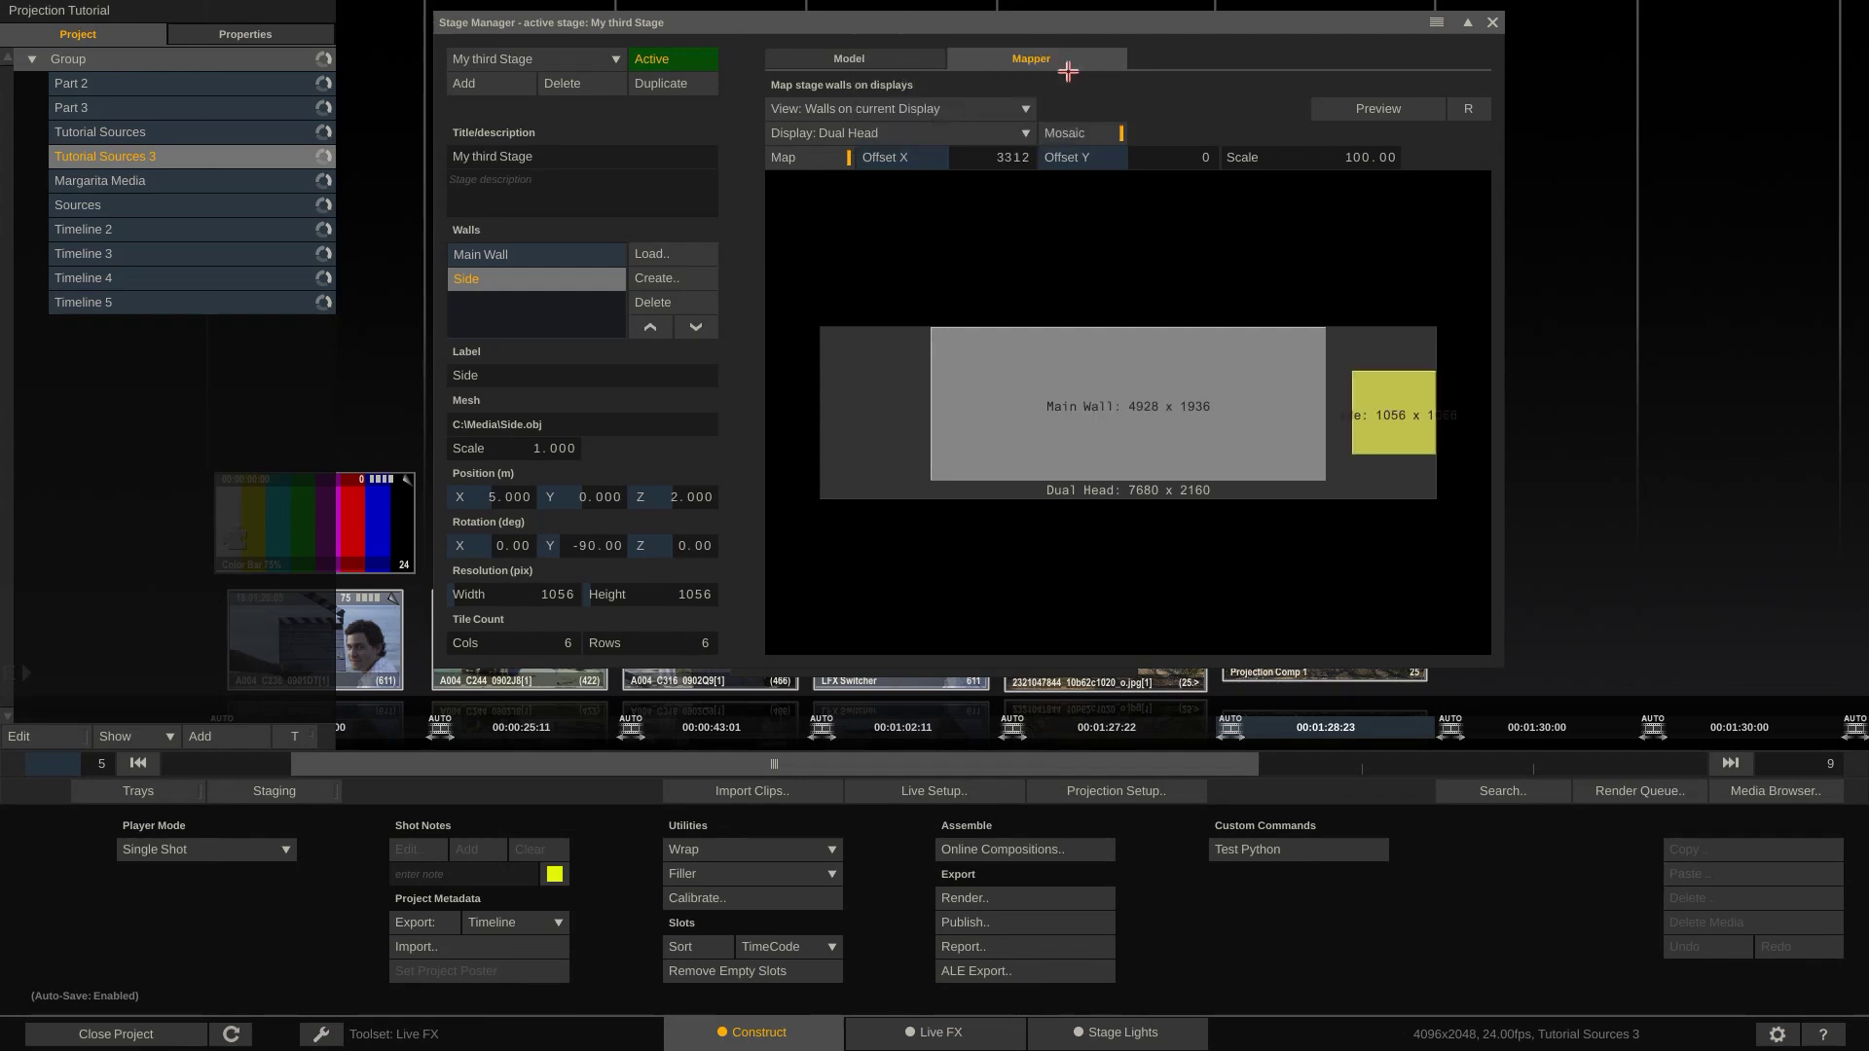
left_click(1168, 161)
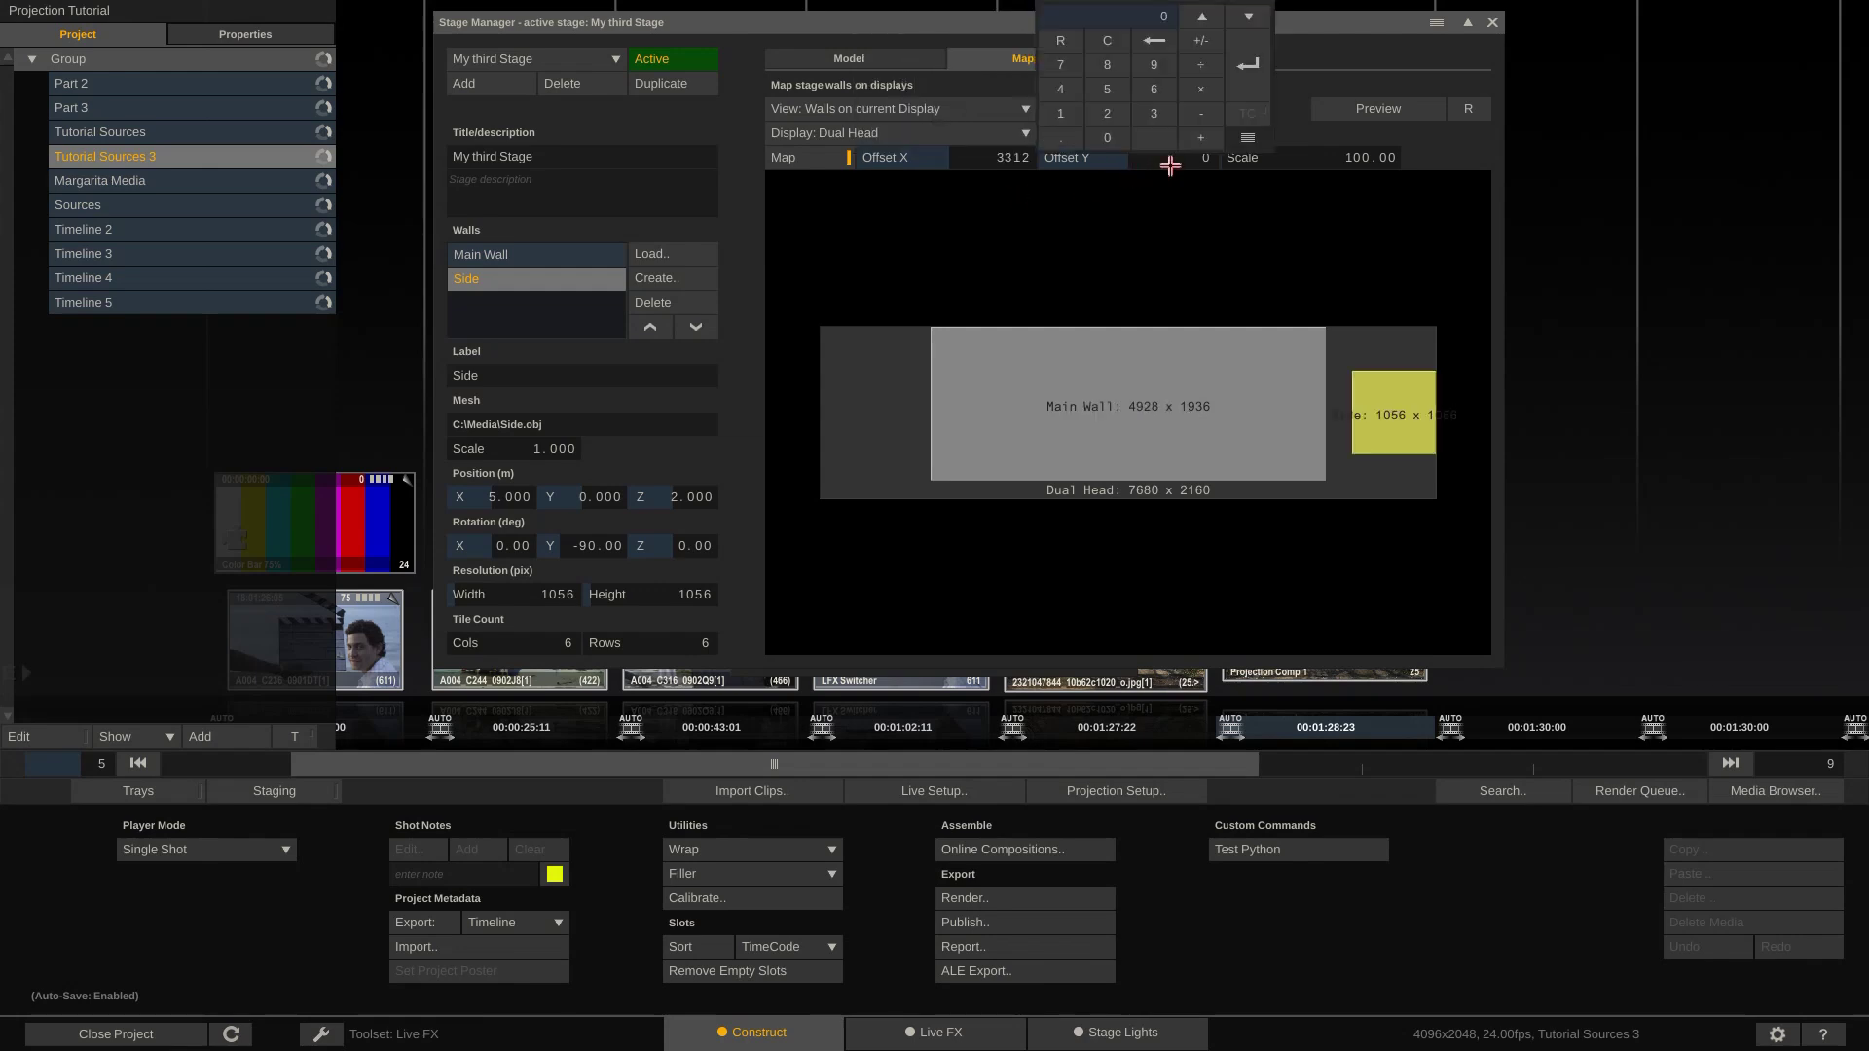
left_click(1109, 90)
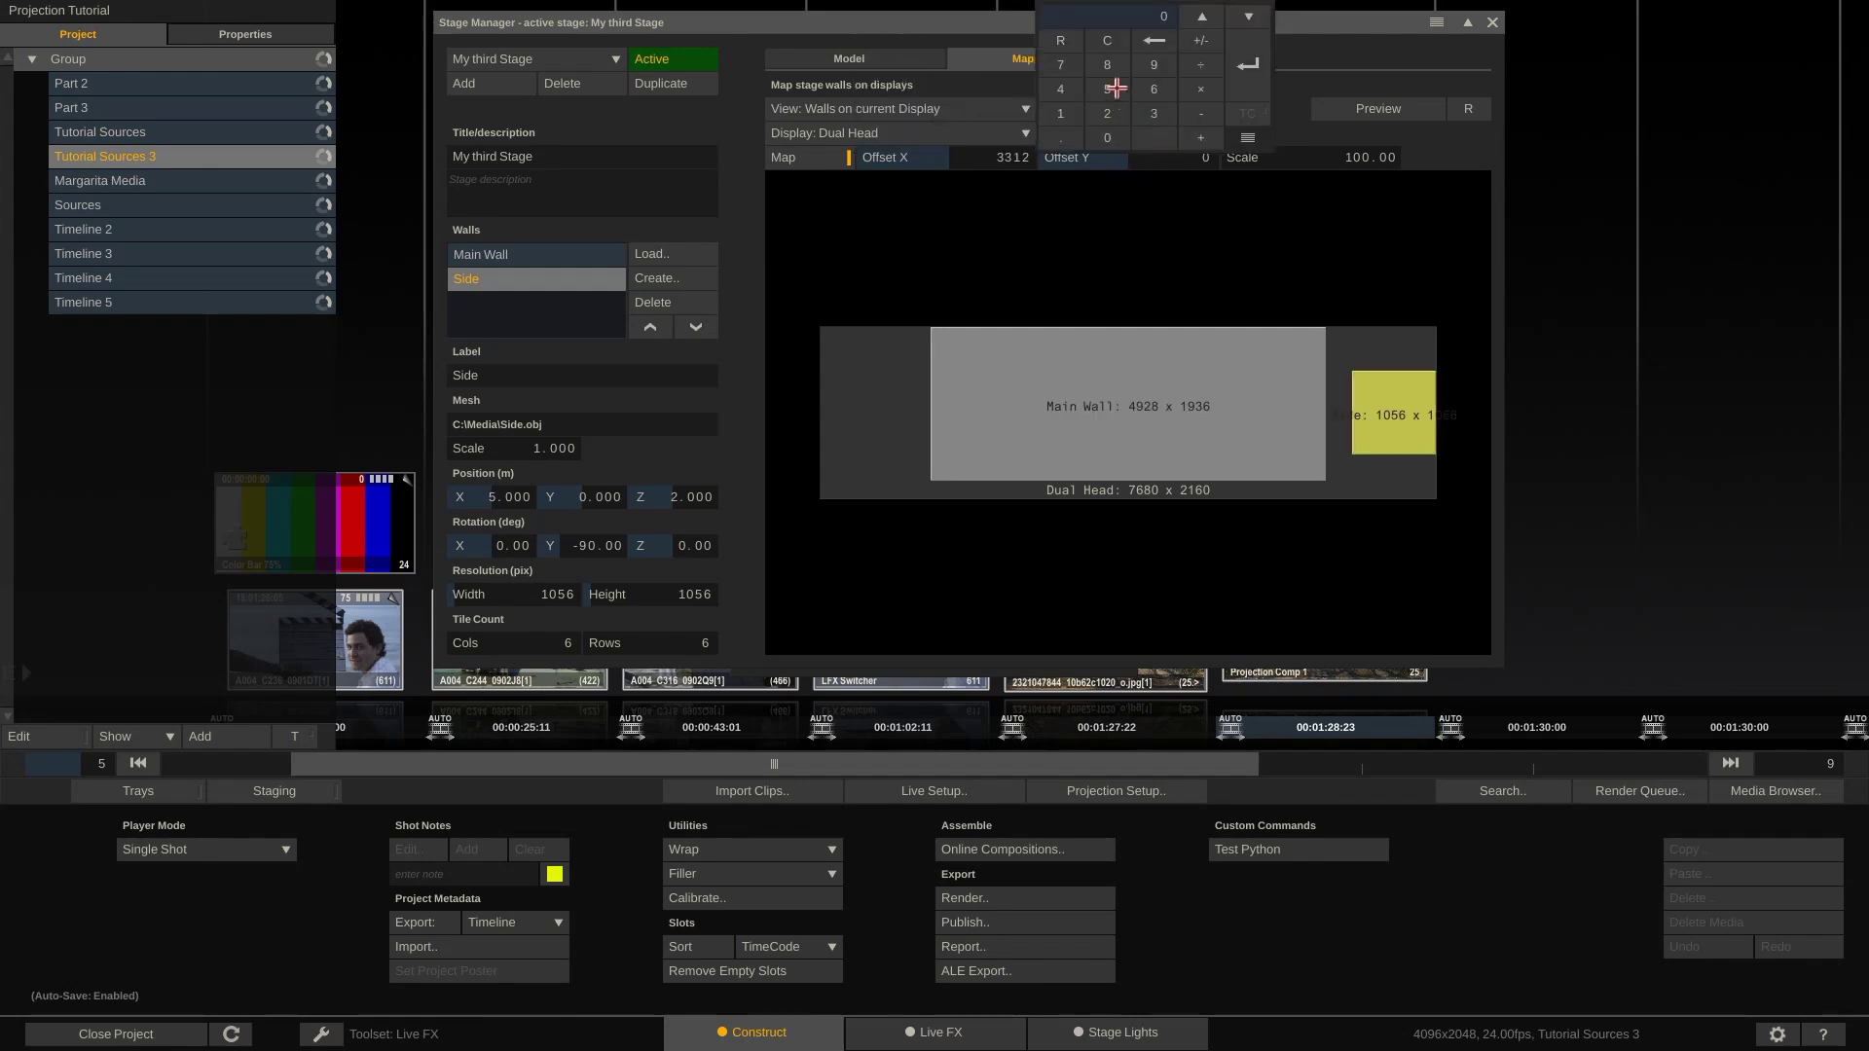
left_click(1063, 91)
left_click(1108, 113)
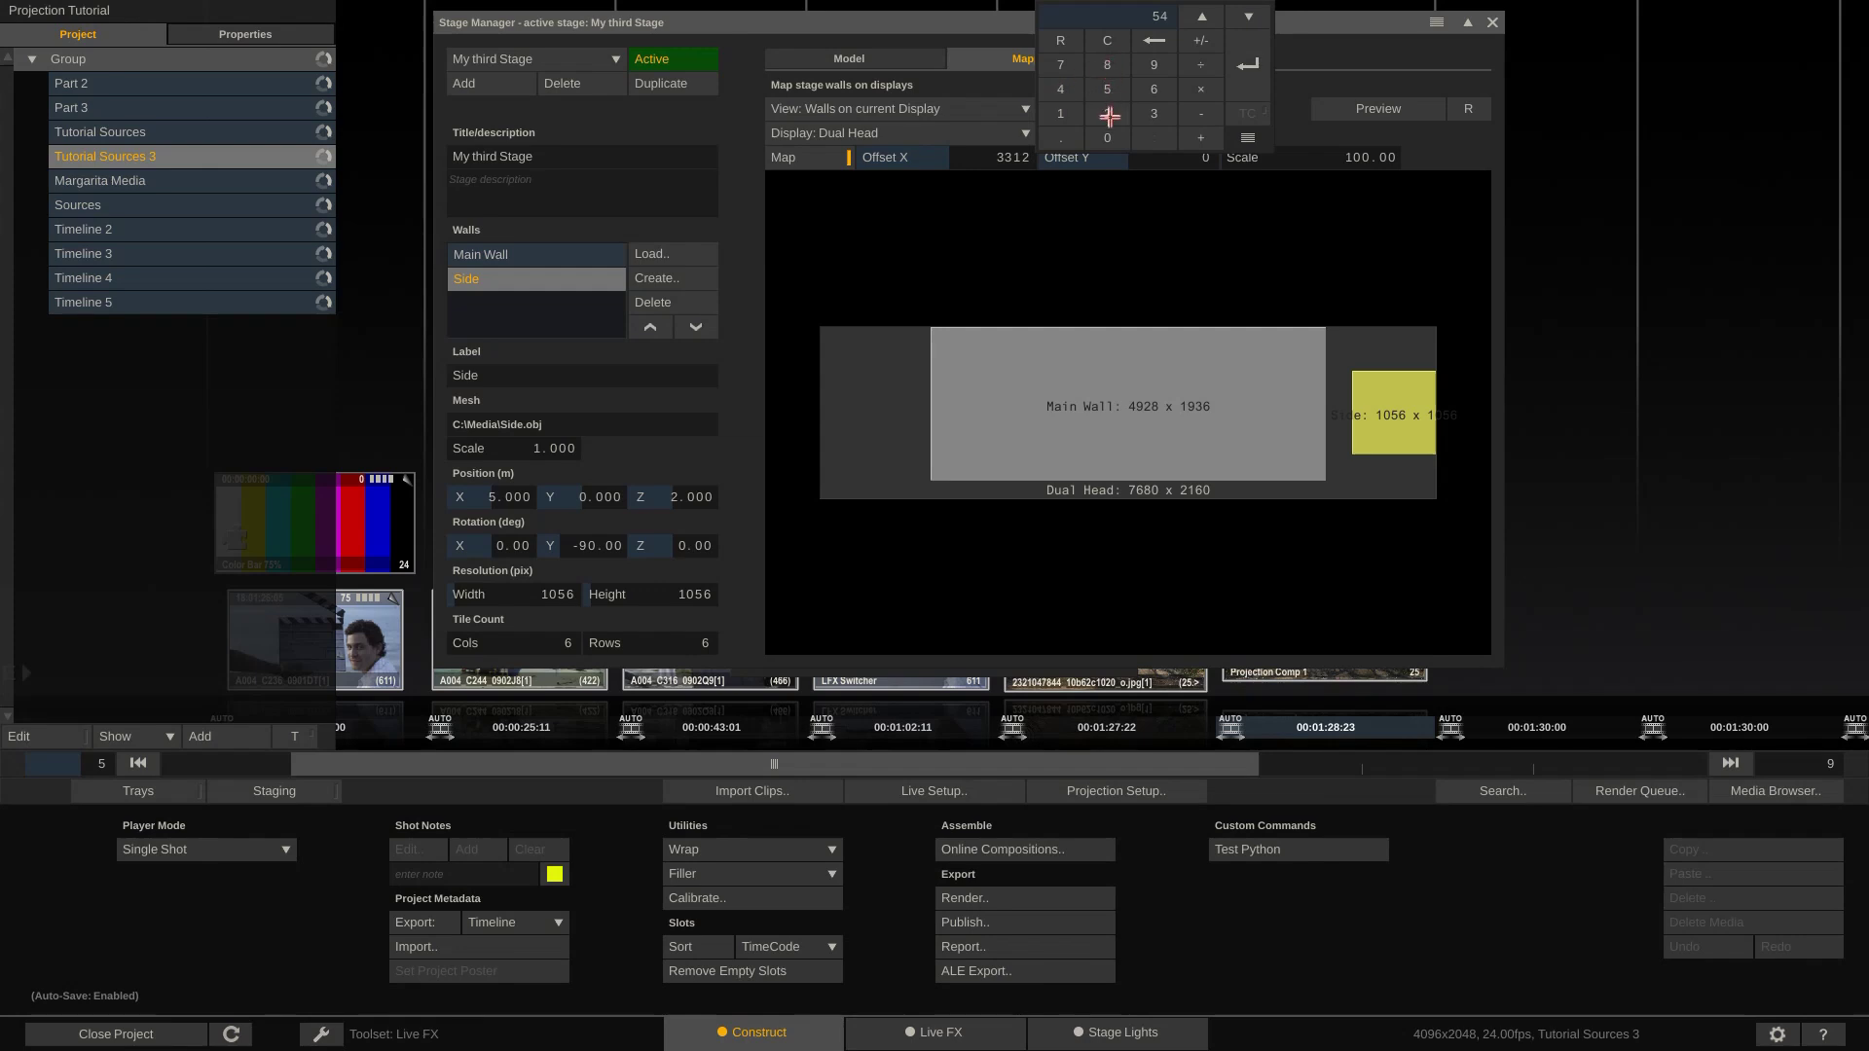
left_click(1201, 42)
left_click(1247, 64)
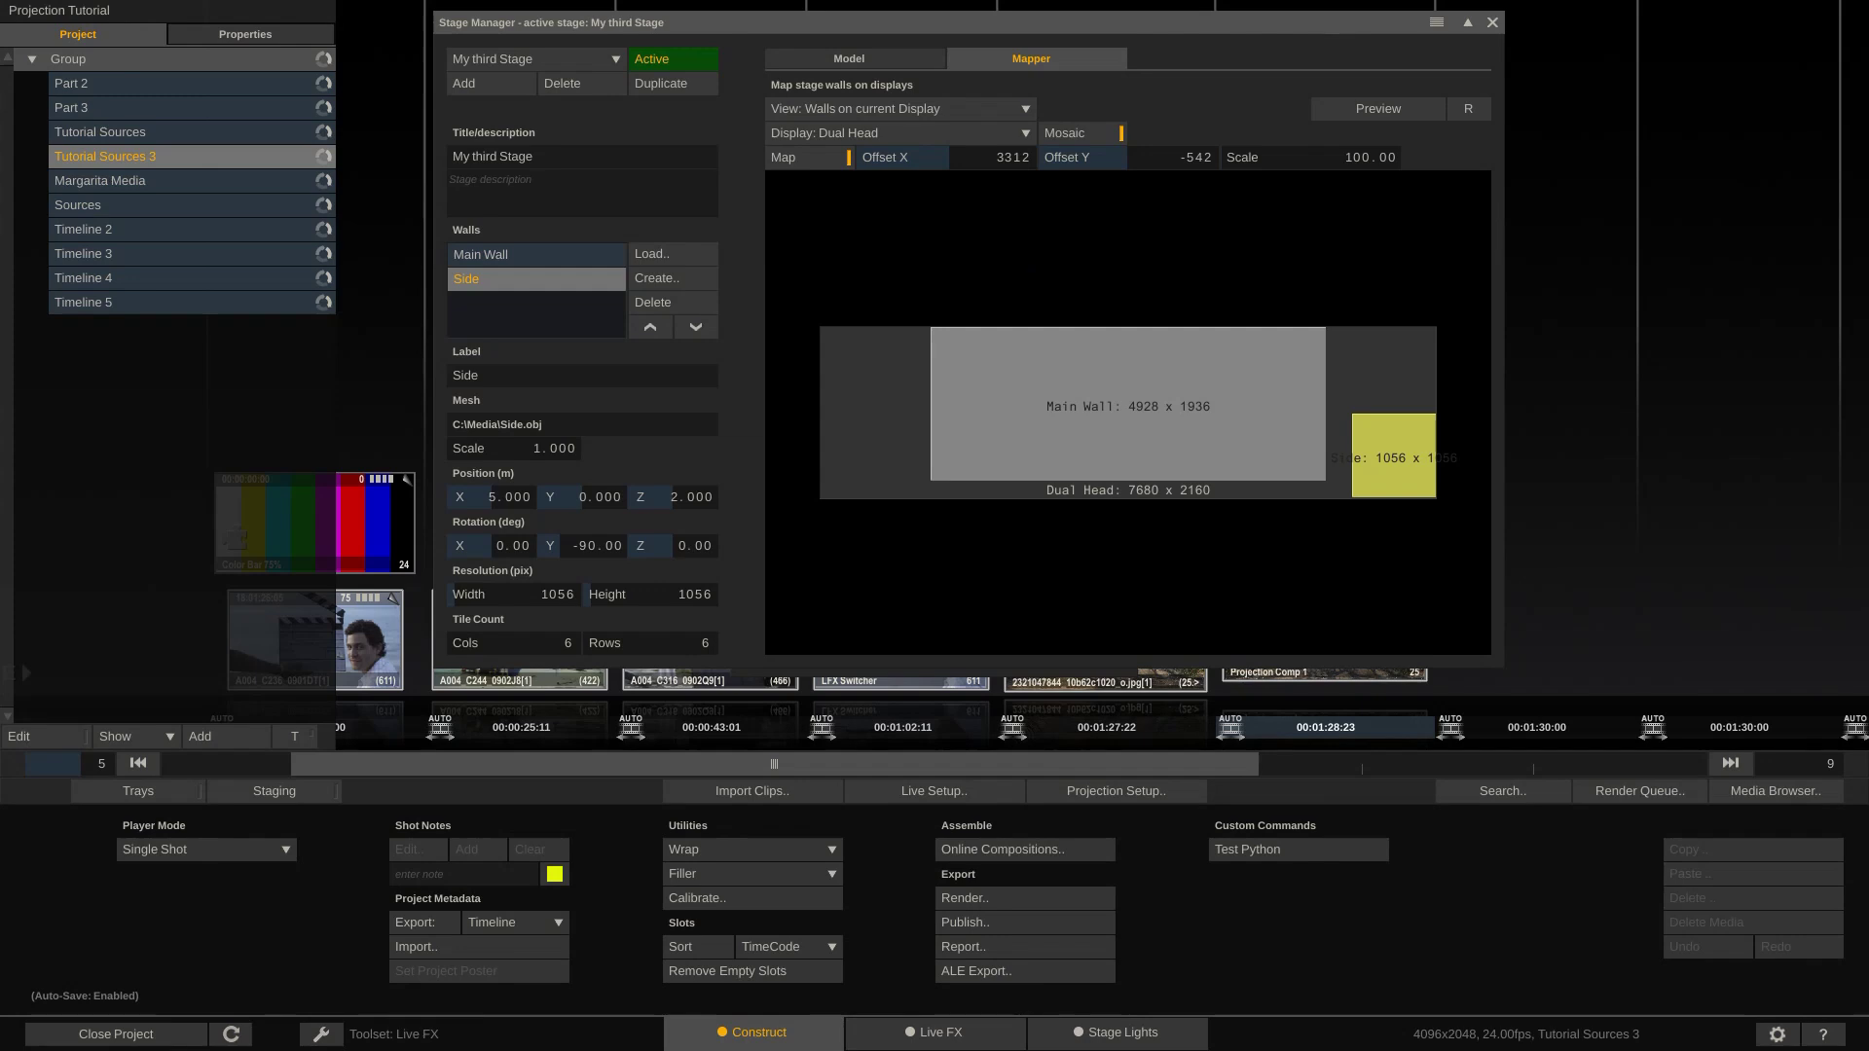
Step: Select the Main Wall to compare its offsets with the Side wall
left_click(566, 259)
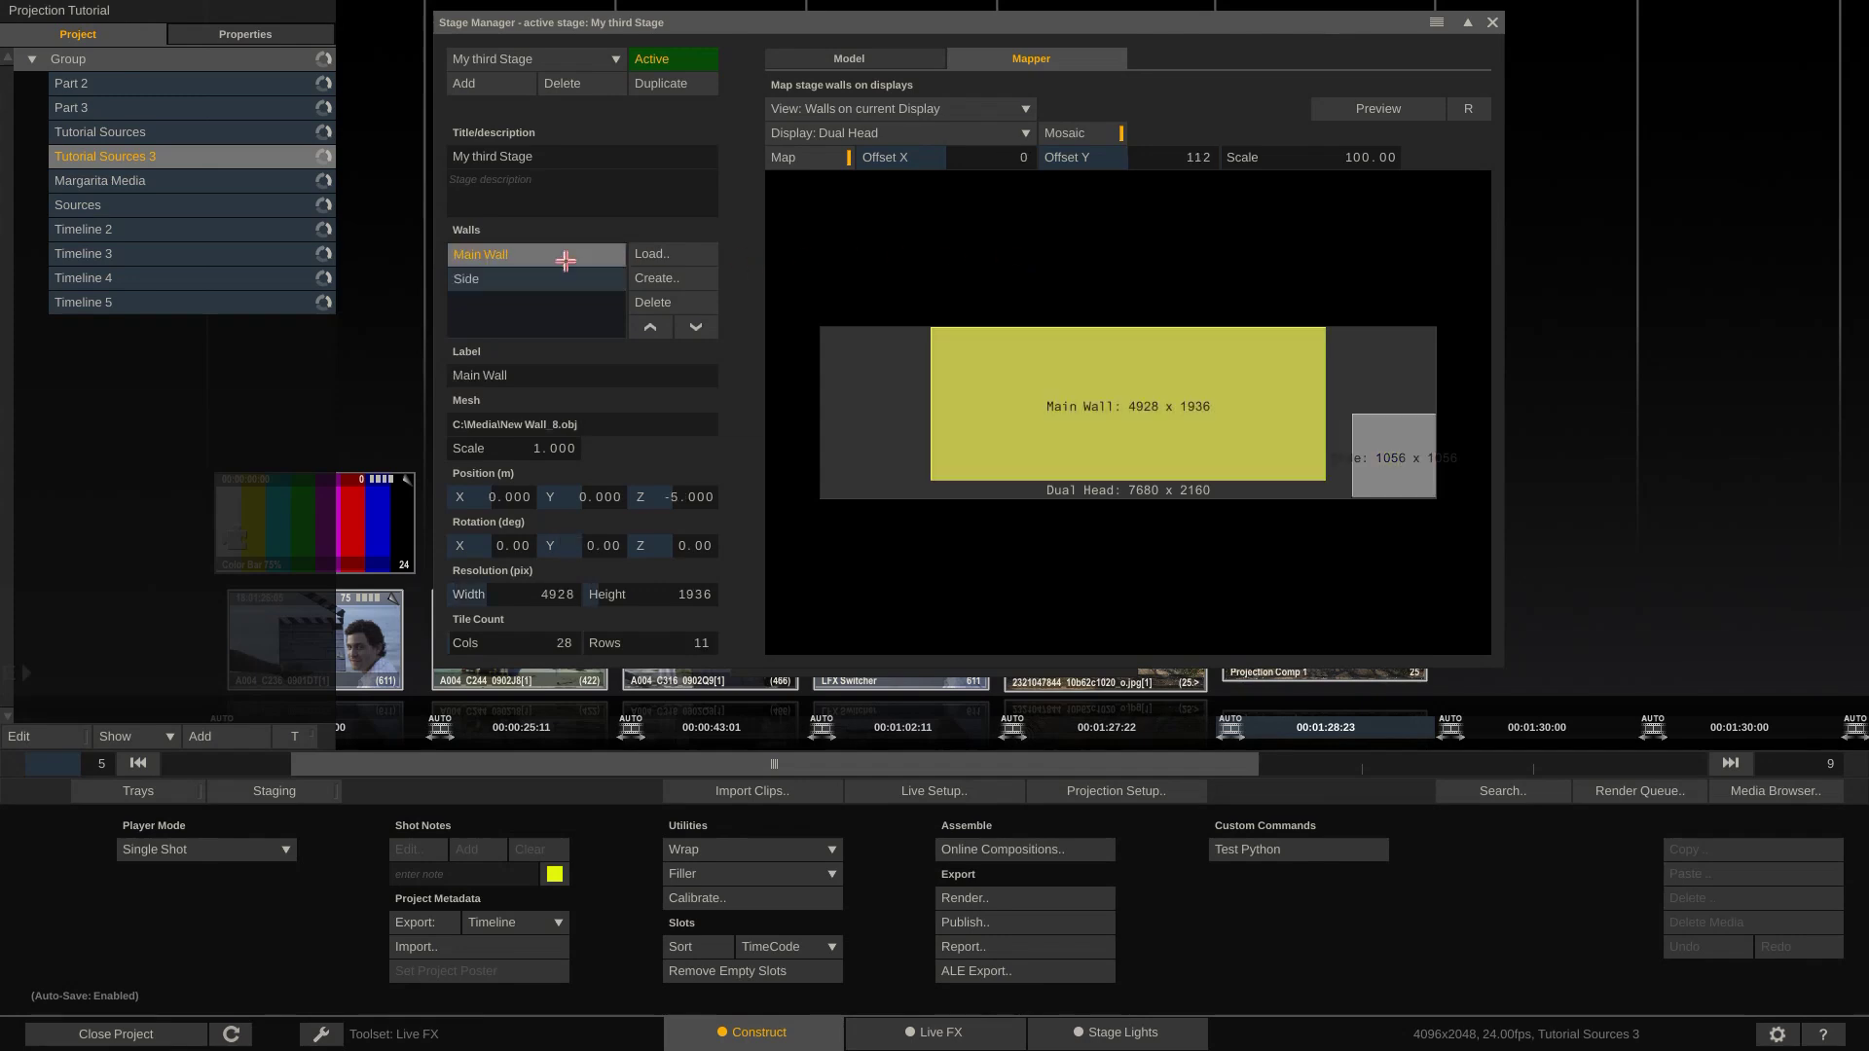
left_click(560, 282)
left_click(560, 255)
left_click(1375, 108)
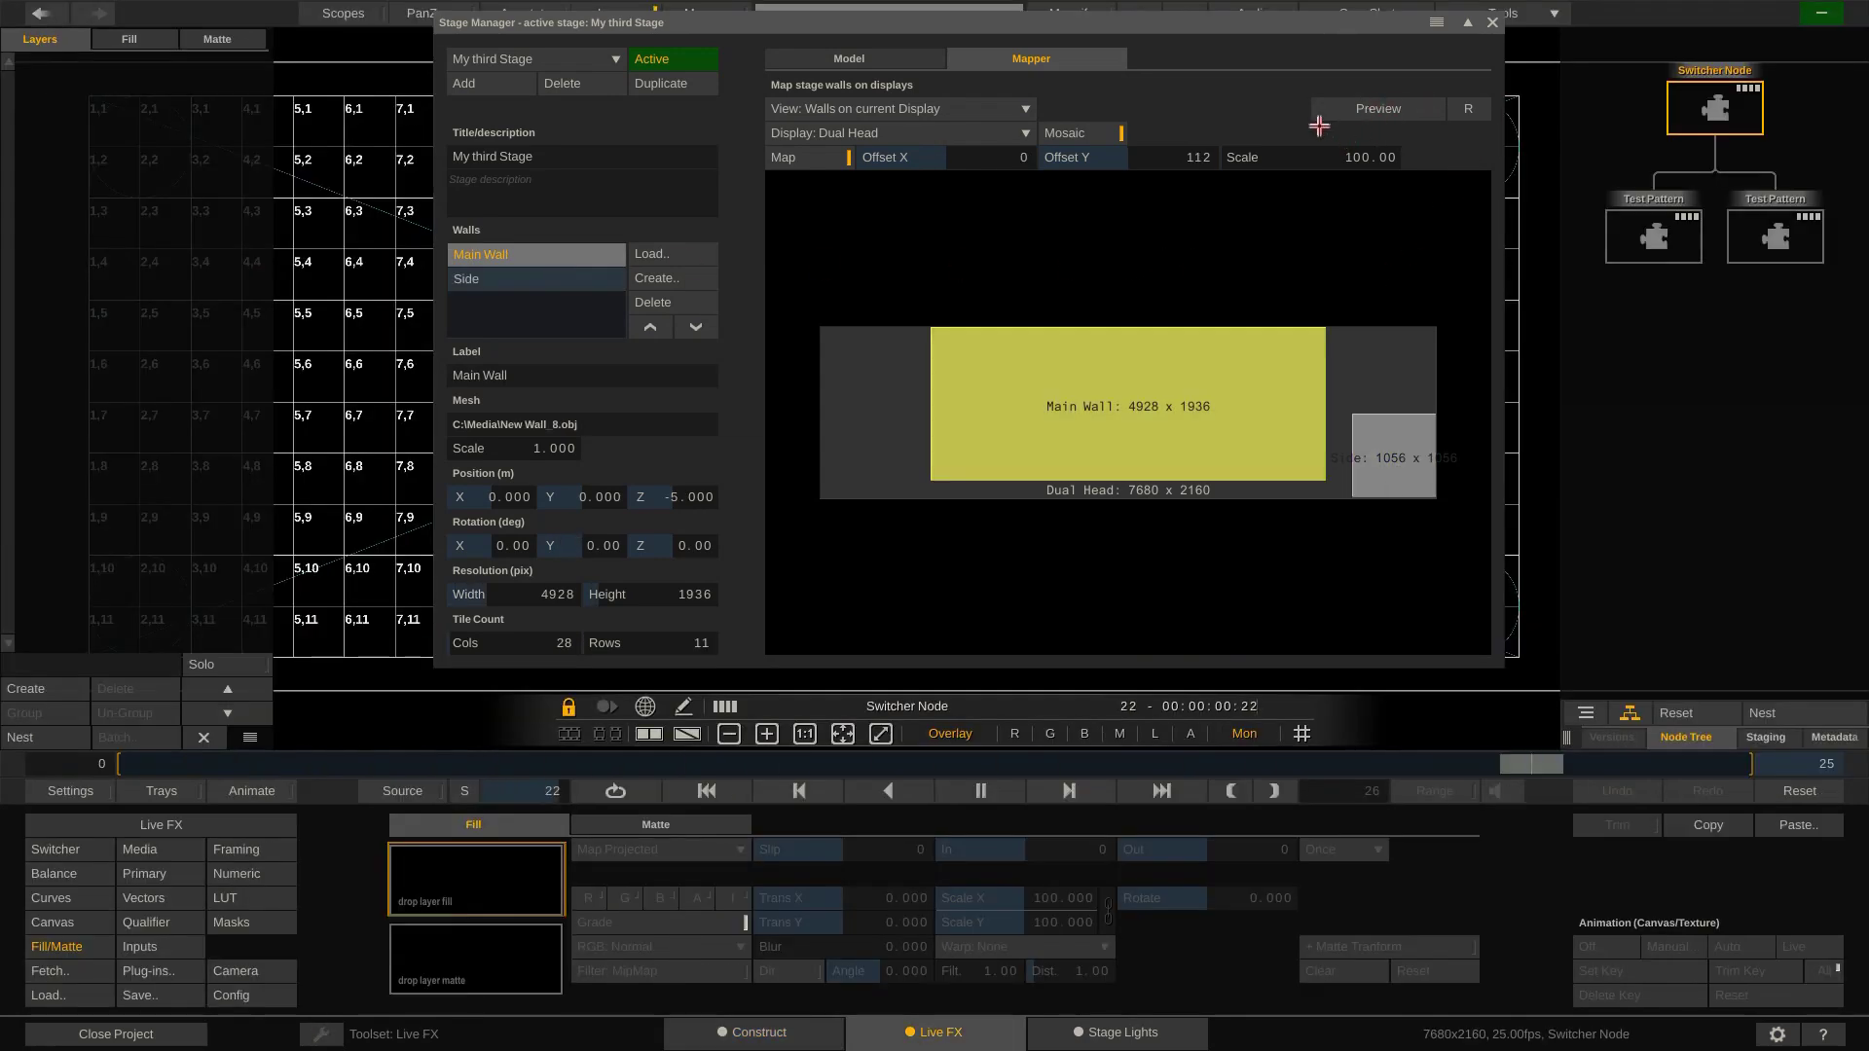
mouse_move(1030, 28)
left_mouse_down()
mouse_move(1064, 159)
mouse_move(1010, 140)
mouse_move(1019, 48)
left_mouse_up()
double_click(1010, 140)
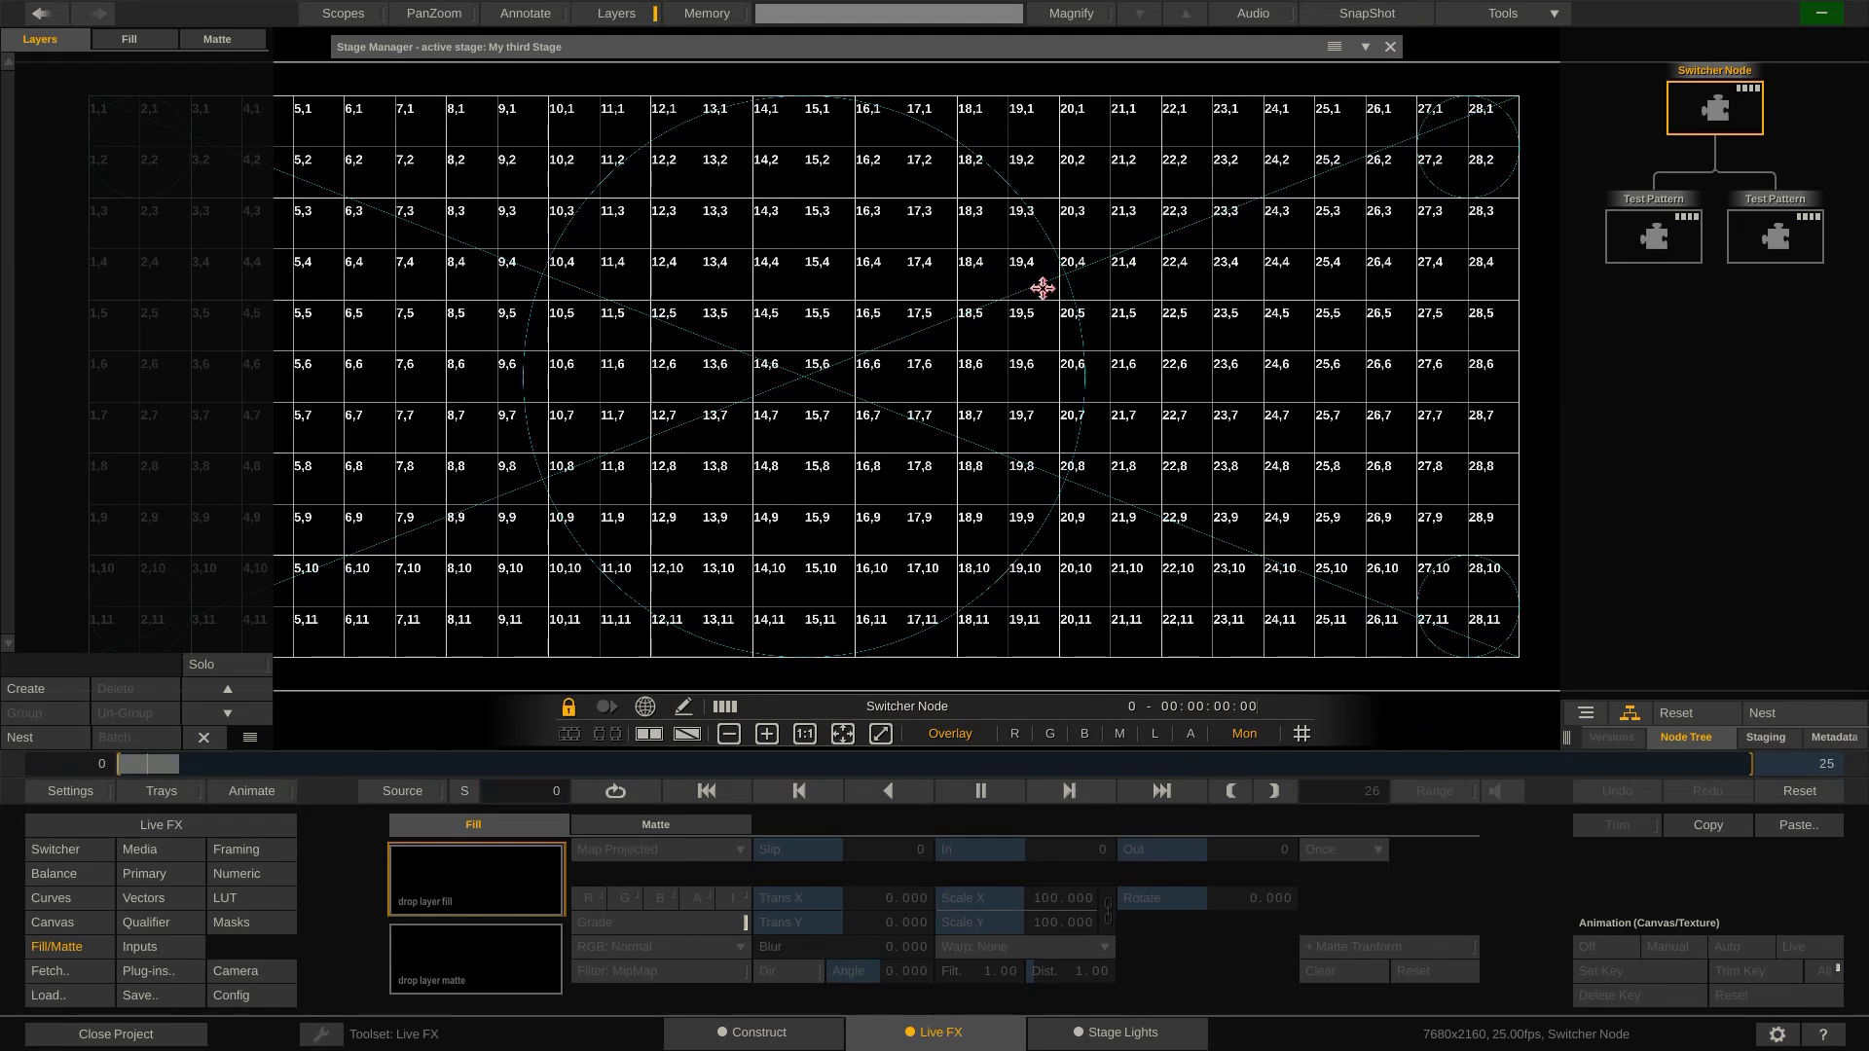
scroll(1038, 292, "down", 2)
scroll(913, 324, "up", 5)
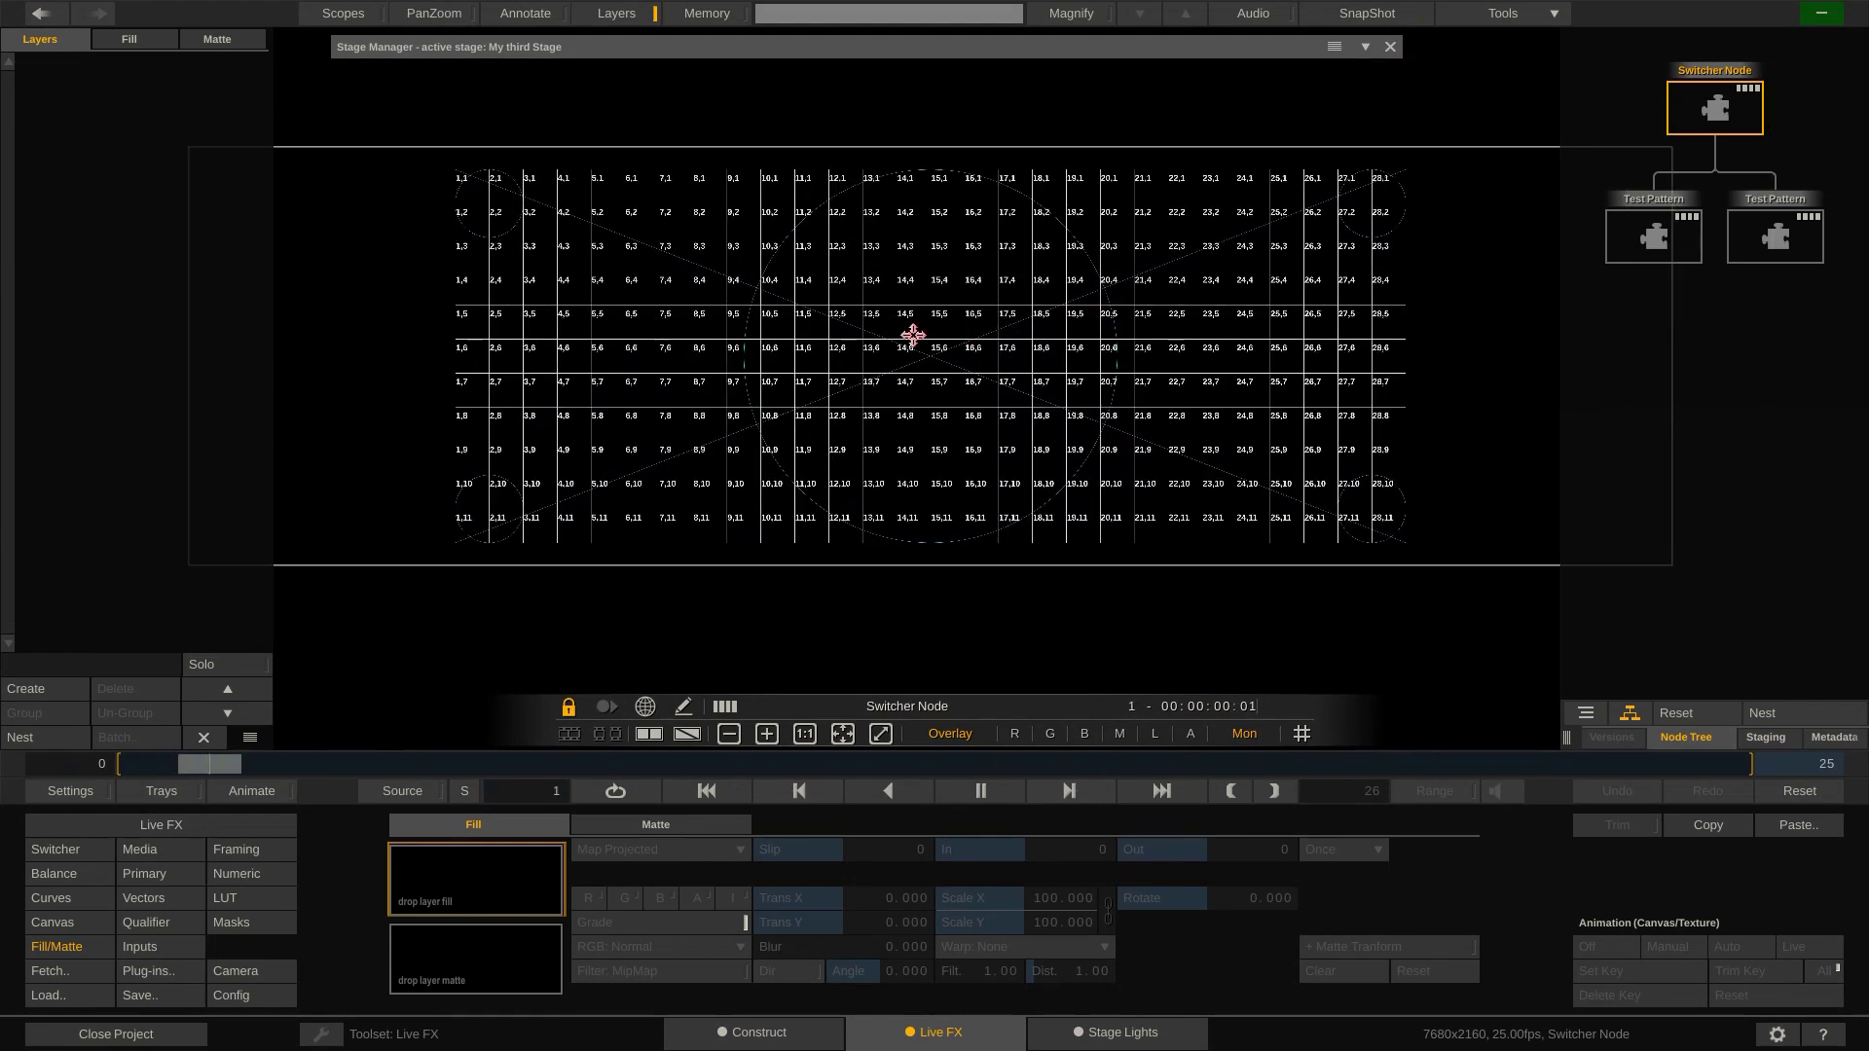
left_click_drag(1089, 419, 1006, 363)
scroll(1228, 421, "down", 3)
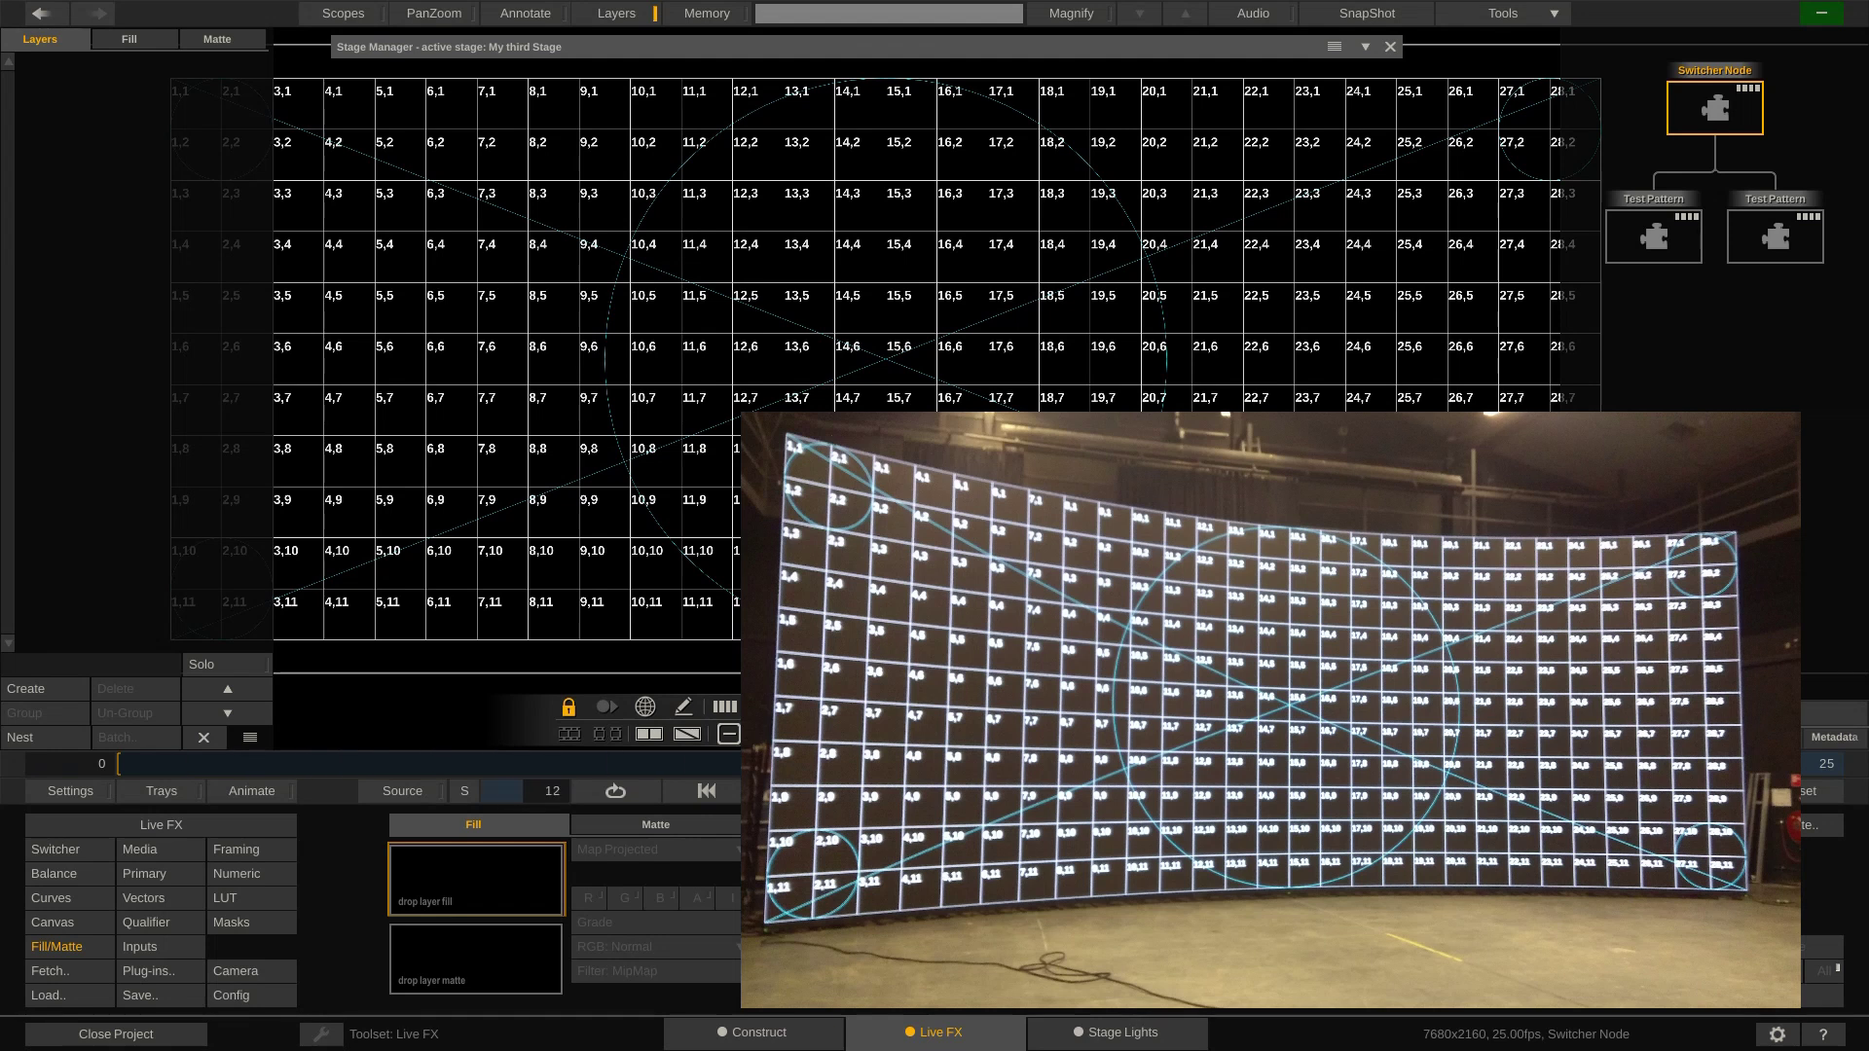
left_click(1154, 48)
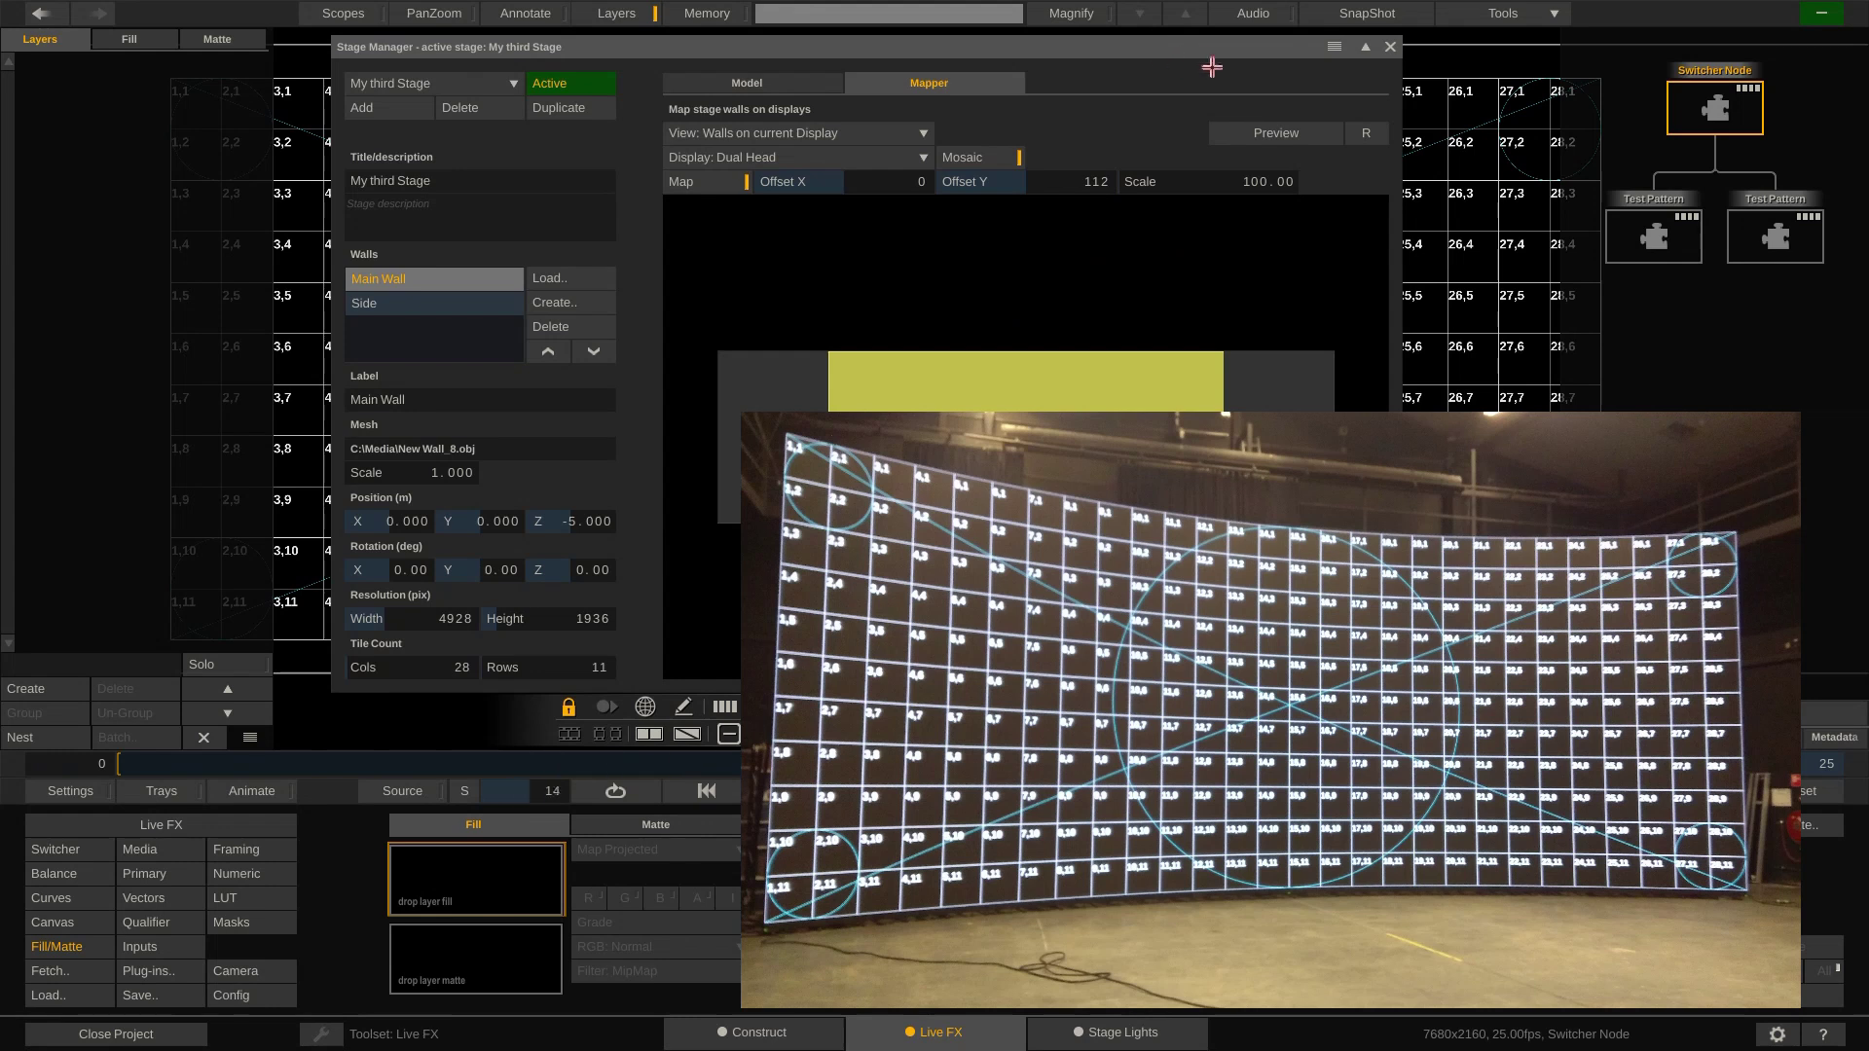
left_click_drag(1181, 51, 1177, 63)
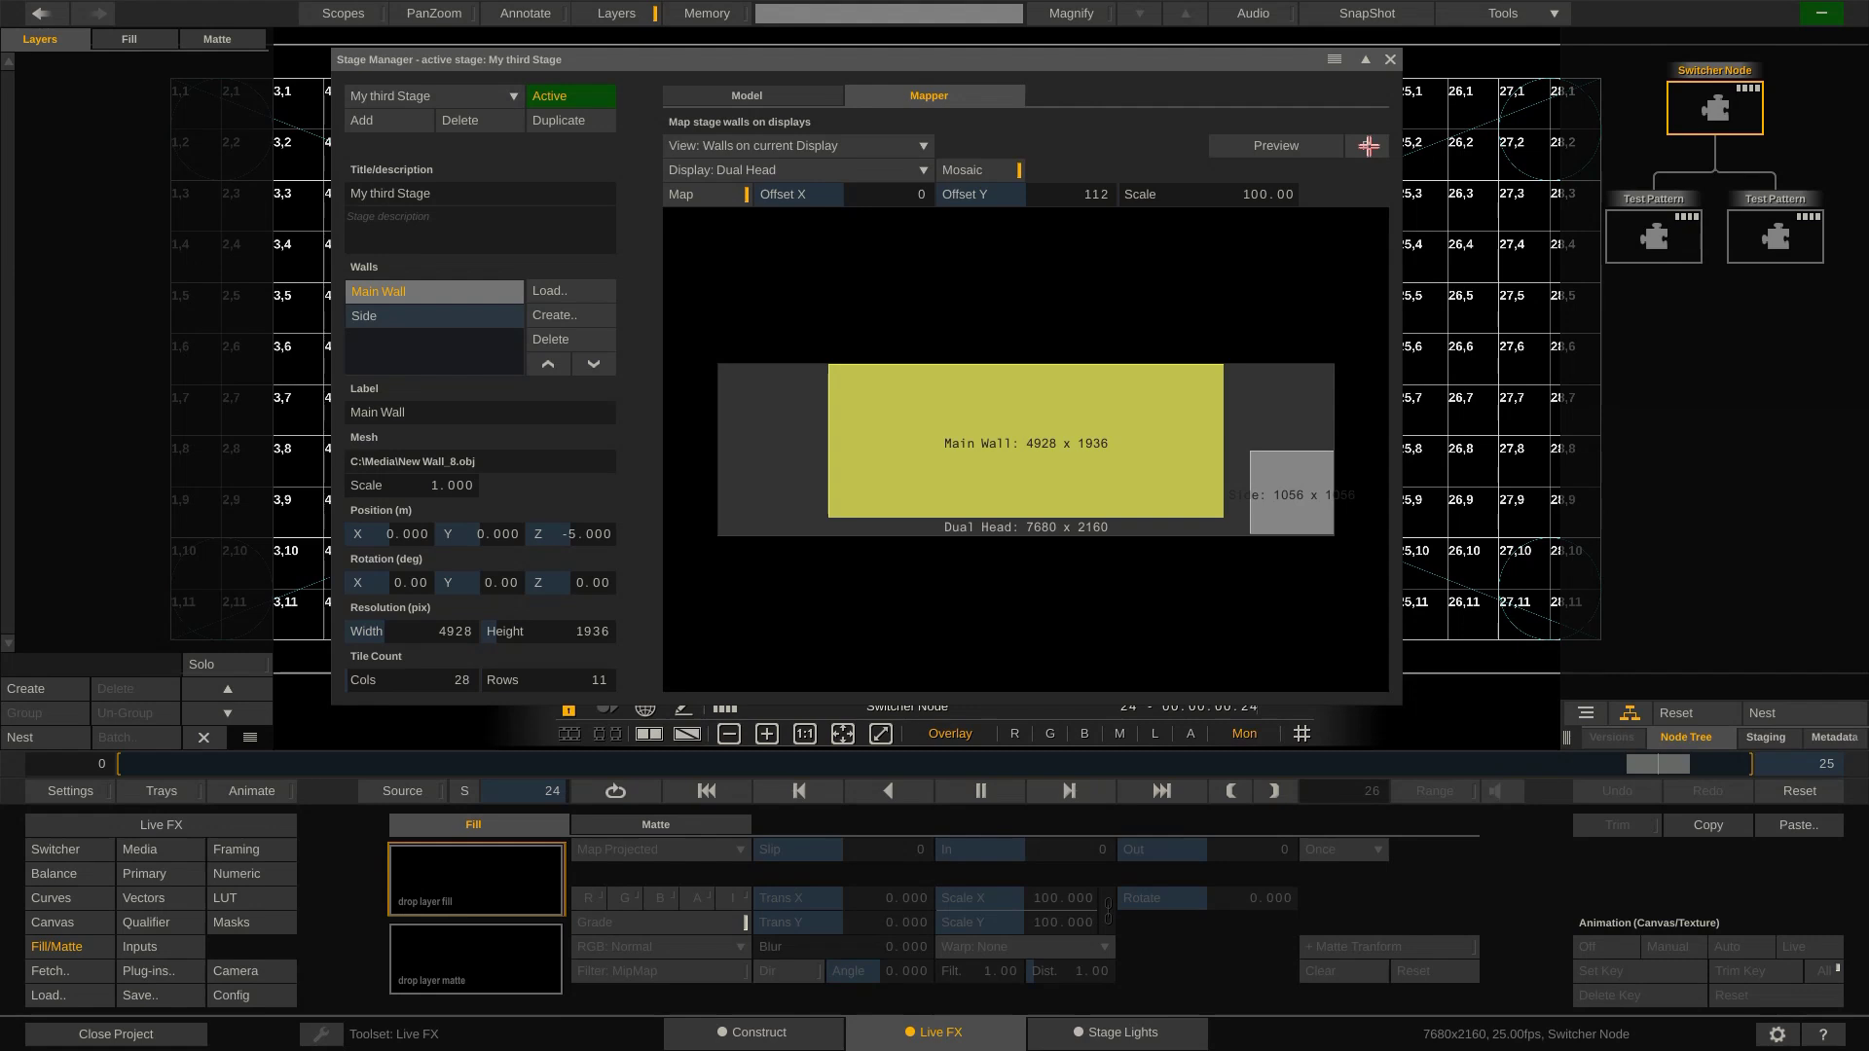
Step: Return to Construct and start a new projection composition with the 360 panorama clip as media
key("ctrl+1")
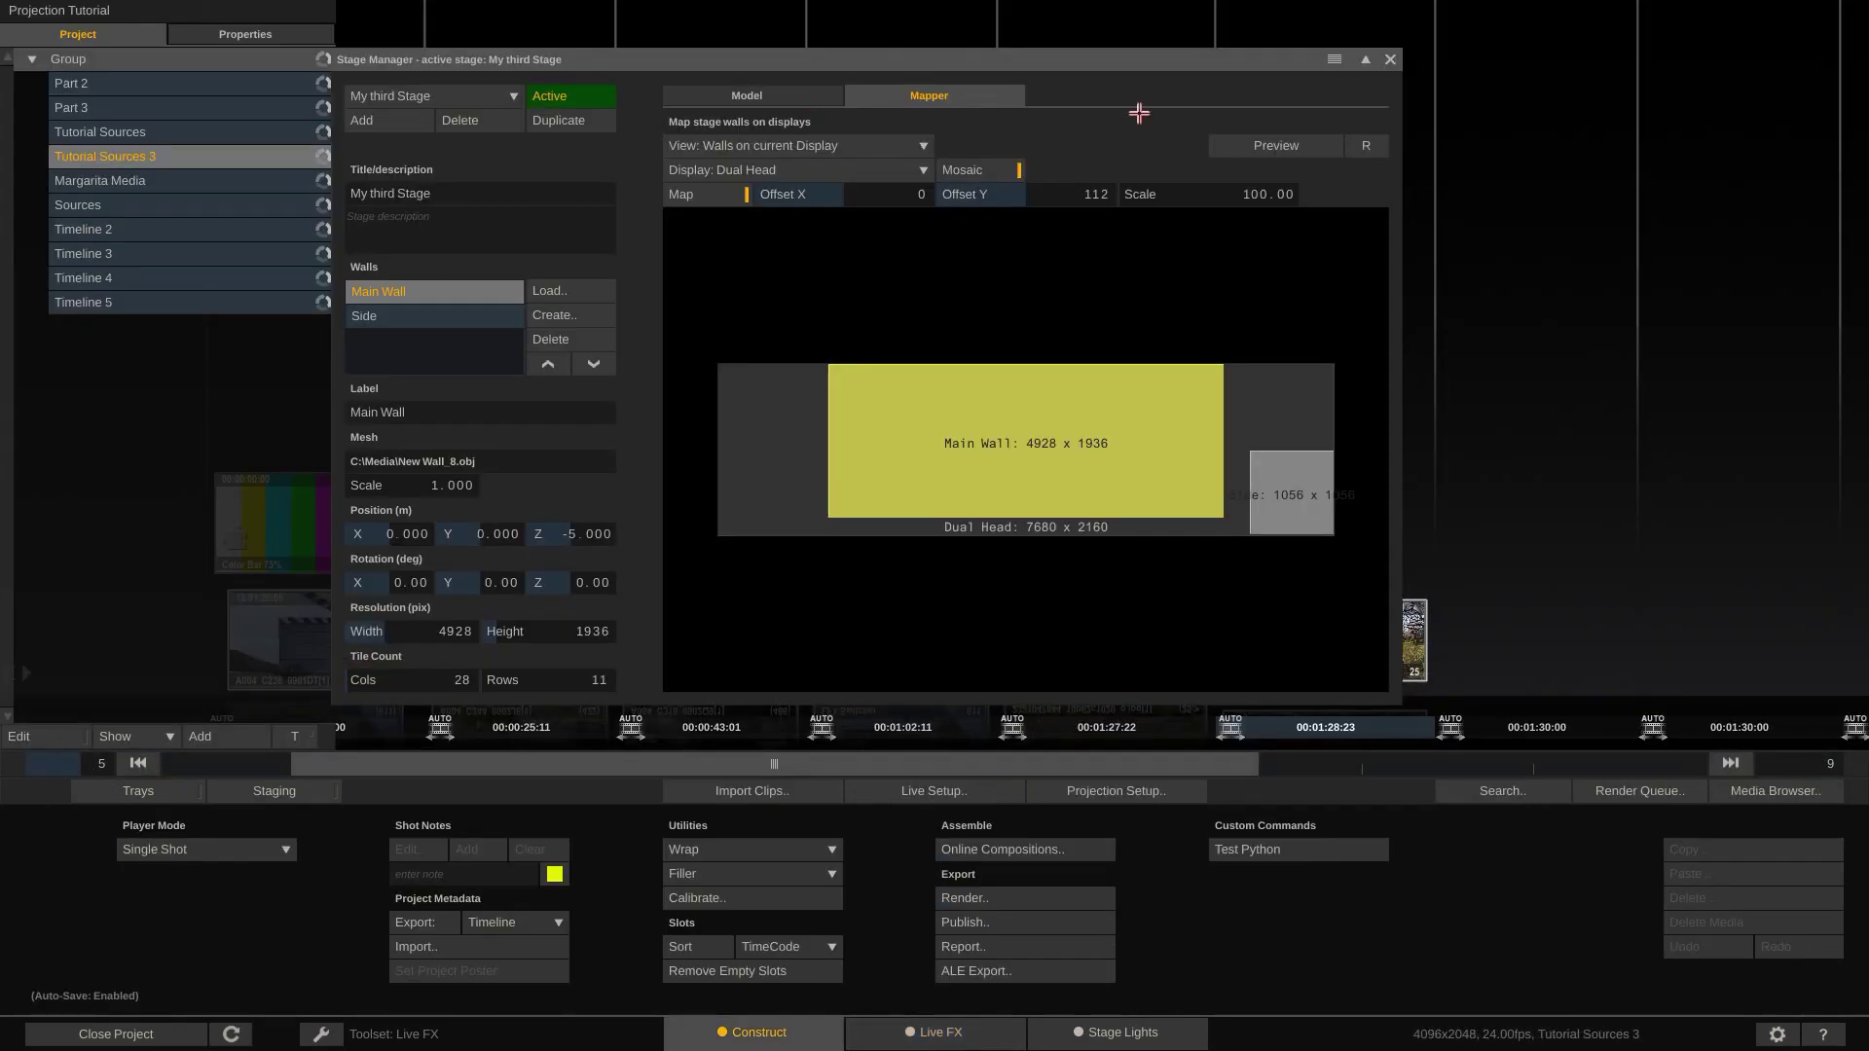
left_click(1390, 62)
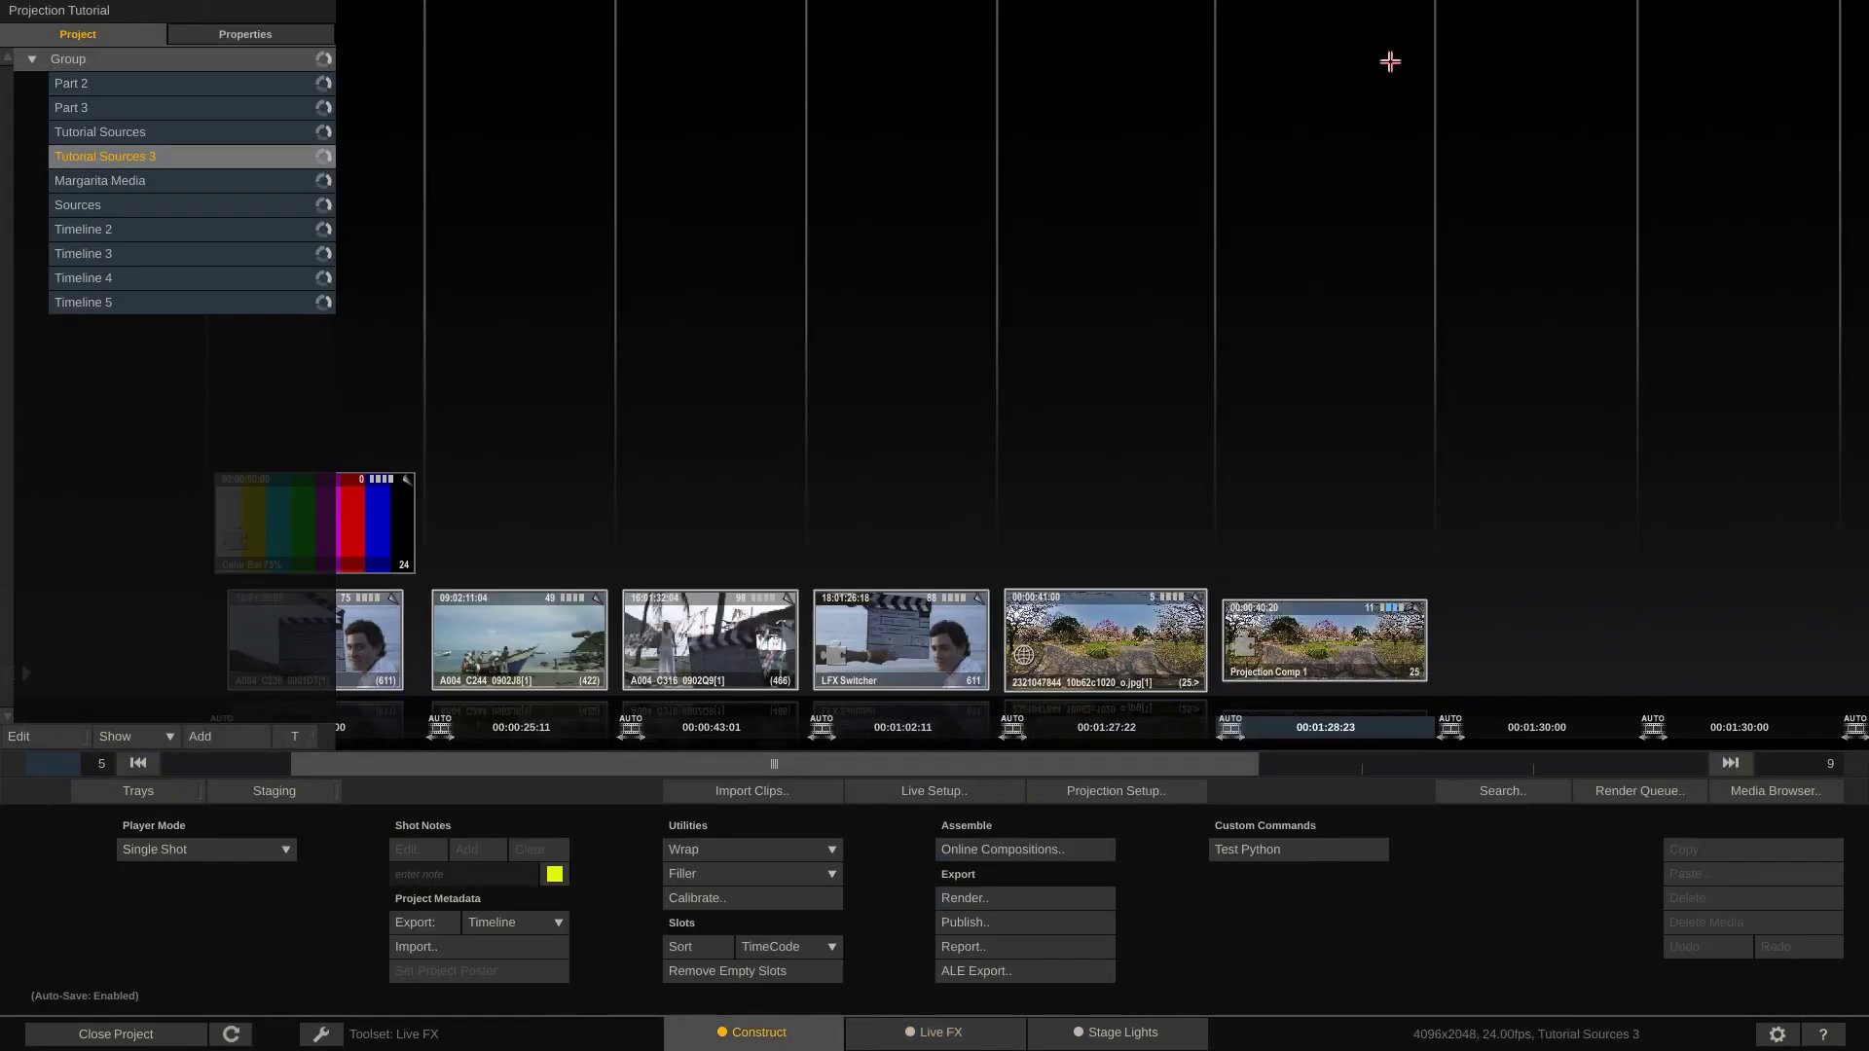
left_click(1137, 794)
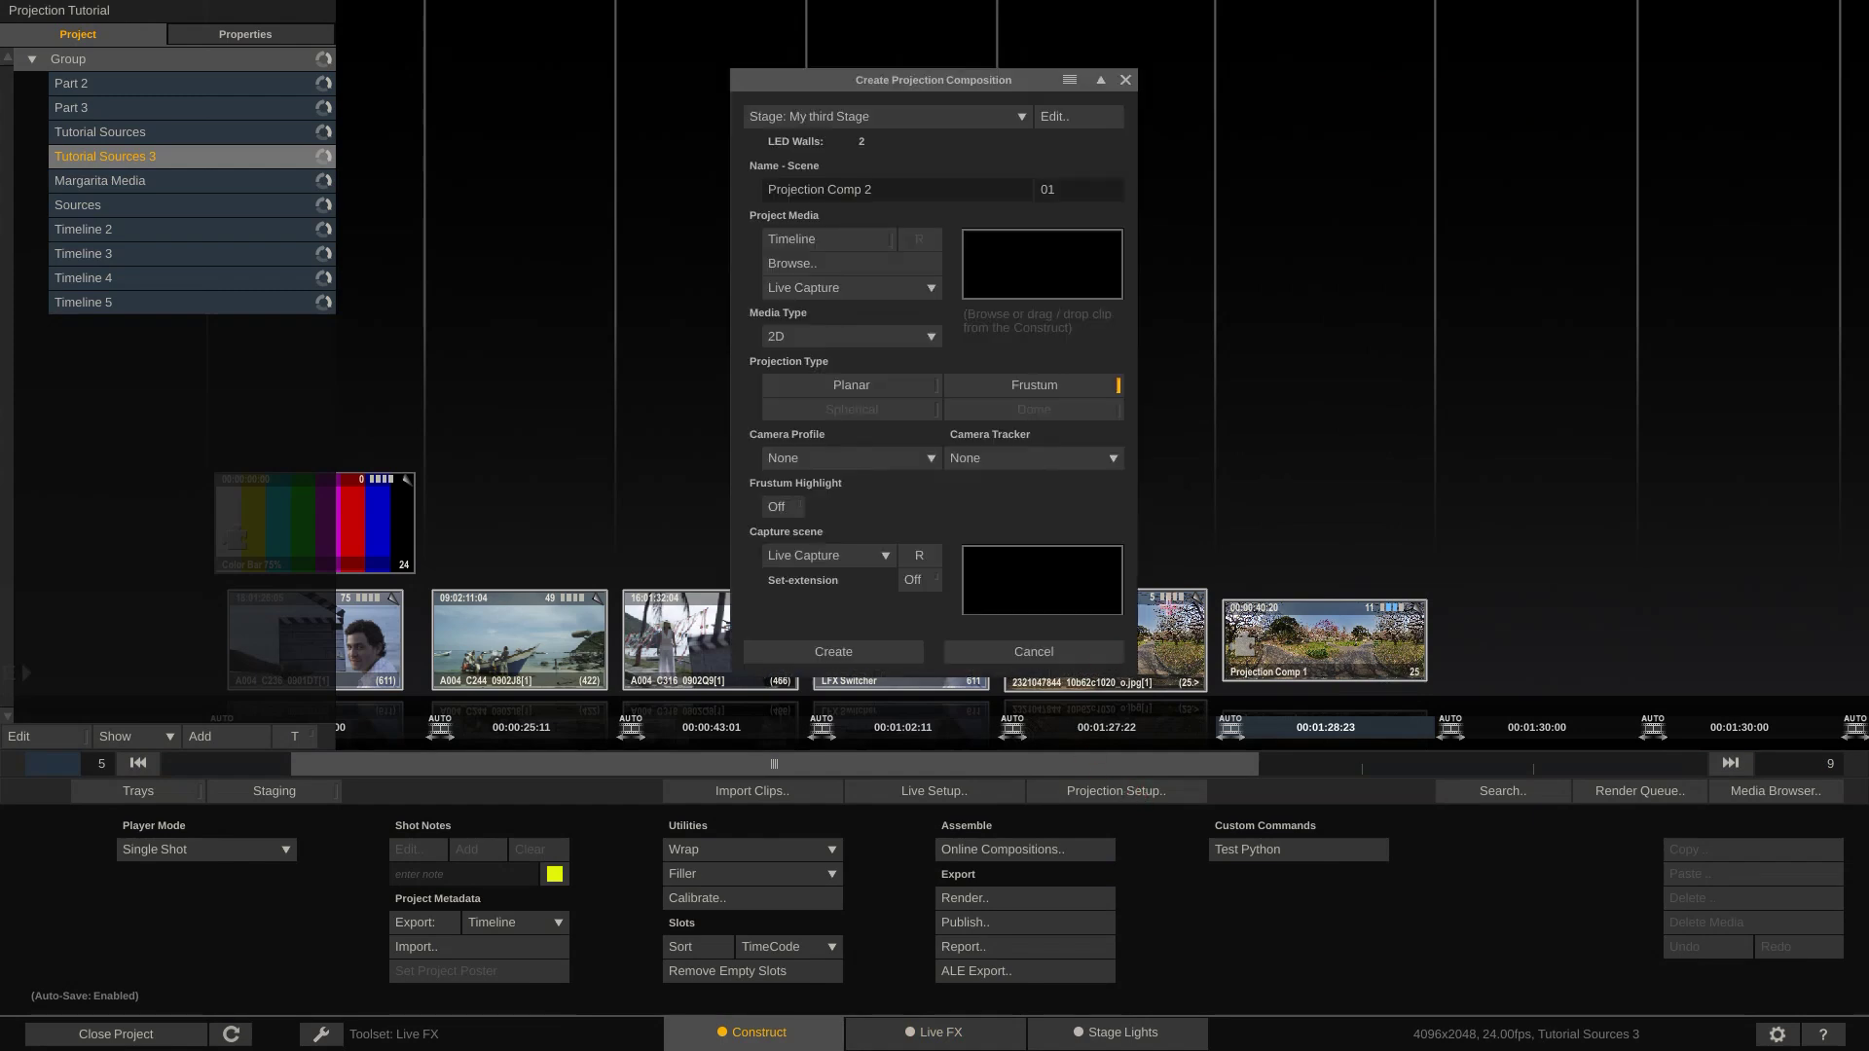
left_click_drag(1168, 623, 1057, 262)
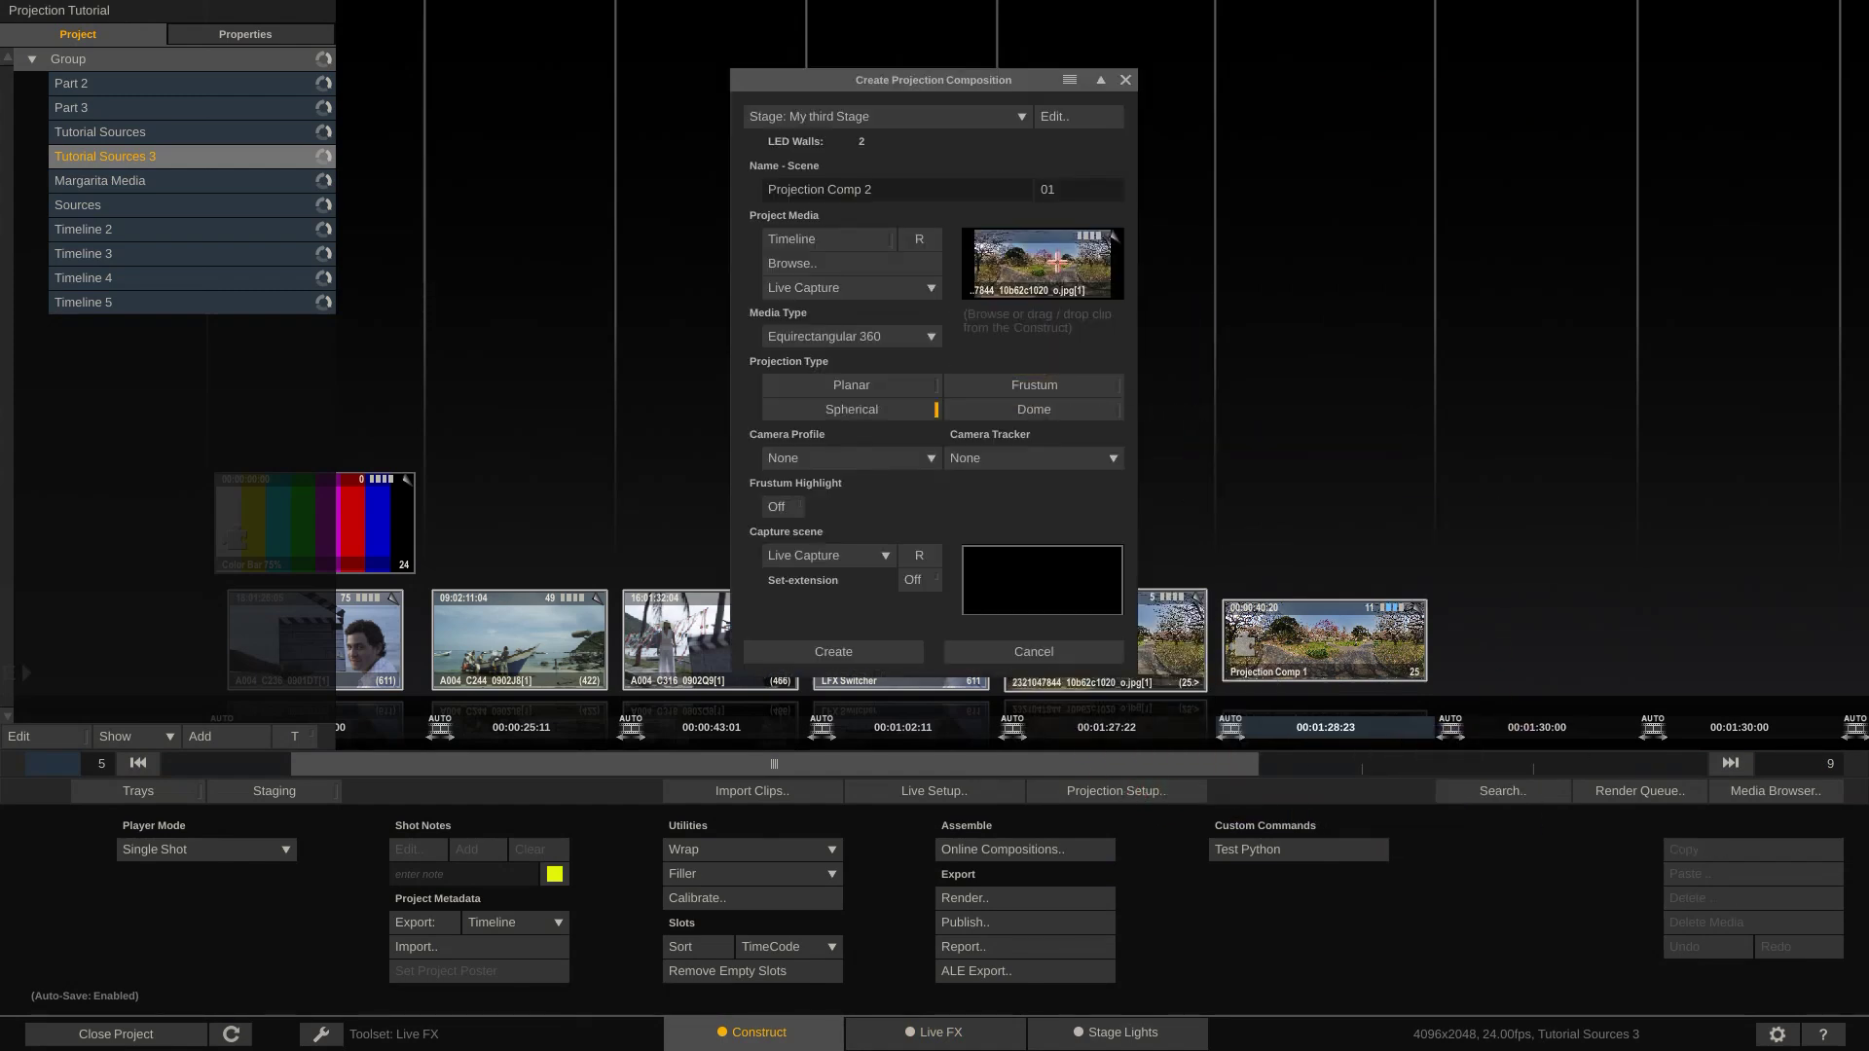
Step: Choose FreeD Tracker and Camera Profile 2, then create Projection Comp 2
left_click(1009, 459)
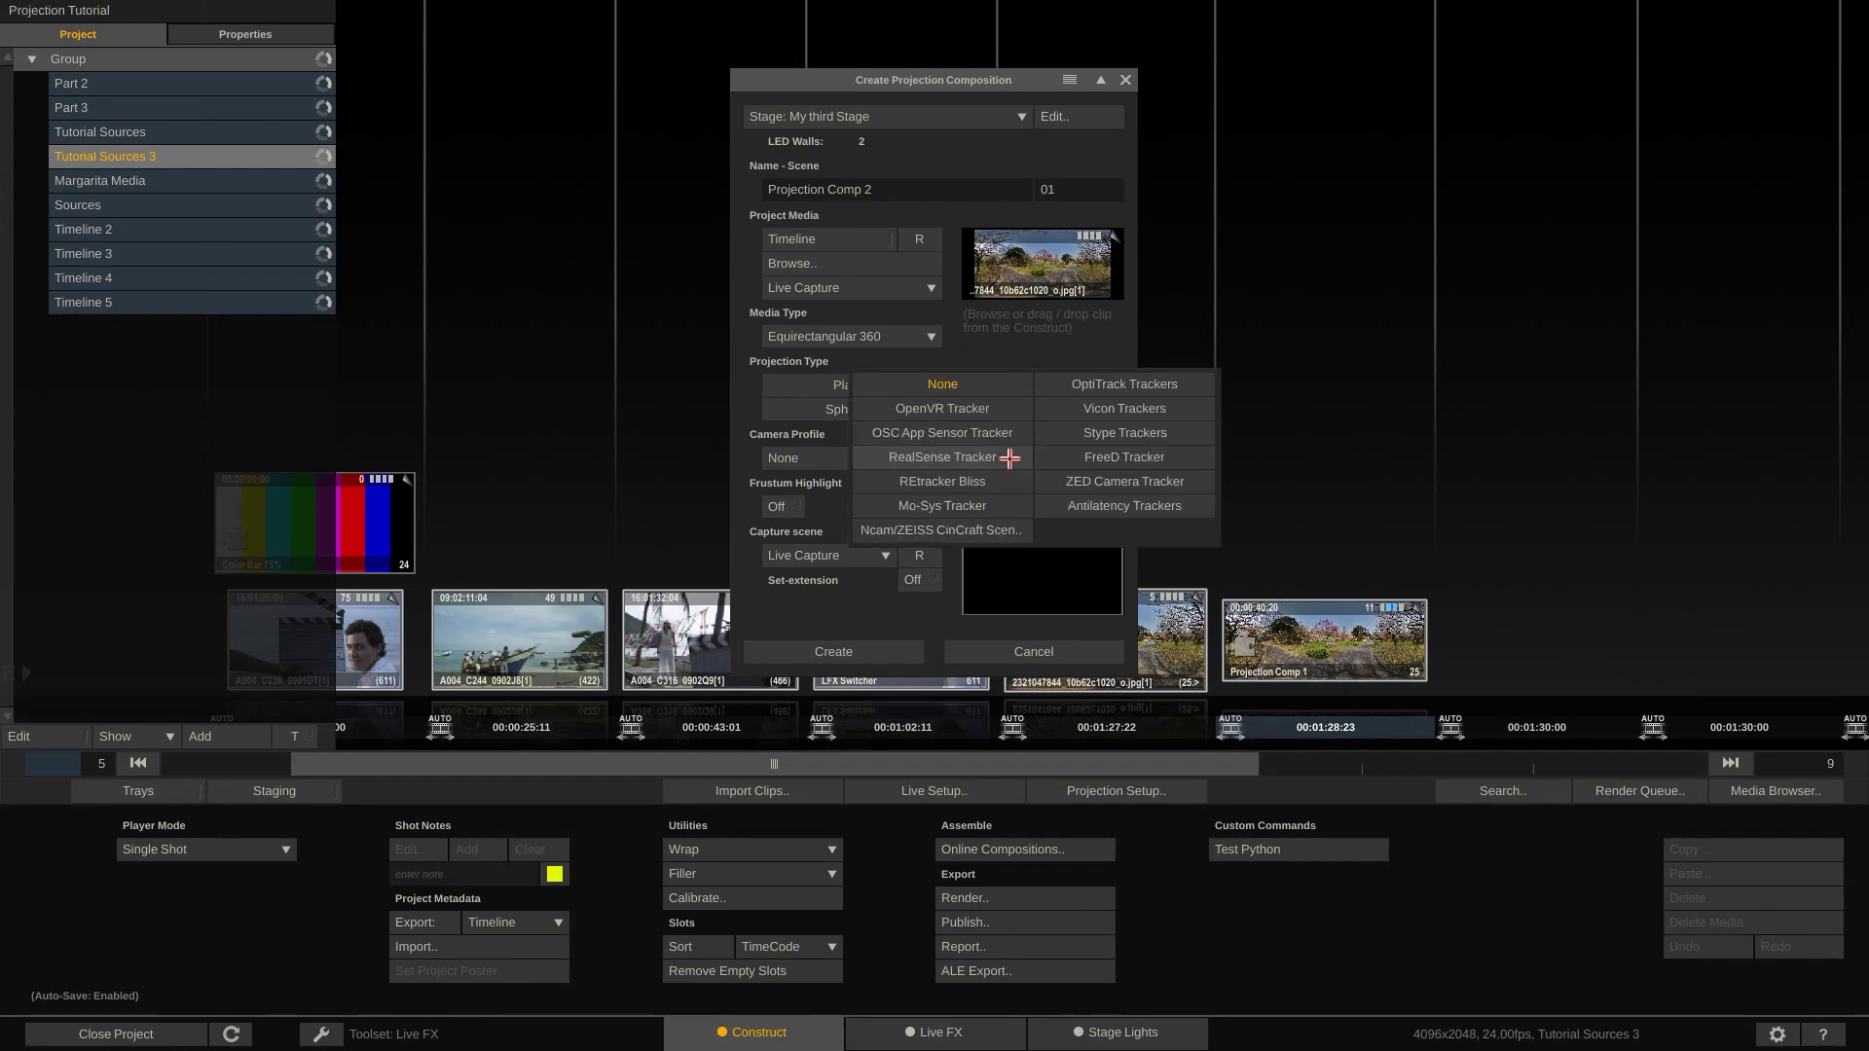
left_click(1118, 461)
left_click(875, 453)
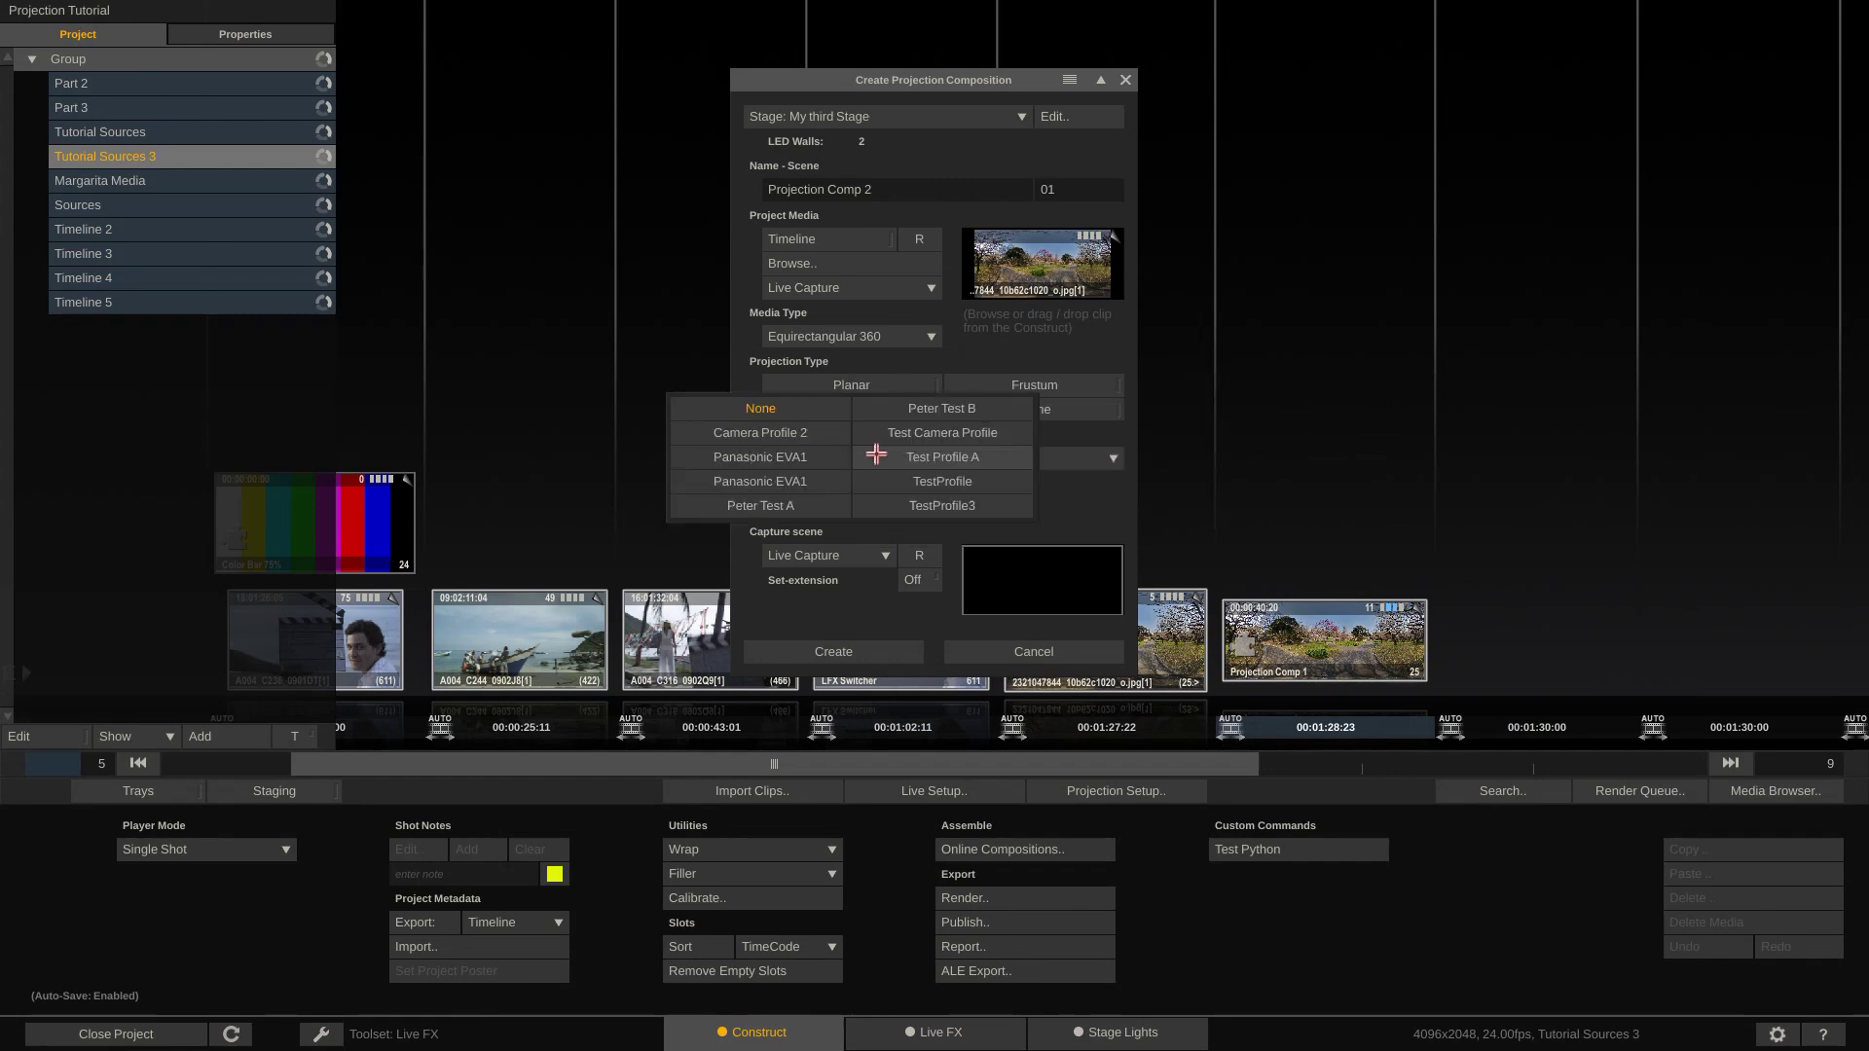
left_click(779, 432)
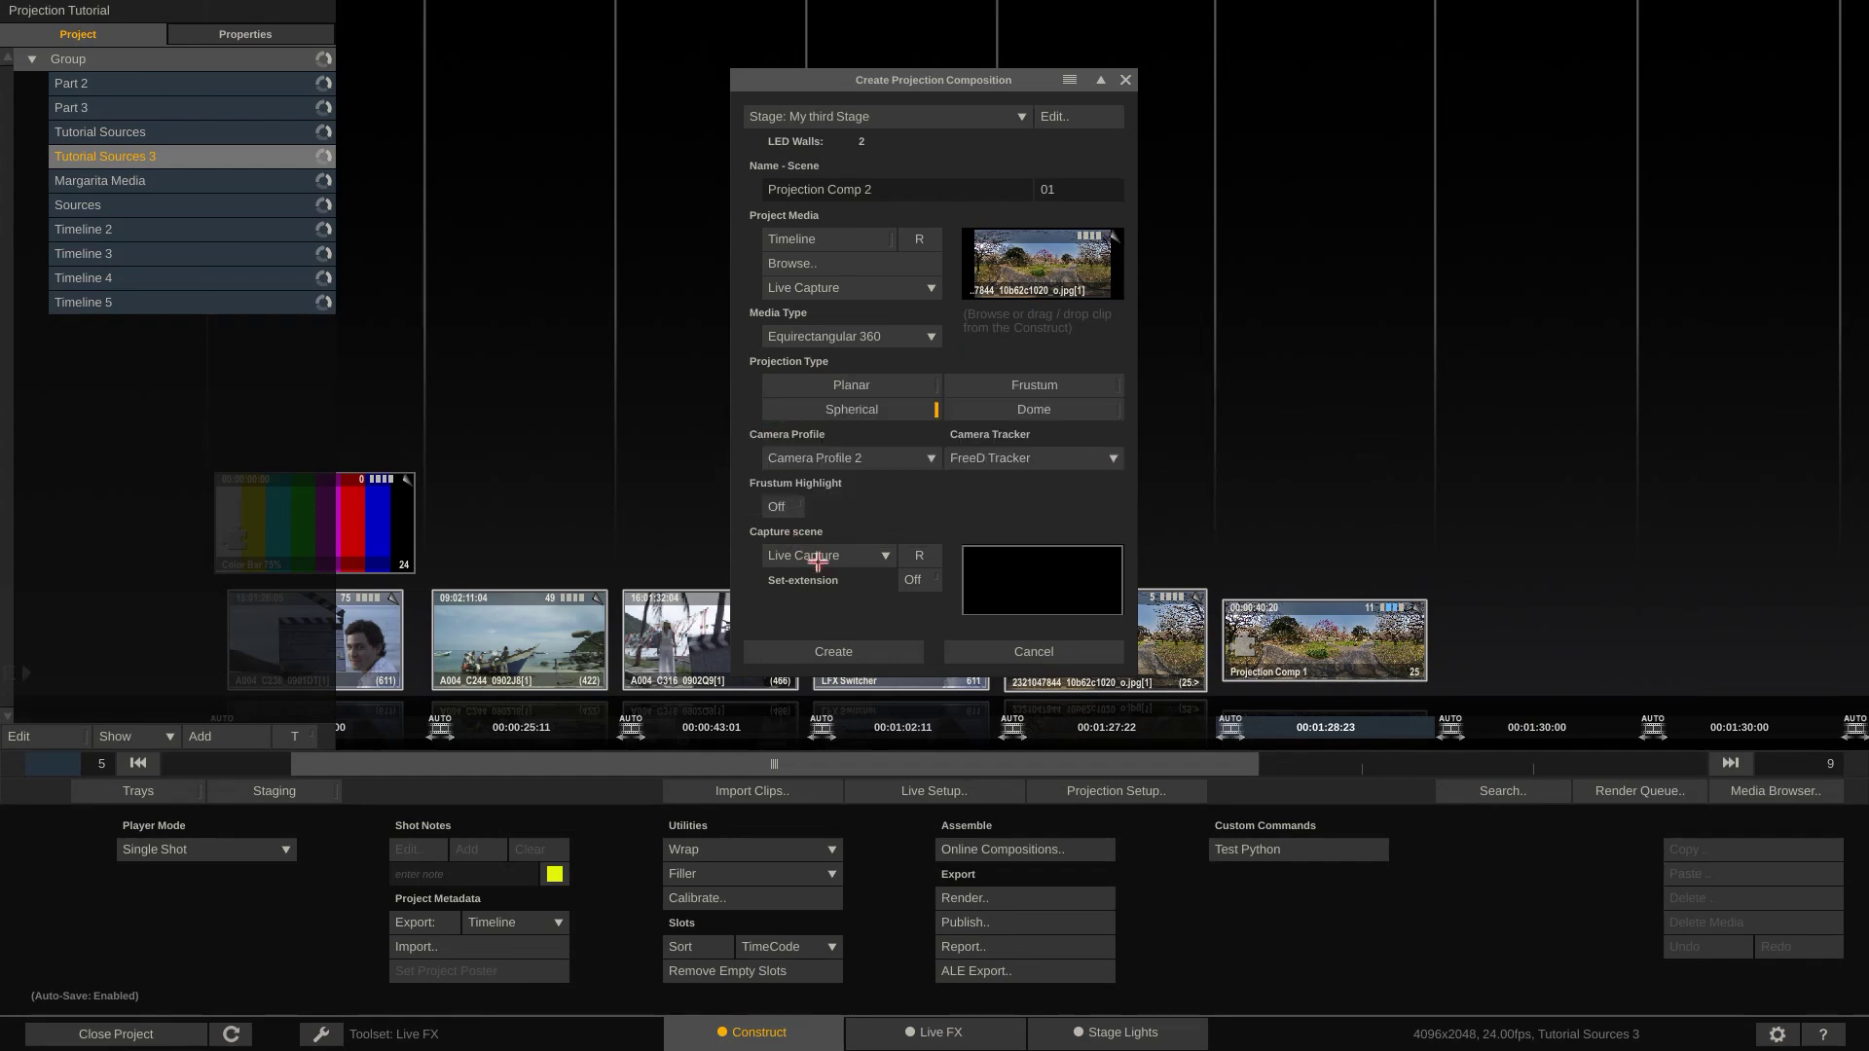
left_click(870, 656)
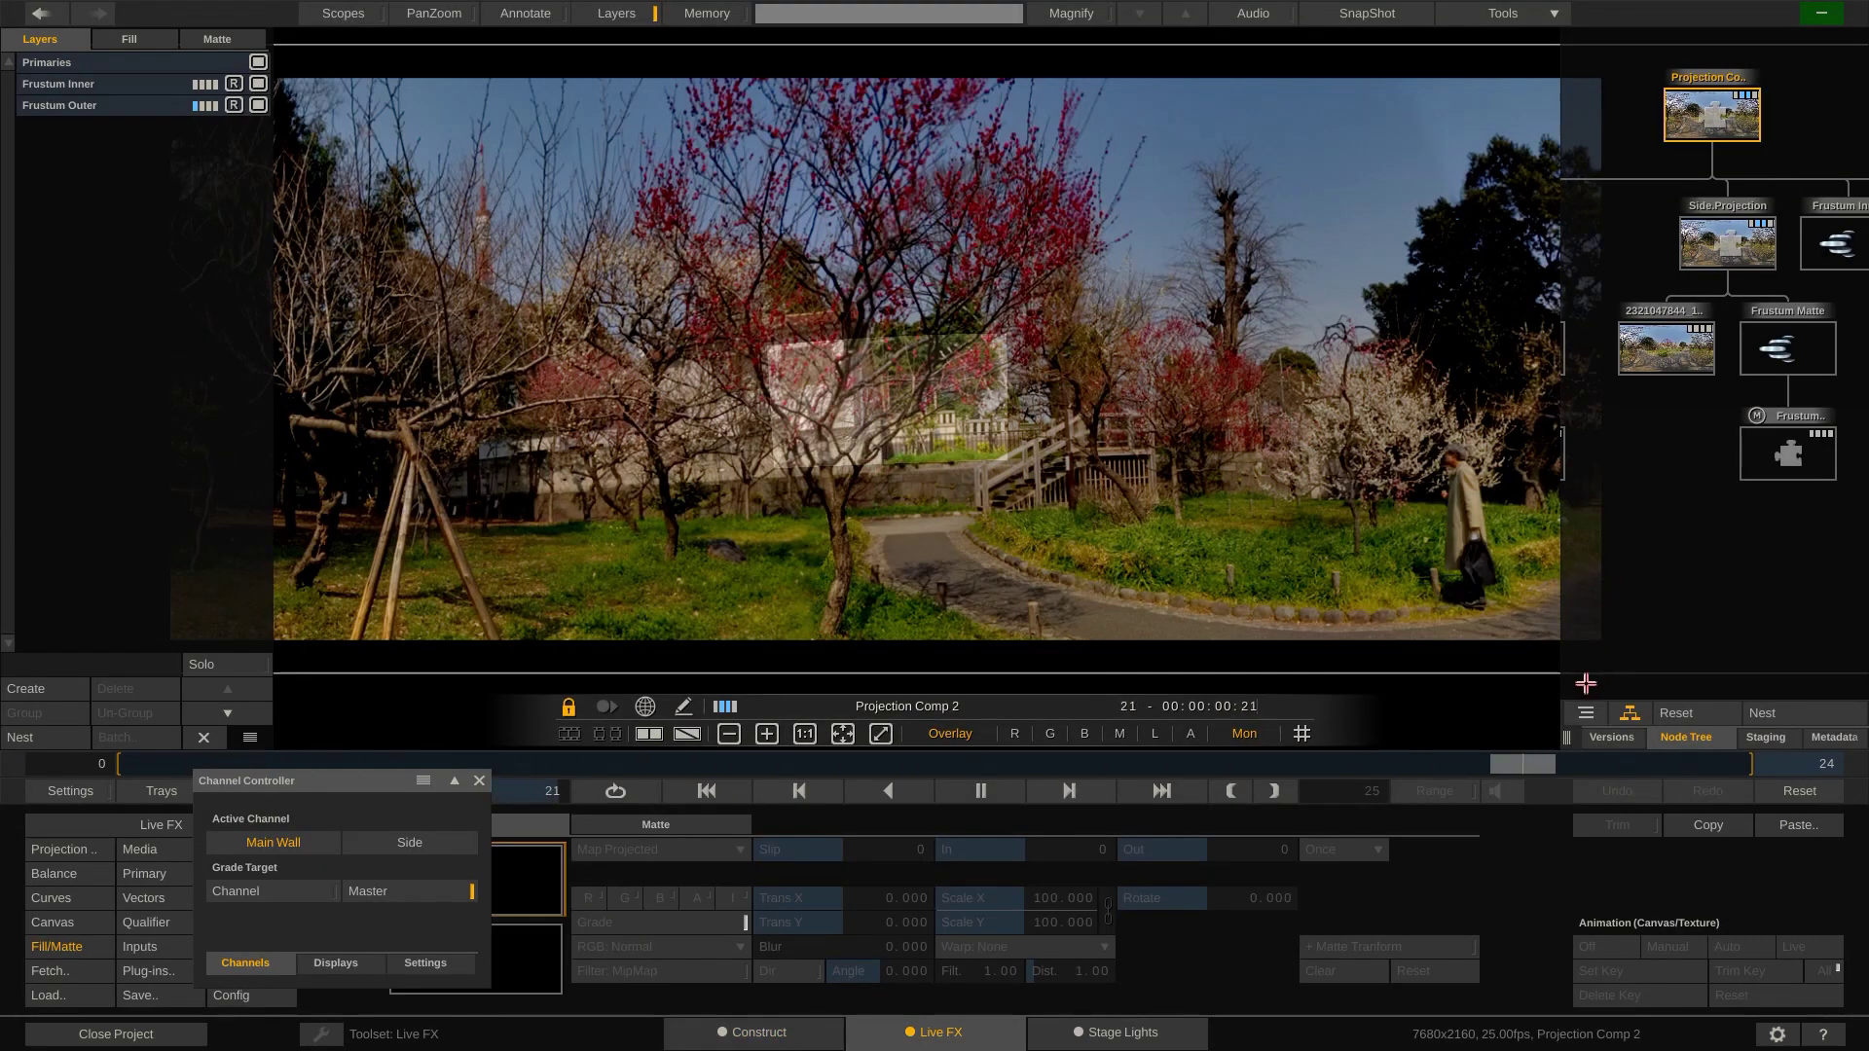
Step: Widen and pan the node graph to see all nodes, and close the channel controller
left_click_drag(1499, 737, 1321, 737)
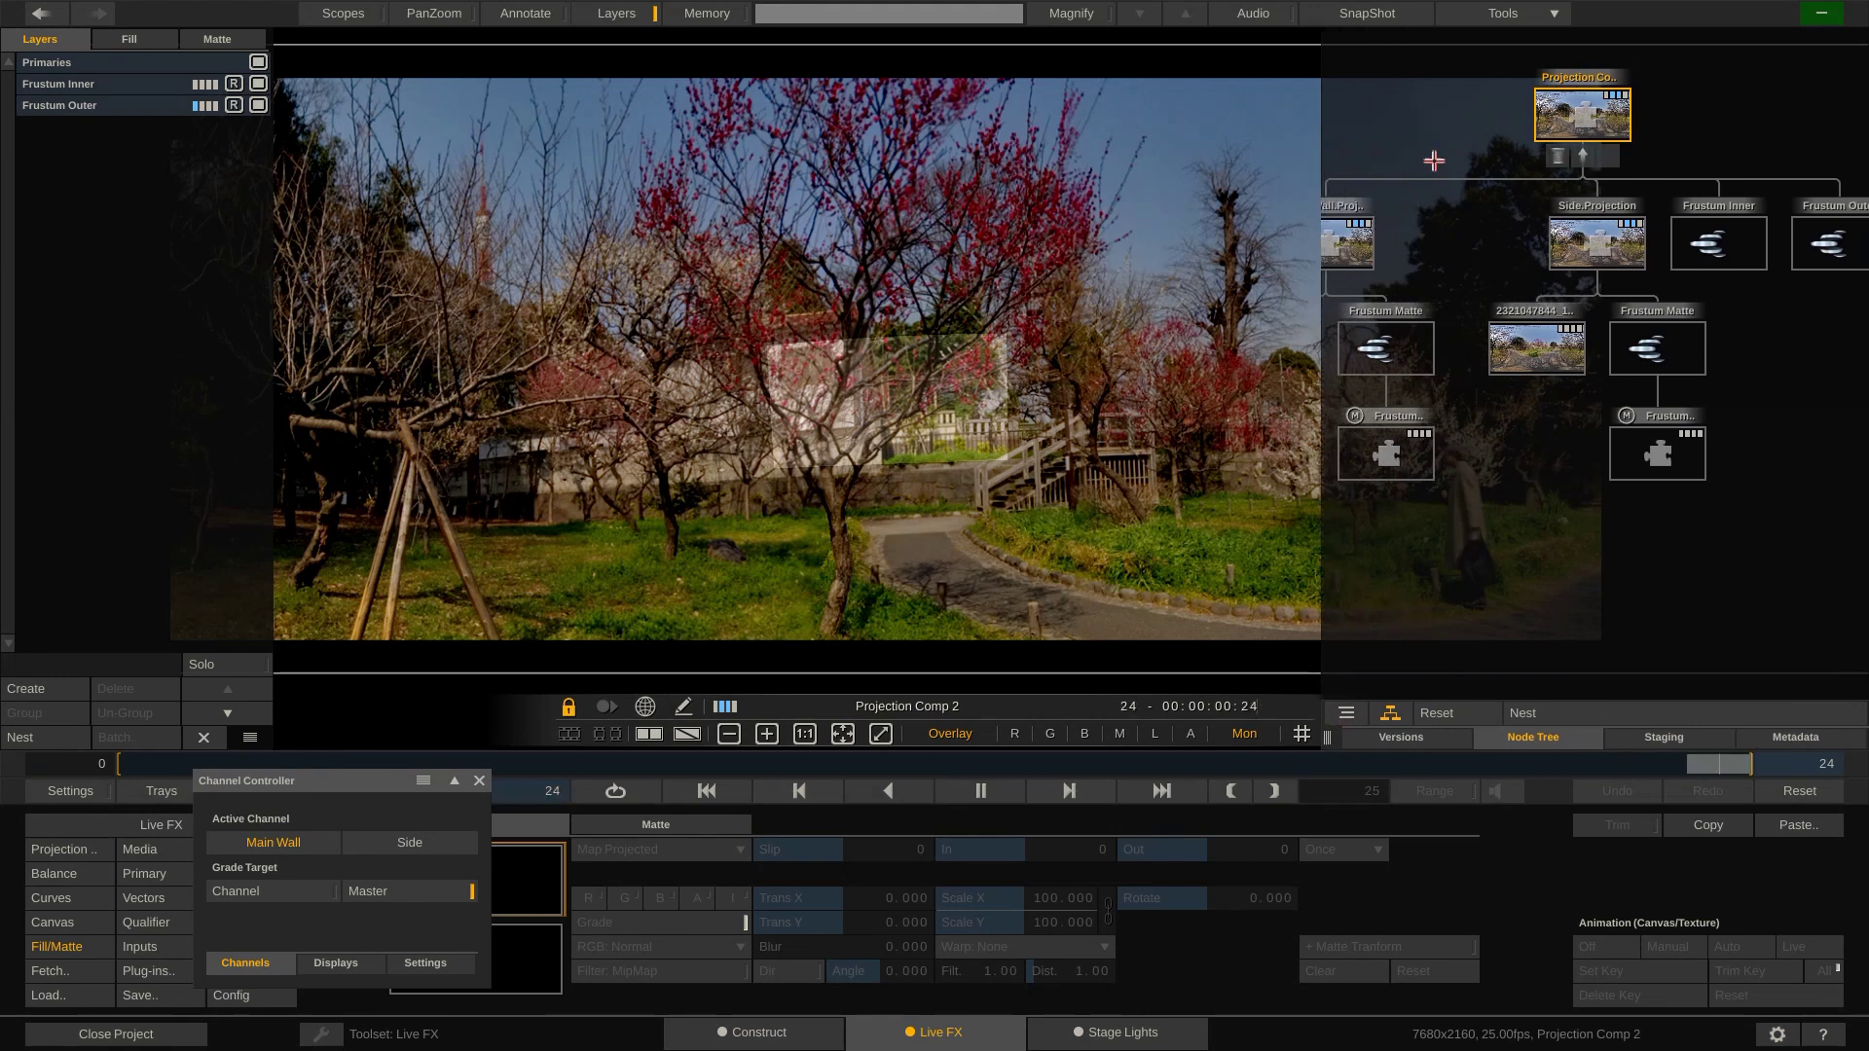
left_click_drag(1529, 458, 1594, 474)
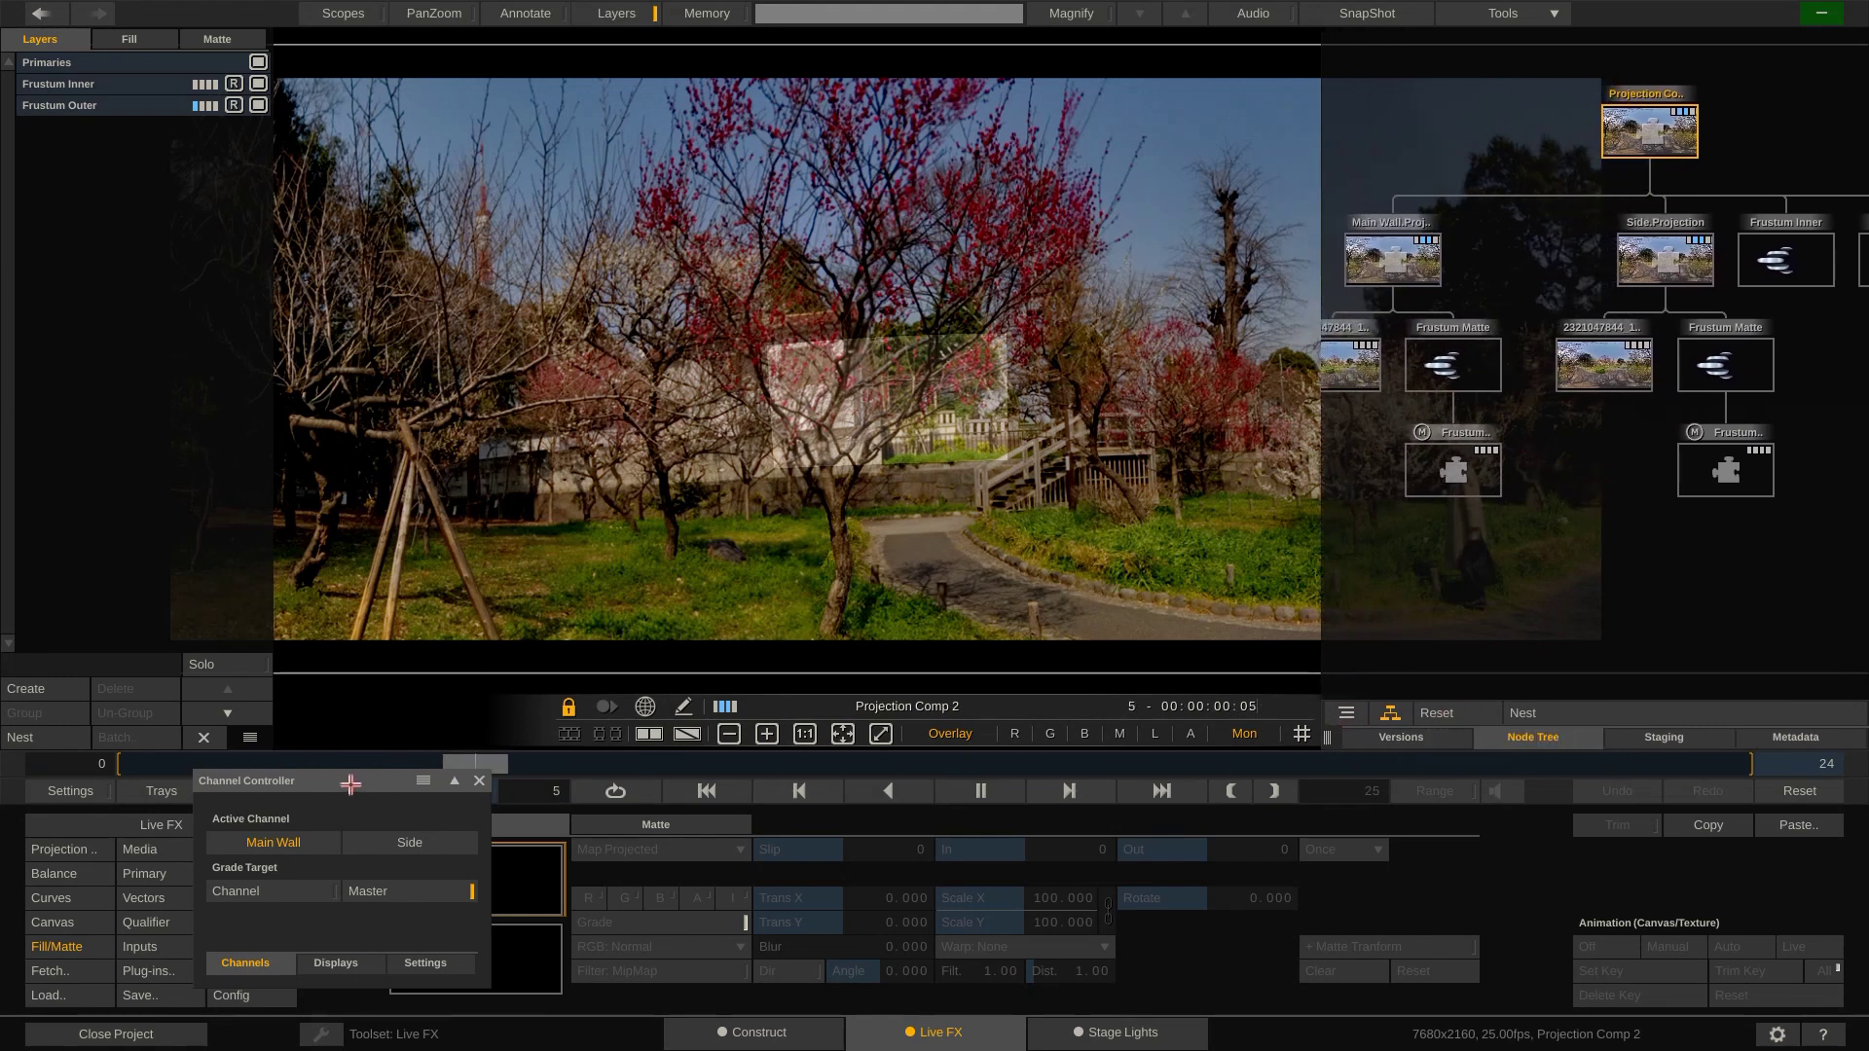
left_click(478, 780)
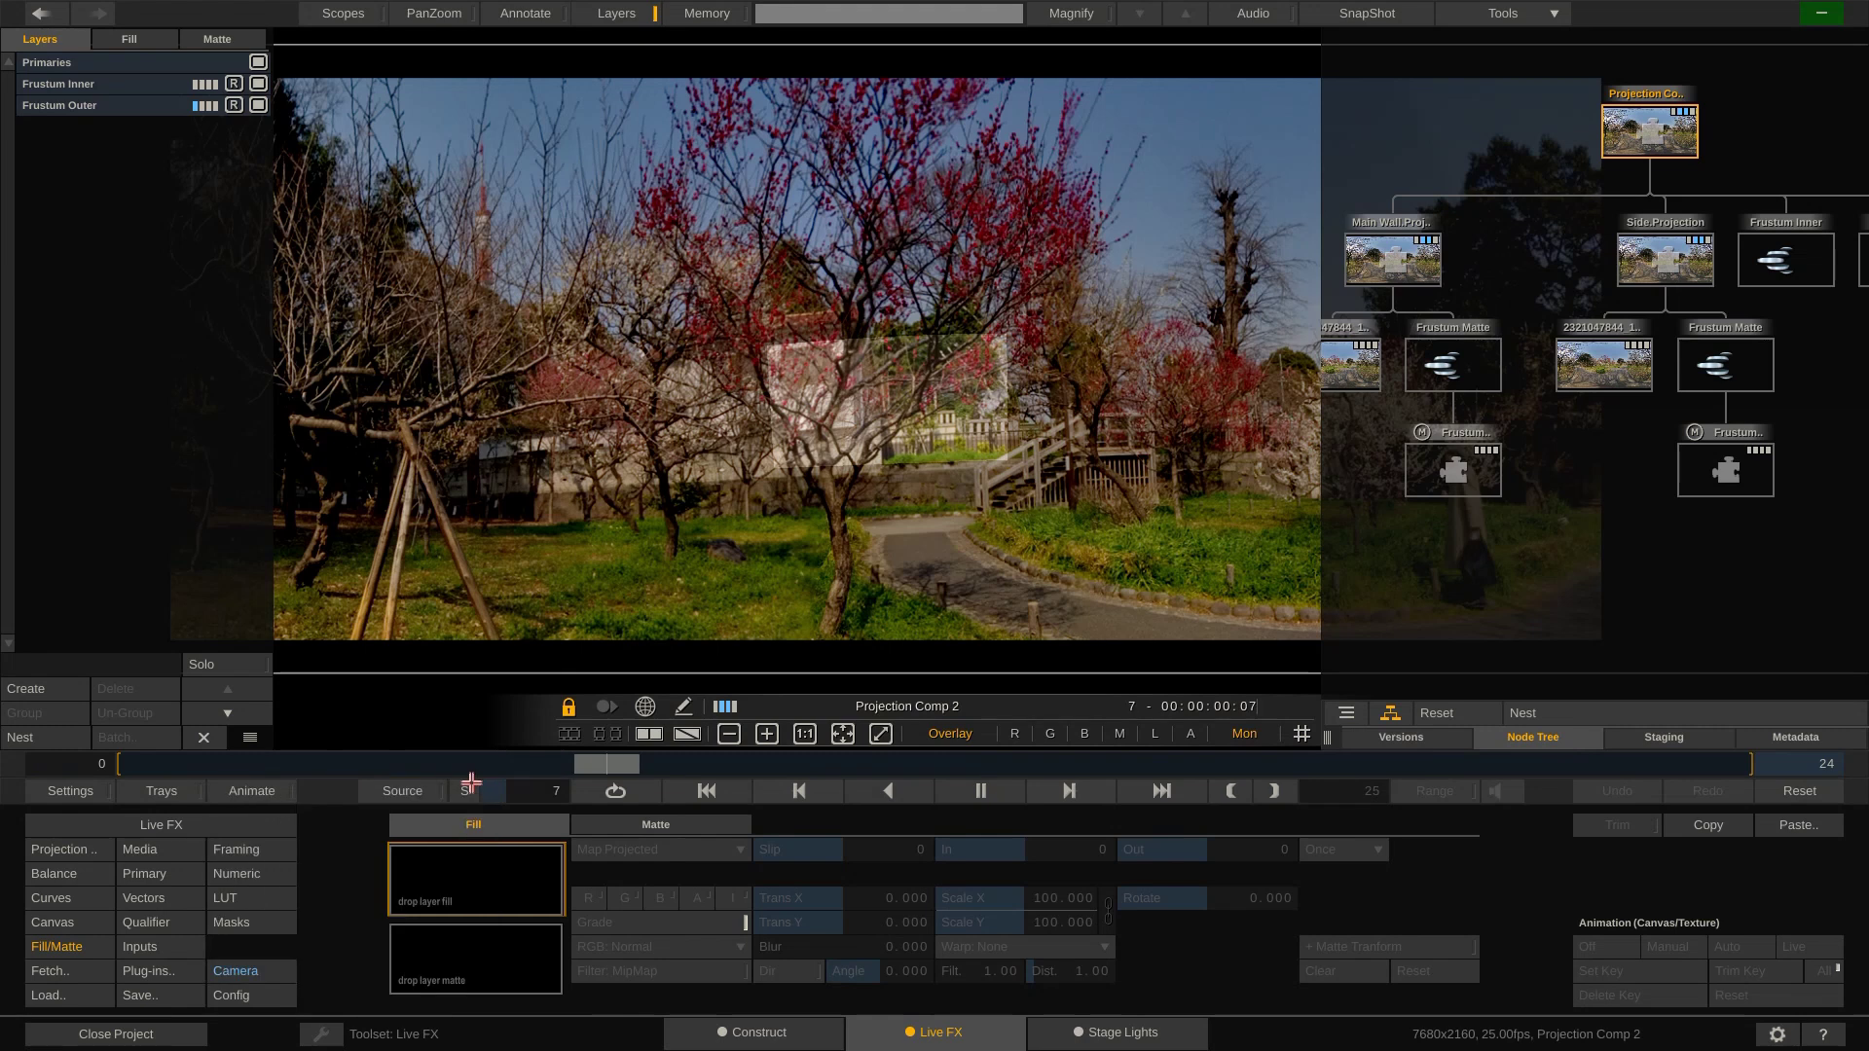
Step: Reopen the Channel Controller from Setup and set Split View on the Displays tab to Stage Mosaic
left_click(146, 824)
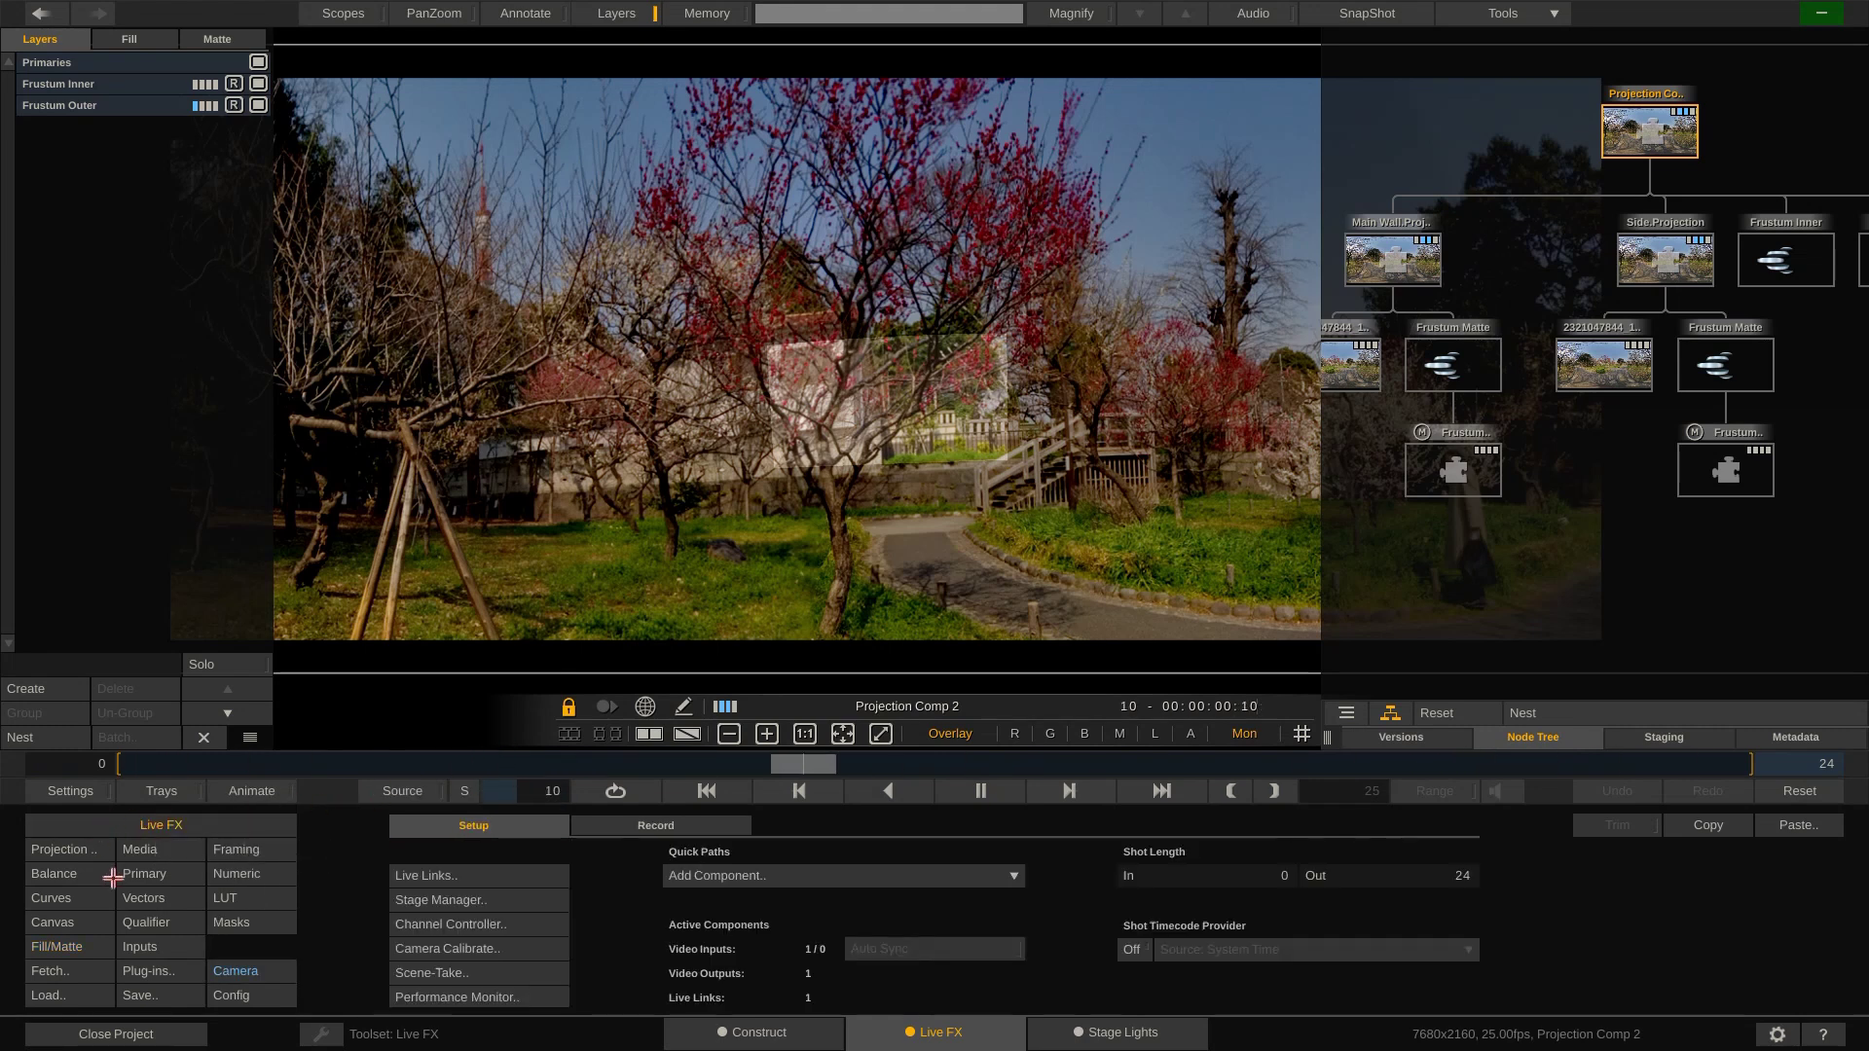
left_click(447, 924)
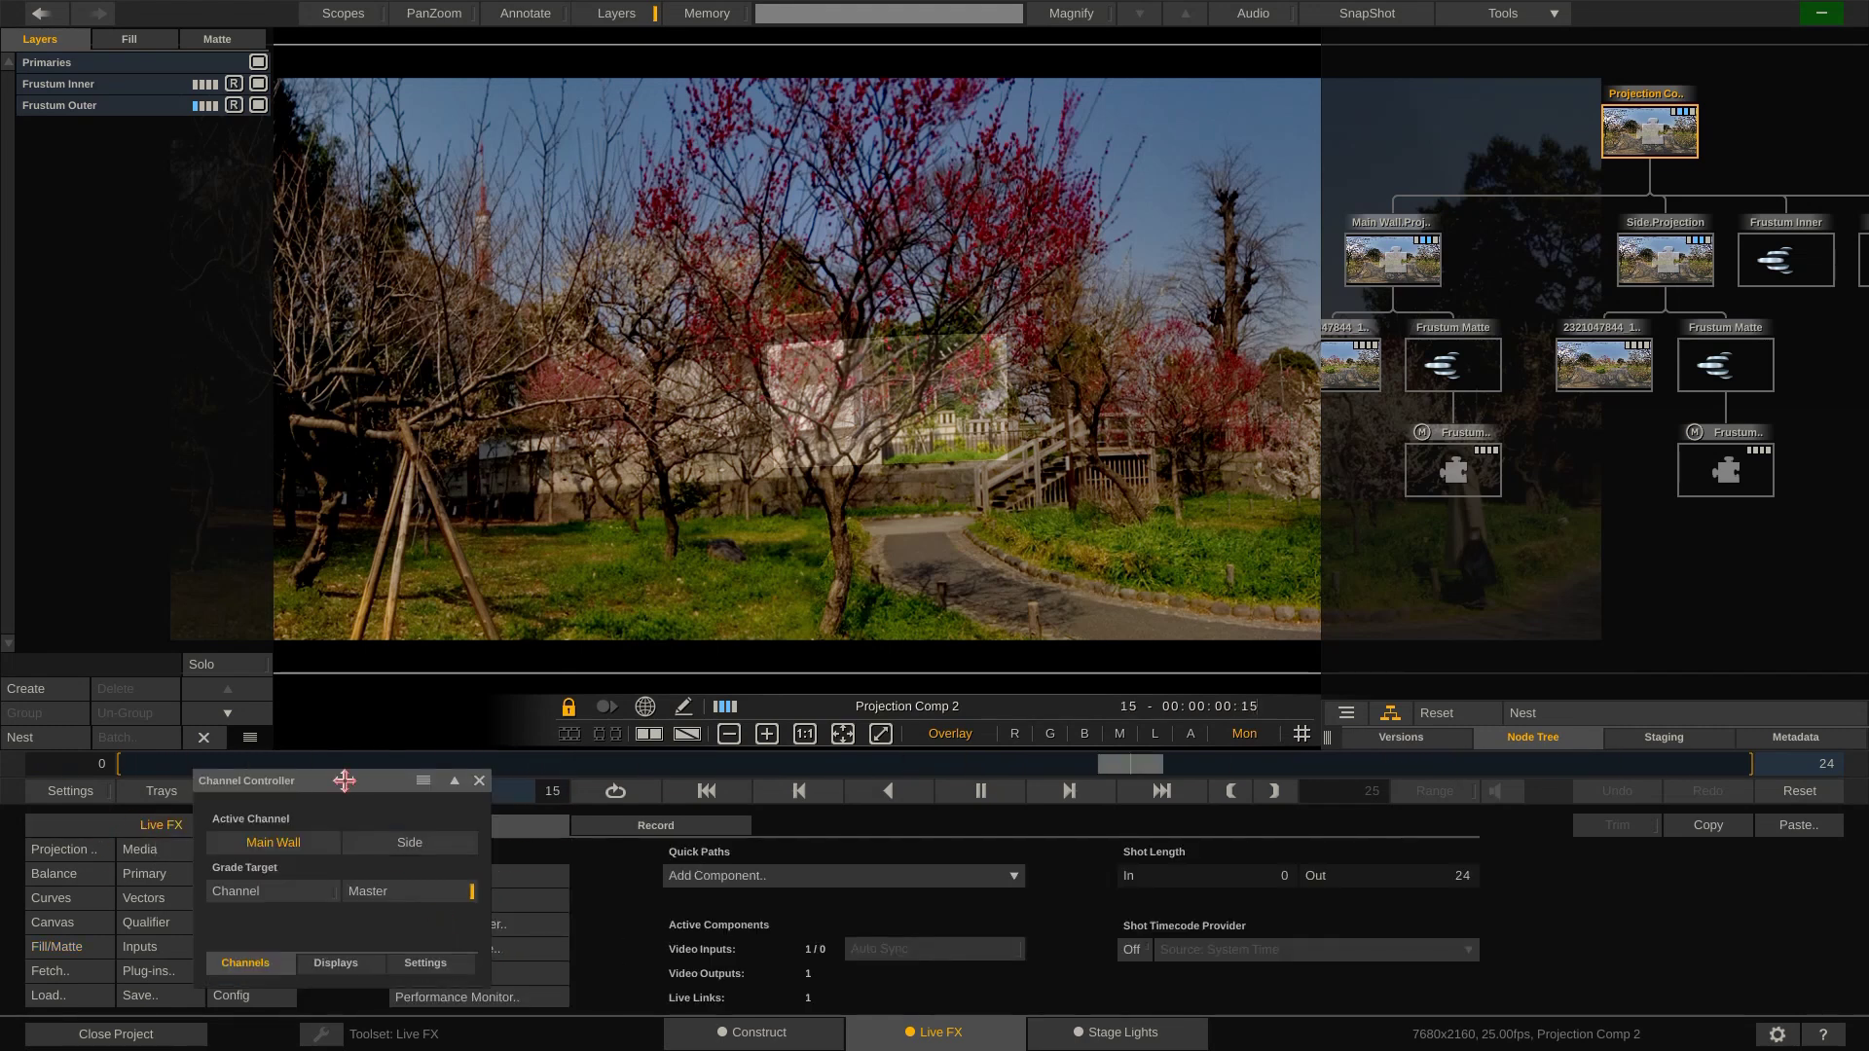
left_click_drag(350, 776, 471, 334)
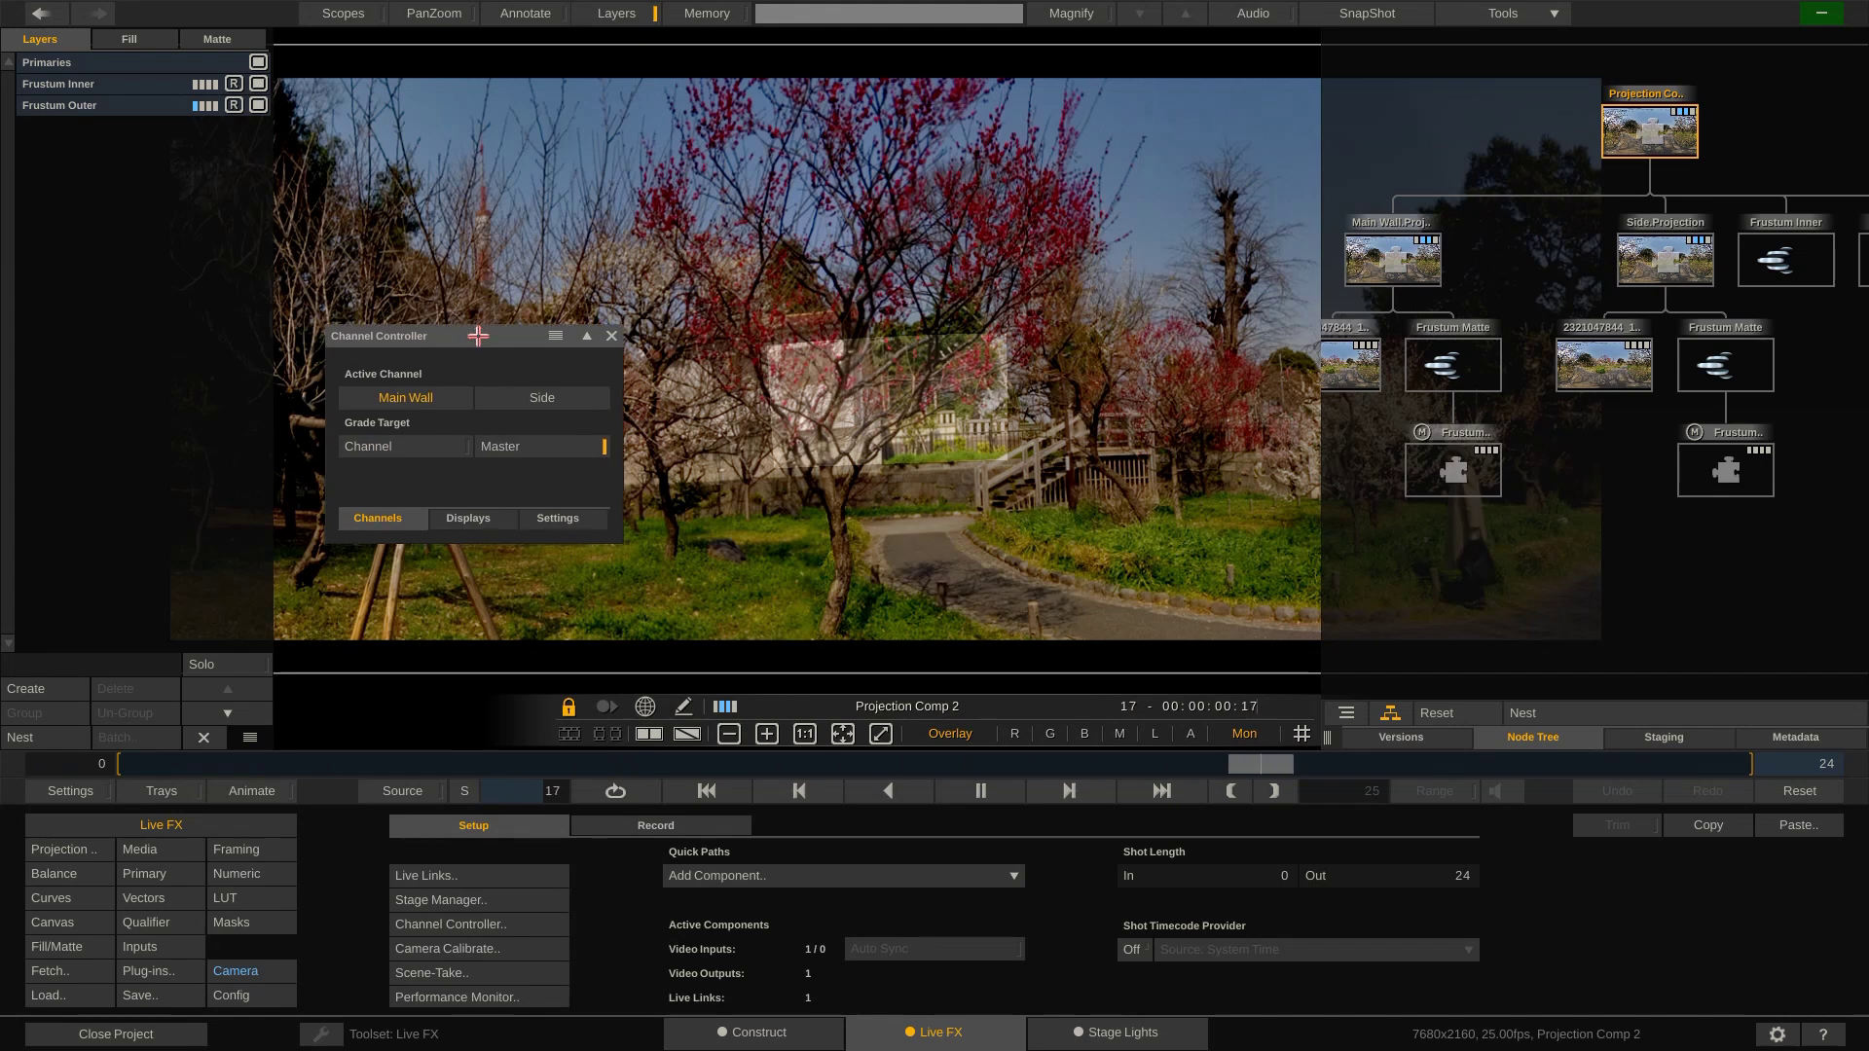
left_click(467, 518)
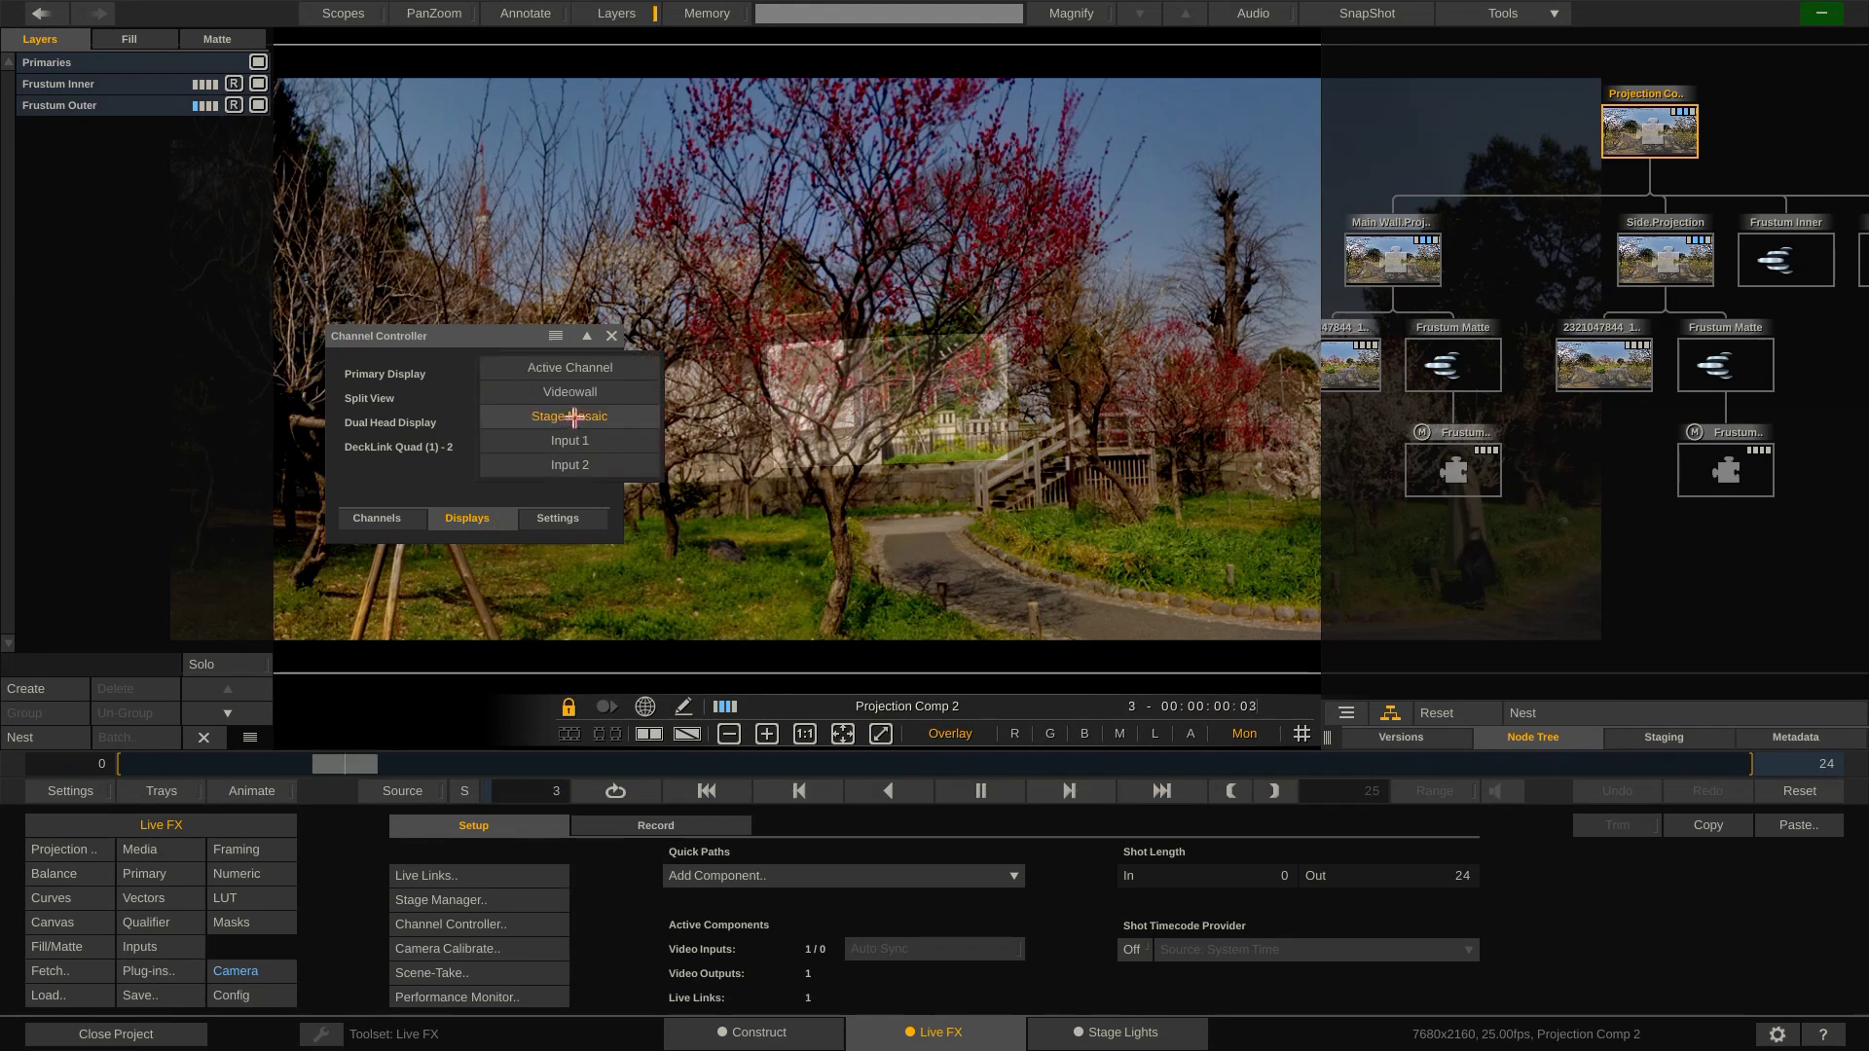
left_click_drag(467, 338, 462, 364)
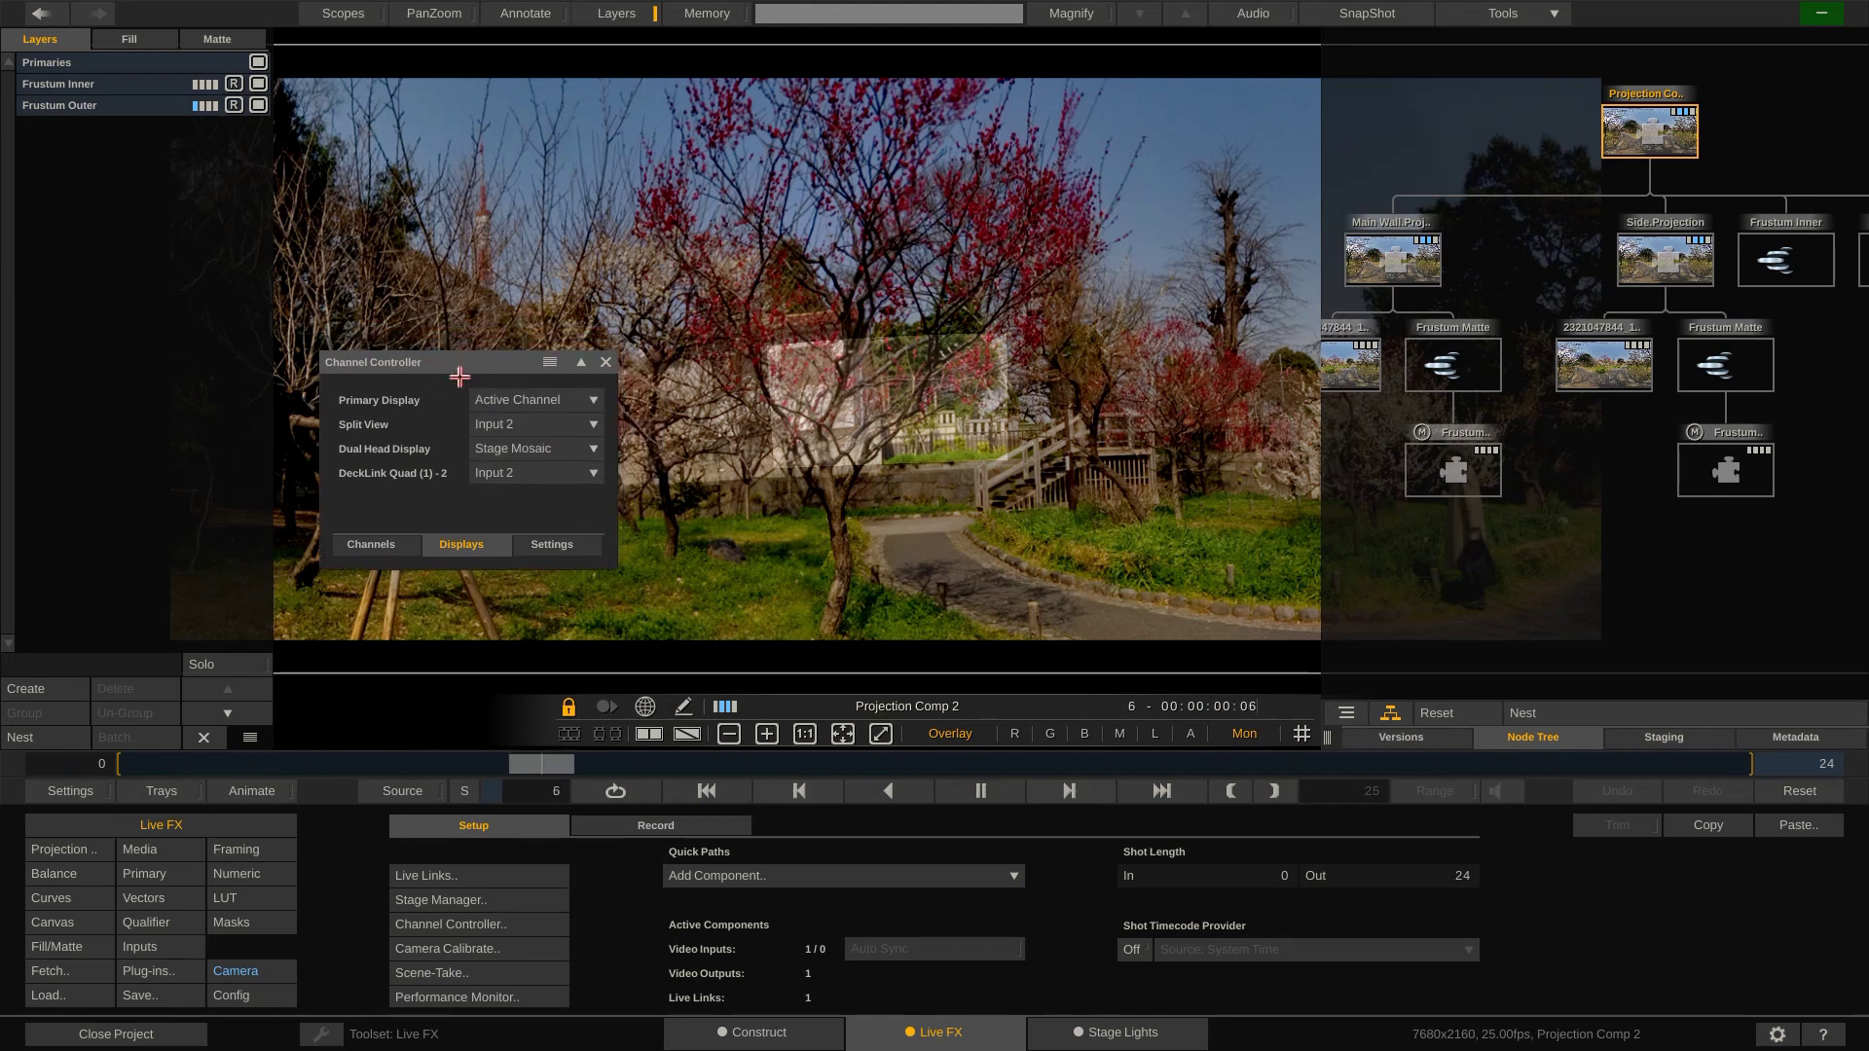
left_click(500, 426)
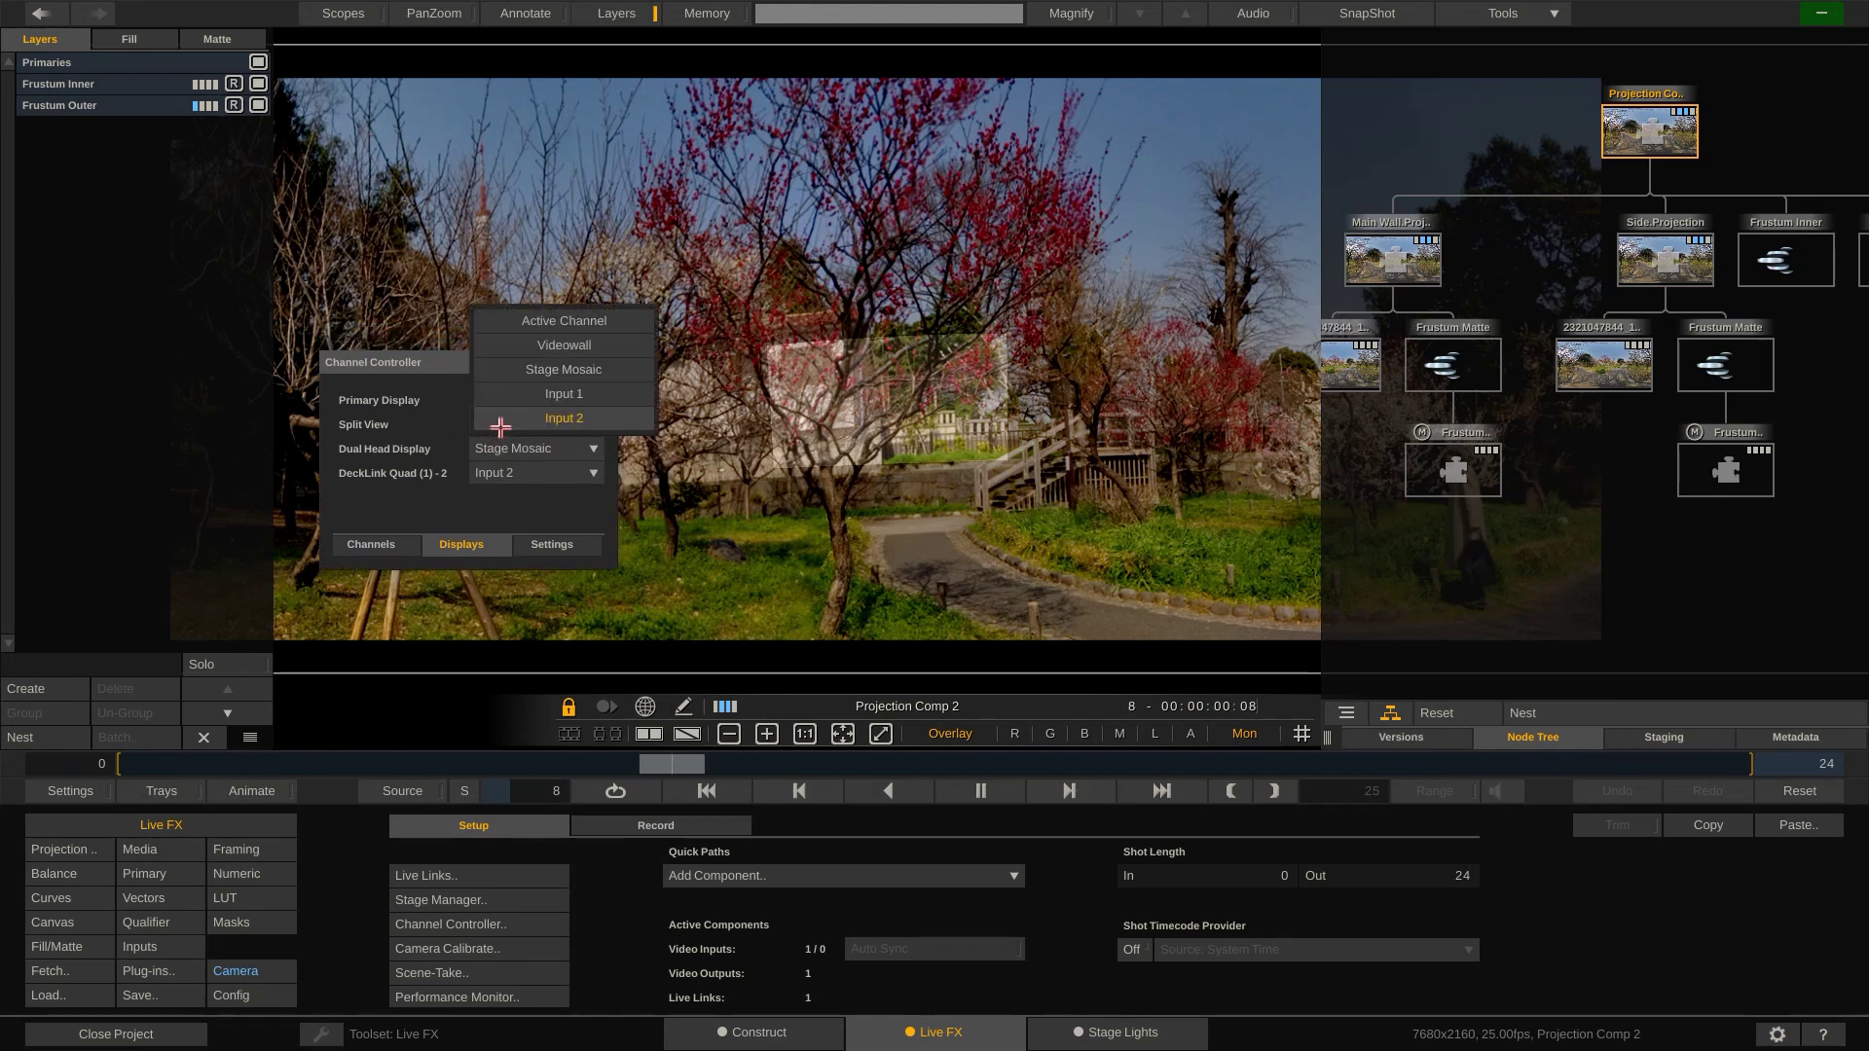
left_click(542, 369)
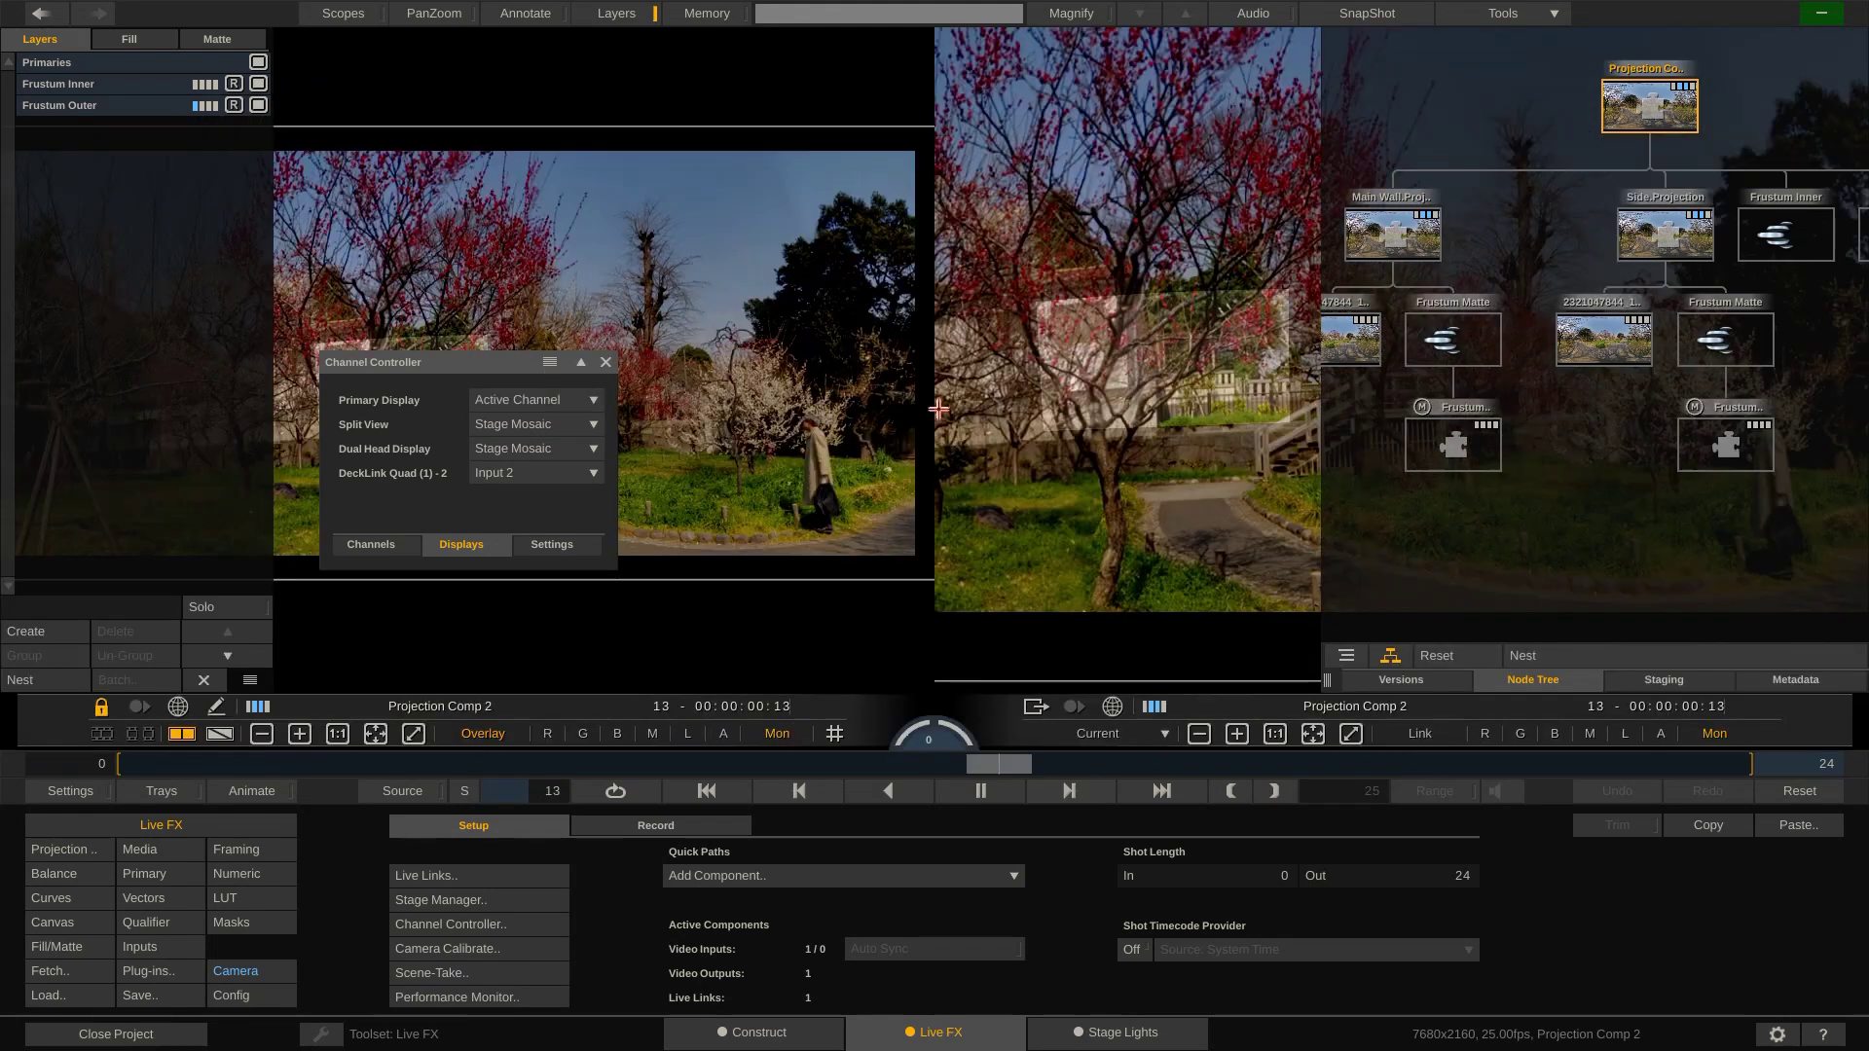